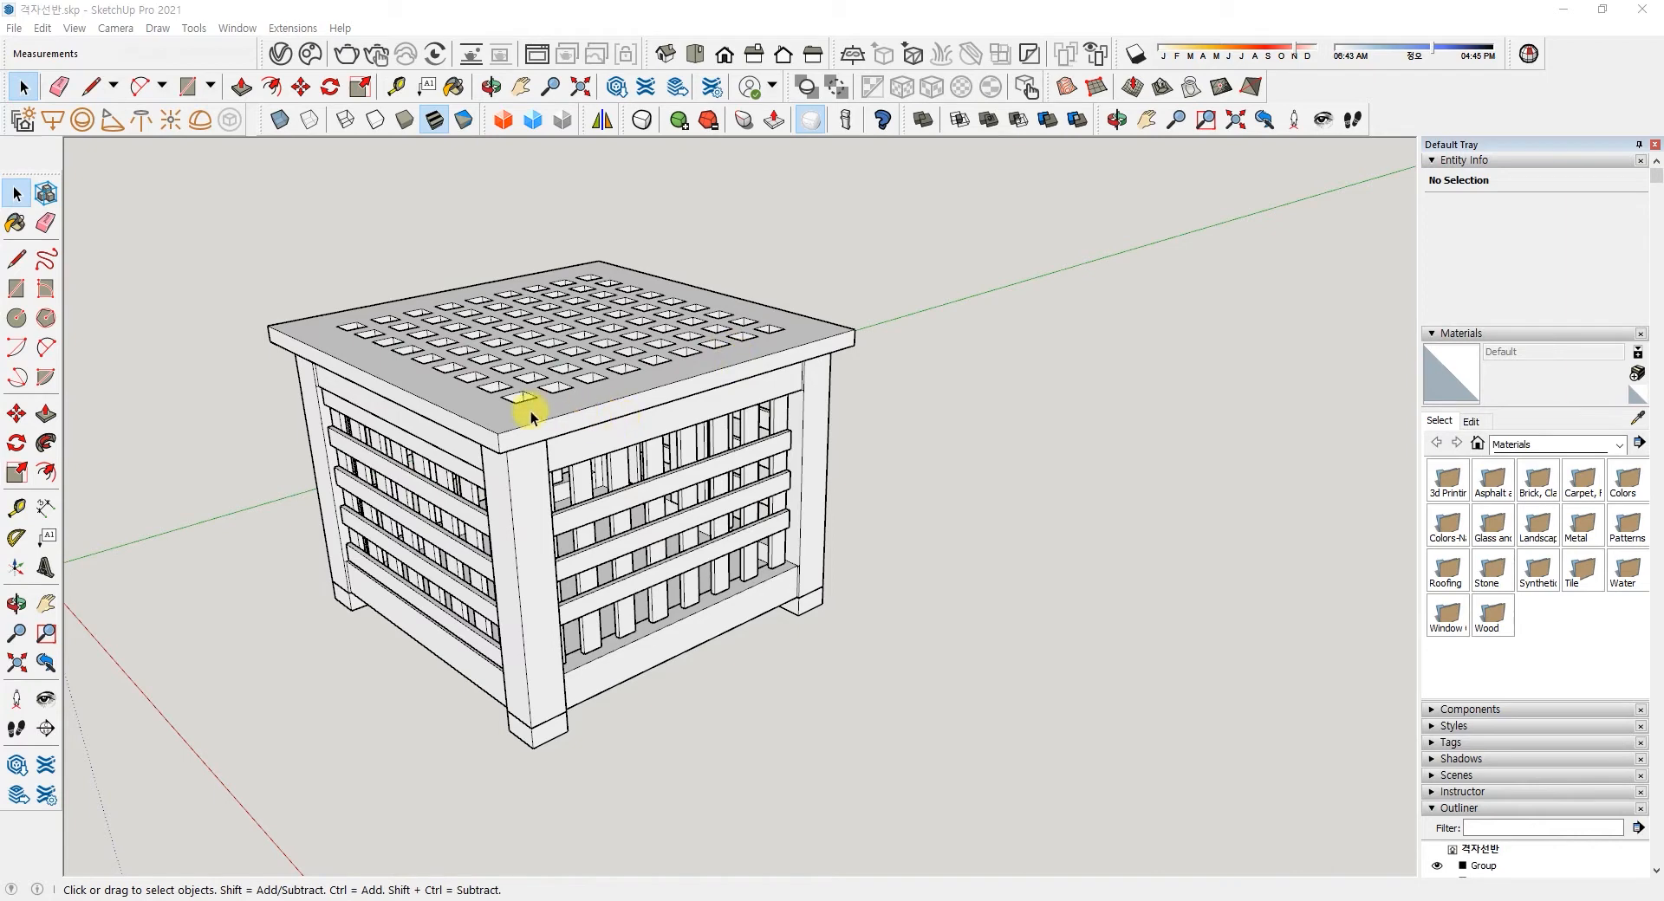
- Dimension the width of the front corner leg at the top of its foot
{"action": "left_click", "coordinate": [46, 508]}
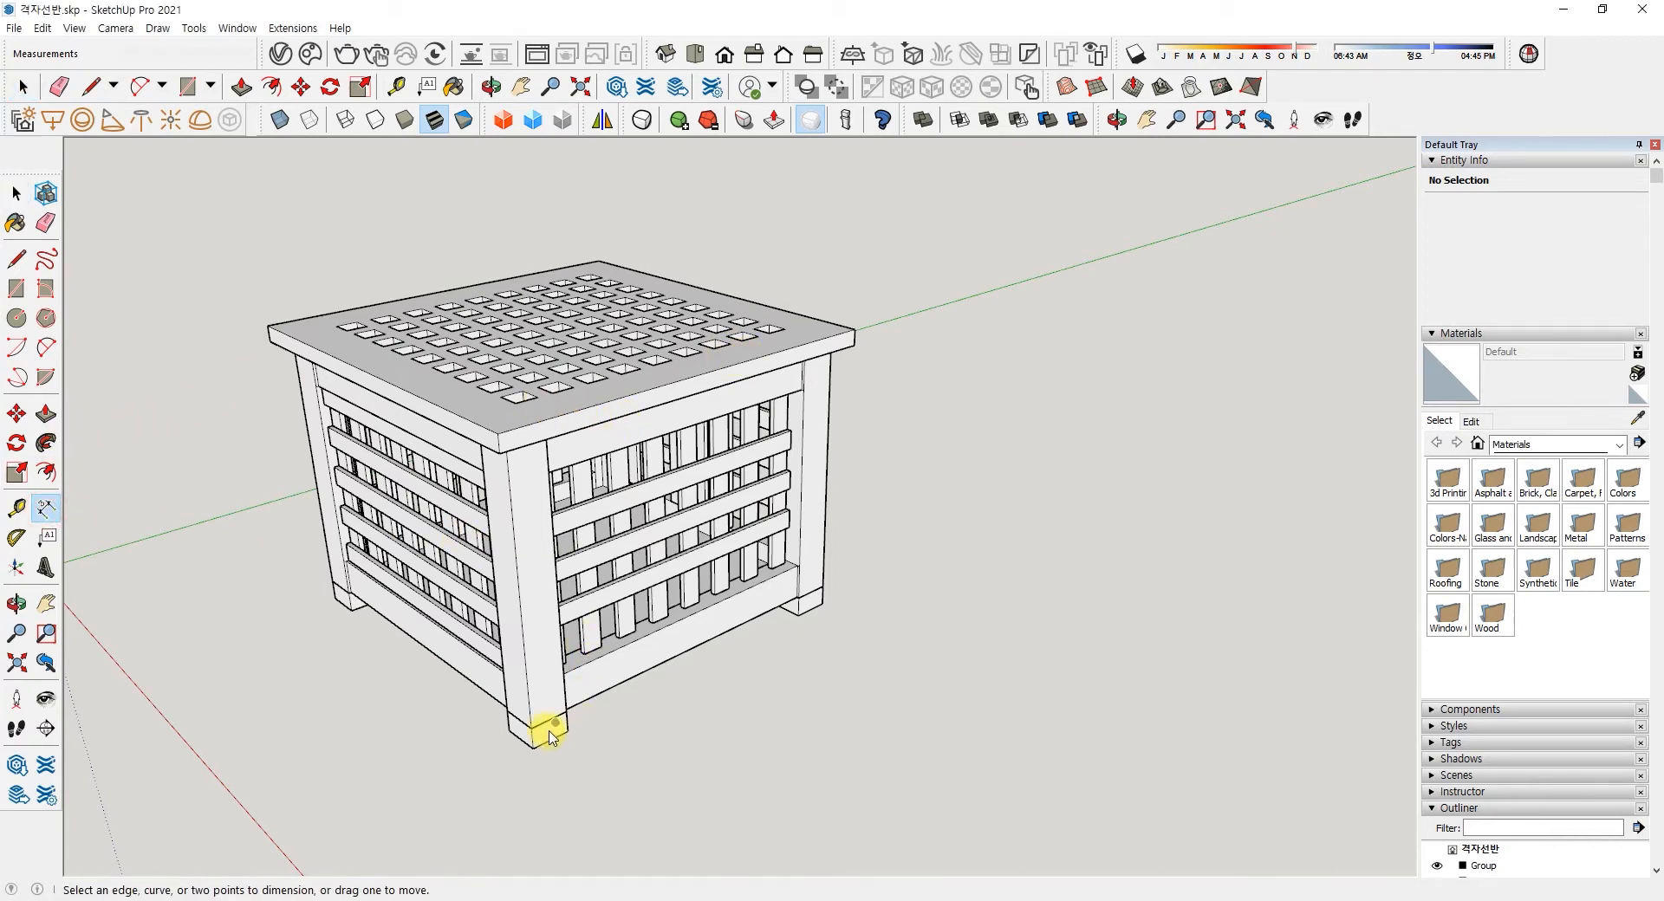
{"action": "scroll", "coordinate": [547, 729], "scroll_direction": "up", "scroll_amount": 3}
{"action": "left_click", "coordinate": [518, 726]}
{"action": "left_click", "coordinate": [579, 732]}
{"action": "left_click", "coordinate": [637, 722]}
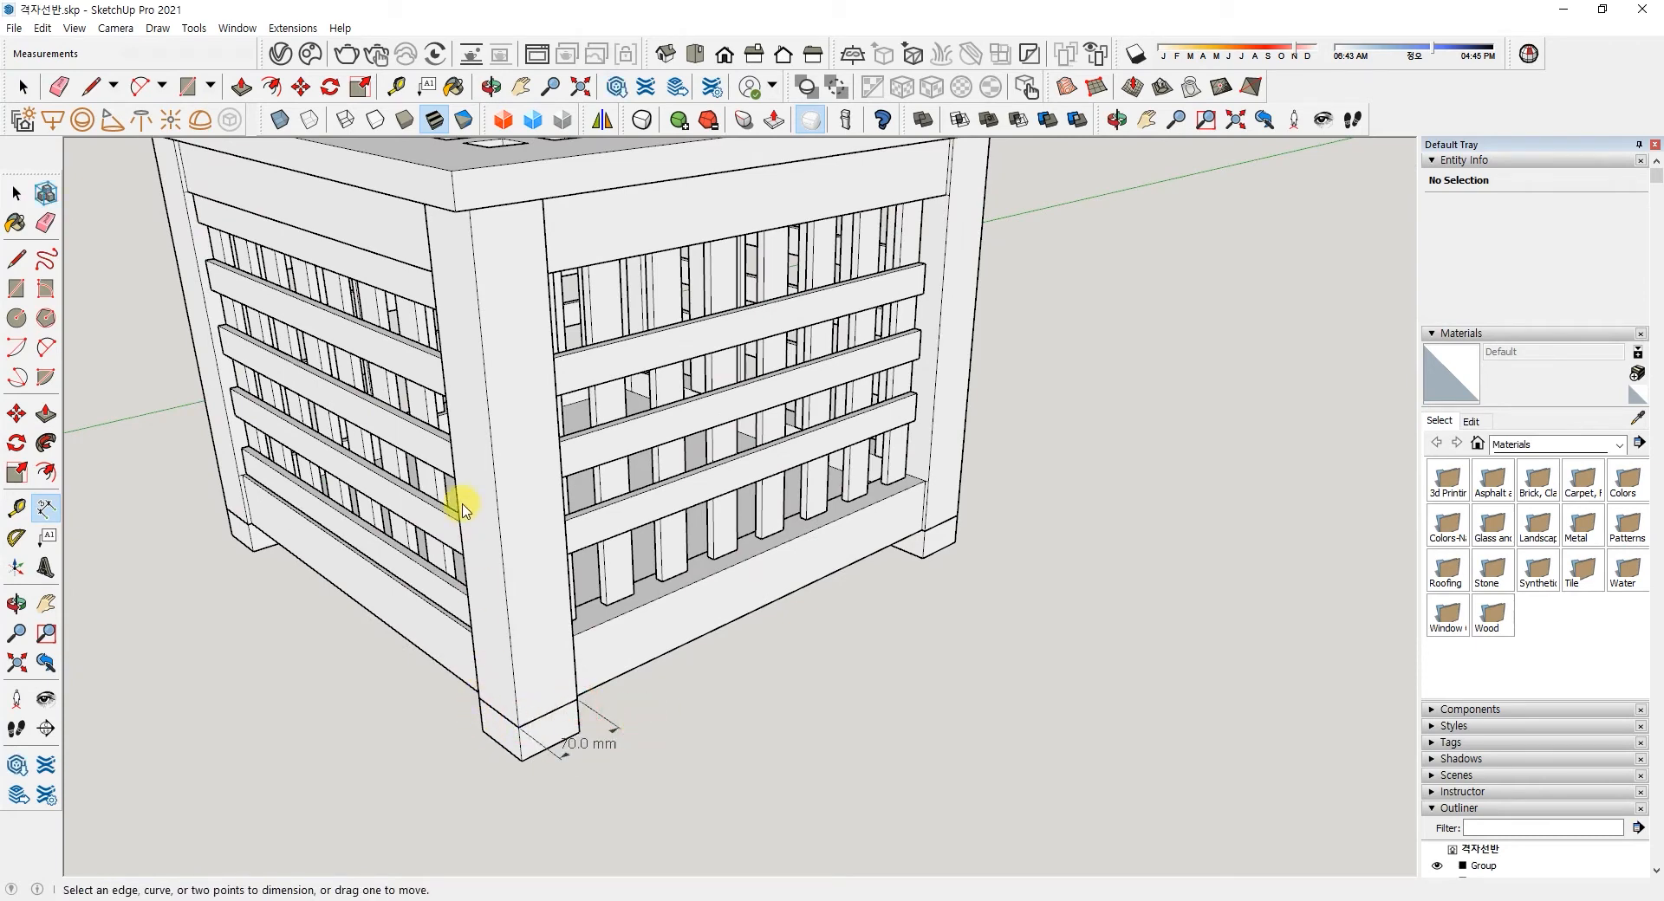
- Dimension the height of the front corner leg's foot
{"action": "left_click", "coordinate": [519, 725]}
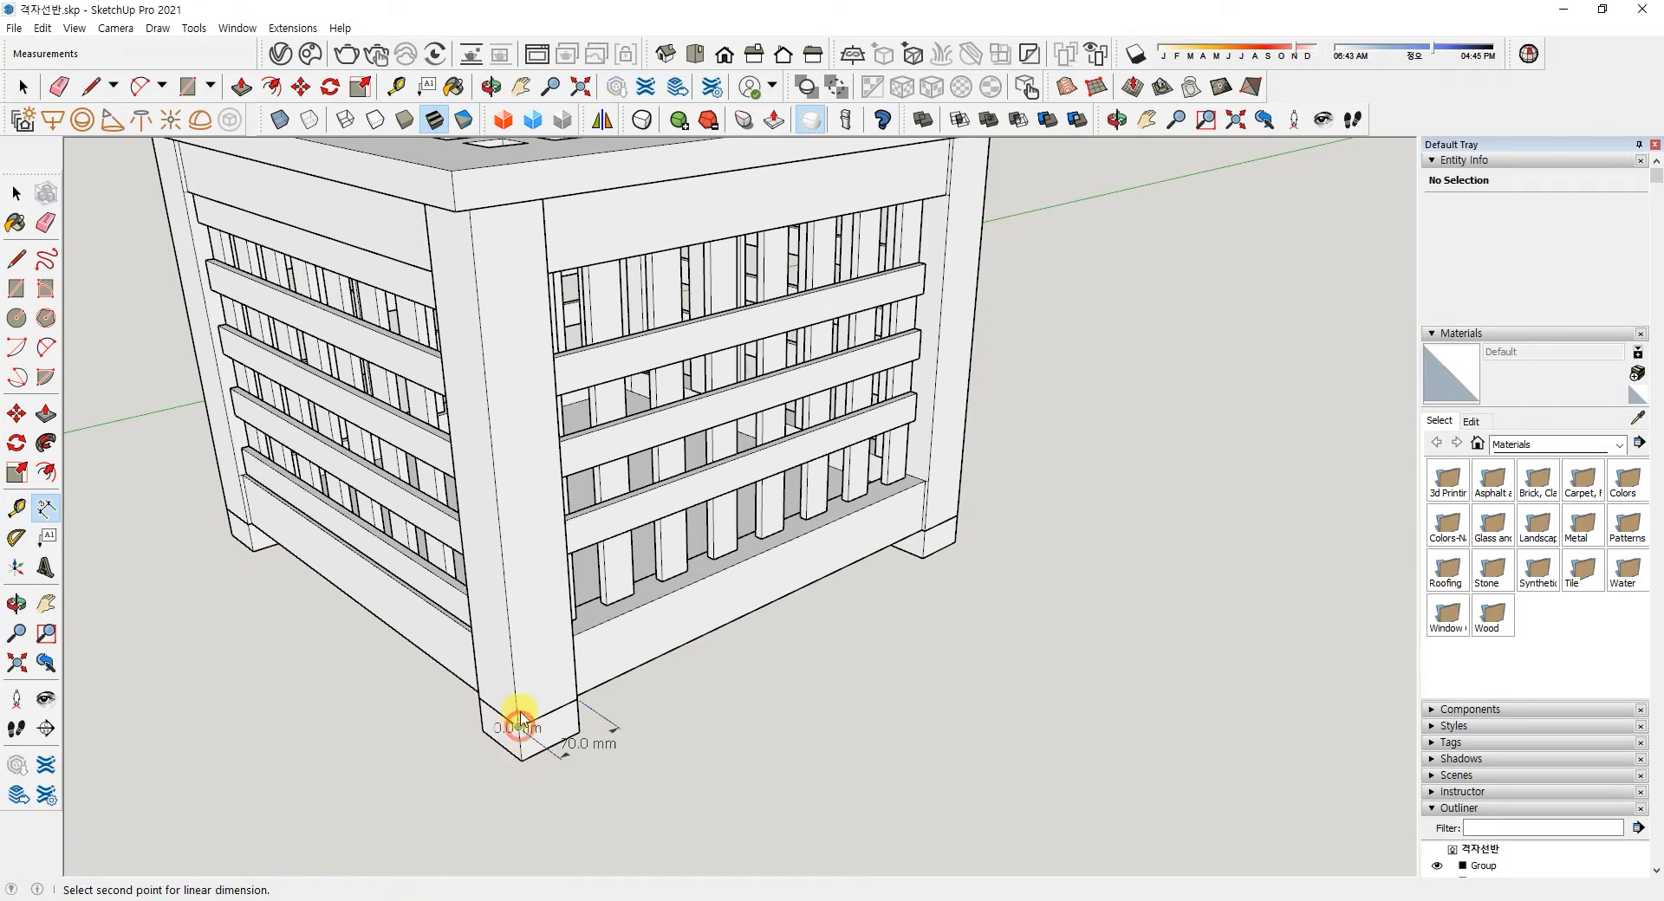
{"action": "left_click", "coordinate": [523, 762]}
{"action": "left_click", "coordinate": [468, 774]}
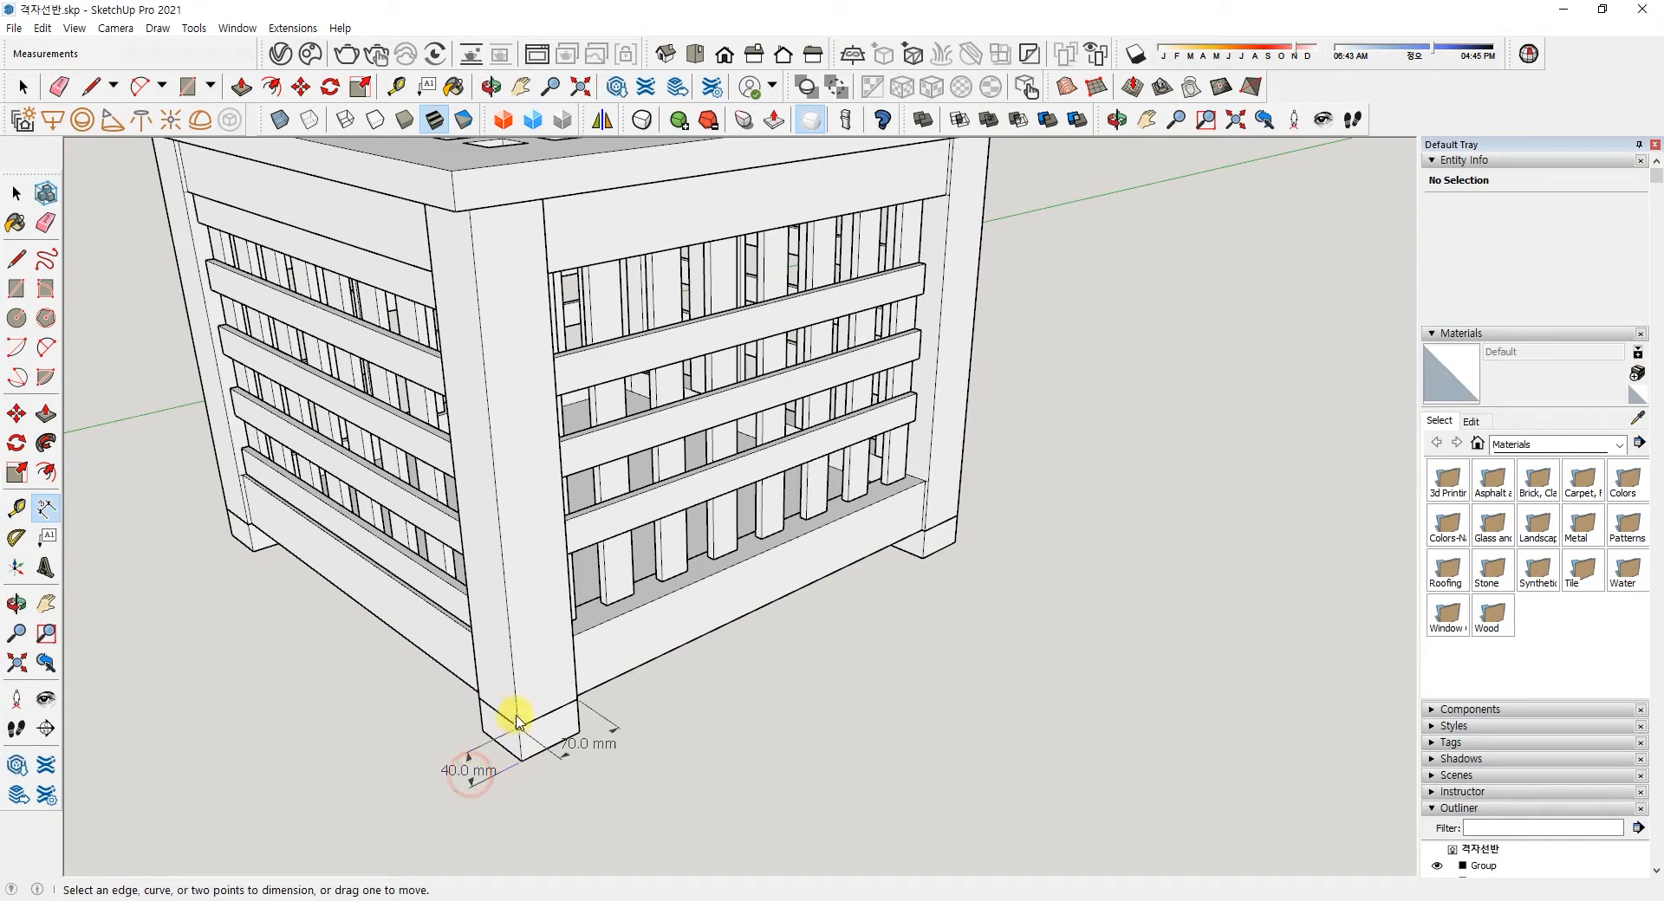
- Dimension the front corner leg's height from the top of its foot to the underside of the tabletop
{"action": "left_click", "coordinate": [520, 726]}
{"action": "scroll", "coordinate": [486, 472], "scroll_direction": "down", "scroll_amount": 2}
{"action": "middle_click_drag", "start_coordinate": [487, 471], "coordinate": [680, 411]}
{"action": "left_click", "coordinate": [660, 156]}
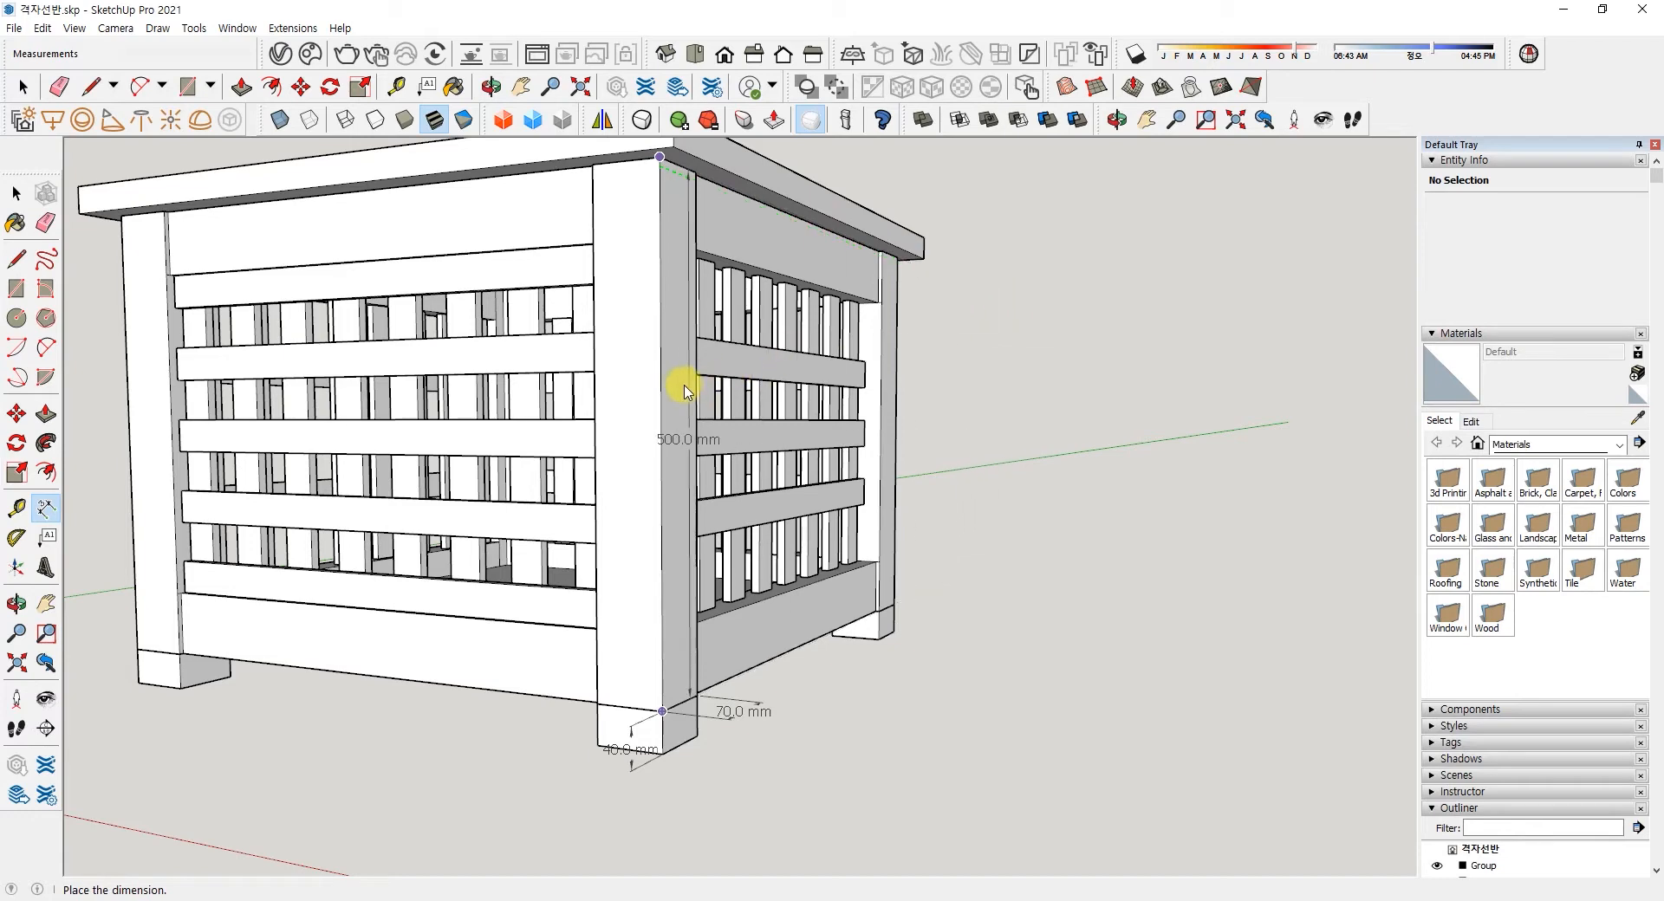
{"action": "left_click", "coordinate": [636, 389]}
{"action": "scroll", "coordinate": [677, 410], "scroll_direction": "down", "scroll_amount": 3}
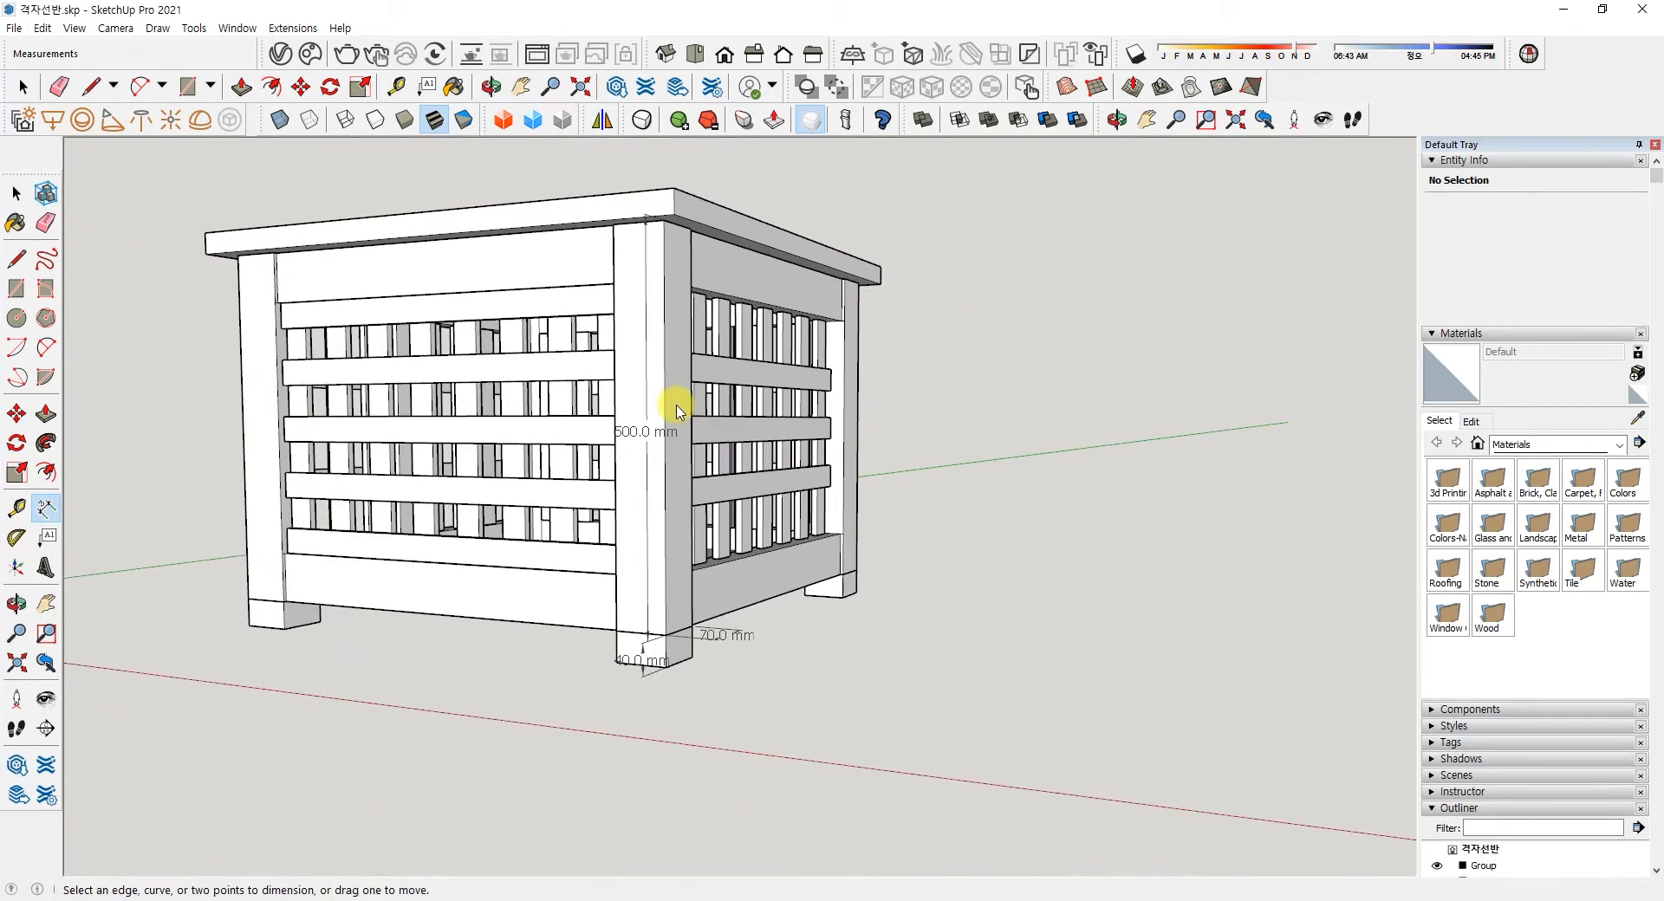
- Dimension the setback of the upper side panel from the outer face of the adjacent leg
{"action": "middle_click_drag", "start_coordinate": [531, 326], "coordinate": [650, 278]}
{"action": "scroll", "coordinate": [311, 301], "scroll_direction": "up", "scroll_amount": 2}
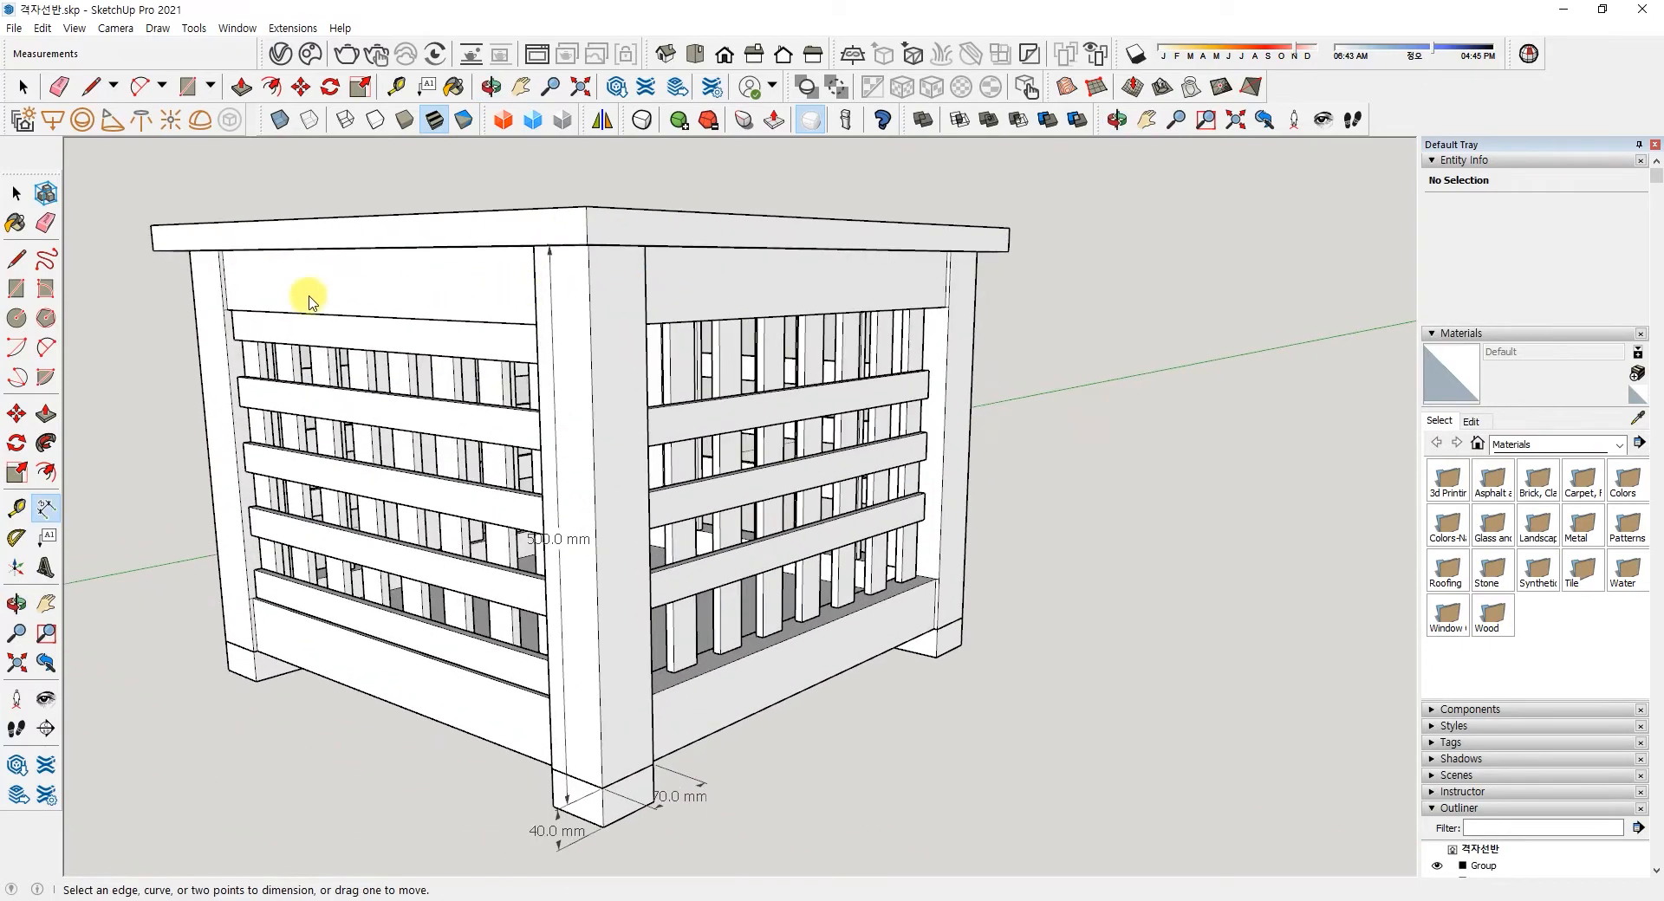
{"action": "scroll", "coordinate": [310, 301], "scroll_direction": "up", "scroll_amount": 10}
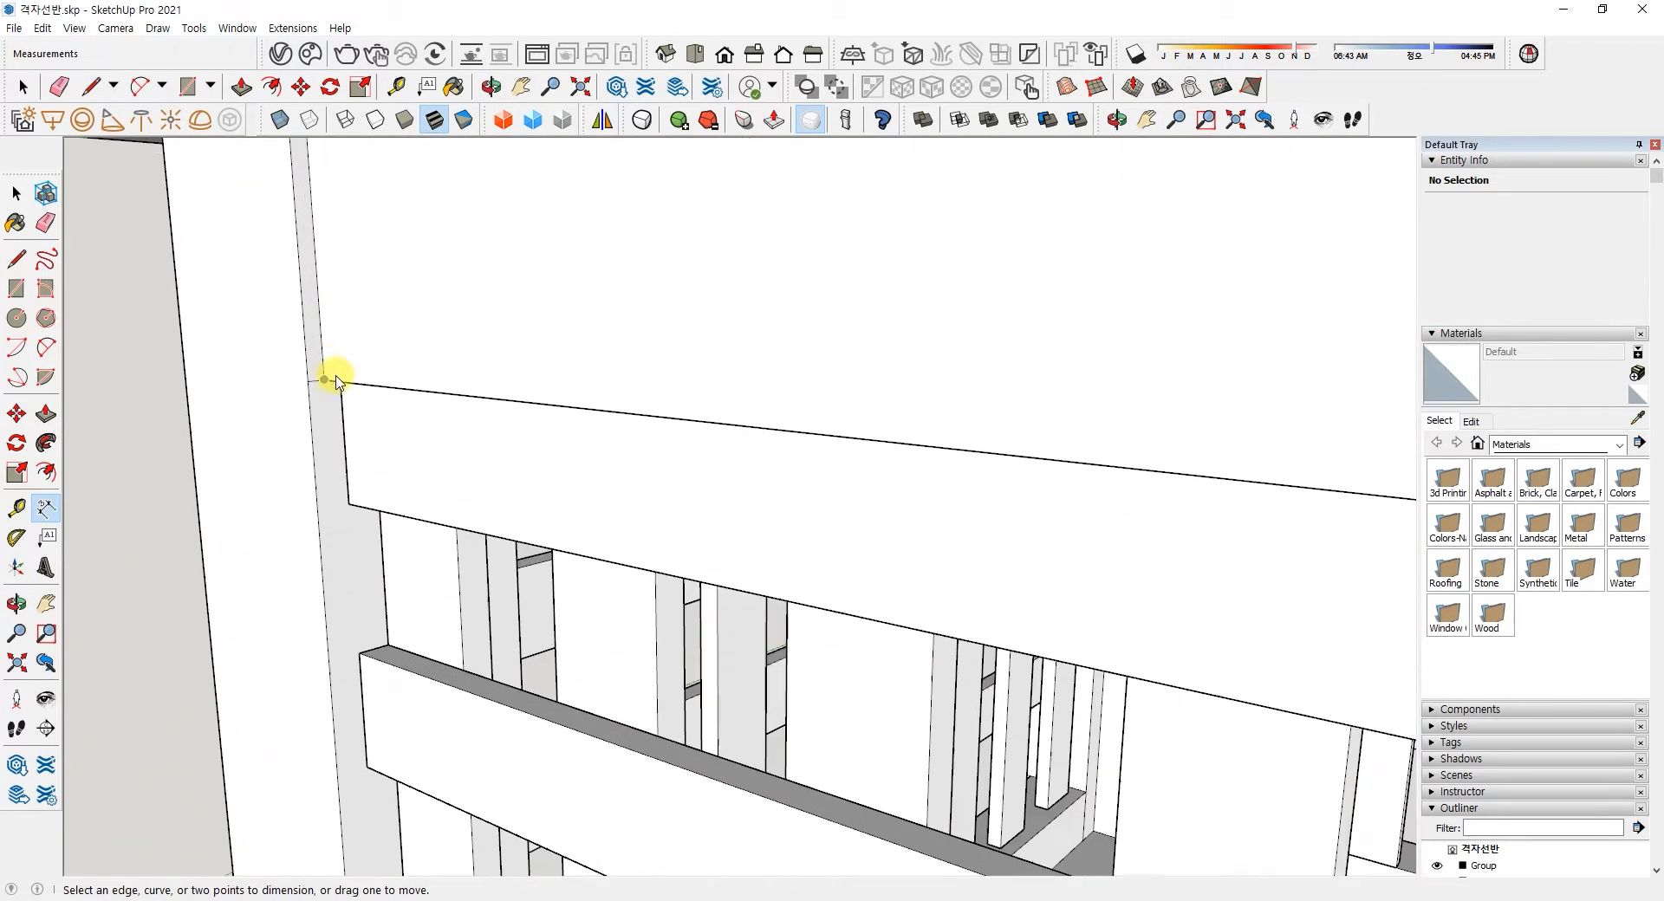
{"action": "left_click", "coordinate": [322, 380]}
{"action": "left_click", "coordinate": [304, 382]}
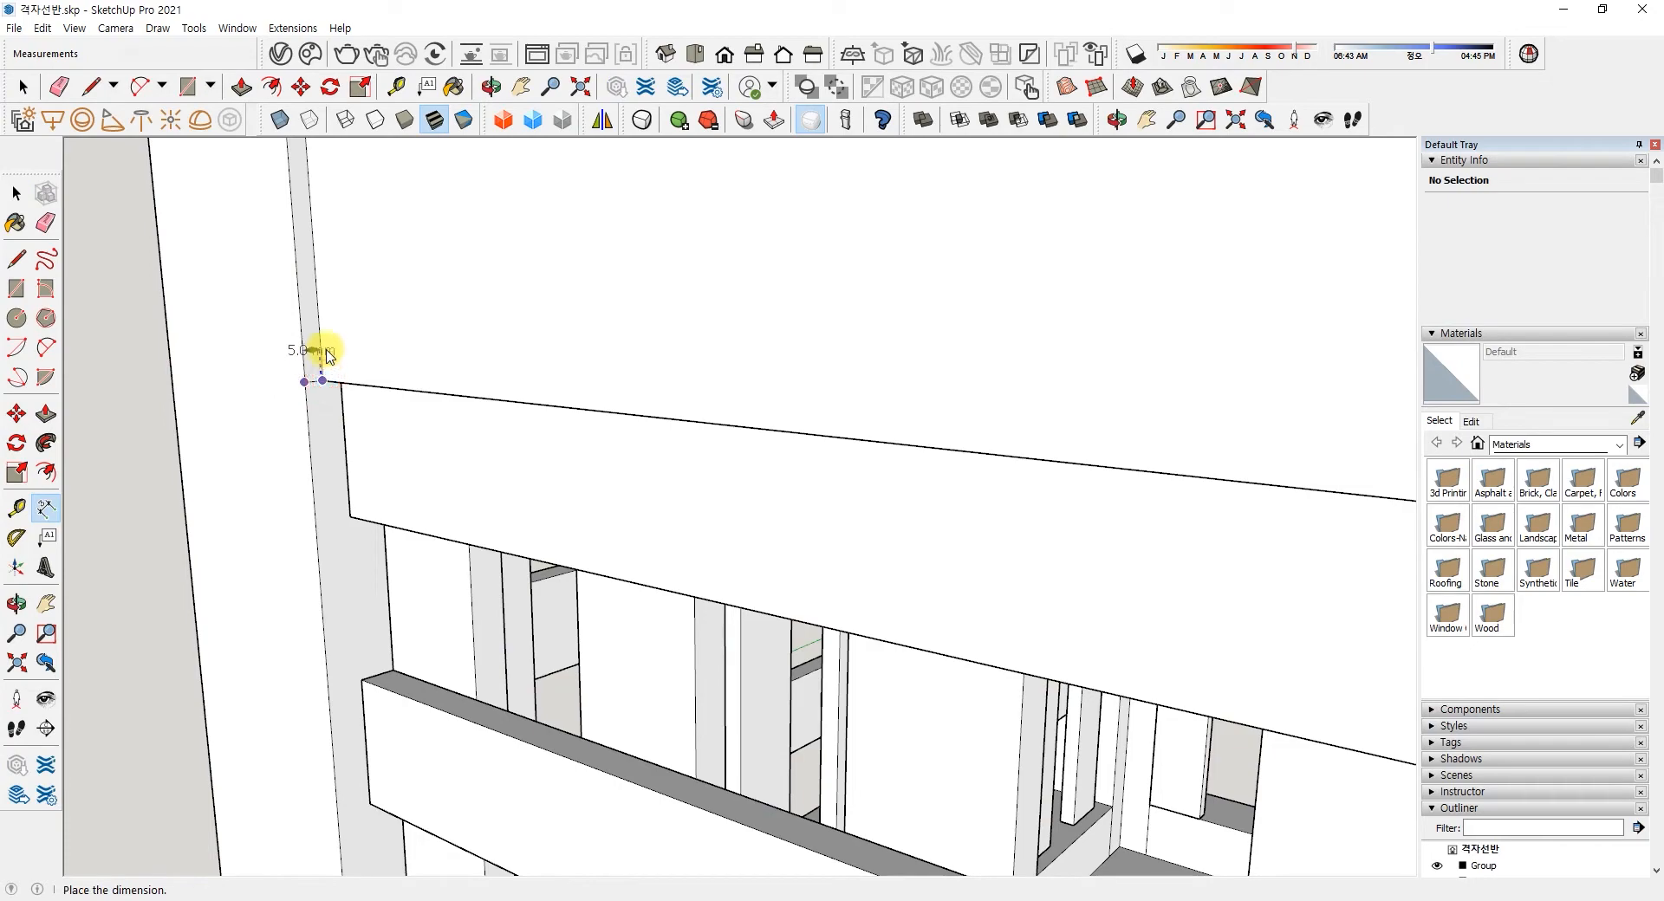
{"action": "left_click", "coordinate": [326, 350]}
{"action": "scroll", "coordinate": [373, 416], "scroll_direction": "down", "scroll_amount": 12}
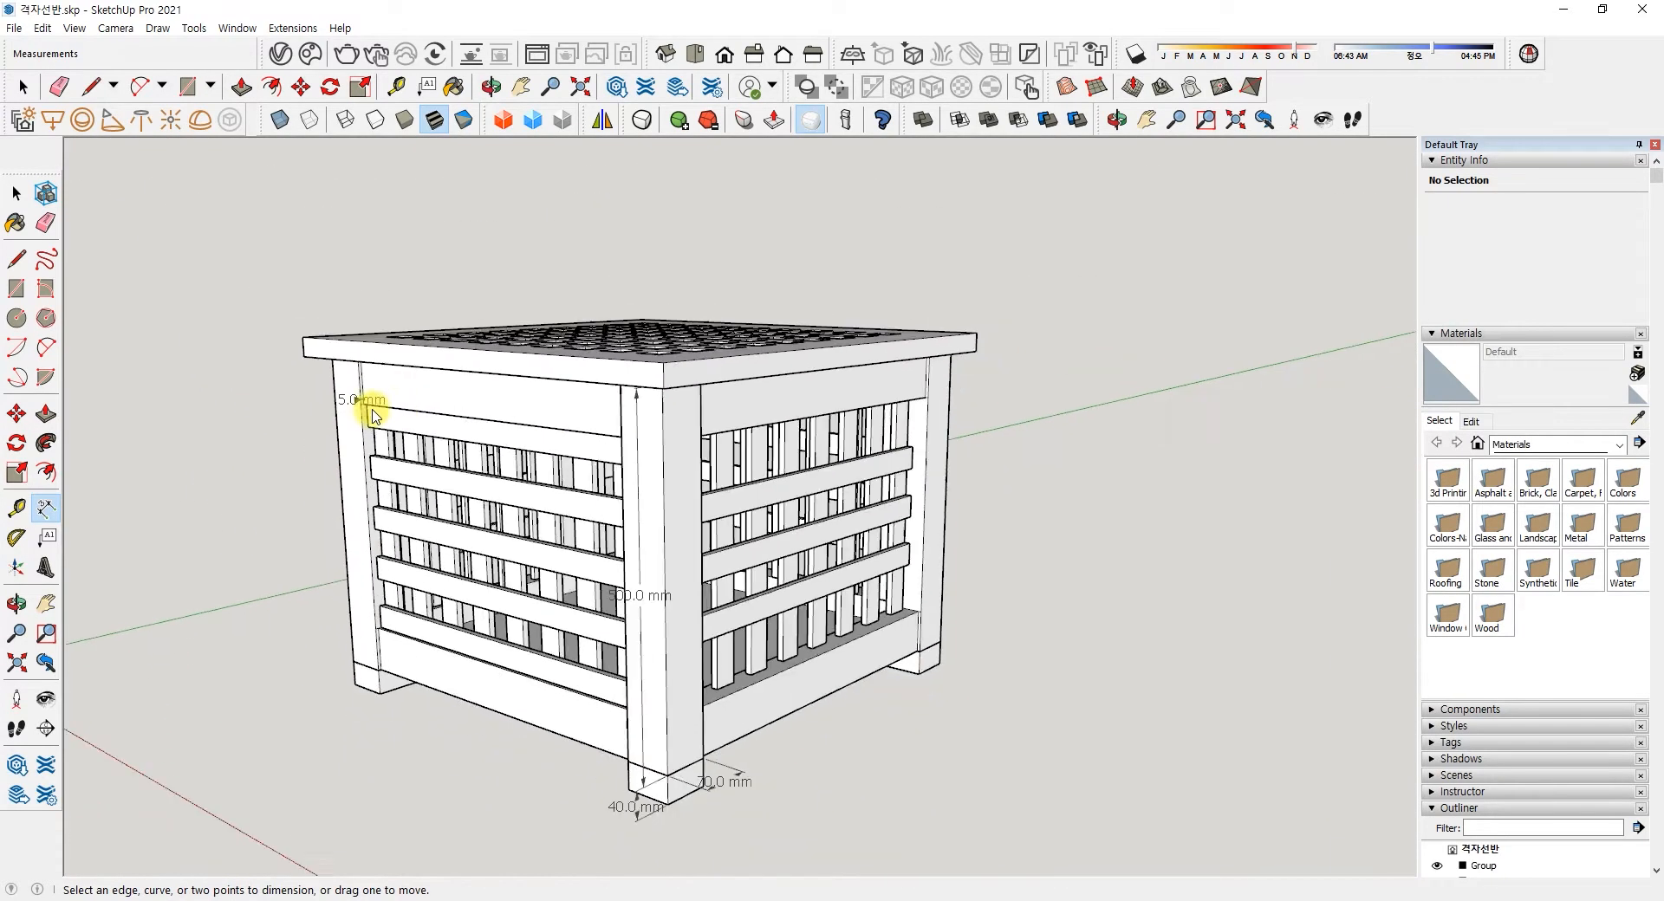
{"action": "scroll", "coordinate": [373, 416], "scroll_direction": "down", "scroll_amount": 2}
- Draw a rectangle with a 500 mm side on the ground beside the finished table
{"action": "middle_click_drag", "start_coordinate": [364, 401], "coordinate": [615, 614]}
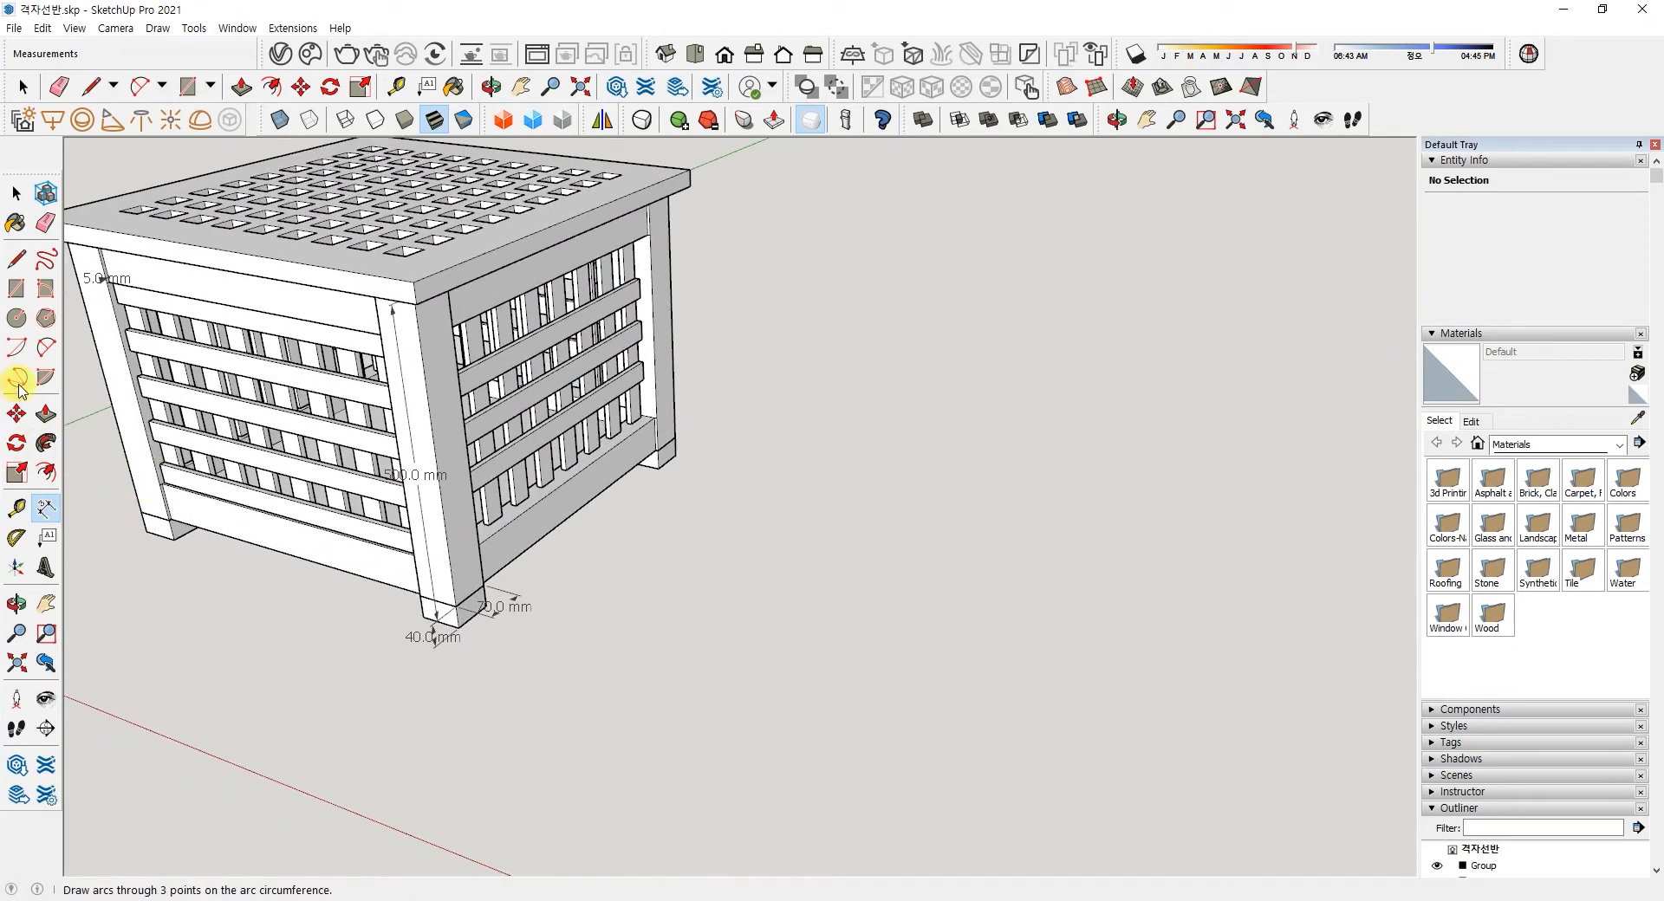
{"action": "left_click", "coordinate": [17, 288]}
{"action": "middle_click_drag", "start_coordinate": [806, 650], "coordinate": [694, 620]}
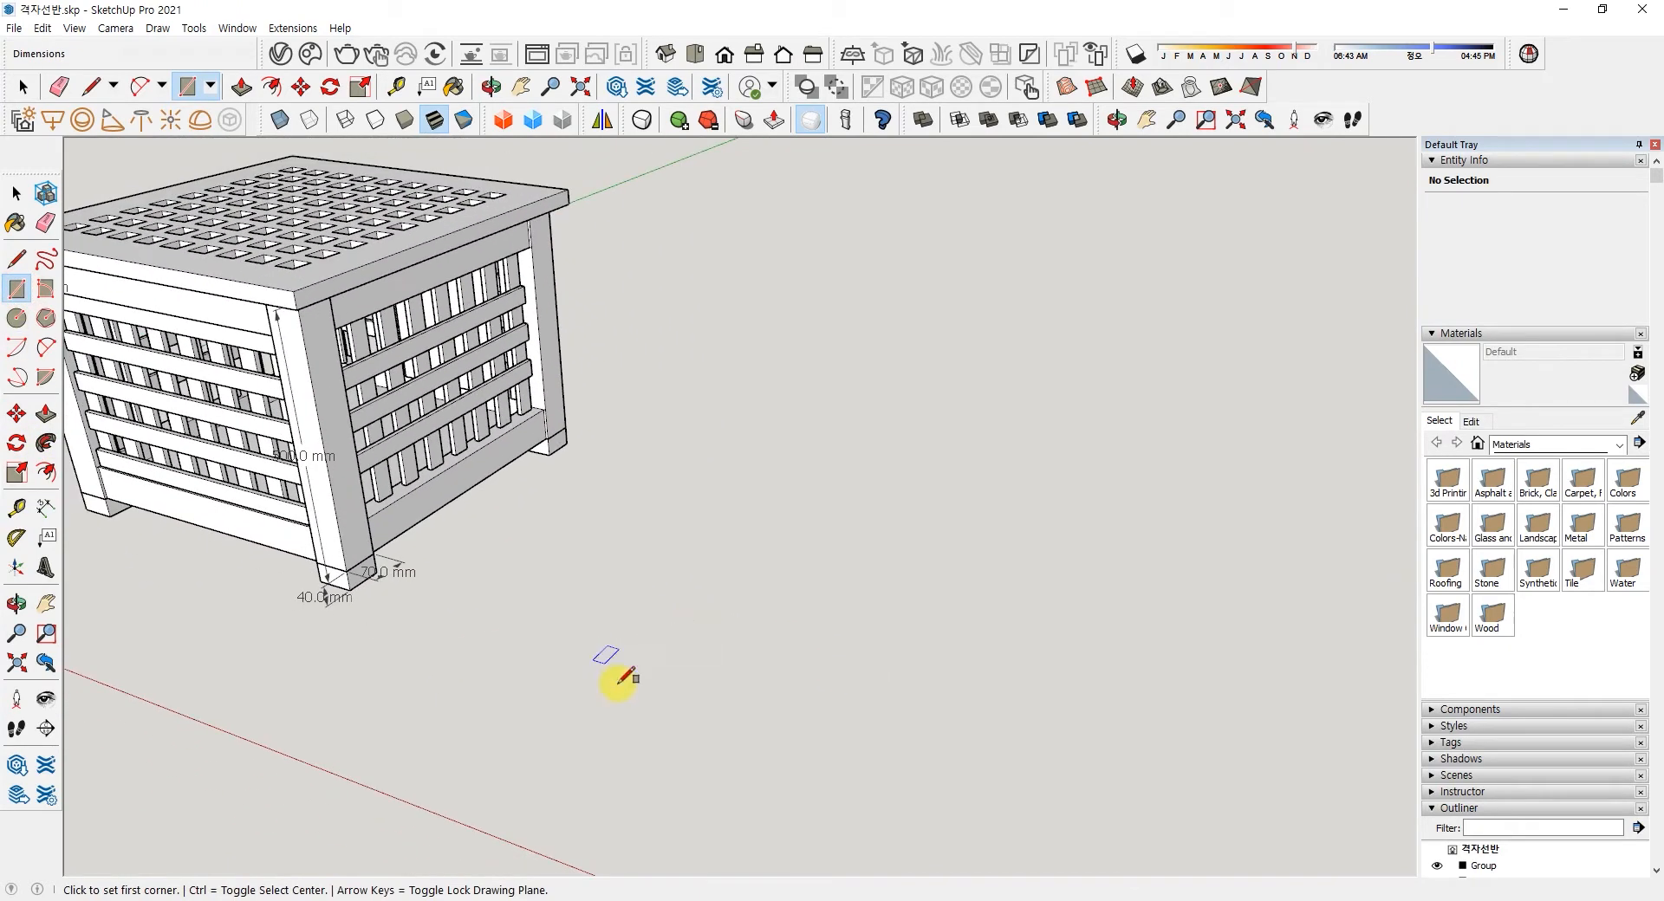
{"action": "left_click", "coordinate": [743, 715]}
{"action": "left_click", "coordinate": [1200, 566]}
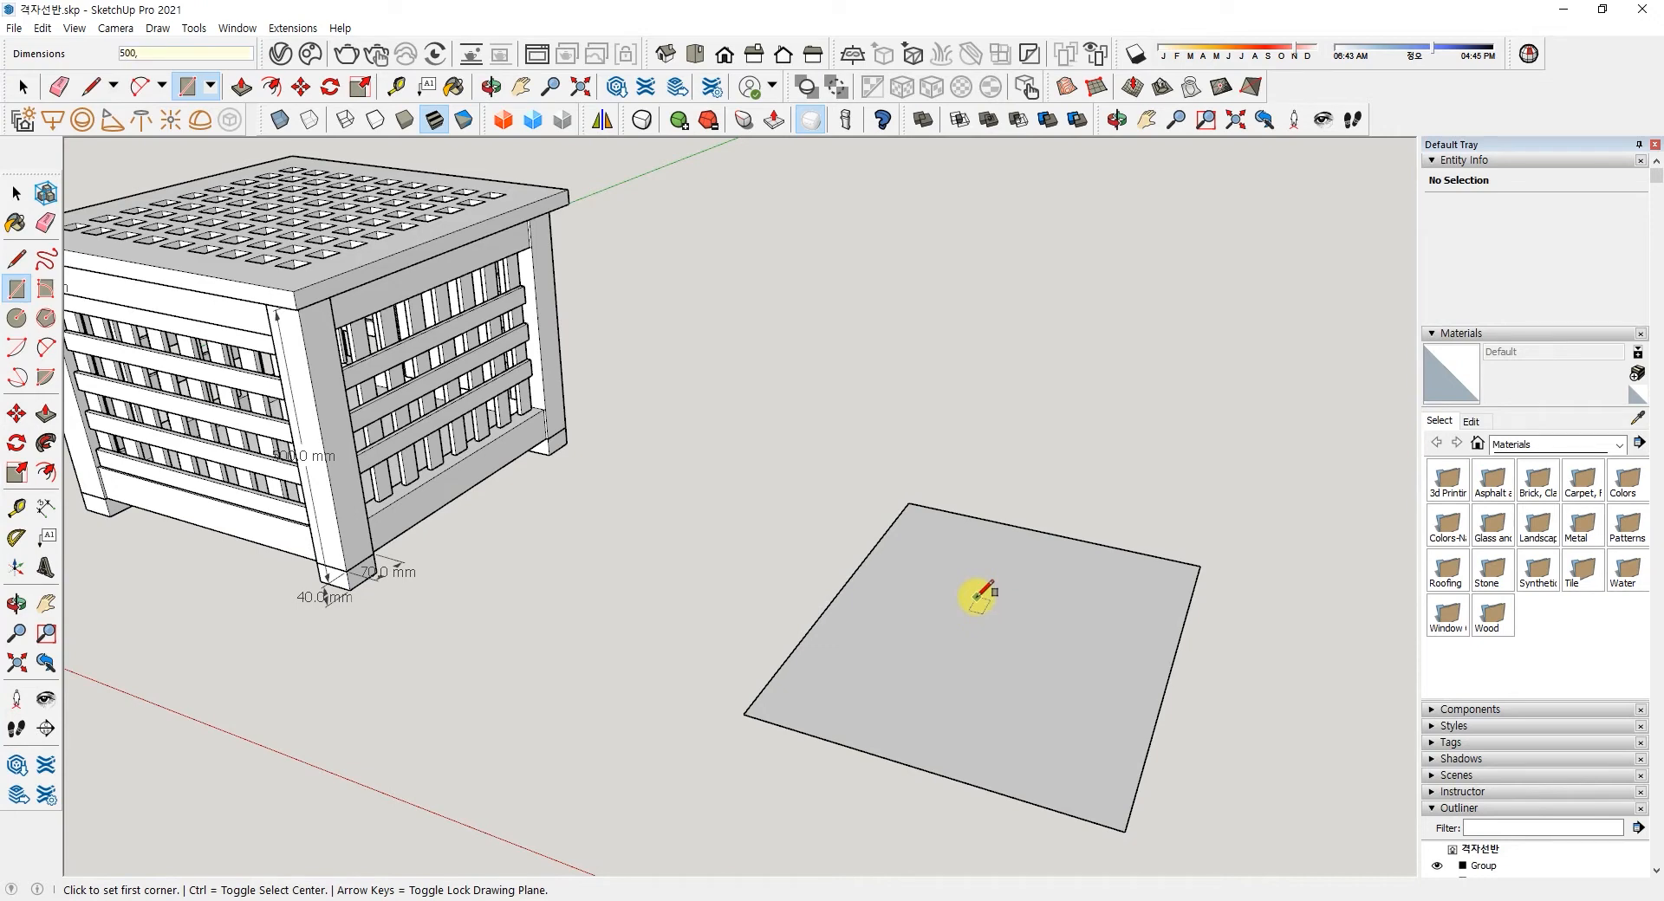
{"action": "key", "text": "Return"}
{"action": "key", "text": "space"}
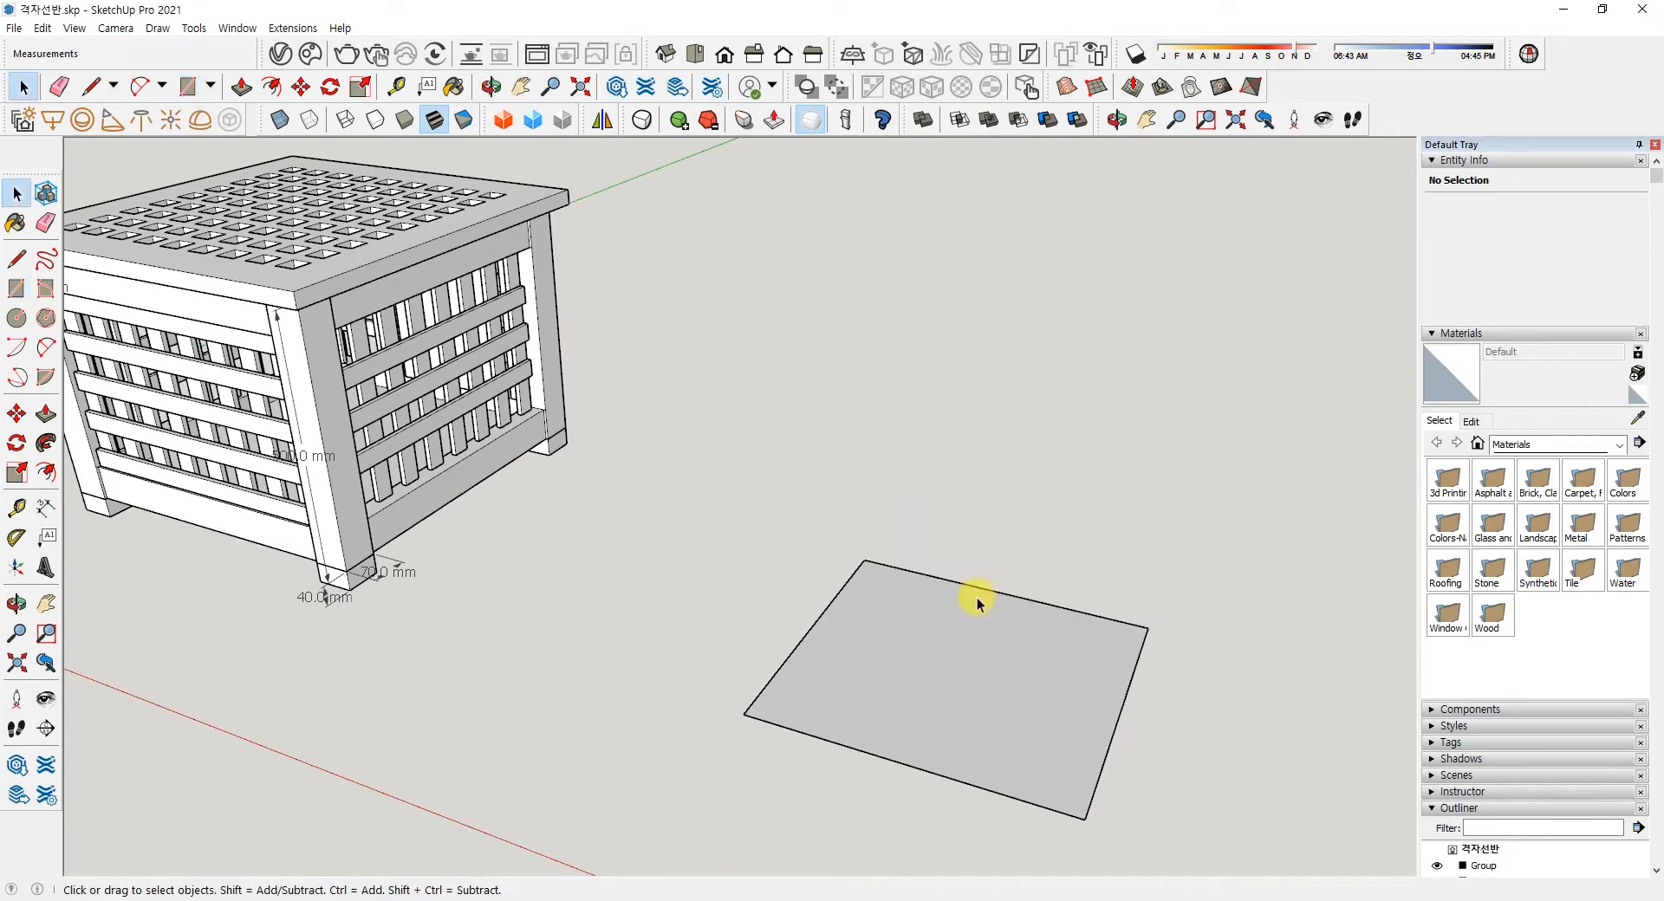
- Dimension the finished table's overall side length between the outer corners of two neighbouring legs at foot level
{"action": "left_click", "coordinate": [46, 508]}
{"action": "left_click", "coordinate": [346, 571]}
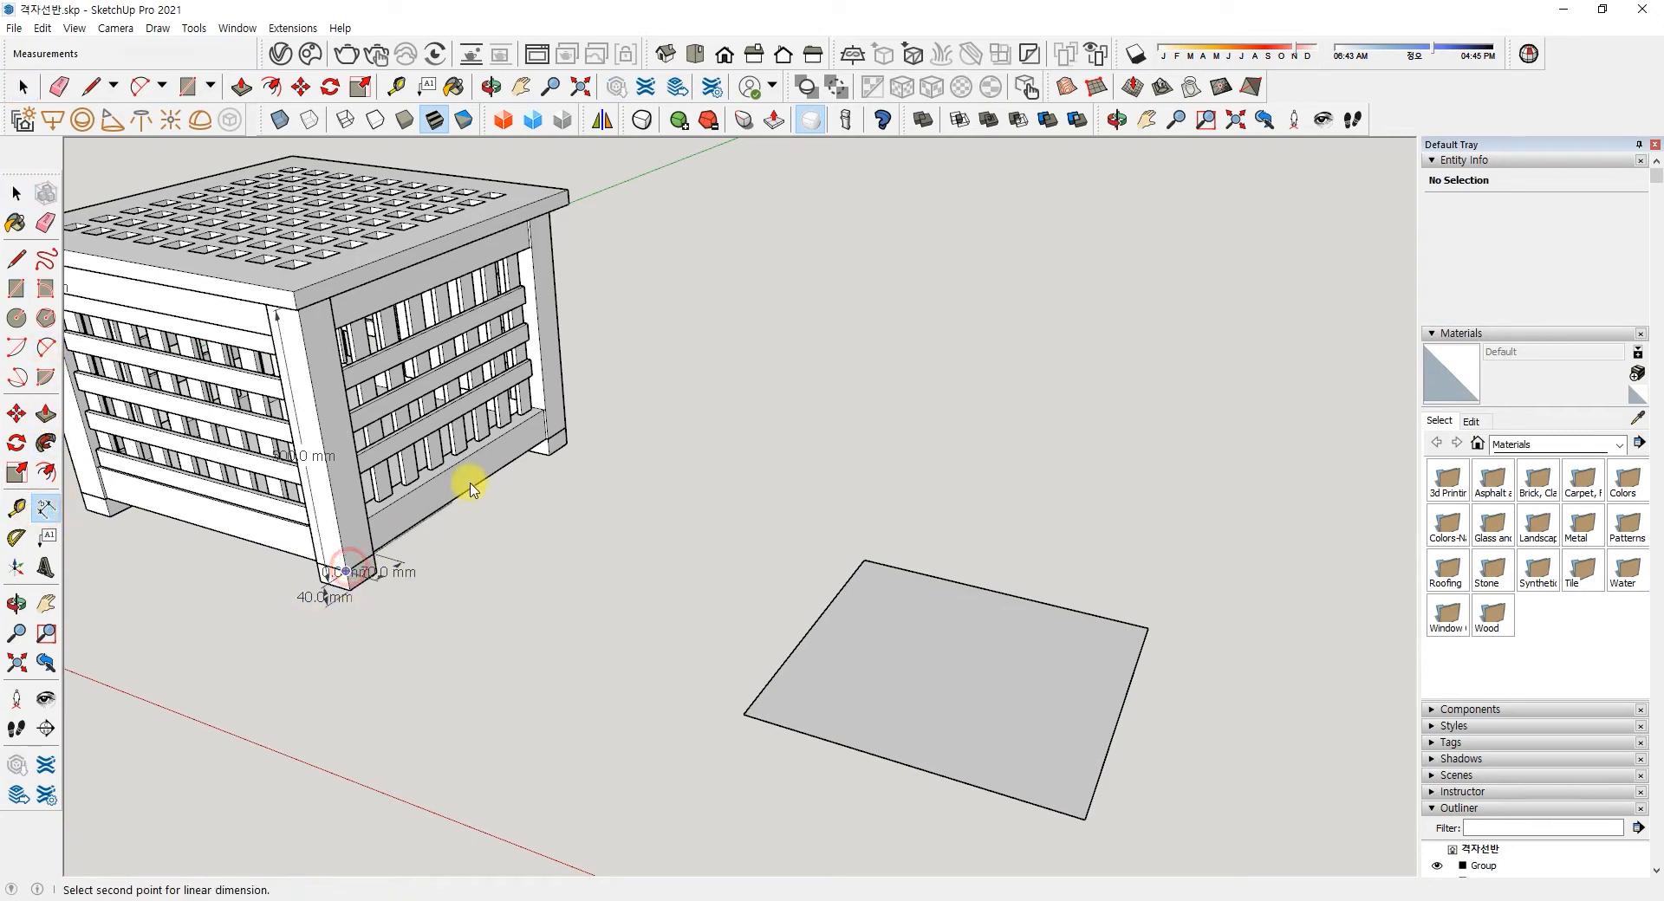
{"action": "left_click", "coordinate": [568, 426]}
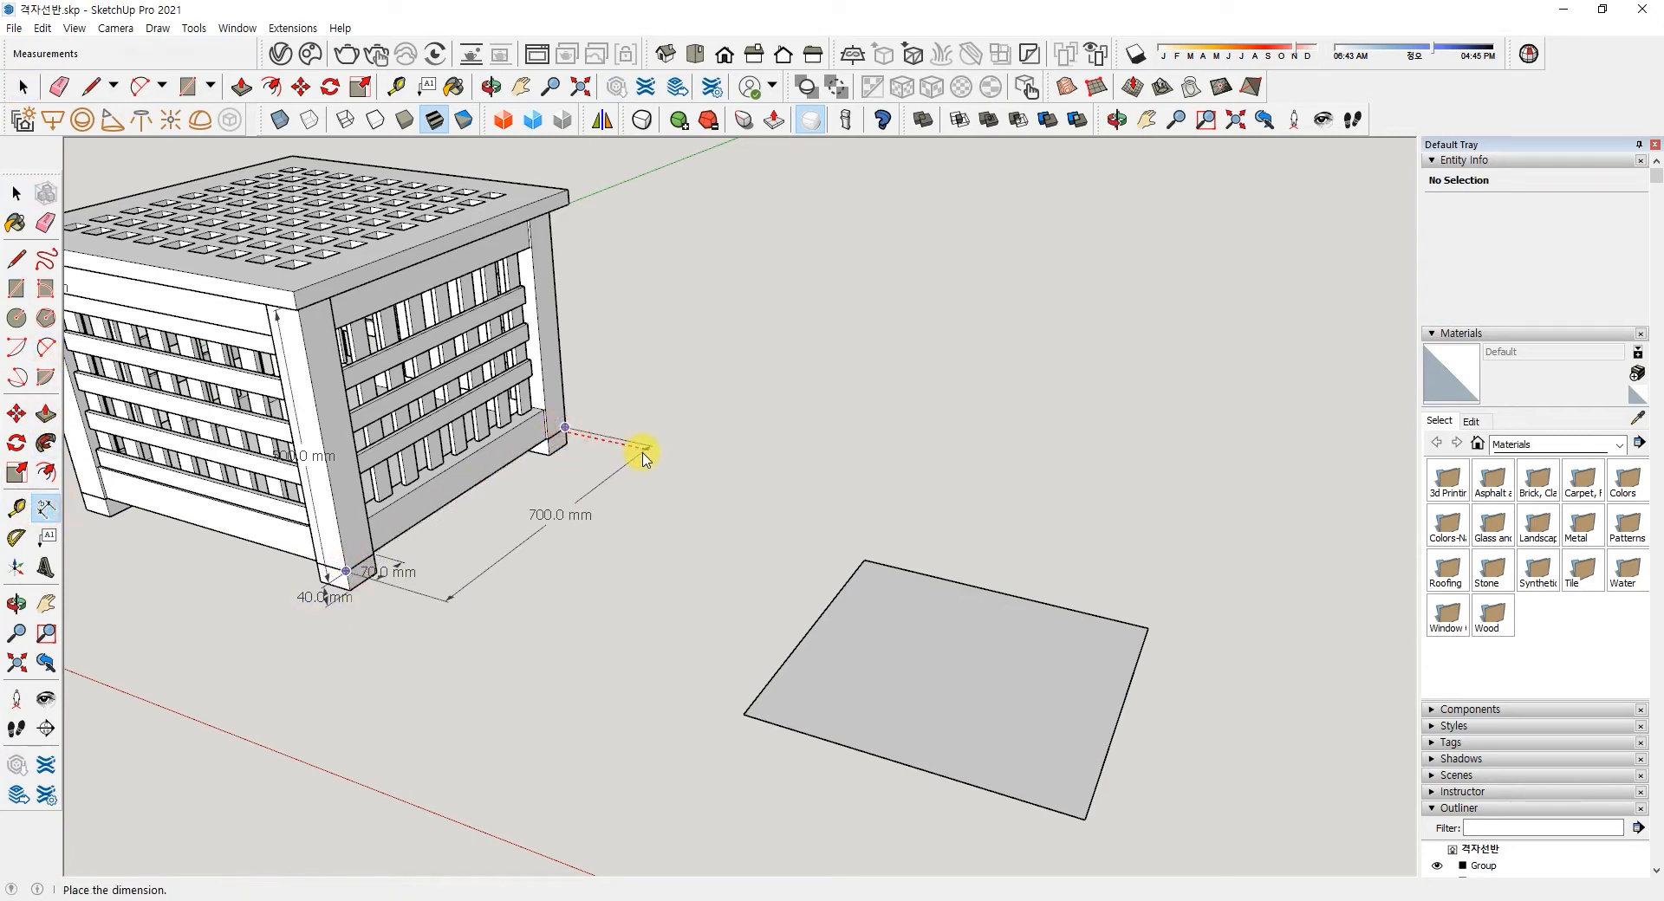
{"action": "left_click", "coordinate": [642, 454]}
- Delete the rectangle beside the finished table, including its edges
{"action": "middle_click_drag", "start_coordinate": [765, 673], "coordinate": [884, 642]}
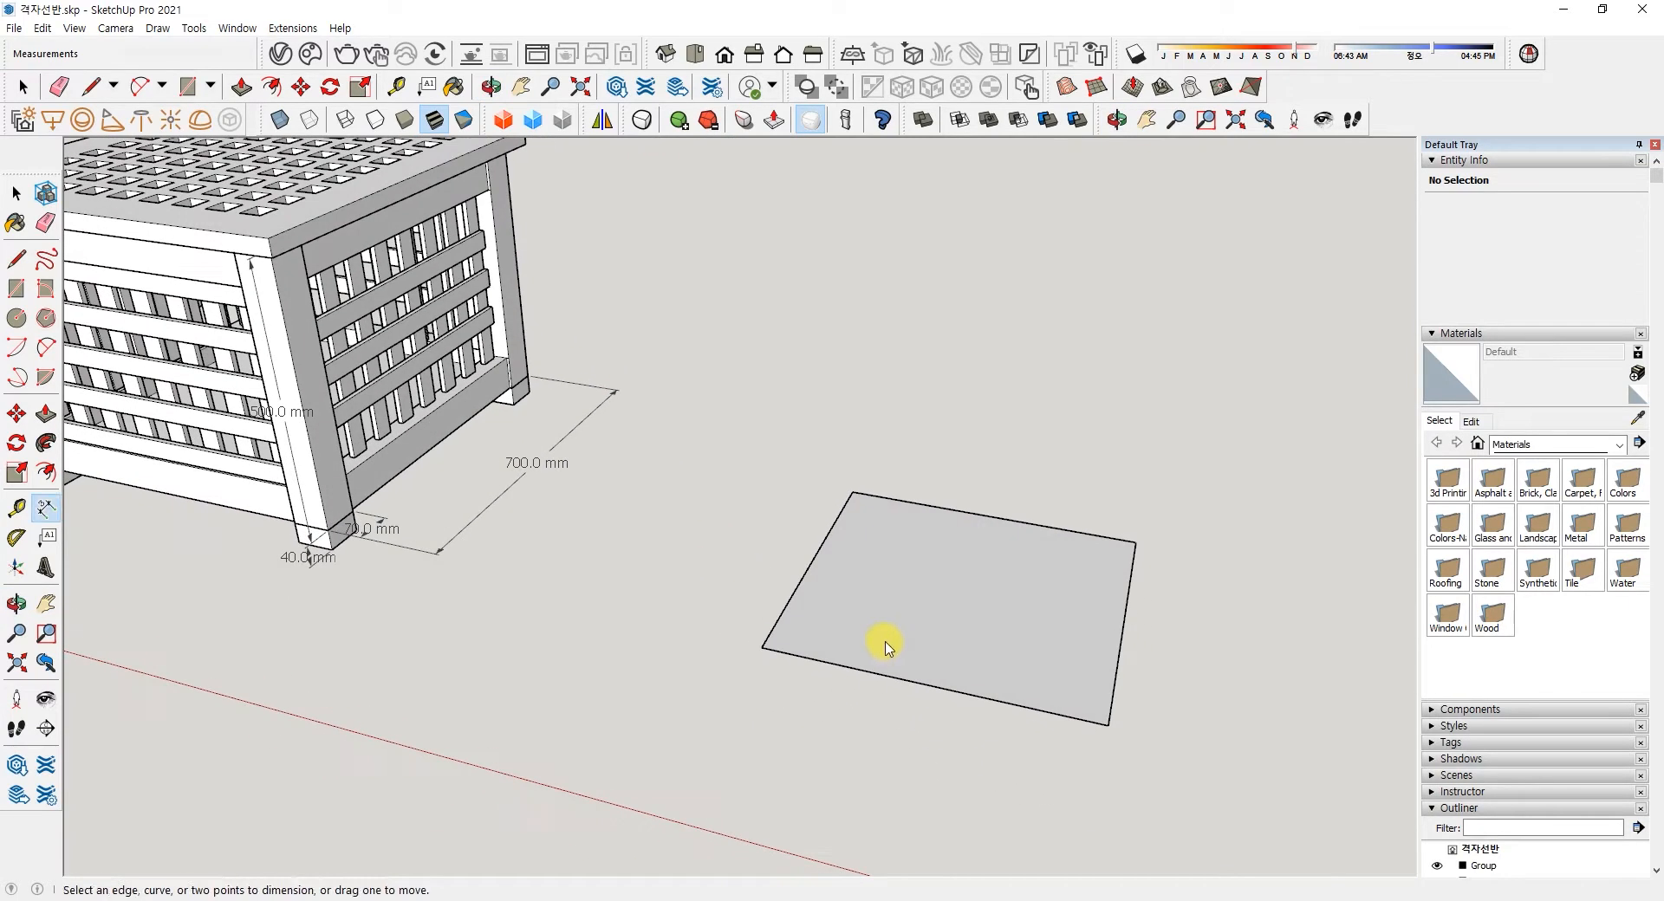
{"action": "key", "text": "space"}
{"action": "left_click", "coordinate": [943, 605]}
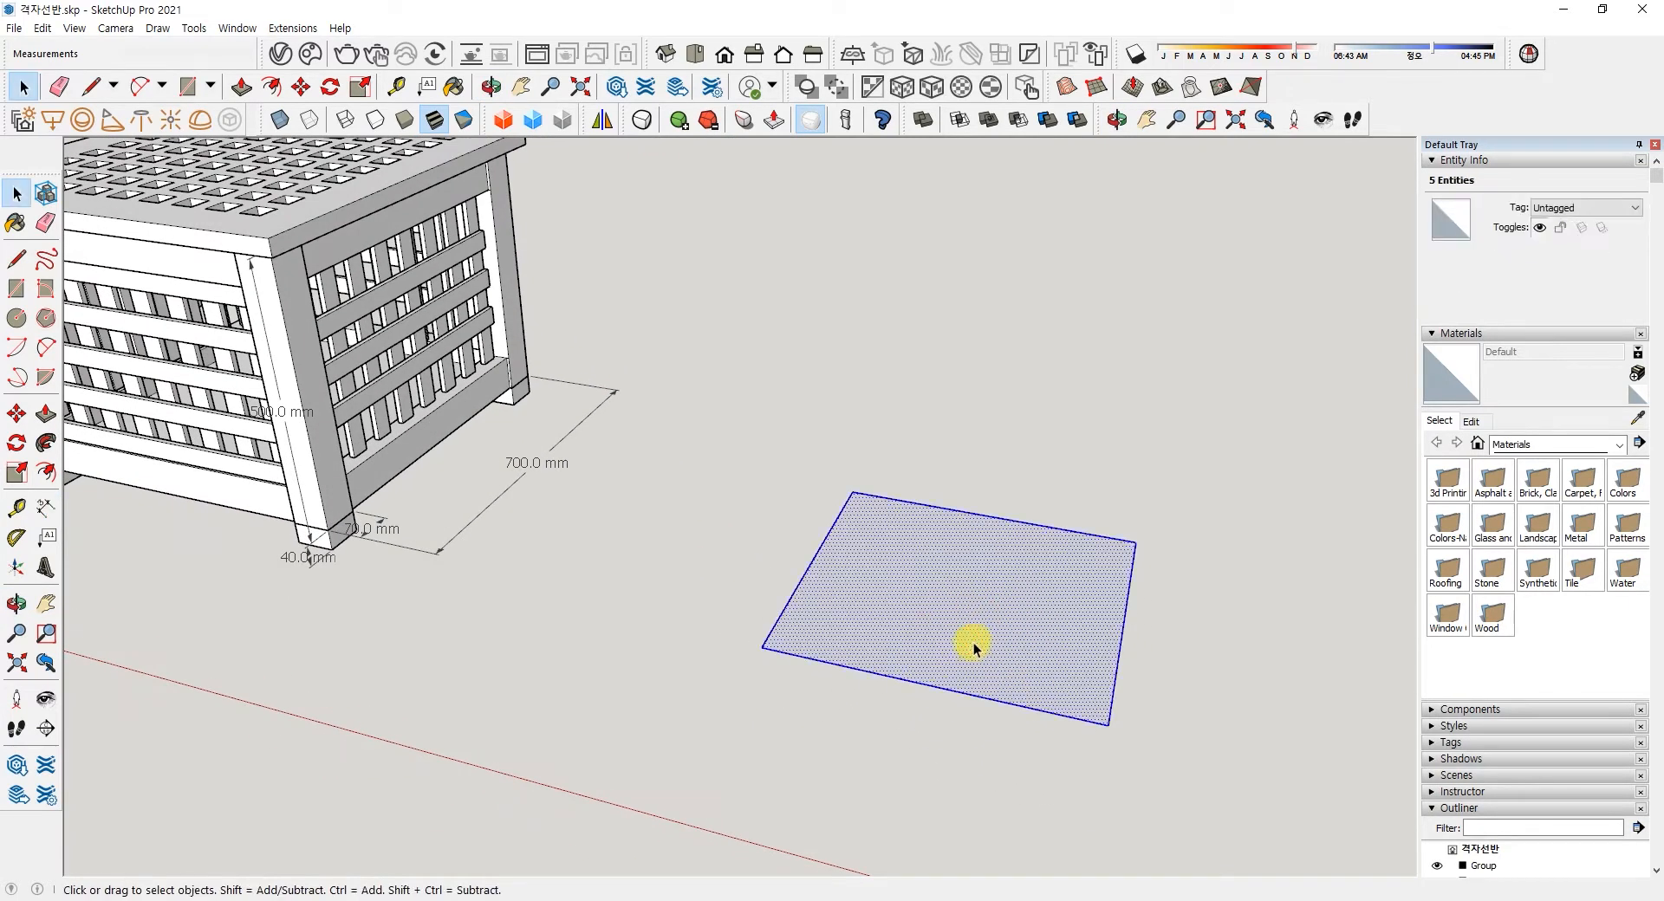
{"action": "key", "text": "Delete"}
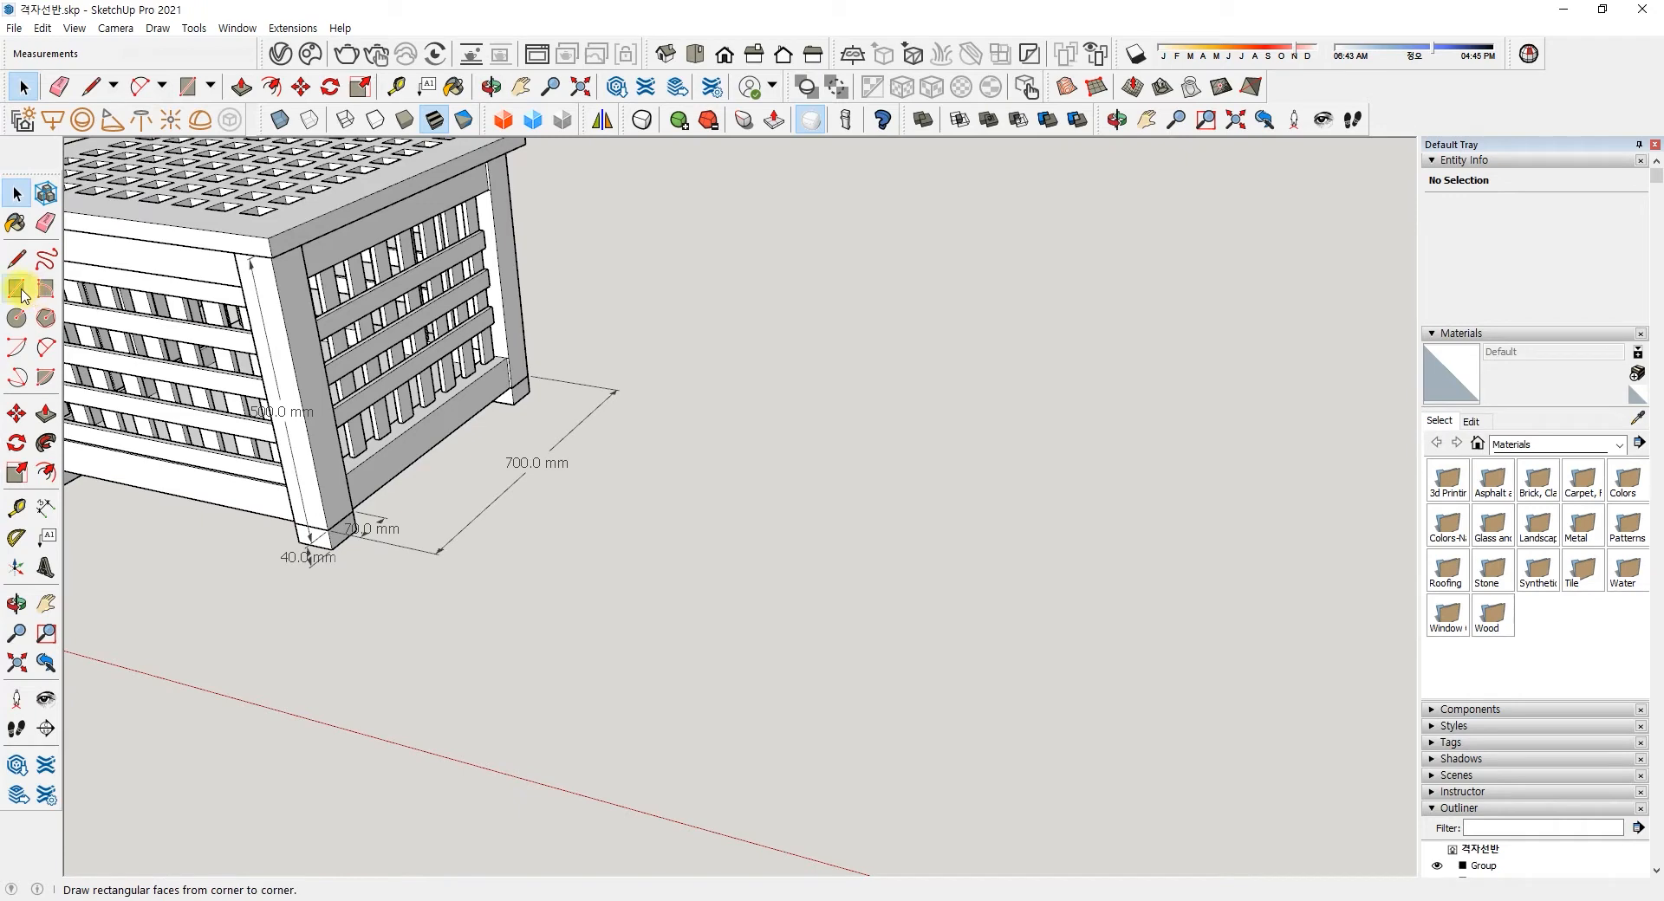
- Draw a 700 x 700 mm rectangle on the ground beside the finished table
{"action": "left_click", "coordinate": [17, 290]}
{"action": "left_click", "coordinate": [722, 654]}
{"action": "left_click", "coordinate": [1155, 530]}
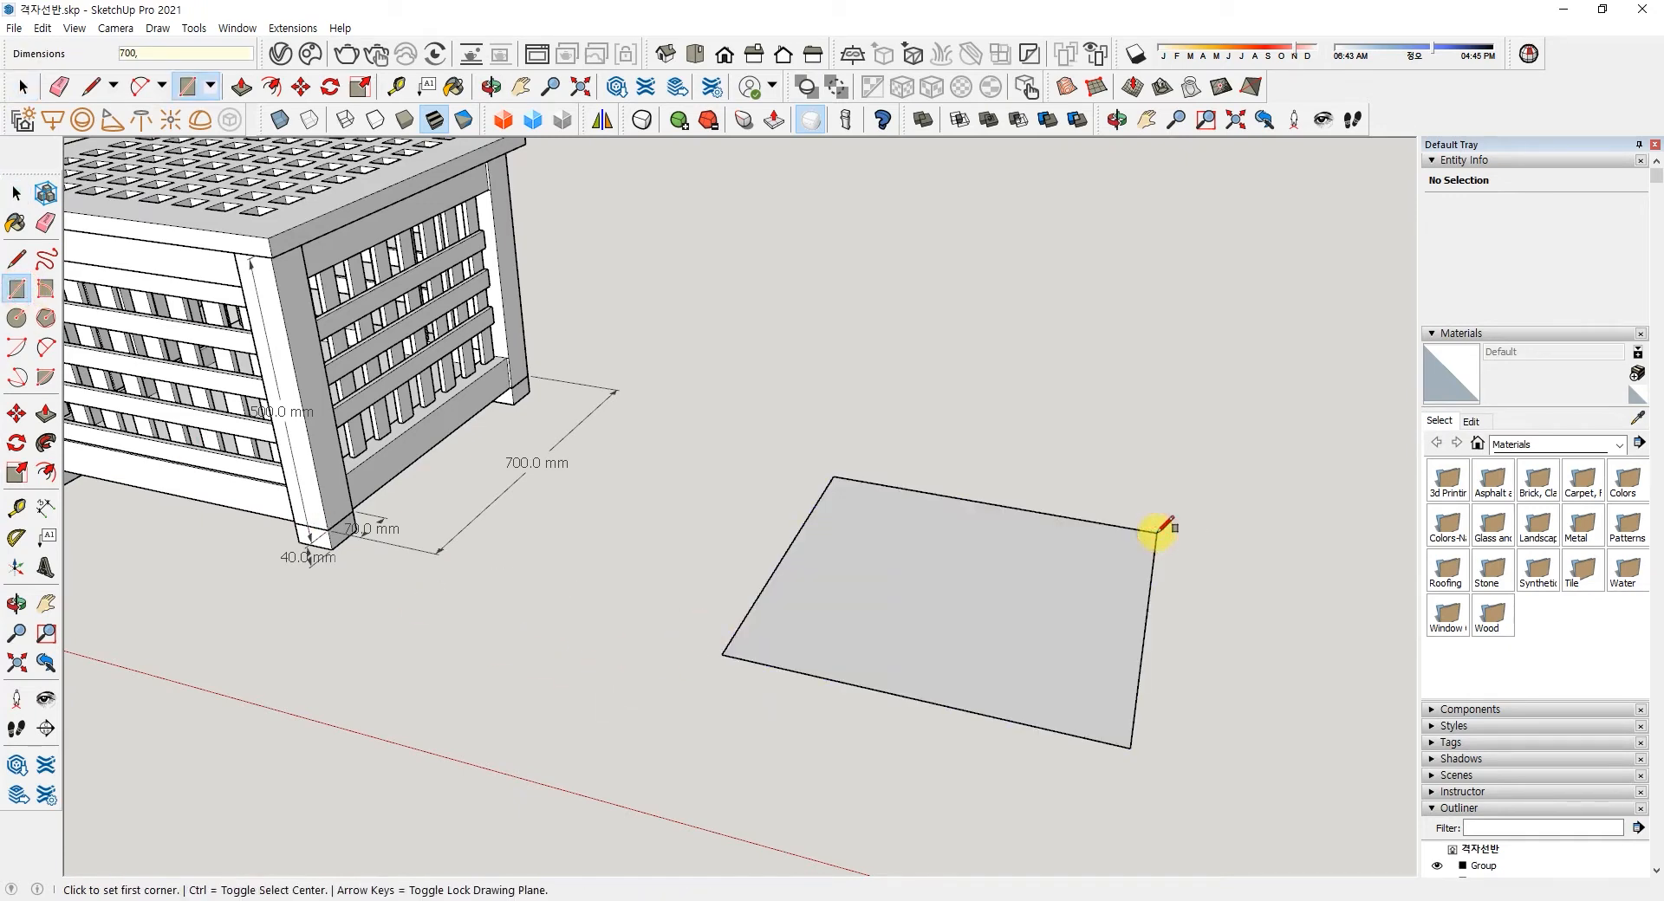
{"action": "key", "text": "Return"}
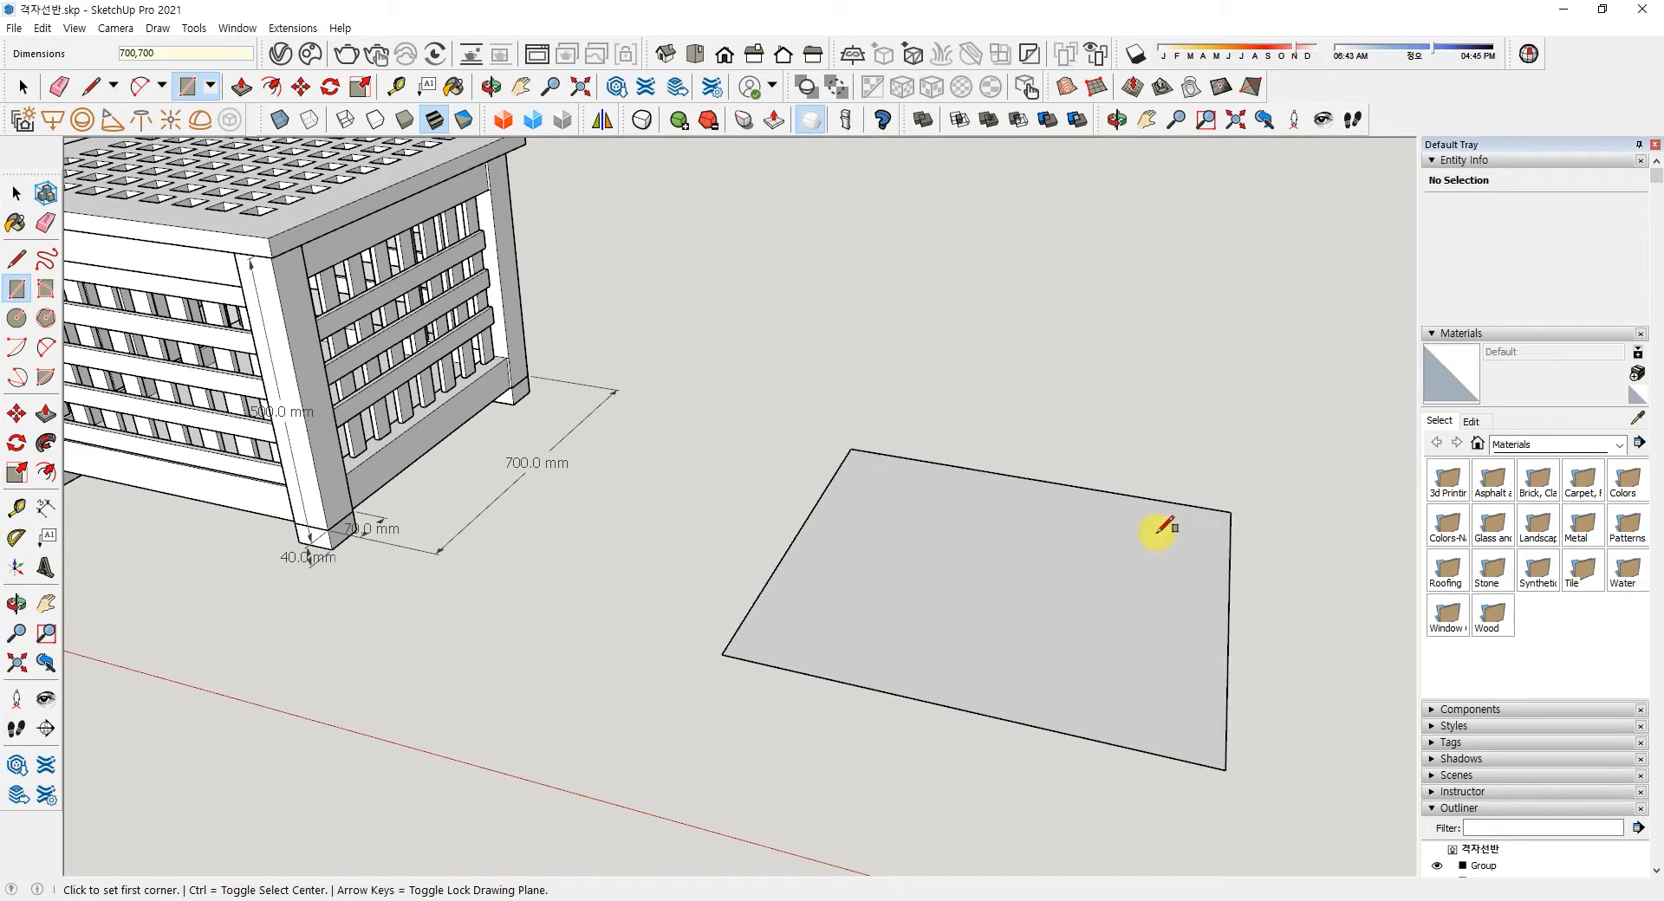
- Turn the square's face and edges into a group
{"action": "key", "text": "space"}
{"action": "double_click", "coordinate": [996, 595]}
{"action": "right_click", "coordinate": [996, 594]}
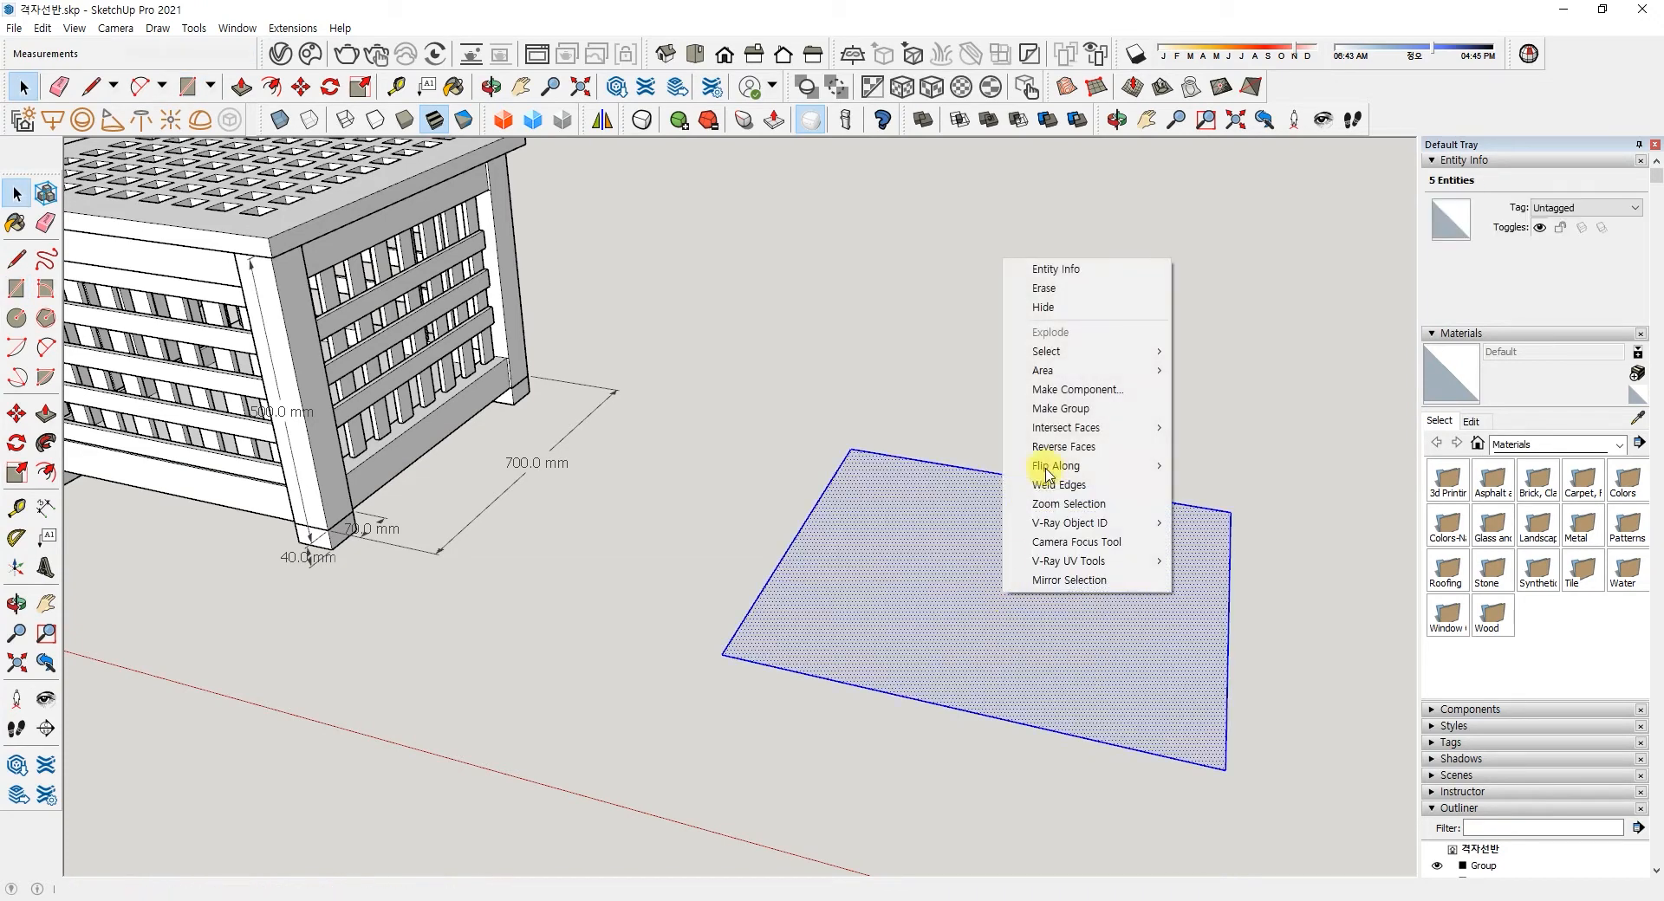
{"action": "left_click", "coordinate": [1074, 409]}
- Push/Pull the square inside its group up to a height of 500 mm and exit the group
{"action": "double_click", "coordinate": [1029, 590]}
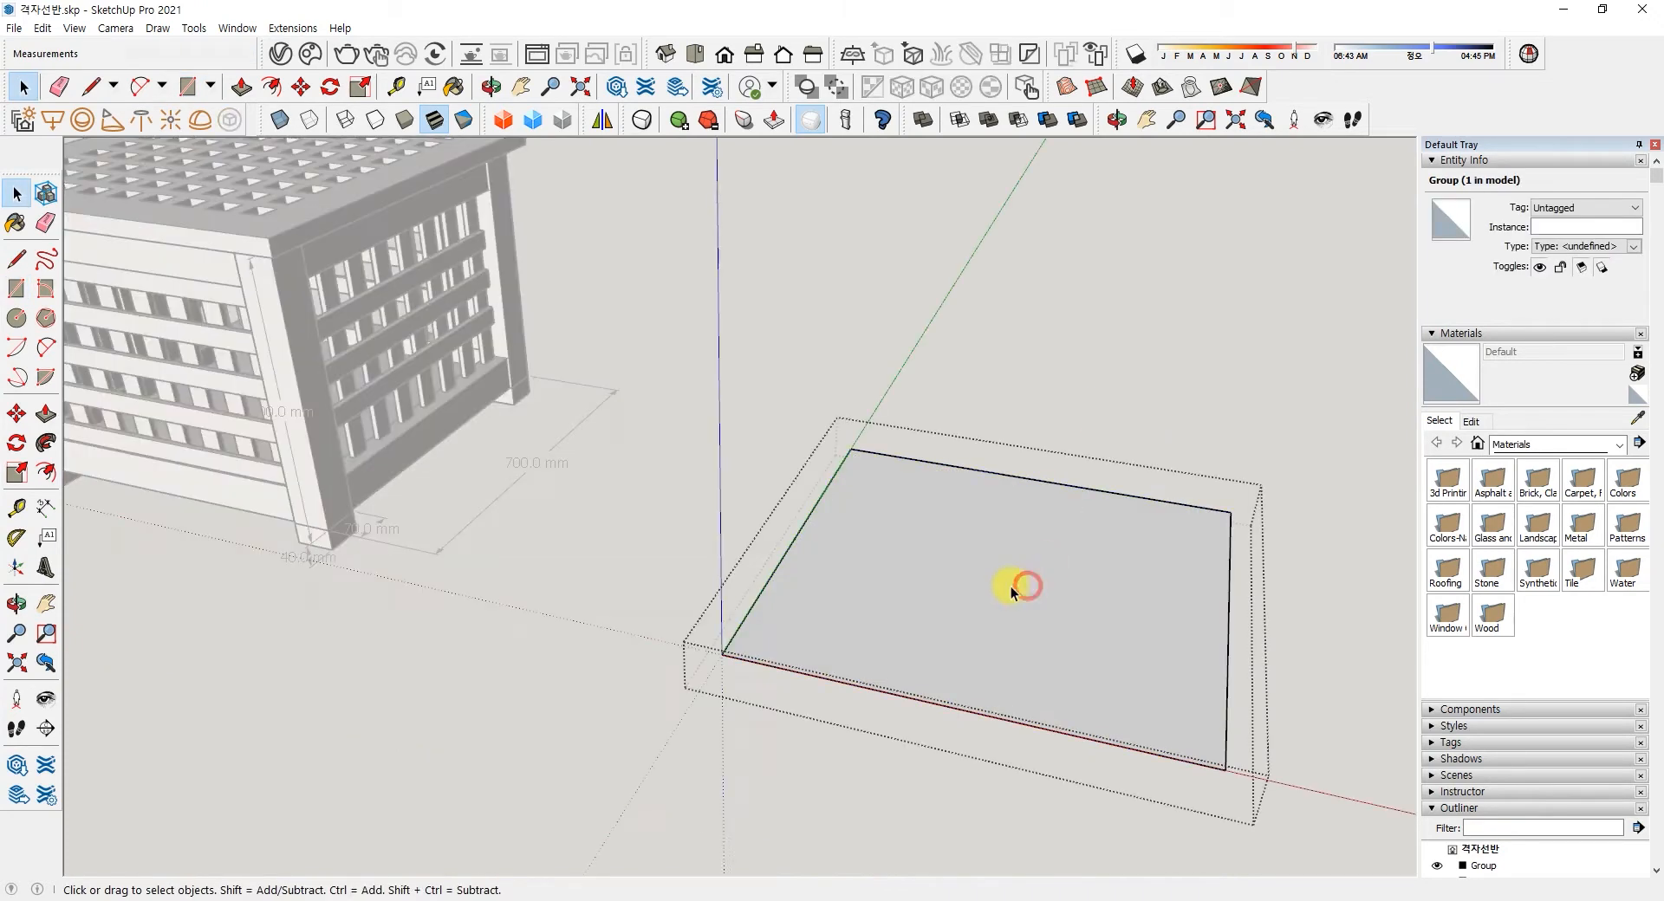
{"action": "left_click", "coordinate": [46, 413]}
{"action": "left_click", "coordinate": [902, 564]}
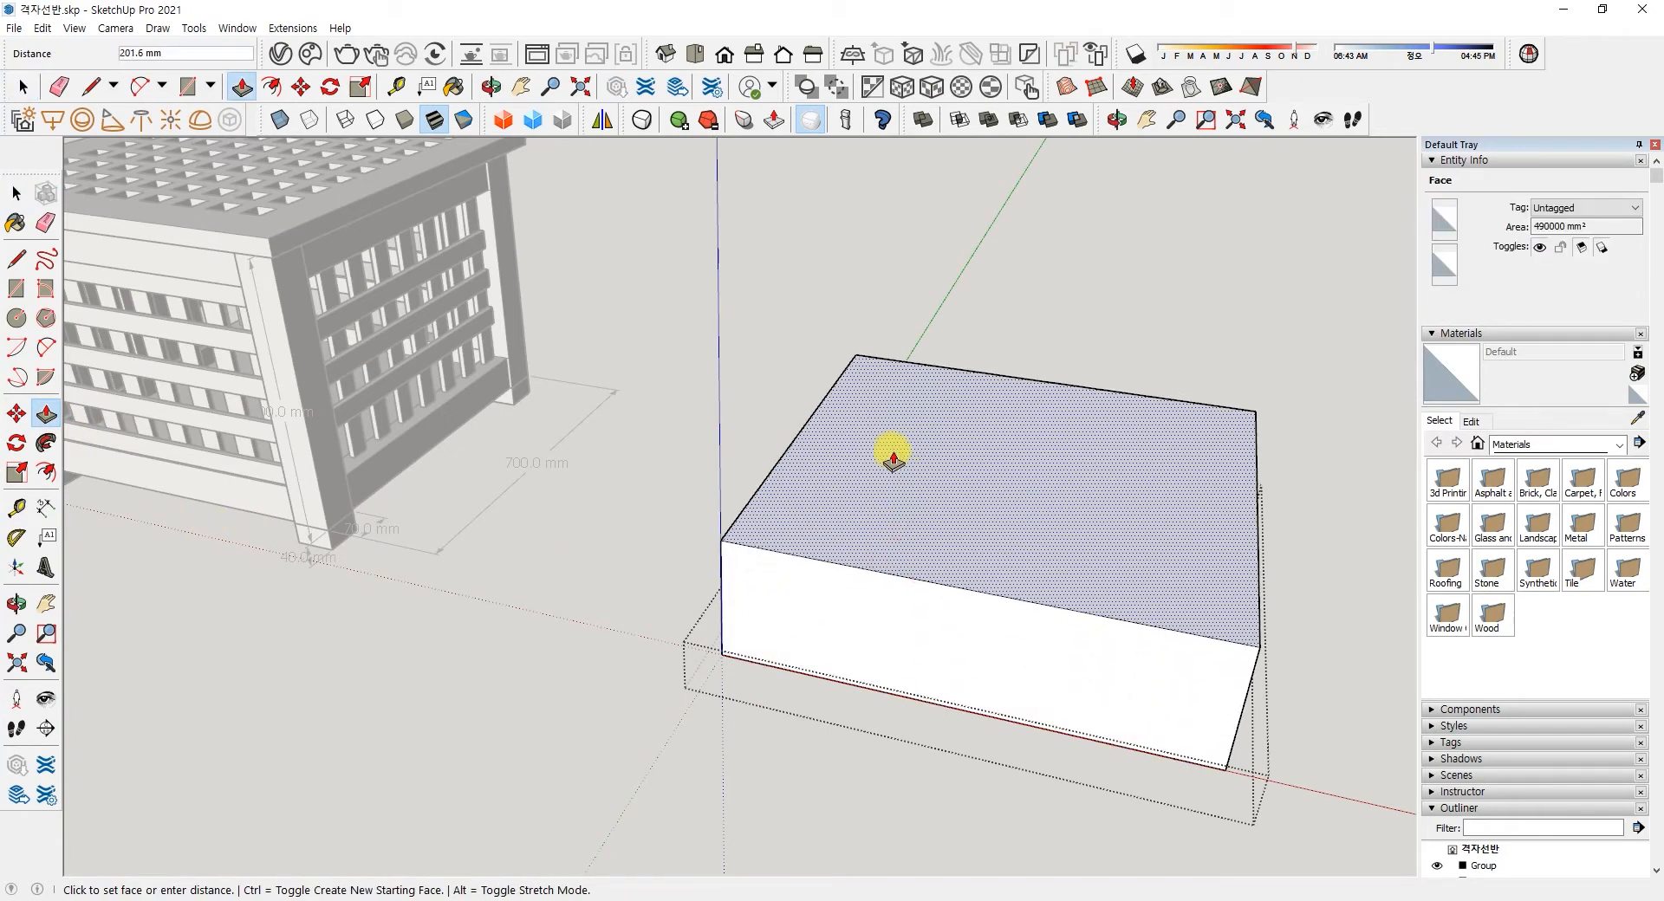
{"action": "left_click", "coordinate": [852, 379]}
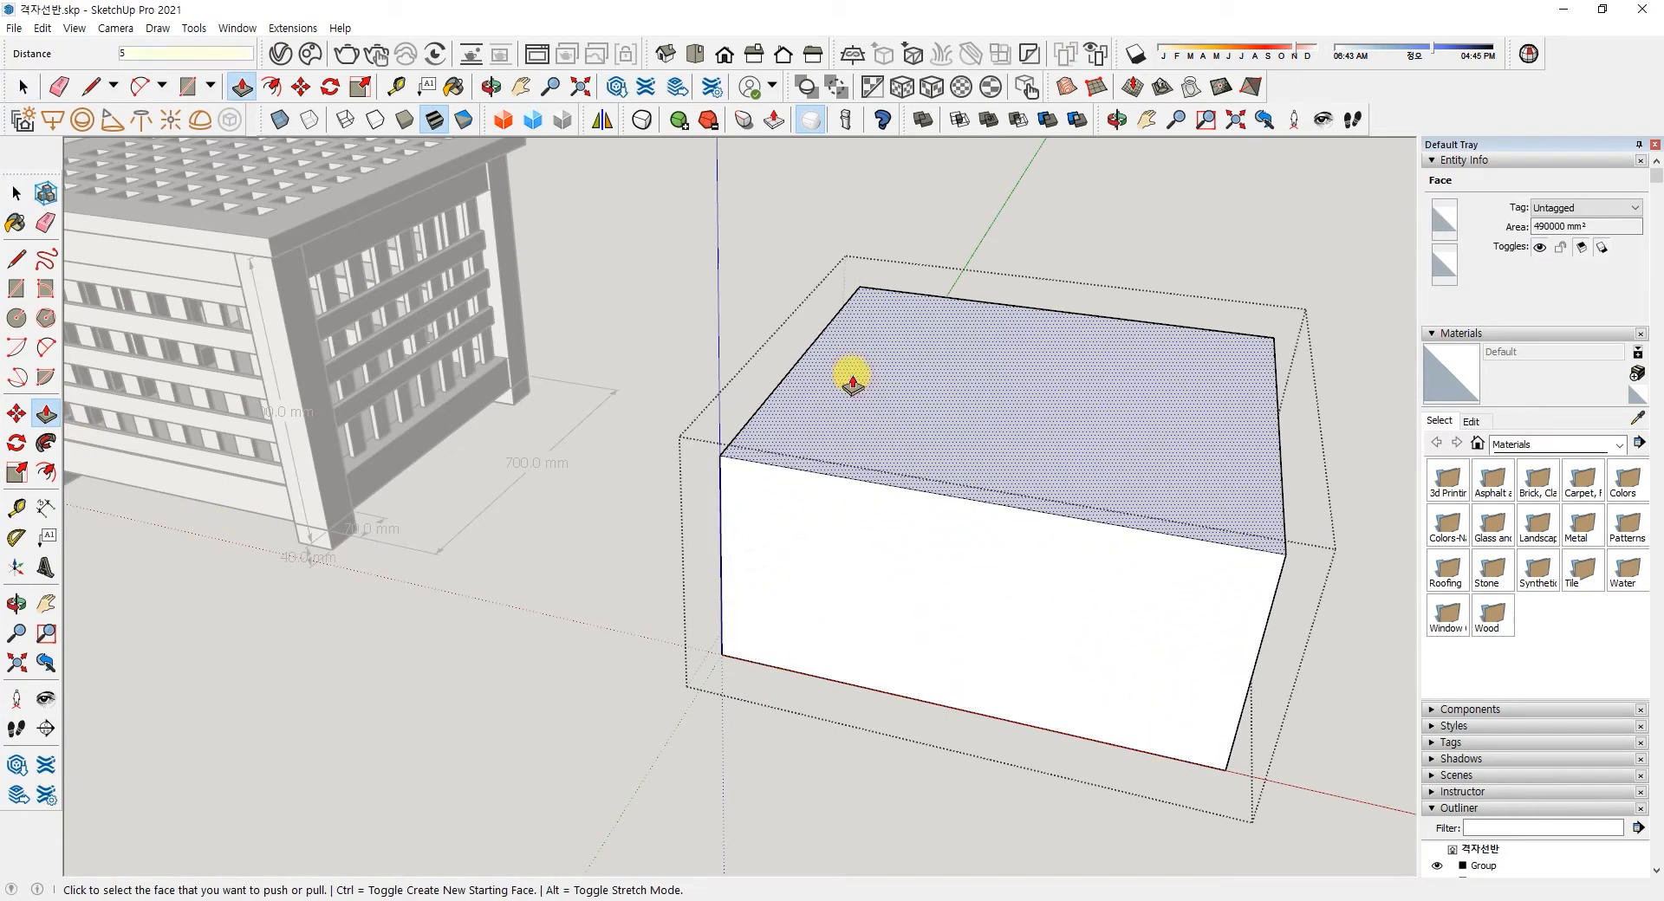
{"action": "type", "text": "500"}
{"action": "key", "text": "Return"}
{"action": "key", "text": "space"}
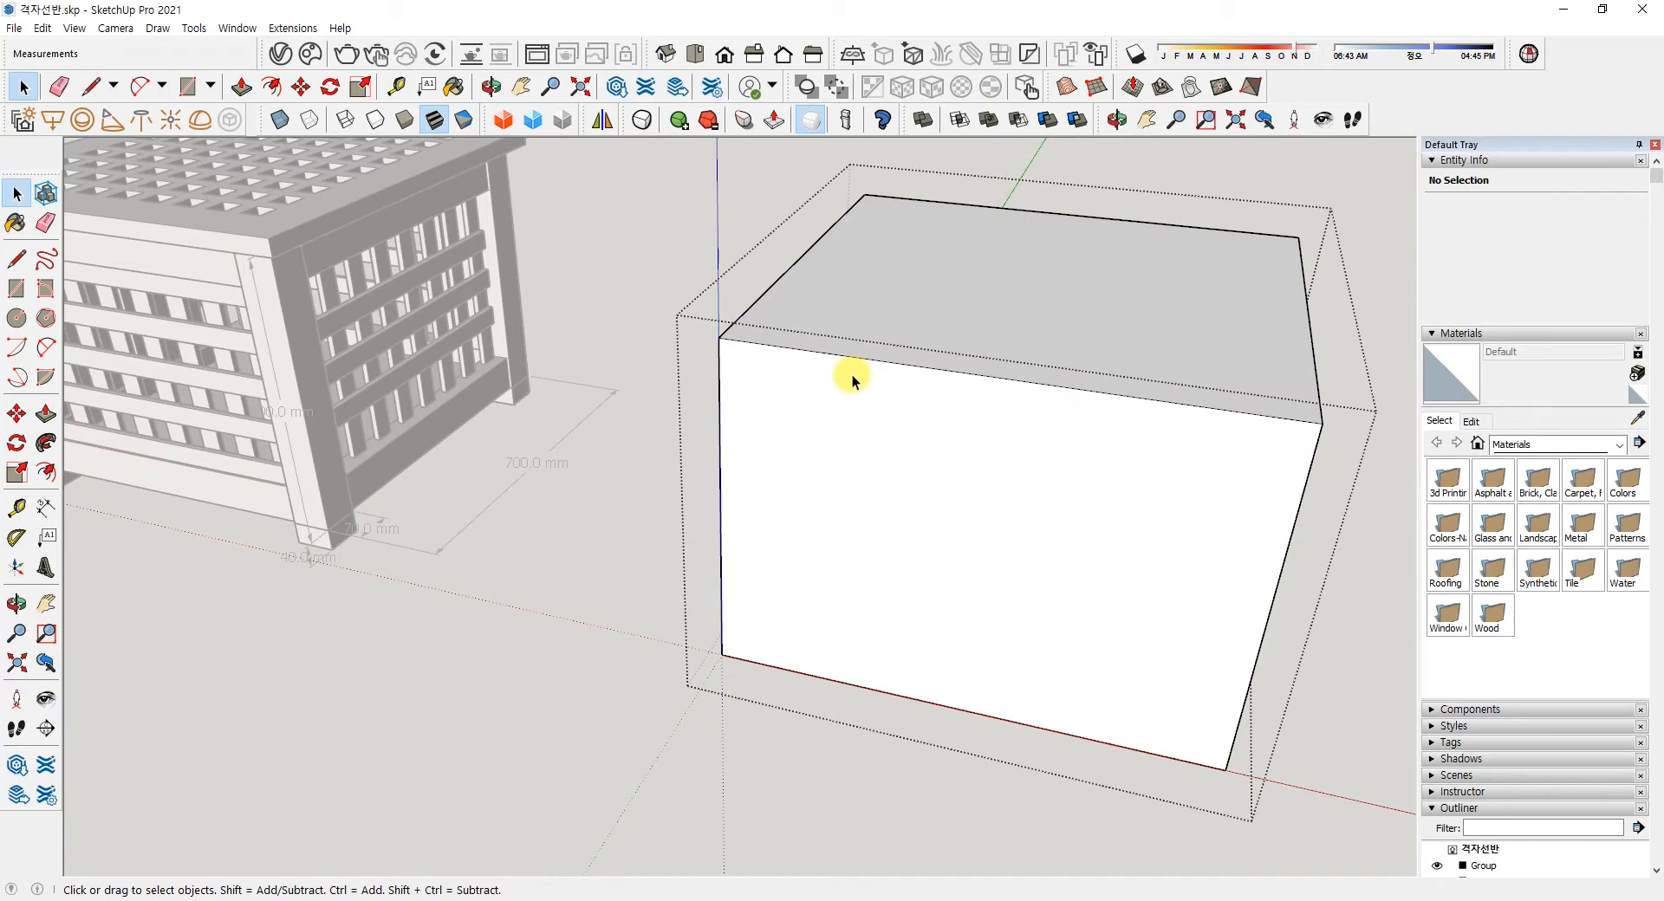
{"action": "left_click", "coordinate": [641, 481]}
- Look over the leg dimensions on the finished table and open the new box group for editing
{"action": "middle_click_drag", "start_coordinate": [773, 534], "coordinate": [806, 546]}
{"action": "scroll", "coordinate": [386, 534], "scroll_direction": "up", "scroll_amount": 5}
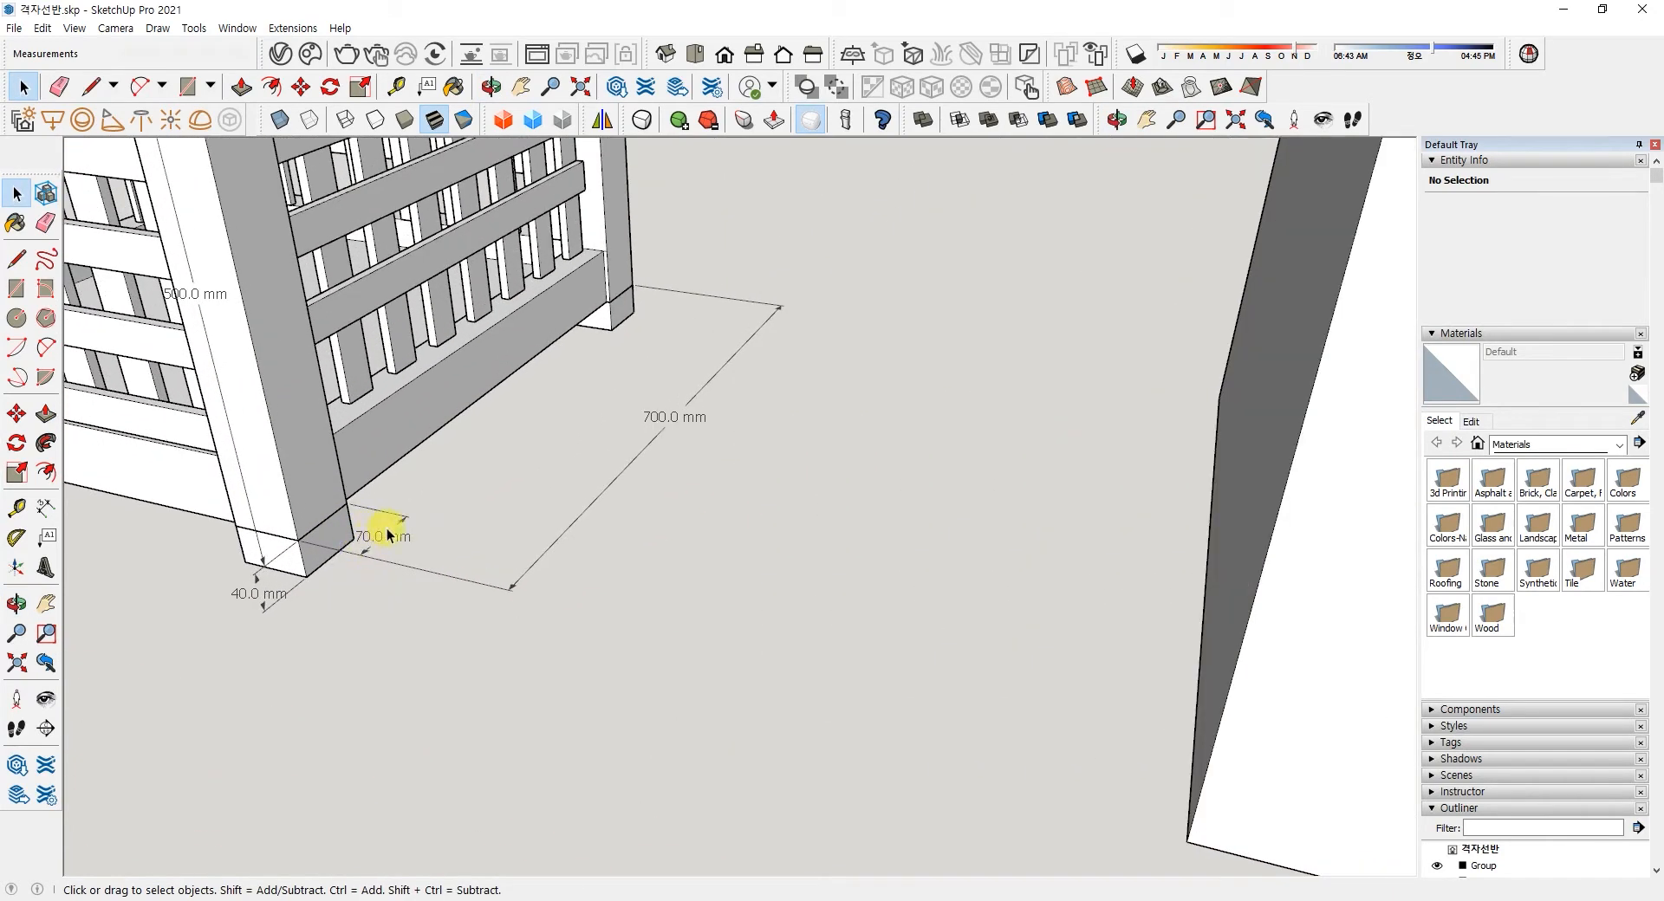
{"action": "scroll", "coordinate": [382, 542], "scroll_direction": "down", "scroll_amount": 5}
{"action": "middle_click_drag", "start_coordinate": [390, 527], "coordinate": [778, 424]}
{"action": "left_click", "coordinate": [780, 422]}
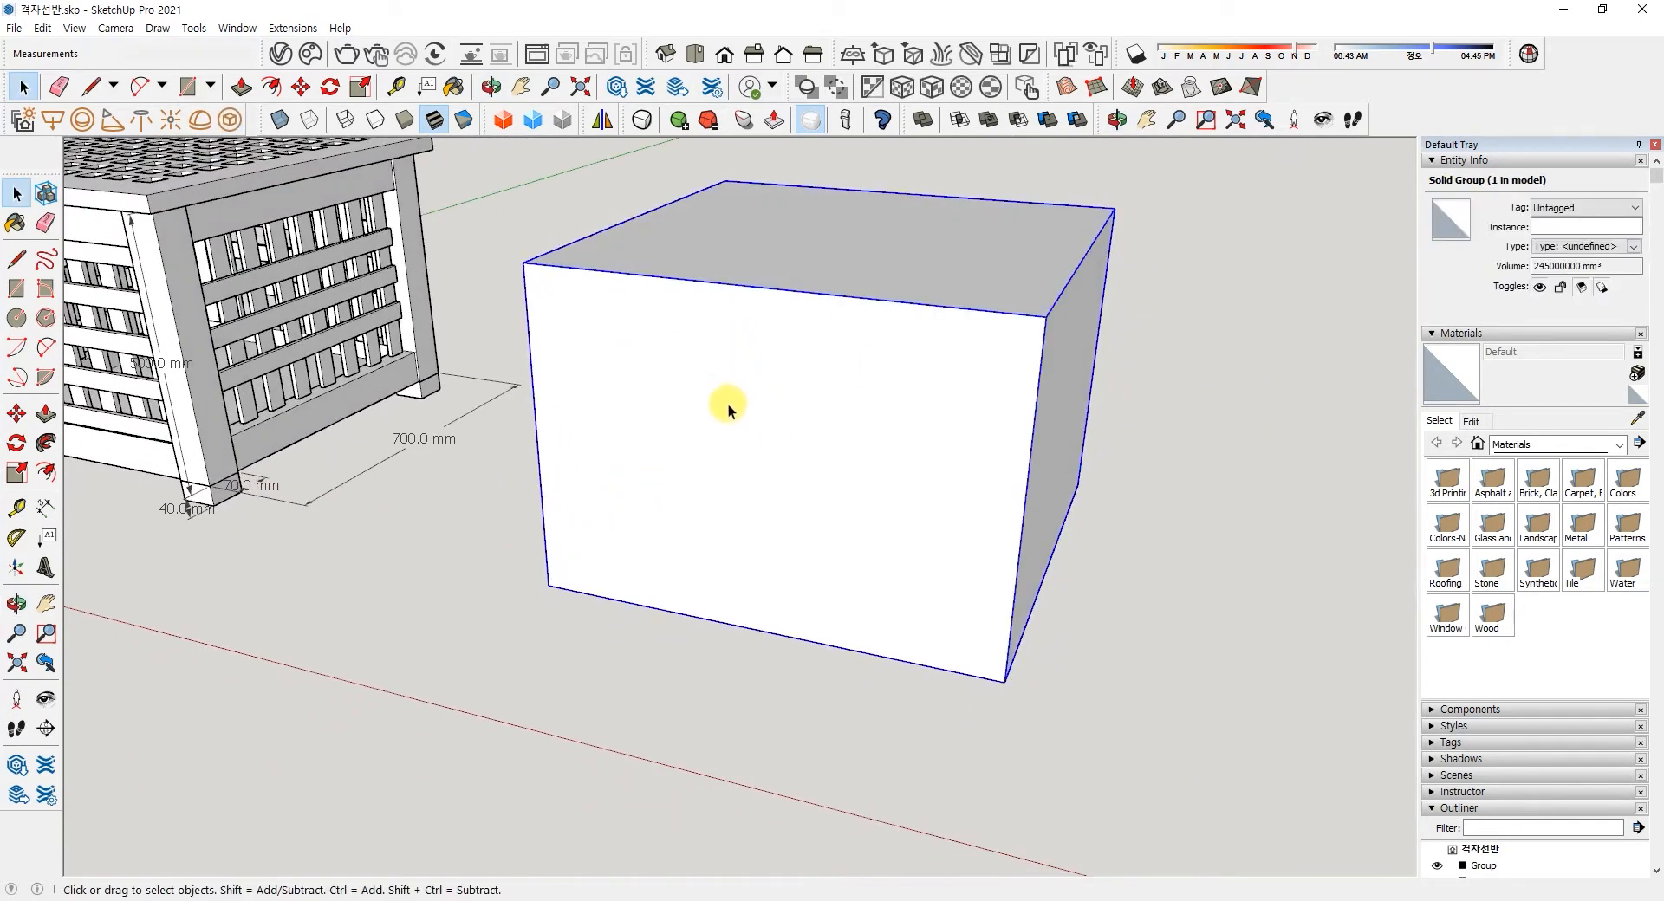
{"action": "double_click", "coordinate": [728, 404]}
- Offset the outline of the box's front face inward by about 56 mm
{"action": "left_click", "coordinate": [46, 473]}
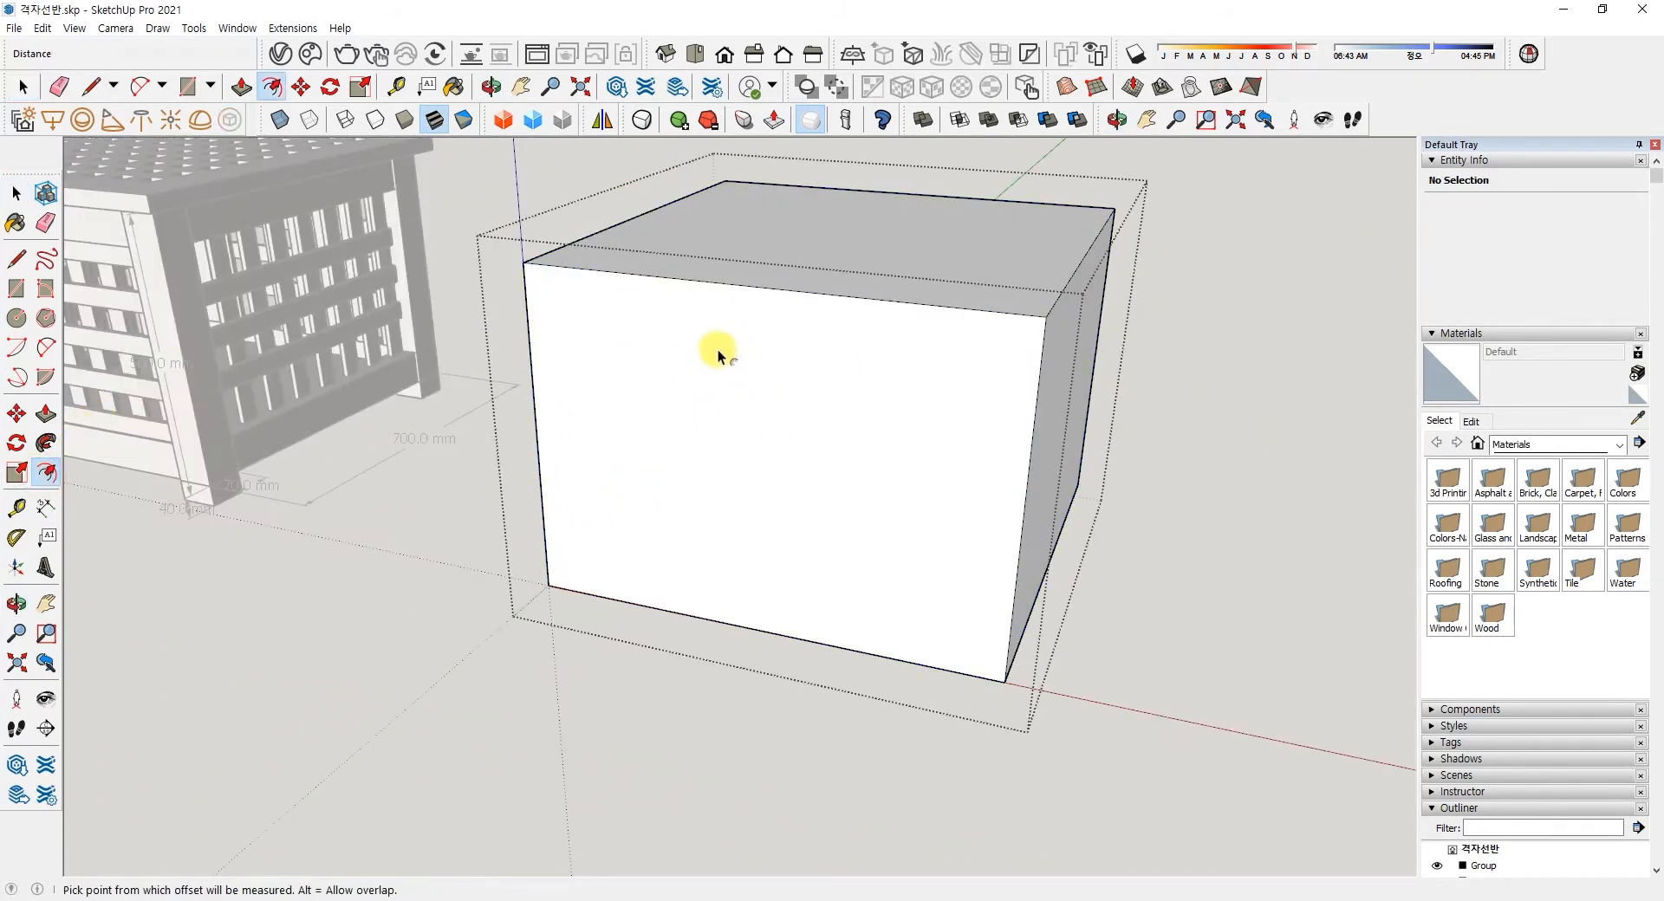
{"action": "left_click", "coordinate": [766, 292]}
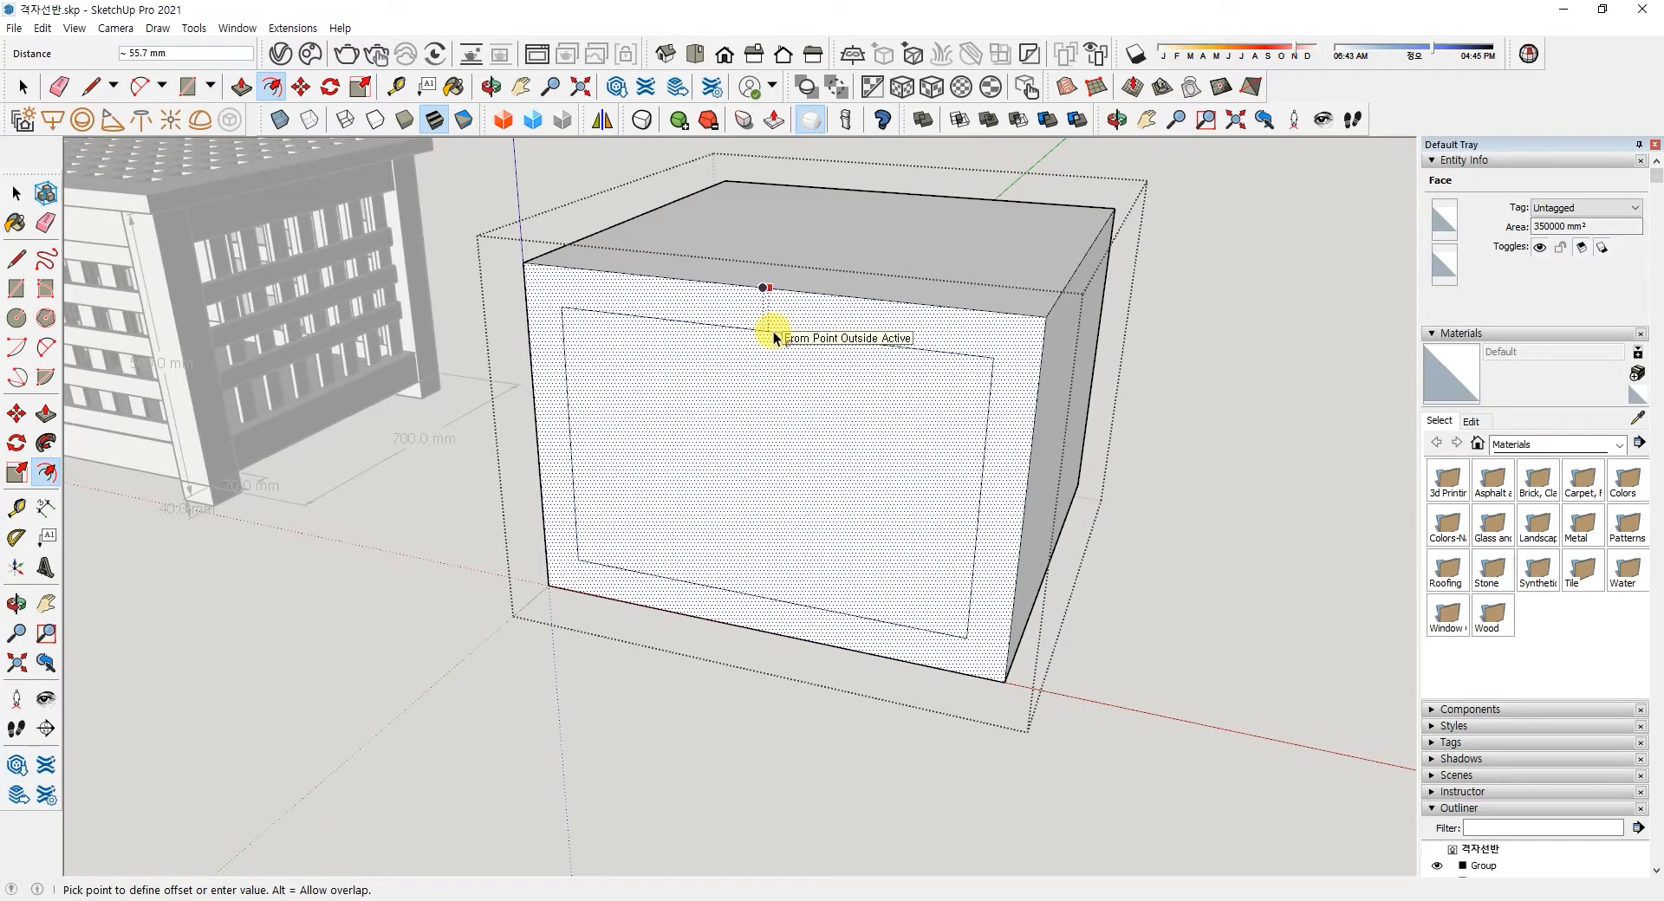
{"action": "left_click", "coordinate": [773, 331]}
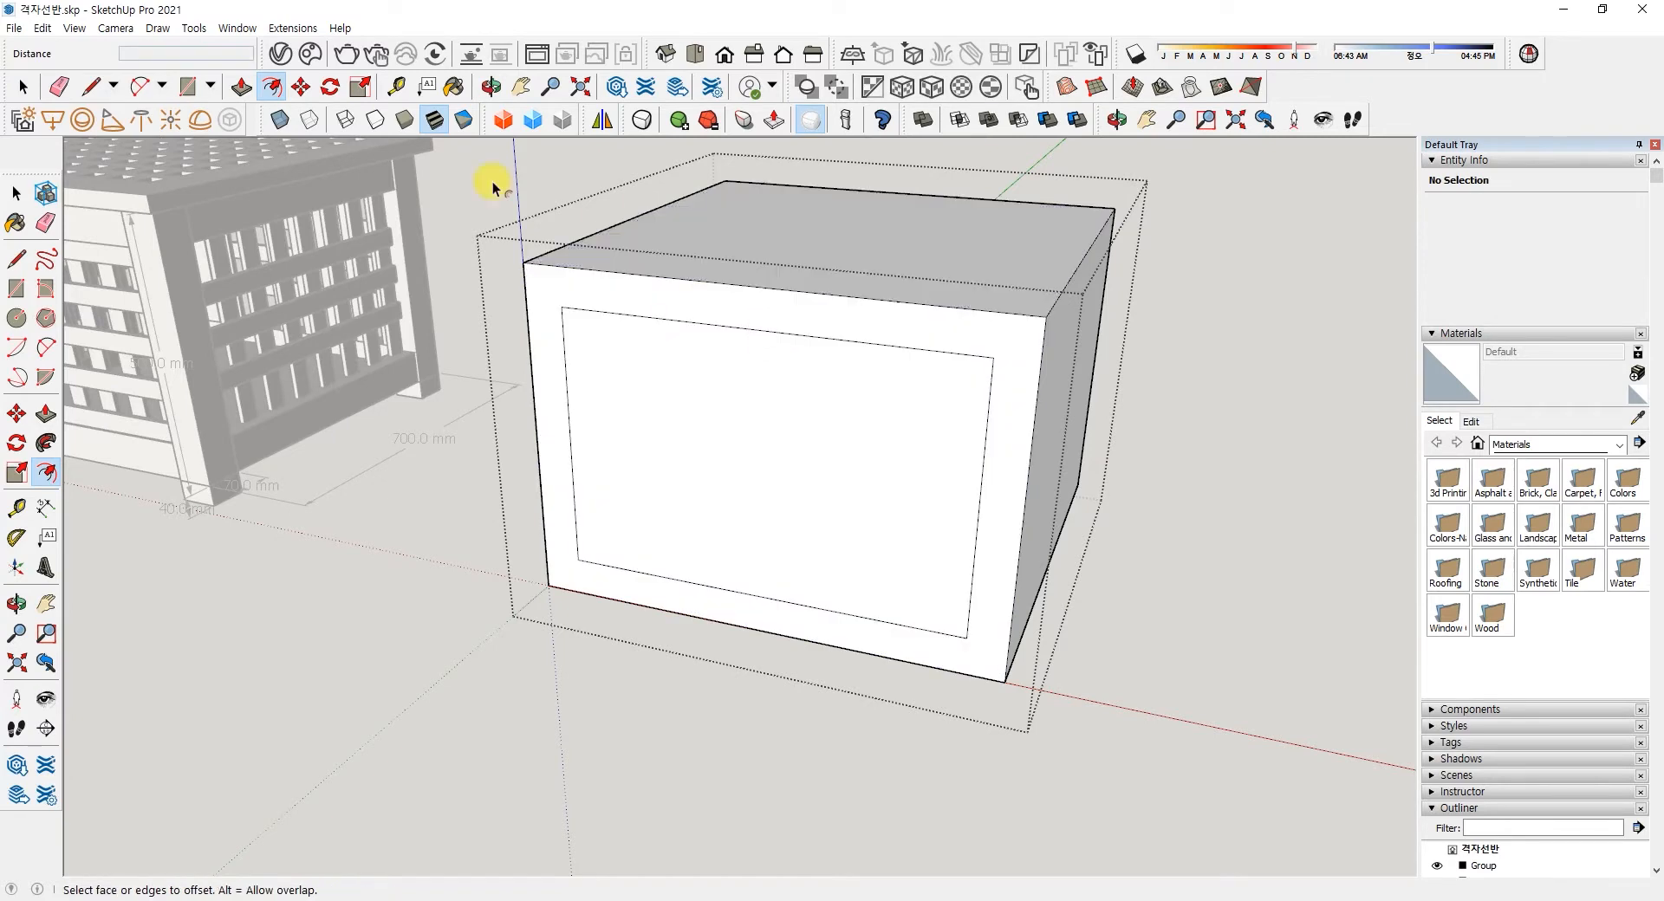
- Dock the Measurements toolbar in its own row beneath the other toolbars, above the drawing area
{"action": "left_click_drag", "start_coordinate": [13, 54], "coordinate": [635, 175]}
{"action": "left_click", "coordinate": [683, 166]}
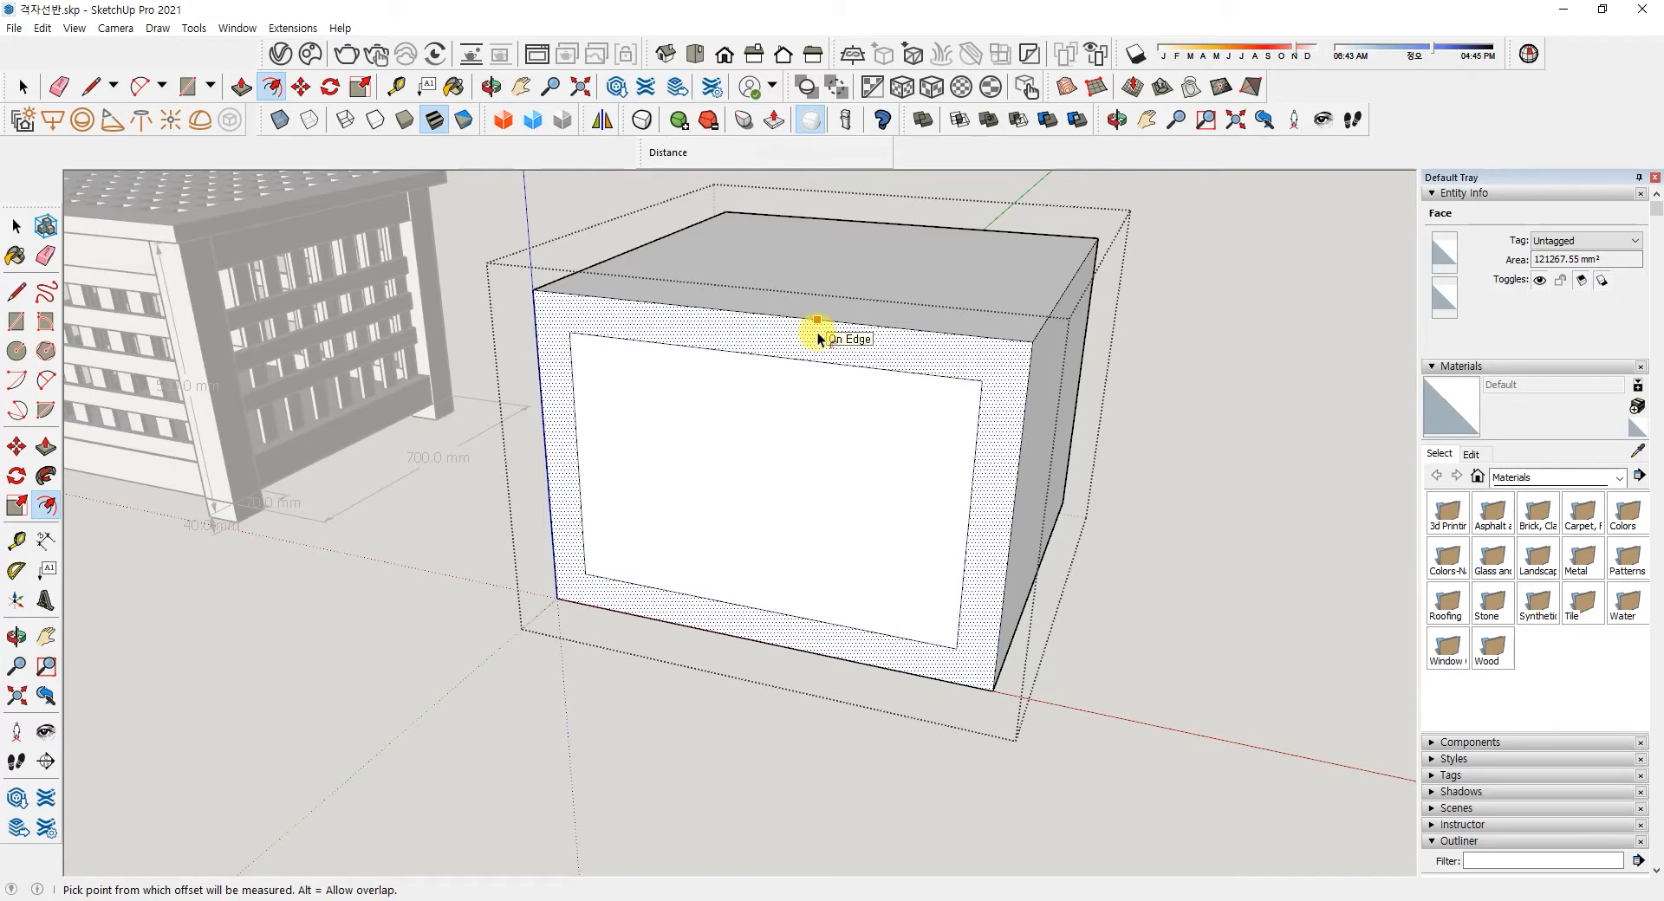
- Undo the first offset and offset the front face's outline inward again by about 64 mm
{"action": "key", "text": "ctrl+z"}
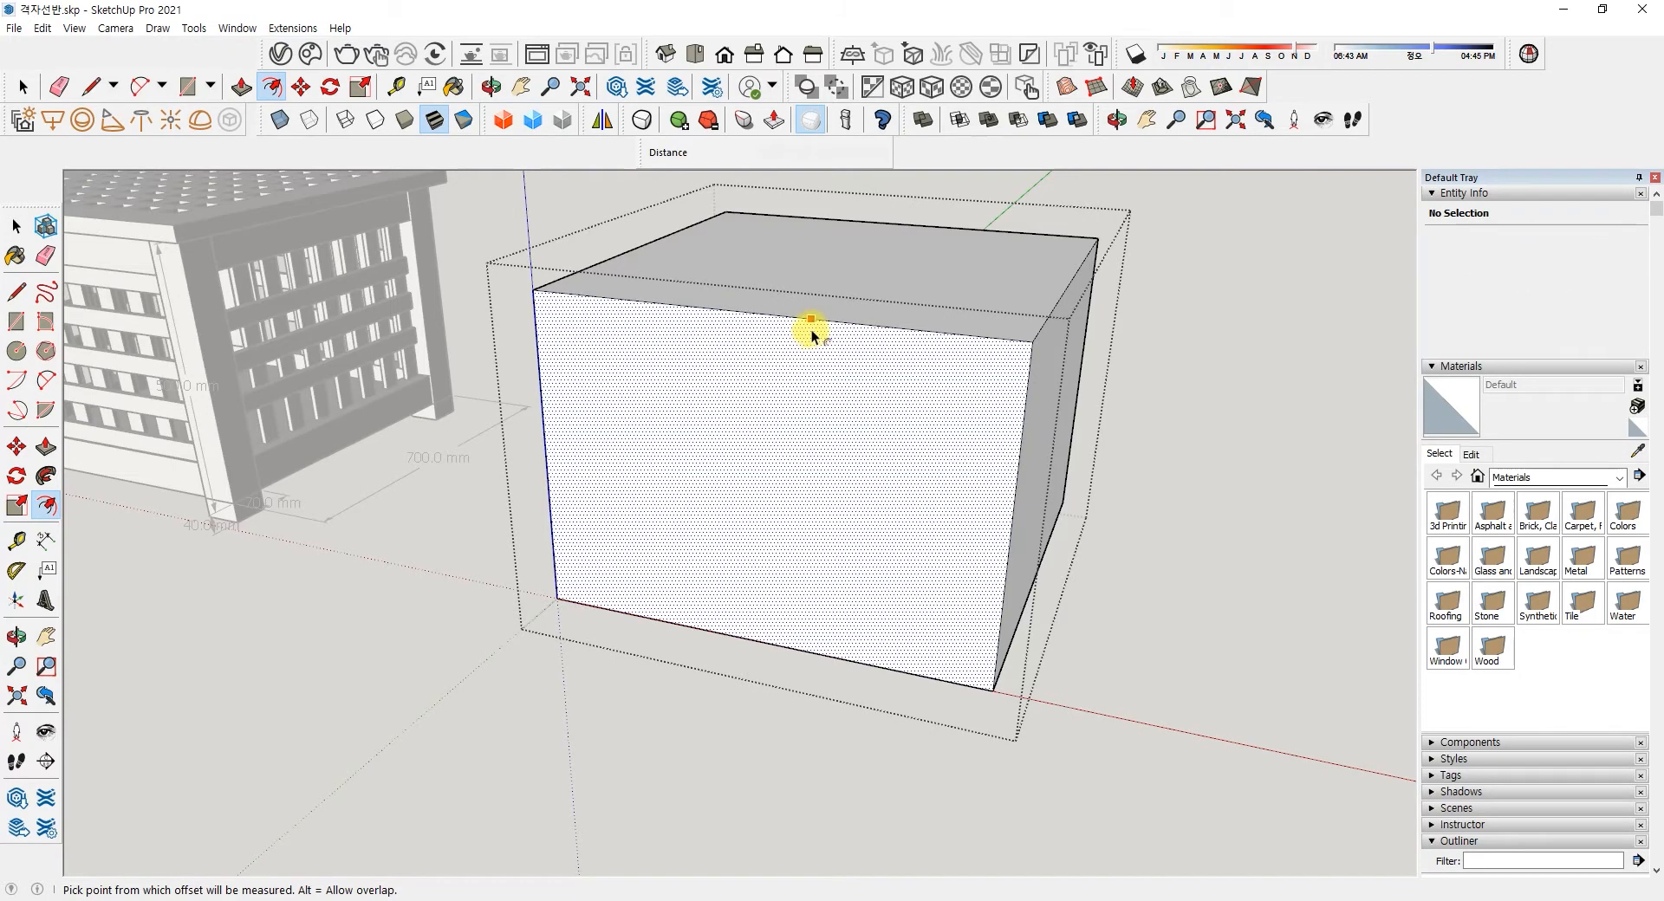
{"action": "left_click", "coordinate": [809, 325]}
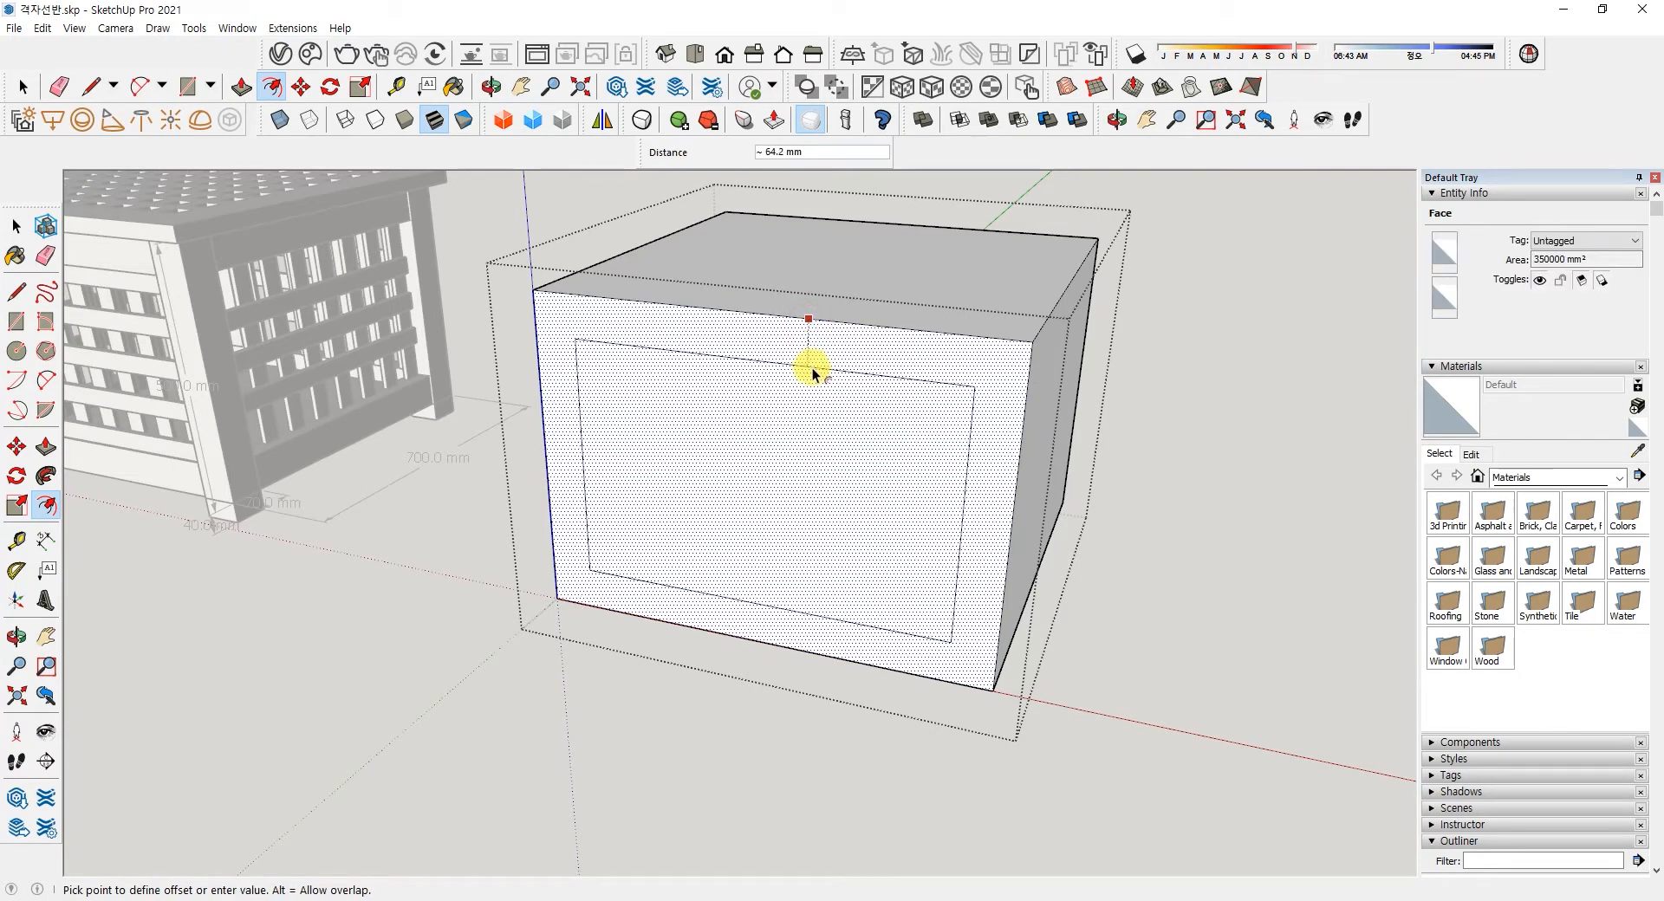
{"action": "left_click", "coordinate": [813, 370]}
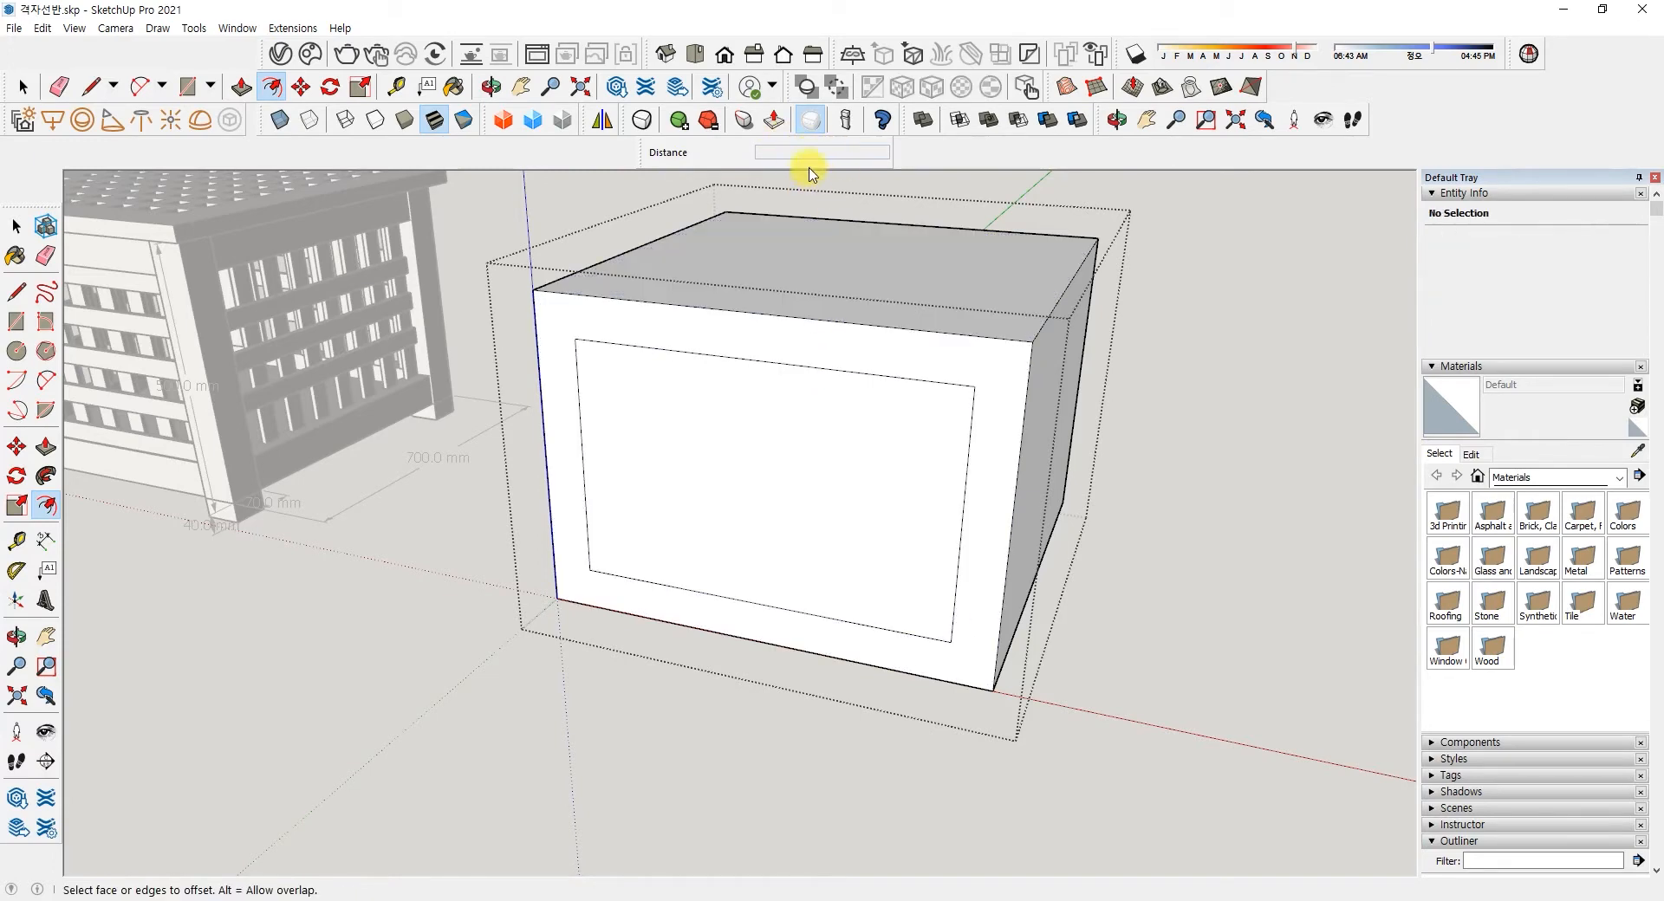
- Undo the earlier offset and try offsetting the front face's outline inward by 70 mm, undoing that attempt too
{"action": "key", "text": "ctrl+z"}
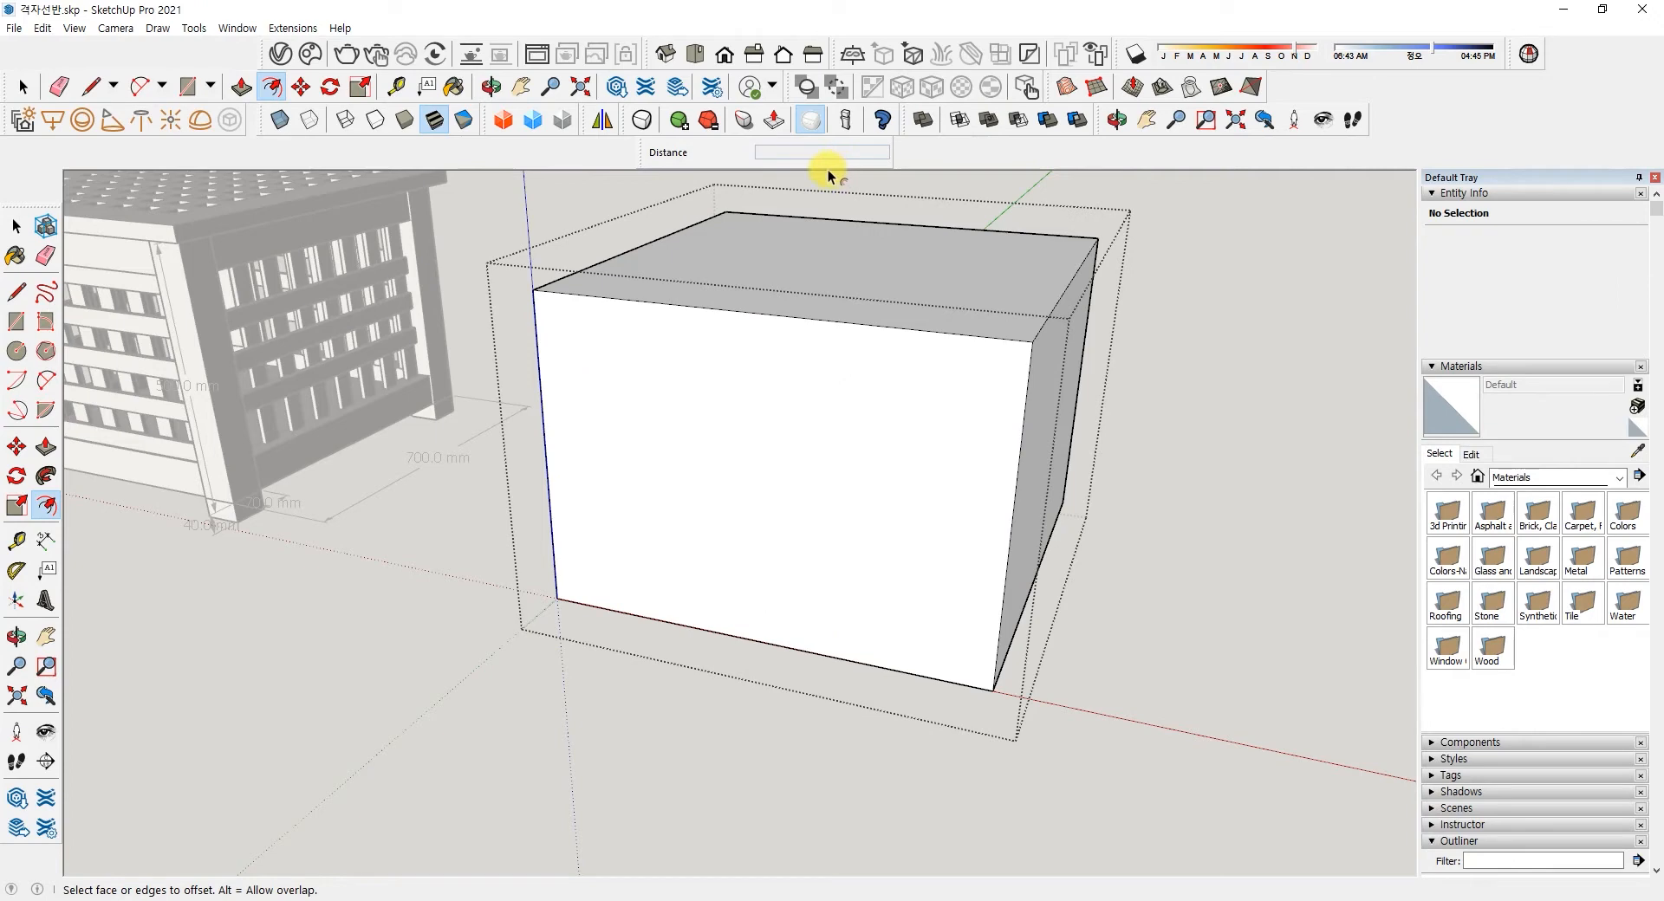
{"action": "left_click", "coordinate": [777, 326]}
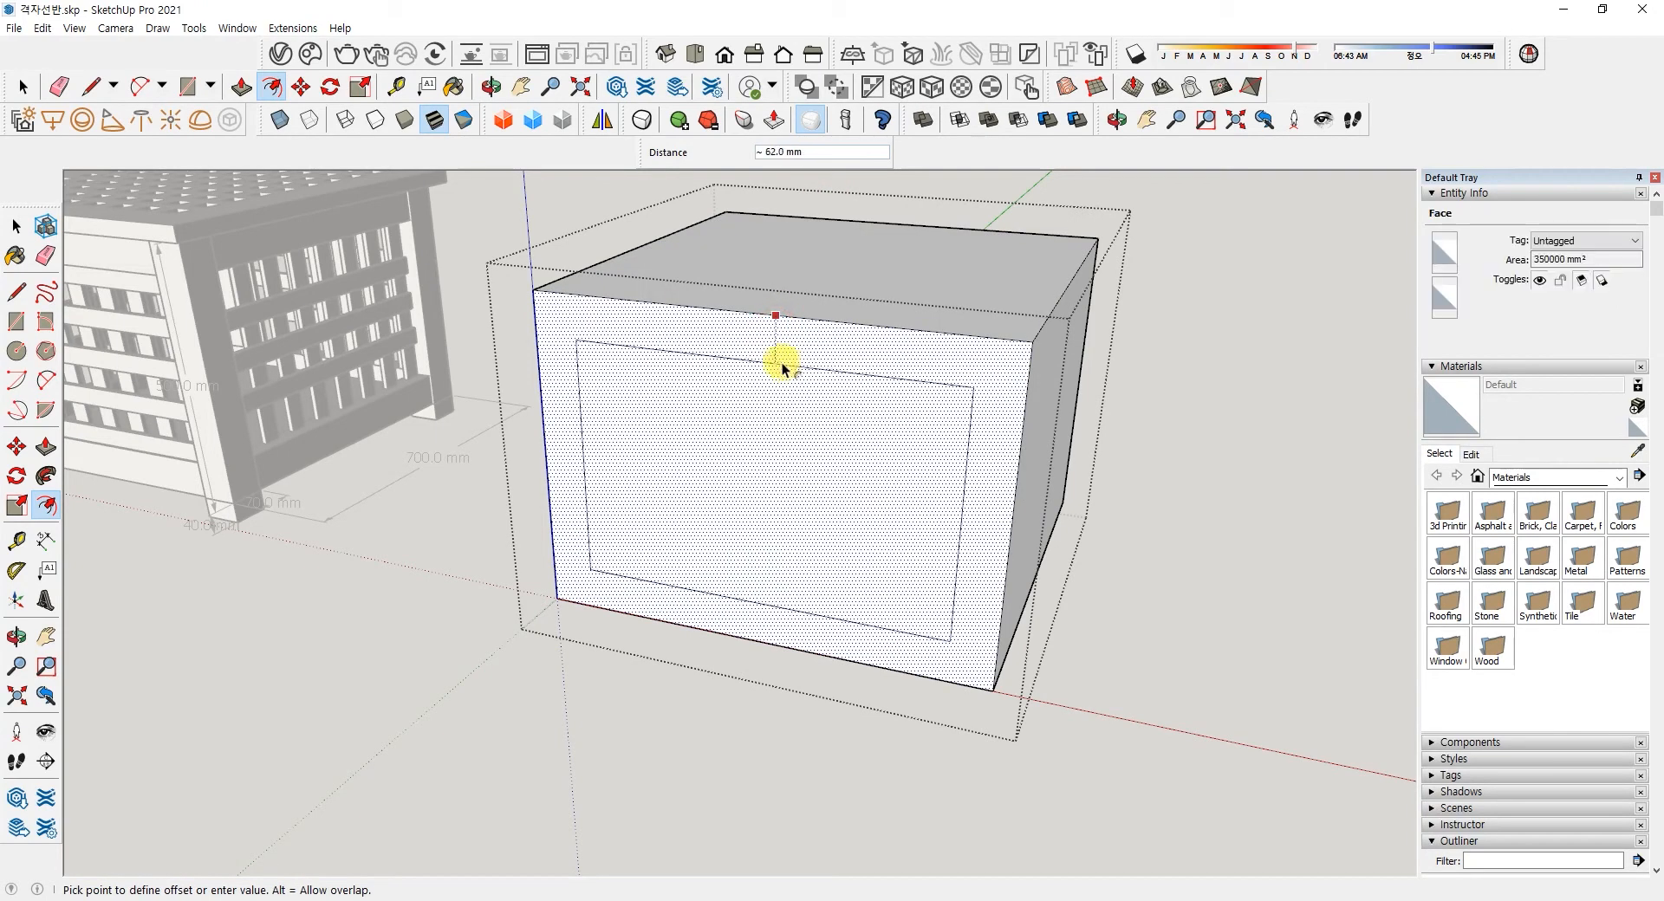
{"action": "type", "text": "7"}
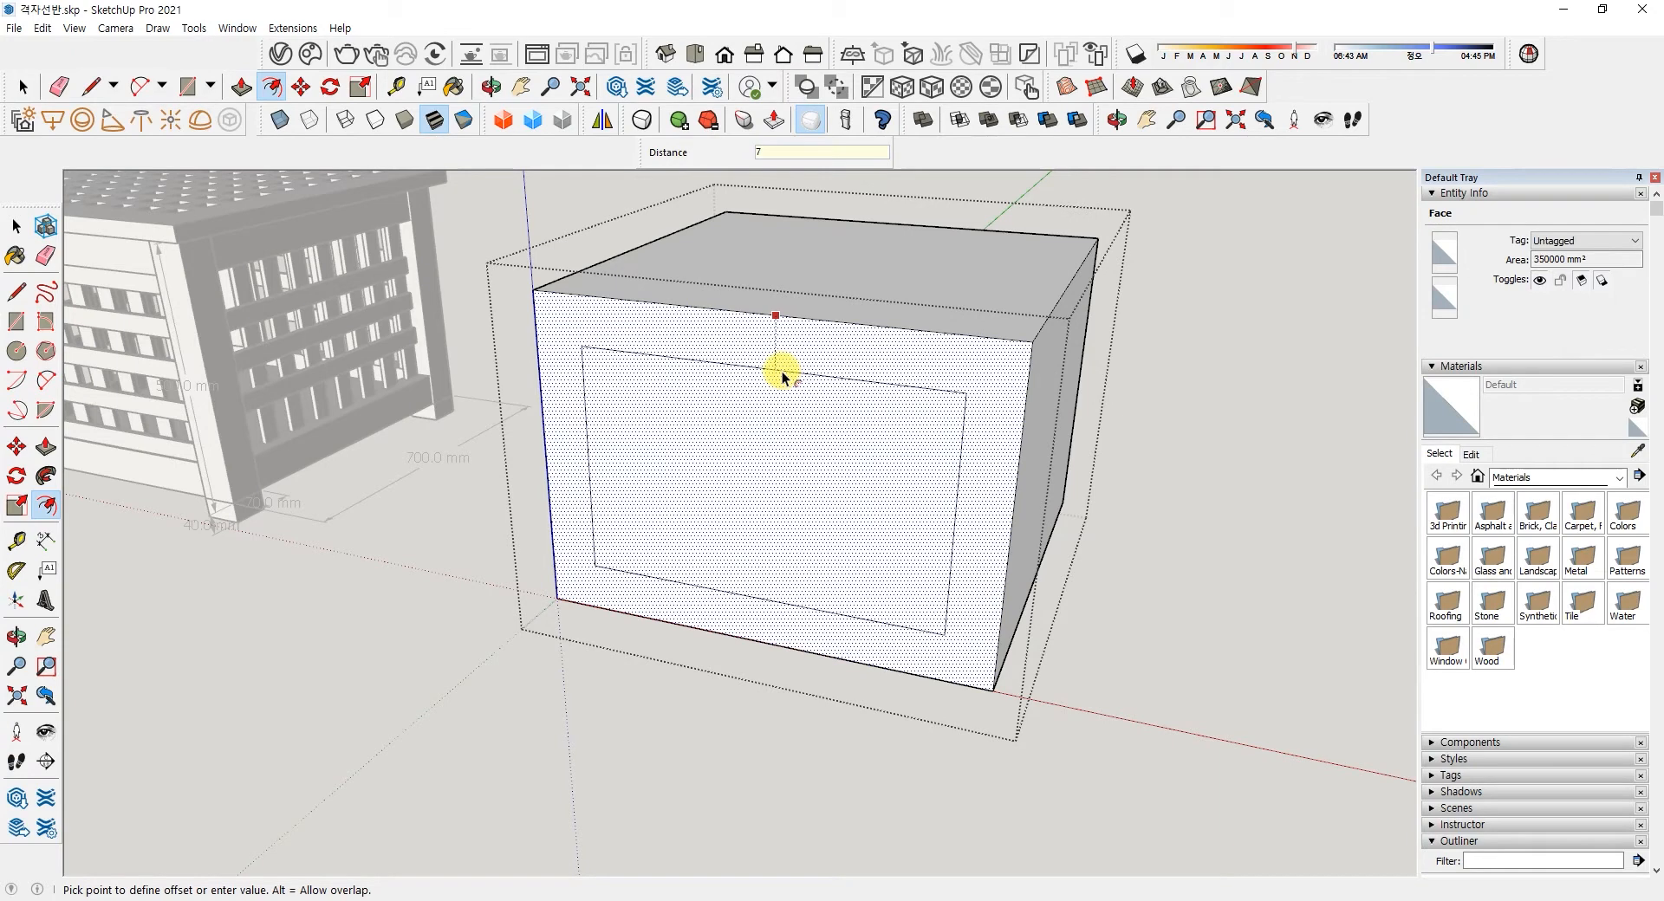
{"action": "type", "text": "0"}
{"action": "key", "text": "Return"}
{"action": "key", "text": "ctrl+z"}
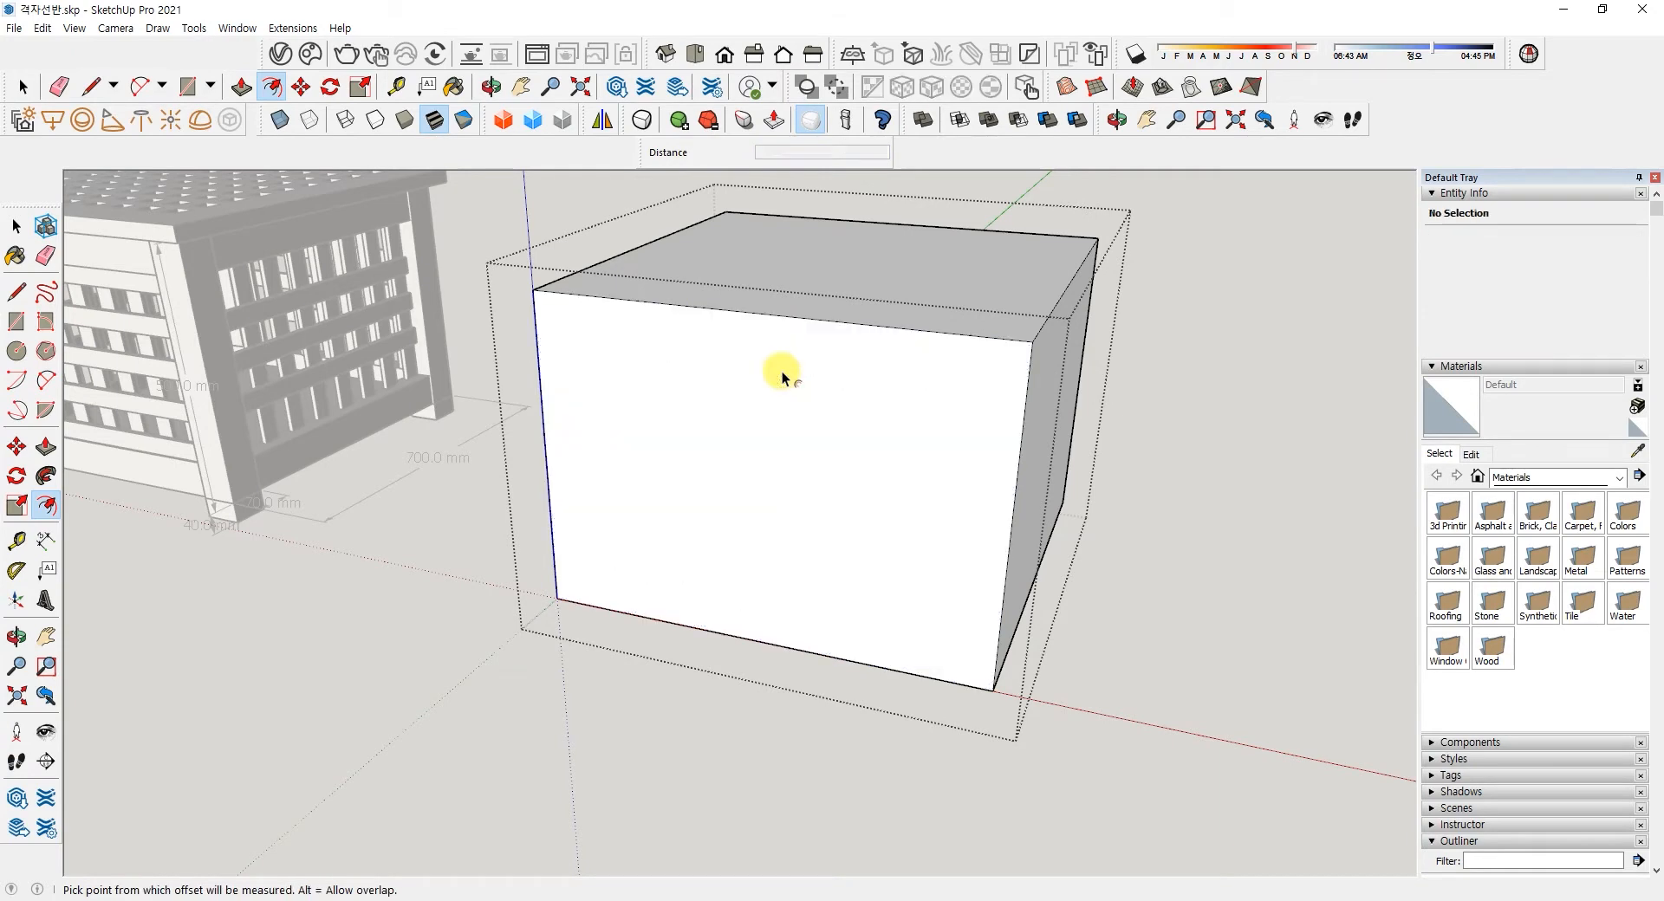
- Try offsetting the front face's outline inward freehand by about 53 mm and undo it
{"action": "left_click", "coordinate": [758, 319]}
{"action": "left_click", "coordinate": [757, 321]}
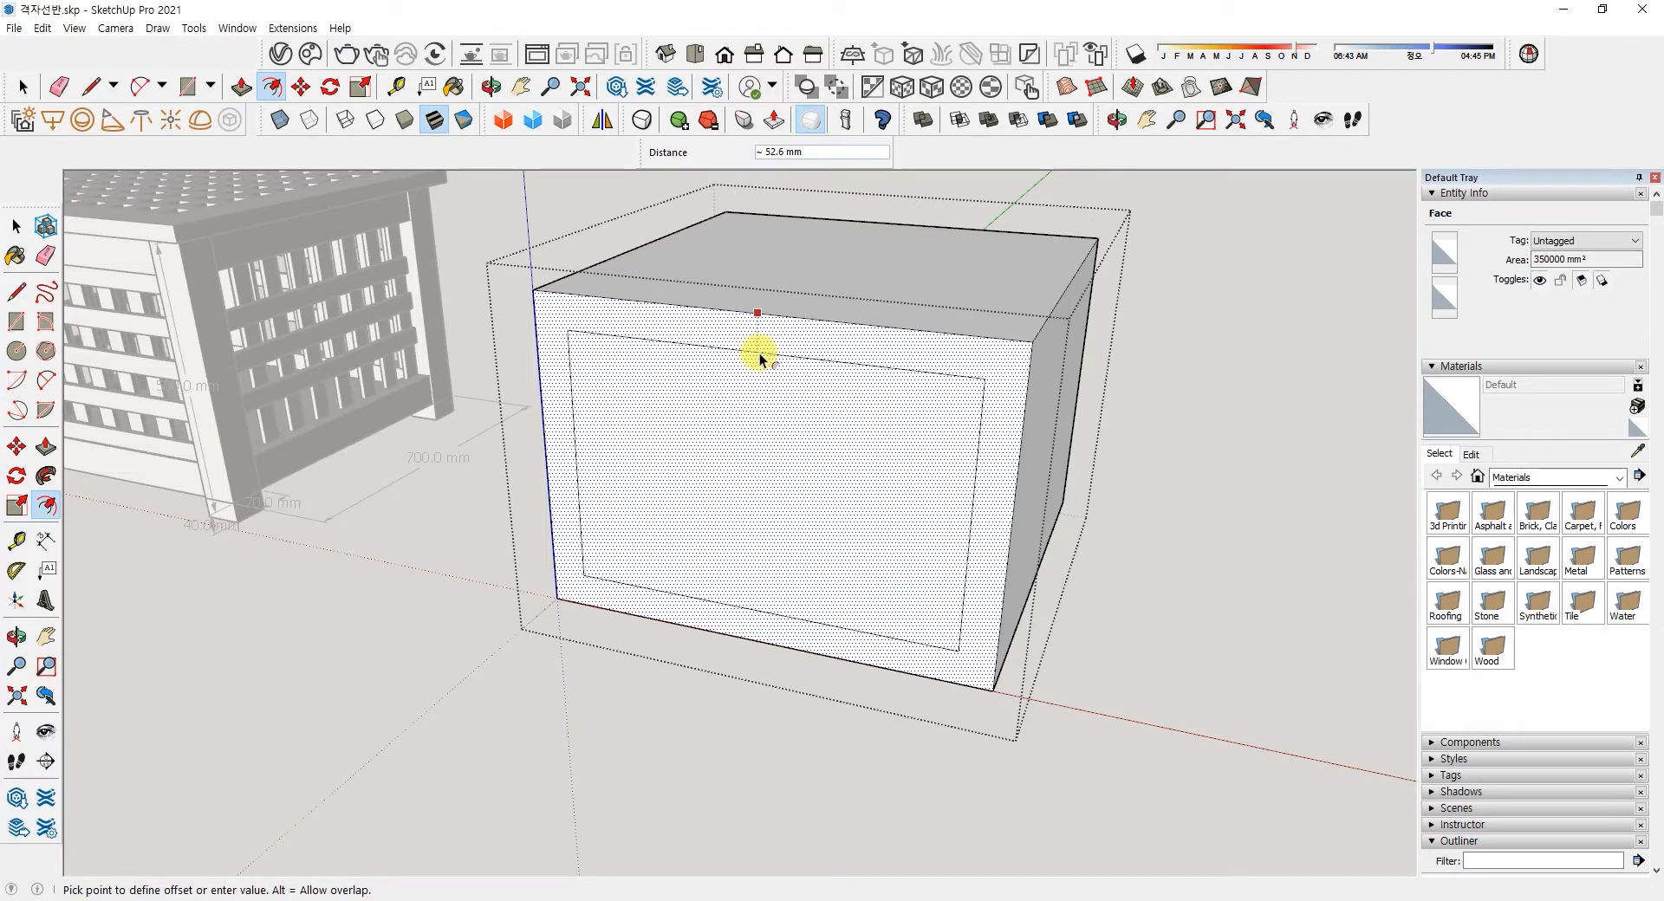
{"action": "left_click", "coordinate": [759, 352]}
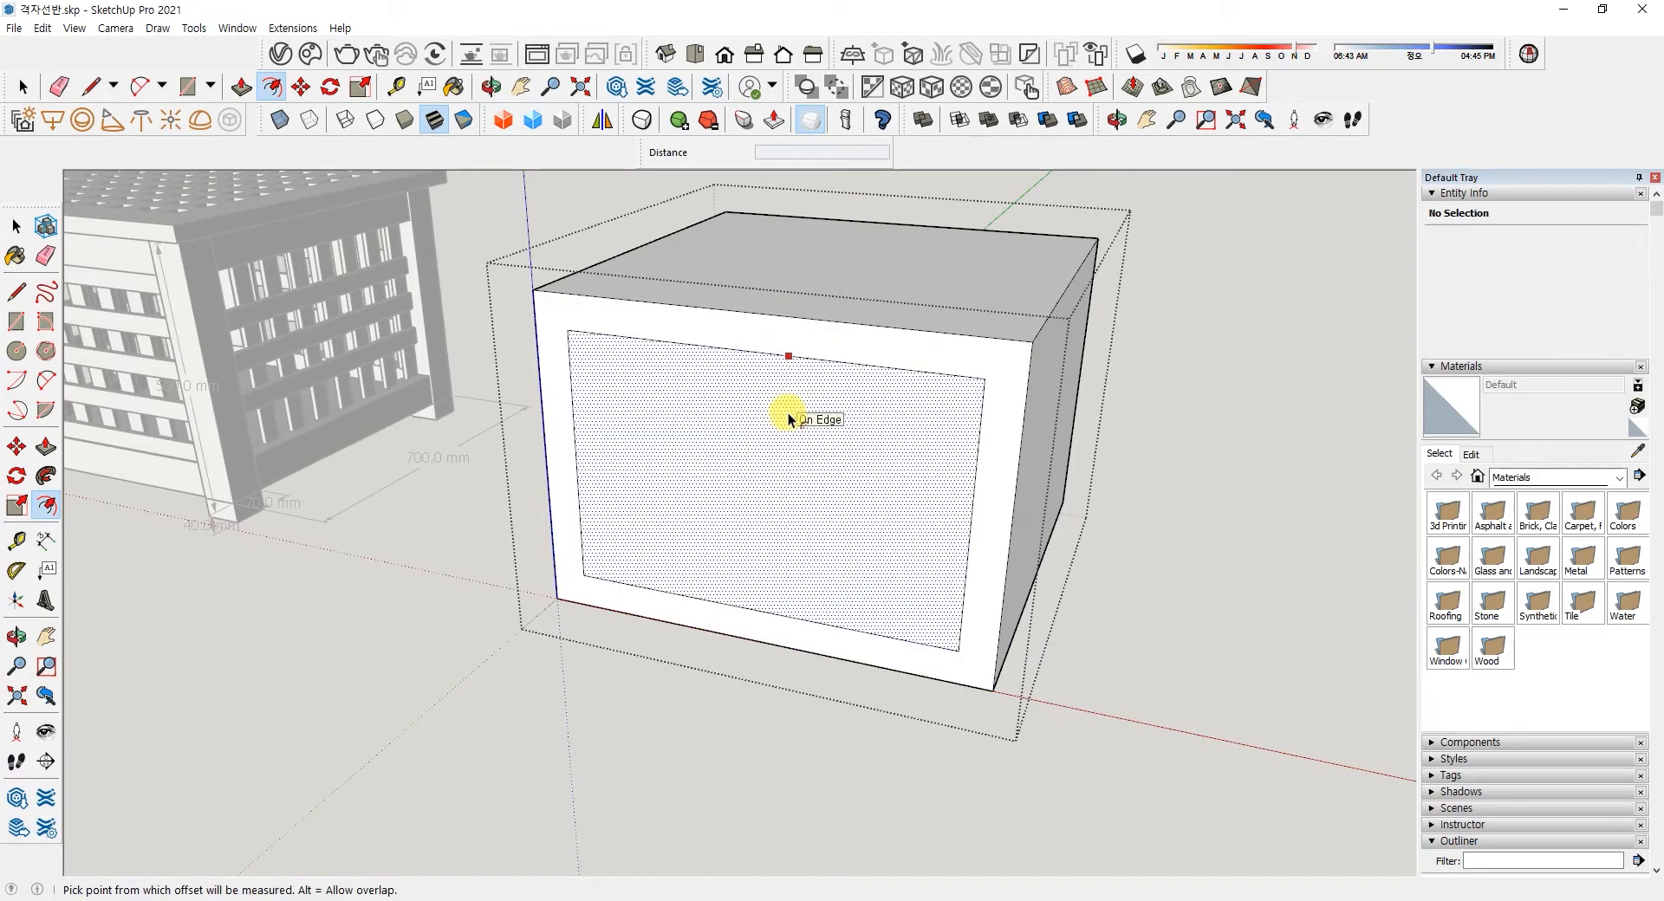
{"action": "left_click", "coordinate": [840, 377]}
{"action": "key", "text": "ctrl+z"}
- Offset the outline of the box's front face inward by exactly 70 mm
{"action": "left_click", "coordinate": [838, 321]}
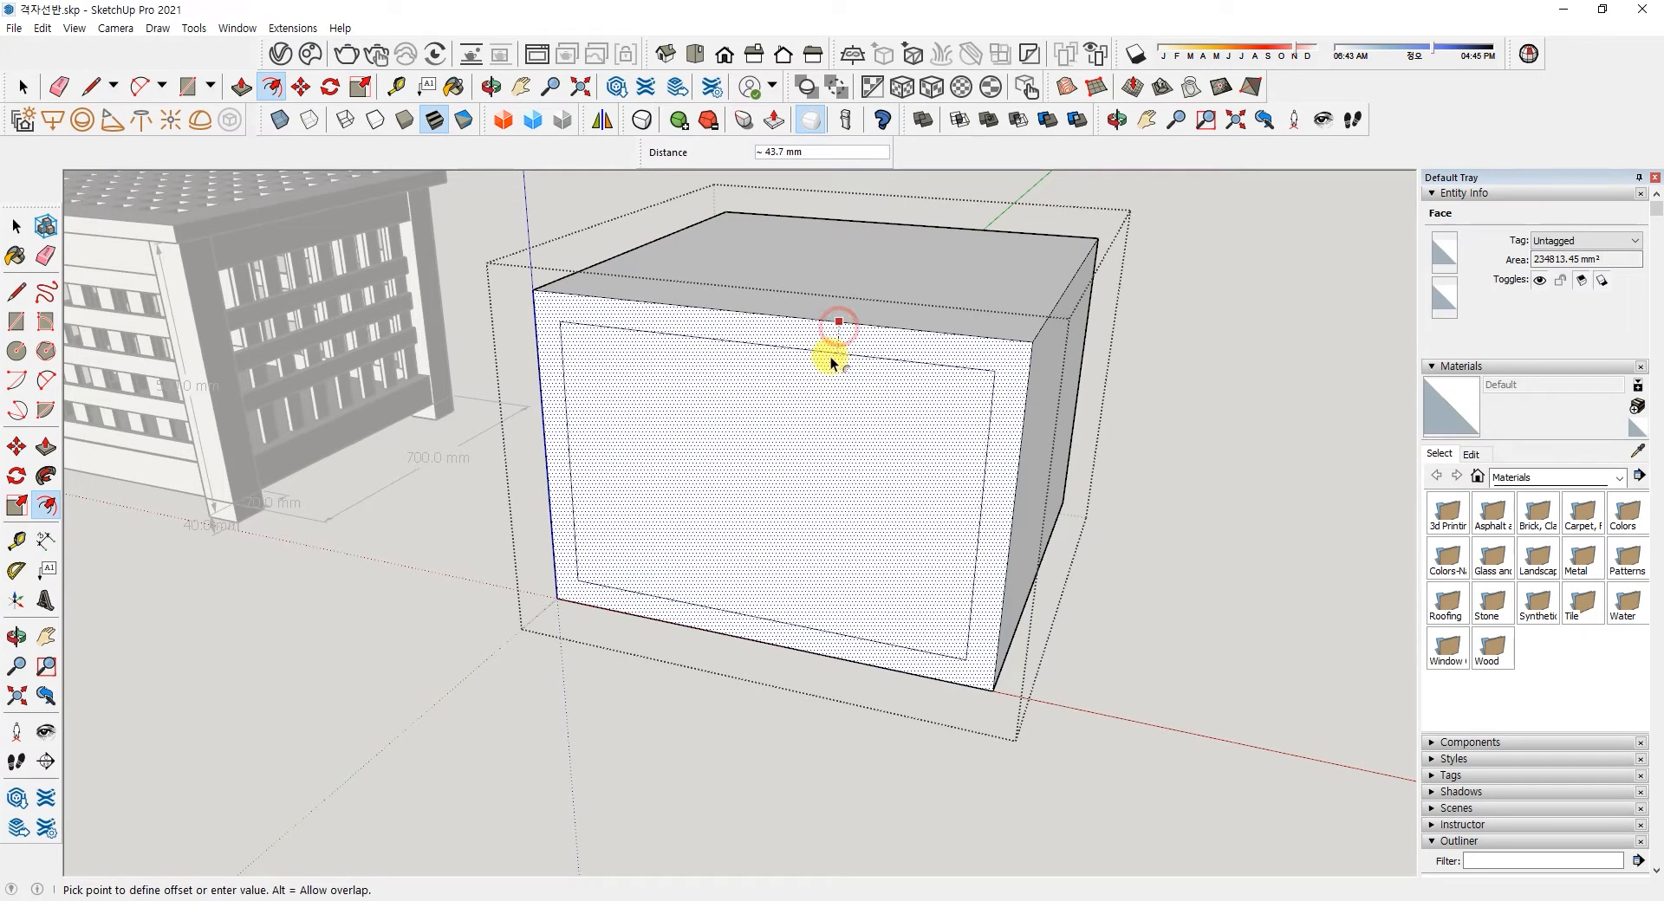
{"action": "type", "text": "70"}
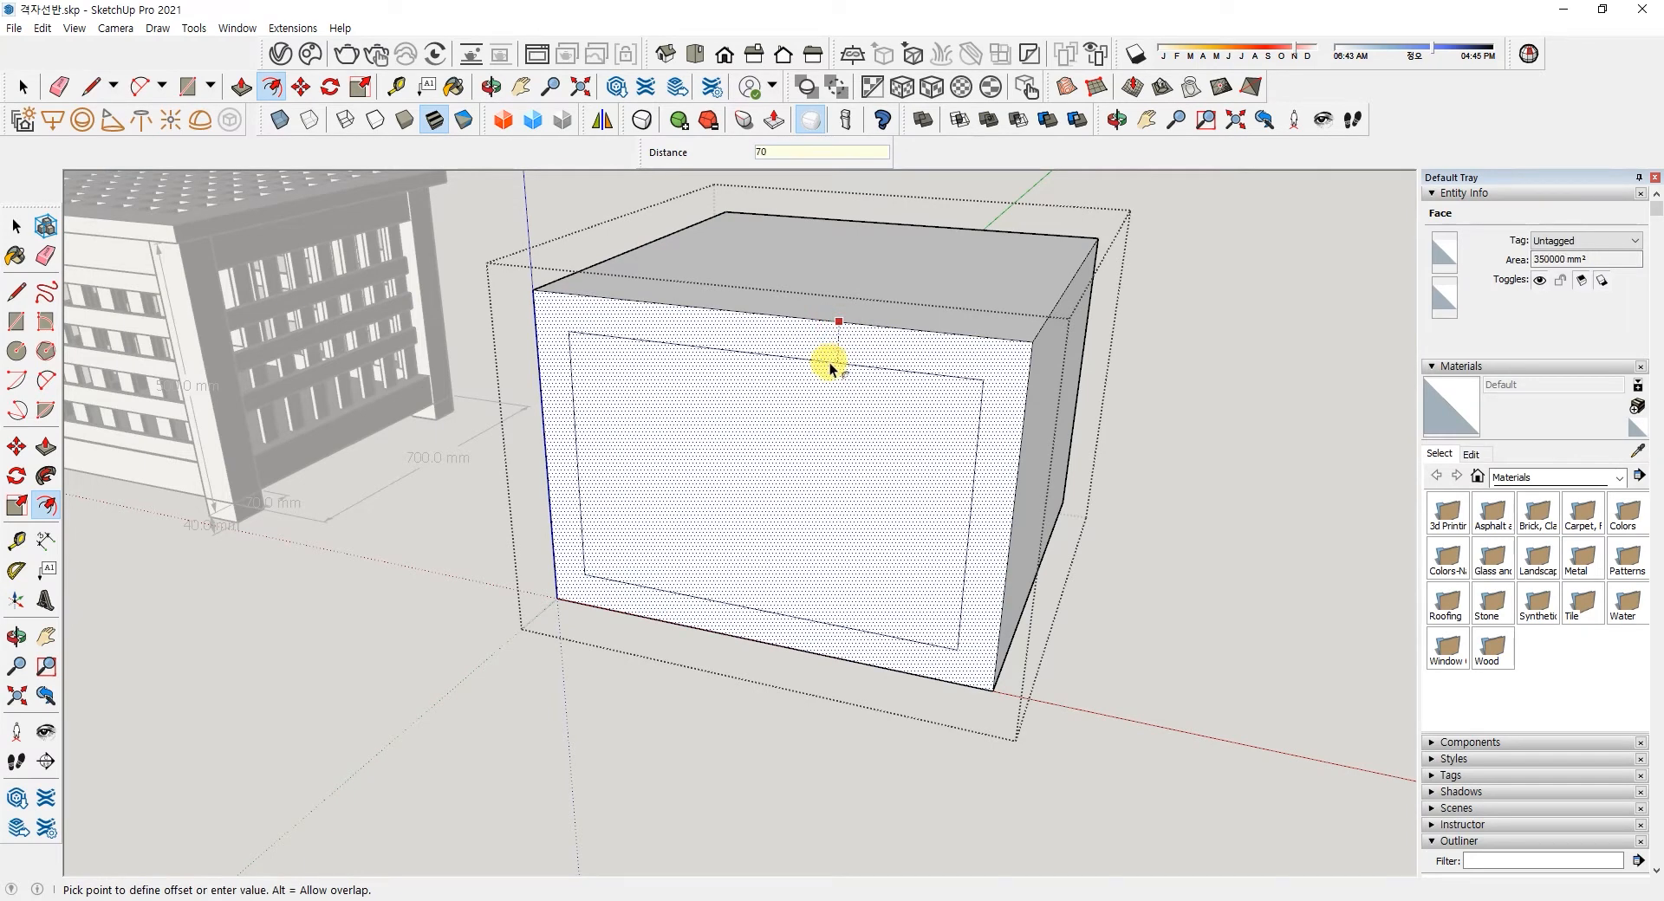
{"action": "key", "text": "Return"}
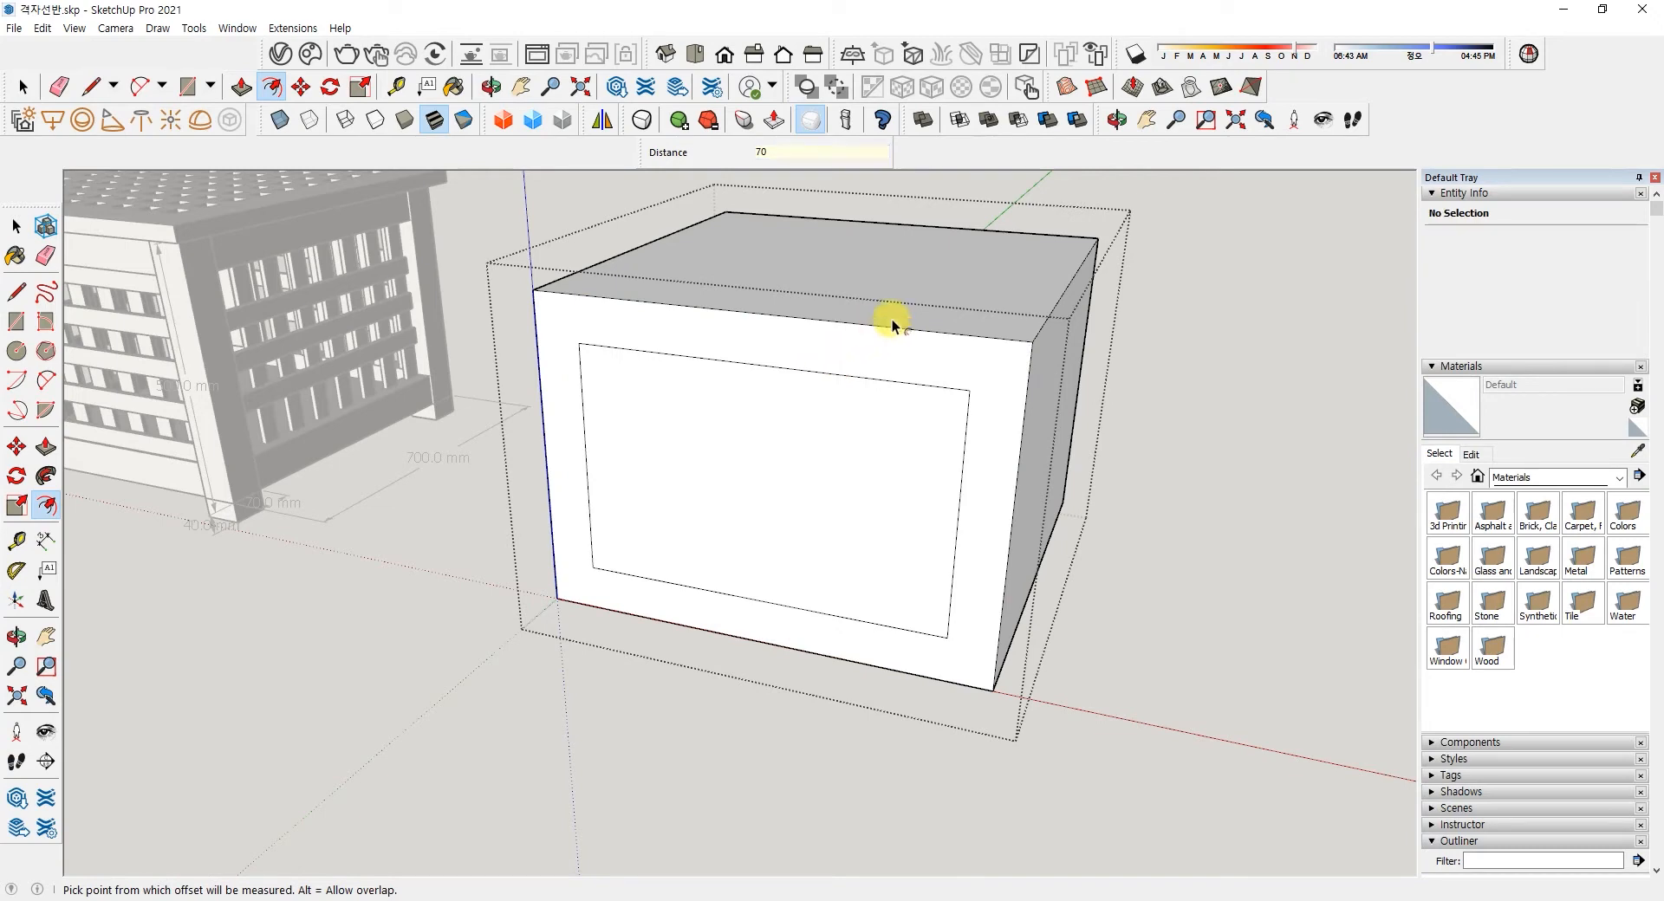
{"action": "left_click", "coordinate": [983, 334]}
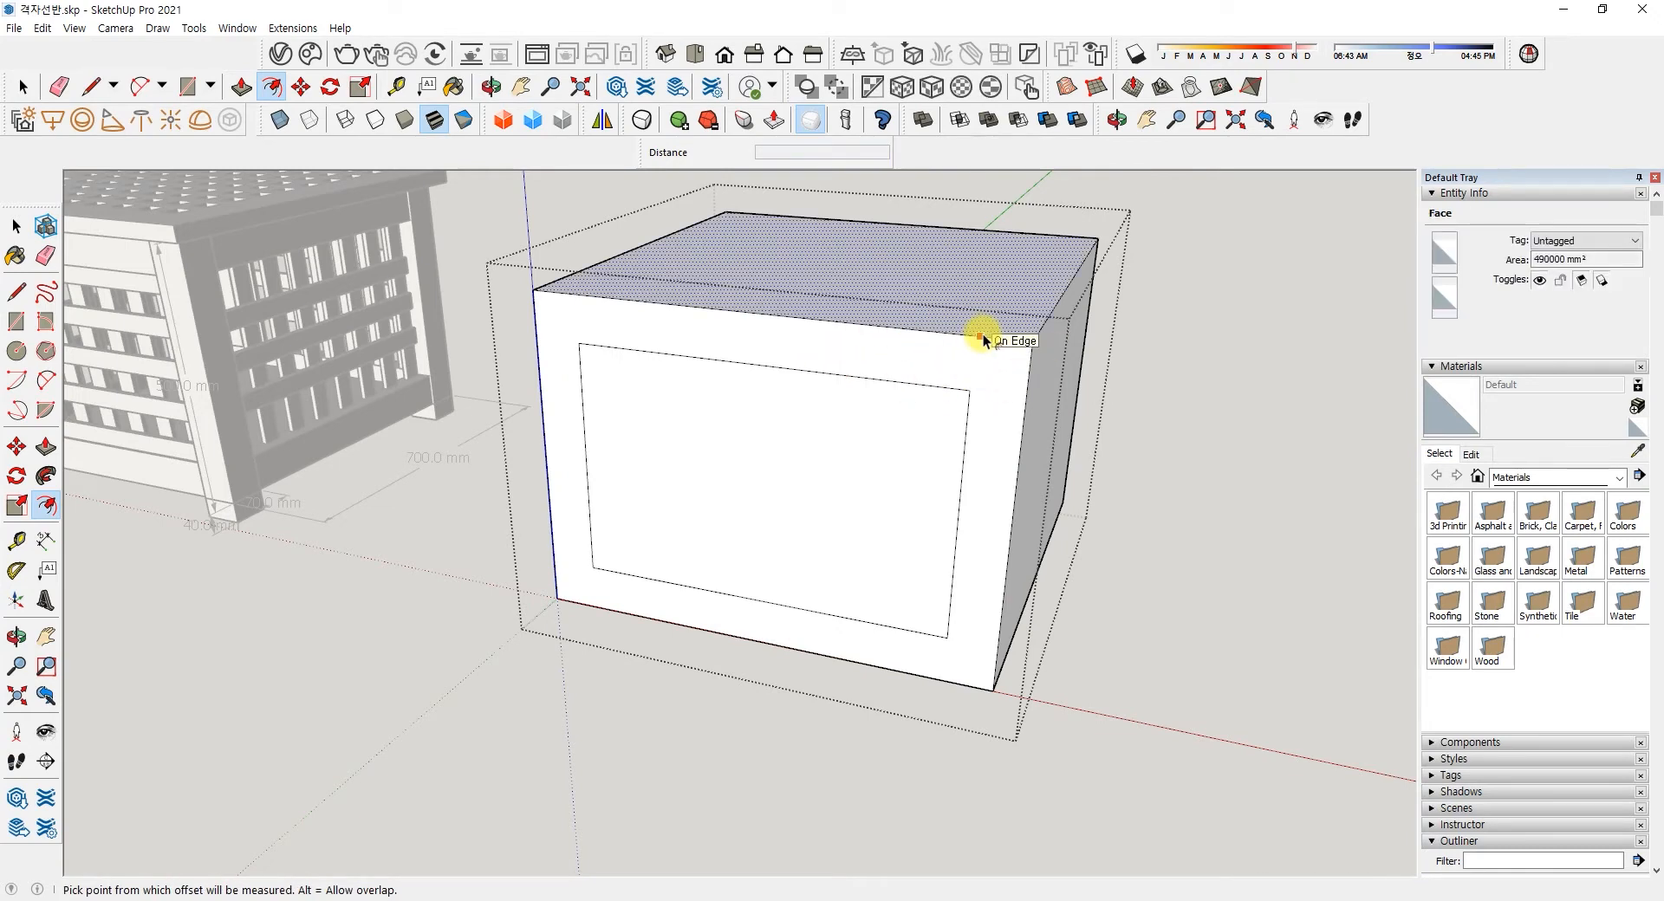
{"action": "key", "text": "Escape"}
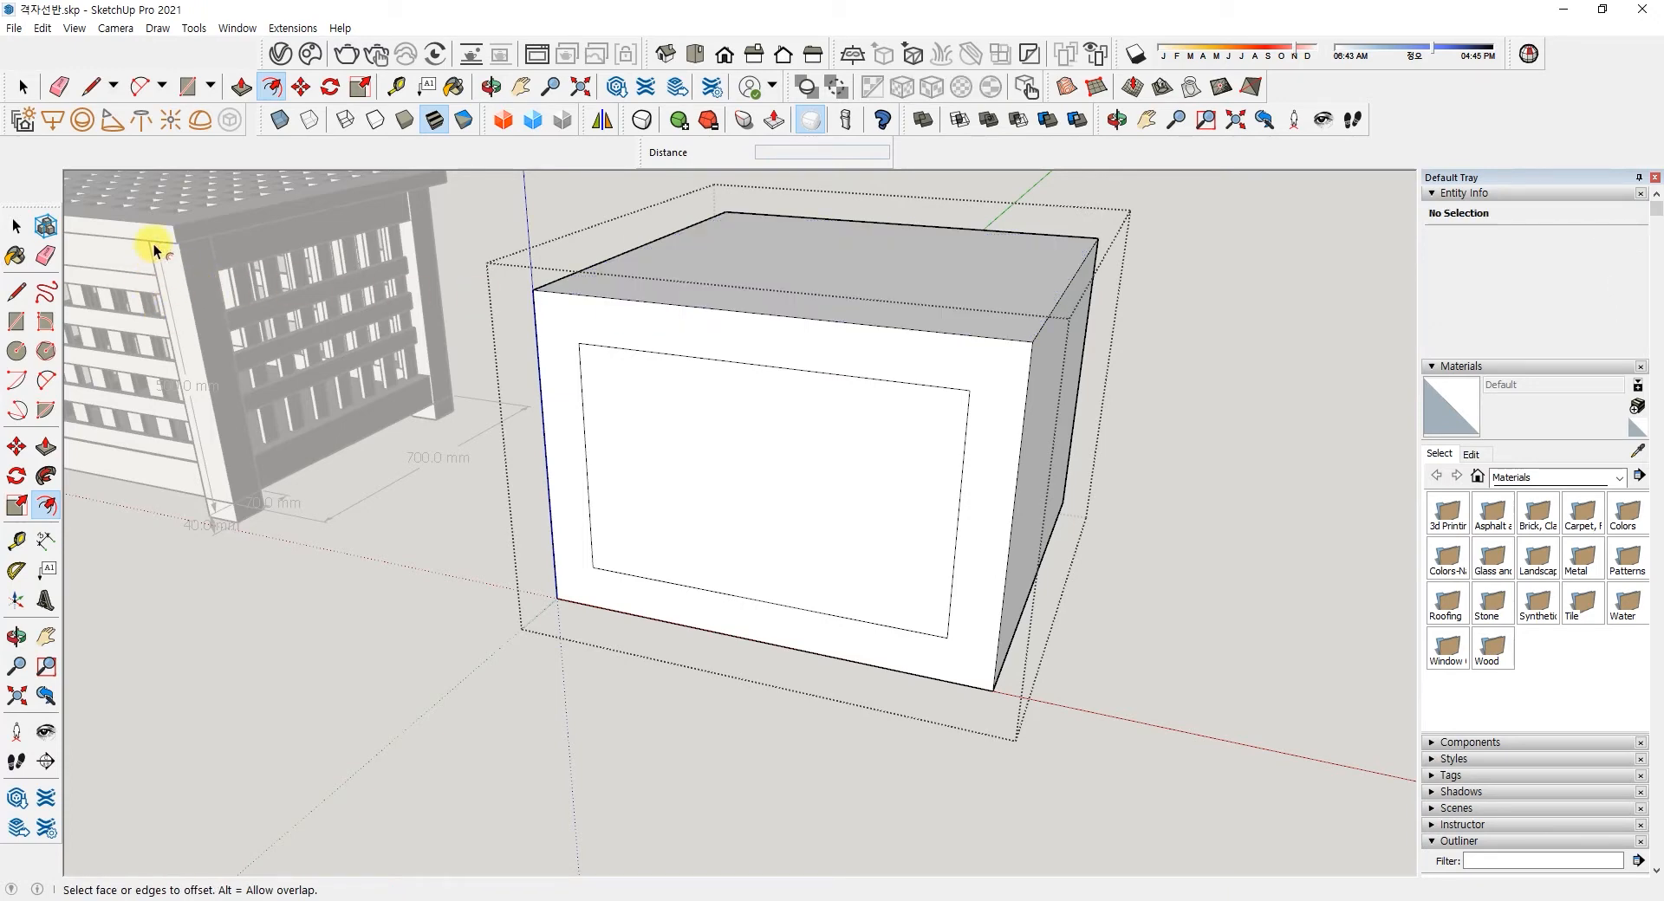
- Draw four lines extending the inner rectangle's vertical sides up and down to the front face's outer edges
{"action": "left_click", "coordinate": [16, 292]}
{"action": "left_click", "coordinate": [970, 389]}
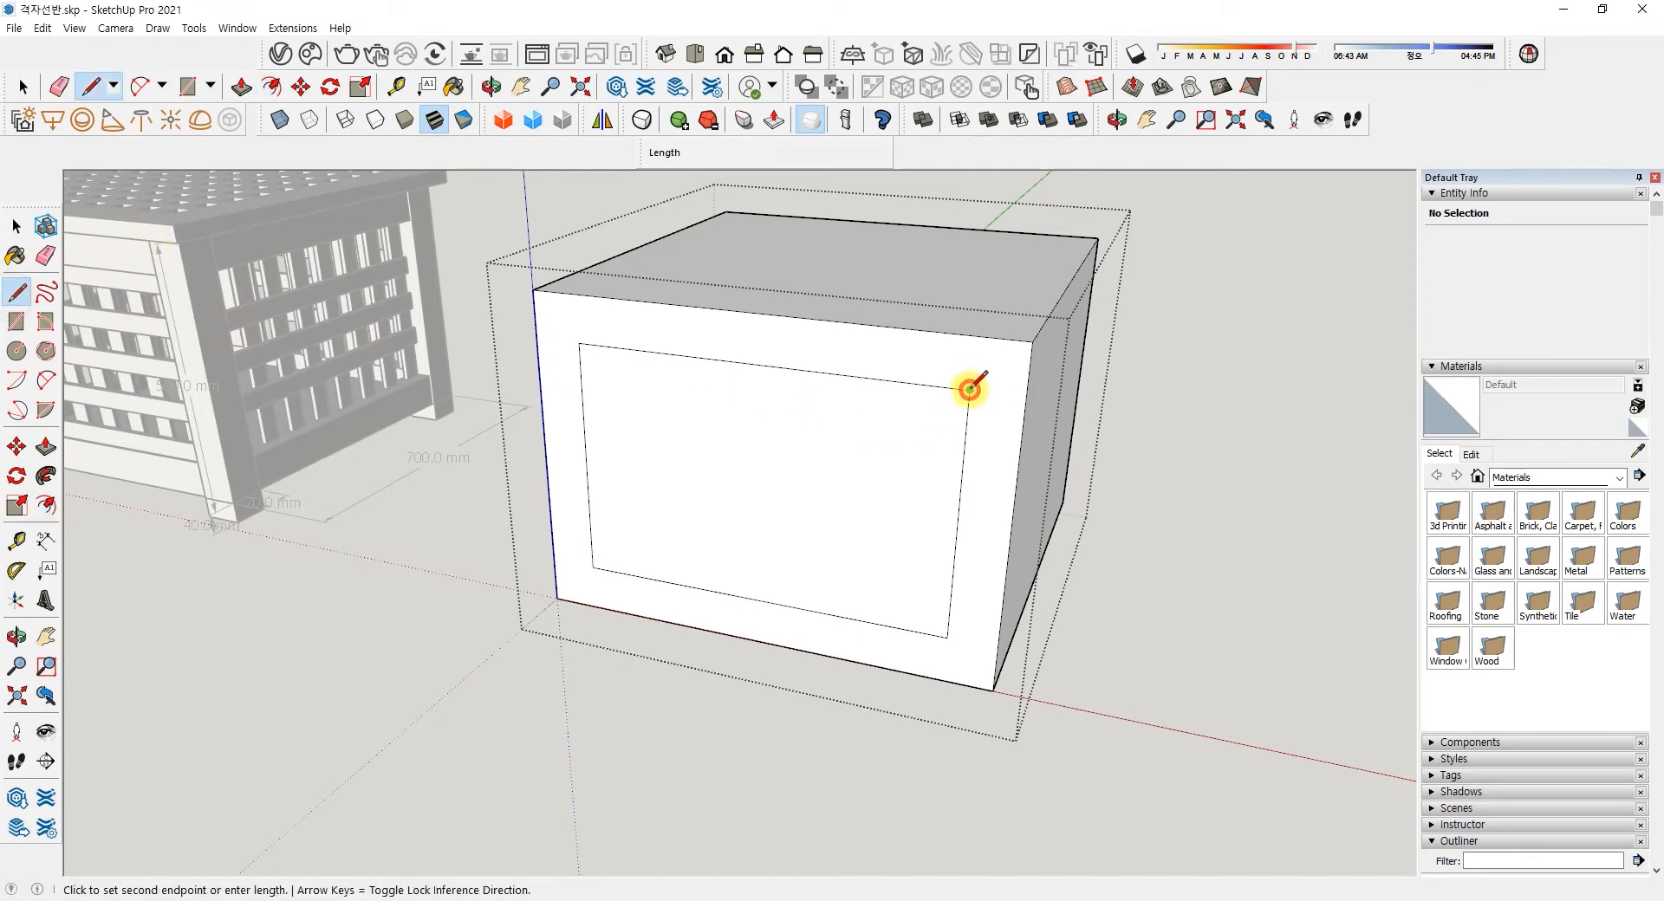
{"action": "left_click", "coordinate": [974, 337]}
{"action": "left_click", "coordinate": [947, 638]}
{"action": "left_click", "coordinate": [943, 680]}
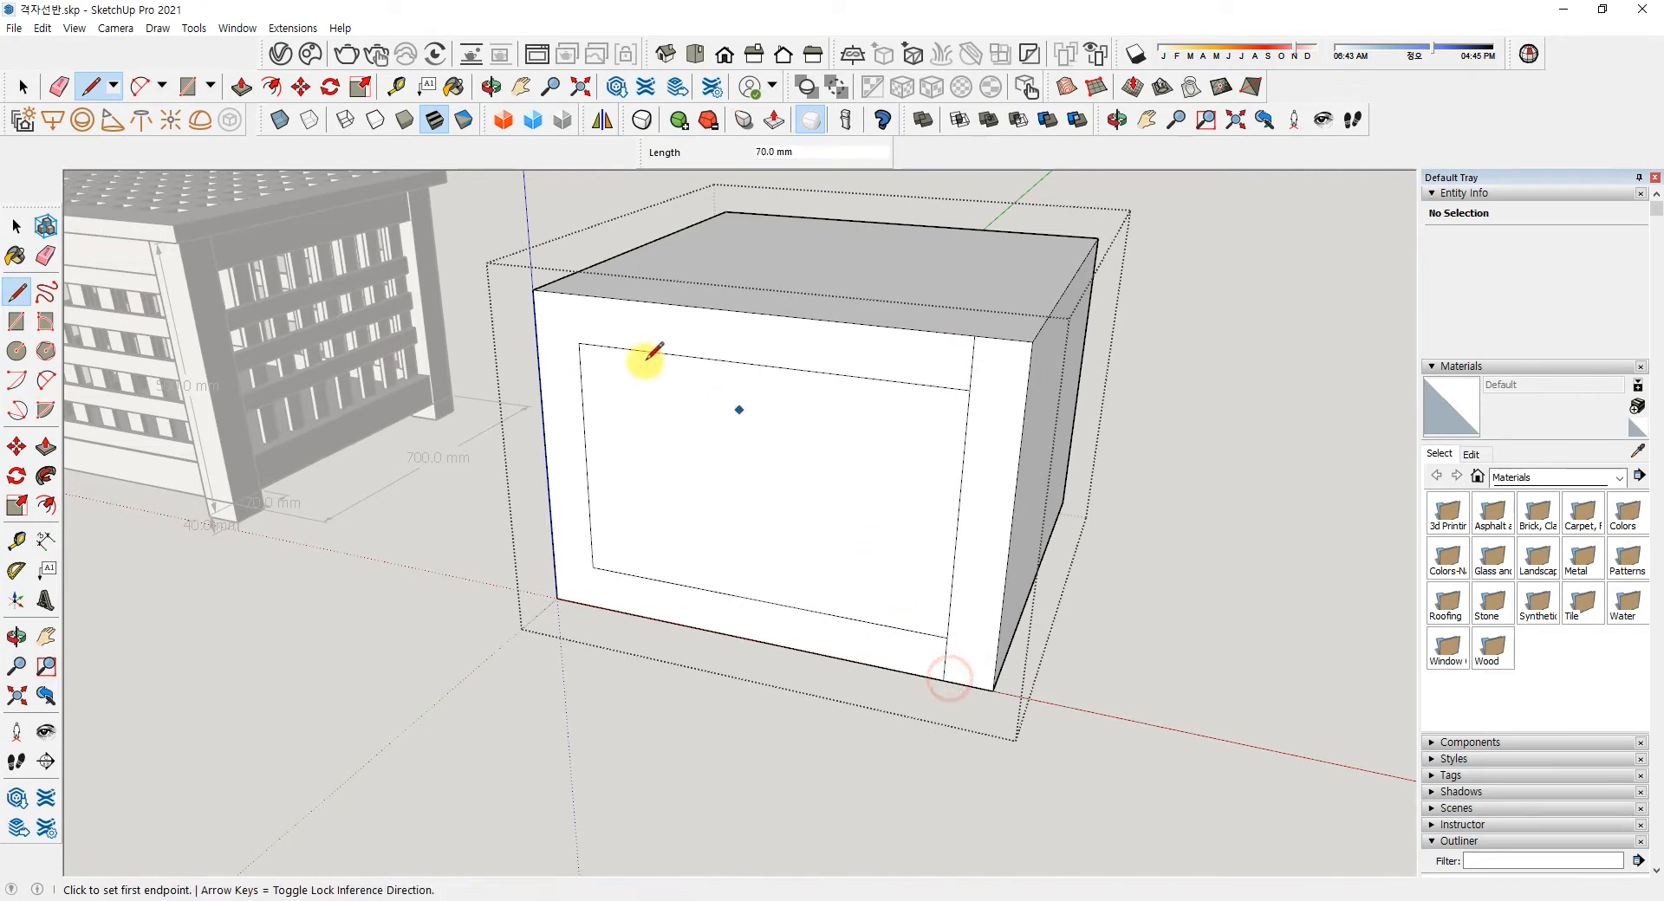
{"action": "left_click", "coordinate": [579, 343]}
{"action": "left_click", "coordinate": [578, 295]}
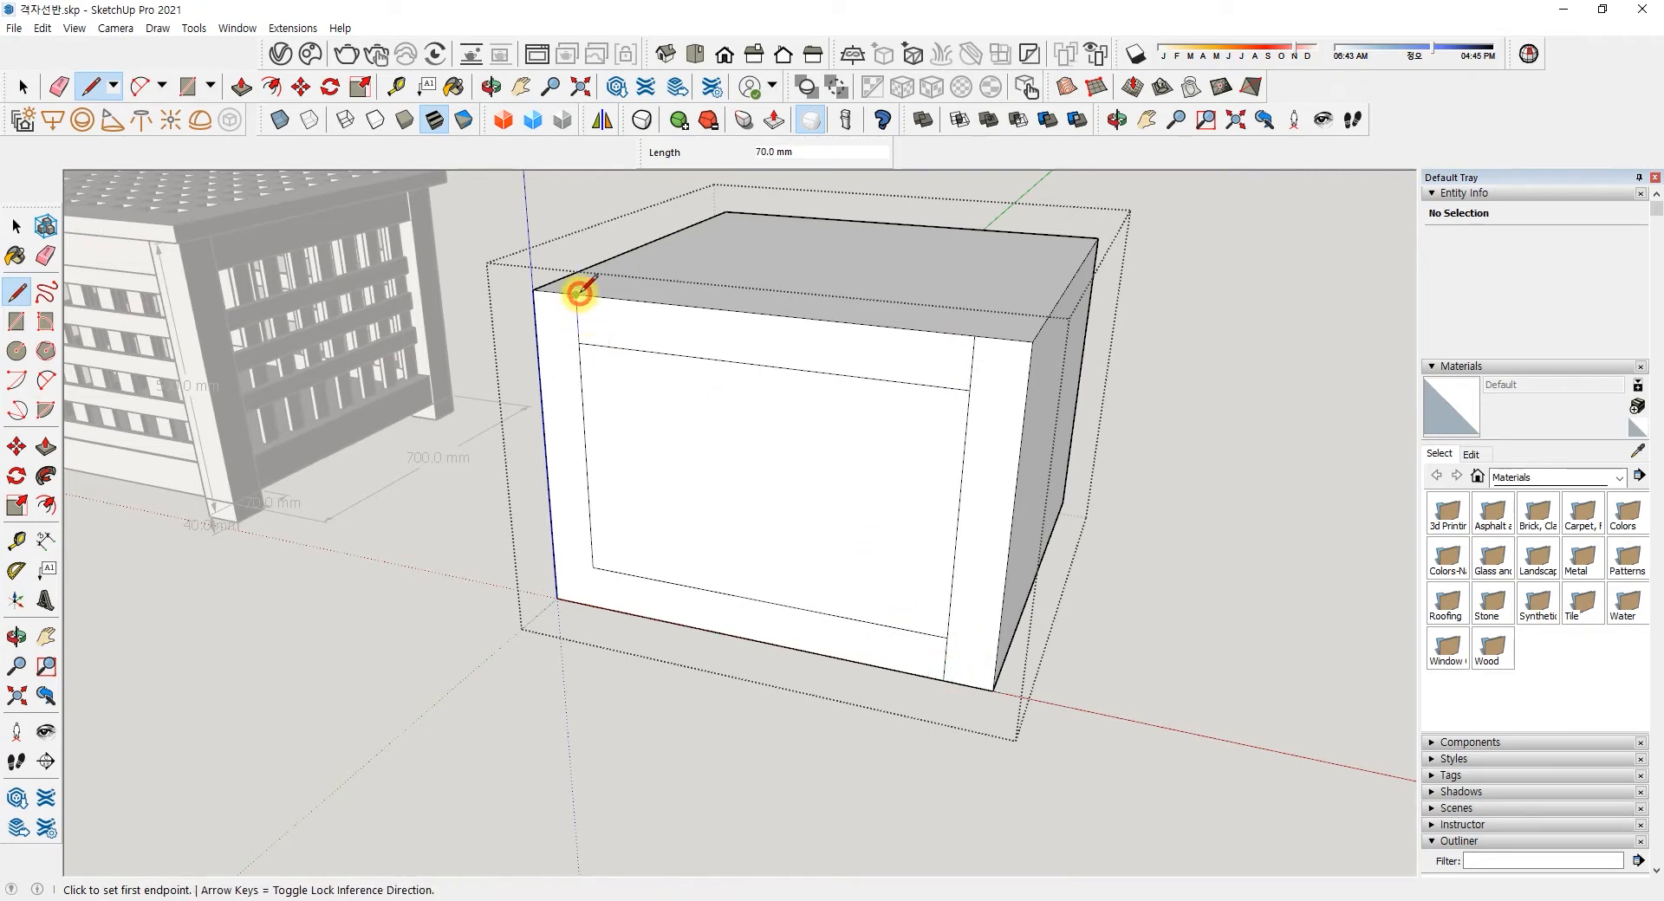
{"action": "left_click", "coordinate": [592, 568]}
{"action": "left_click", "coordinate": [596, 604]}
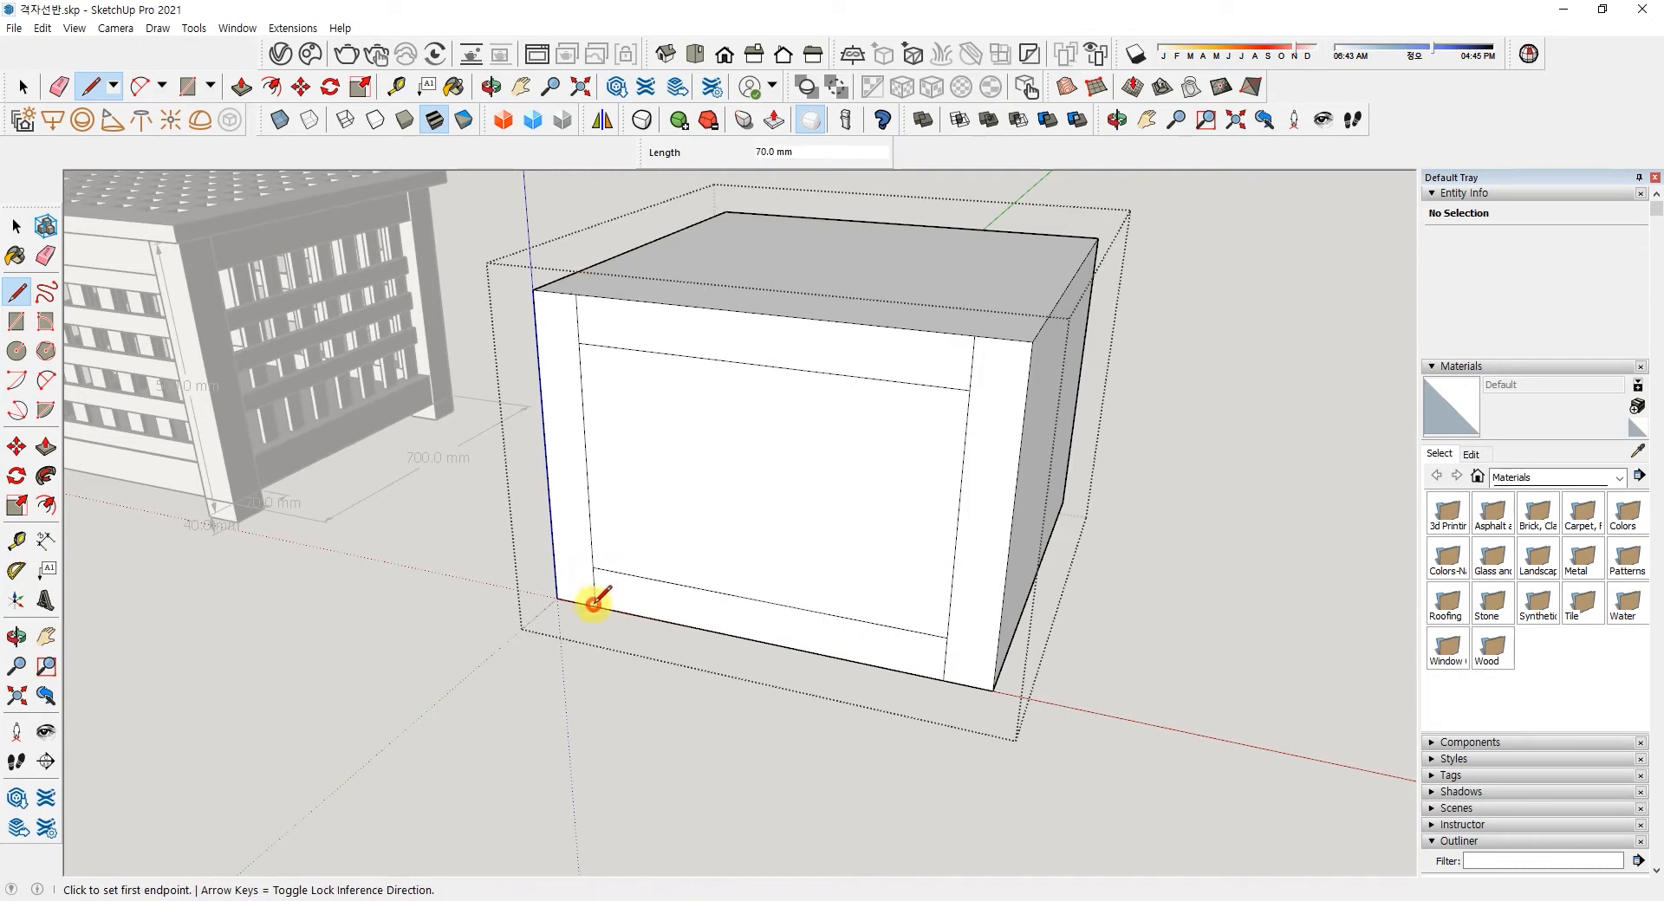
{"action": "key", "text": "space"}
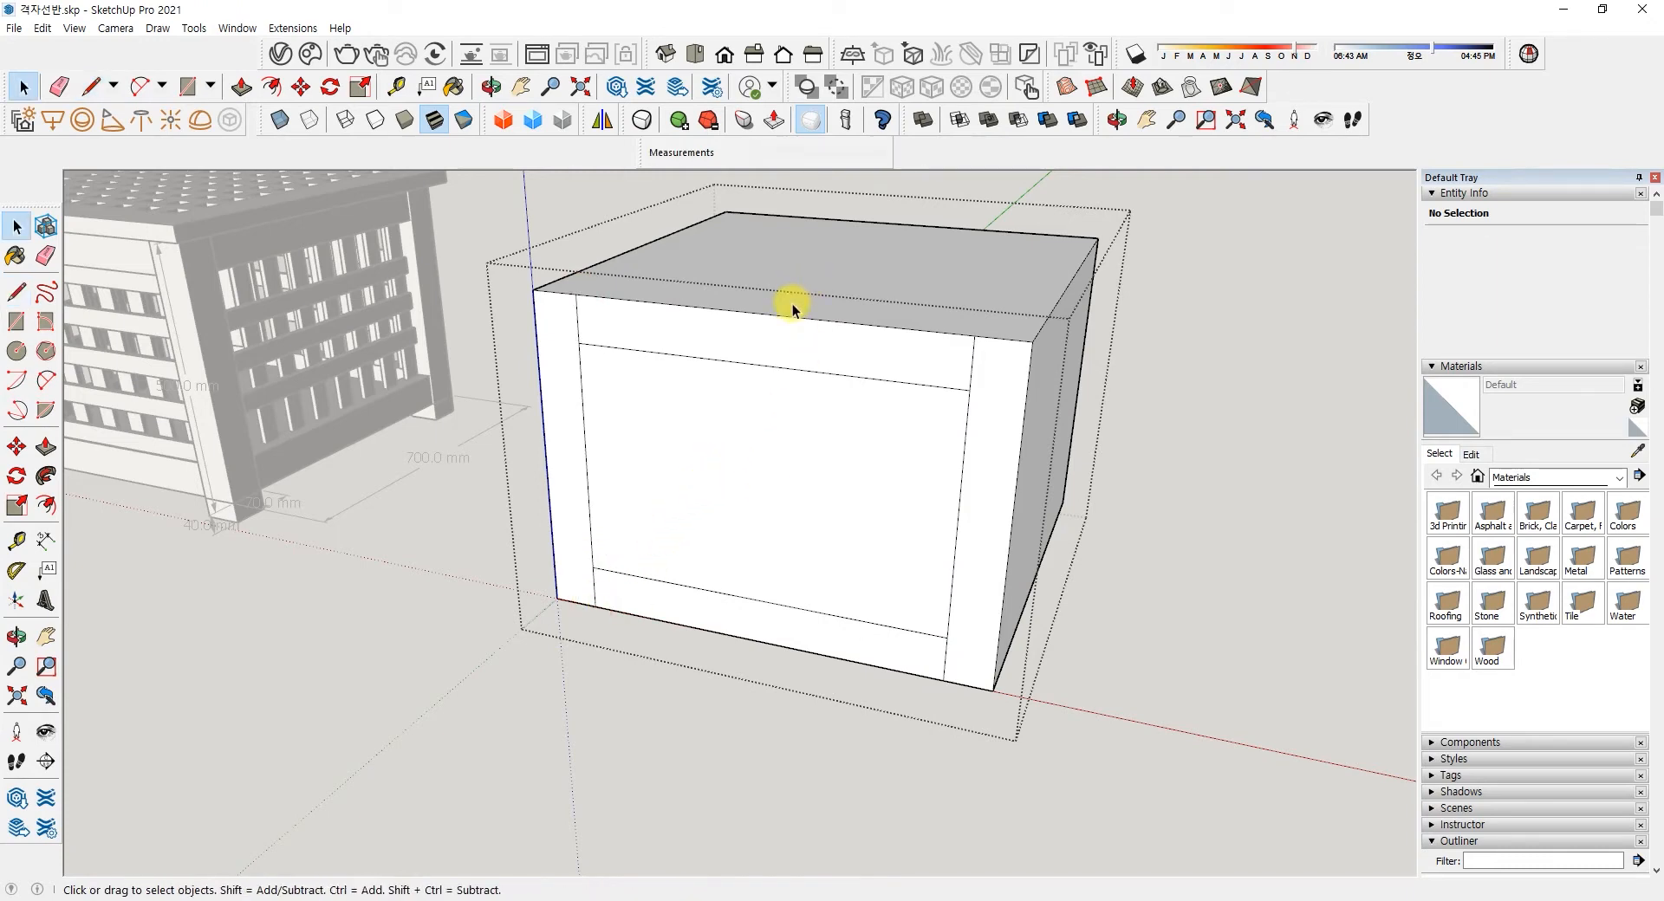
- Hide the perforated top panel of the finished table to expose the frame underneath
{"action": "middle_click_drag", "start_coordinate": [819, 336], "coordinate": [823, 449]}
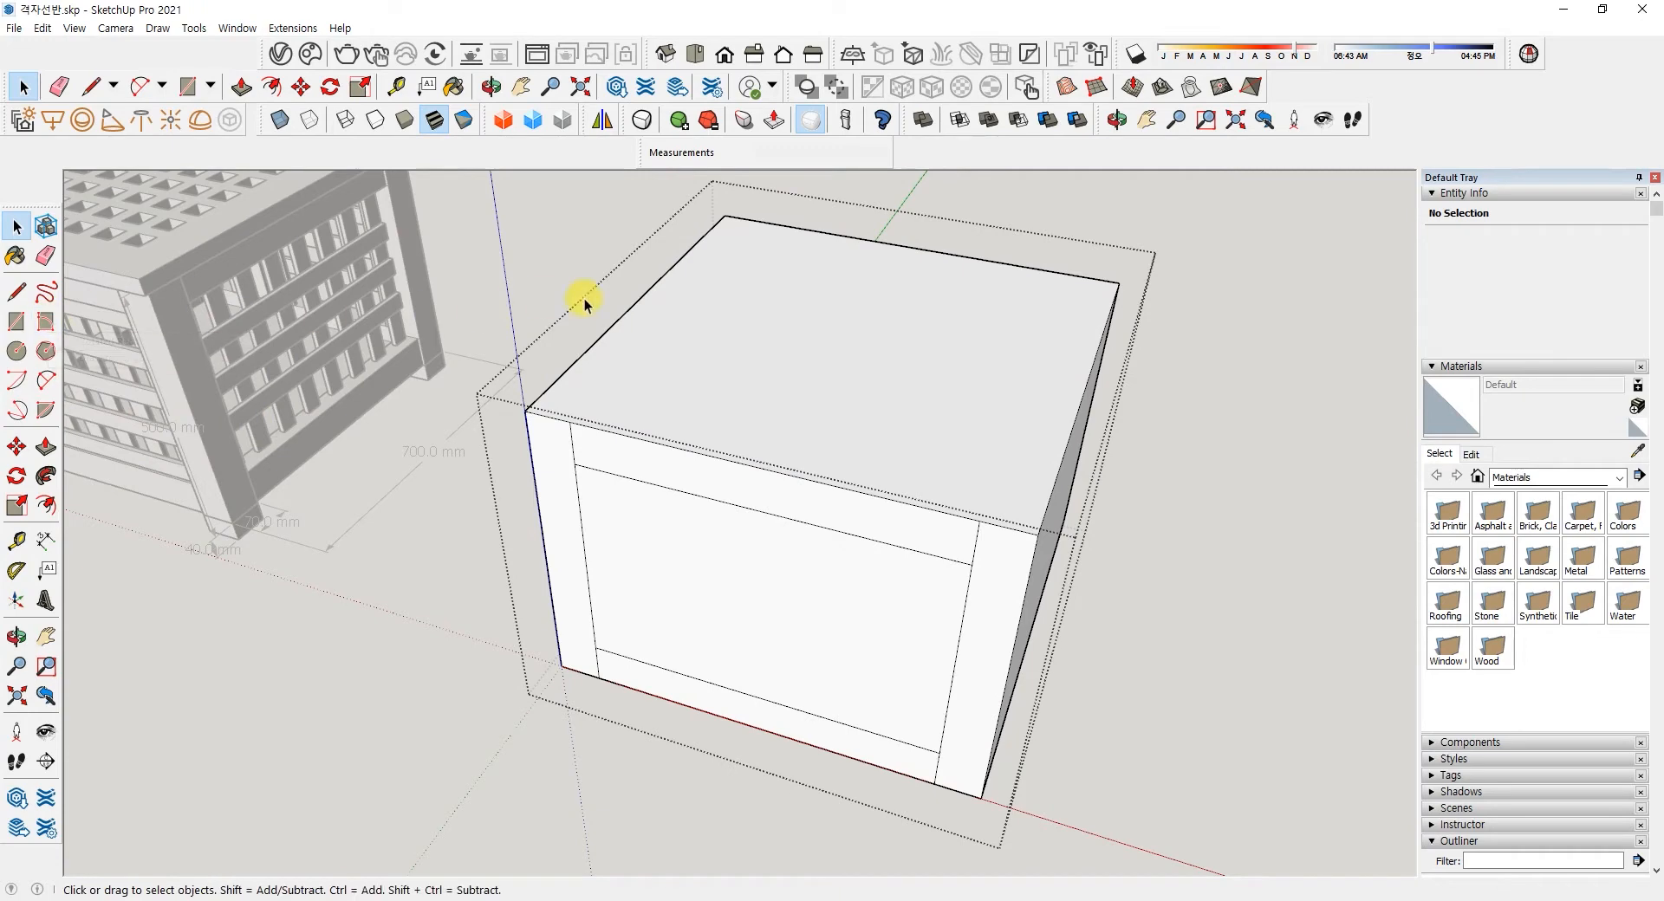
{"action": "scroll", "coordinate": [364, 515], "scroll_direction": "down", "scroll_amount": 2}
{"action": "middle_click_drag", "start_coordinate": [376, 513], "coordinate": [494, 438]}
{"action": "scroll", "coordinate": [569, 420], "scroll_direction": "up", "scroll_amount": 3}
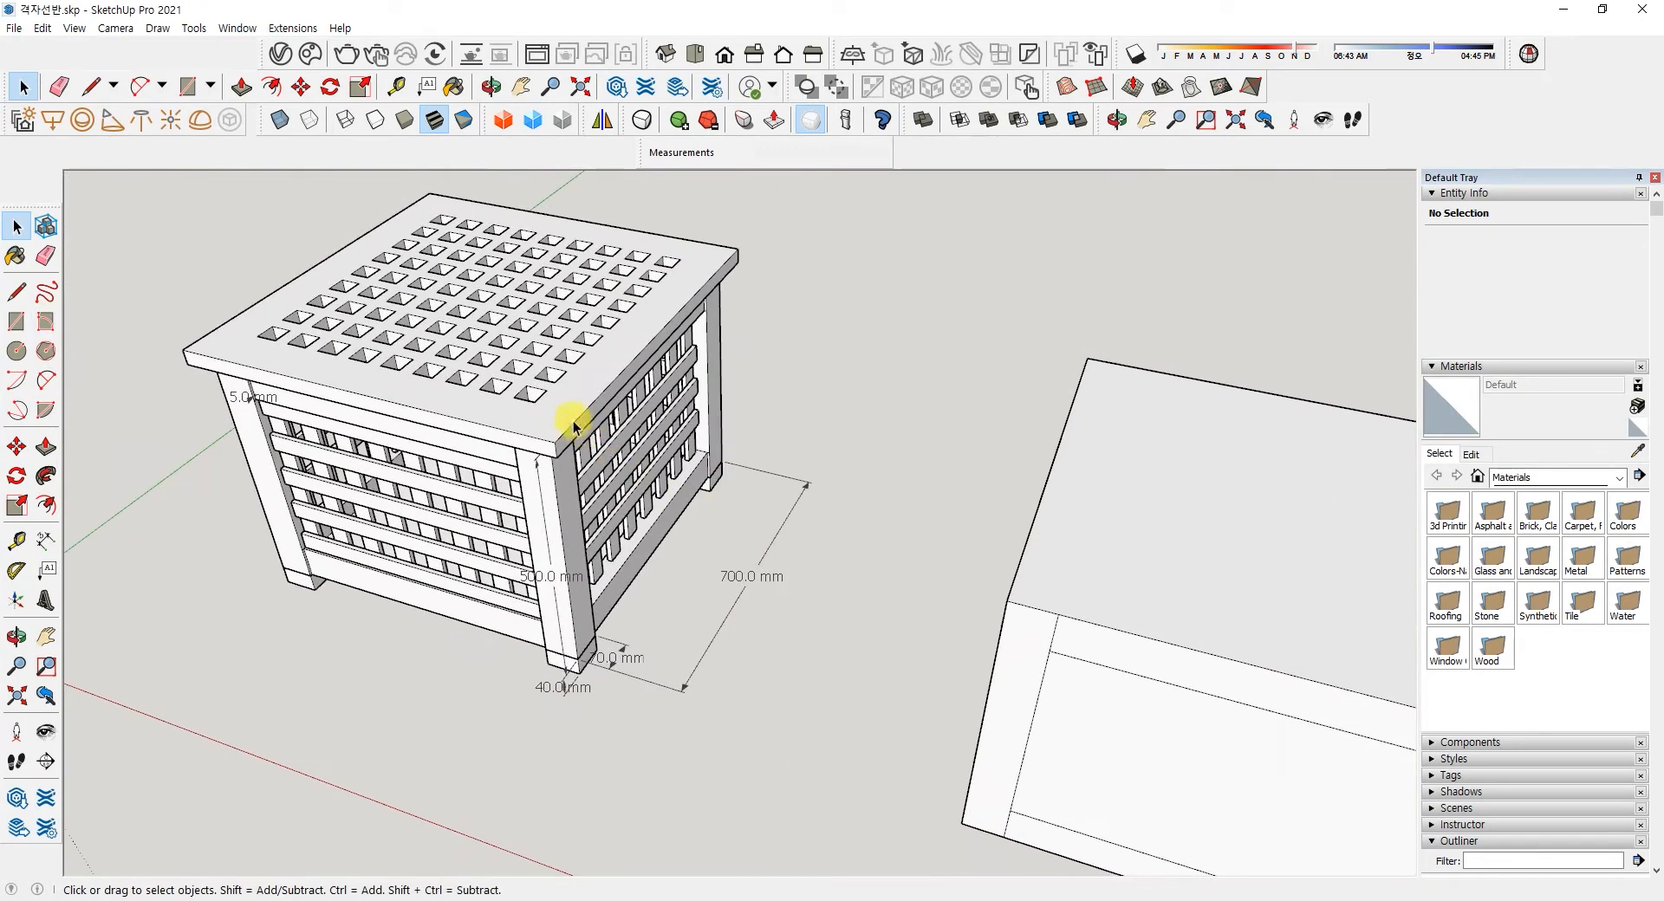
{"action": "left_click", "coordinate": [555, 415]}
{"action": "right_click", "coordinate": [556, 417]}
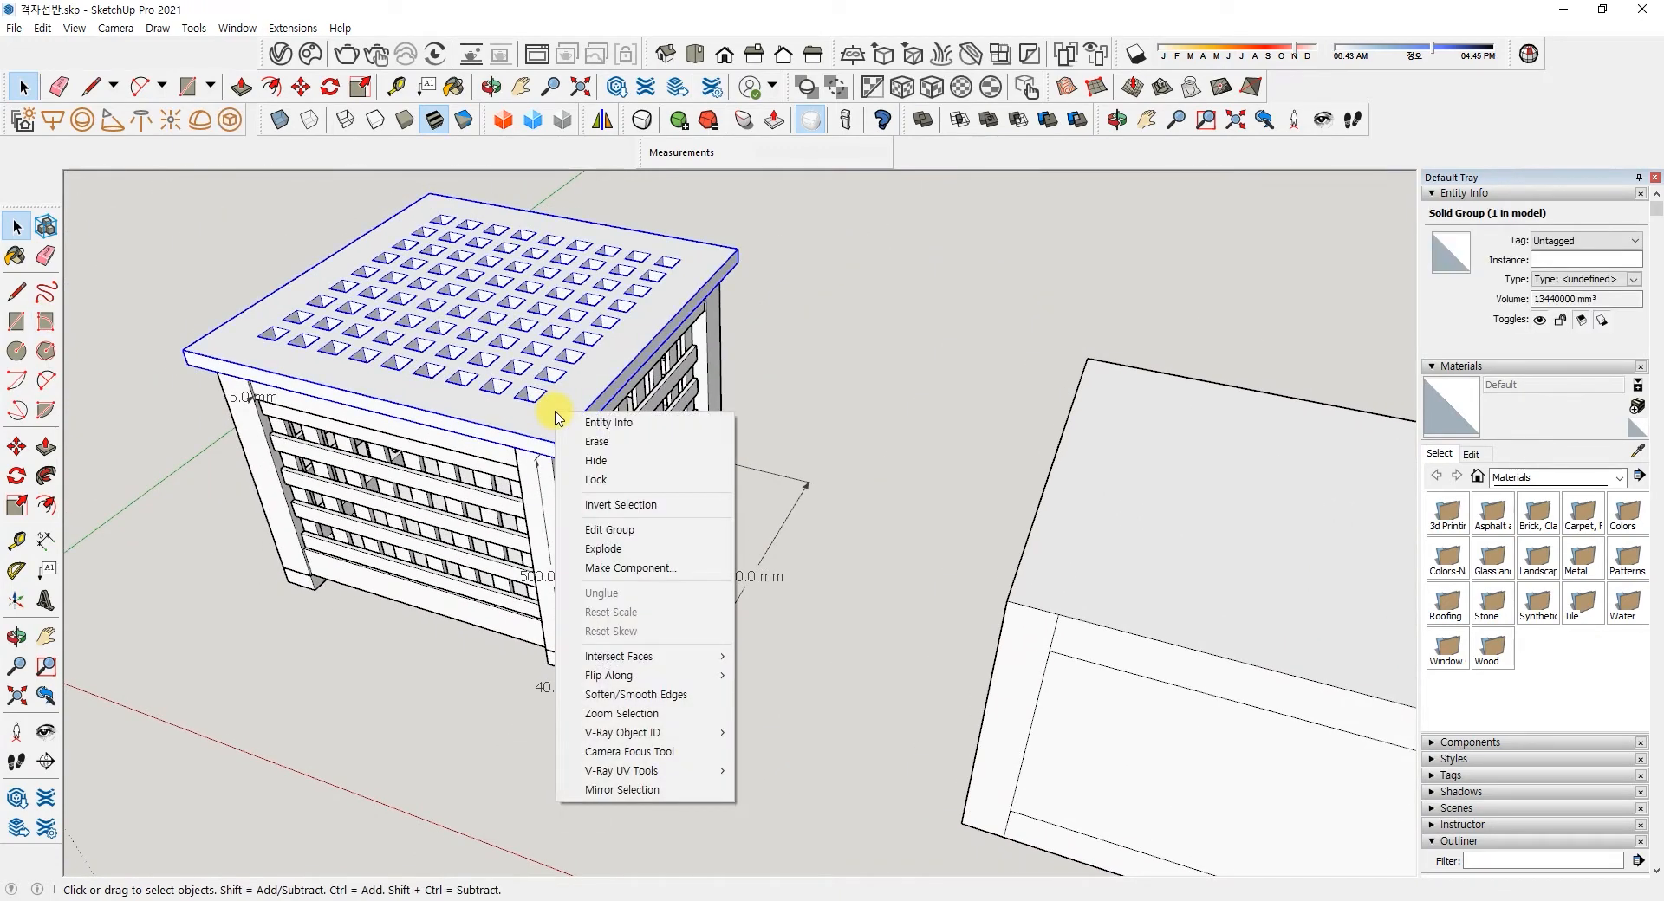
{"action": "left_click", "coordinate": [598, 460]}
{"action": "middle_click_drag", "start_coordinate": [554, 431], "coordinate": [561, 496]}
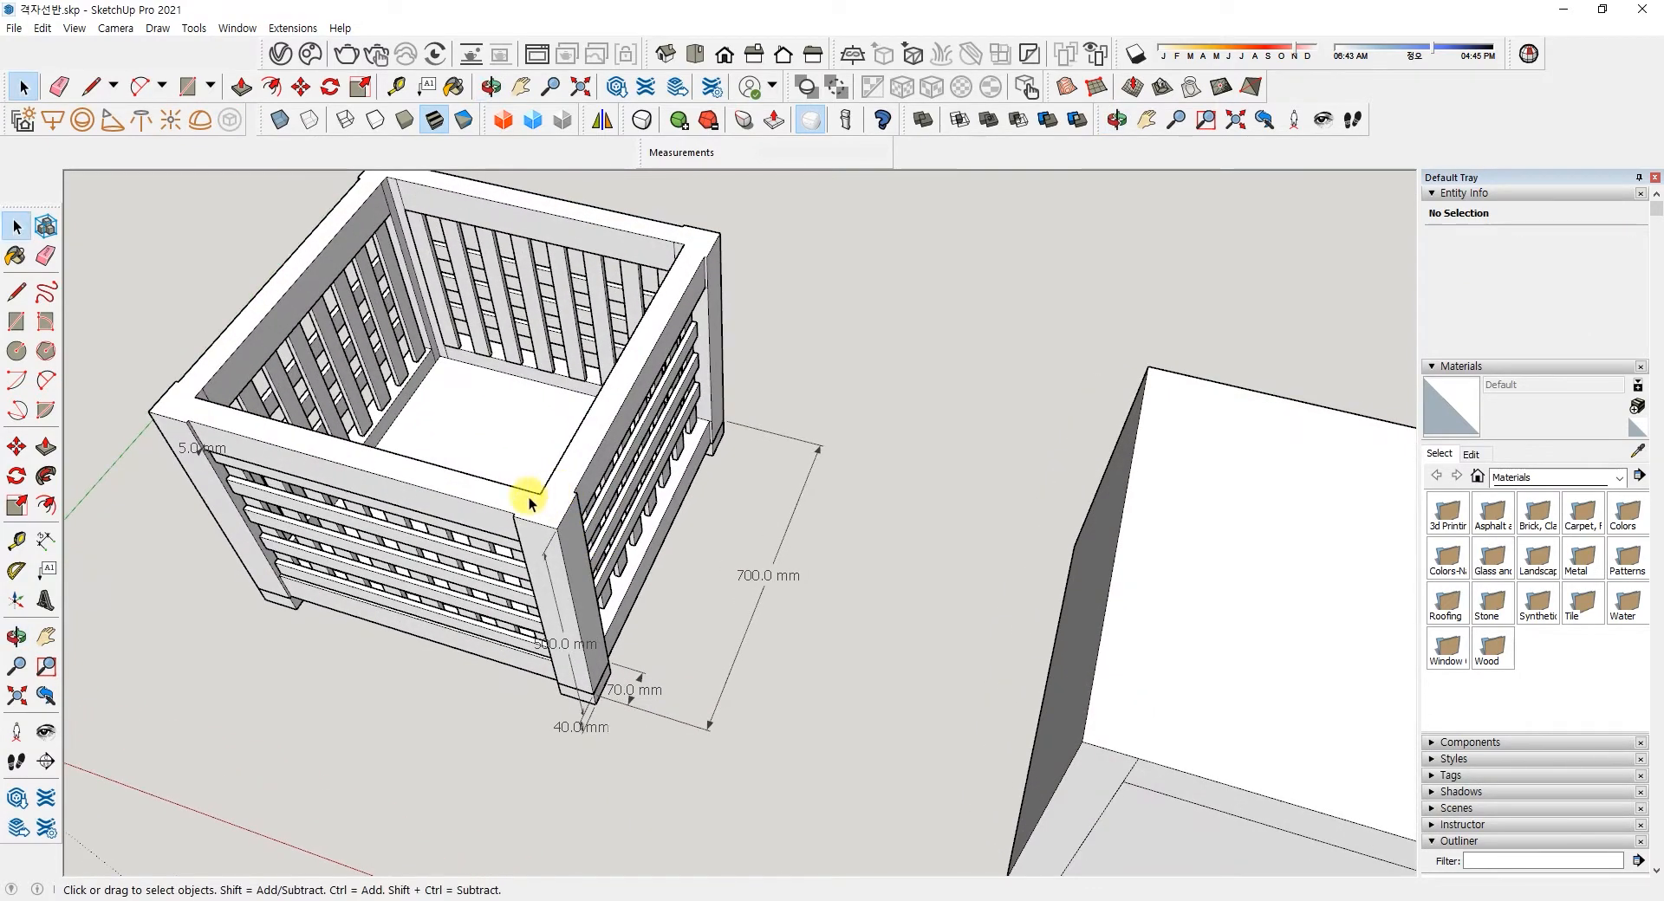
{"action": "scroll", "coordinate": [247, 449], "scroll_direction": "up", "scroll_amount": 3}
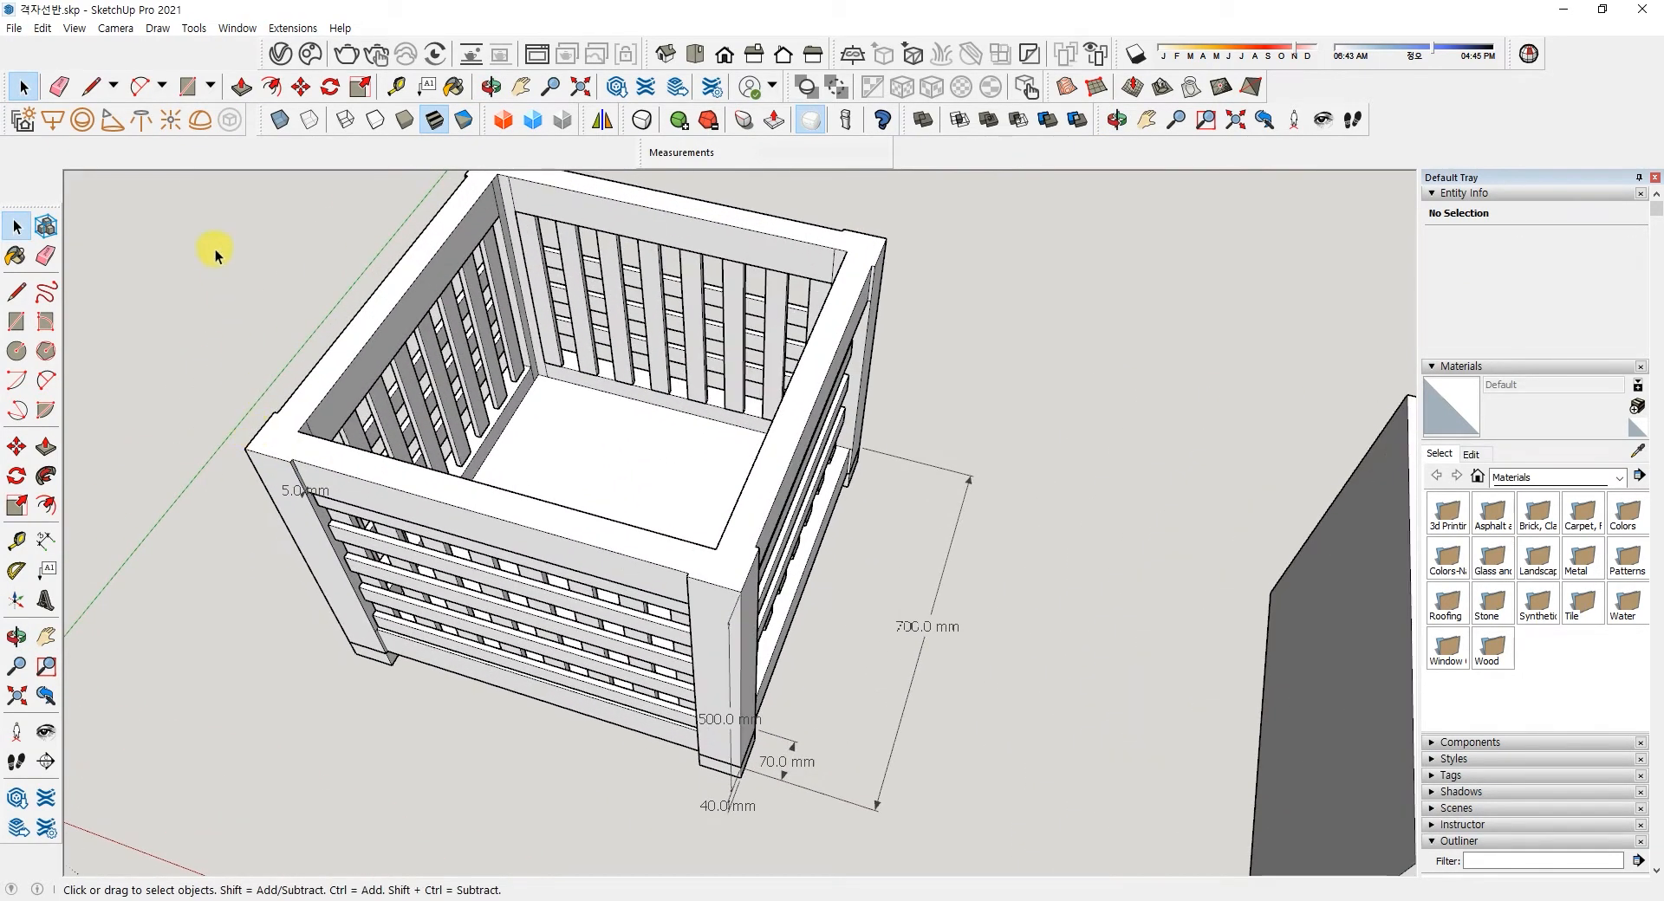
- Dimension the thickness of the finished table's top rim at its front-left corner
{"action": "left_click", "coordinate": [46, 540]}
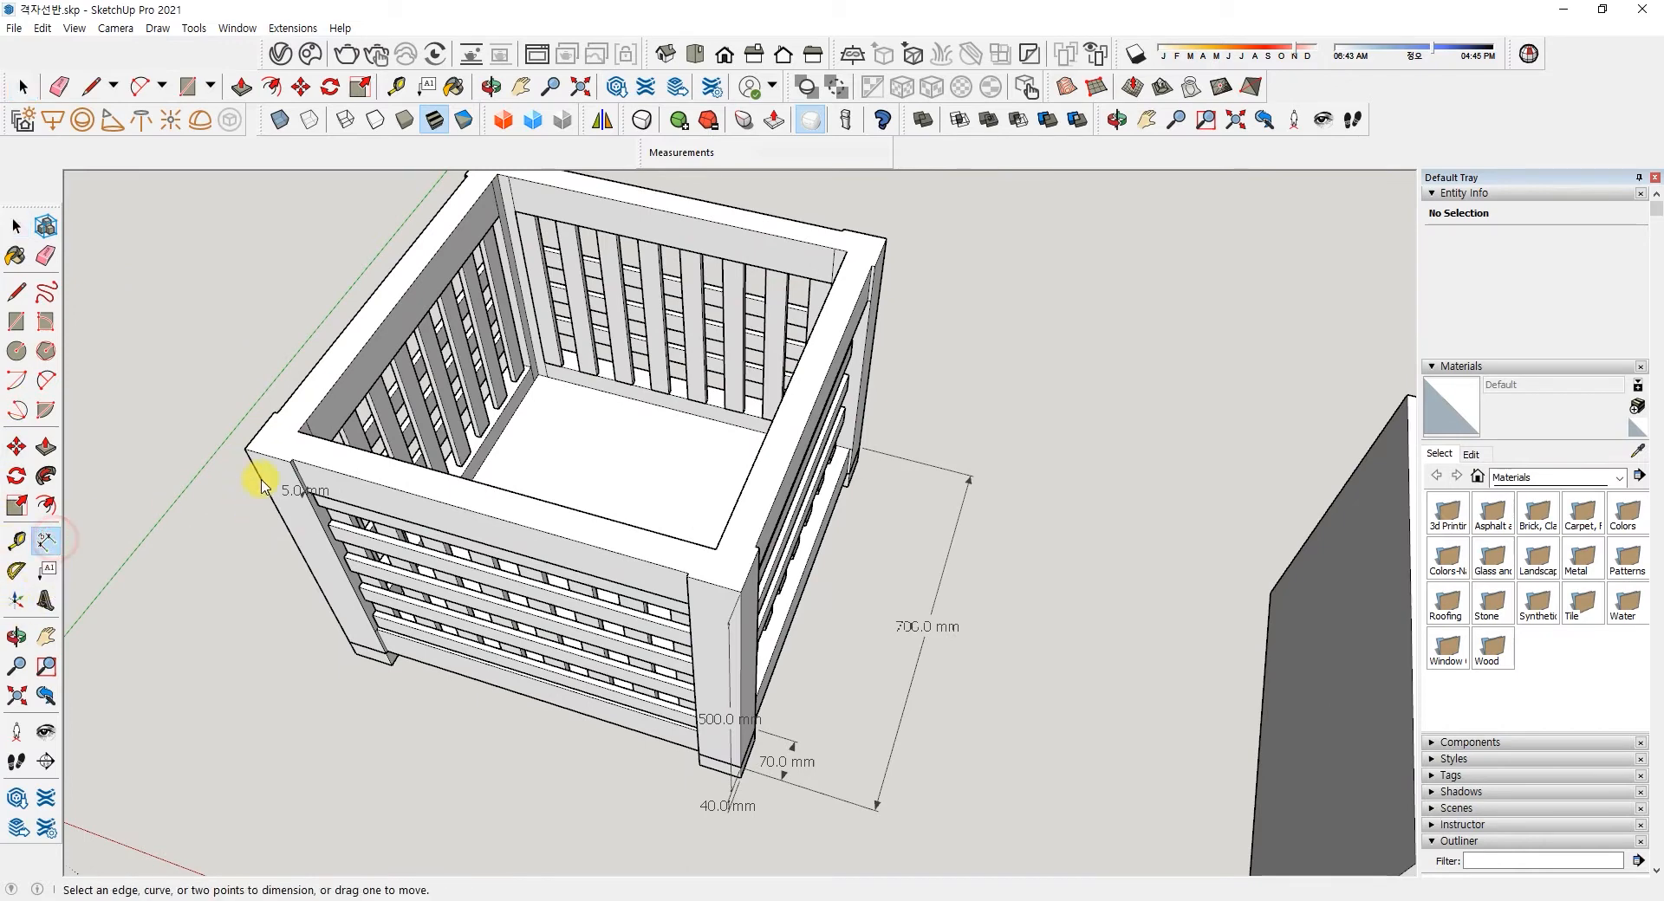
{"action": "scroll", "coordinate": [254, 455], "scroll_direction": "up", "scroll_amount": 1}
{"action": "left_click", "coordinate": [239, 443]}
{"action": "left_click", "coordinate": [309, 421]}
{"action": "left_click", "coordinate": [222, 404]}
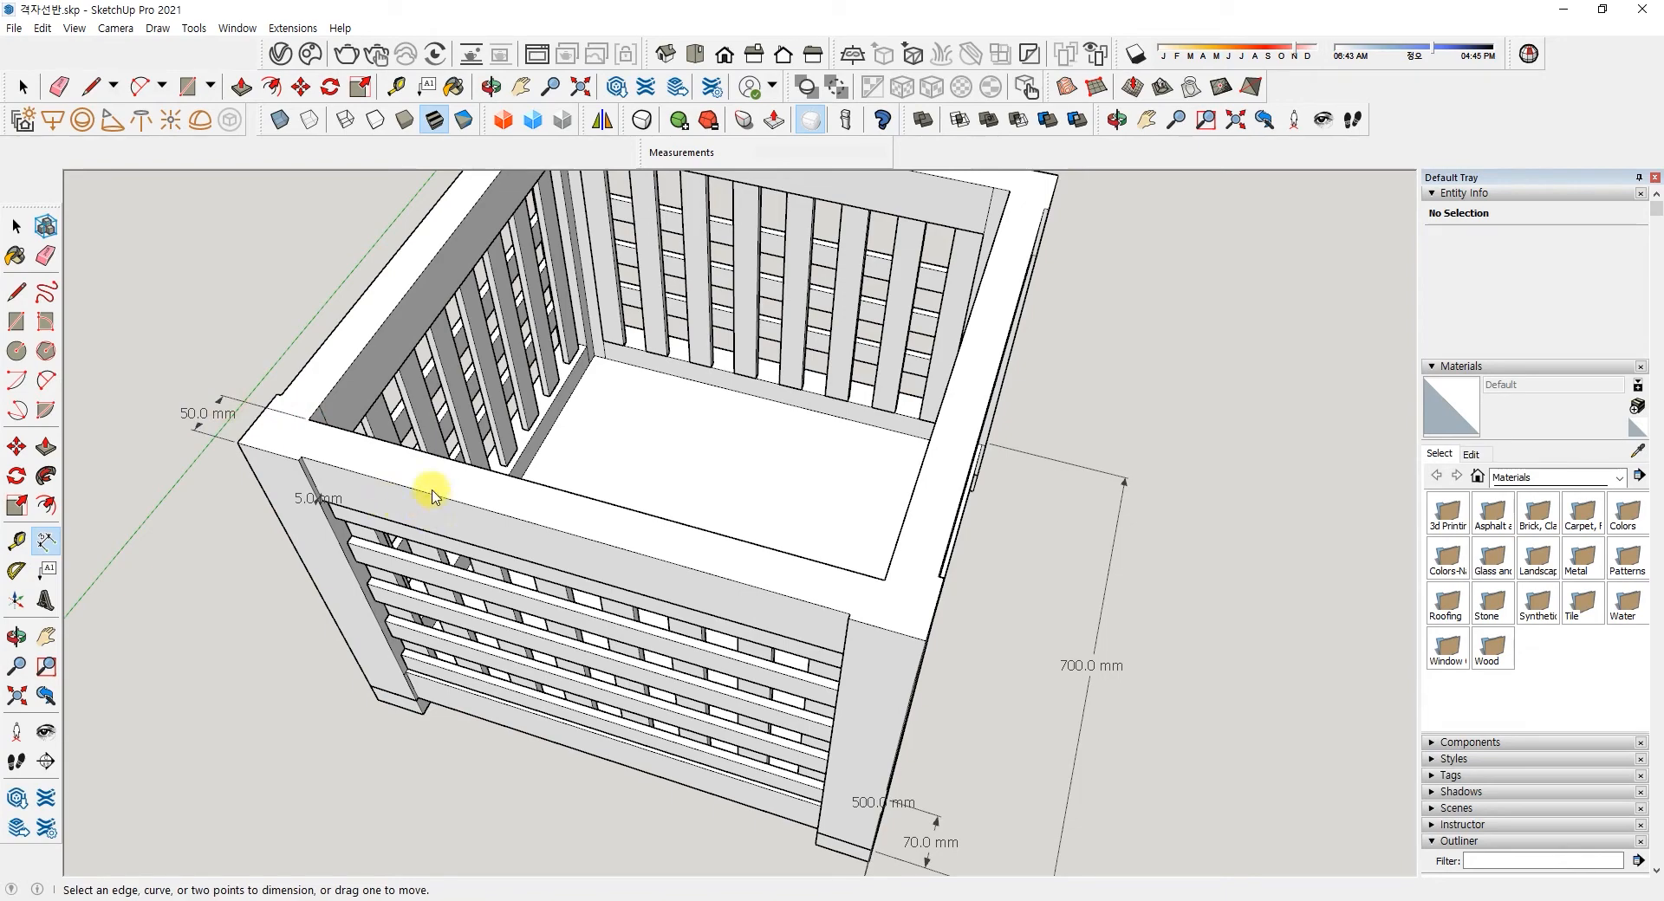
{"action": "scroll", "coordinate": [295, 468], "scroll_direction": "up", "scroll_amount": 4}
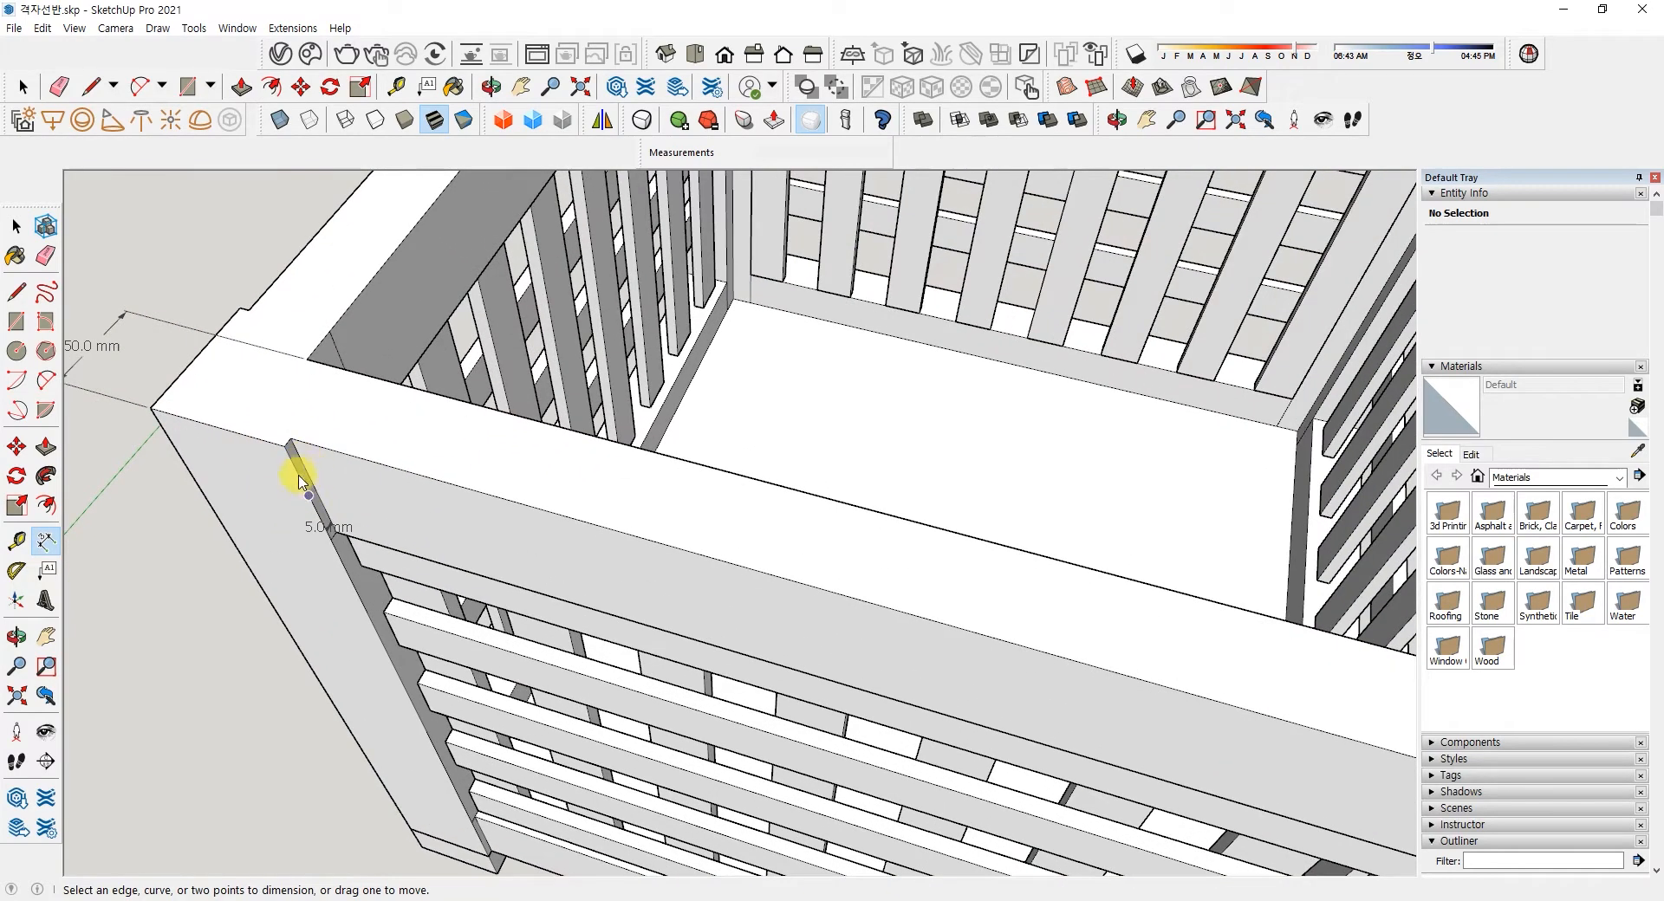
{"action": "scroll", "coordinate": [173, 416], "scroll_direction": "down", "scroll_amount": 4}
{"action": "key", "text": "space"}
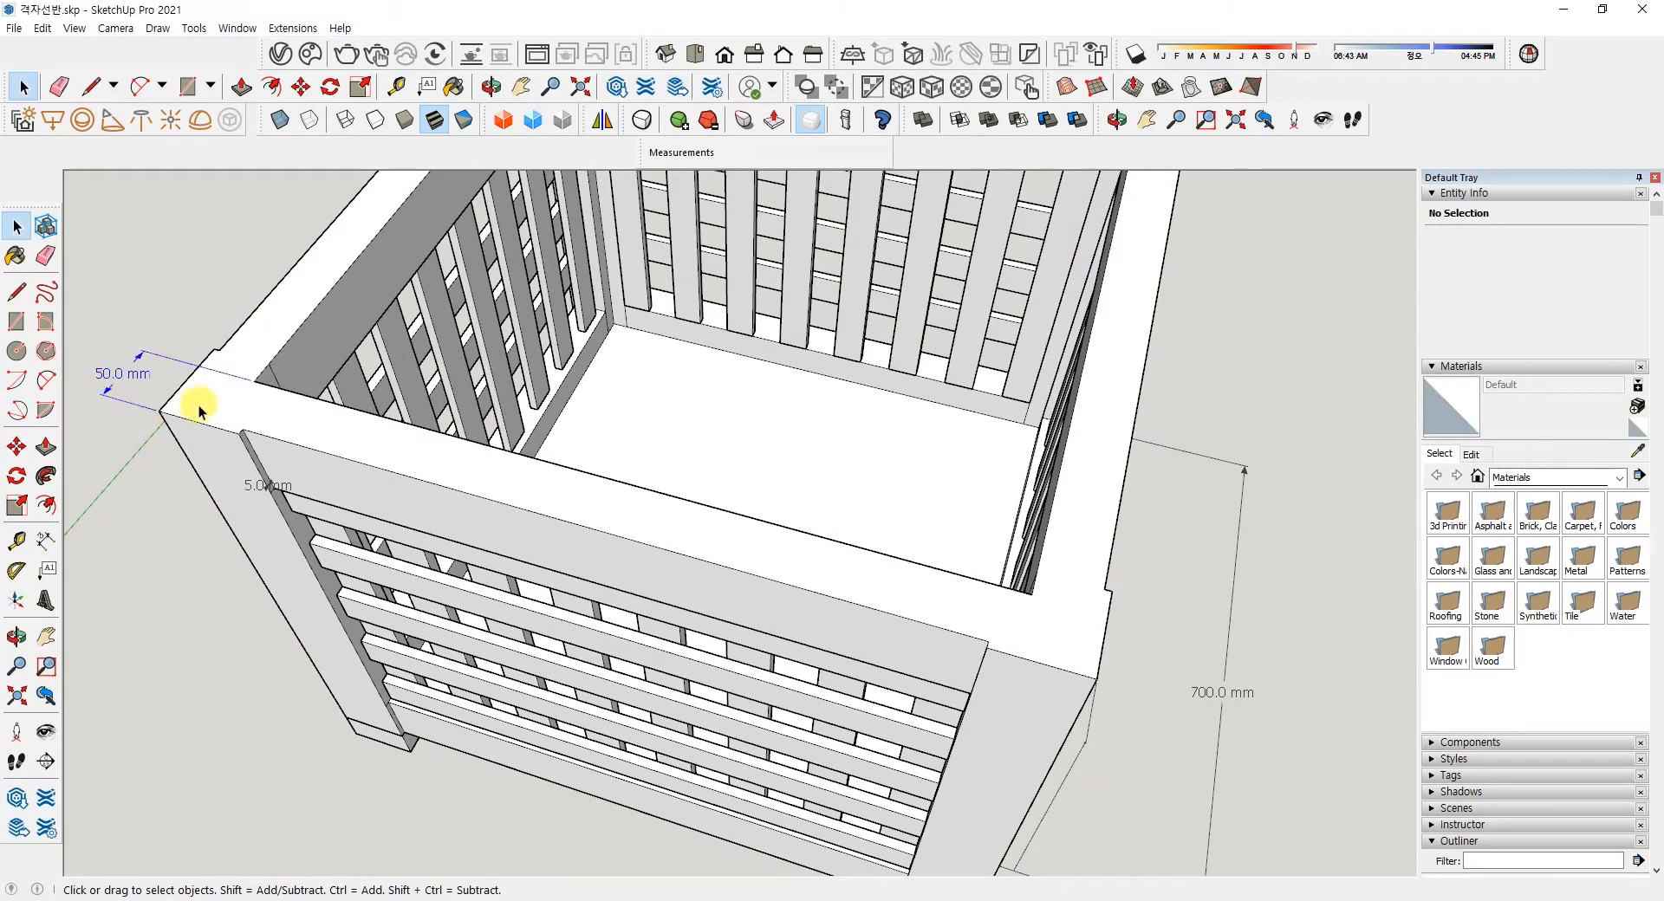
{"action": "left_click", "coordinate": [164, 401]}
- Open the box group for editing and offset its top face's outline inward by 50 mm
{"action": "scroll", "coordinate": [683, 439], "scroll_direction": "down", "scroll_amount": 5}
{"action": "middle_click_drag", "start_coordinate": [985, 521], "coordinate": [565, 484], "text": "shift"}
{"action": "middle_click_drag", "start_coordinate": [853, 645], "coordinate": [825, 664], "text": "shift"}
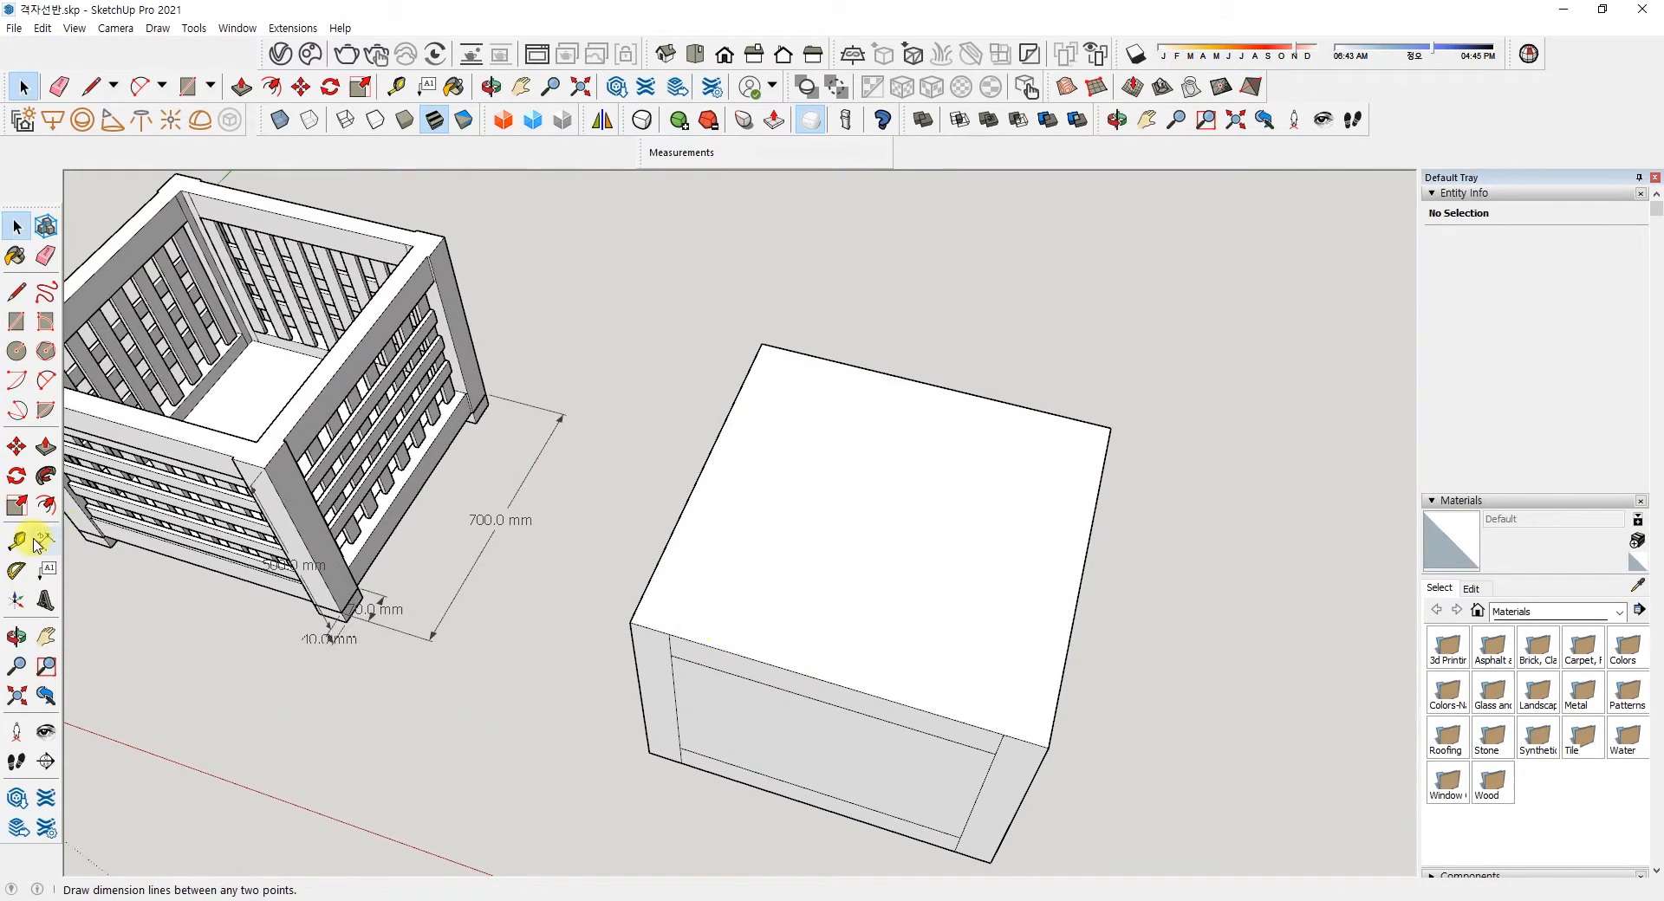
{"action": "double_click", "coordinate": [788, 605]}
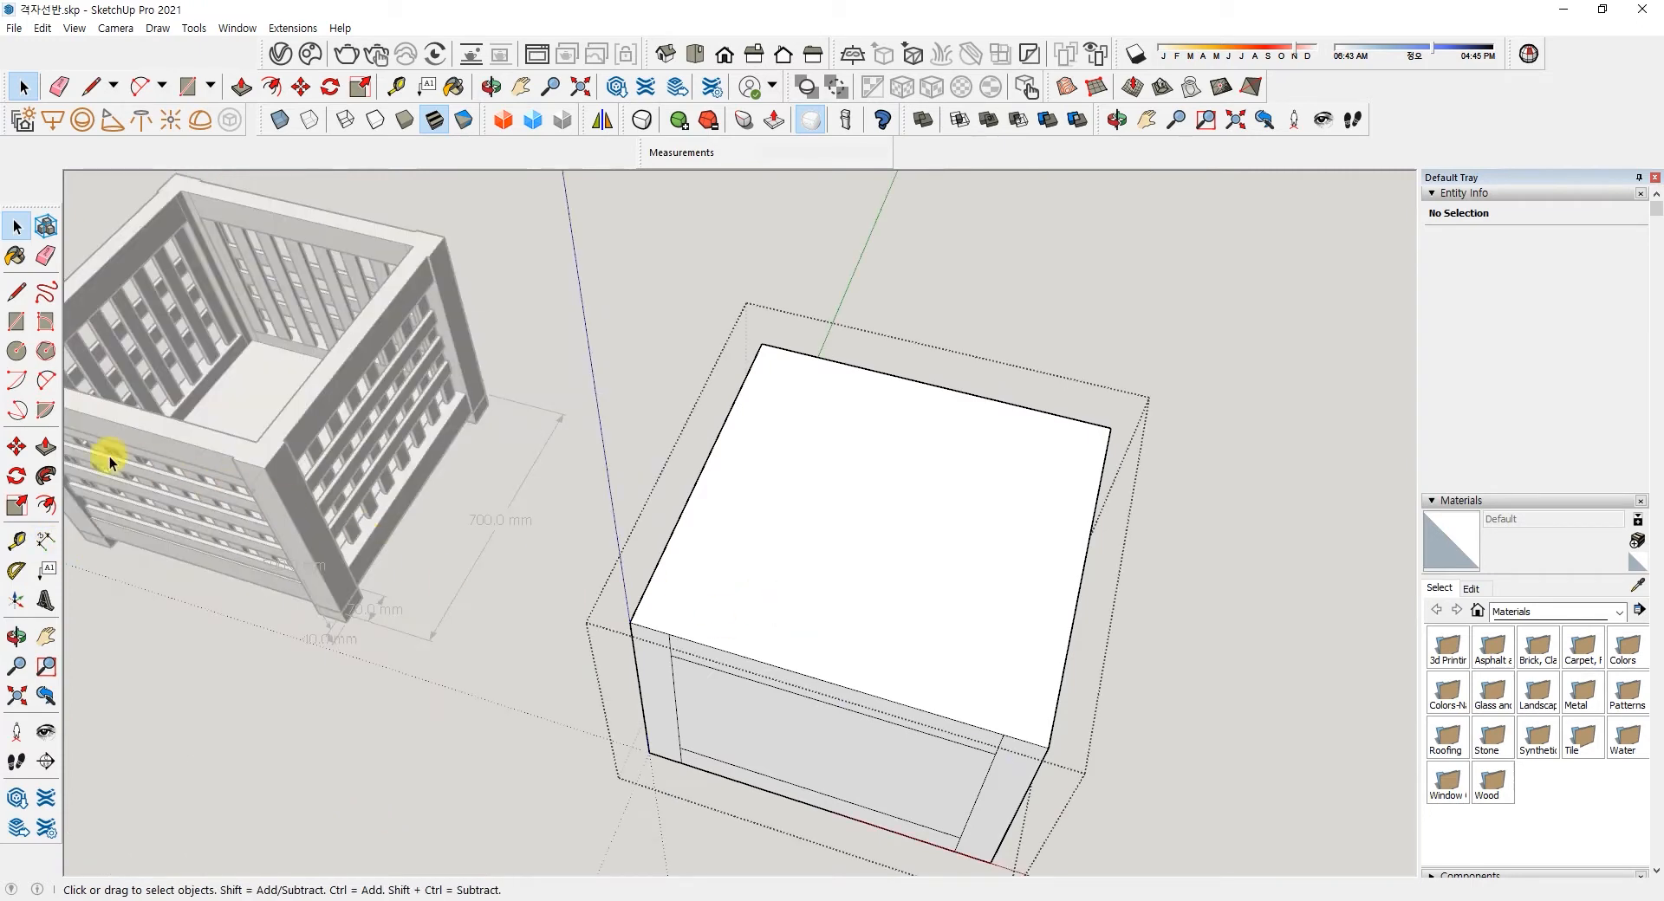
{"action": "left_click", "coordinate": [45, 446]}
{"action": "left_click", "coordinate": [47, 508]}
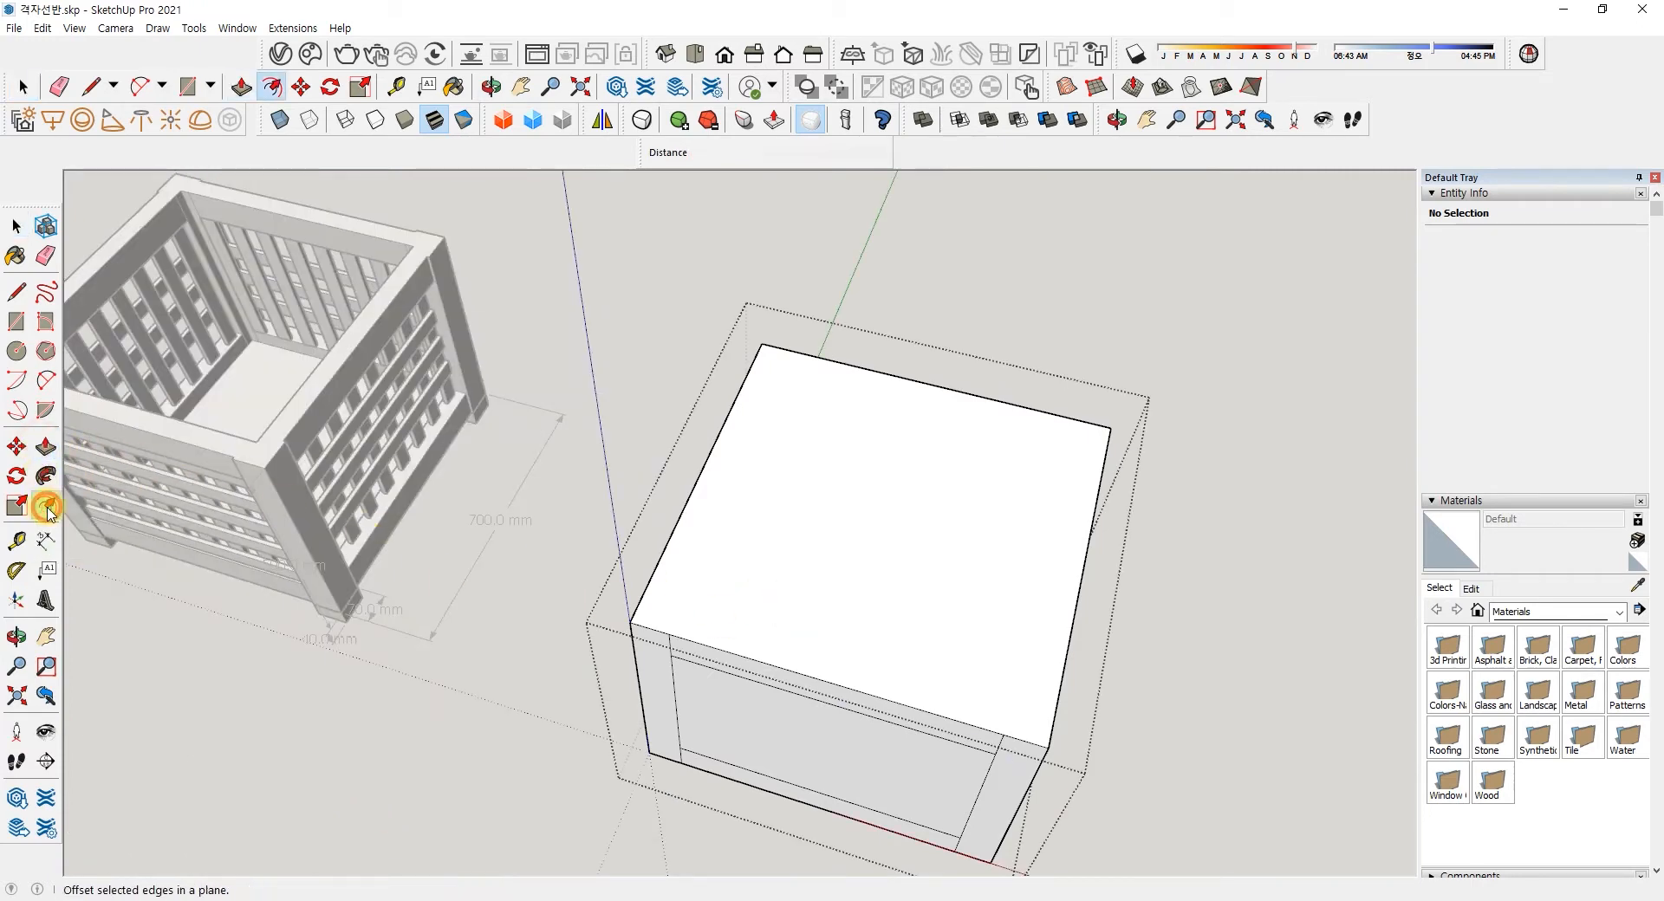
{"action": "left_click", "coordinate": [669, 640]}
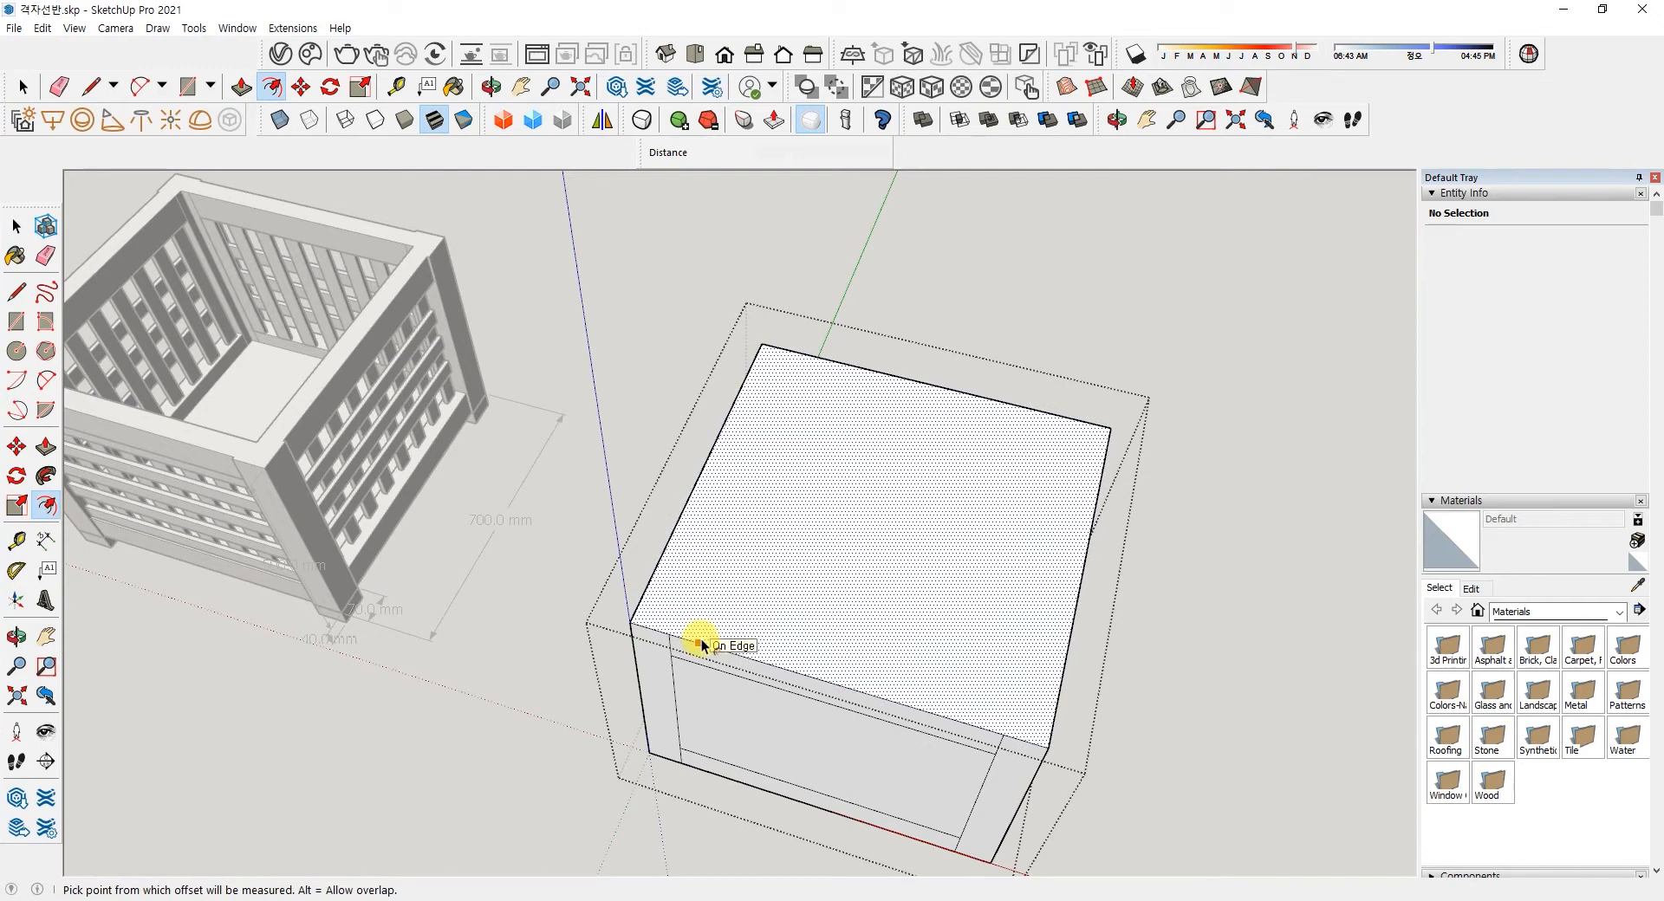
{"action": "type", "text": "50"}
{"action": "key", "text": "Return"}
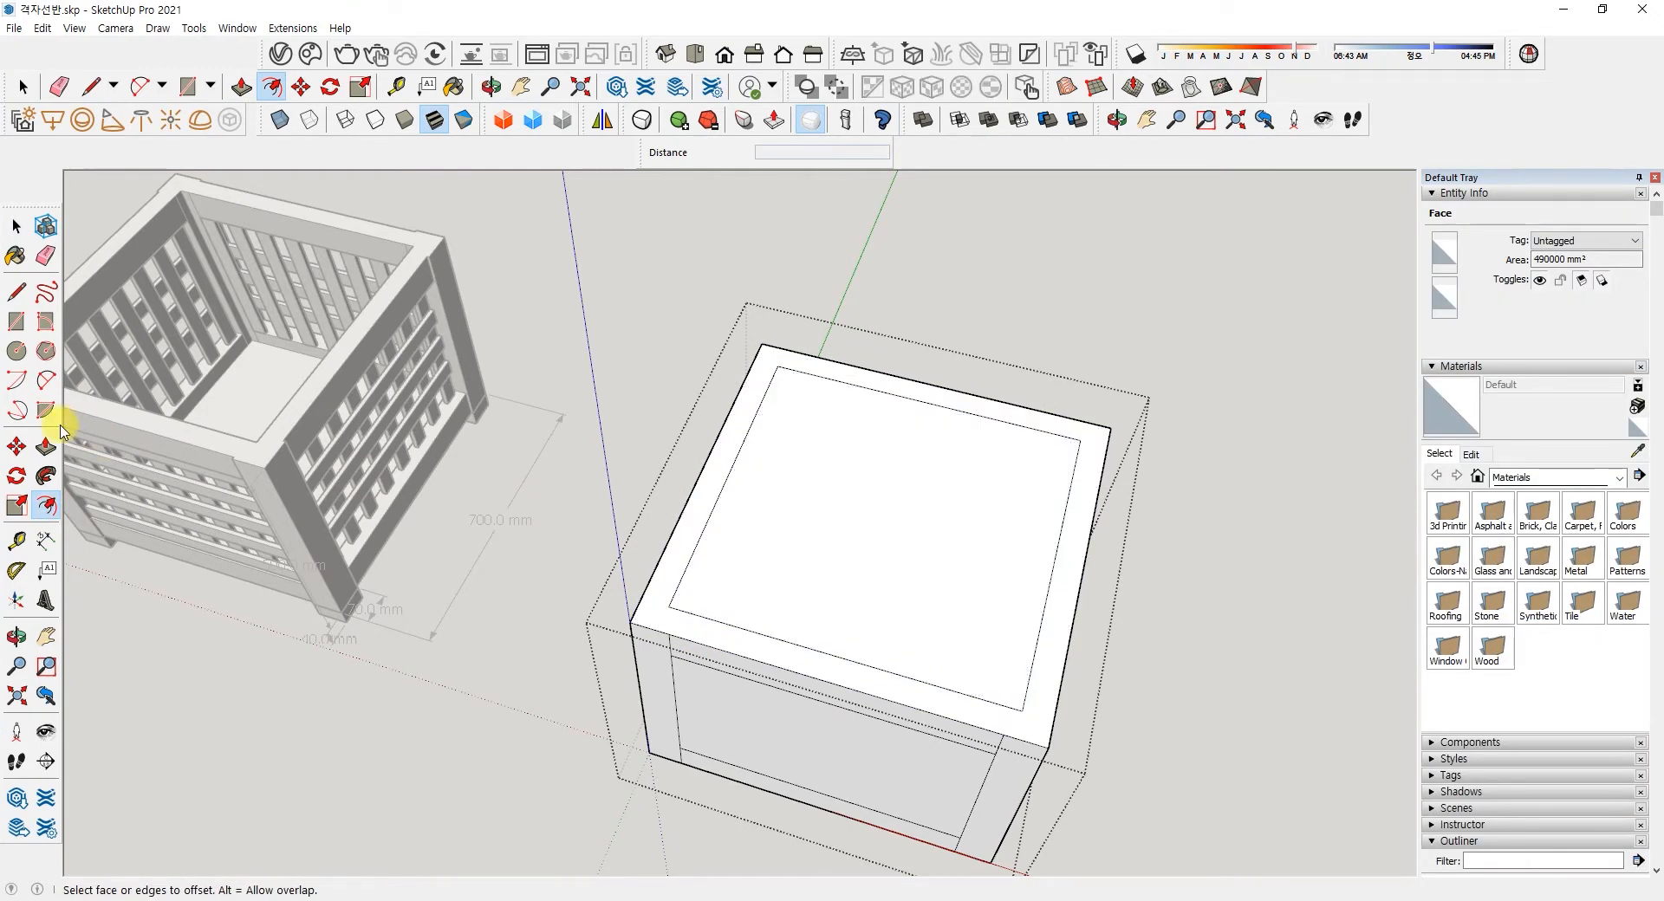
- Push the box's inner top face down to the bottom corner so the box is hollowed through its full height
{"action": "left_click", "coordinate": [46, 447]}
{"action": "left_click", "coordinate": [780, 554]}
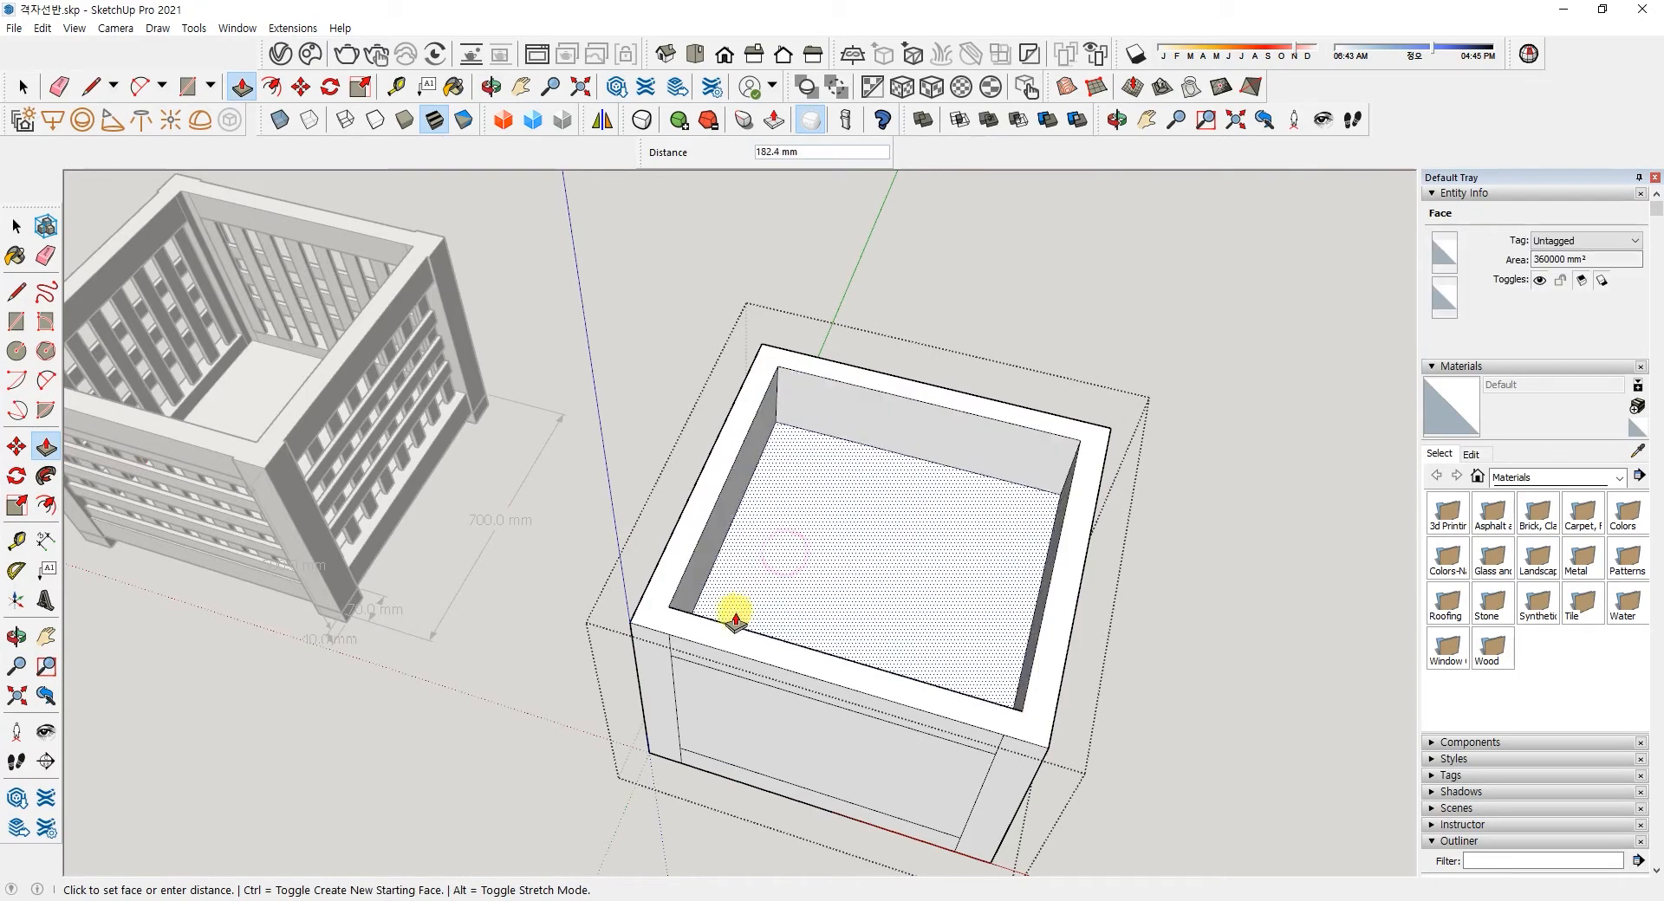
{"action": "left_click", "coordinate": [651, 756]}
- Select all five faces that make up the hollow box's front side: both legs, both rails and the centre panel
{"action": "middle_click_drag", "start_coordinate": [657, 754], "coordinate": [907, 554]}
{"action": "scroll", "coordinate": [470, 631], "scroll_direction": "up", "scroll_amount": 1}
{"action": "scroll", "coordinate": [471, 636], "scroll_direction": "down", "scroll_amount": 1}
{"action": "scroll", "coordinate": [872, 494], "scroll_direction": "up", "scroll_amount": 2}
{"action": "middle_click_drag", "start_coordinate": [871, 497], "coordinate": [808, 549]}
{"action": "key", "text": "space"}
{"action": "left_click", "coordinate": [780, 552]}
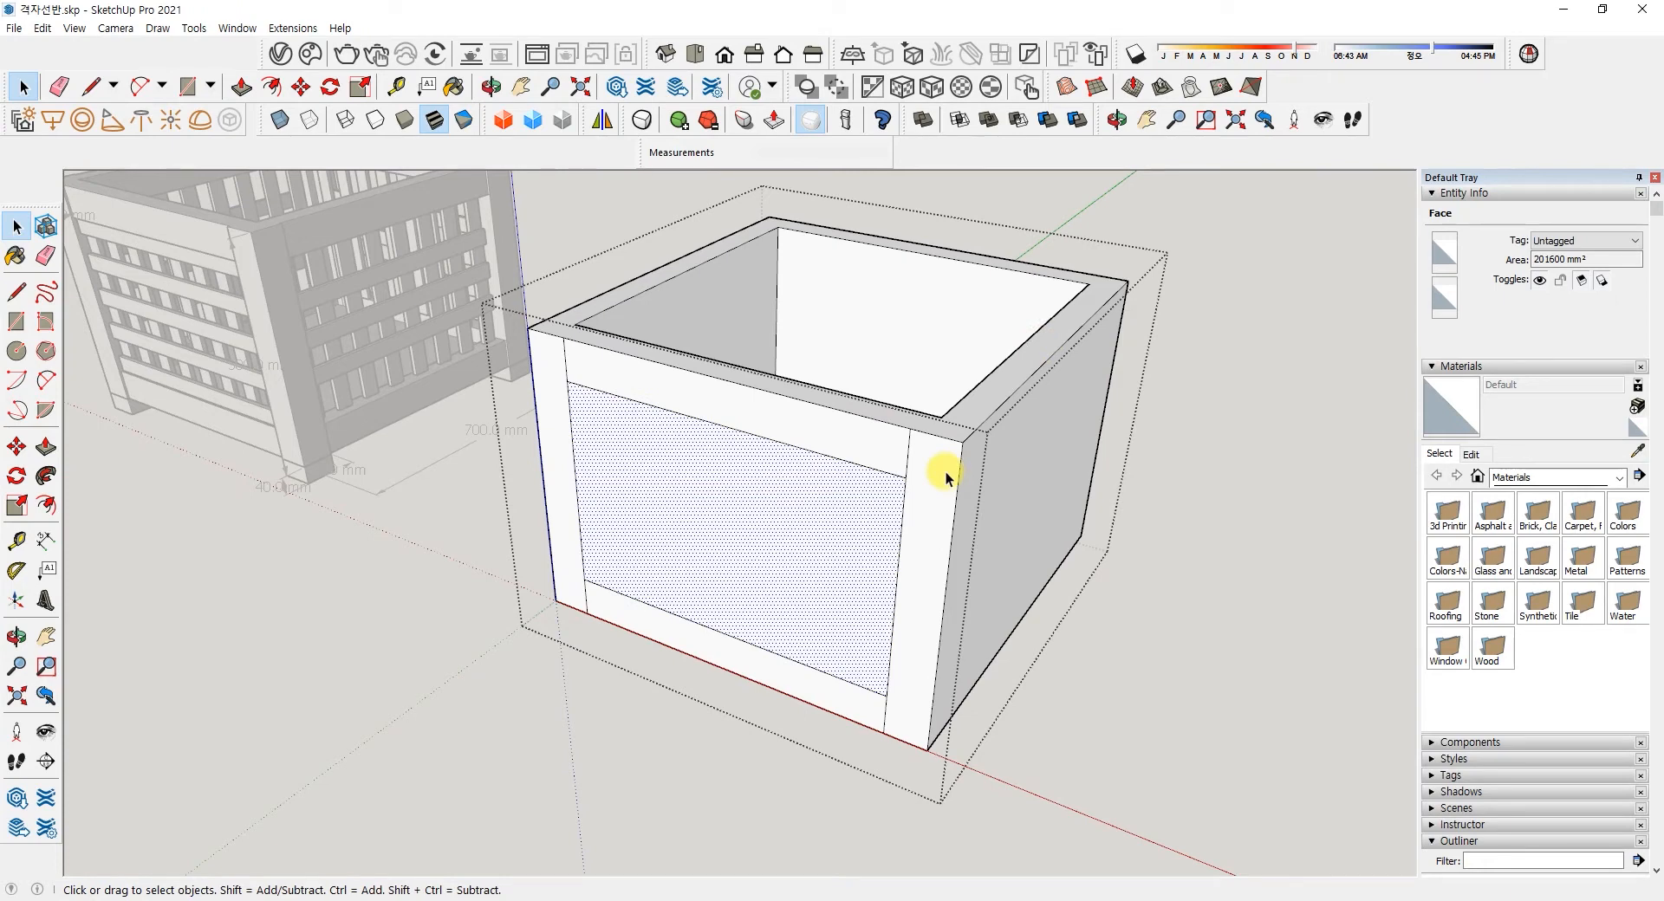
{"action": "left_click", "coordinate": [854, 445]}
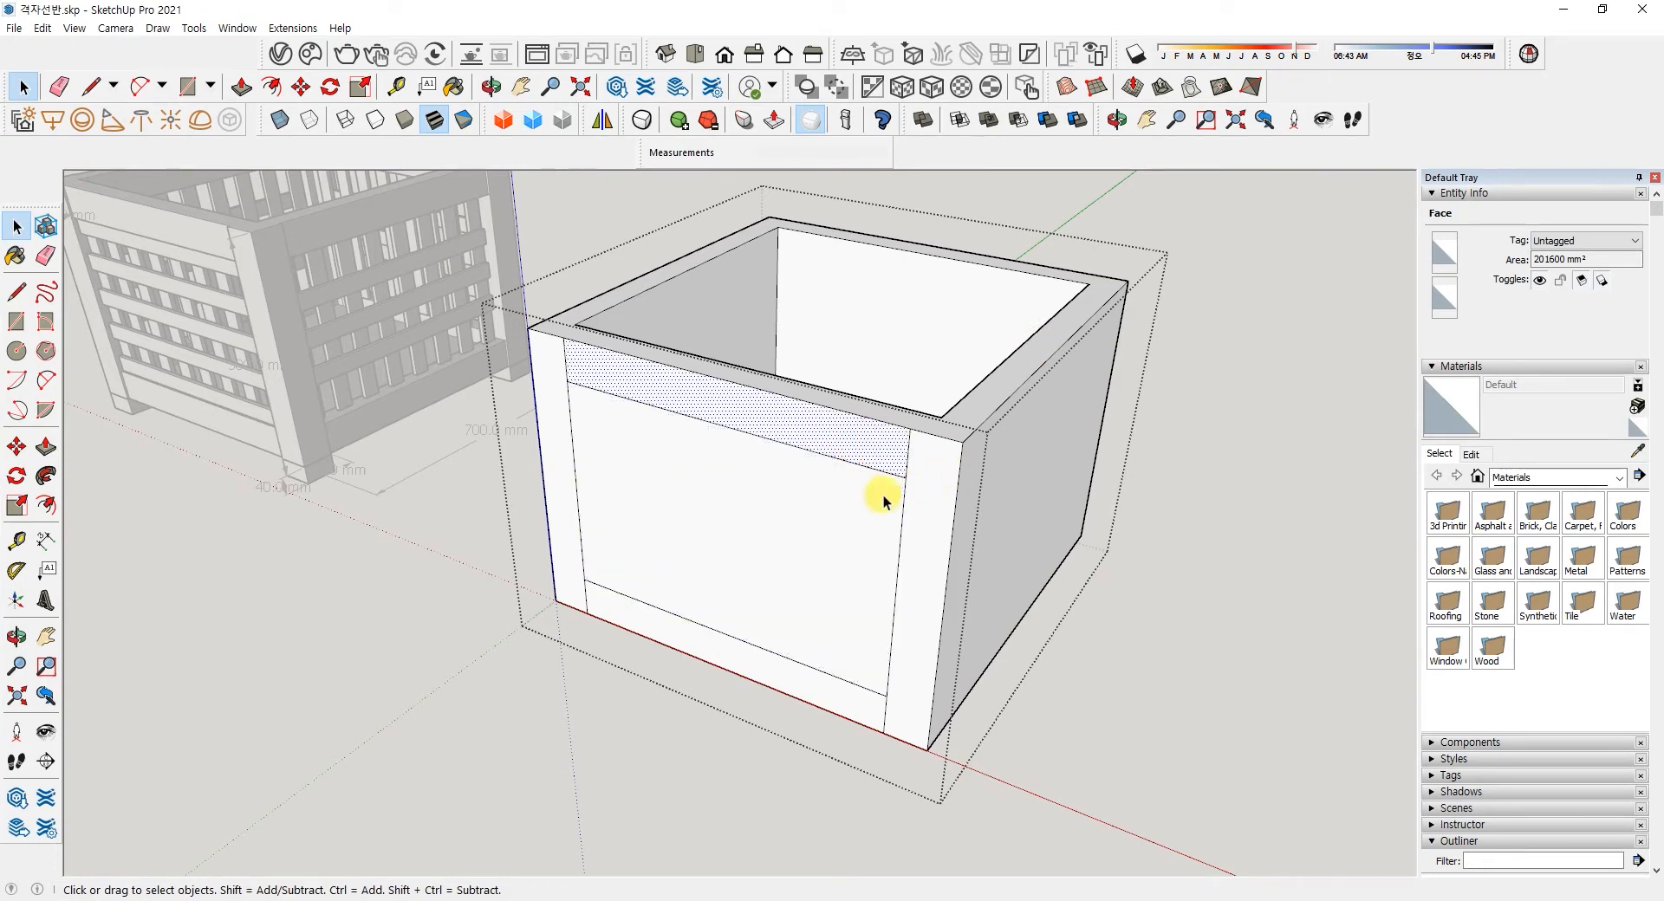
{"action": "left_click", "coordinate": [924, 511], "text": "ctrl"}
{"action": "left_click", "coordinate": [814, 555], "text": "ctrl"}
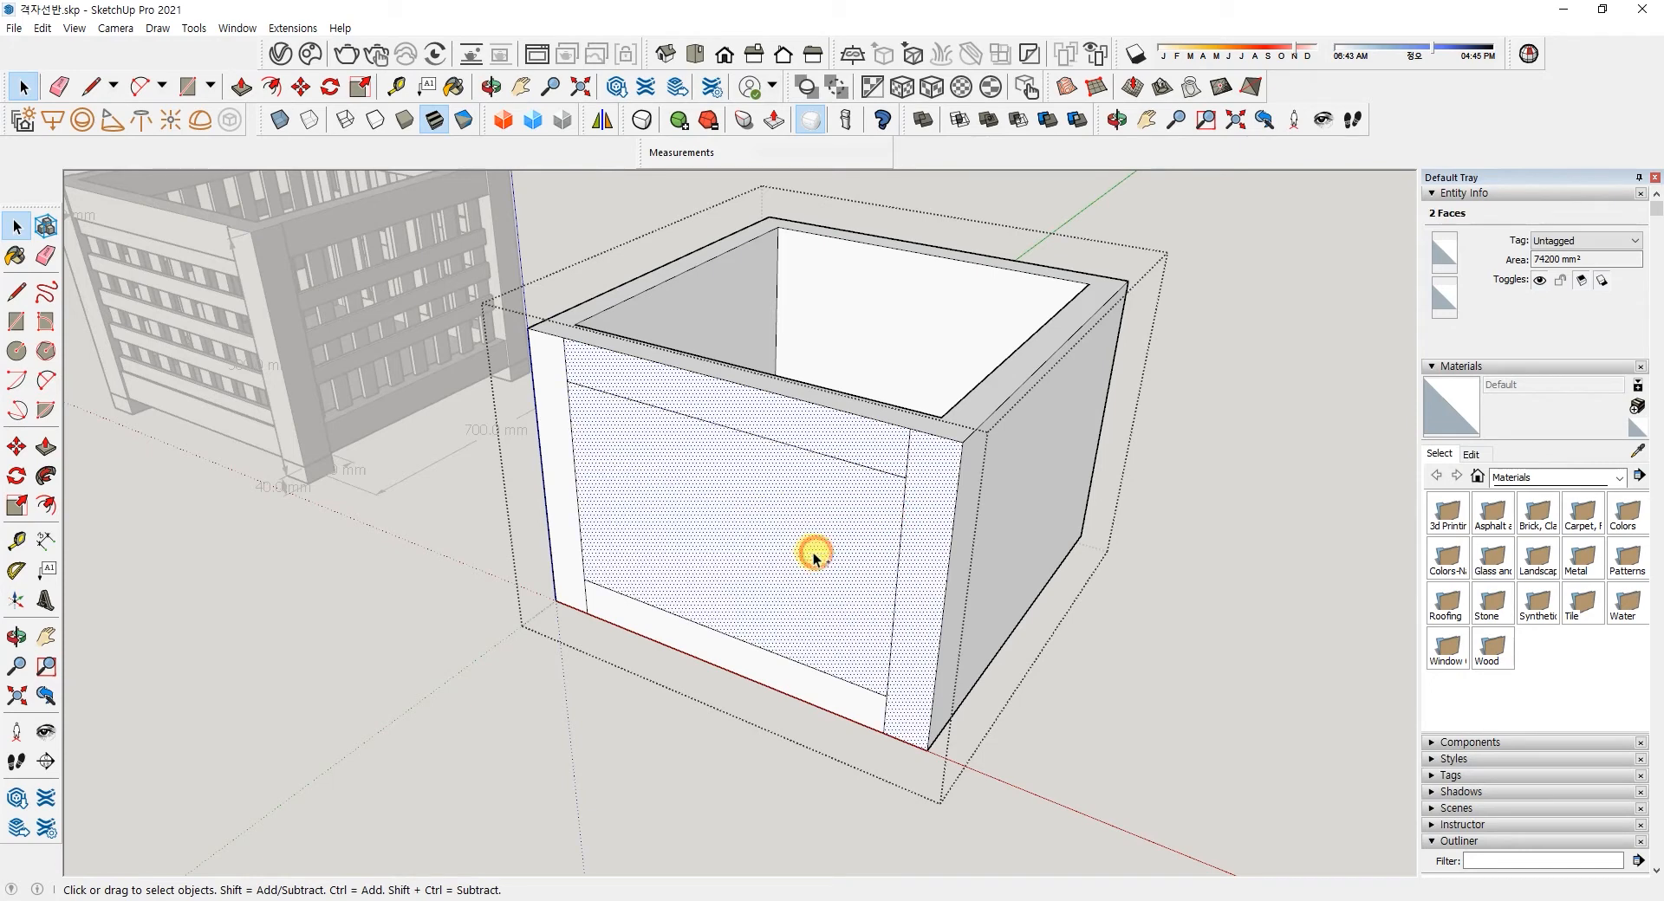
{"action": "left_click", "coordinate": [555, 444], "text": "ctrl"}
{"action": "left_click", "coordinate": [653, 630], "text": "ctrl"}
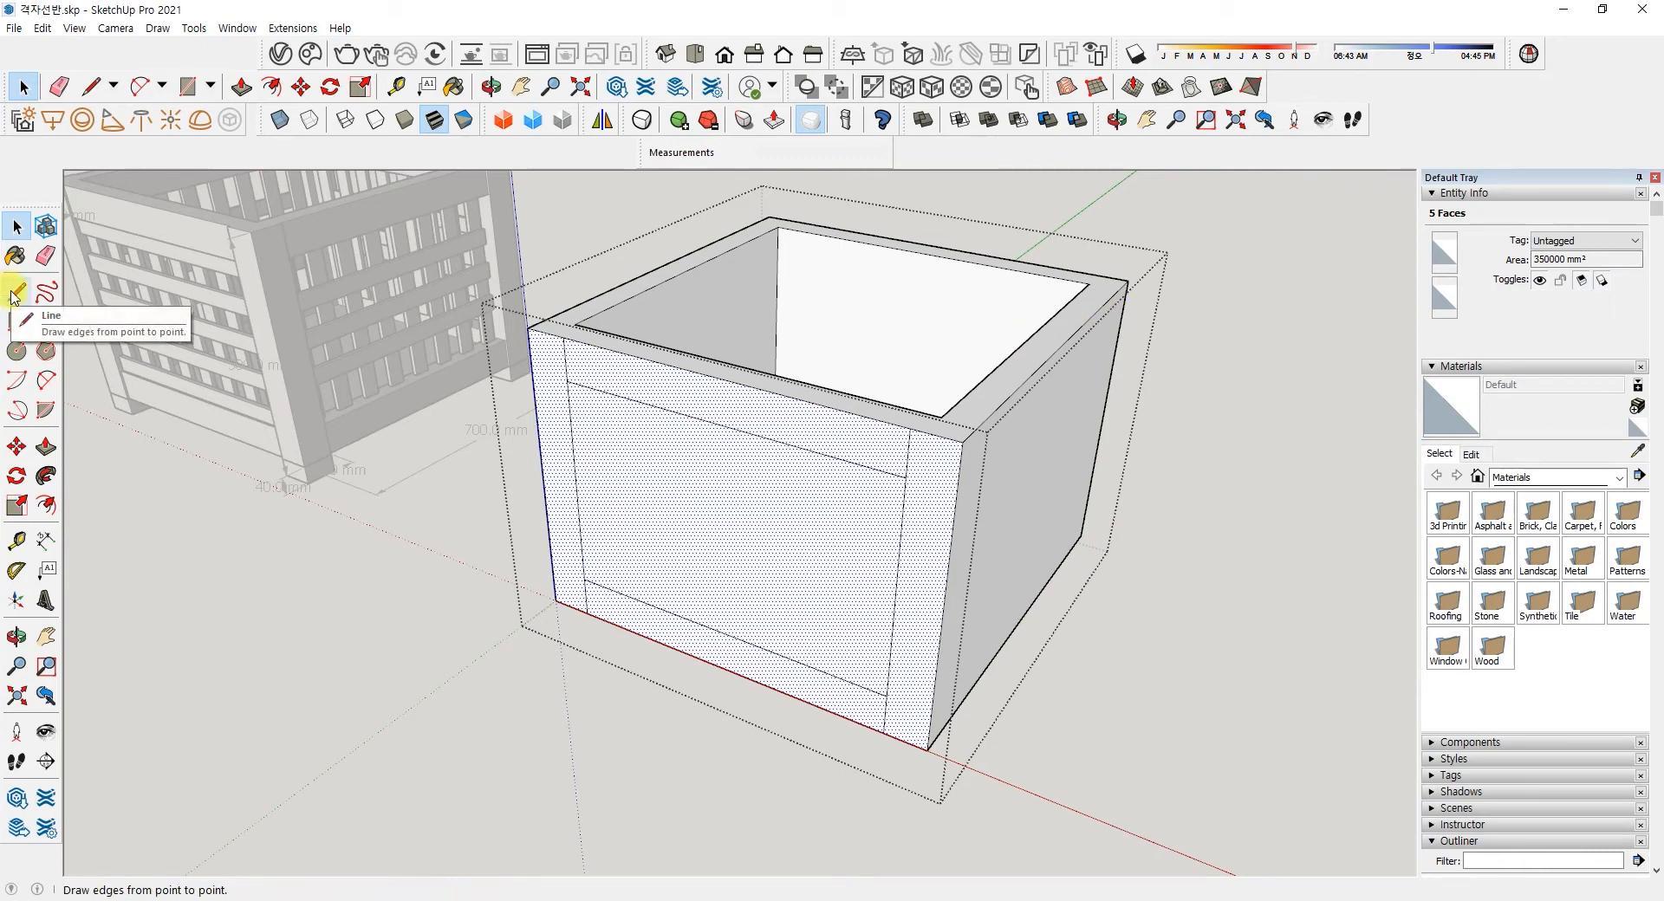
- Rotate-copy the selected front faces 90 degrees about the box's vertical centre axis and multiply to three copies, one per remaining side
{"action": "left_click", "coordinate": [17, 476]}
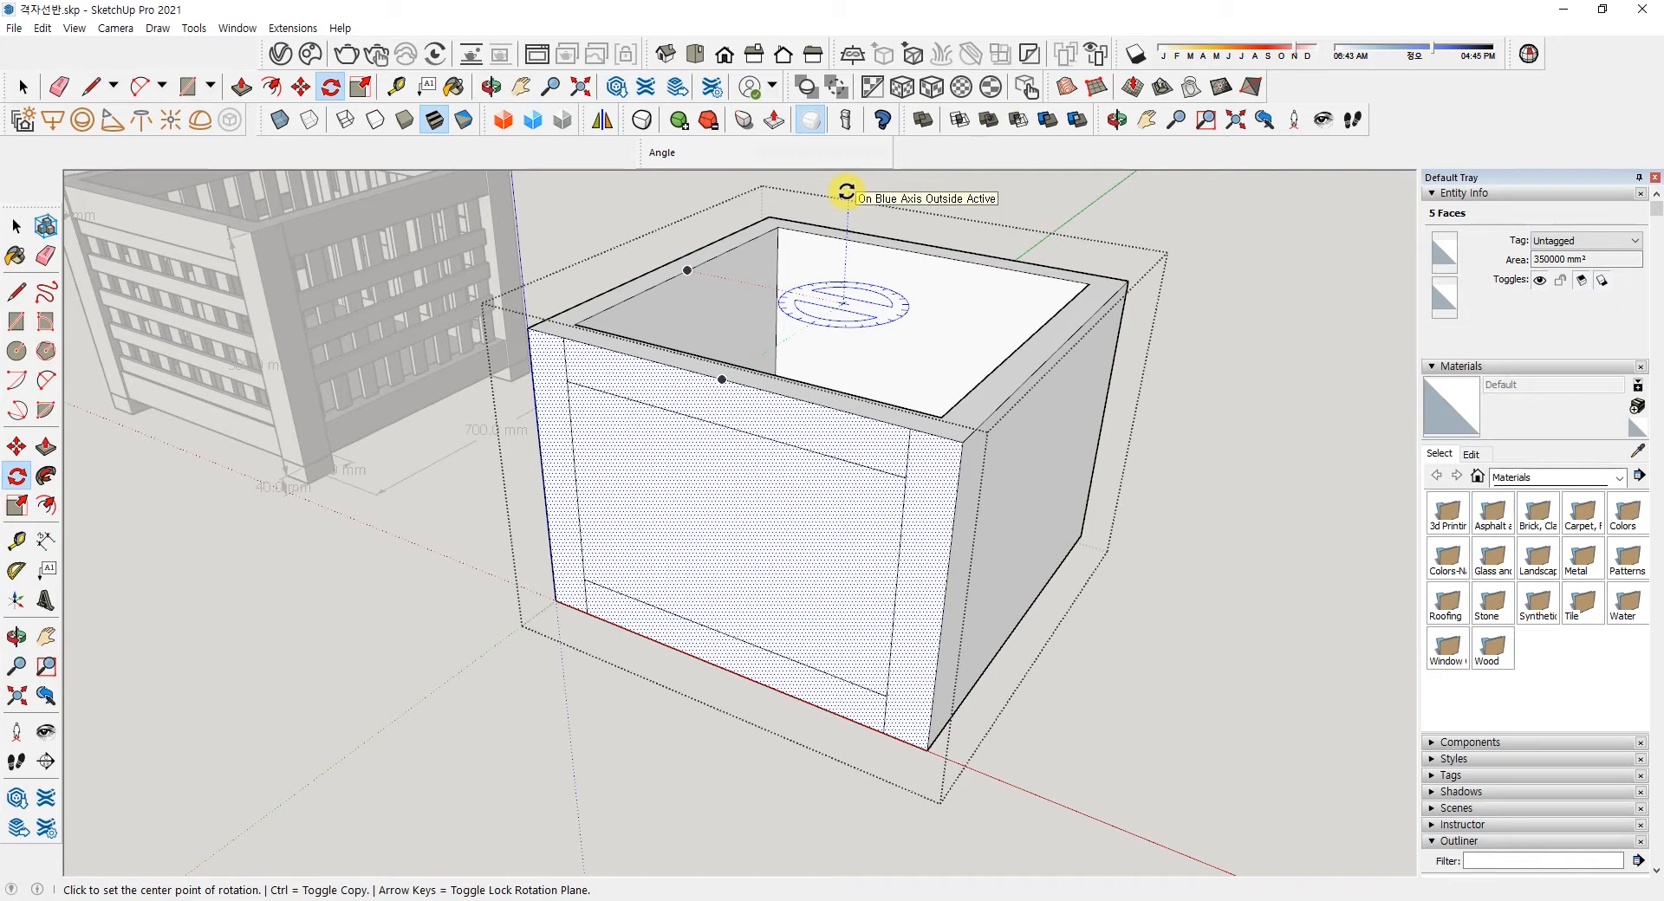
{"action": "left_click", "coordinate": [846, 191]}
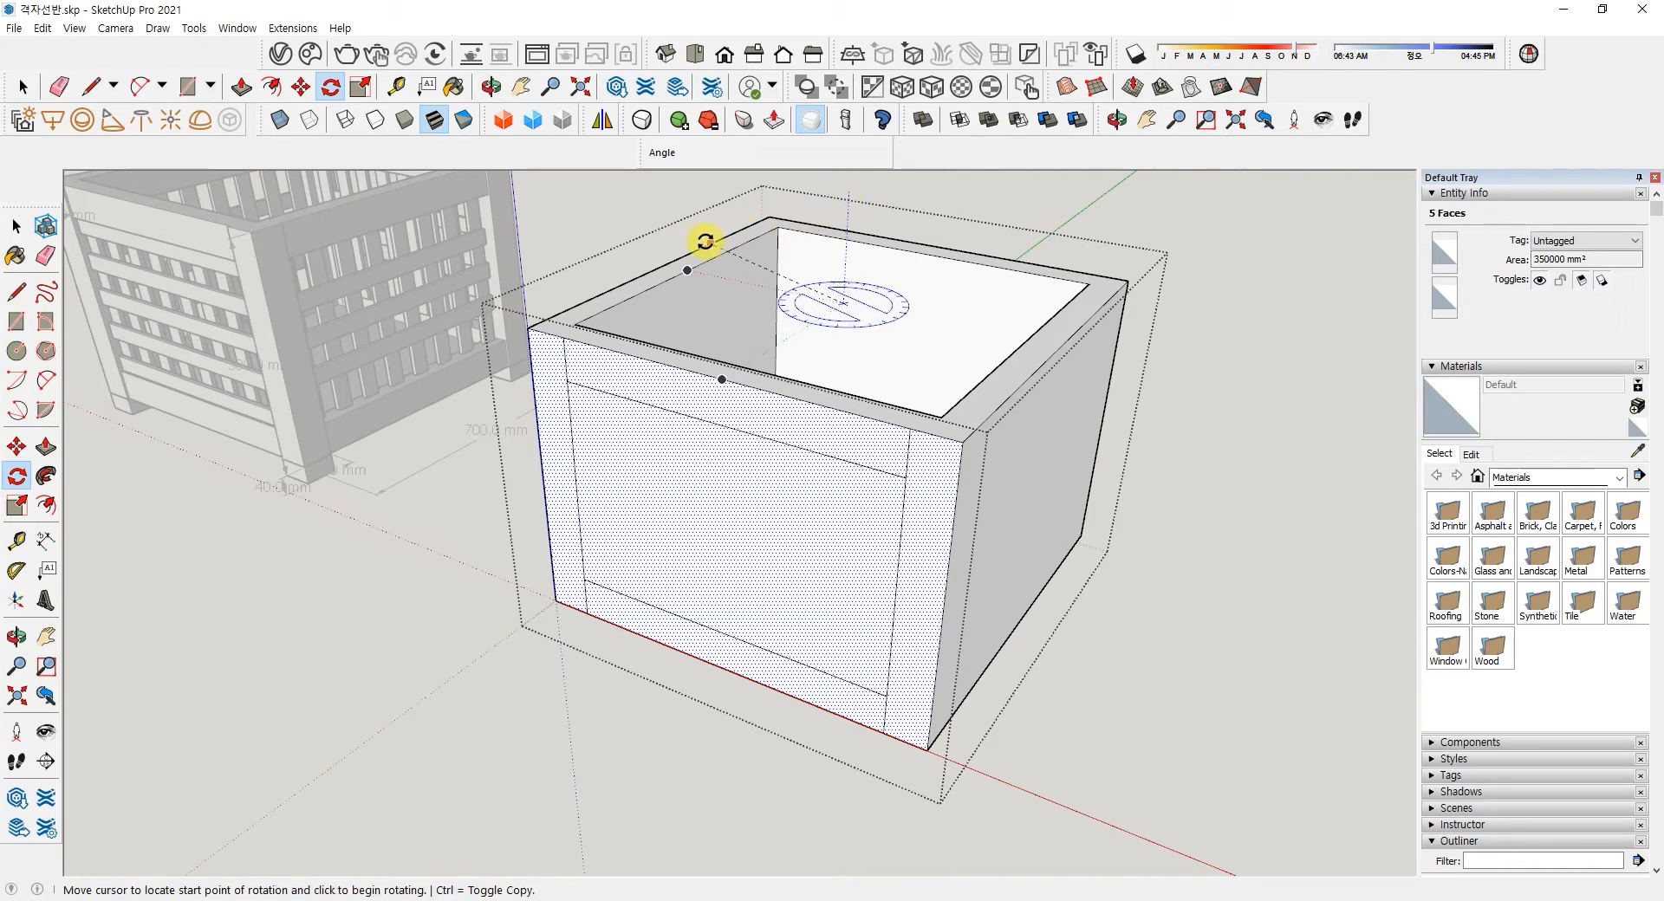
{"action": "left_click", "coordinate": [583, 240]}
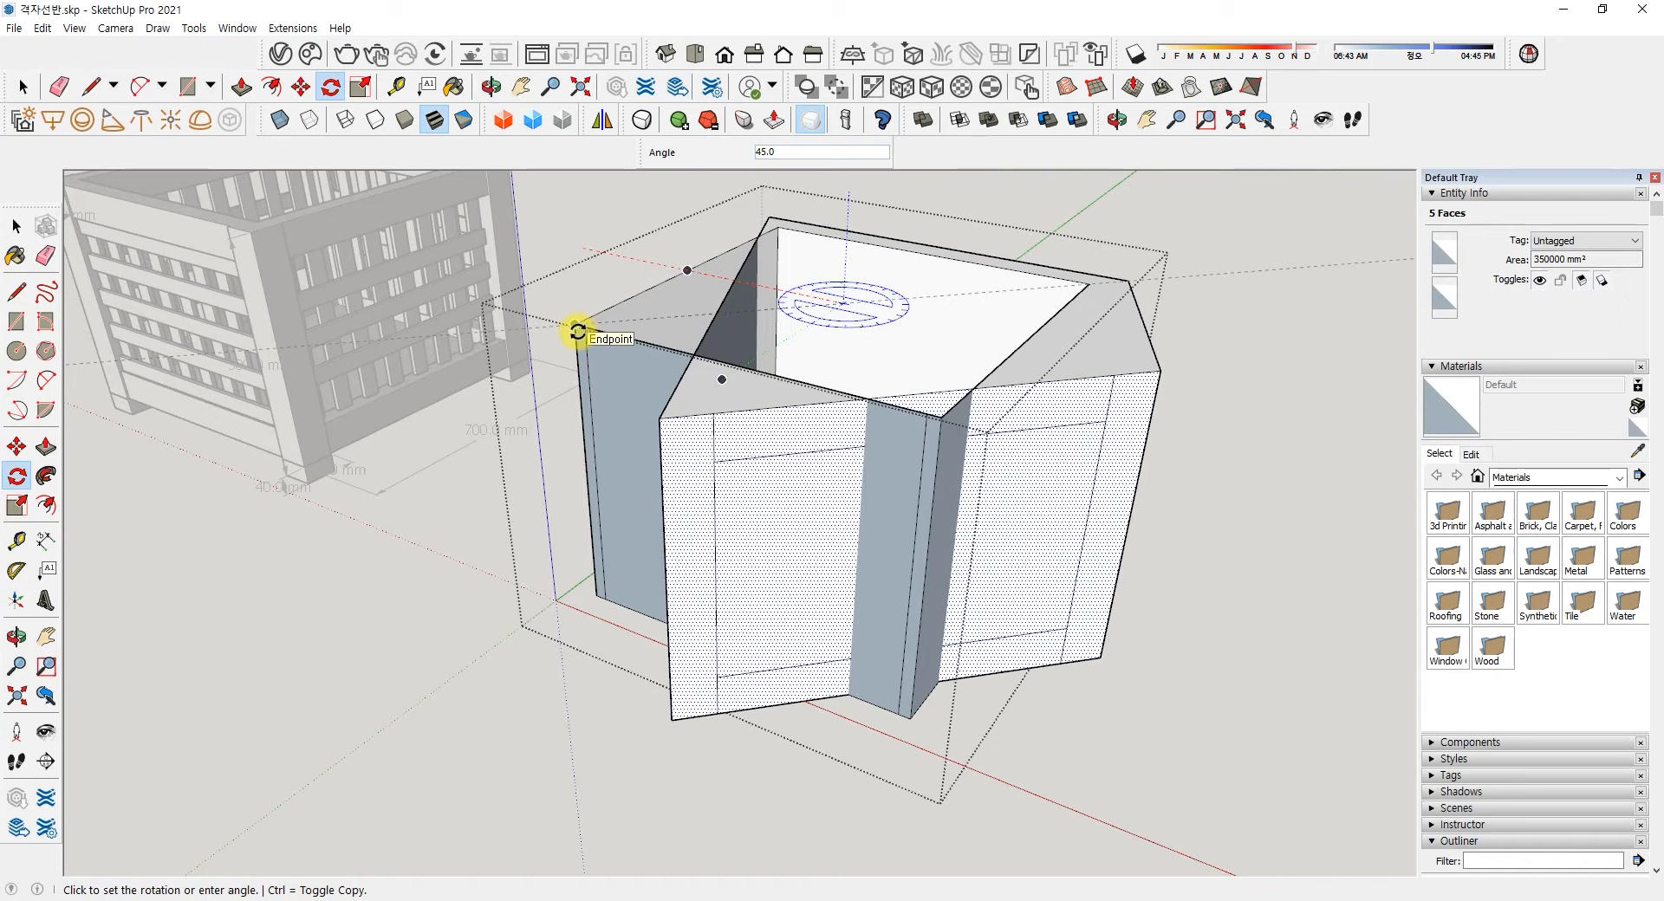
{"action": "key", "text": "ctrl"}
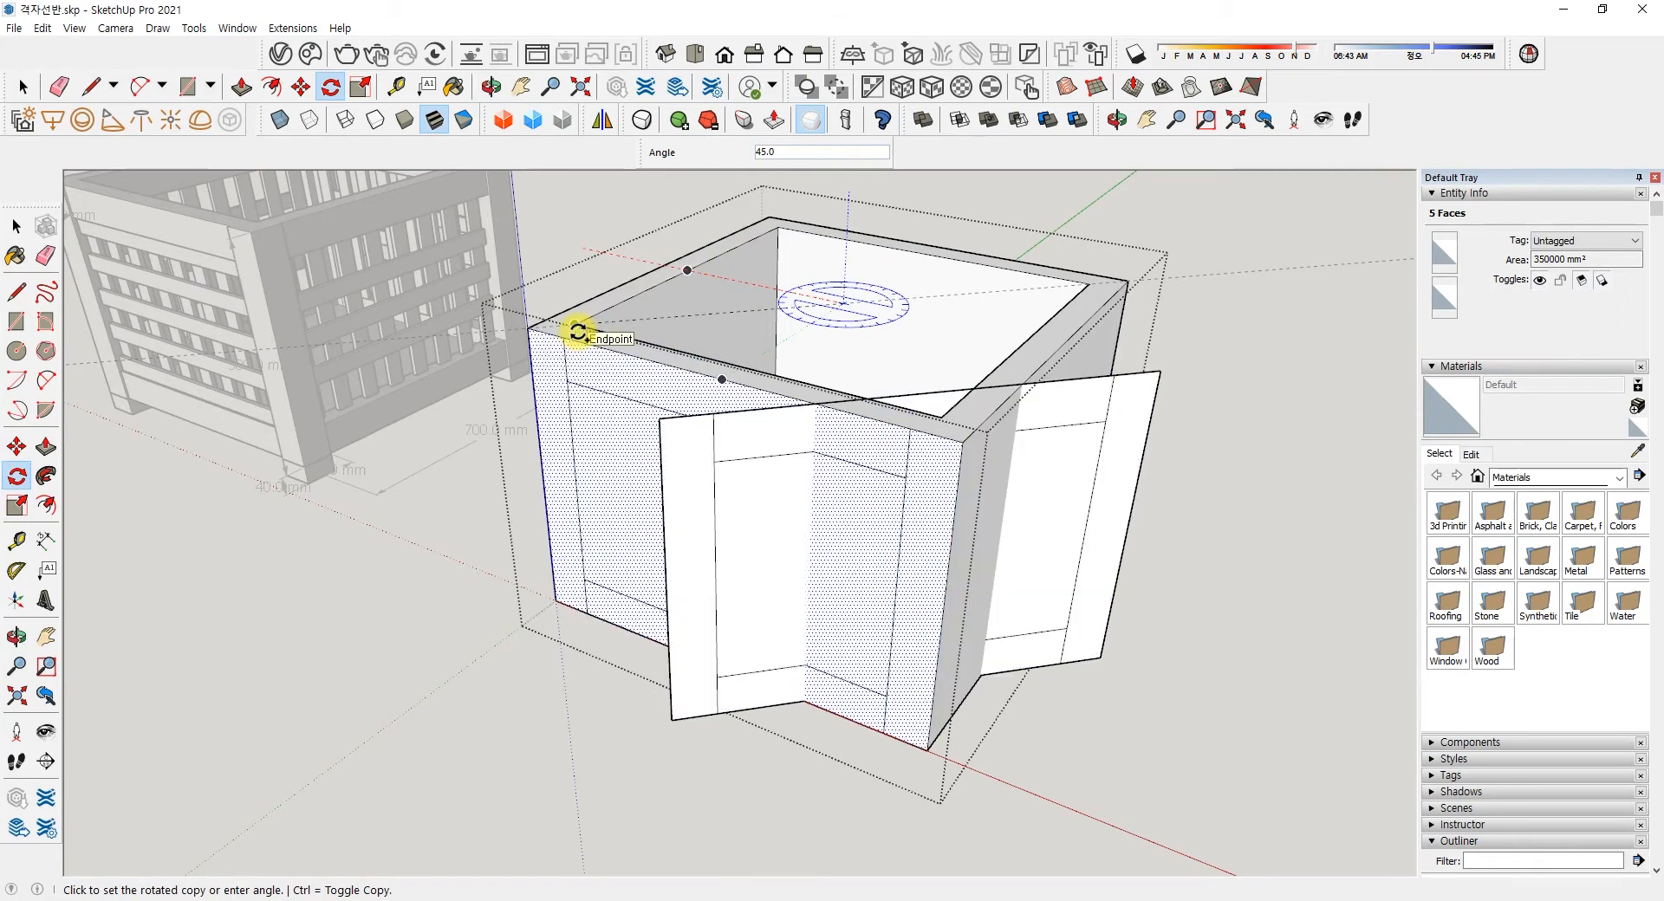
{"action": "left_click", "coordinate": [578, 332]}
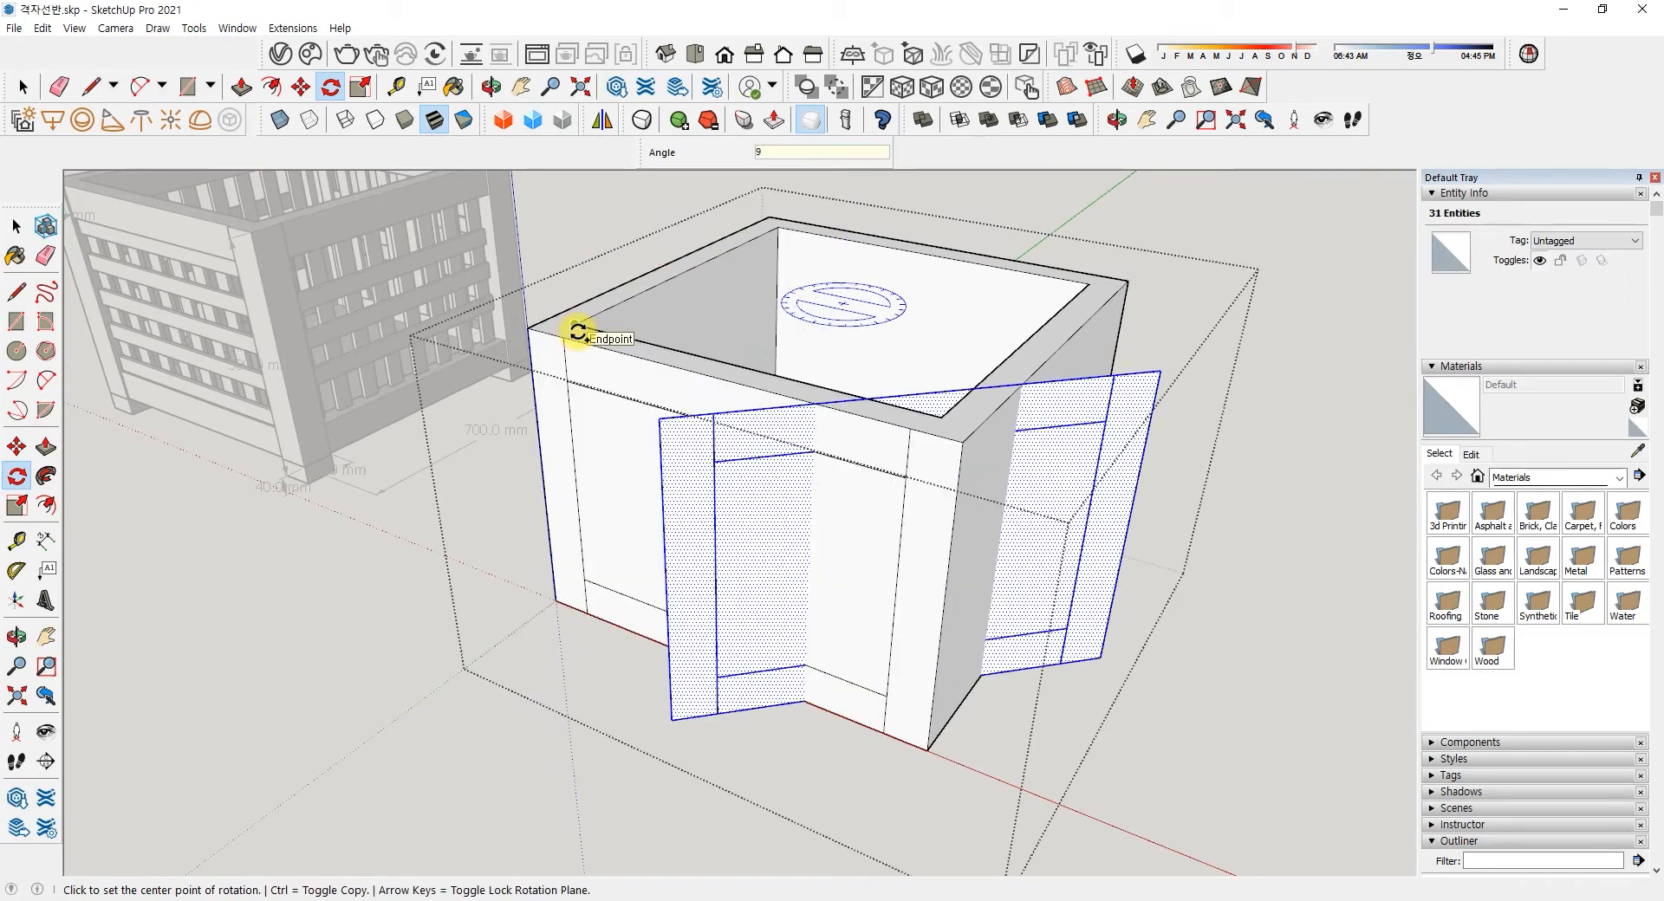
{"action": "key", "text": "Return"}
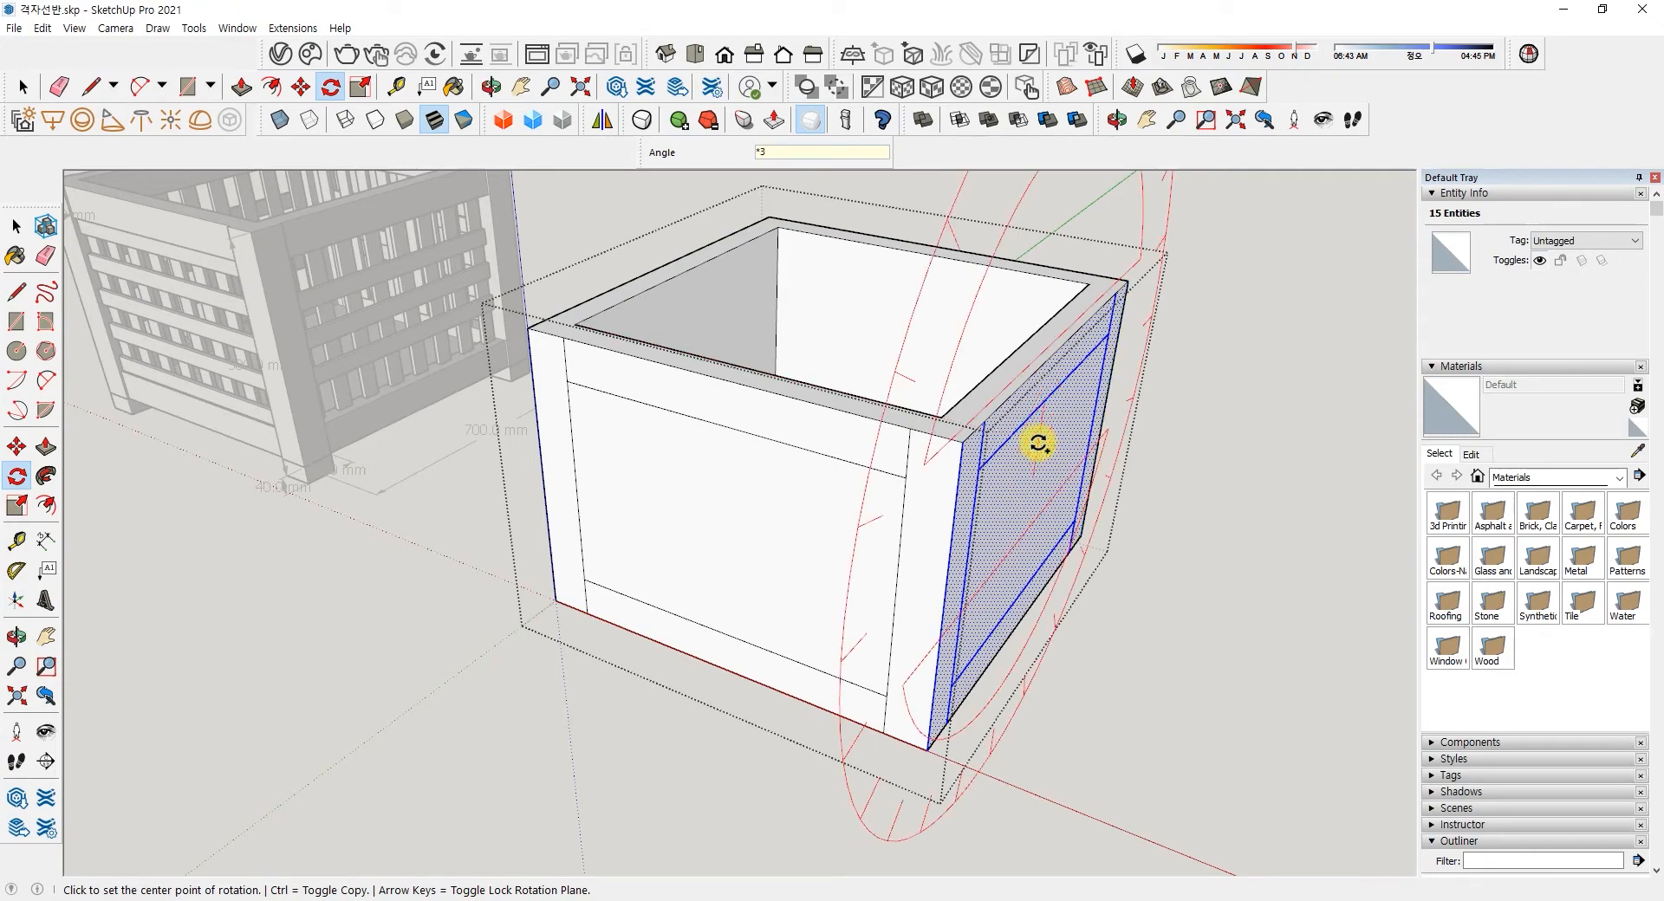
- Try to push the front side's centre panel 50 mm inward and check the wall from inside the box
{"action": "middle_click_drag", "start_coordinate": [810, 532], "coordinate": [869, 555]}
{"action": "key", "text": "space"}
{"action": "left_click", "coordinate": [869, 555]}
{"action": "left_click", "coordinate": [46, 447]}
{"action": "left_click", "coordinate": [841, 519]}
{"action": "left_click", "coordinate": [913, 362]}
{"action": "middle_click_drag", "start_coordinate": [962, 486], "coordinate": [791, 509]}
{"action": "scroll", "coordinate": [784, 506], "scroll_direction": "up", "scroll_amount": 3}
{"action": "scroll", "coordinate": [780, 501], "scroll_direction": "up", "scroll_amount": 1}
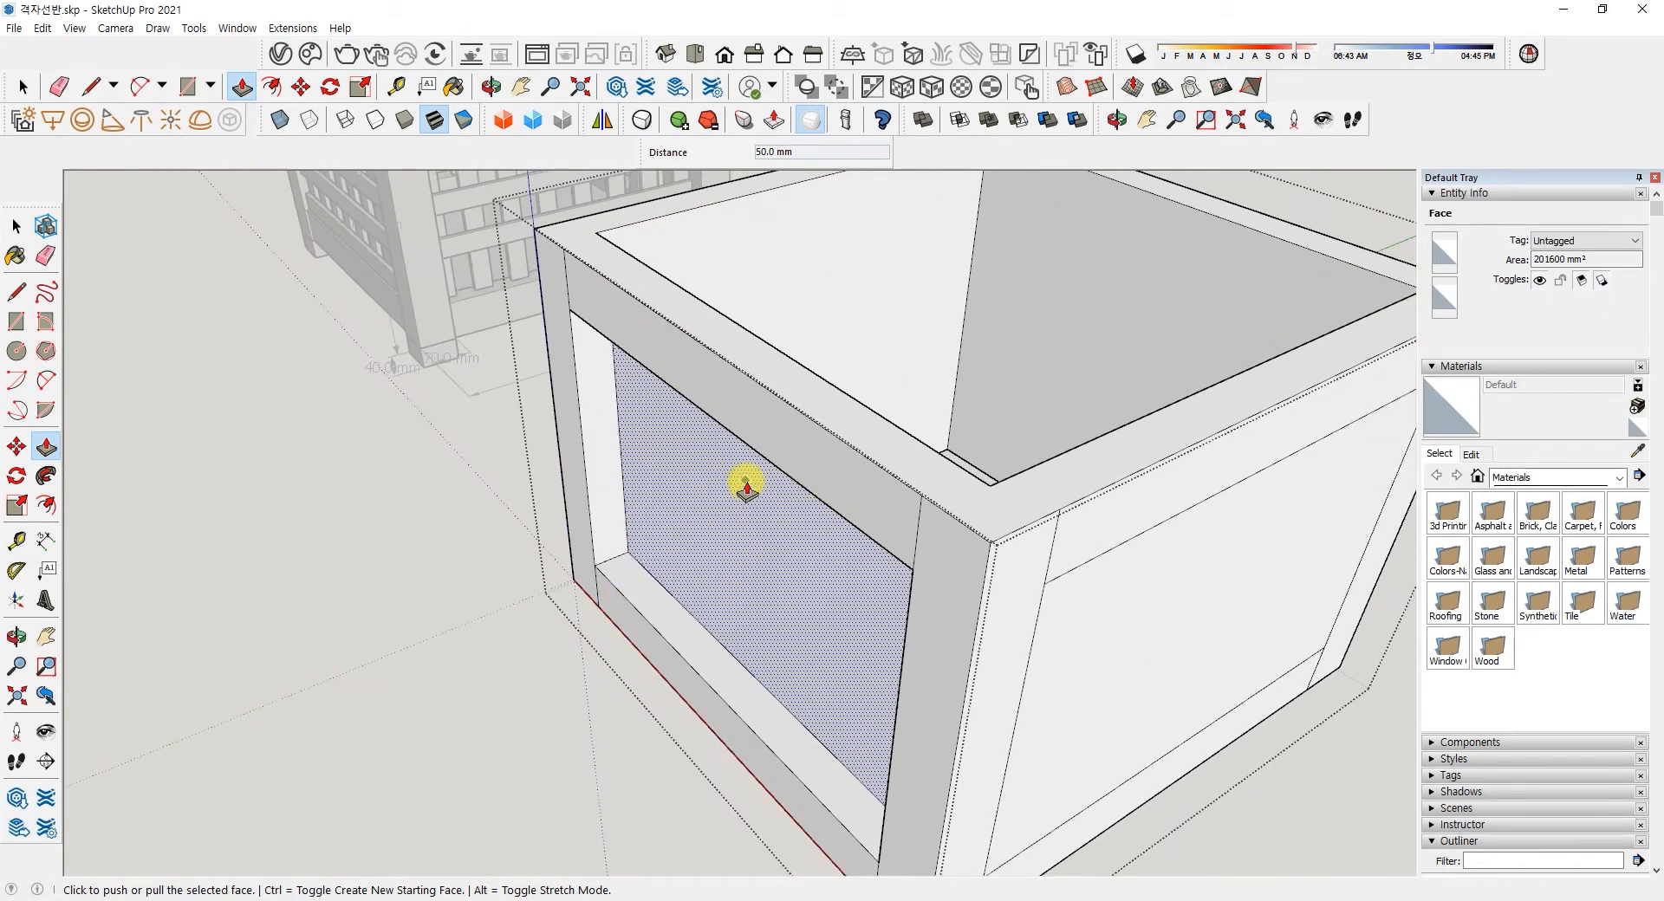
{"action": "middle_click_drag", "start_coordinate": [664, 440], "coordinate": [585, 637]}
{"action": "middle_click_drag", "start_coordinate": [658, 698], "coordinate": [503, 598], "text": "shift"}
{"action": "scroll", "coordinate": [507, 512], "scroll_direction": "up", "scroll_amount": 2}
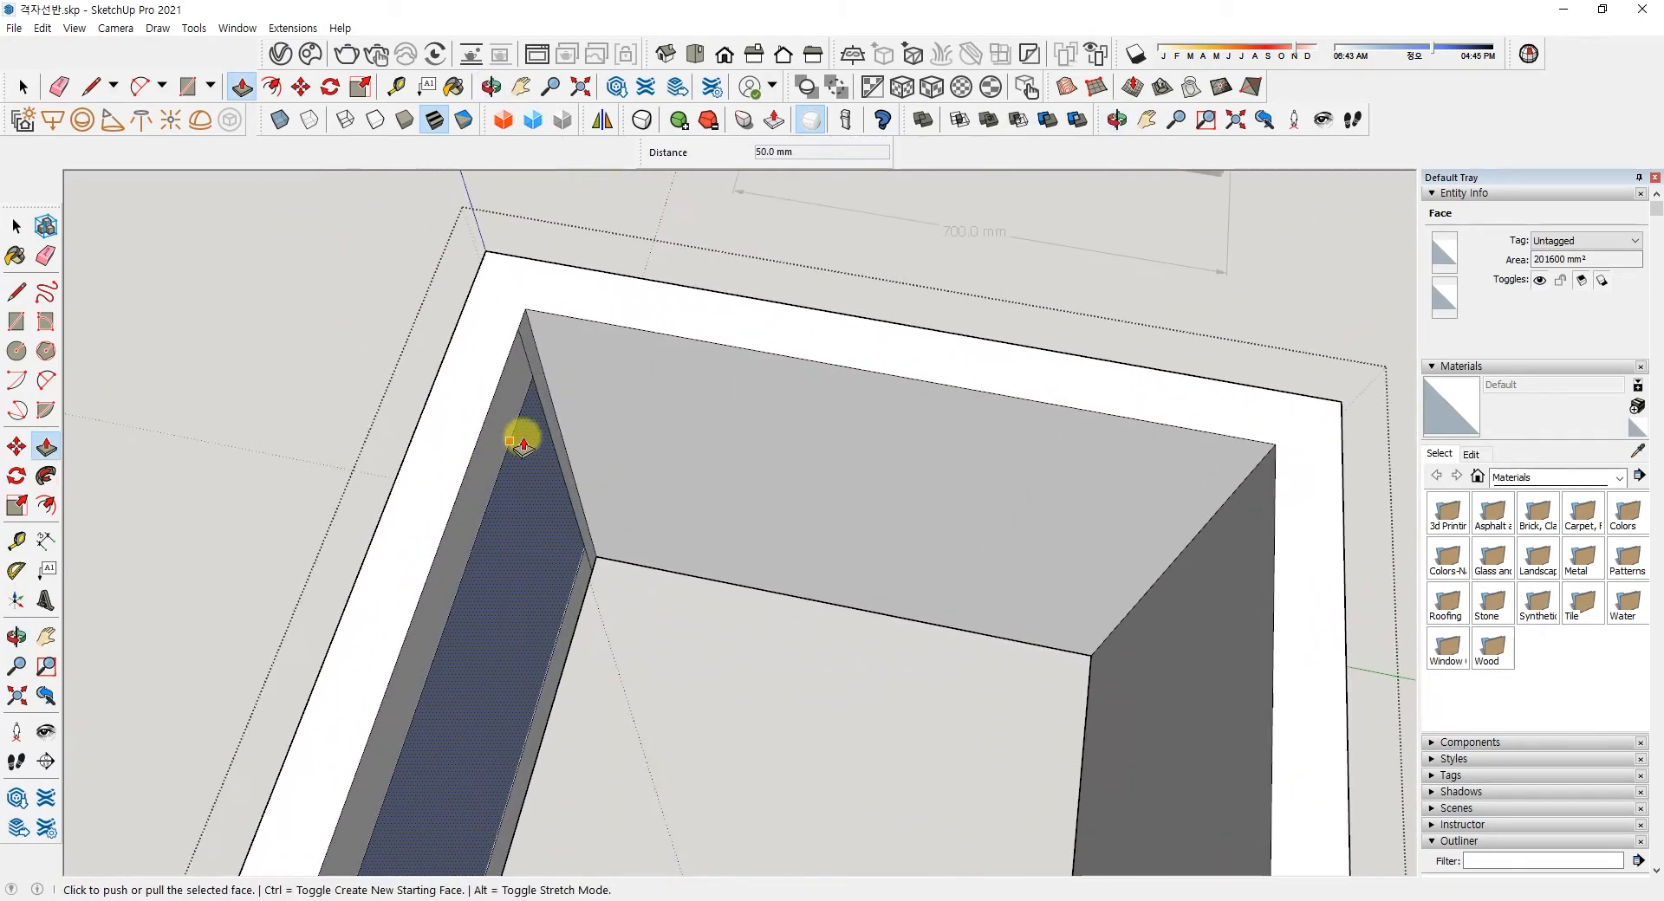
{"action": "scroll", "coordinate": [524, 416], "scroll_direction": "up", "scroll_amount": 2}
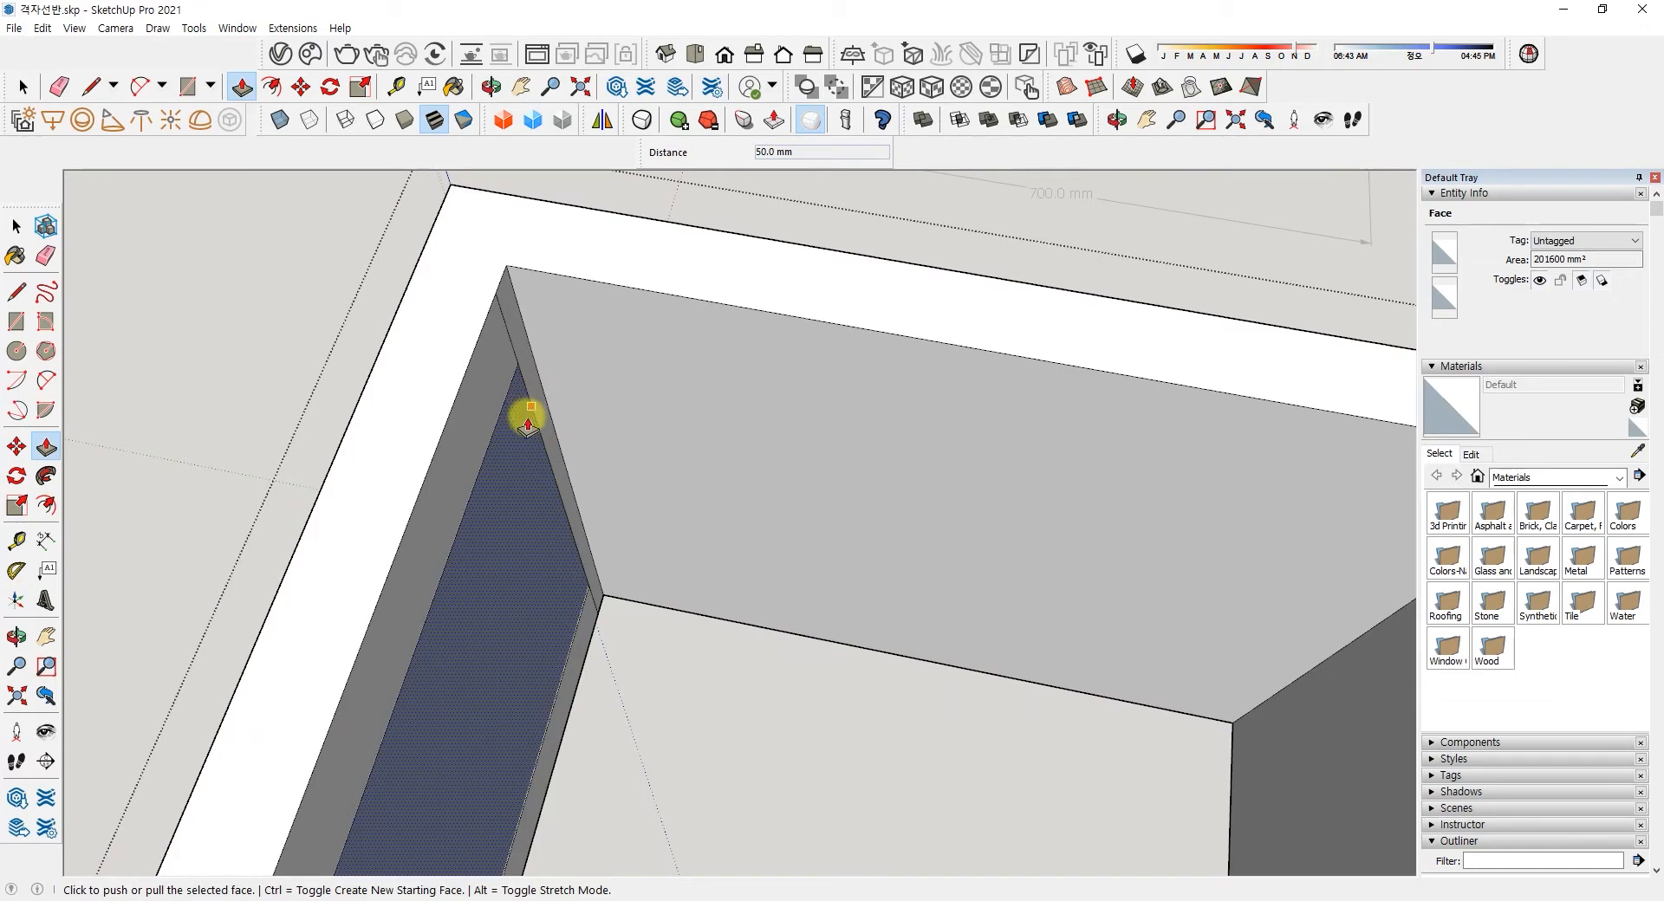
{"action": "left_click", "coordinate": [583, 576]}
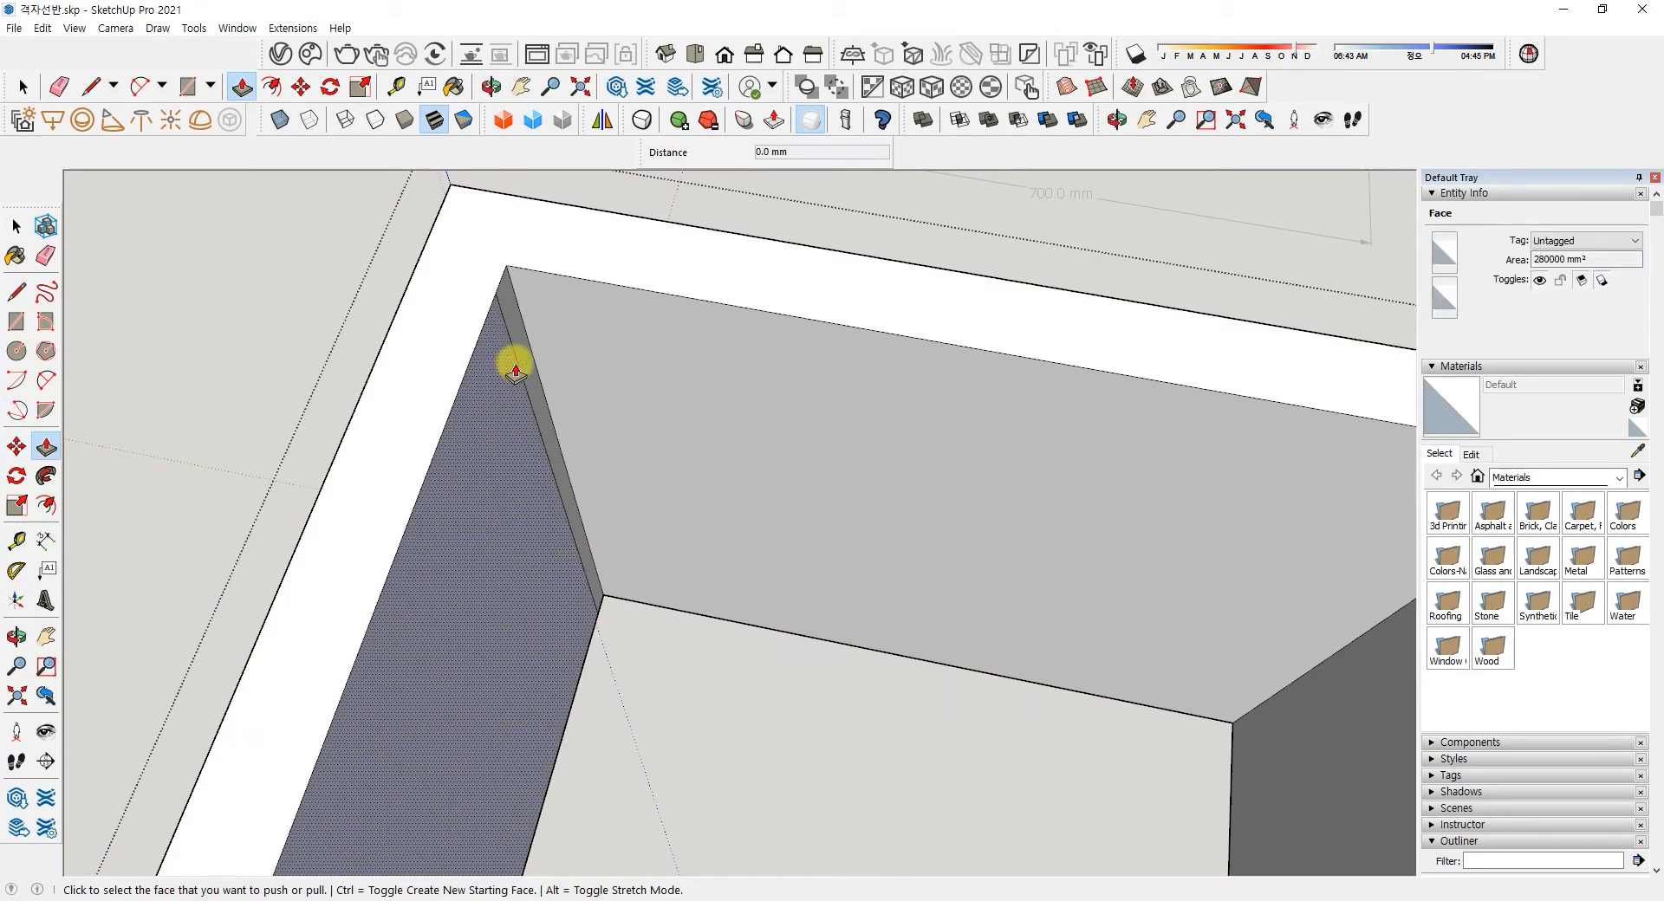
- Push the right side's centre panel inward through the wall thickness to cut an opening between the legs and rails
{"action": "scroll", "coordinate": [570, 468], "scroll_direction": "down", "scroll_amount": 1}
{"action": "scroll", "coordinate": [569, 473], "scroll_direction": "down", "scroll_amount": 2}
{"action": "middle_click_drag", "start_coordinate": [539, 542], "coordinate": [763, 580]}
{"action": "left_click", "coordinate": [982, 679]}
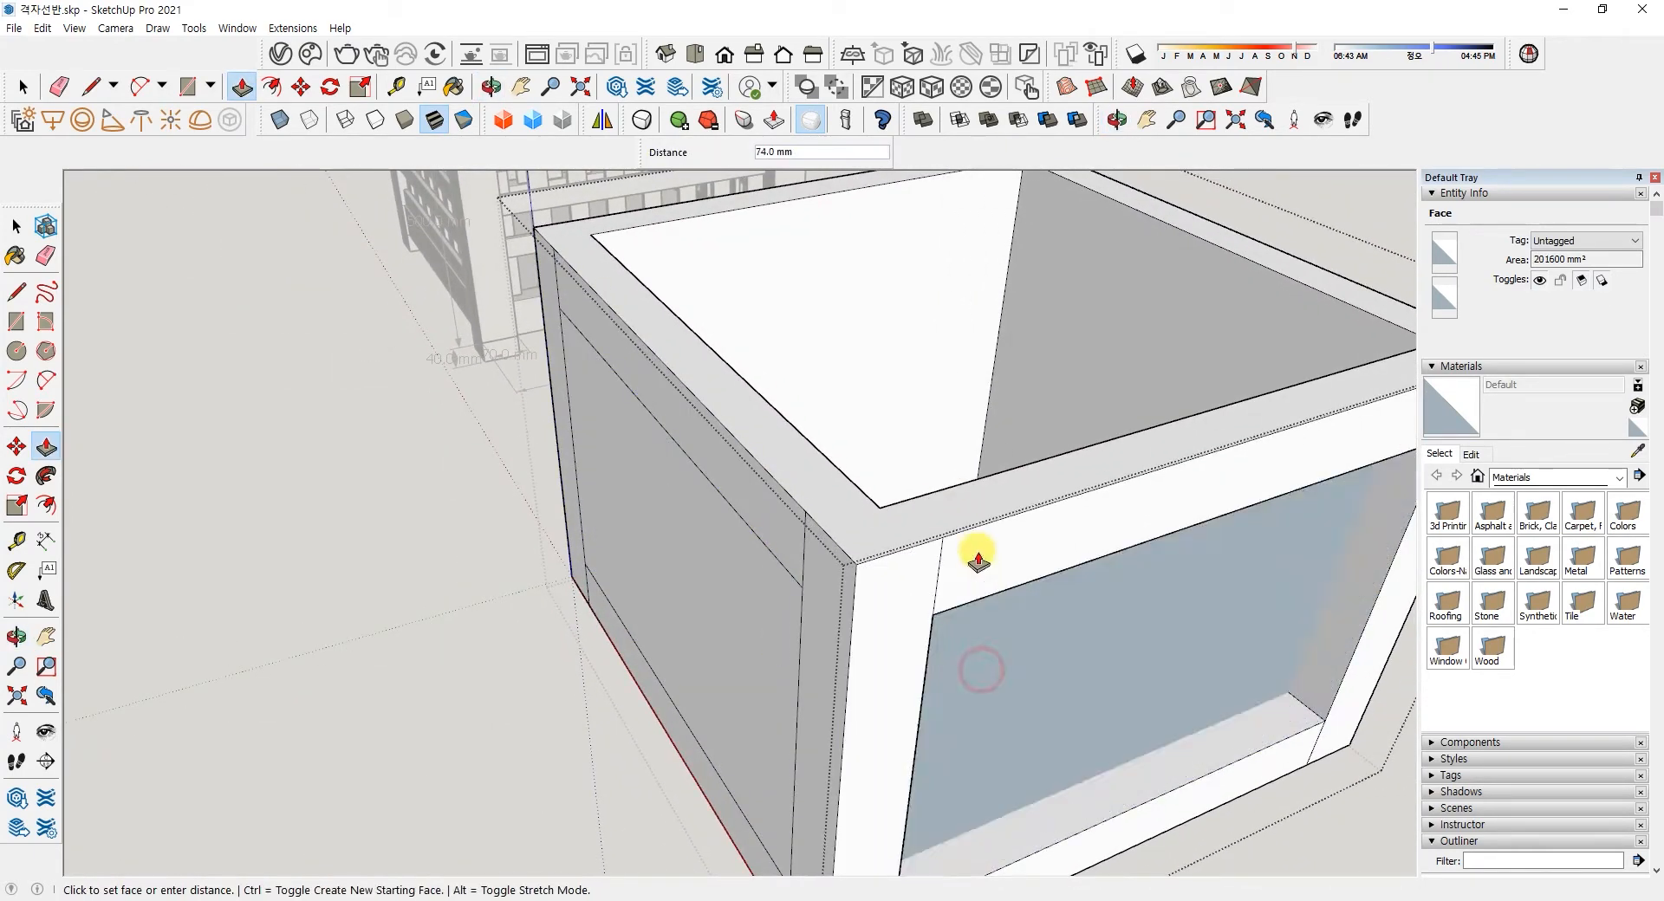
{"action": "left_click", "coordinate": [940, 487]}
- Erase the stray vertical edge near the corner on the inner face of the front wall
{"action": "middle_click_drag", "start_coordinate": [903, 475], "coordinate": [505, 461]}
{"action": "scroll", "coordinate": [486, 407], "scroll_direction": "up", "scroll_amount": 3}
{"action": "key", "text": "space"}
{"action": "left_click", "coordinate": [440, 324]}
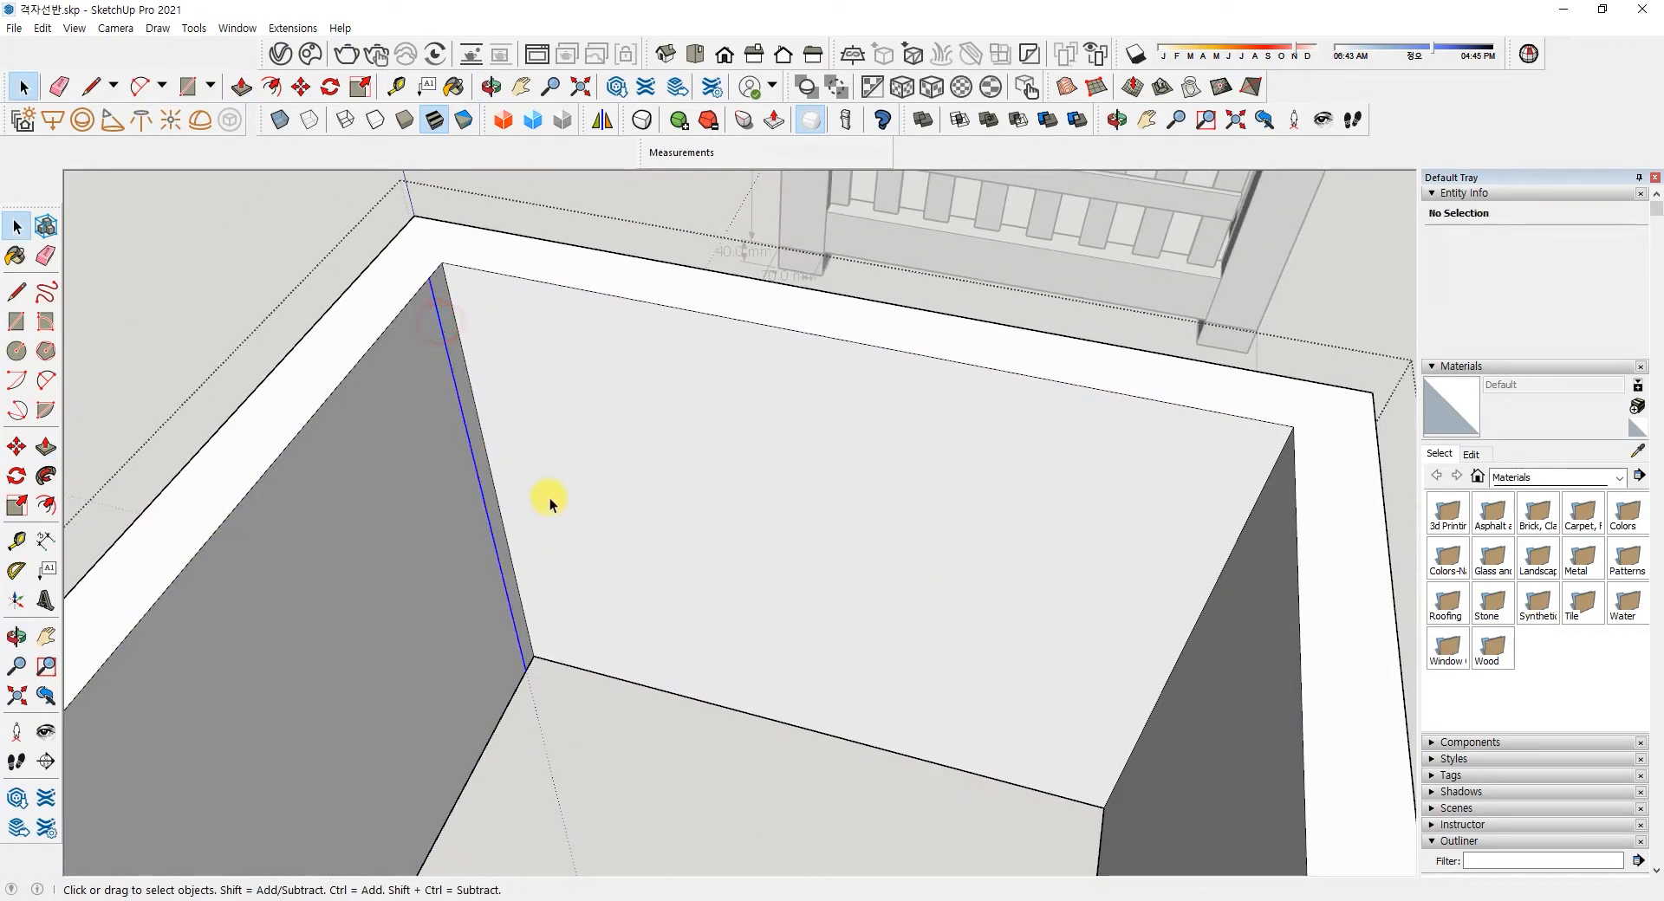
{"action": "scroll", "coordinate": [549, 498], "scroll_direction": "down", "scroll_amount": 2}
{"action": "mouse_move", "coordinate": [550, 497]}
{"action": "middle_mouse_down"}
{"action": "mouse_move", "coordinate": [471, 512]}
{"action": "mouse_move", "coordinate": [445, 616]}
{"action": "mouse_move", "coordinate": [719, 614]}
{"action": "mouse_move", "coordinate": [672, 617]}
{"action": "mouse_move", "coordinate": [743, 550]}
{"action": "middle_mouse_up"}
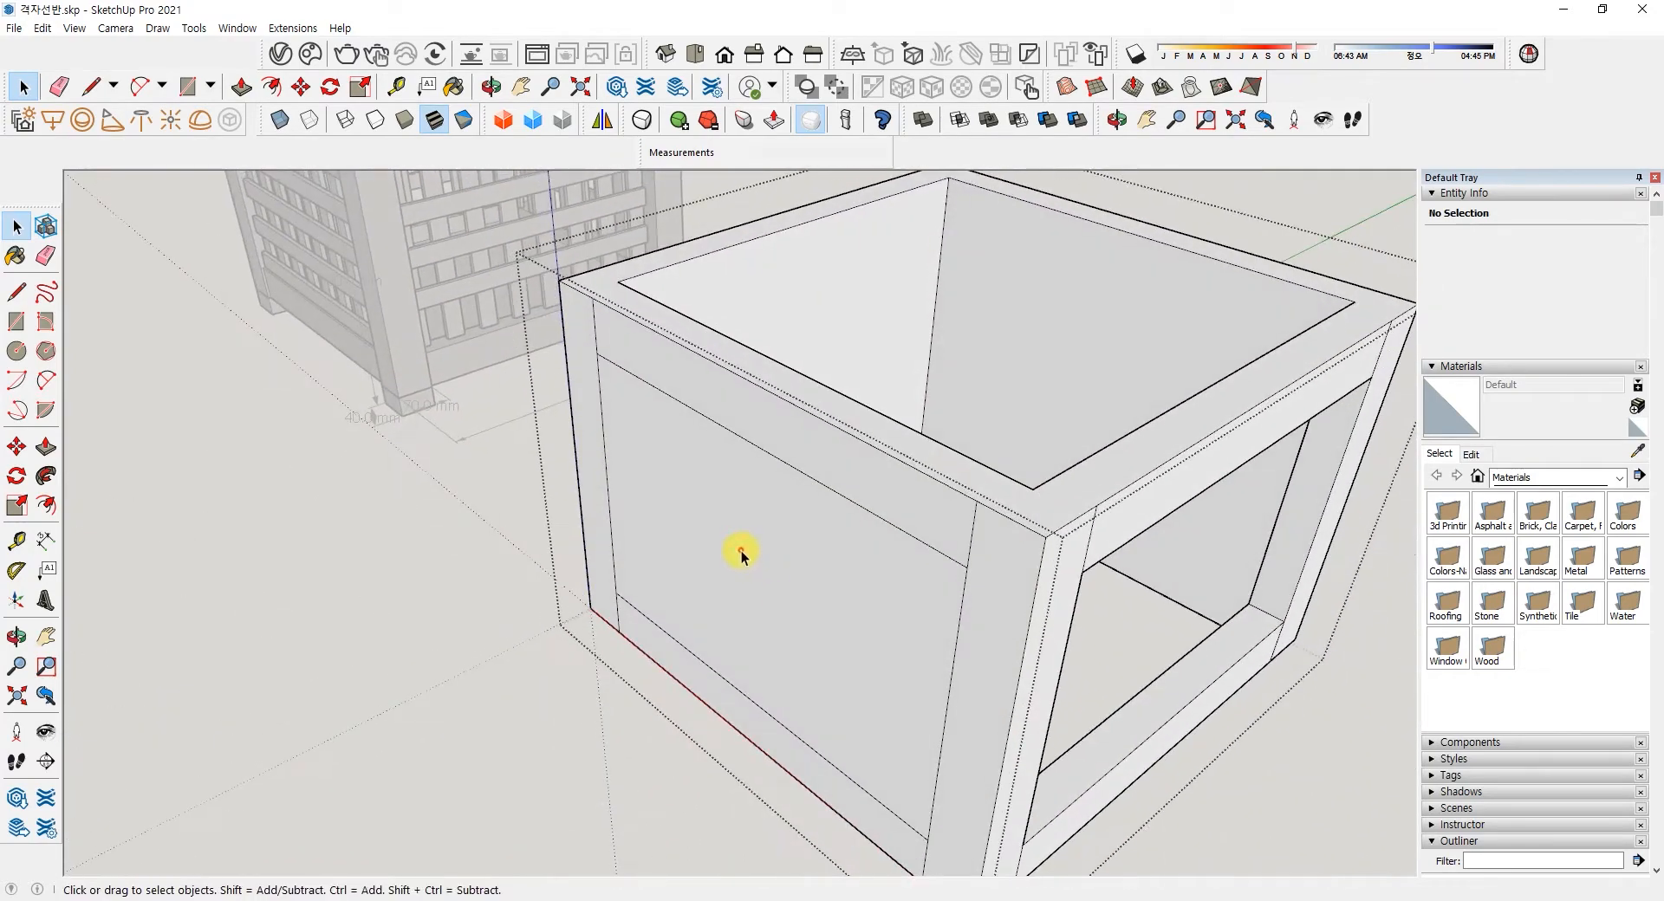
- Push the front side's centre panel inward through the wall thickness to open the front frame
{"action": "left_click", "coordinate": [742, 549]}
{"action": "left_click", "coordinate": [48, 449]}
{"action": "left_click", "coordinate": [693, 551]}
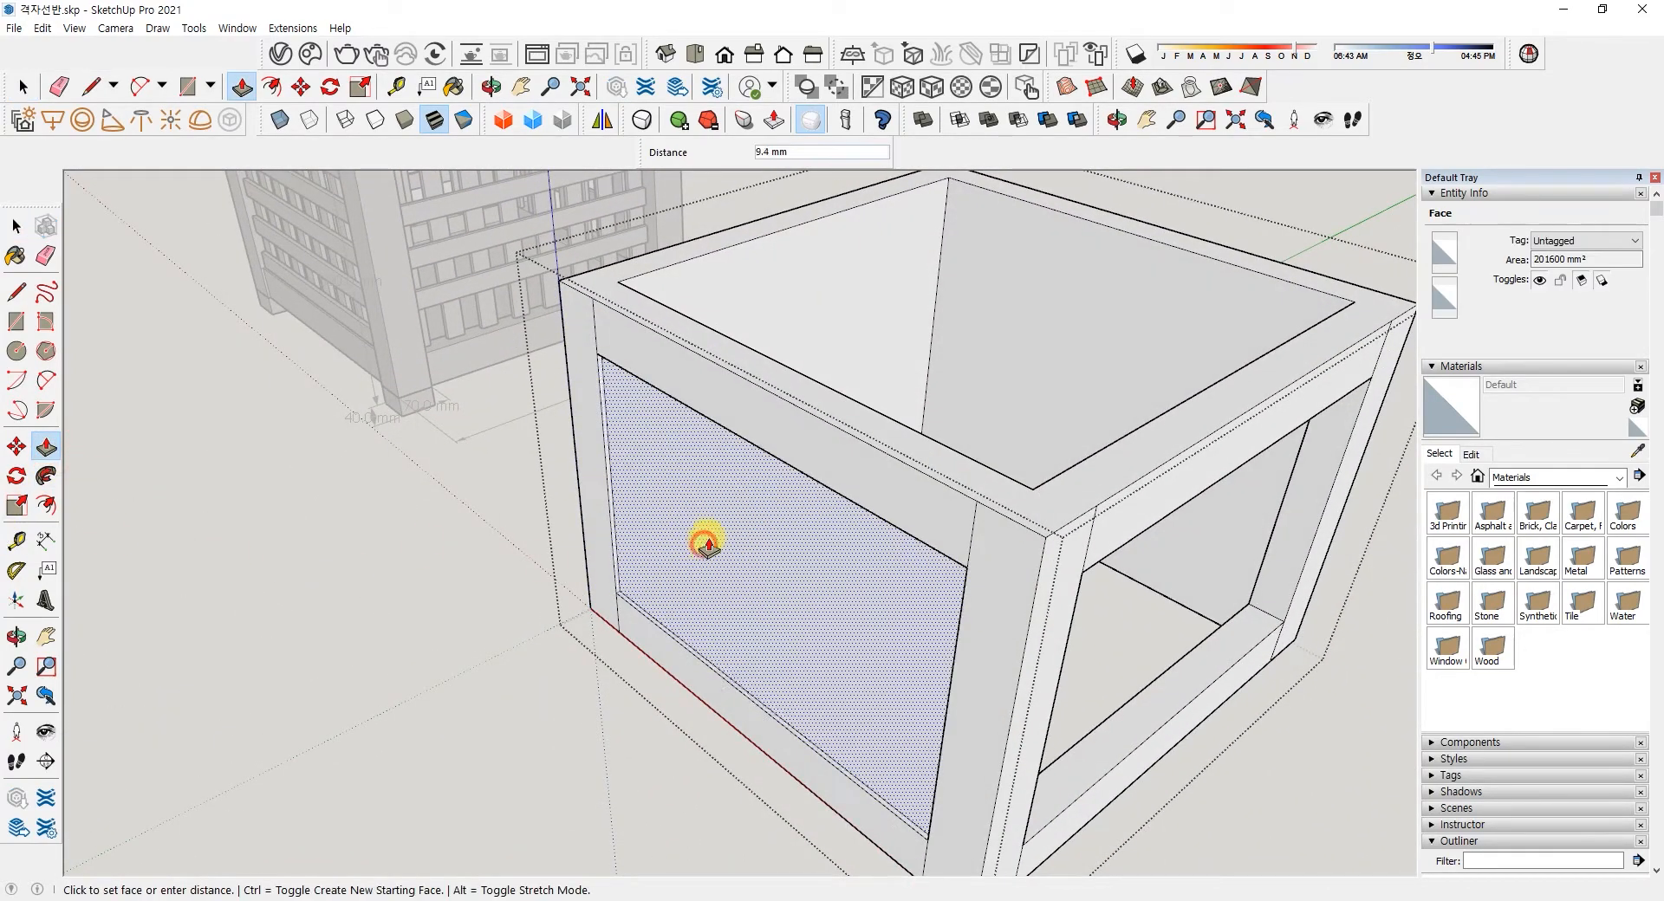
{"action": "left_click", "coordinate": [785, 373]}
- Repeat the same push on the centre panels of the two remaining sides so all four frames are open
{"action": "mouse_move", "coordinate": [850, 475]}
{"action": "middle_mouse_down"}
{"action": "mouse_move", "coordinate": [553, 586]}
{"action": "mouse_move", "coordinate": [583, 491]}
{"action": "mouse_move", "coordinate": [754, 500]}
{"action": "mouse_move", "coordinate": [638, 476]}
{"action": "mouse_move", "coordinate": [584, 494]}
{"action": "mouse_move", "coordinate": [751, 564]}
{"action": "mouse_move", "coordinate": [639, 544]}
{"action": "mouse_move", "coordinate": [717, 486]}
{"action": "mouse_move", "coordinate": [464, 486]}
{"action": "mouse_move", "coordinate": [616, 689]}
{"action": "middle_mouse_up"}
{"action": "double_click", "coordinate": [638, 544]}
{"action": "scroll", "coordinate": [695, 527], "scroll_direction": "up", "scroll_amount": 3}
{"action": "double_click", "coordinate": [695, 456]}
{"action": "middle_click_drag", "start_coordinate": [639, 611], "coordinate": [899, 702]}
{"action": "key", "text": "space"}
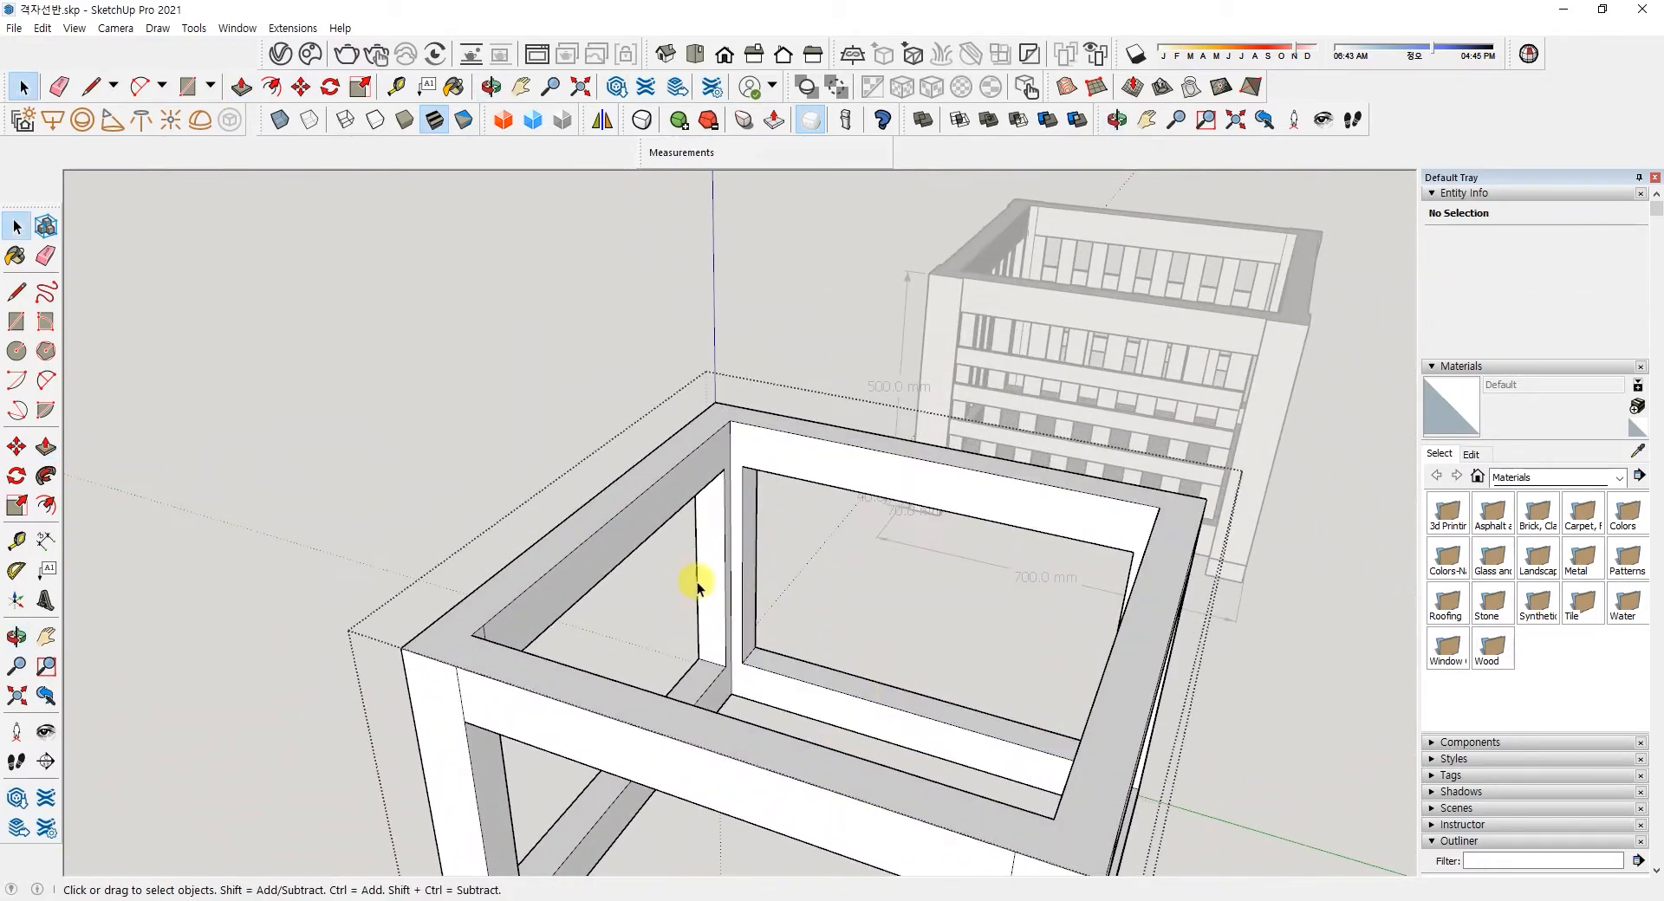
- Leave the box group and dimension the height of the top horizontal slat on the finished reference table
{"action": "middle_click_drag", "start_coordinate": [511, 501], "coordinate": [396, 322]}
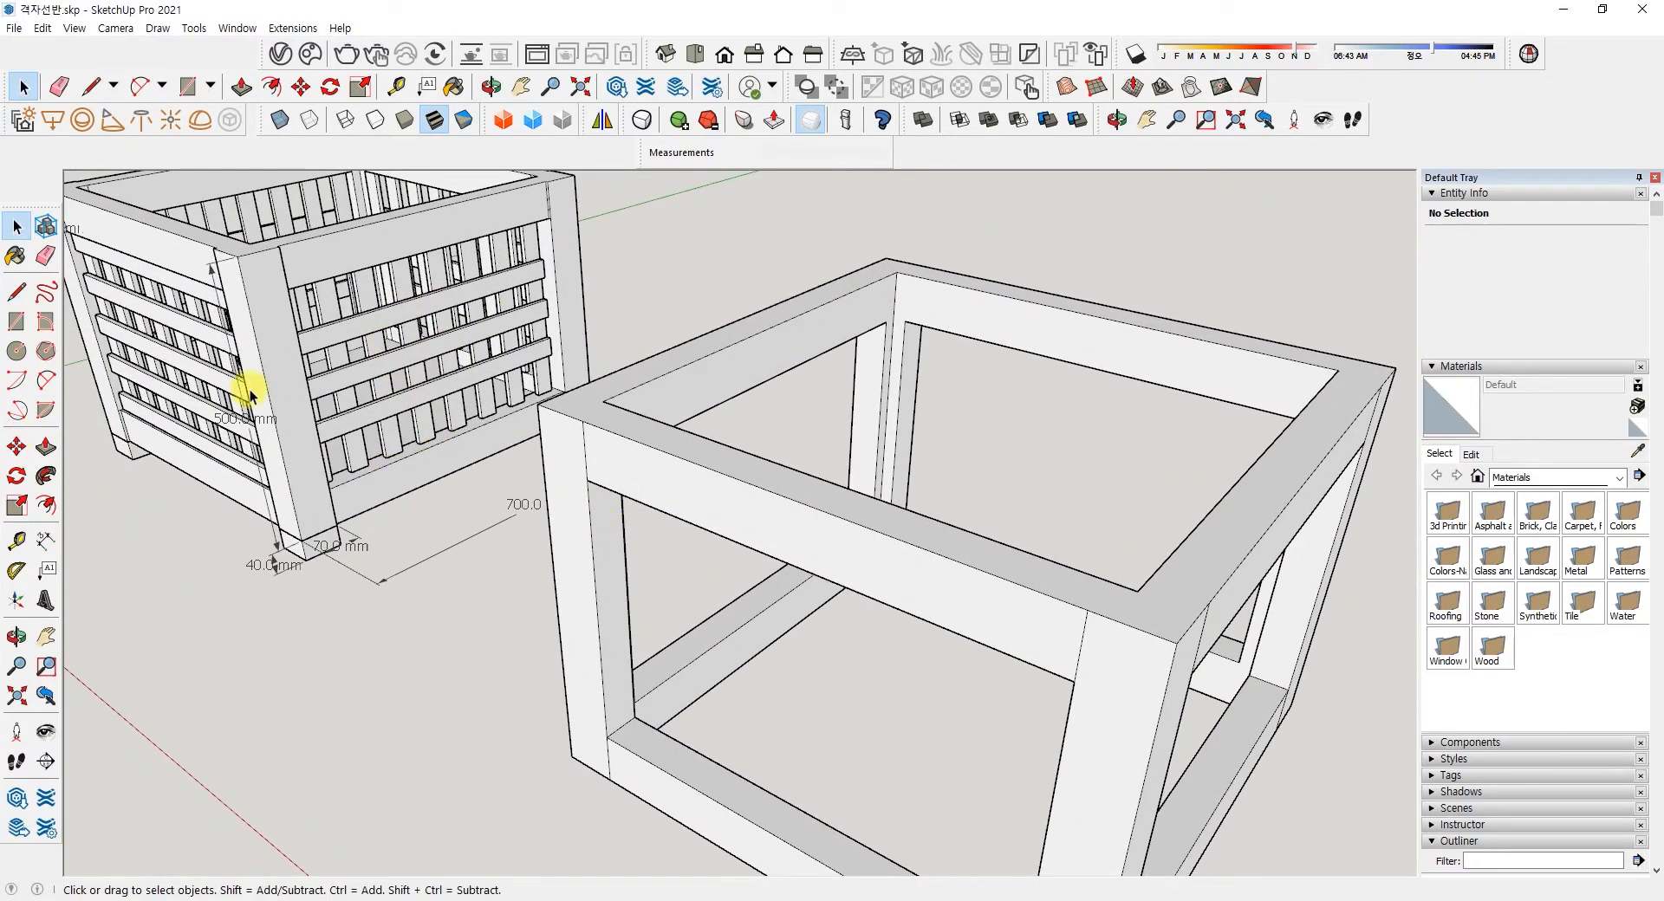
{"action": "scroll", "coordinate": [297, 439], "scroll_direction": "up", "scroll_amount": 6}
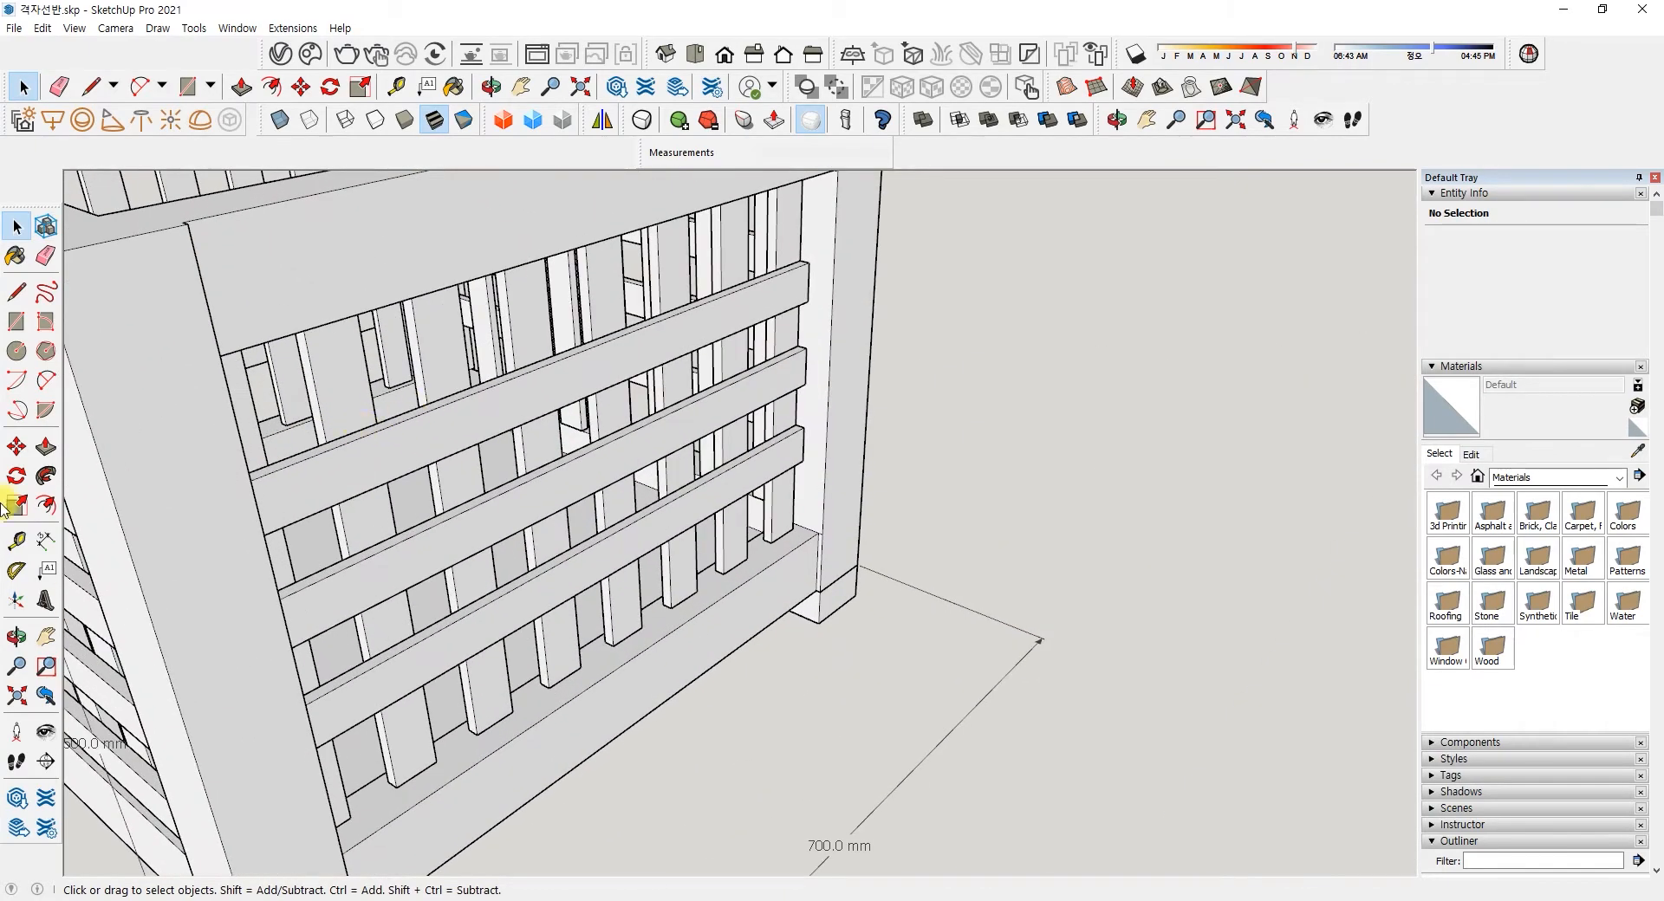
{"action": "left_click", "coordinate": [45, 541]}
{"action": "scroll", "coordinate": [727, 307], "scroll_direction": "up", "scroll_amount": 5}
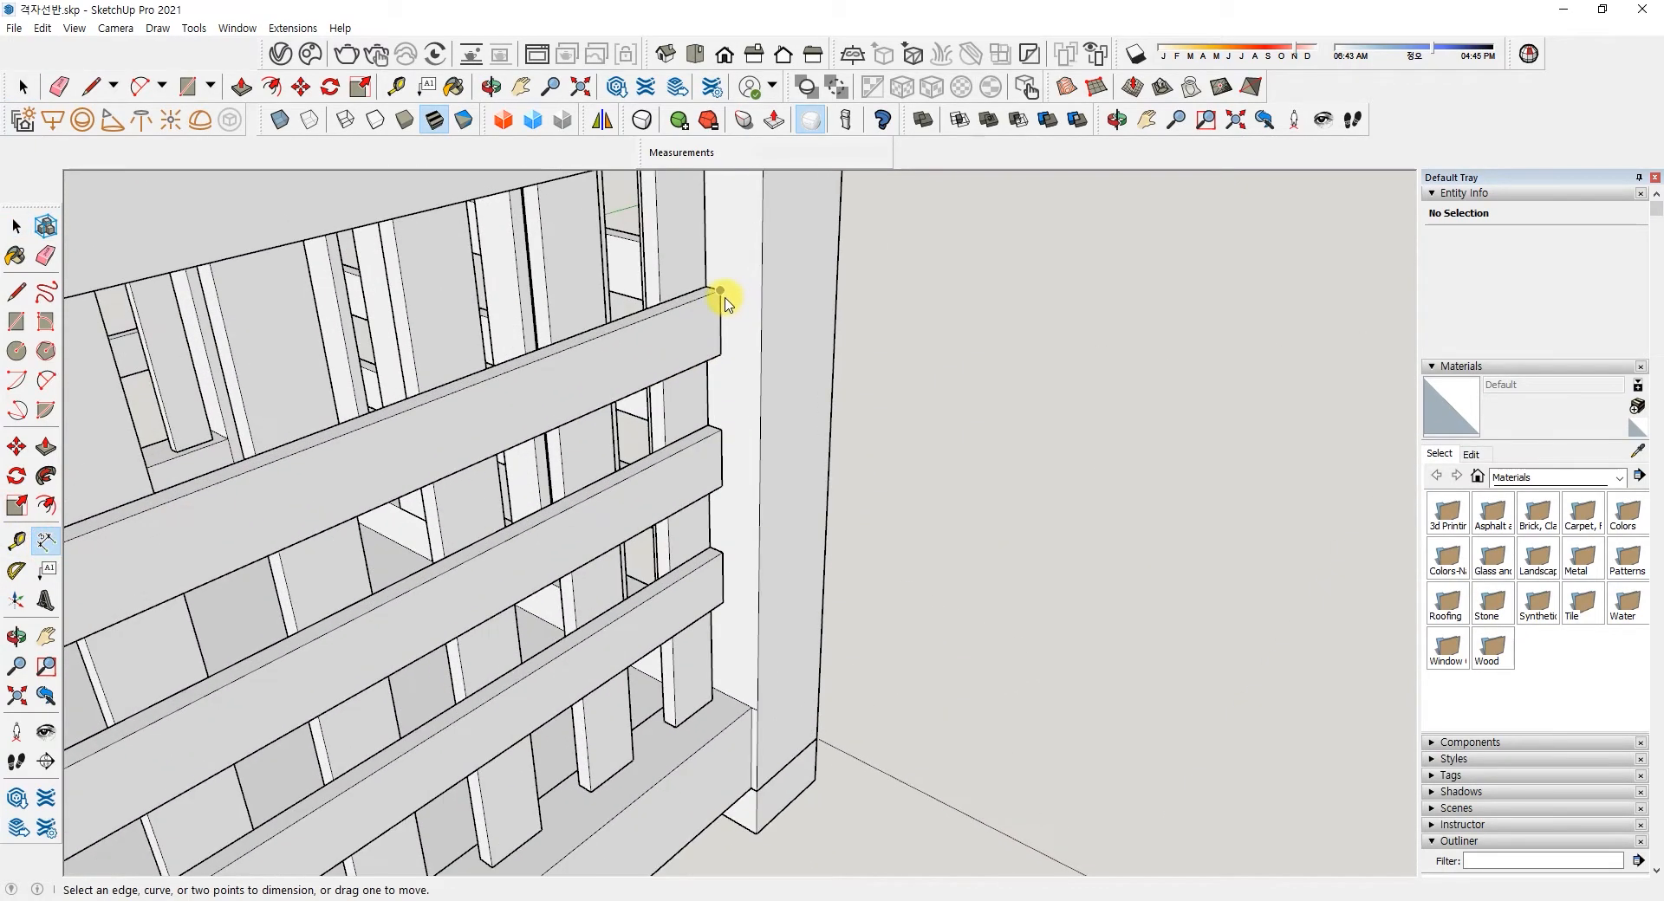
{"action": "left_click", "coordinate": [721, 355]}
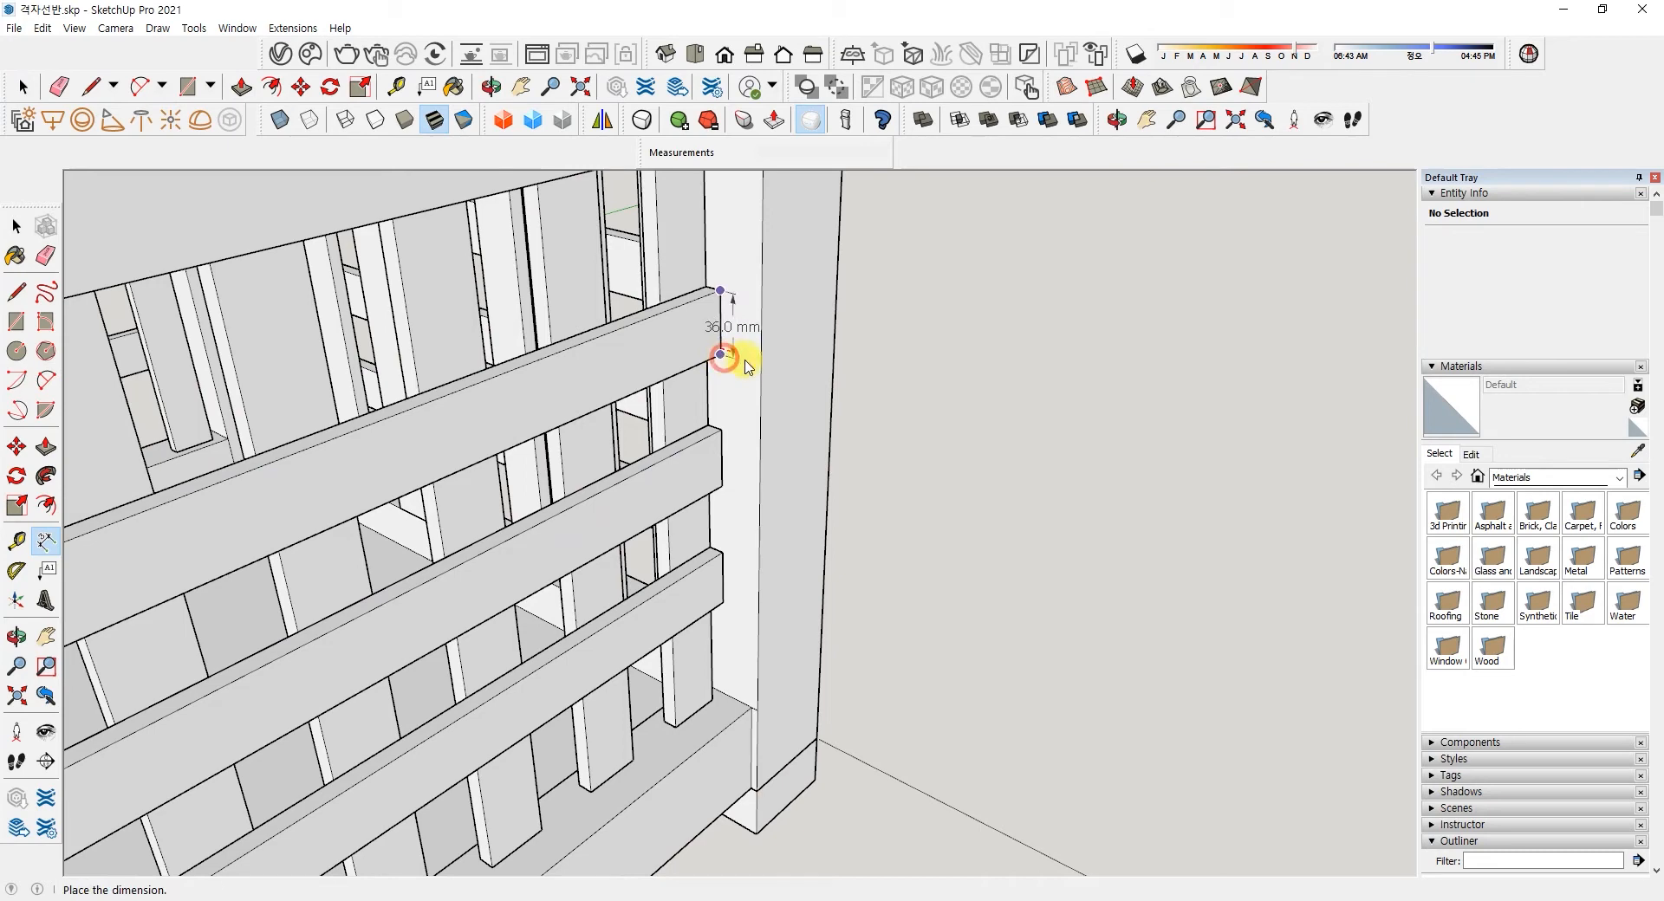
{"action": "left_click", "coordinate": [743, 357]}
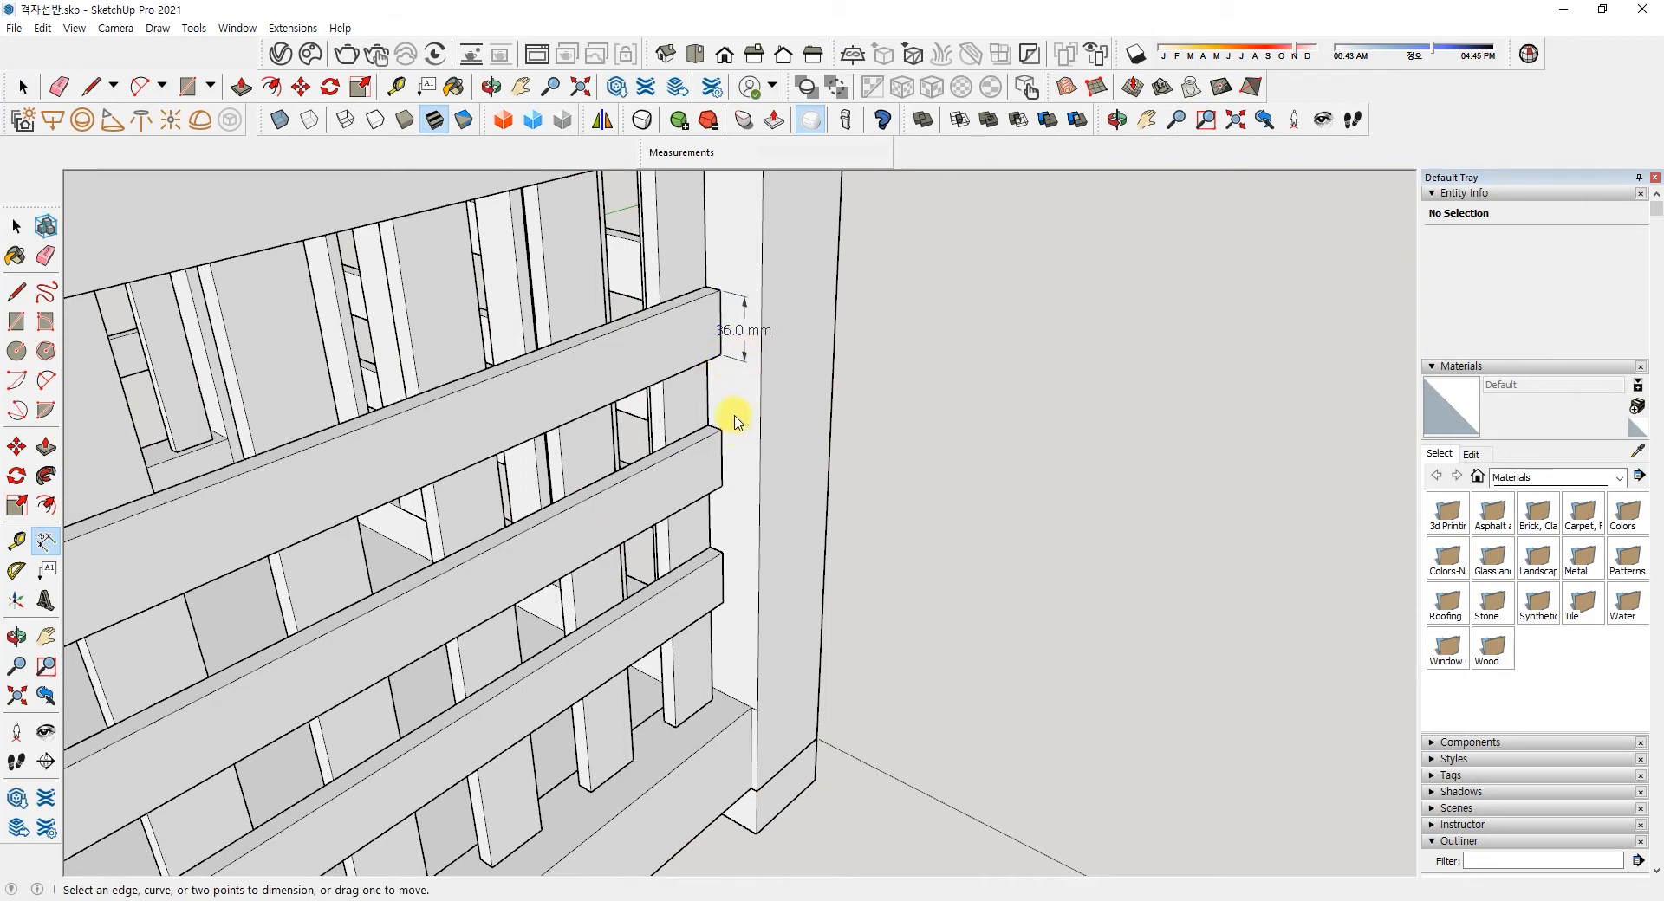
- Dimension the thickness of the reference table's top horizontal slat at its end
{"action": "scroll", "coordinate": [712, 270], "scroll_direction": "up", "scroll_amount": 2}
{"action": "left_click", "coordinate": [704, 297]}
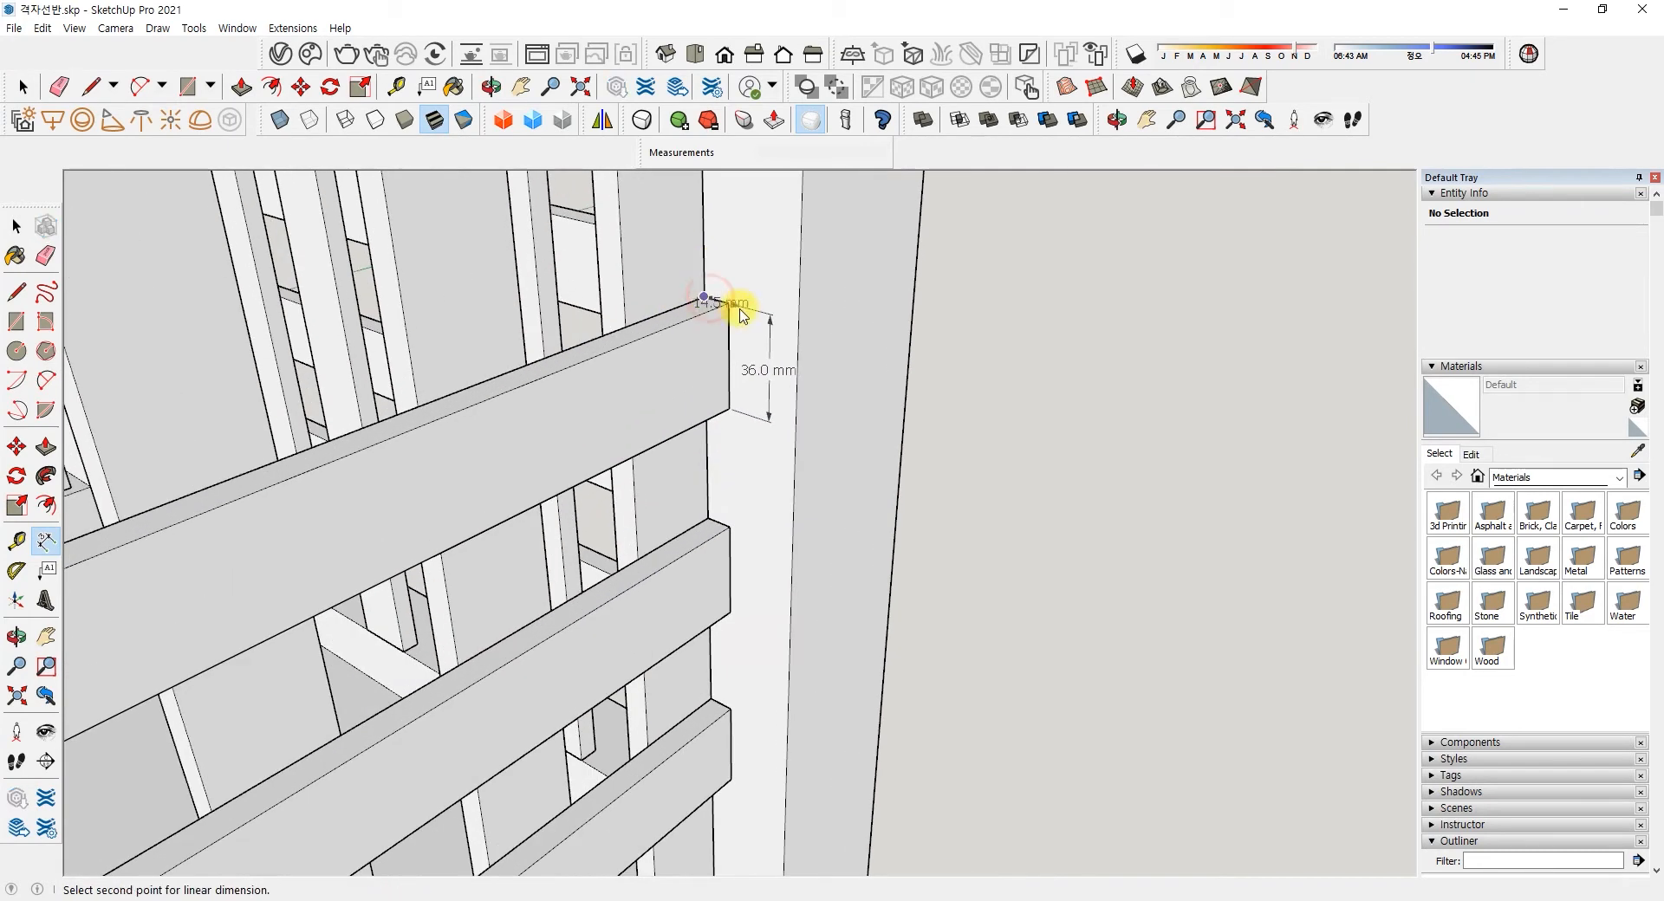
{"action": "left_click", "coordinate": [729, 305]}
{"action": "left_click", "coordinate": [730, 265]}
{"action": "scroll", "coordinate": [728, 260], "scroll_direction": "up", "scroll_amount": 4}
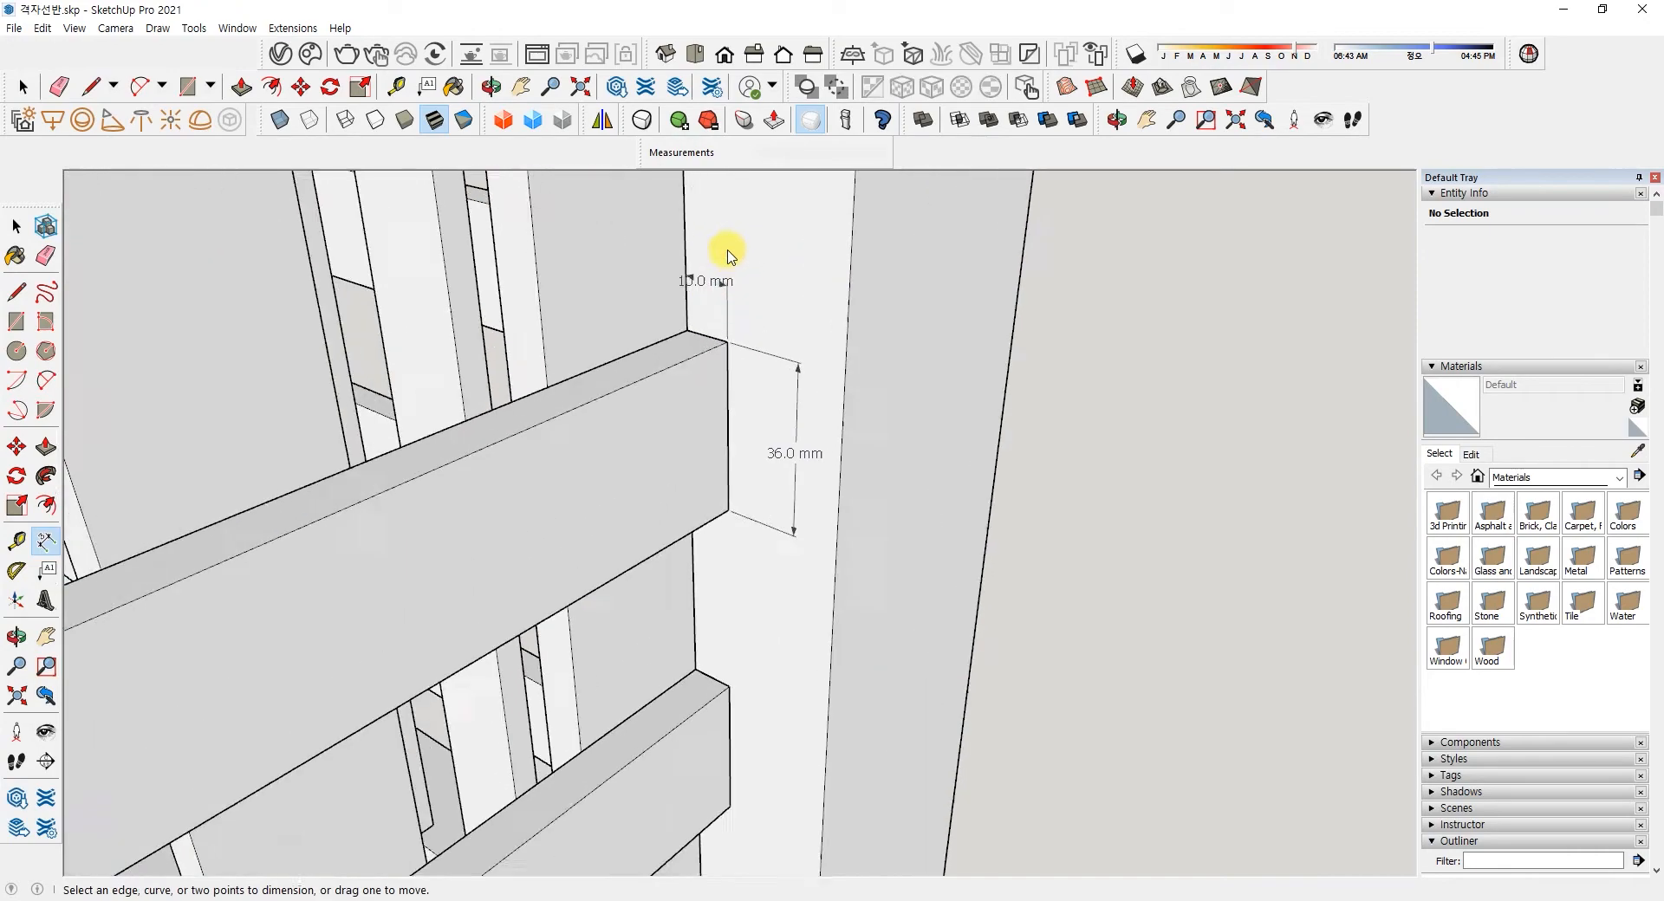
{"action": "scroll", "coordinate": [728, 256], "scroll_direction": "up", "scroll_amount": 2}
- Draw a 36 x 500 mm rectangle from the upper corner of the new frame's right-side opening, beneath the top rail
{"action": "scroll", "coordinate": [728, 256], "scroll_direction": "down", "scroll_amount": 8}
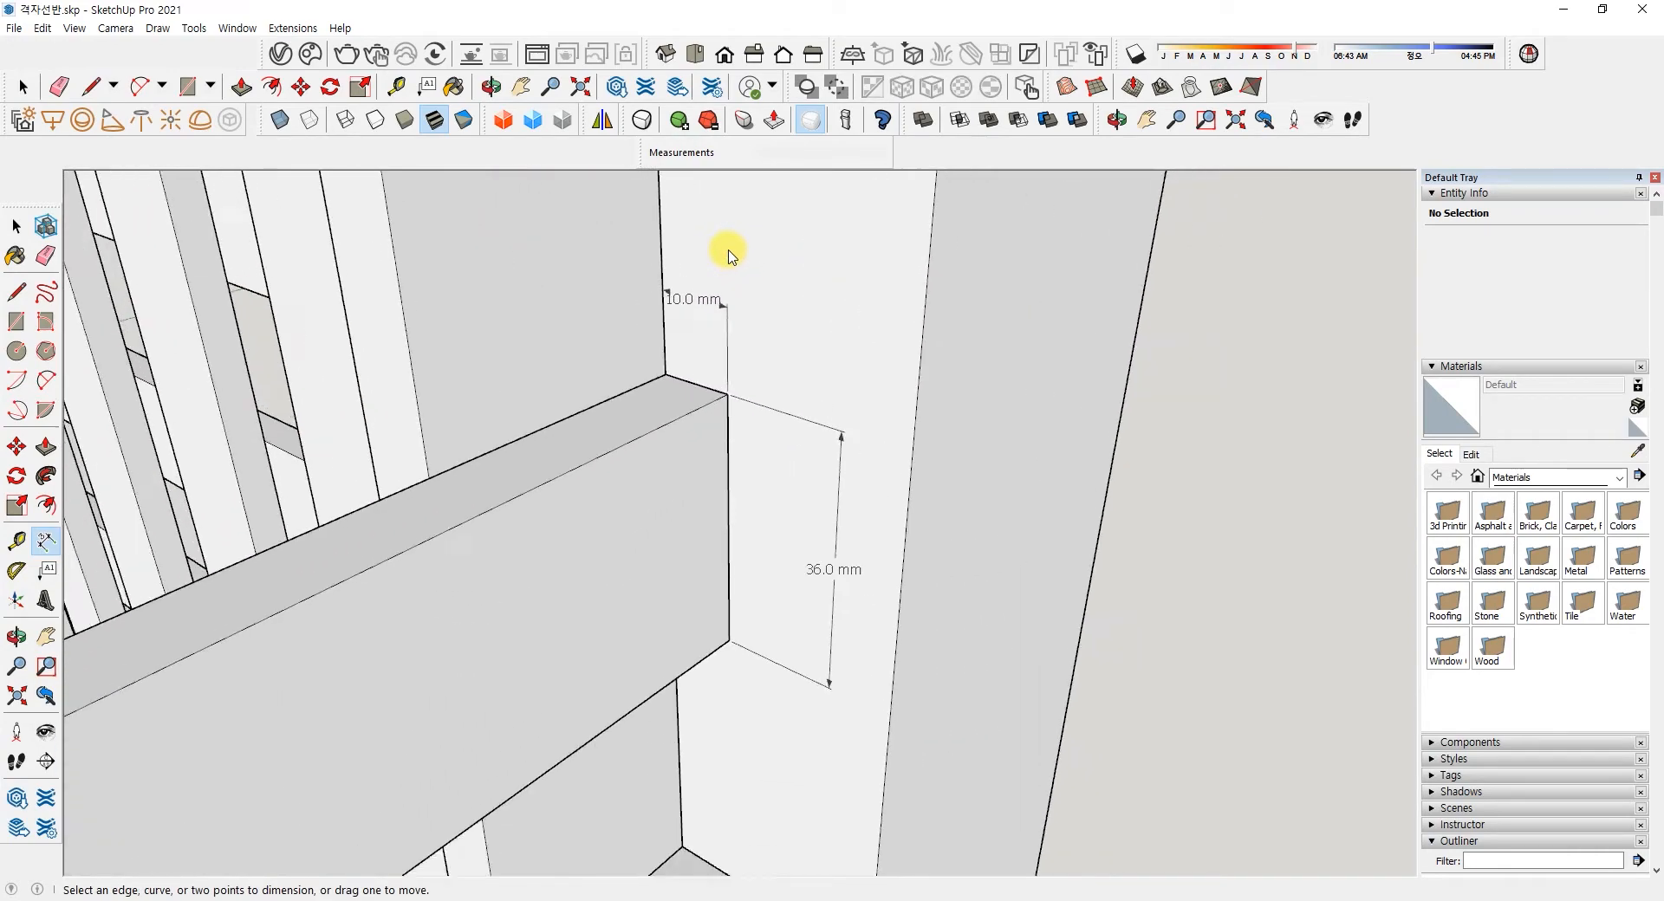
{"action": "scroll", "coordinate": [728, 256], "scroll_direction": "down", "scroll_amount": 4}
{"action": "middle_click_drag", "start_coordinate": [728, 253], "coordinate": [650, 323]}
{"action": "scroll", "coordinate": [954, 427], "scroll_direction": "up", "scroll_amount": 2}
{"action": "middle_click_drag", "start_coordinate": [953, 428], "coordinate": [673, 503]}
{"action": "scroll", "coordinate": [743, 445], "scroll_direction": "up", "scroll_amount": 2}
{"action": "left_click", "coordinate": [18, 322]}
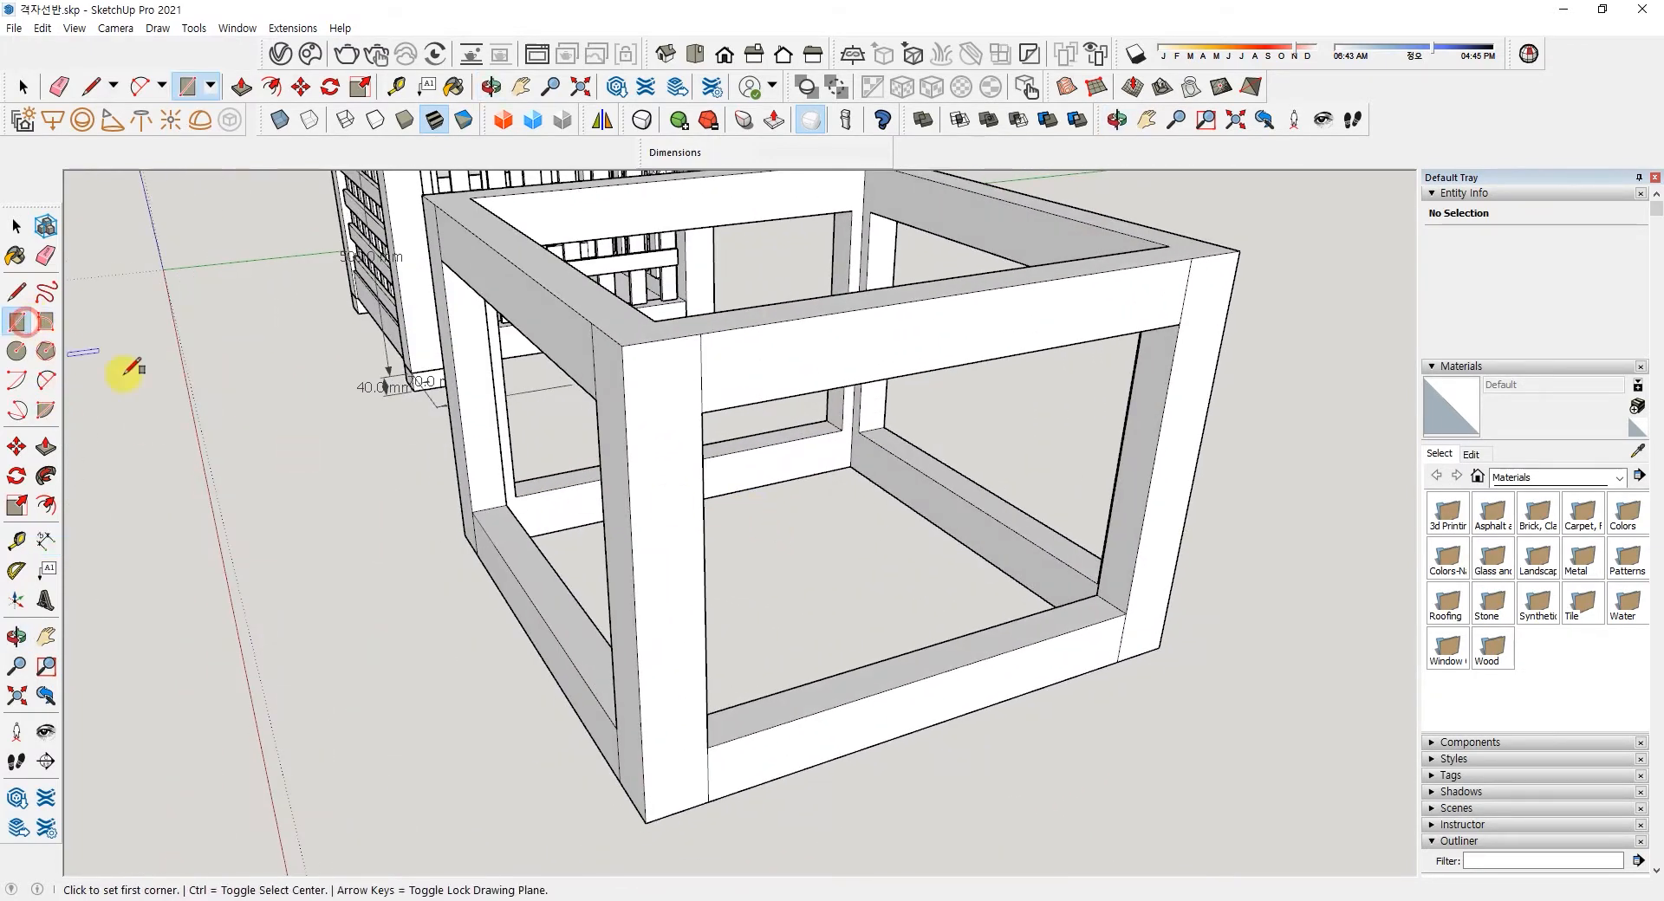
{"action": "left_click", "coordinate": [703, 413]}
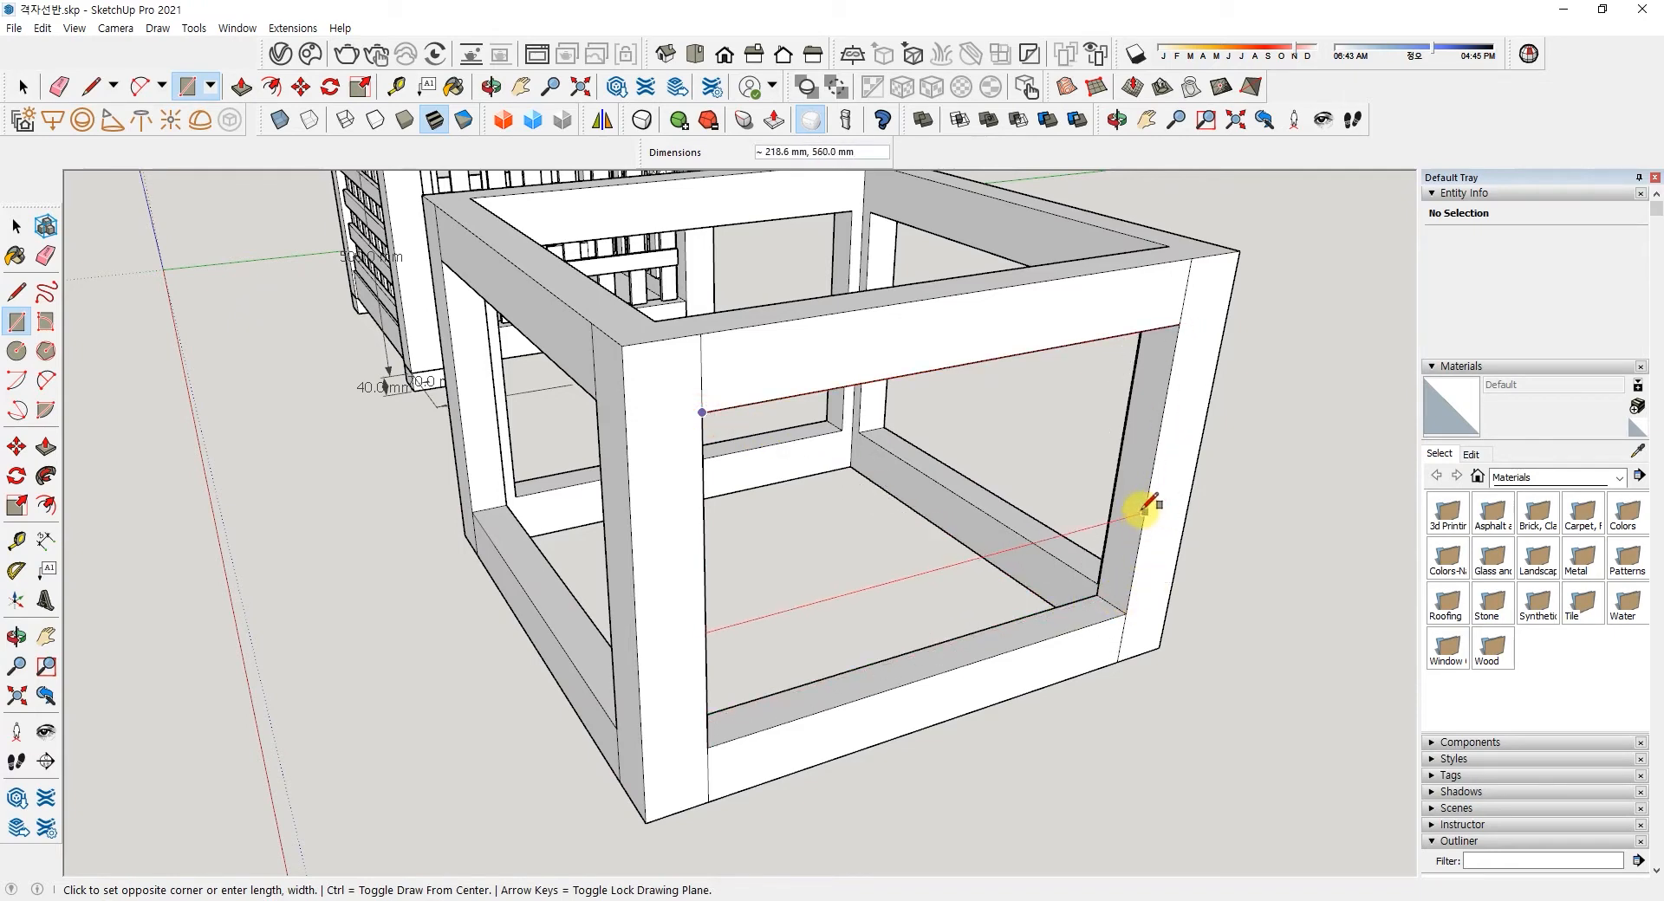
{"action": "left_click", "coordinate": [1175, 353]}
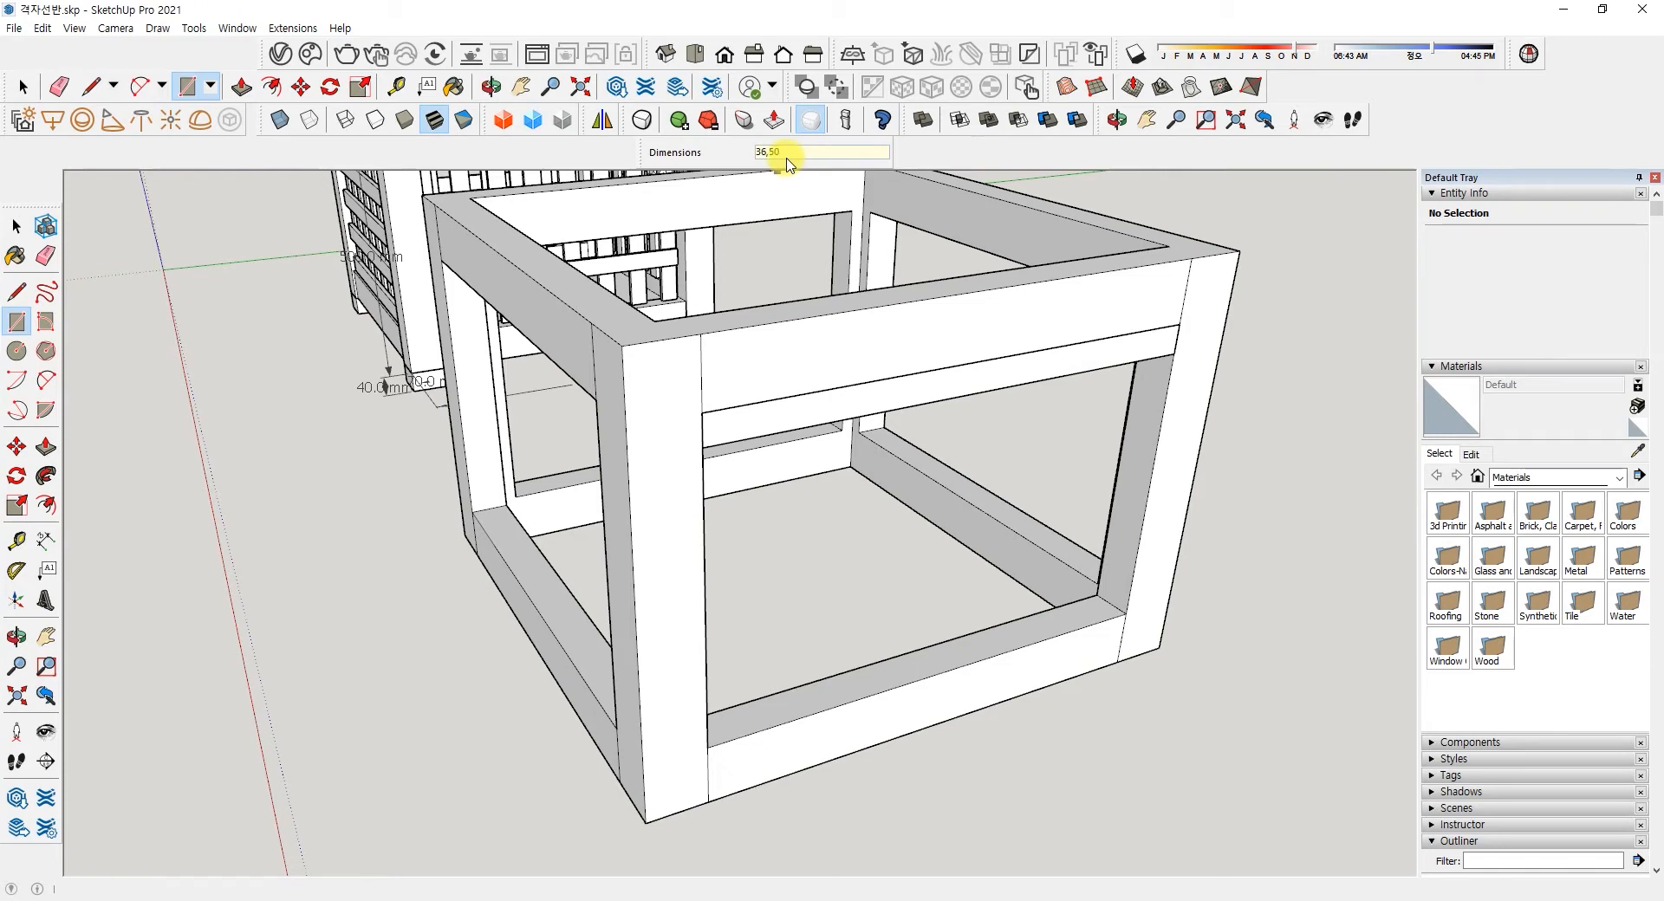
{"action": "key", "text": "Return"}
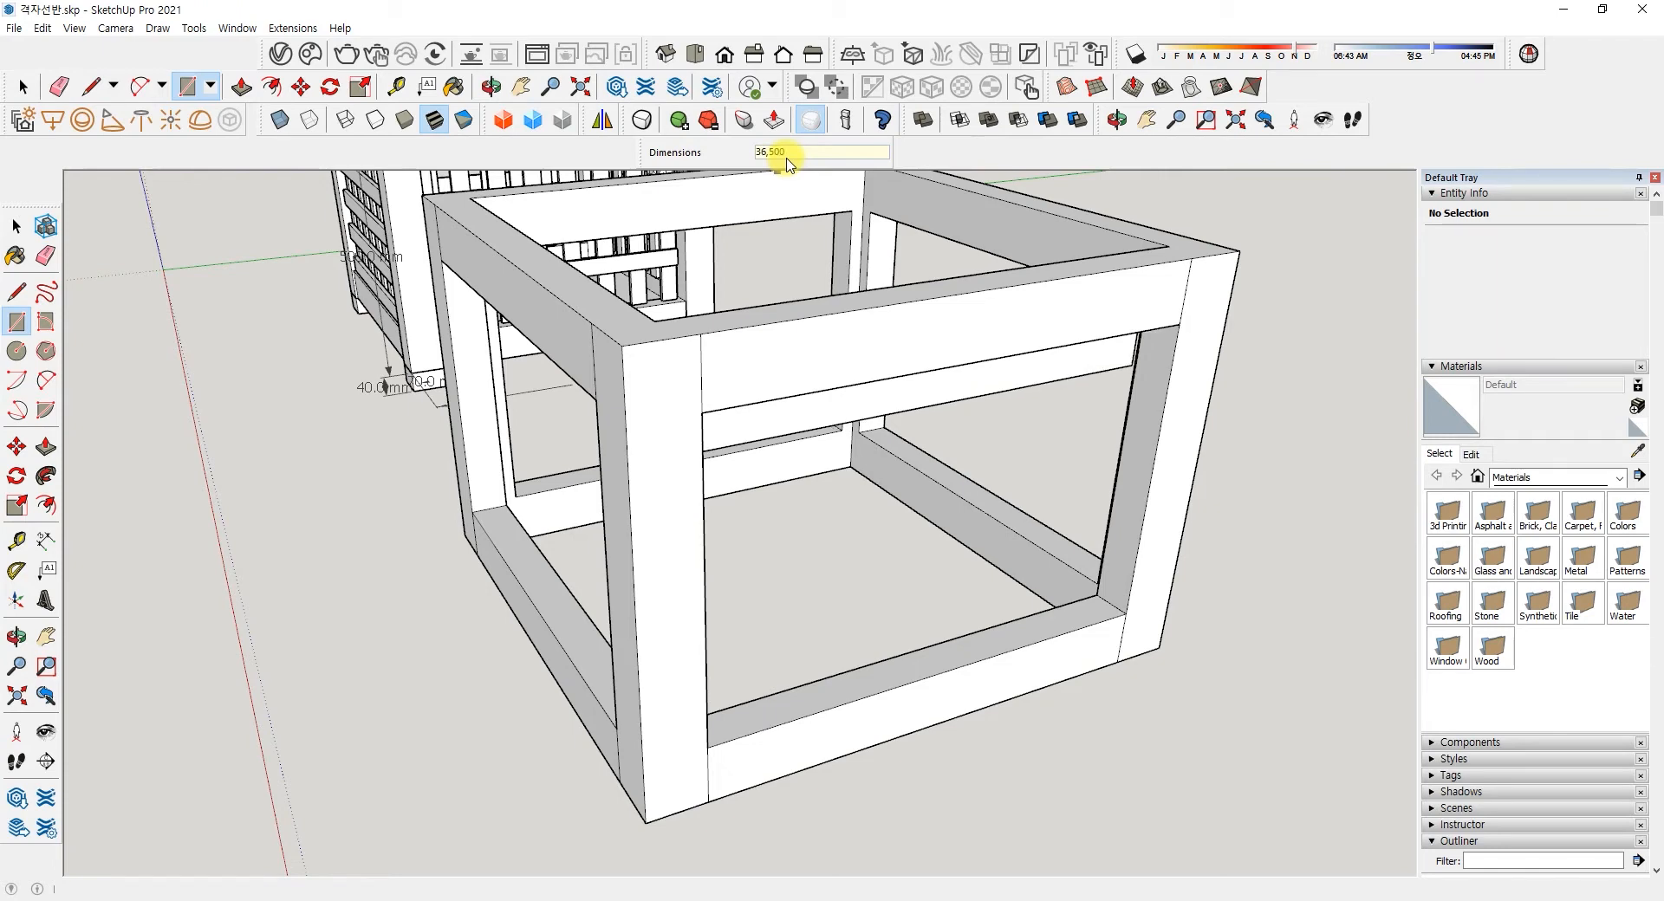
- Select the slat rectangle with its edges and make it a group
{"action": "mouse_move", "coordinate": [984, 434]}
{"action": "middle_mouse_down"}
{"action": "mouse_move", "coordinate": [906, 338]}
{"action": "mouse_move", "coordinate": [932, 379]}
{"action": "mouse_move", "coordinate": [908, 293]}
{"action": "mouse_move", "coordinate": [936, 363]}
{"action": "mouse_move", "coordinate": [1062, 486]}
{"action": "mouse_move", "coordinate": [974, 408]}
{"action": "mouse_move", "coordinate": [971, 442]}
{"action": "middle_mouse_up"}
{"action": "key", "text": "space"}
{"action": "left_click", "coordinate": [897, 290]}
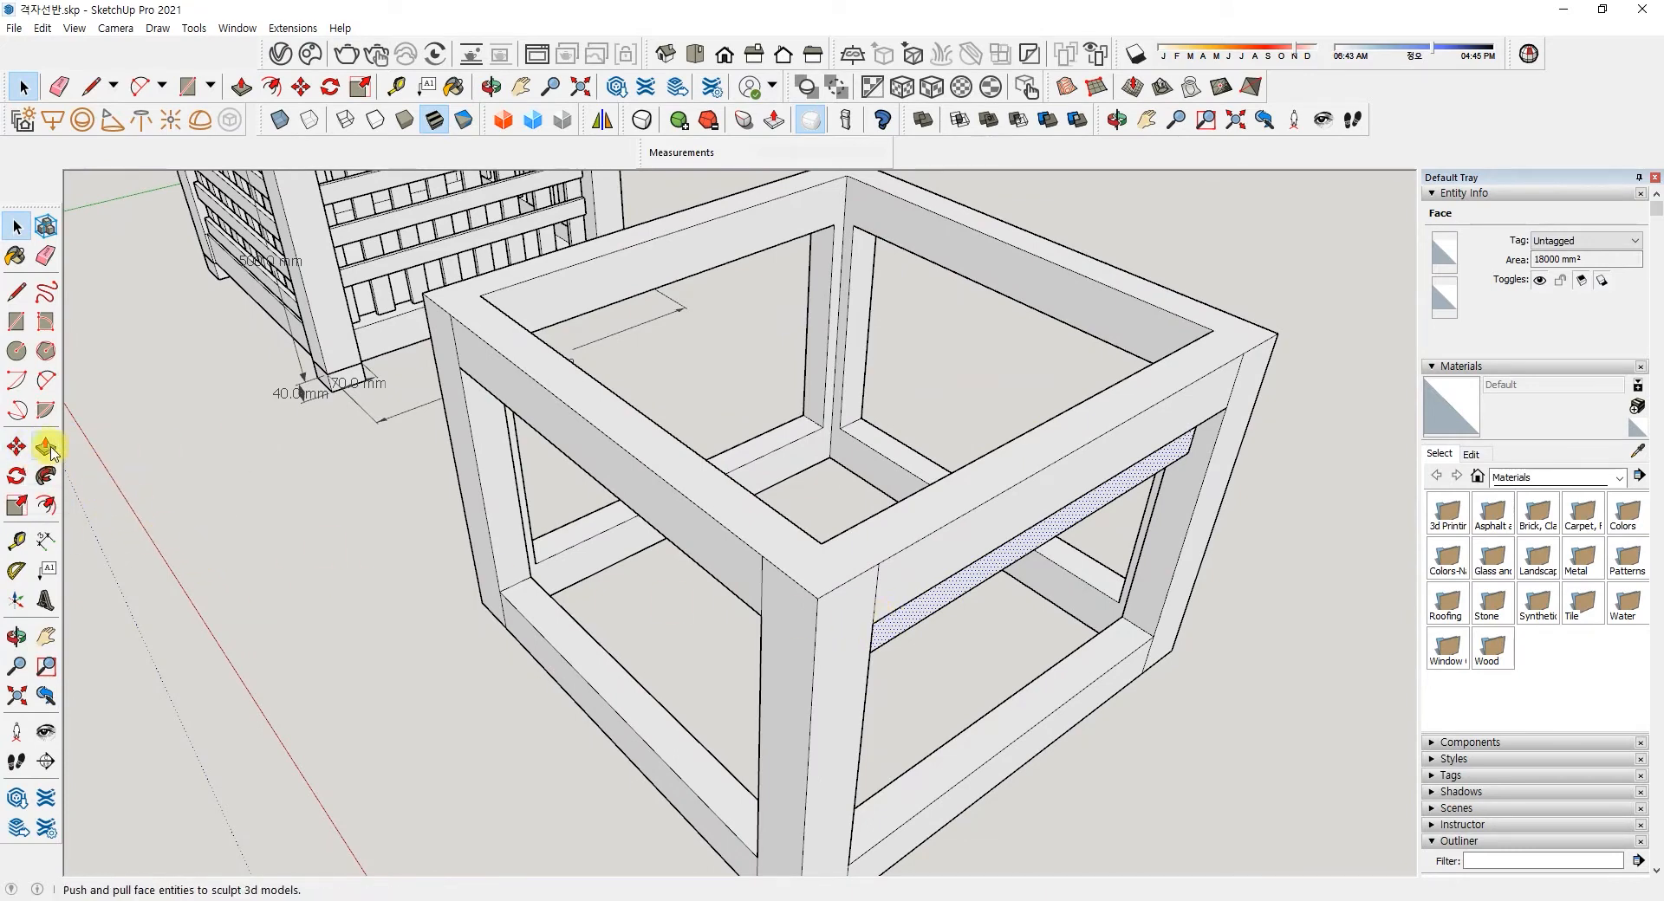
{"action": "middle_click_drag", "start_coordinate": [598, 269], "coordinate": [722, 465], "text": "shift"}
{"action": "scroll", "coordinate": [688, 280], "scroll_direction": "up", "scroll_amount": 2}
{"action": "scroll", "coordinate": [684, 279], "scroll_direction": "up", "scroll_amount": 6}
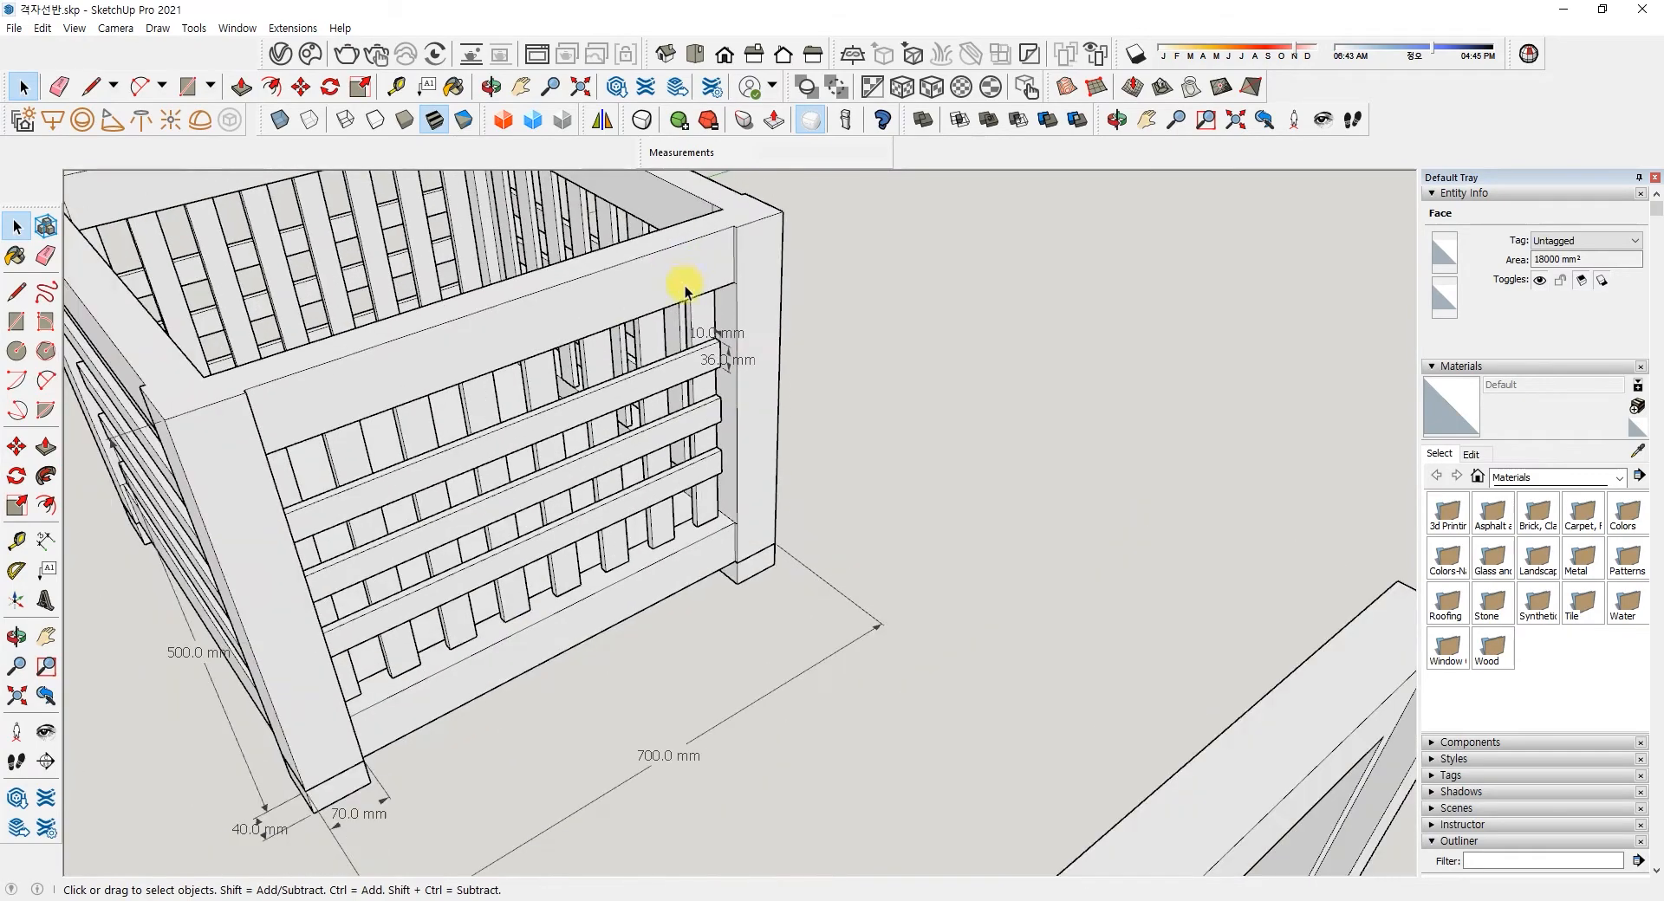
{"action": "scroll", "coordinate": [754, 371], "scroll_direction": "down", "scroll_amount": 8}
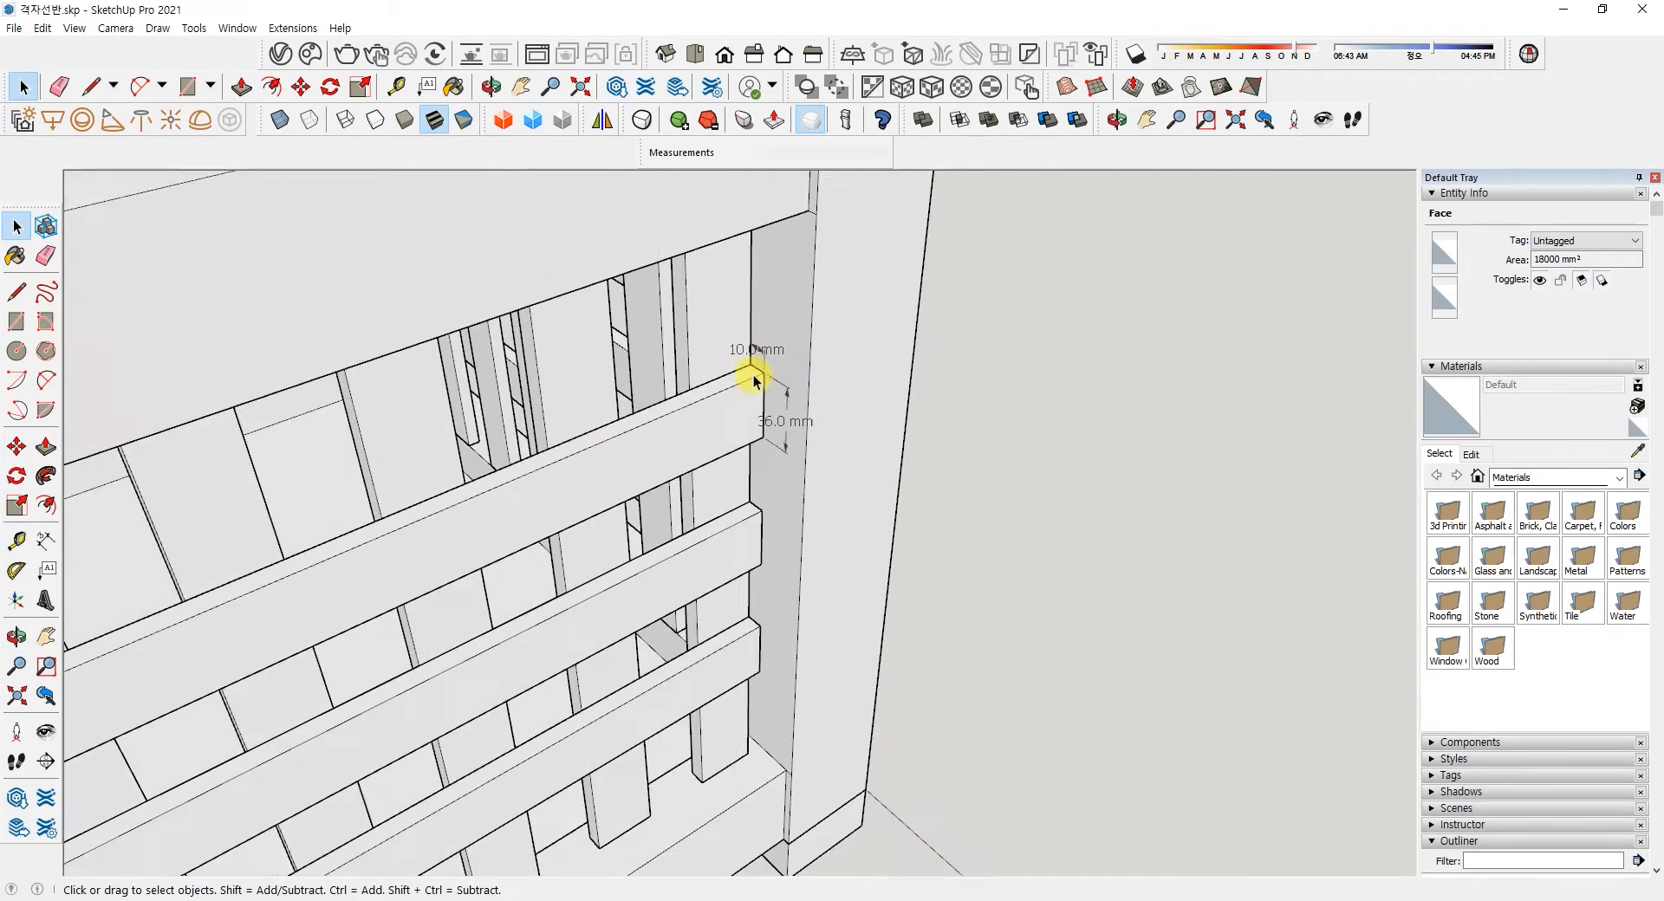
{"action": "scroll", "coordinate": [1040, 642], "scroll_direction": "up", "scroll_amount": 4}
{"action": "scroll", "coordinate": [947, 425], "scroll_direction": "up", "scroll_amount": 4}
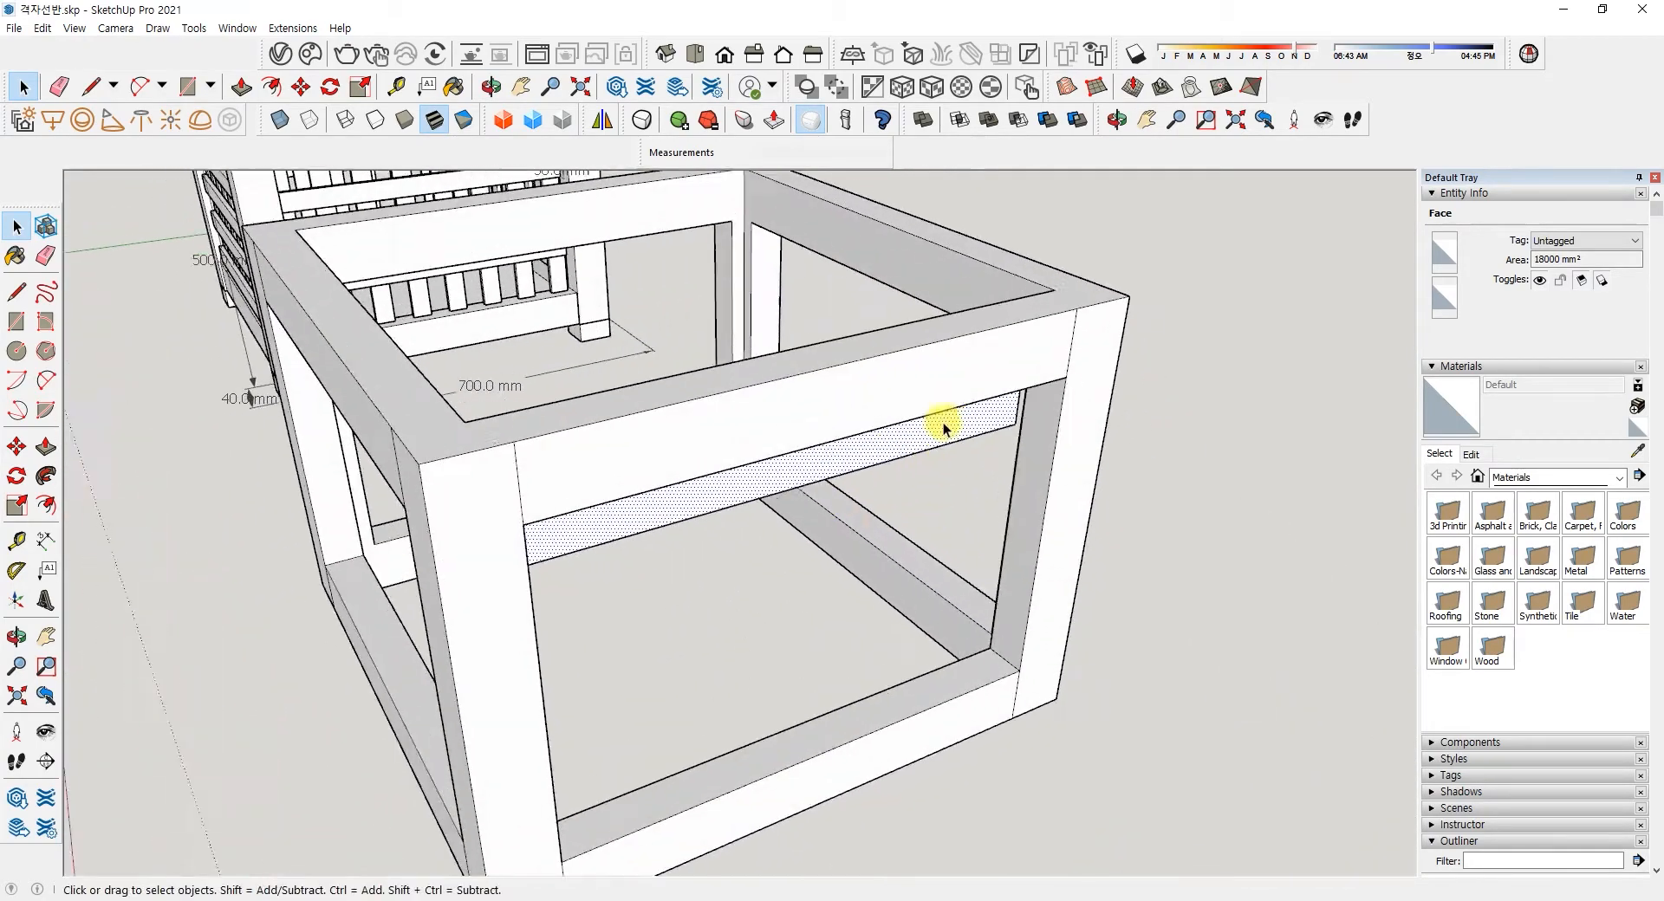
{"action": "double_click", "coordinate": [930, 436]}
{"action": "right_click", "coordinate": [932, 434]}
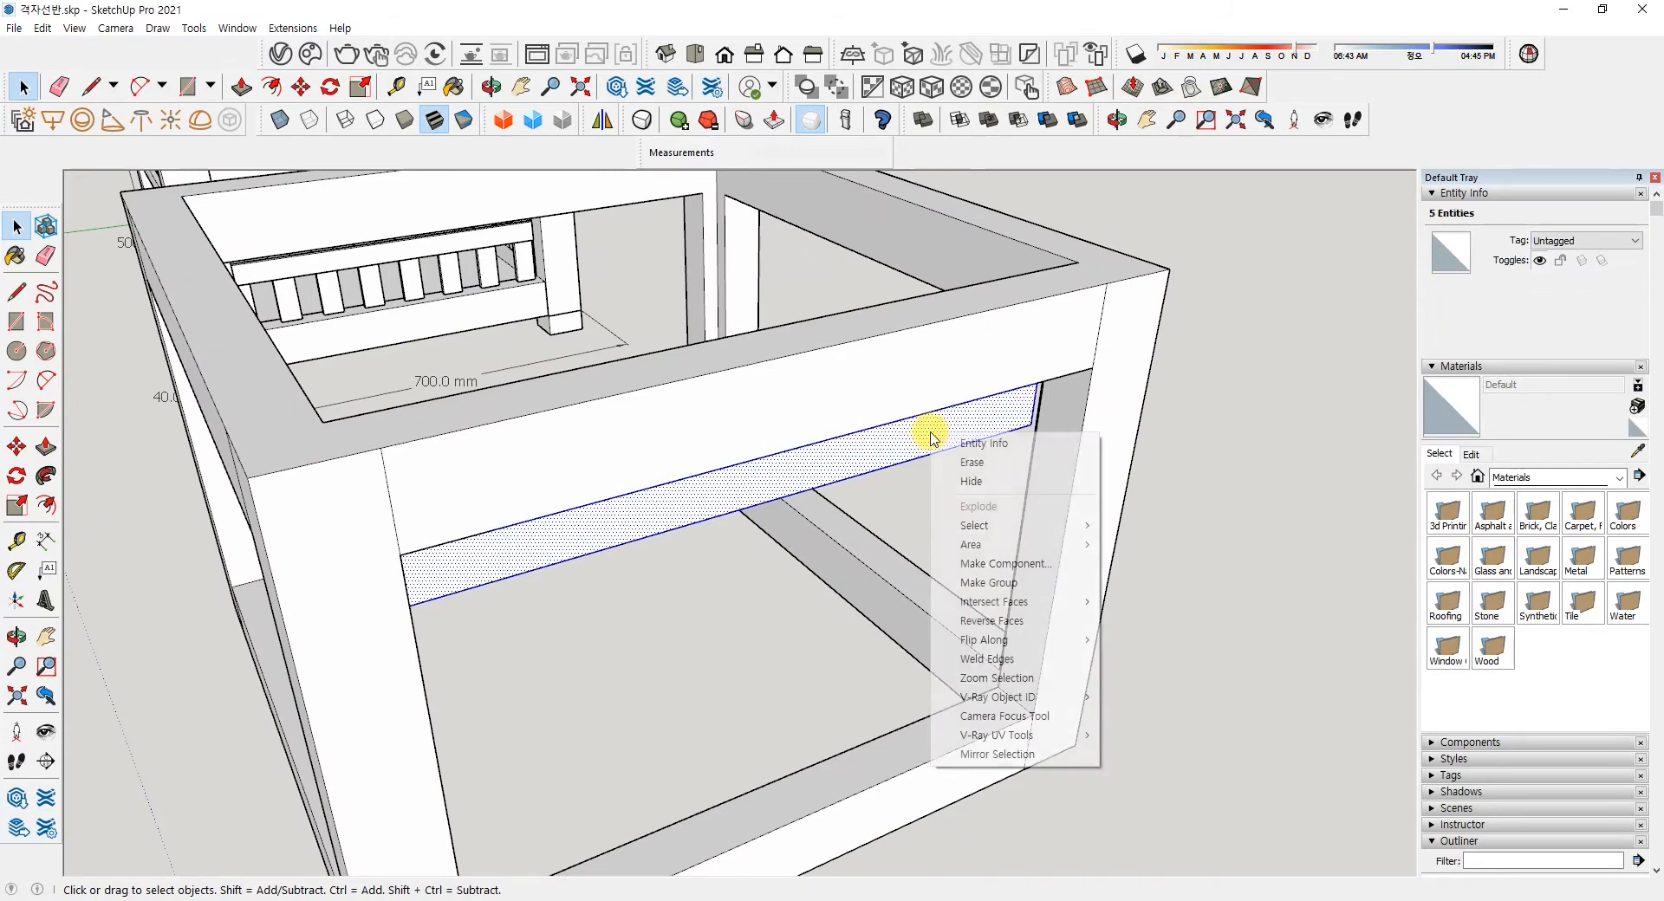
{"action": "left_click", "coordinate": [977, 584]}
- Open the slat group for editing and pull its face outward 10 mm
{"action": "double_click", "coordinate": [783, 475]}
{"action": "left_click", "coordinate": [46, 446]}
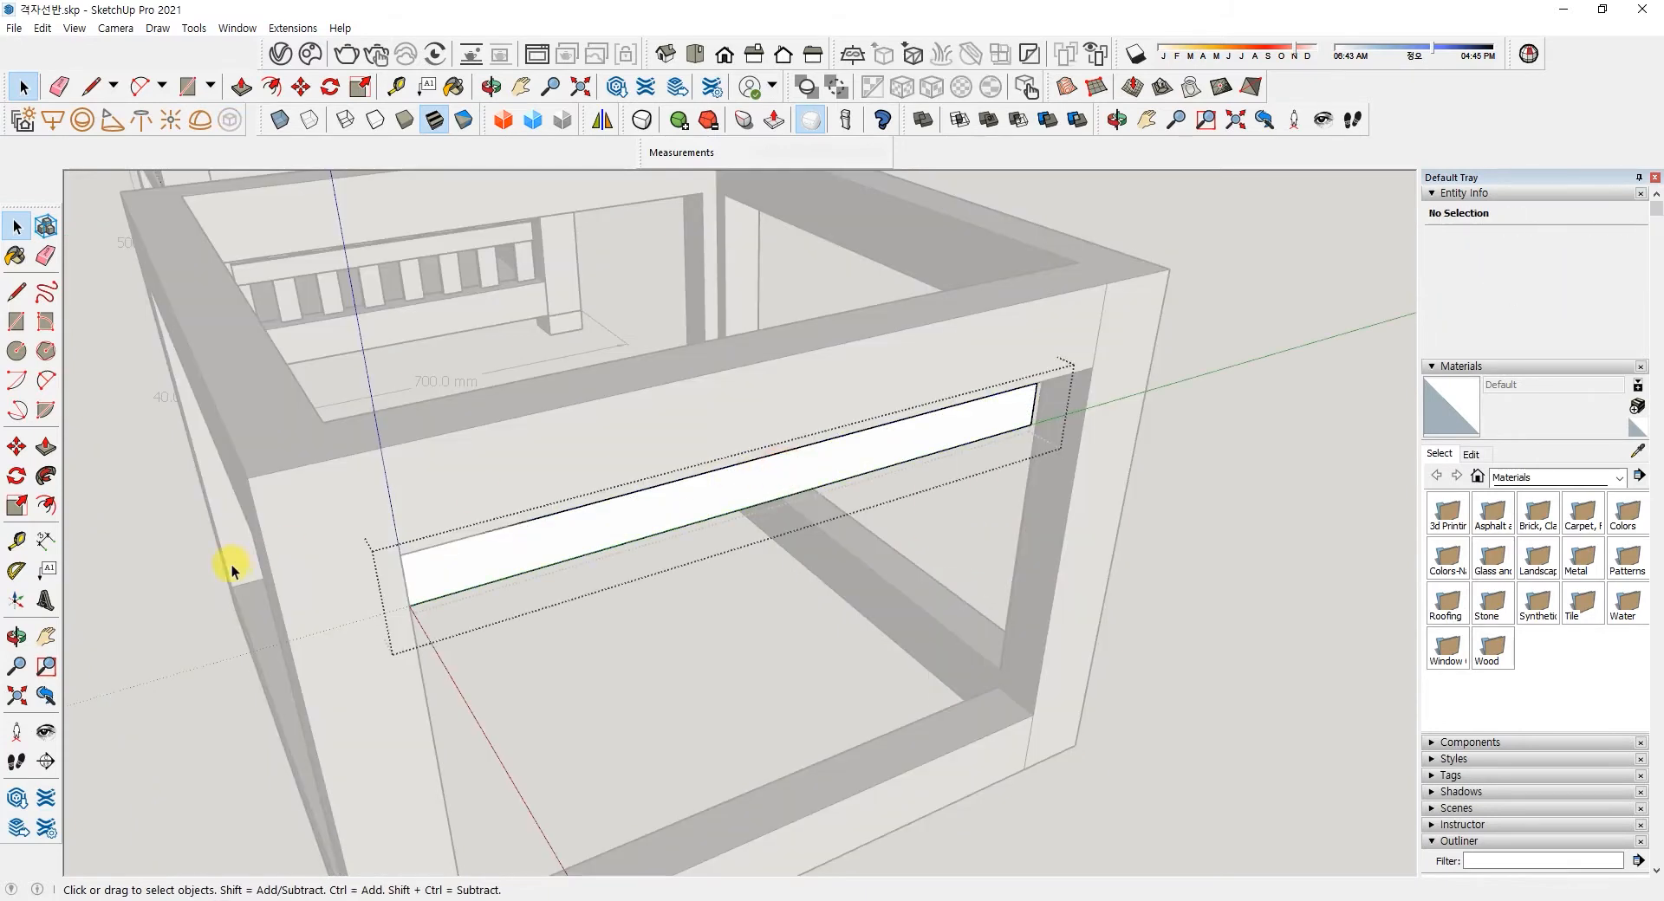
{"action": "left_click", "coordinate": [666, 550]}
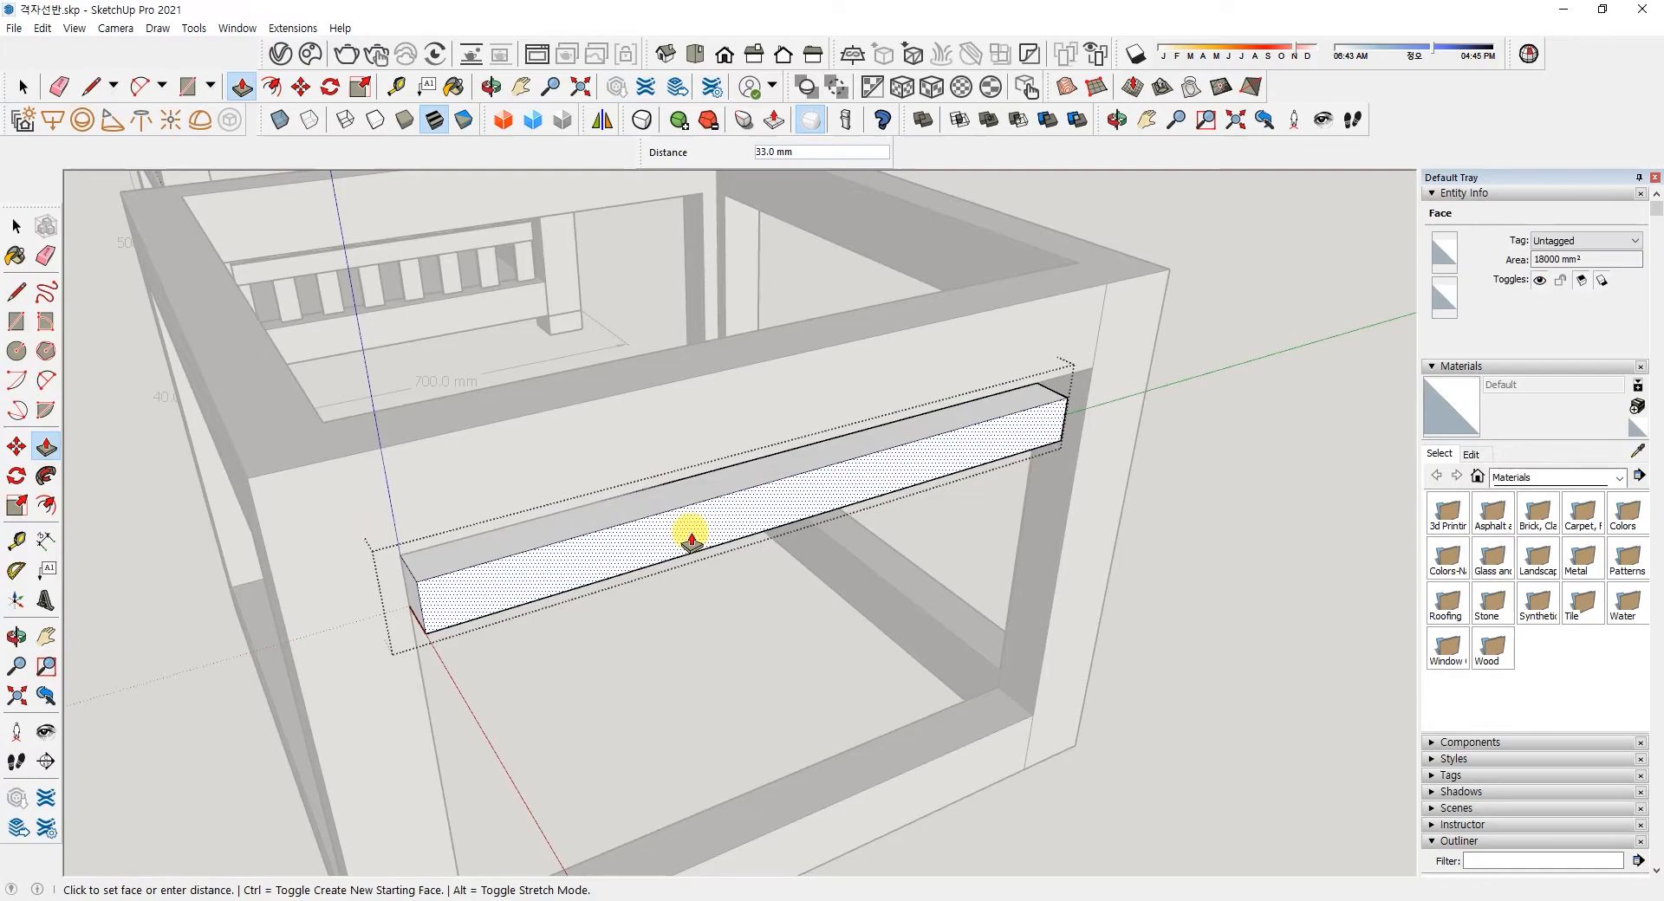
{"action": "type", "text": "10"}
{"action": "key", "text": "Return"}
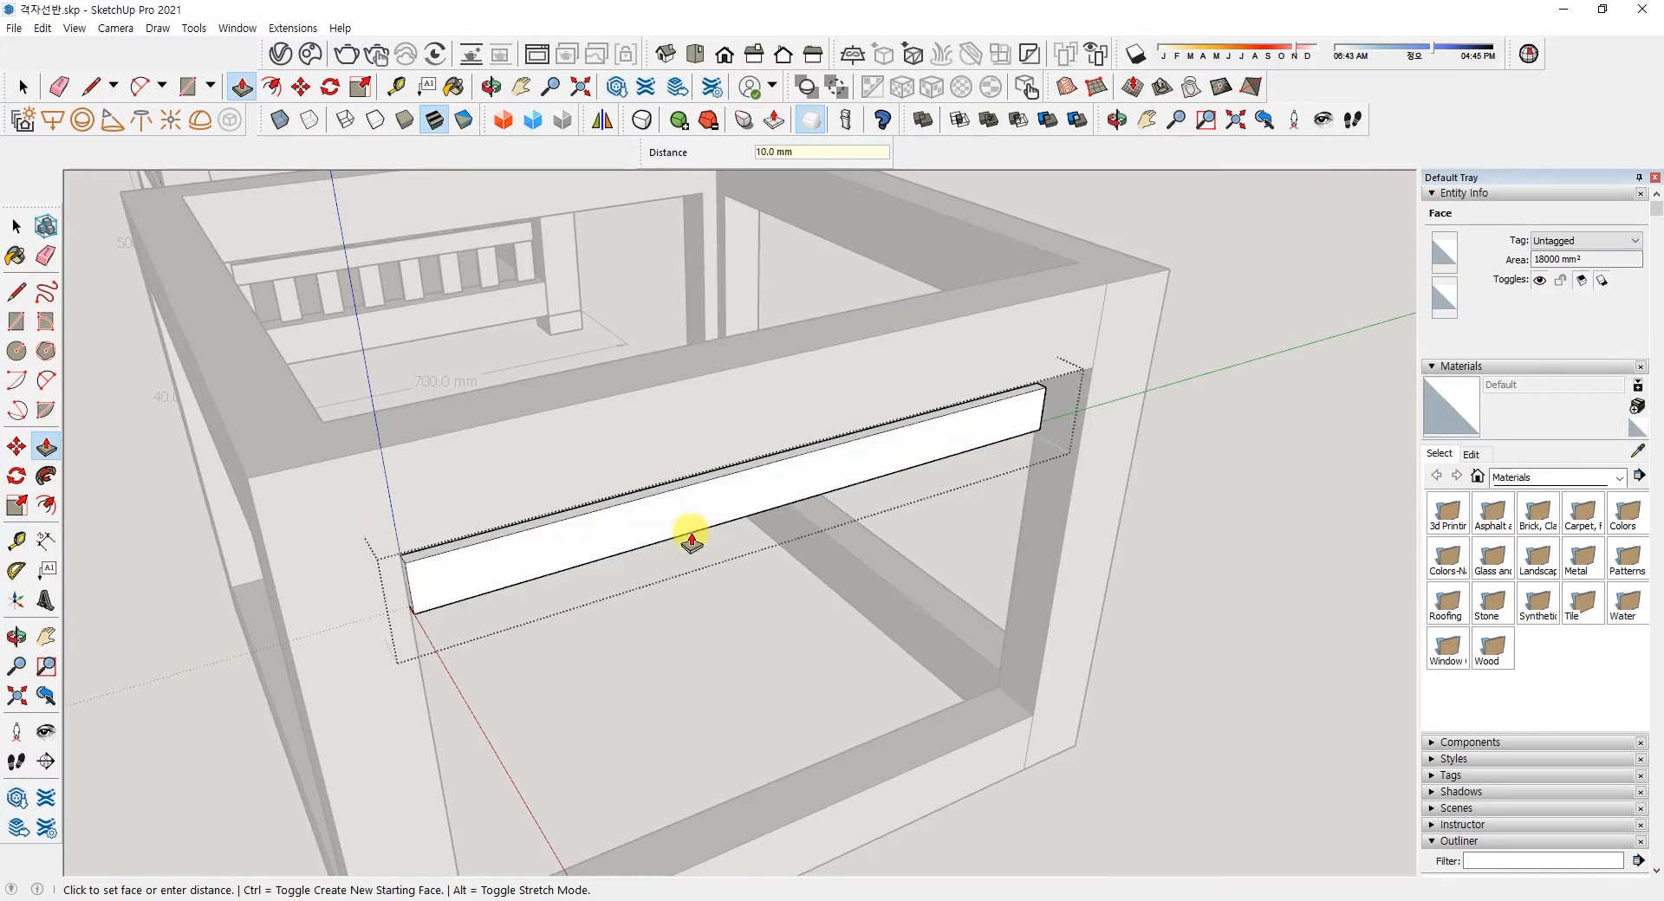
- Close the slat group and move the slat by its end corner against the post beneath the top rail
{"action": "key", "text": "space"}
{"action": "left_click", "coordinate": [1201, 598]}
{"action": "middle_click_drag", "start_coordinate": [1035, 387], "coordinate": [952, 435]}
{"action": "left_click", "coordinate": [17, 447]}
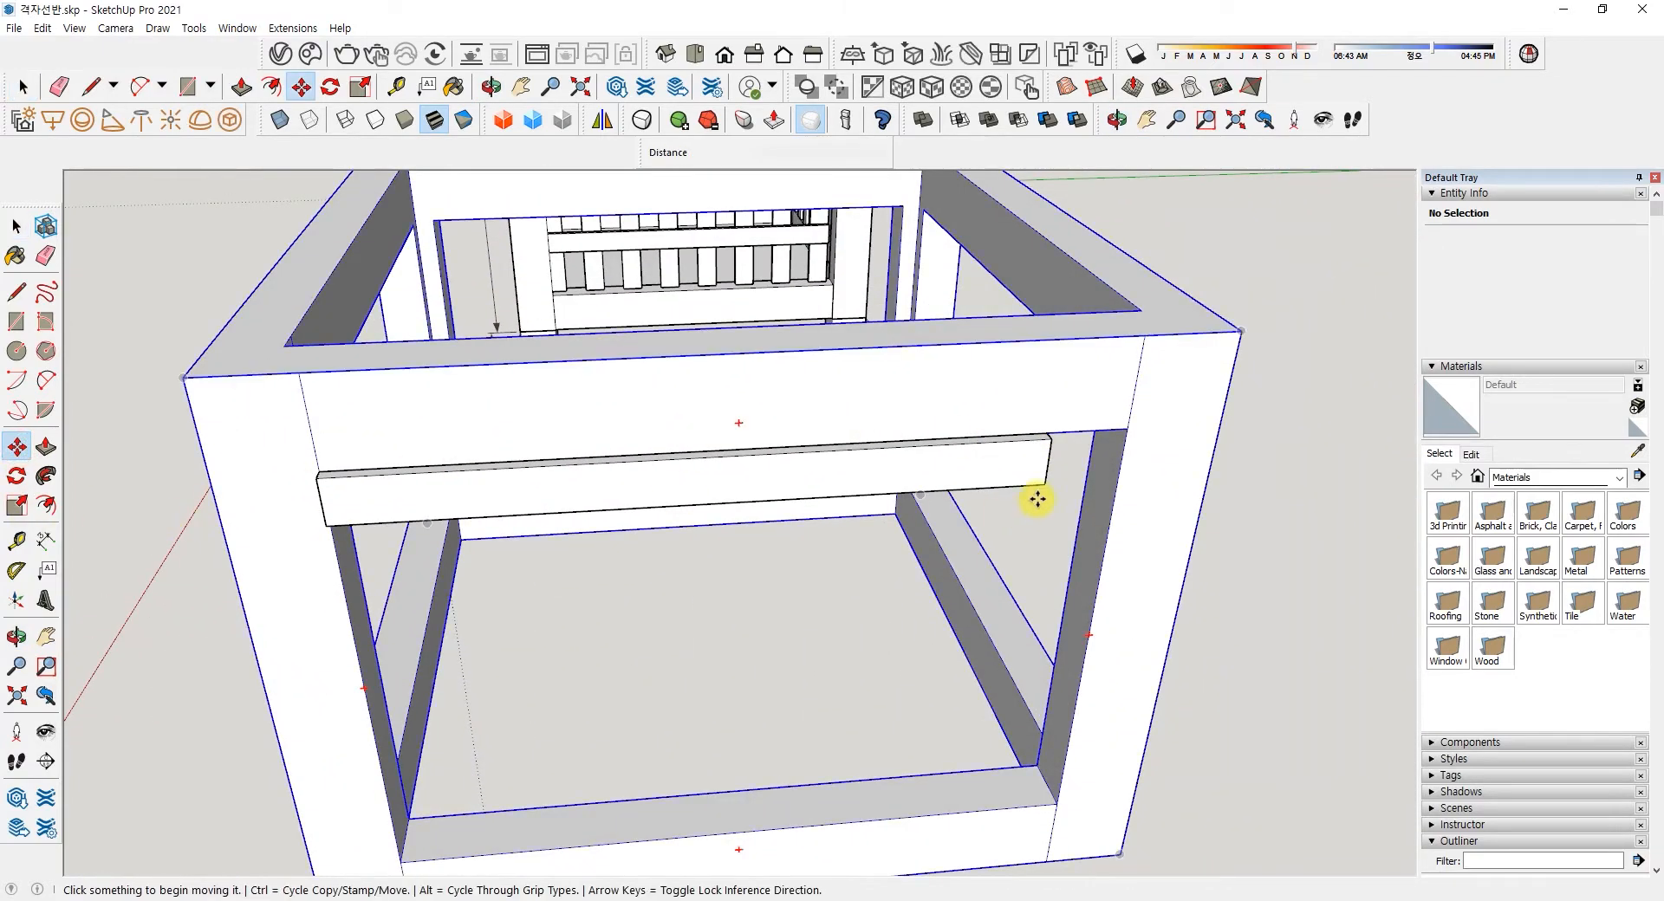
{"action": "left_click", "coordinate": [1049, 445]}
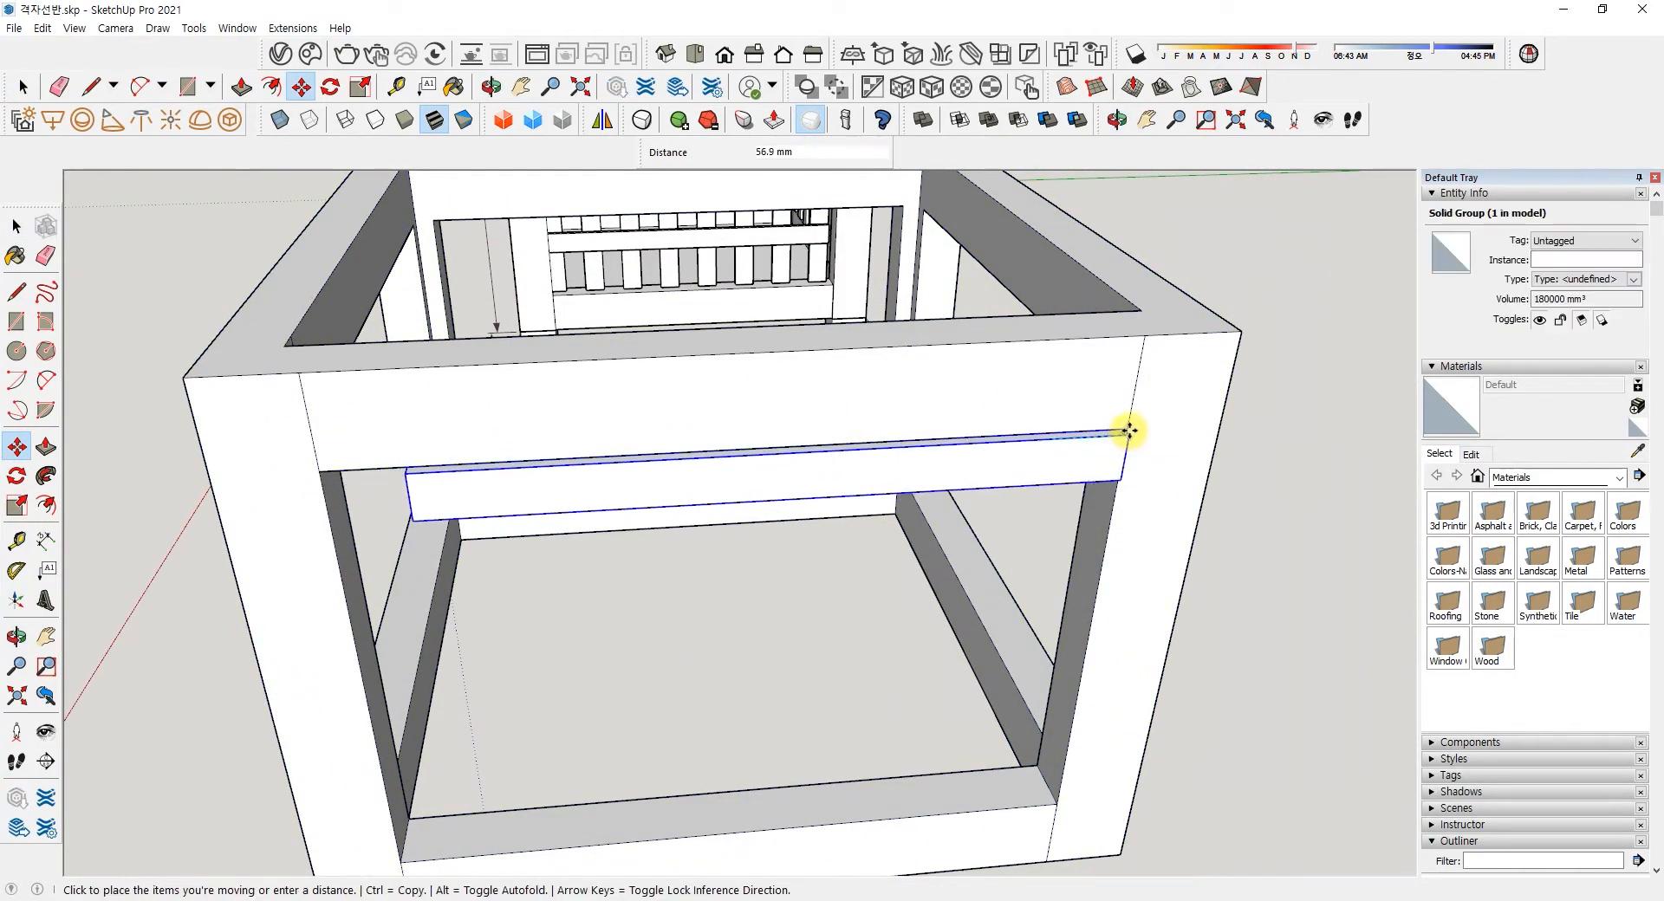
{"action": "scroll", "coordinate": [1134, 436], "scroll_direction": "up", "scroll_amount": 3}
{"action": "middle_click_drag", "start_coordinate": [1134, 436], "coordinate": [1213, 507]}
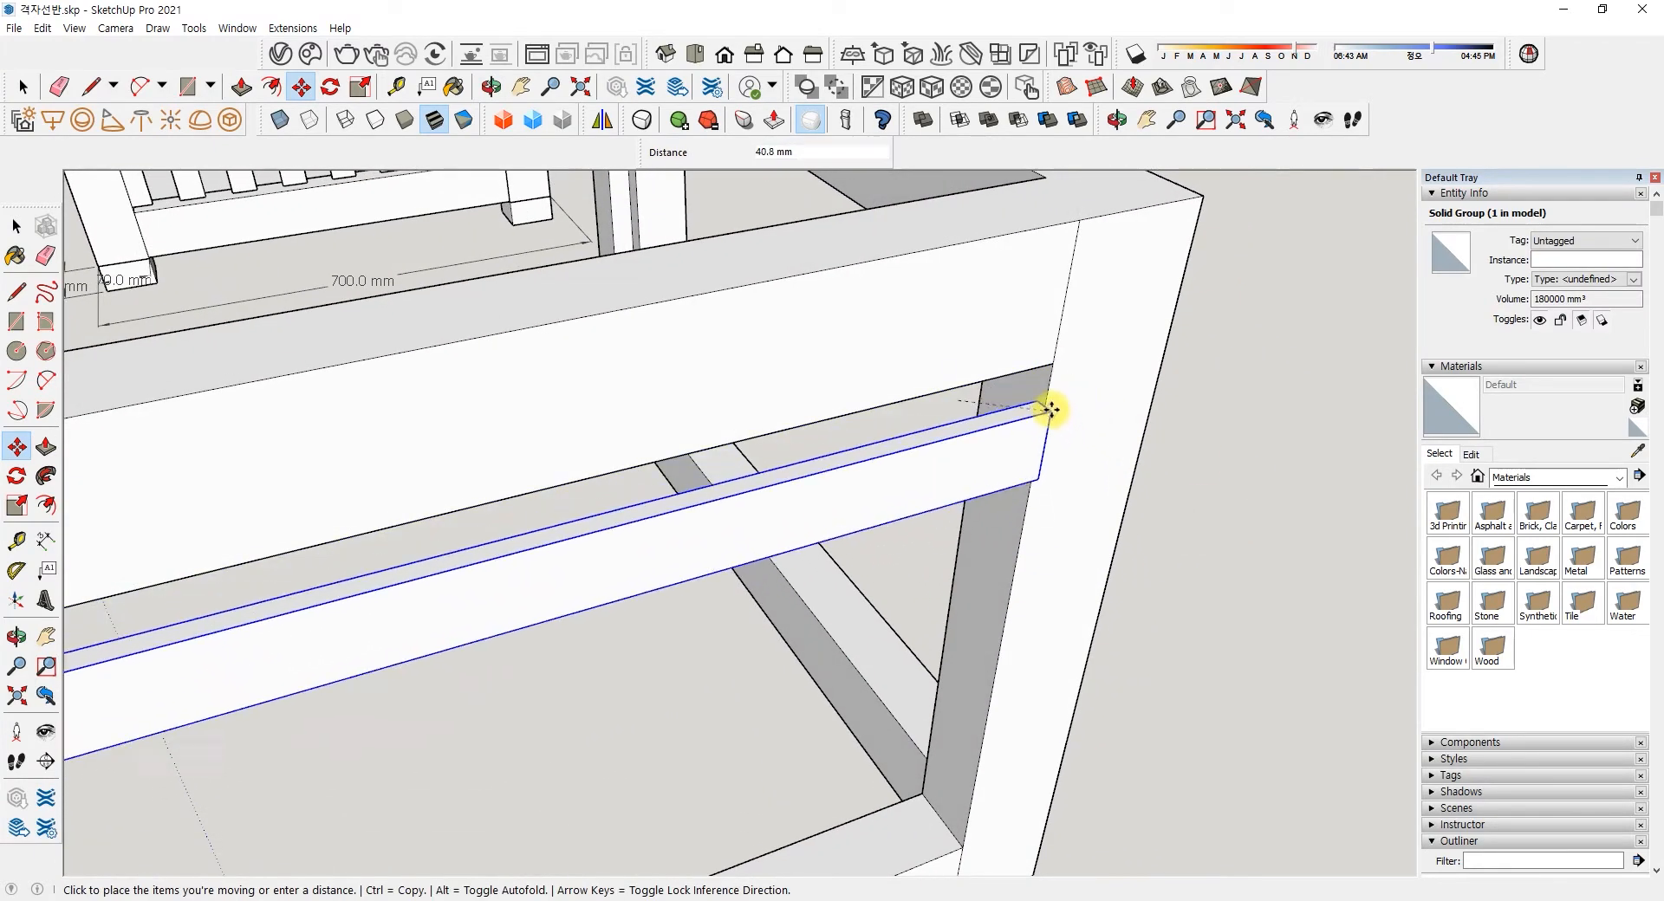
{"action": "left_click", "coordinate": [1048, 392]}
- Open the frame group for editing and push the top rail's outer face inward 5 mm
{"action": "key", "text": "space"}
{"action": "left_click", "coordinate": [1005, 290]}
{"action": "double_click", "coordinate": [945, 324]}
{"action": "left_click", "coordinate": [45, 447]}
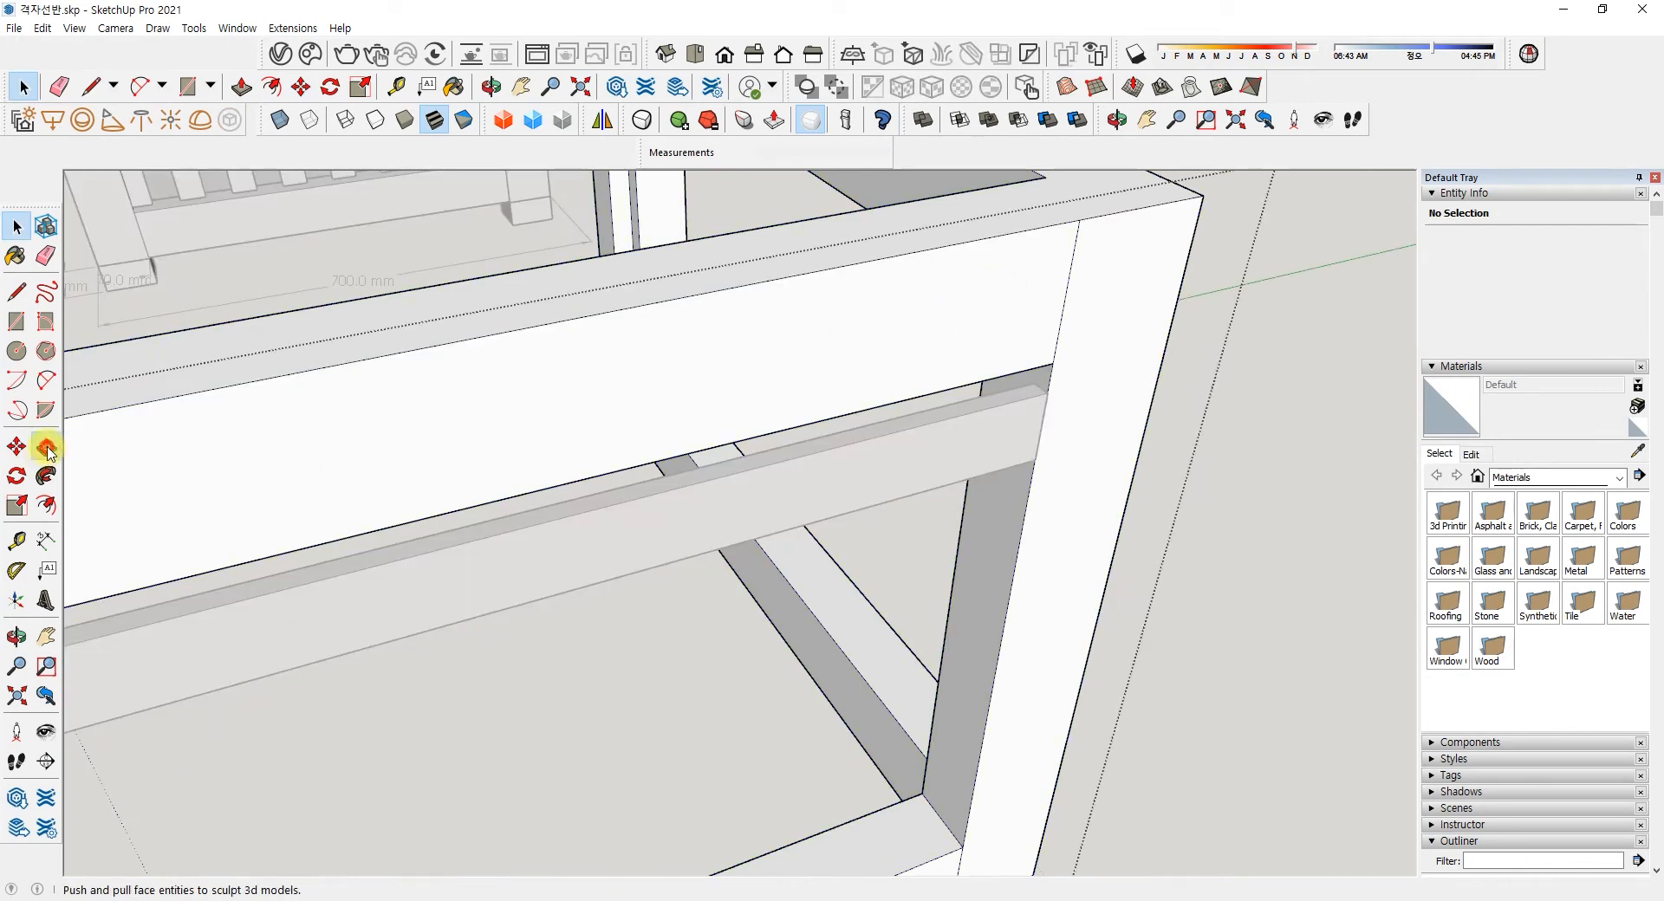
{"action": "left_click", "coordinate": [885, 371]}
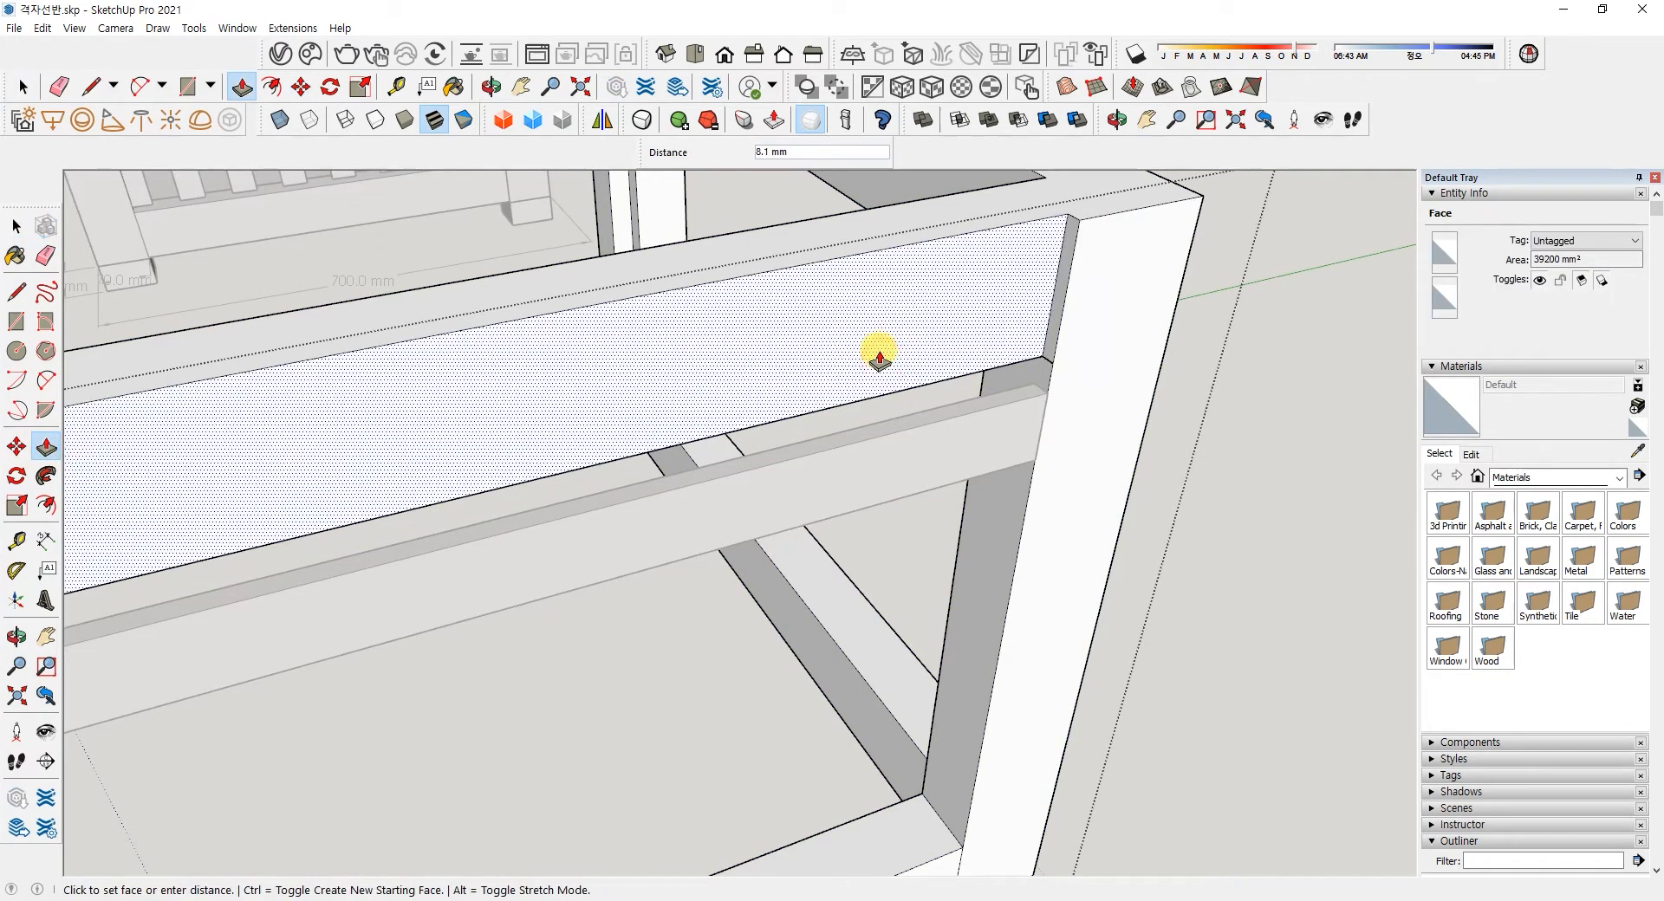
{"action": "type", "text": "5"}
{"action": "key", "text": "Return"}
- Recess the bottom rail on the same side and both rails on the adjacent side by 5 mm
{"action": "scroll", "coordinate": [892, 382], "scroll_direction": "down", "scroll_amount": 5}
{"action": "left_click", "coordinate": [893, 667]}
{"action": "left_click", "coordinate": [893, 667]}
{"action": "scroll", "coordinate": [891, 626], "scroll_direction": "down", "scroll_amount": 3}
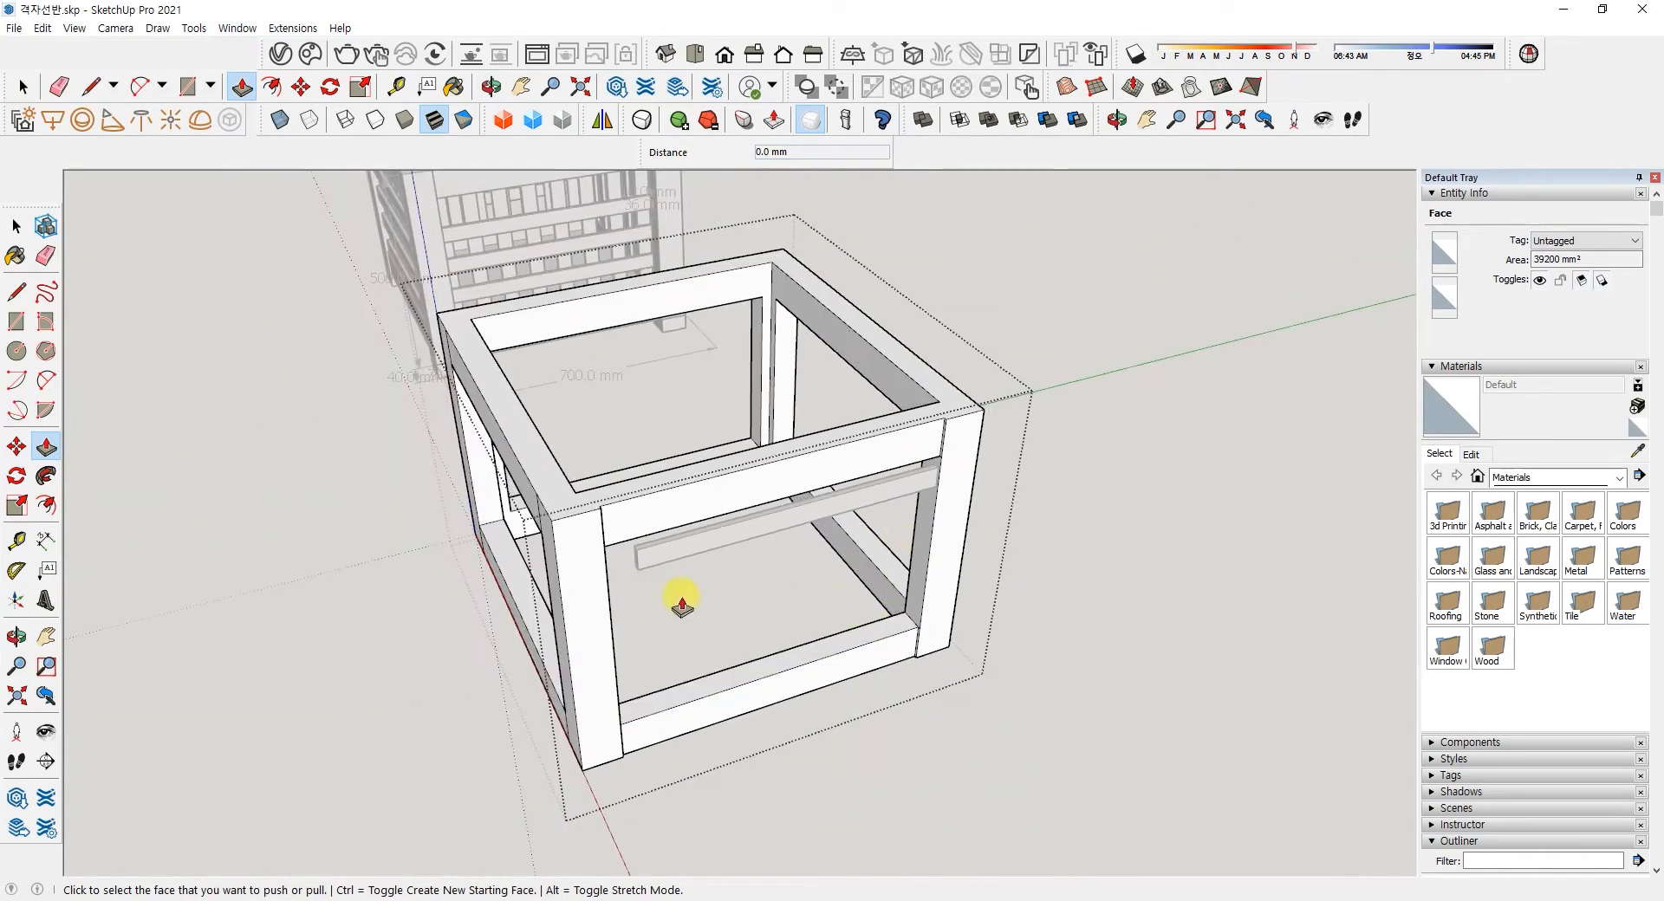
{"action": "middle_click_drag", "start_coordinate": [684, 598], "coordinate": [876, 599]}
{"action": "double_click", "coordinate": [869, 466]}
{"action": "double_click", "coordinate": [779, 646]}
{"action": "scroll", "coordinate": [661, 612], "scroll_direction": "up", "scroll_amount": 10}
{"action": "mouse_move", "coordinate": [662, 613]}
{"action": "middle_mouse_down"}
{"action": "mouse_move", "coordinate": [620, 587]}
{"action": "mouse_move", "coordinate": [630, 611]}
{"action": "middle_mouse_up"}
{"action": "left_click", "coordinate": [632, 596]}
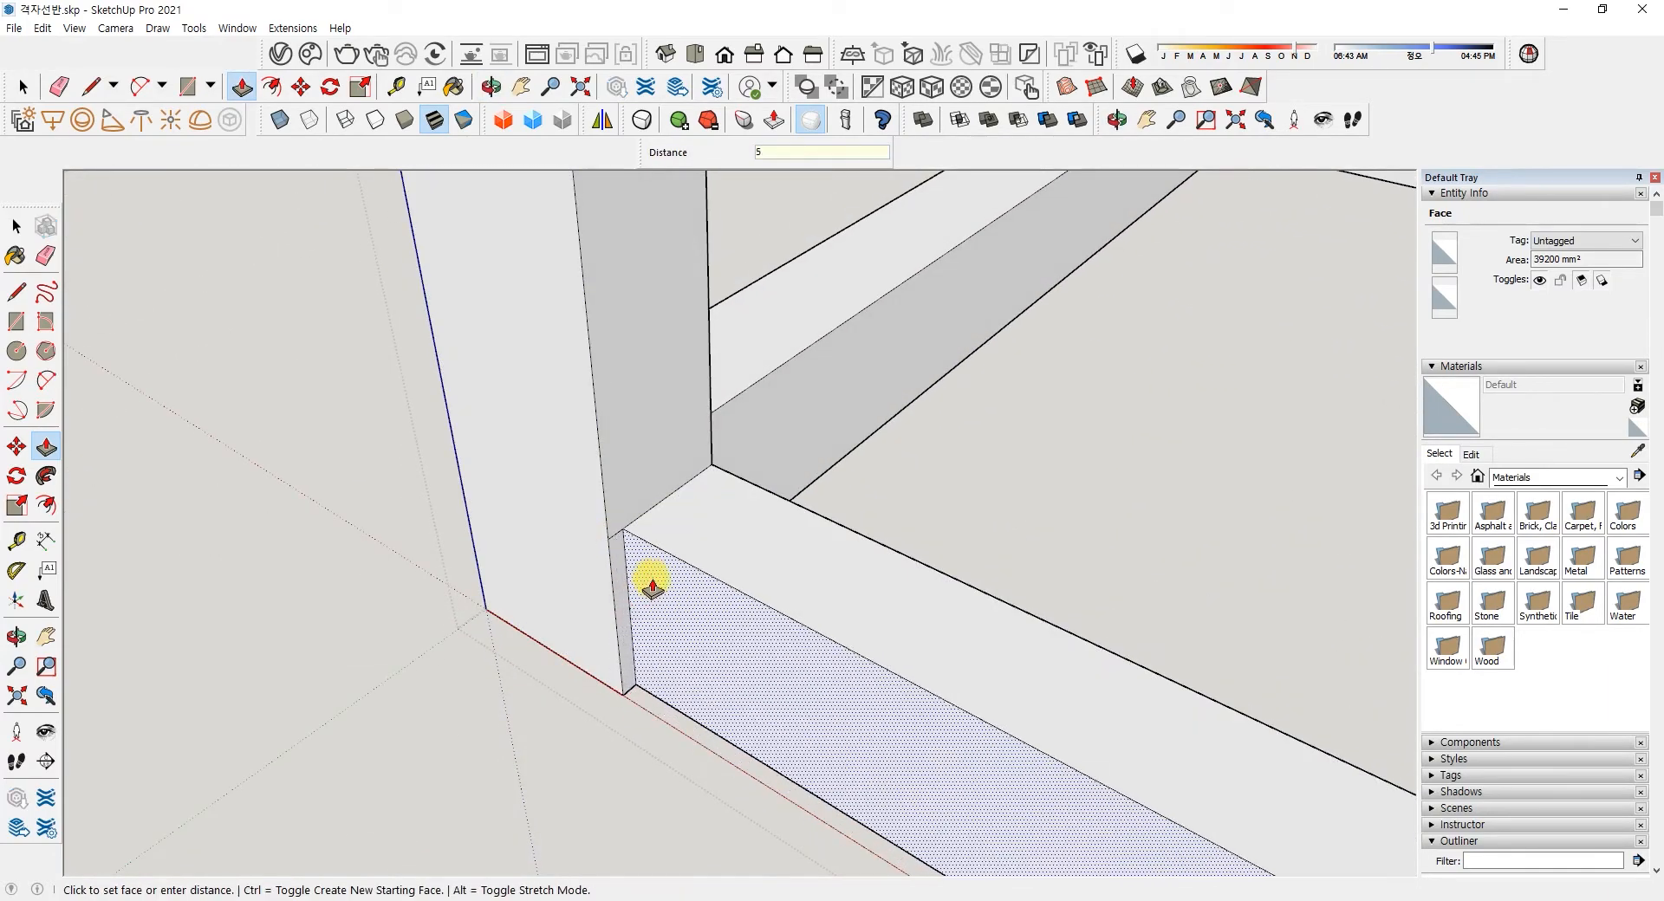
{"action": "key", "text": "Return"}
- Push the outer faces of the top and bottom rails on the remaining two sides inward 5 mm
{"action": "middle_click_drag", "start_coordinate": [645, 586], "coordinate": [747, 617]}
{"action": "double_click", "coordinate": [716, 542]}
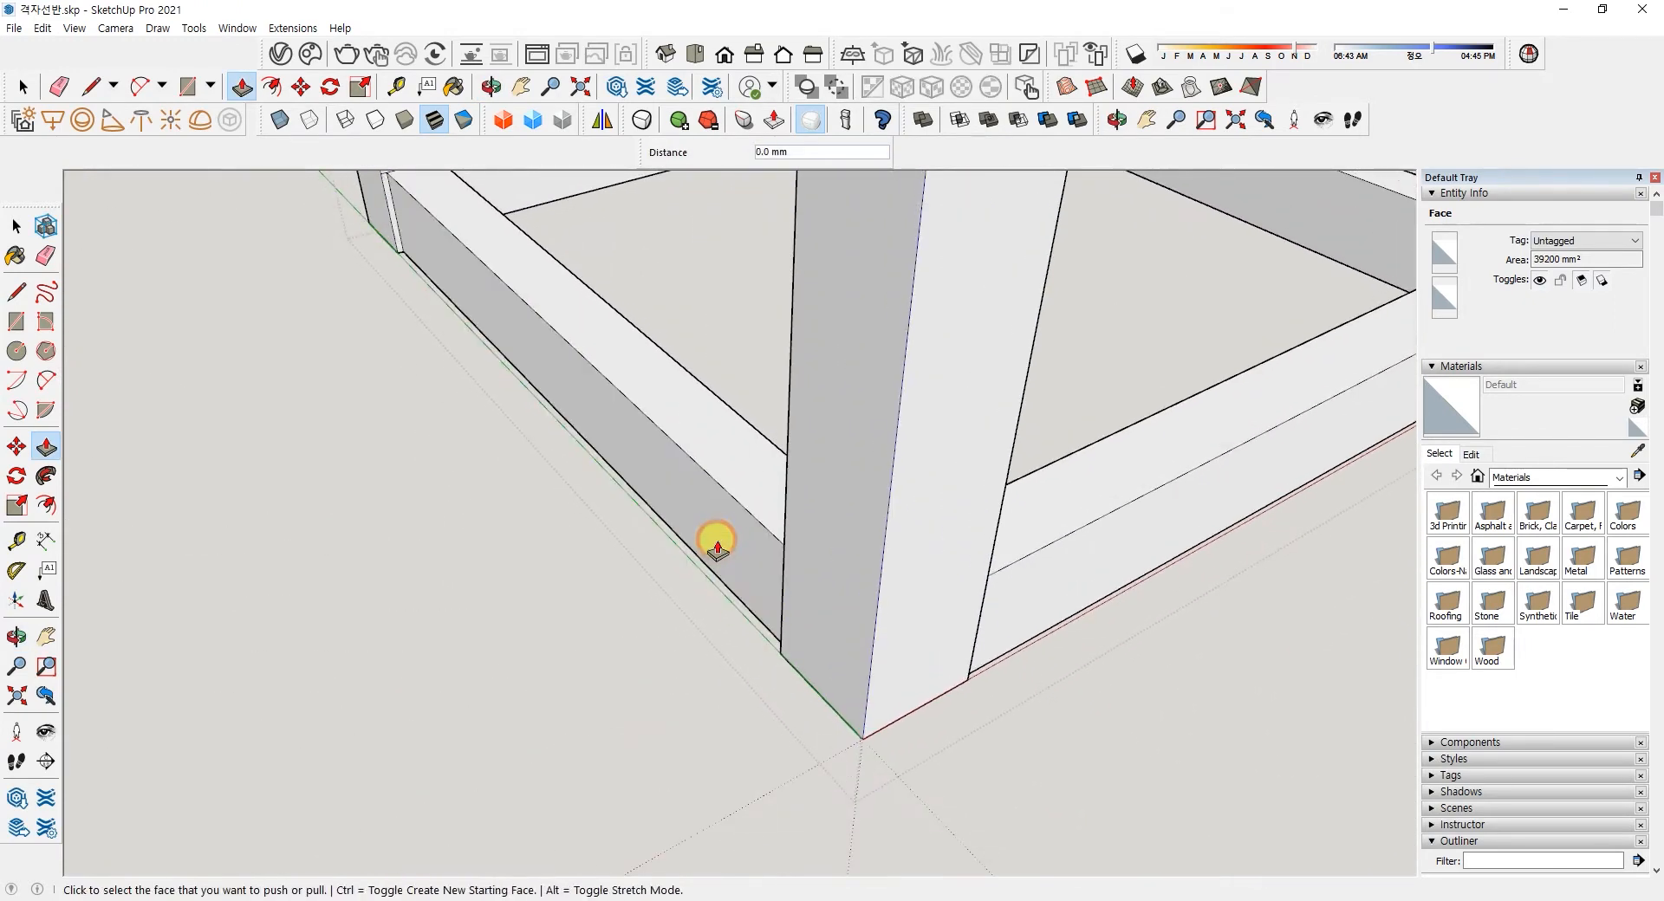
{"action": "scroll", "coordinate": [663, 468], "scroll_direction": "down", "scroll_amount": 3}
{"action": "middle_click_drag", "start_coordinate": [656, 463], "coordinate": [752, 660], "text": "shift"}
{"action": "middle_click_drag", "start_coordinate": [706, 487], "coordinate": [724, 616], "text": "shift"}
{"action": "double_click", "coordinate": [747, 369]}
{"action": "scroll", "coordinate": [849, 394], "scroll_direction": "down", "scroll_amount": 4}
{"action": "middle_click_drag", "start_coordinate": [765, 446], "coordinate": [962, 524], "text": "shift"}
{"action": "middle_click_drag", "start_coordinate": [689, 518], "coordinate": [584, 520]}
{"action": "scroll", "coordinate": [632, 501], "scroll_direction": "up", "scroll_amount": 5}
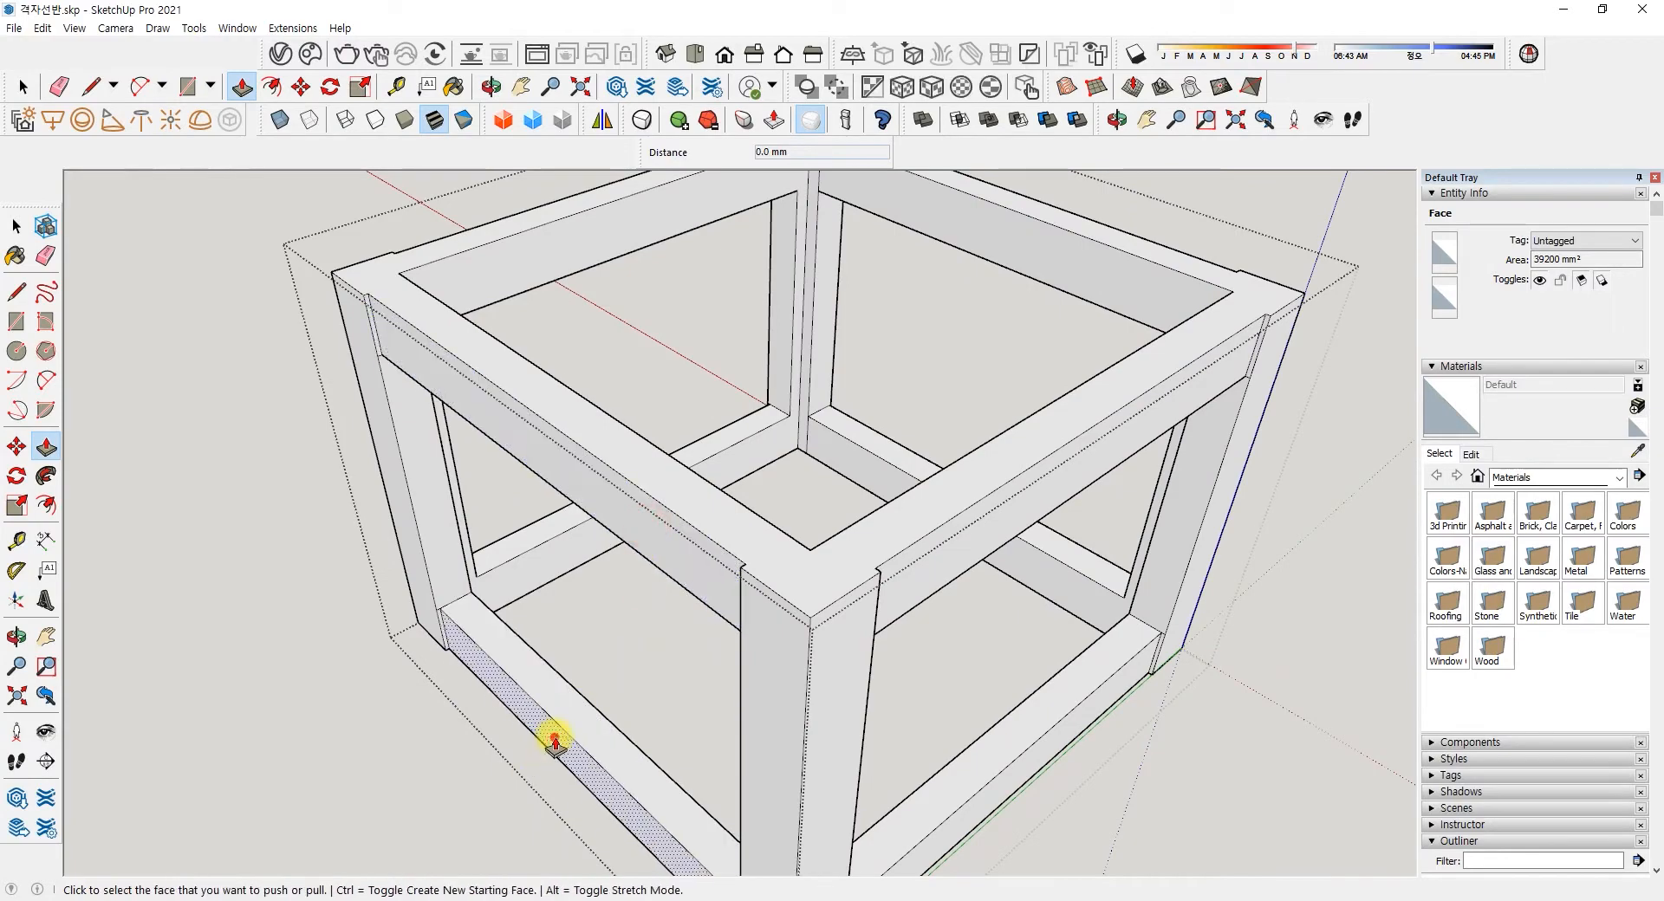
- Move the slat by its upper corner to the lower end corner of the recessed top rail, with X-ray display on
{"action": "scroll", "coordinate": [485, 598], "scroll_direction": "down", "scroll_amount": 3}
{"action": "middle_click_drag", "start_coordinate": [474, 579], "coordinate": [1132, 416]}
{"action": "key", "text": "space"}
{"action": "scroll", "coordinate": [1132, 415], "scroll_direction": "up", "scroll_amount": 5}
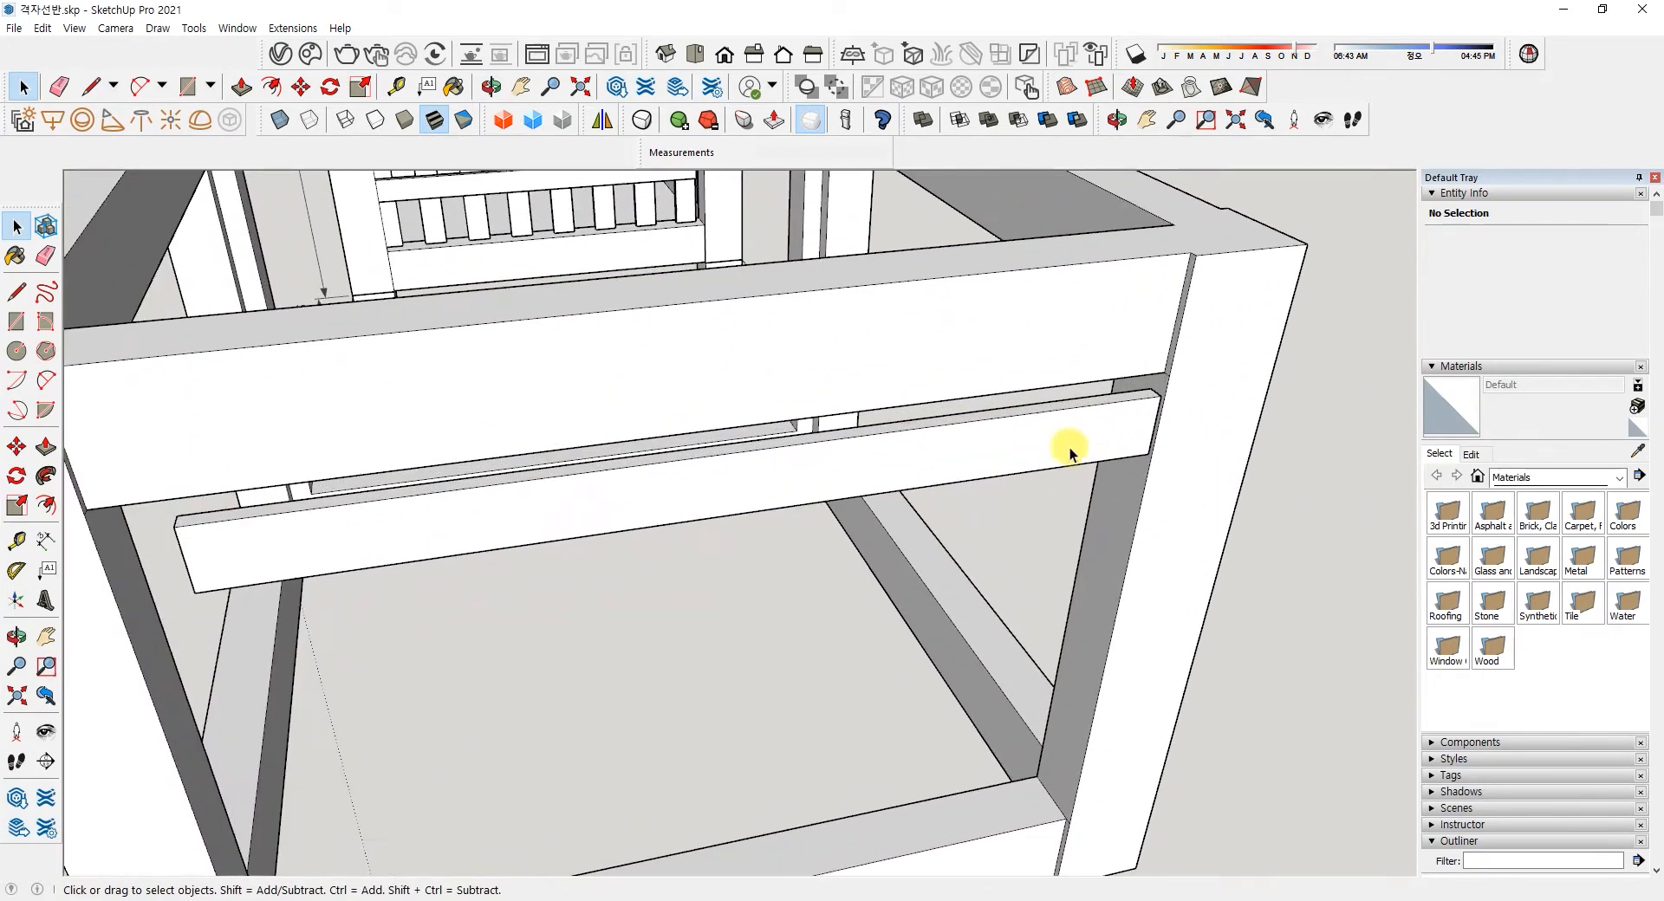
{"action": "left_click", "coordinate": [1098, 428]}
{"action": "left_click", "coordinate": [48, 448]}
{"action": "key", "text": "m"}
{"action": "left_click", "coordinate": [1157, 397]}
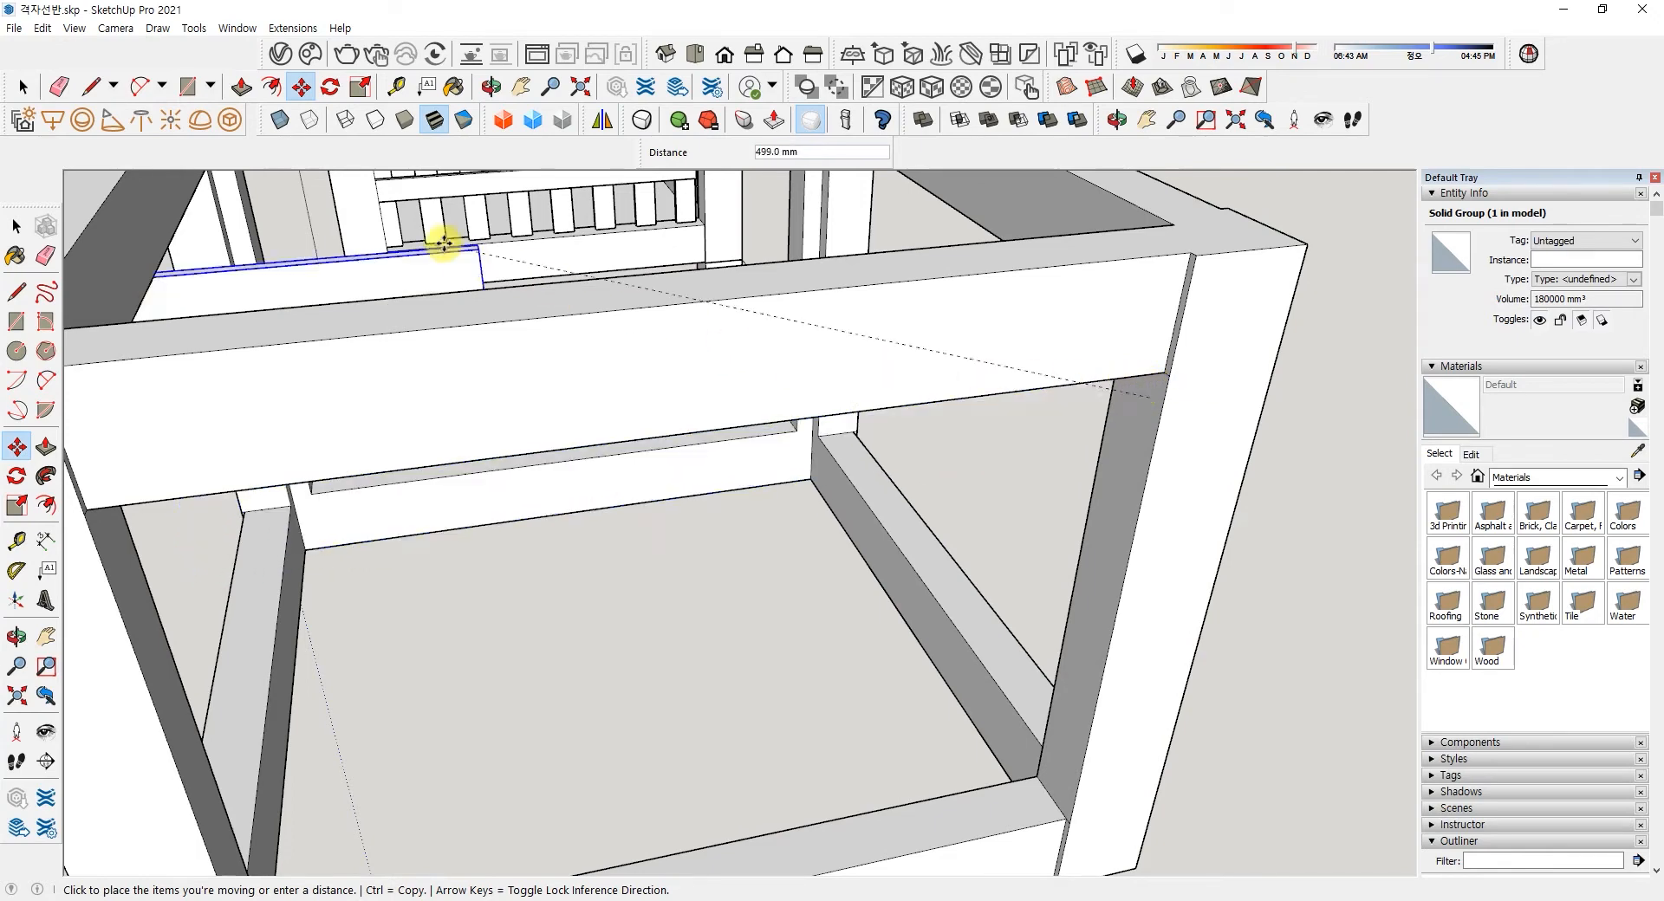
{"action": "left_click", "coordinate": [279, 121]}
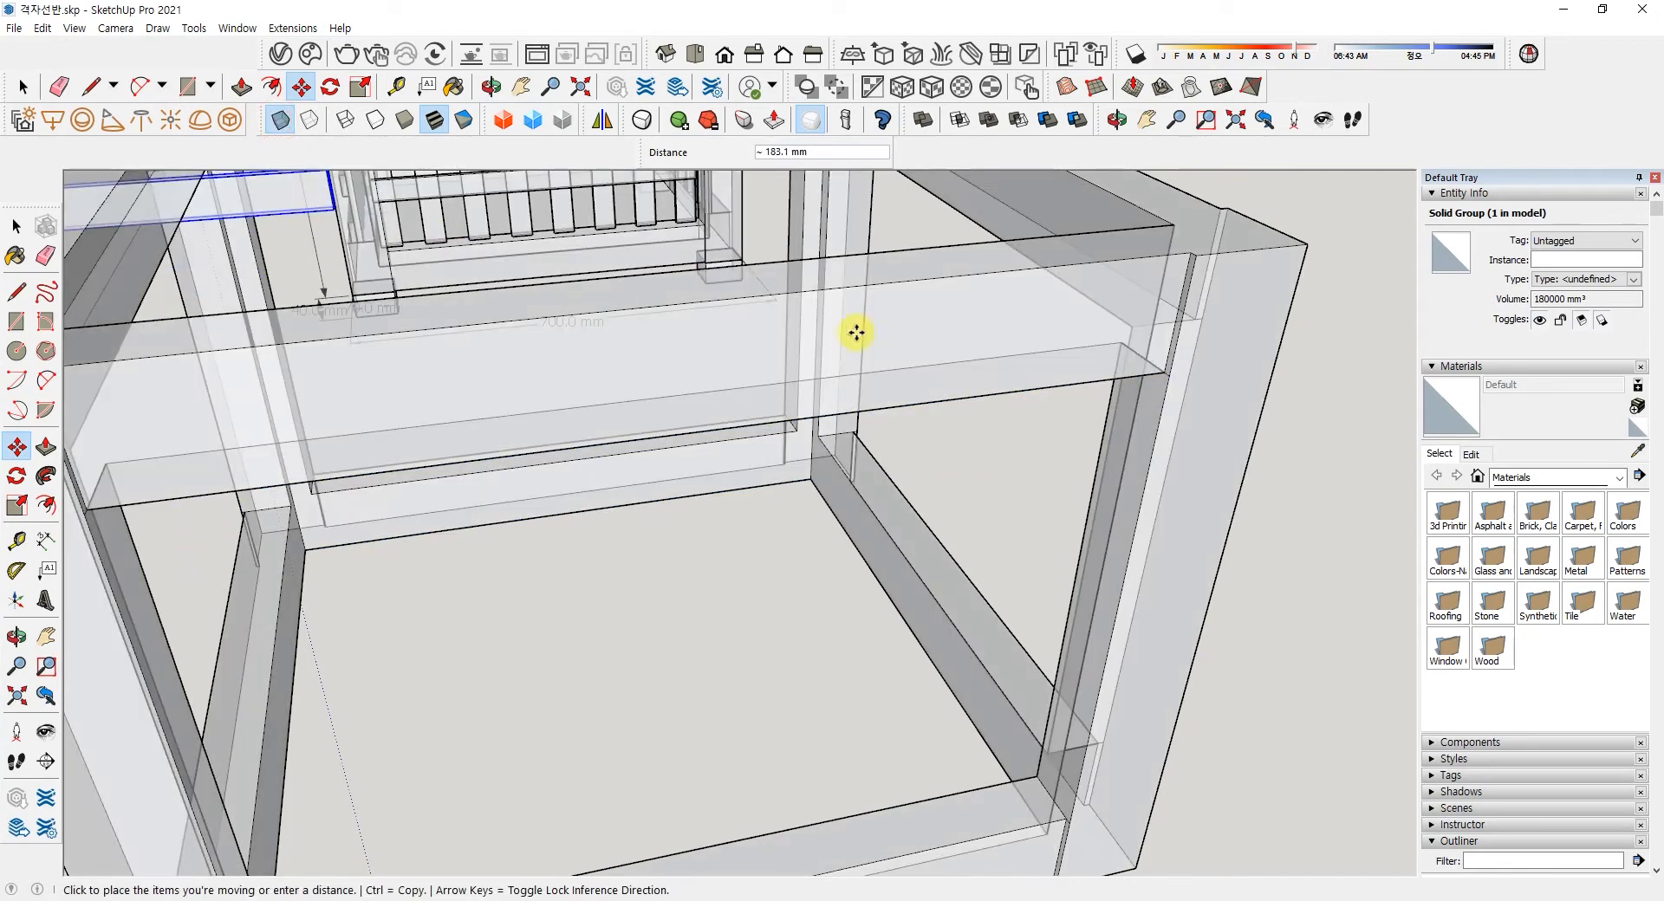
{"action": "left_click", "coordinate": [1164, 370]}
- Shift the slat so its outer end corner meets the recessed rail's lower corner, and switch X-ray display off
{"action": "middle_click_drag", "start_coordinate": [1058, 445], "coordinate": [1242, 455]}
{"action": "scroll", "coordinate": [1241, 419], "scroll_direction": "up", "scroll_amount": 3}
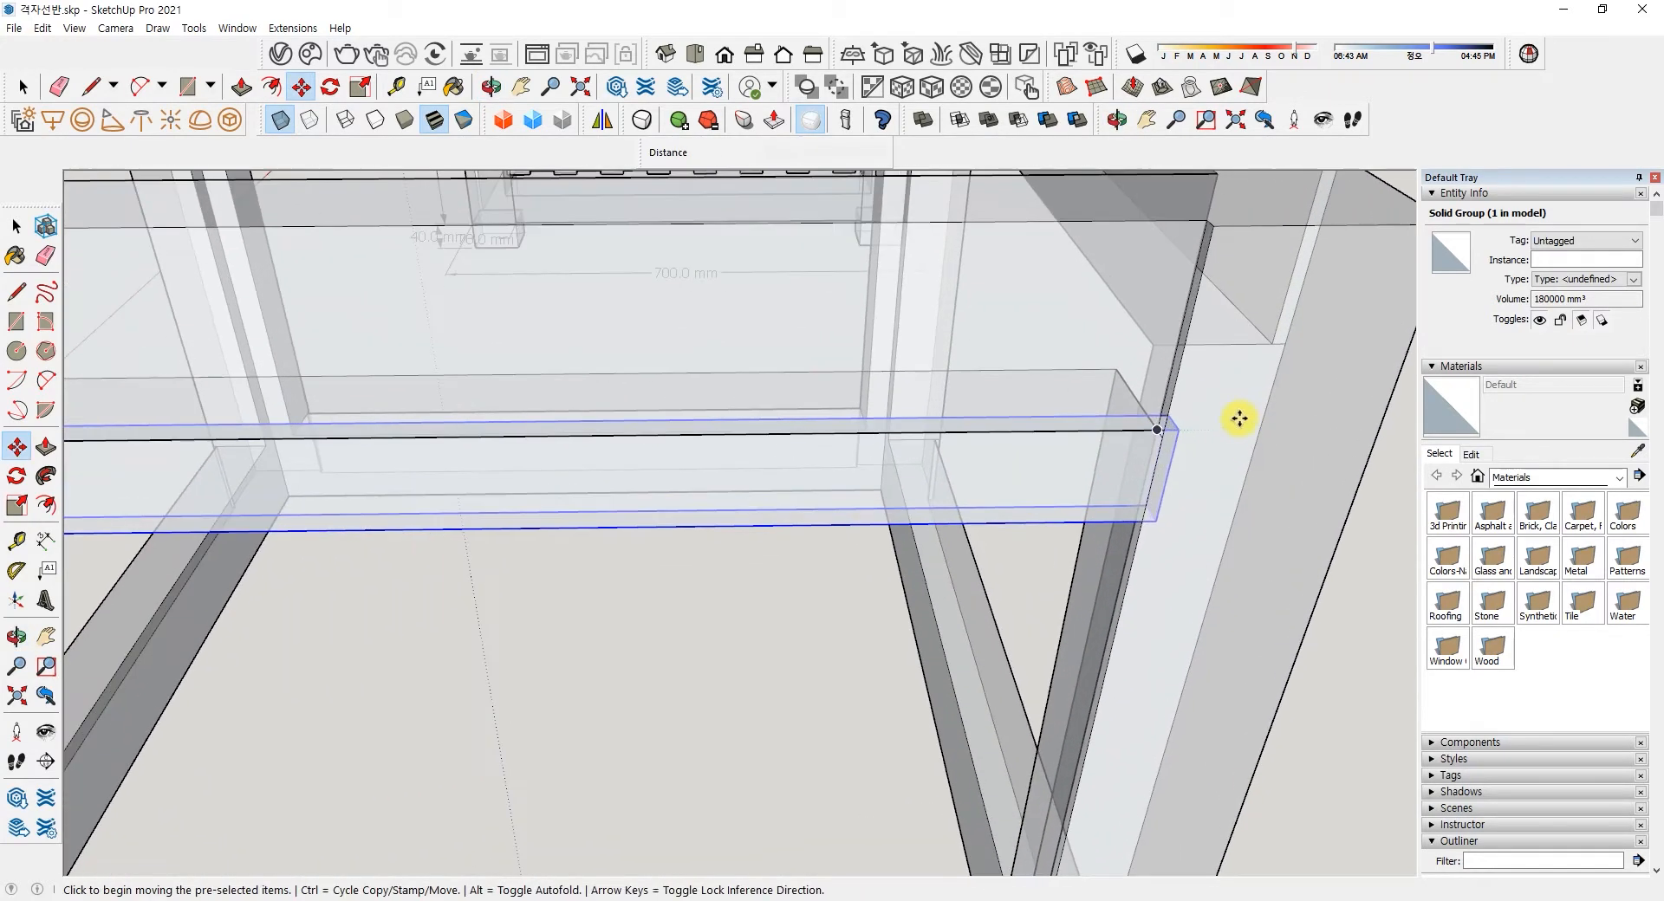
{"action": "left_click", "coordinate": [1180, 429]}
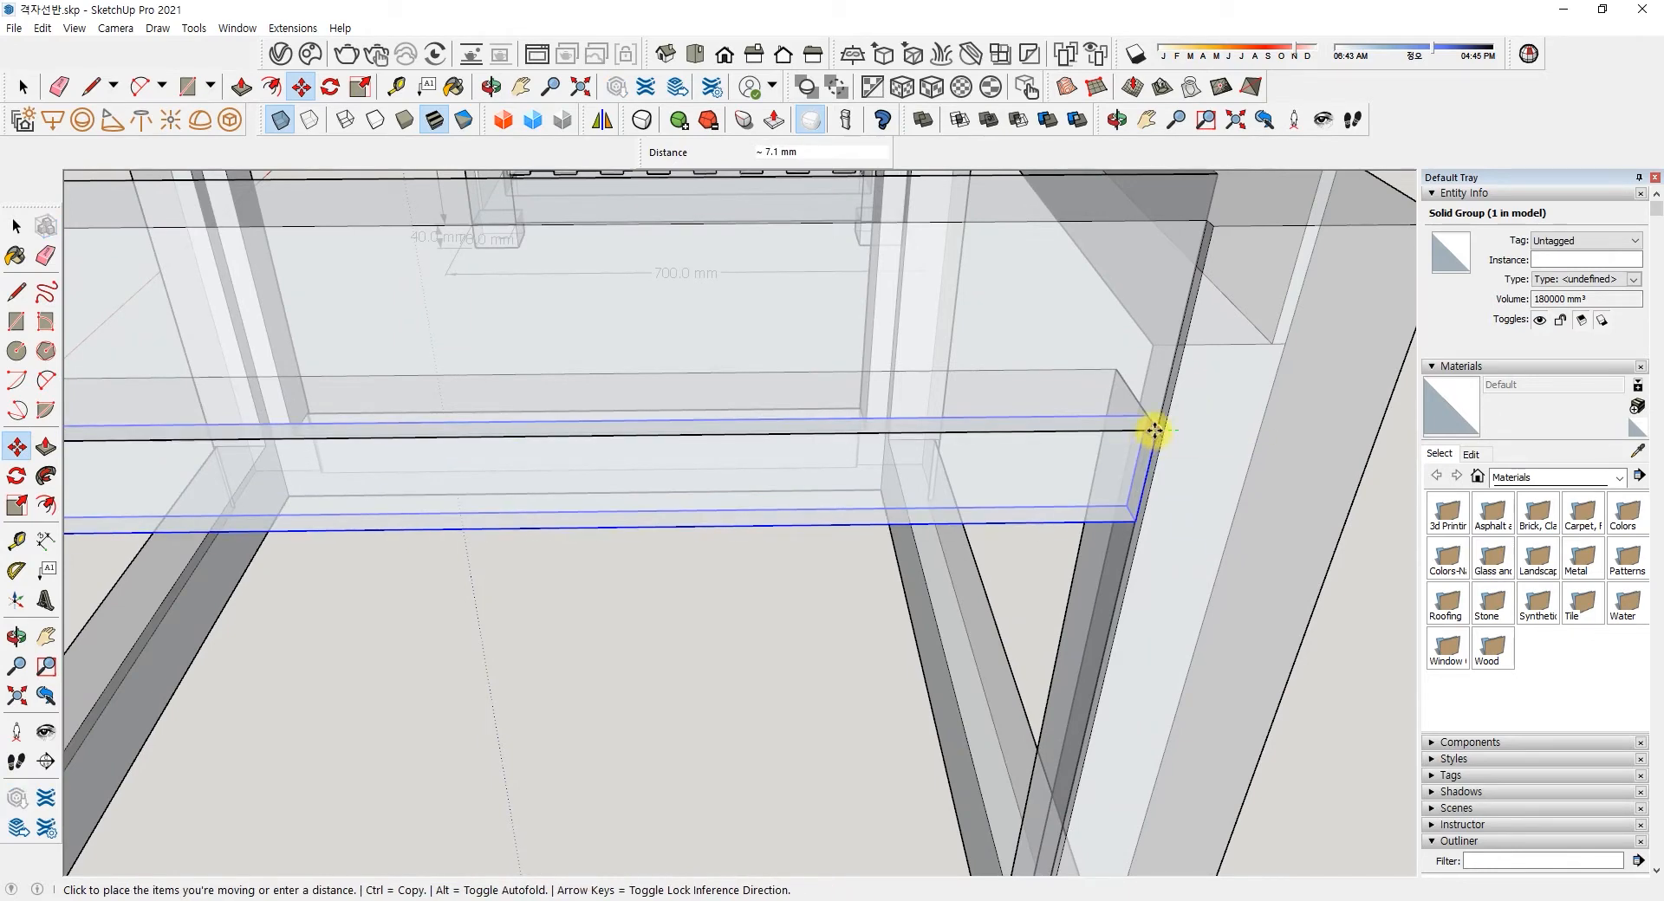
{"action": "left_click", "coordinate": [1155, 431]}
{"action": "left_click", "coordinate": [279, 120]}
- Examine how the reference table's horizontal slats sit relative to its top rail and posts
{"action": "middle_click_drag", "start_coordinate": [720, 455], "coordinate": [844, 611]}
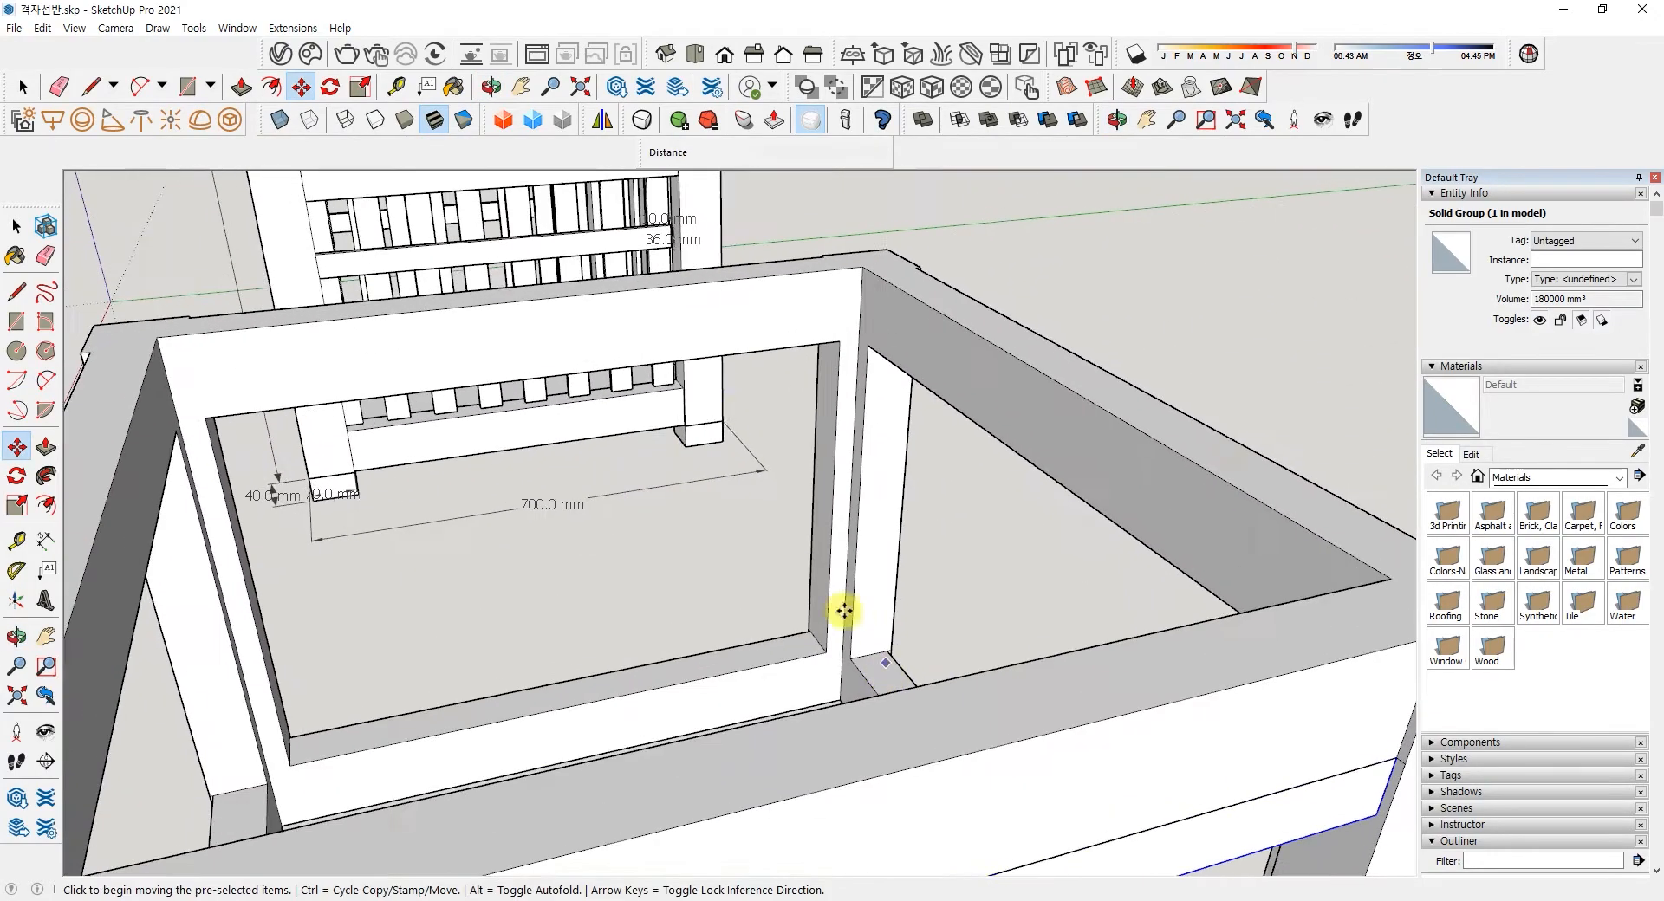
{"action": "scroll", "coordinate": [844, 611], "scroll_direction": "down", "scroll_amount": 6}
{"action": "middle_click_drag", "start_coordinate": [895, 699], "coordinate": [907, 350]}
{"action": "scroll", "coordinate": [880, 531], "scroll_direction": "up", "scroll_amount": 6}
{"action": "middle_click_drag", "start_coordinate": [913, 312], "coordinate": [940, 356]}
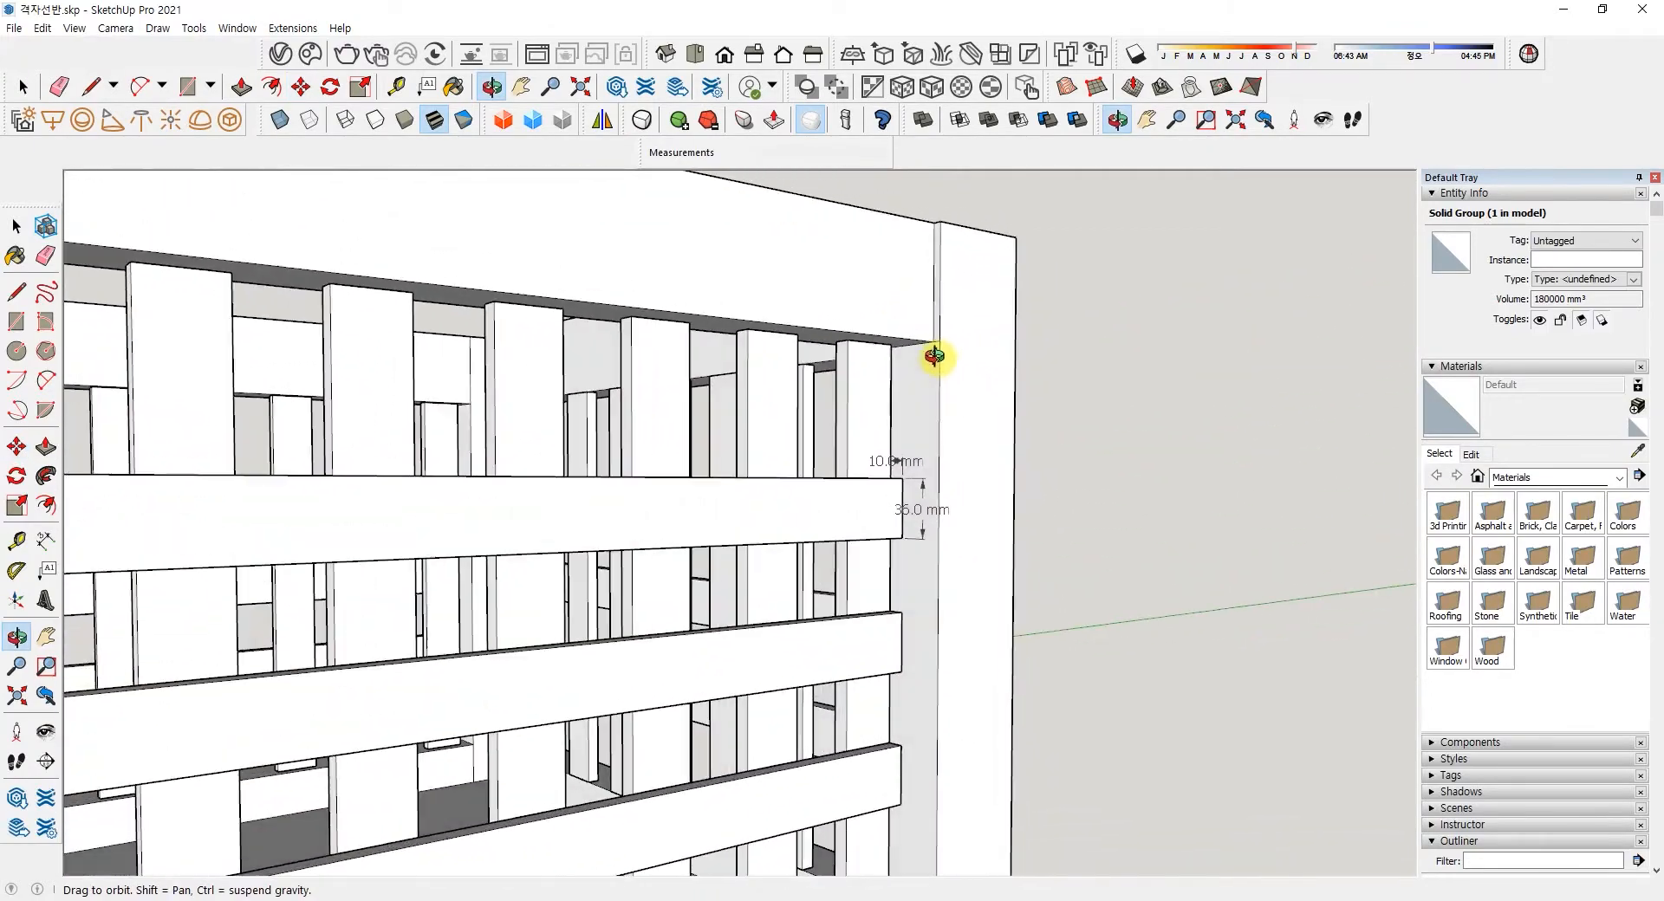
{"action": "middle_click_drag", "start_coordinate": [900, 476], "coordinate": [972, 481]}
{"action": "scroll", "coordinate": [951, 550], "scroll_direction": "down", "scroll_amount": 8}
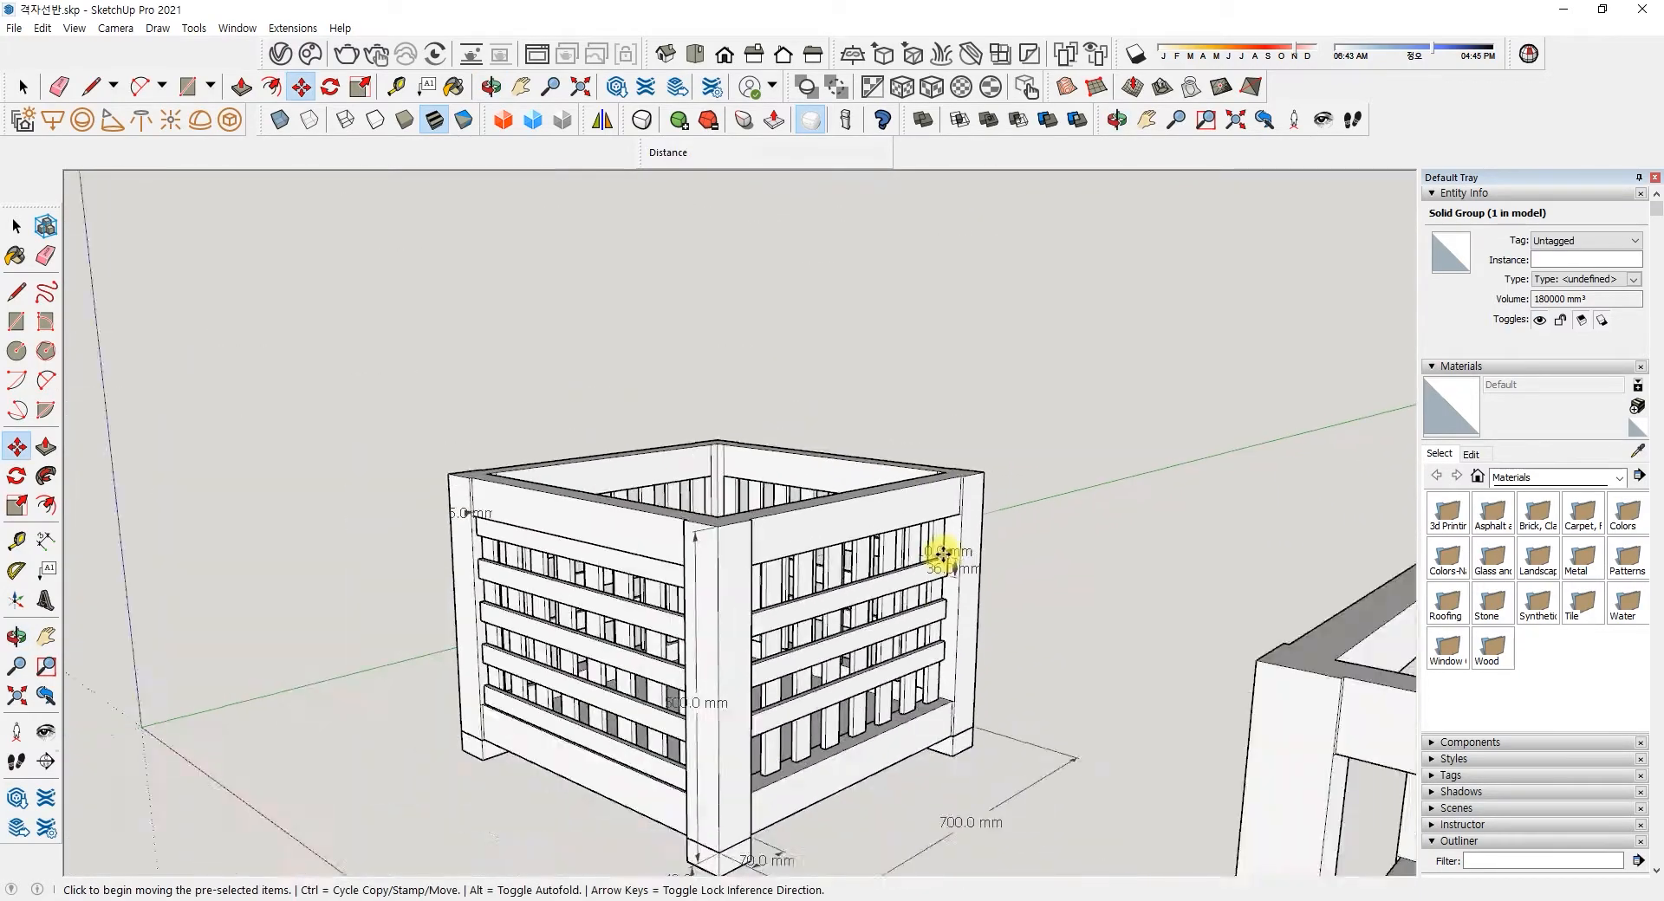
{"action": "scroll", "coordinate": [943, 553], "scroll_direction": "down", "scroll_amount": 3}
{"action": "scroll", "coordinate": [1032, 577], "scroll_direction": "up", "scroll_amount": 6}
- Move the slat 5 mm inward from the top rail's outer face
{"action": "middle_click_drag", "start_coordinate": [1036, 568], "coordinate": [1064, 437]}
{"action": "scroll", "coordinate": [1042, 570], "scroll_direction": "up", "scroll_amount": 5}
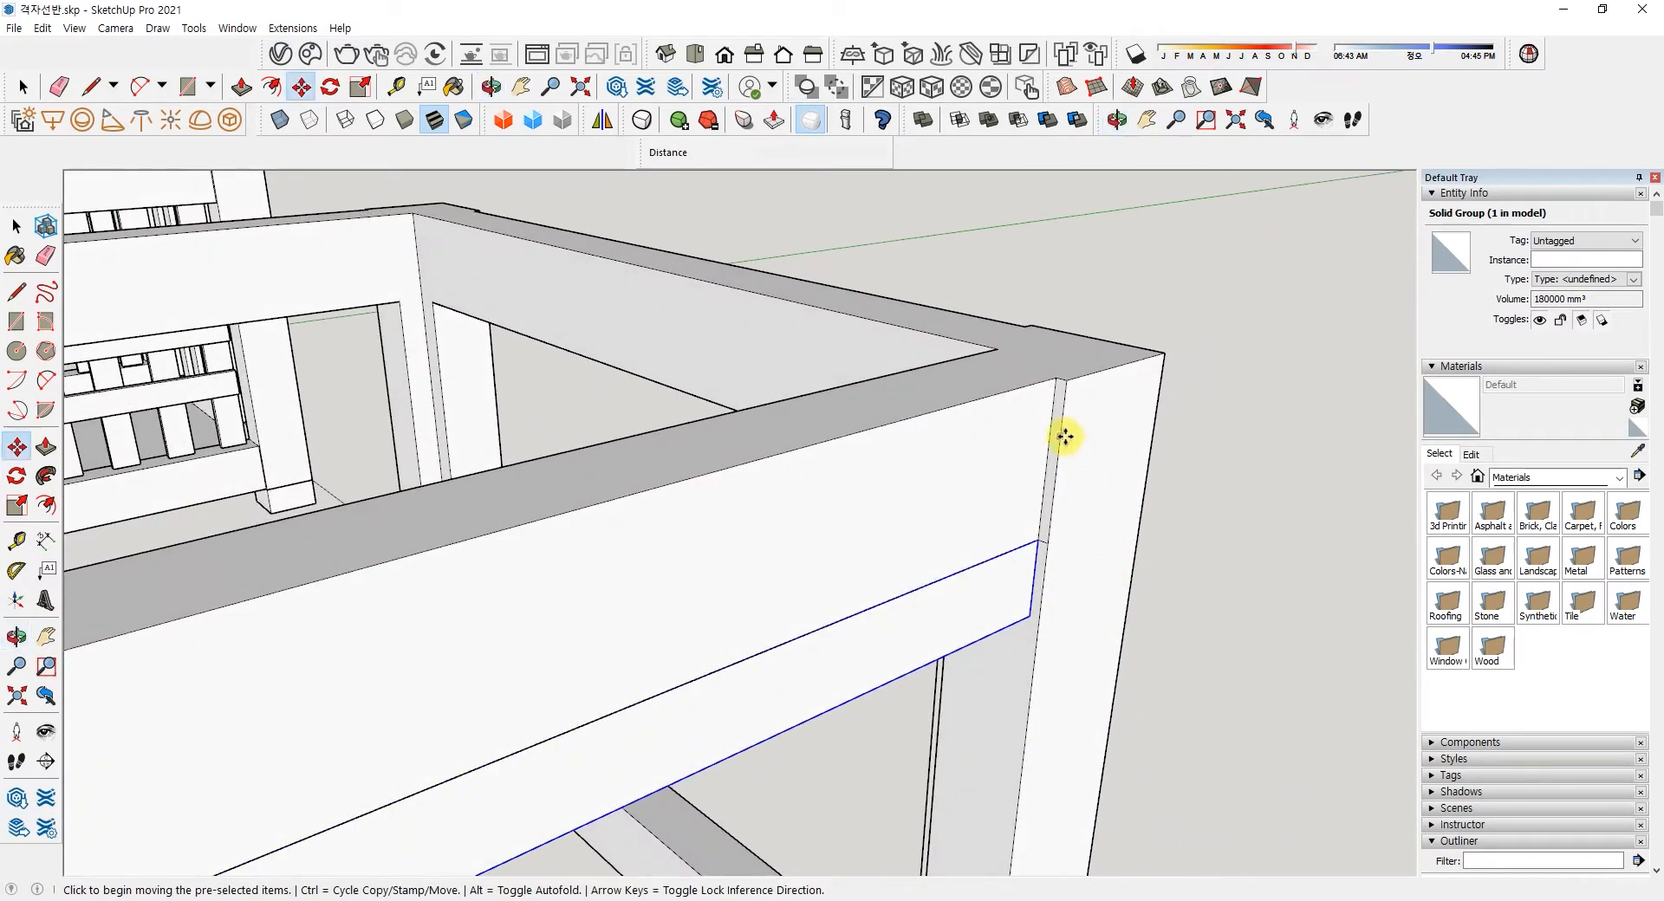
{"action": "left_click", "coordinate": [1051, 378]}
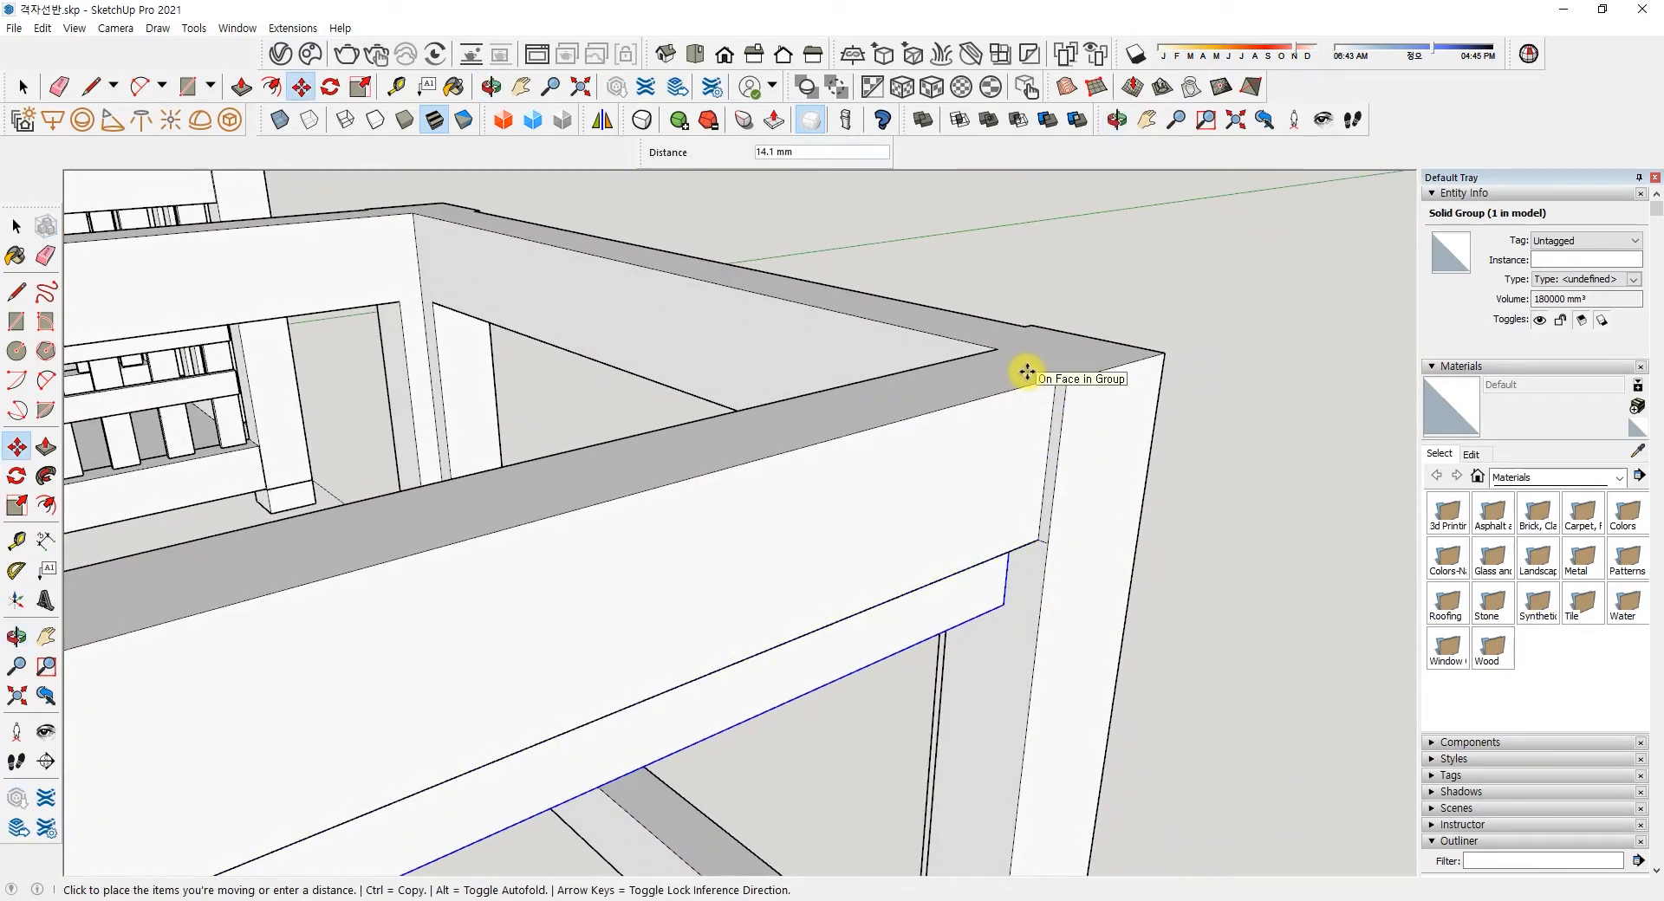
{"action": "type", "text": "5"}
{"action": "key", "text": "Return"}
- Open the slat group, extend its free end face 60 mm to the opposite post, and close the group
{"action": "middle_click_drag", "start_coordinate": [1003, 494], "coordinate": [672, 512]}
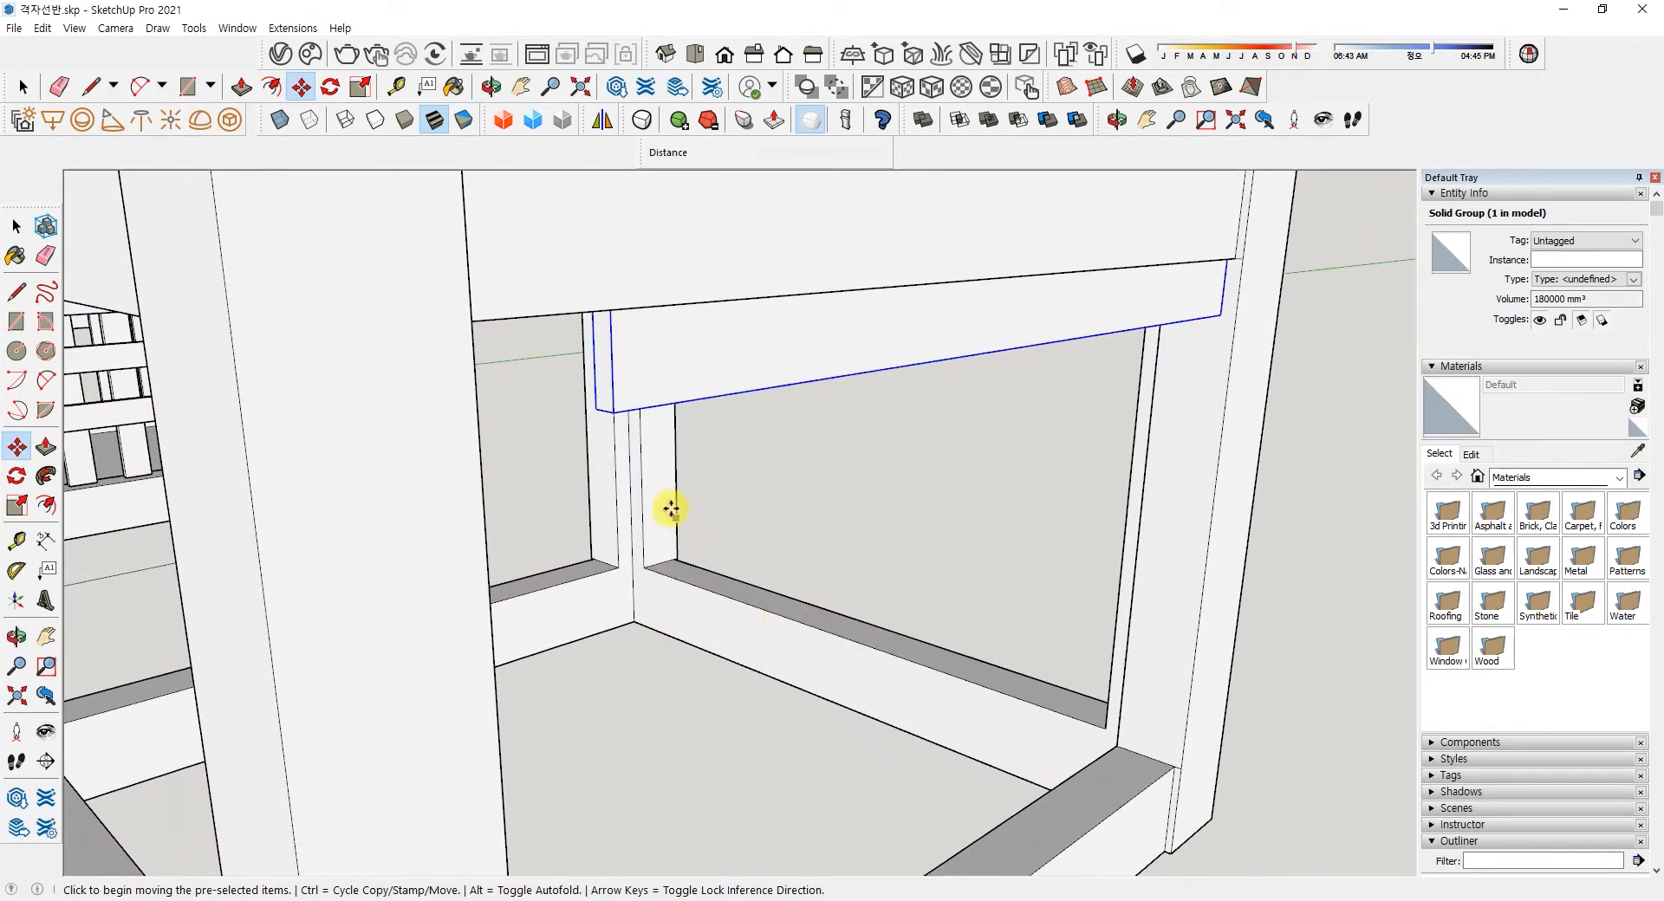
{"action": "key", "text": "space"}
{"action": "double_click", "coordinate": [647, 359]}
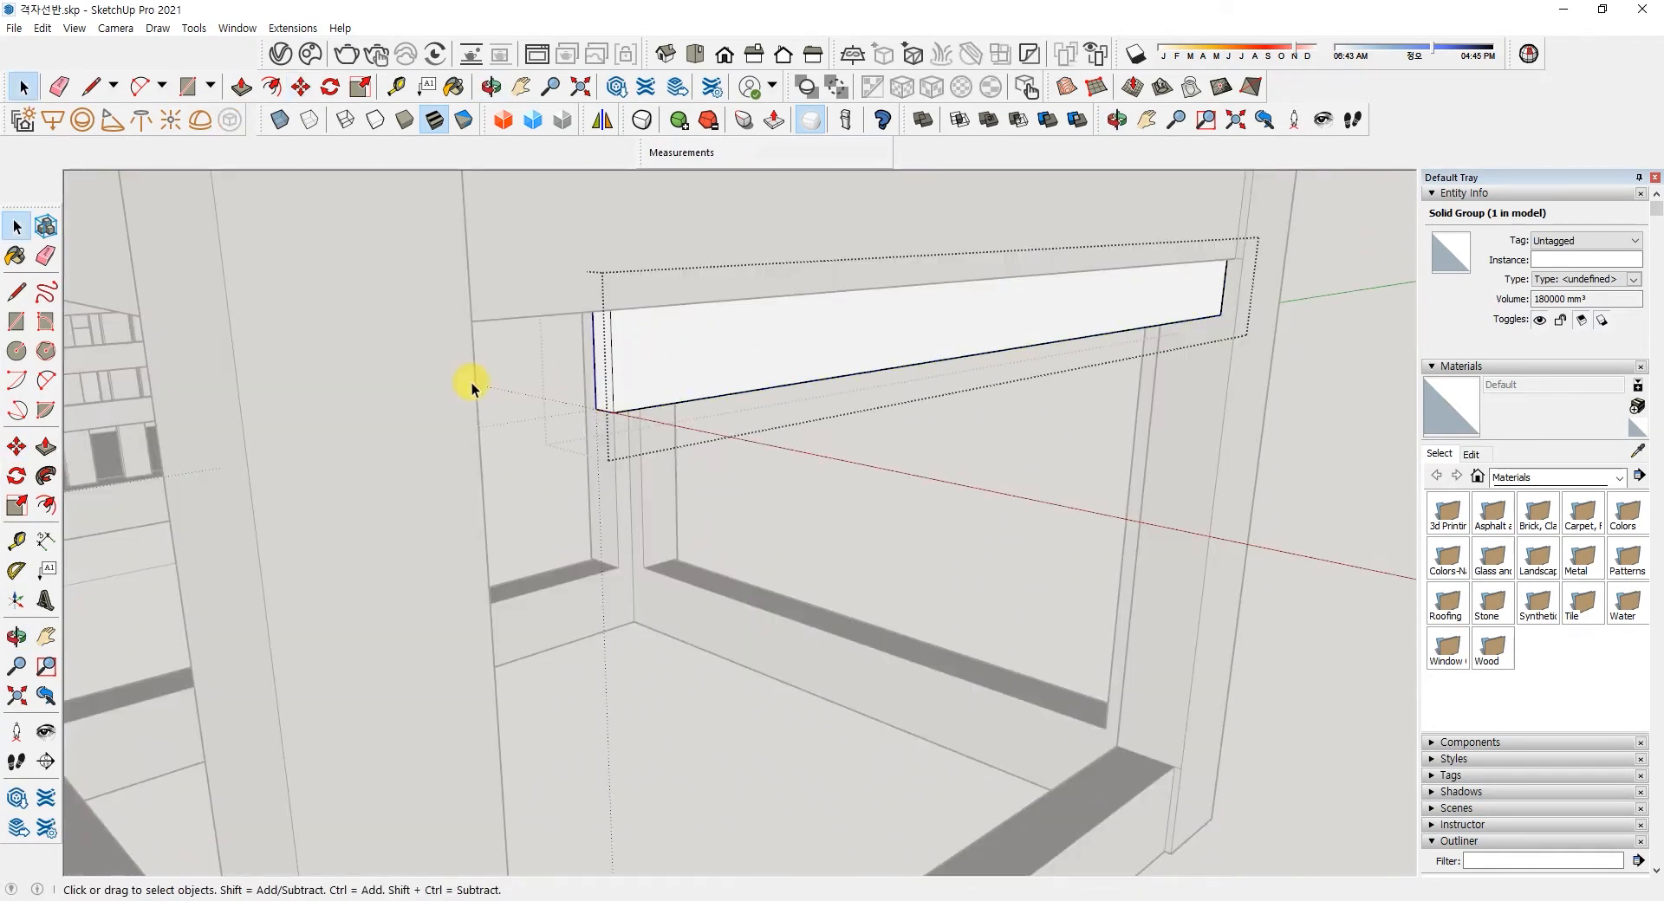
{"action": "left_click", "coordinate": [45, 445]}
{"action": "left_click", "coordinate": [589, 338]}
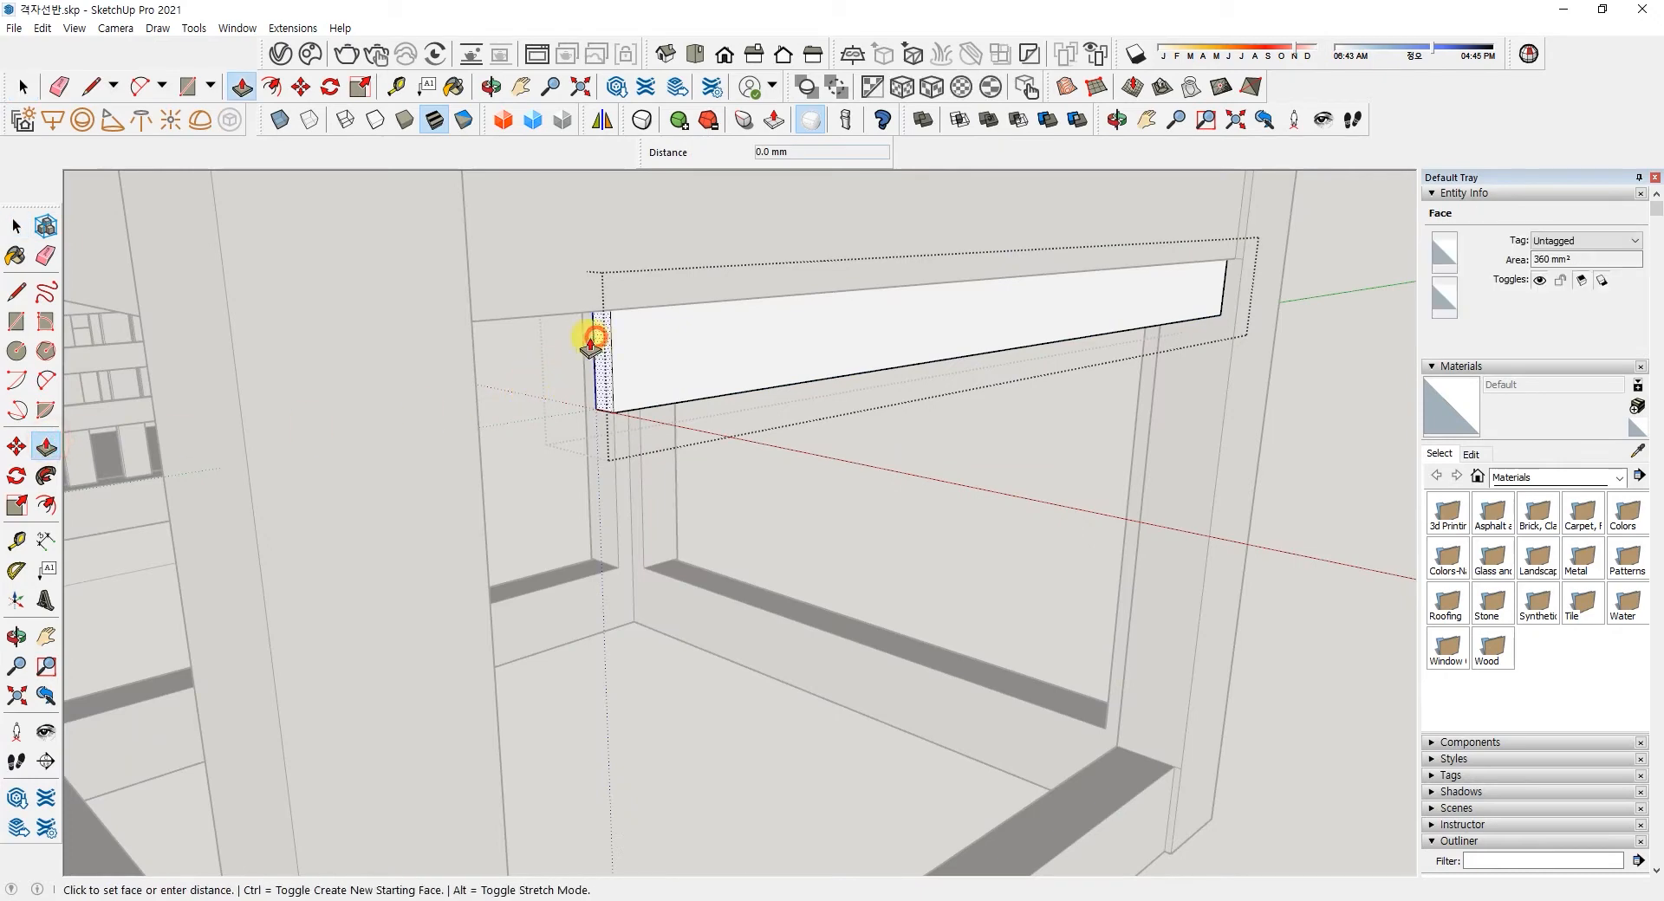
{"action": "left_click", "coordinate": [467, 323]}
{"action": "middle_click_drag", "start_coordinate": [467, 322], "coordinate": [353, 486]}
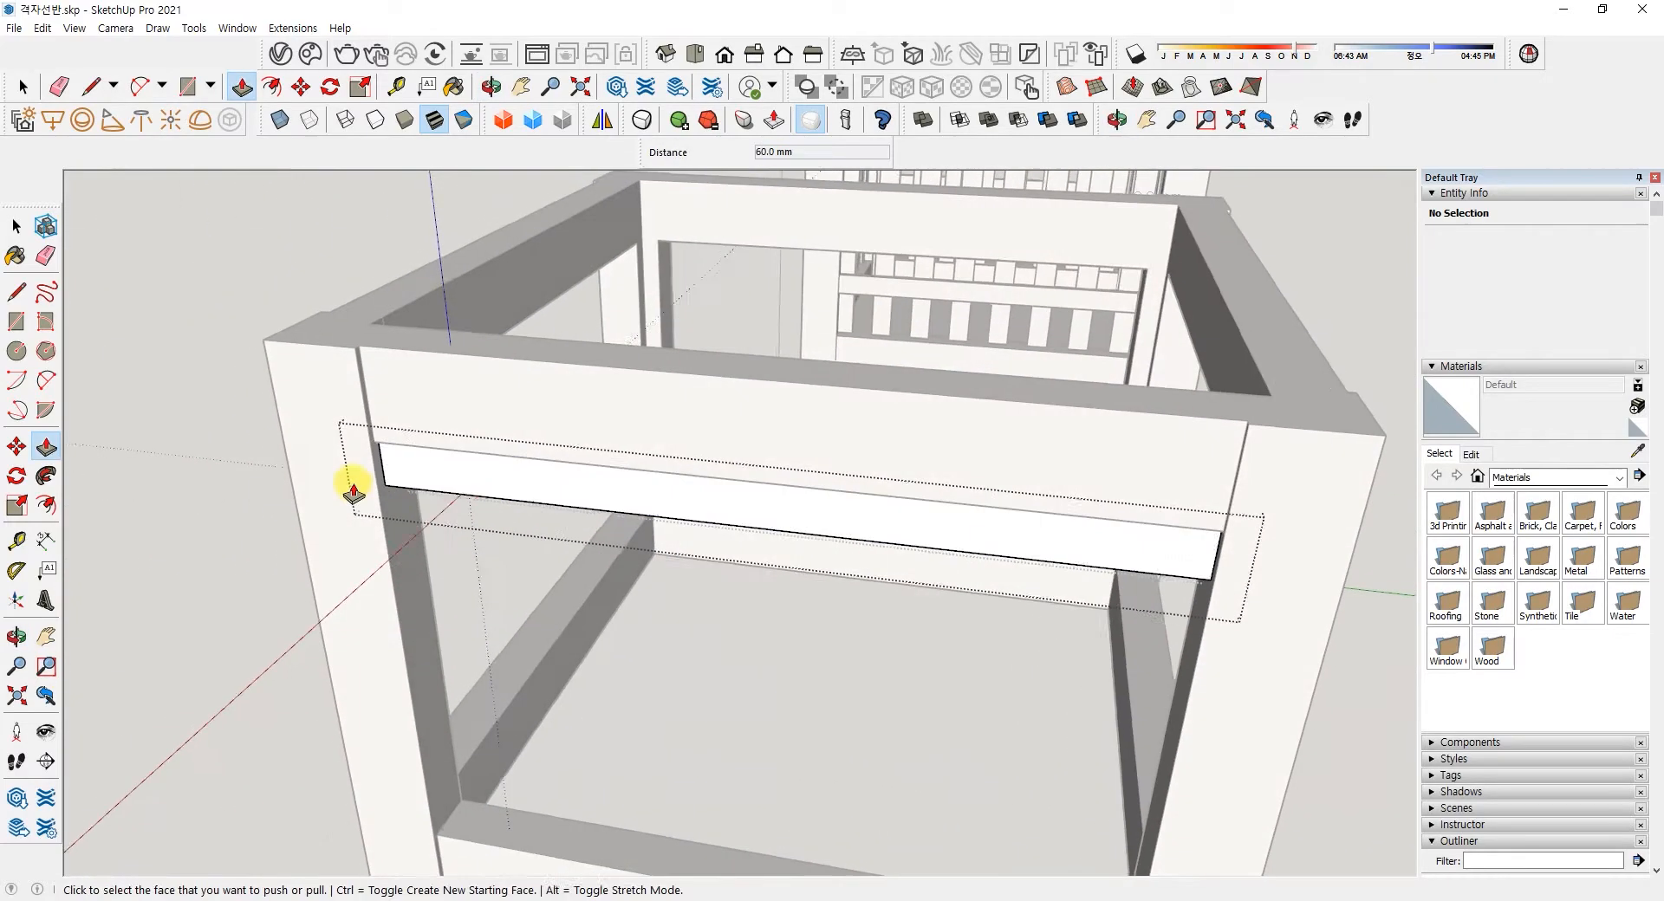
{"action": "scroll", "coordinate": [355, 460], "scroll_direction": "up", "scroll_amount": 3}
{"action": "scroll", "coordinate": [397, 473], "scroll_direction": "down", "scroll_amount": 1}
{"action": "key", "text": "space"}
{"action": "left_click", "coordinate": [193, 599]}
- Copy the slat 324 mm straight down so it rests on the bottom rail
{"action": "middle_click_drag", "start_coordinate": [461, 589], "coordinate": [902, 427]}
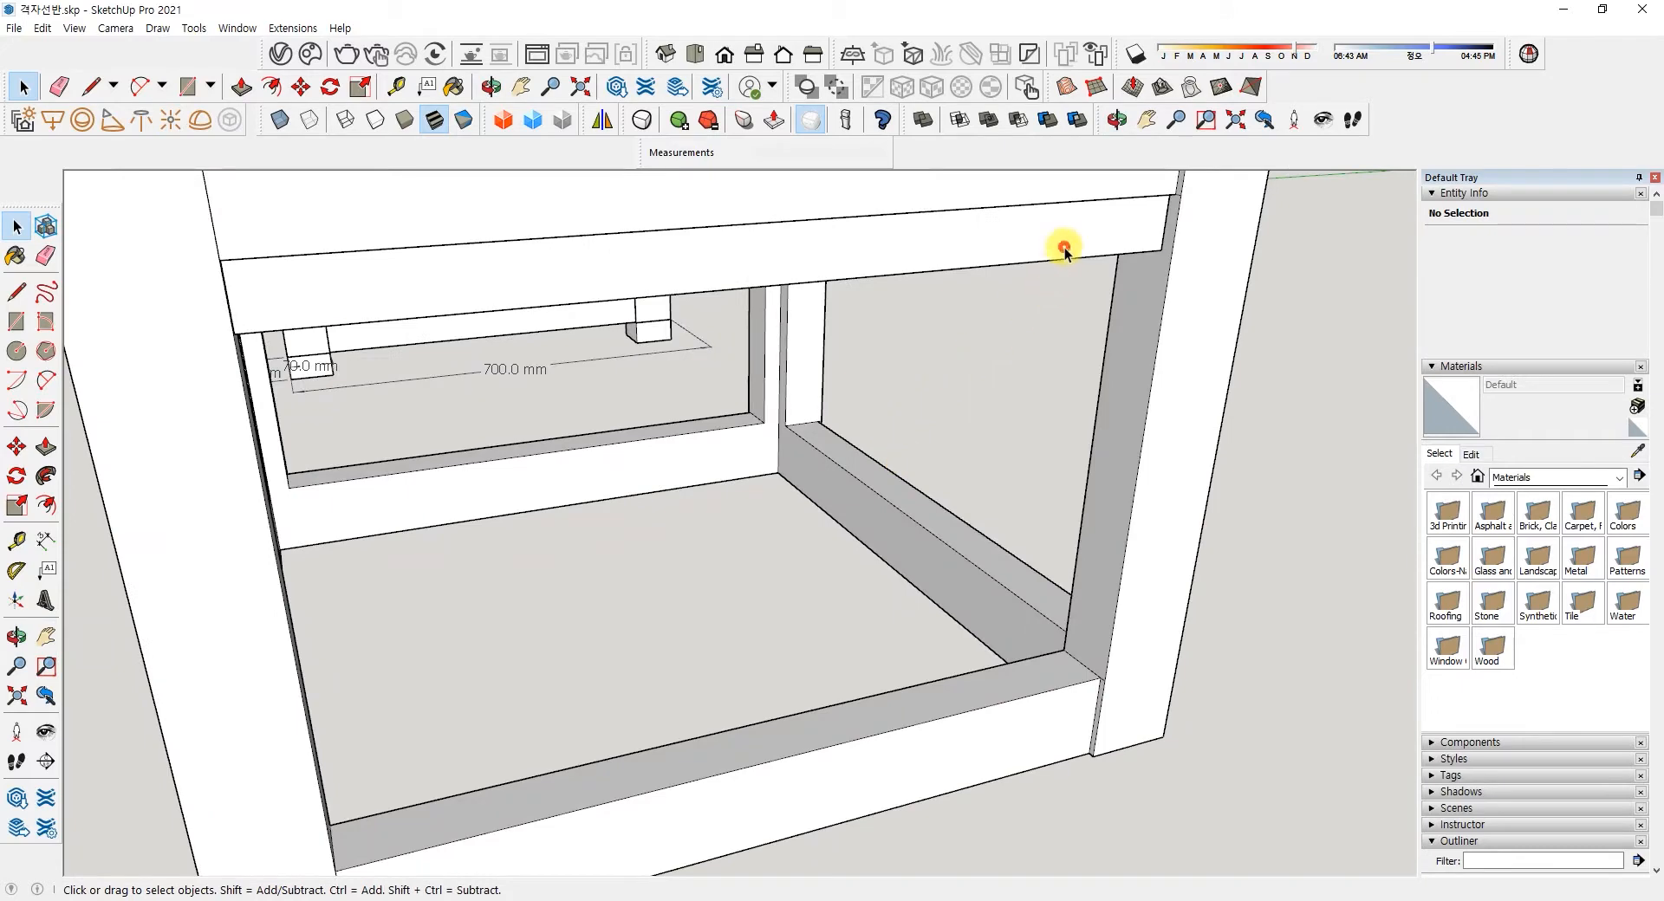
{"action": "scroll", "coordinate": [1064, 249], "scroll_direction": "down", "scroll_amount": 3}
{"action": "left_click", "coordinate": [1006, 342]}
{"action": "left_click", "coordinate": [16, 447]}
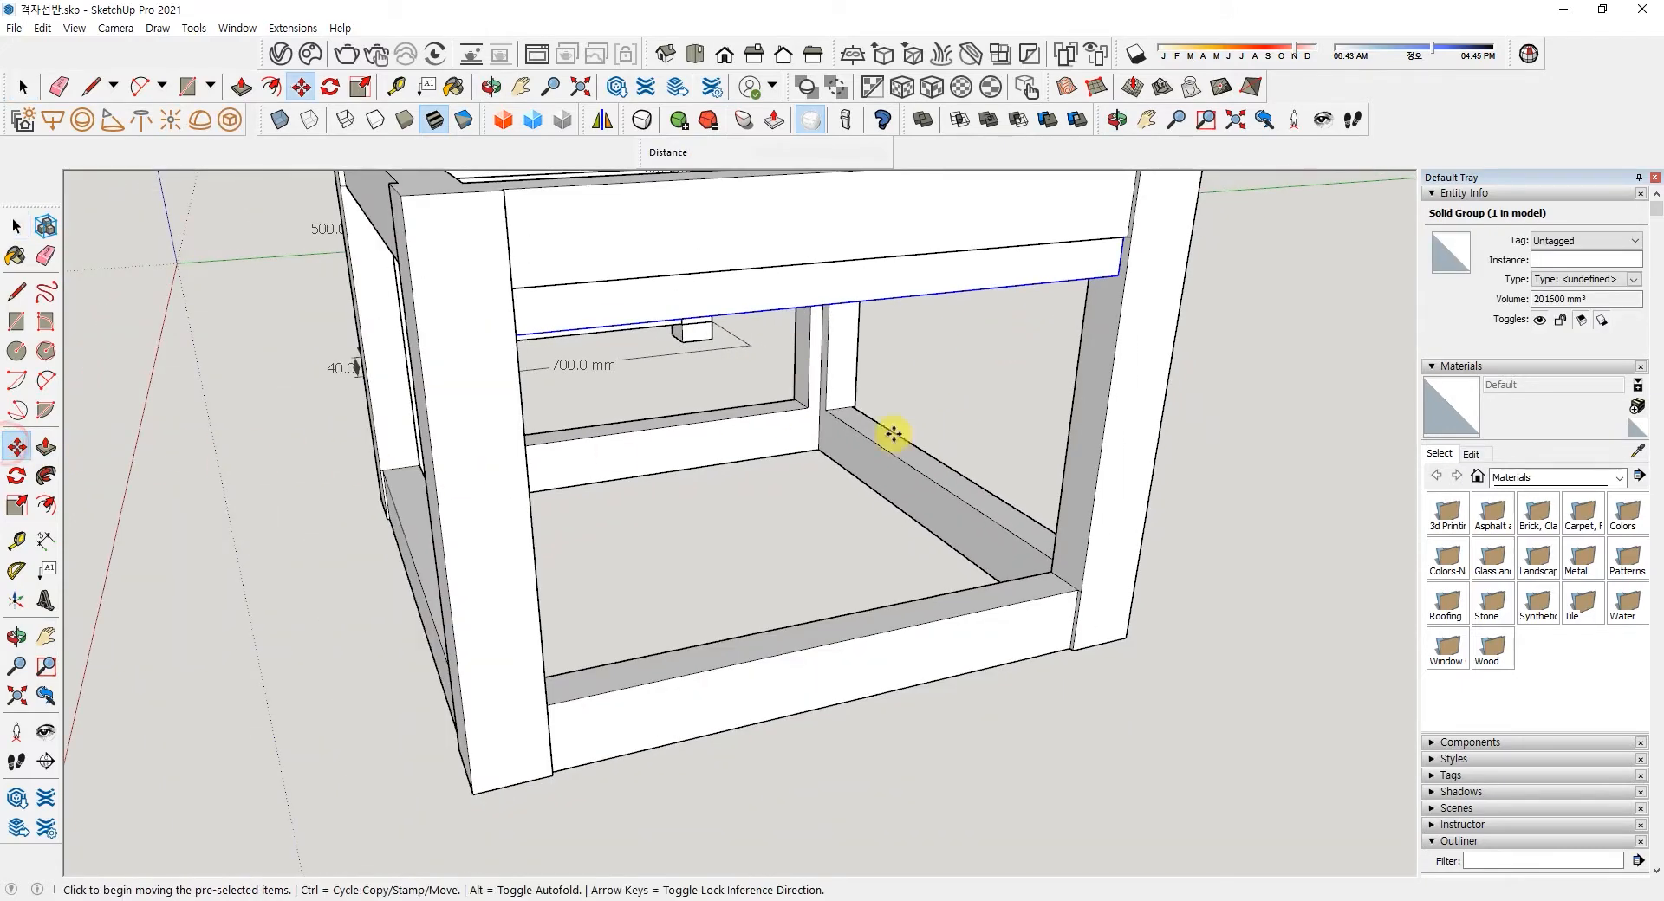
{"action": "left_click", "coordinate": [1121, 274]}
{"action": "key", "text": "ctrl"}
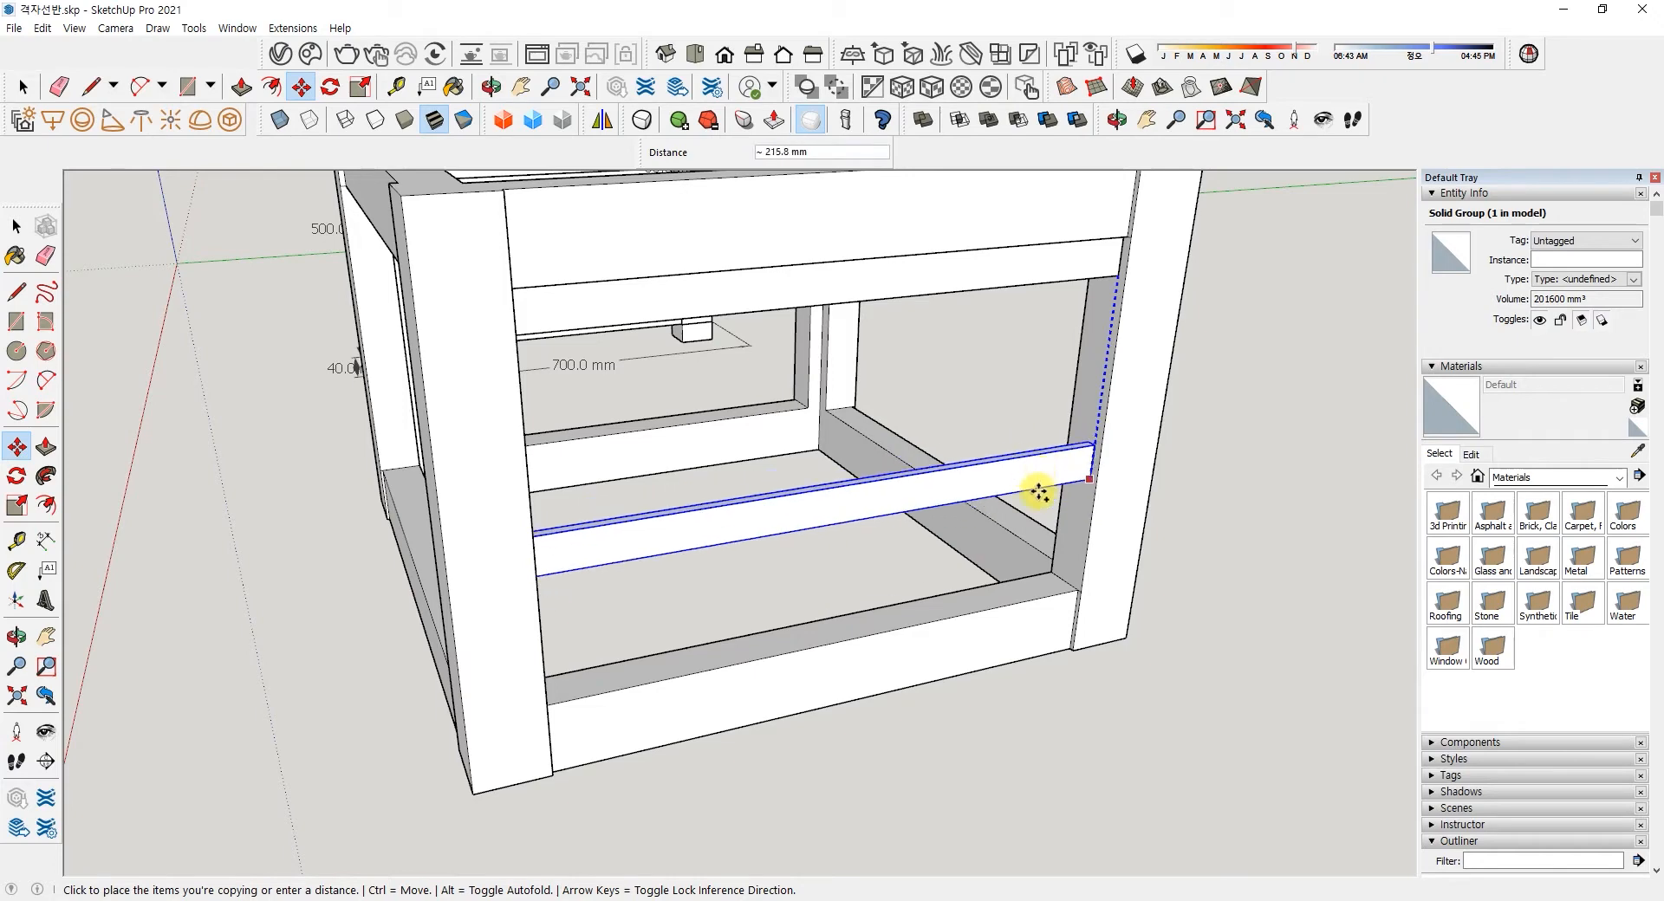
{"action": "scroll", "coordinate": [1081, 583], "scroll_direction": "up", "scroll_amount": 3}
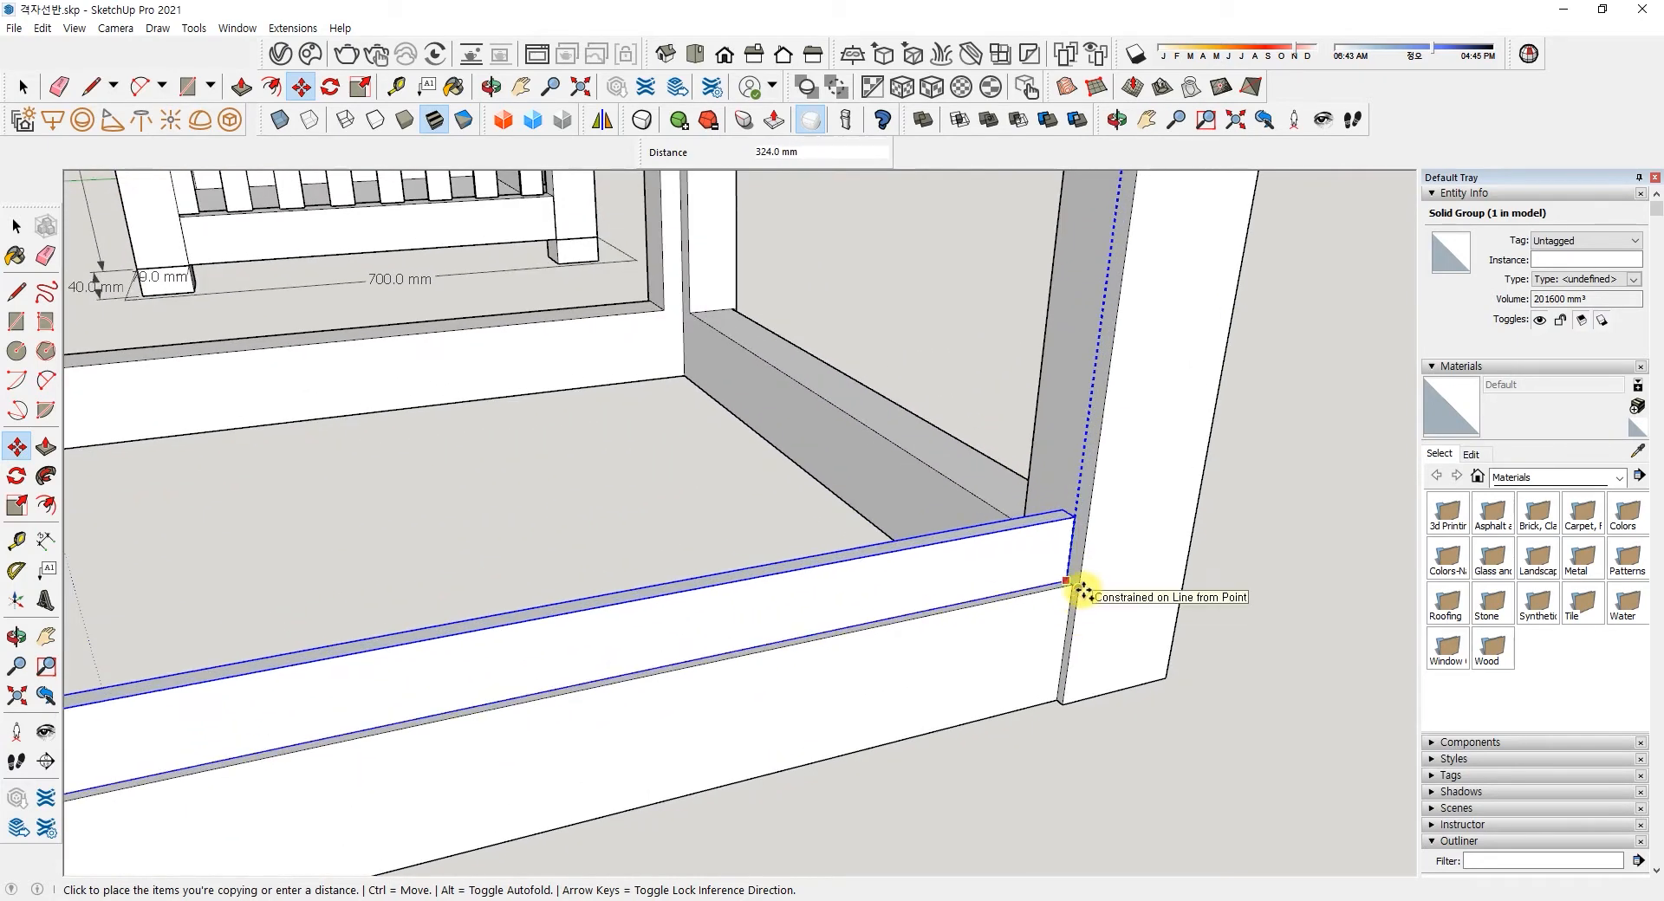
{"action": "left_click", "coordinate": [1081, 590]}
{"action": "scroll", "coordinate": [1079, 583], "scroll_direction": "down", "scroll_amount": 5}
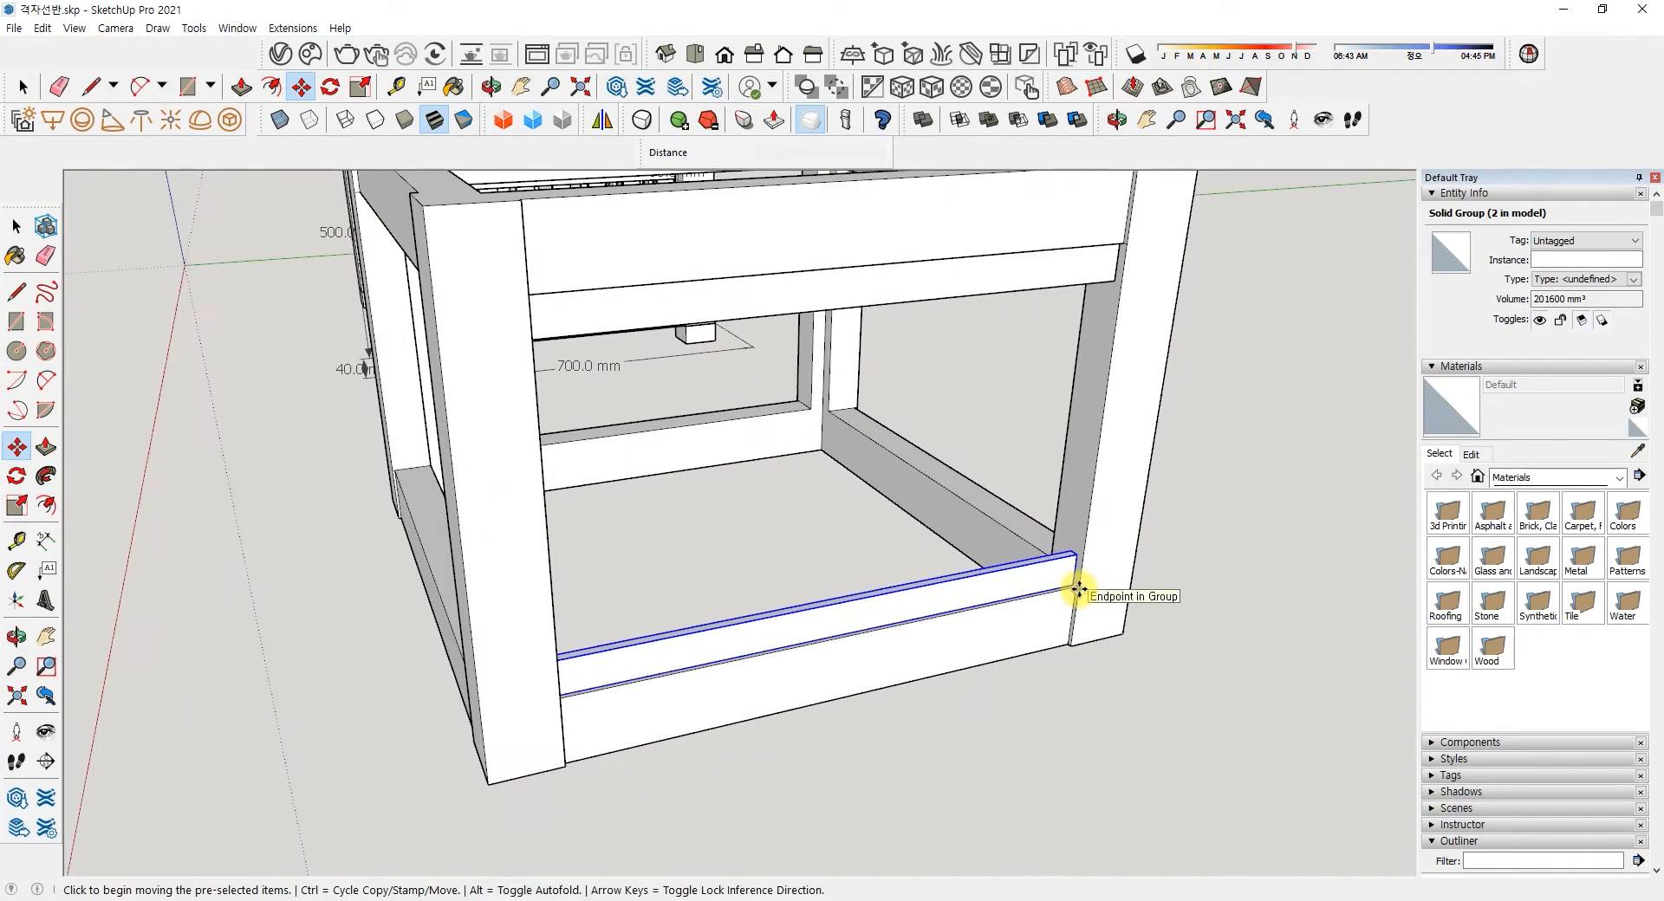
- Turn the slat copy into an evenly divided array by splitting the copy distance into 4 intervals
{"action": "scroll", "coordinate": [695, 392], "scroll_direction": "down", "scroll_amount": 5}
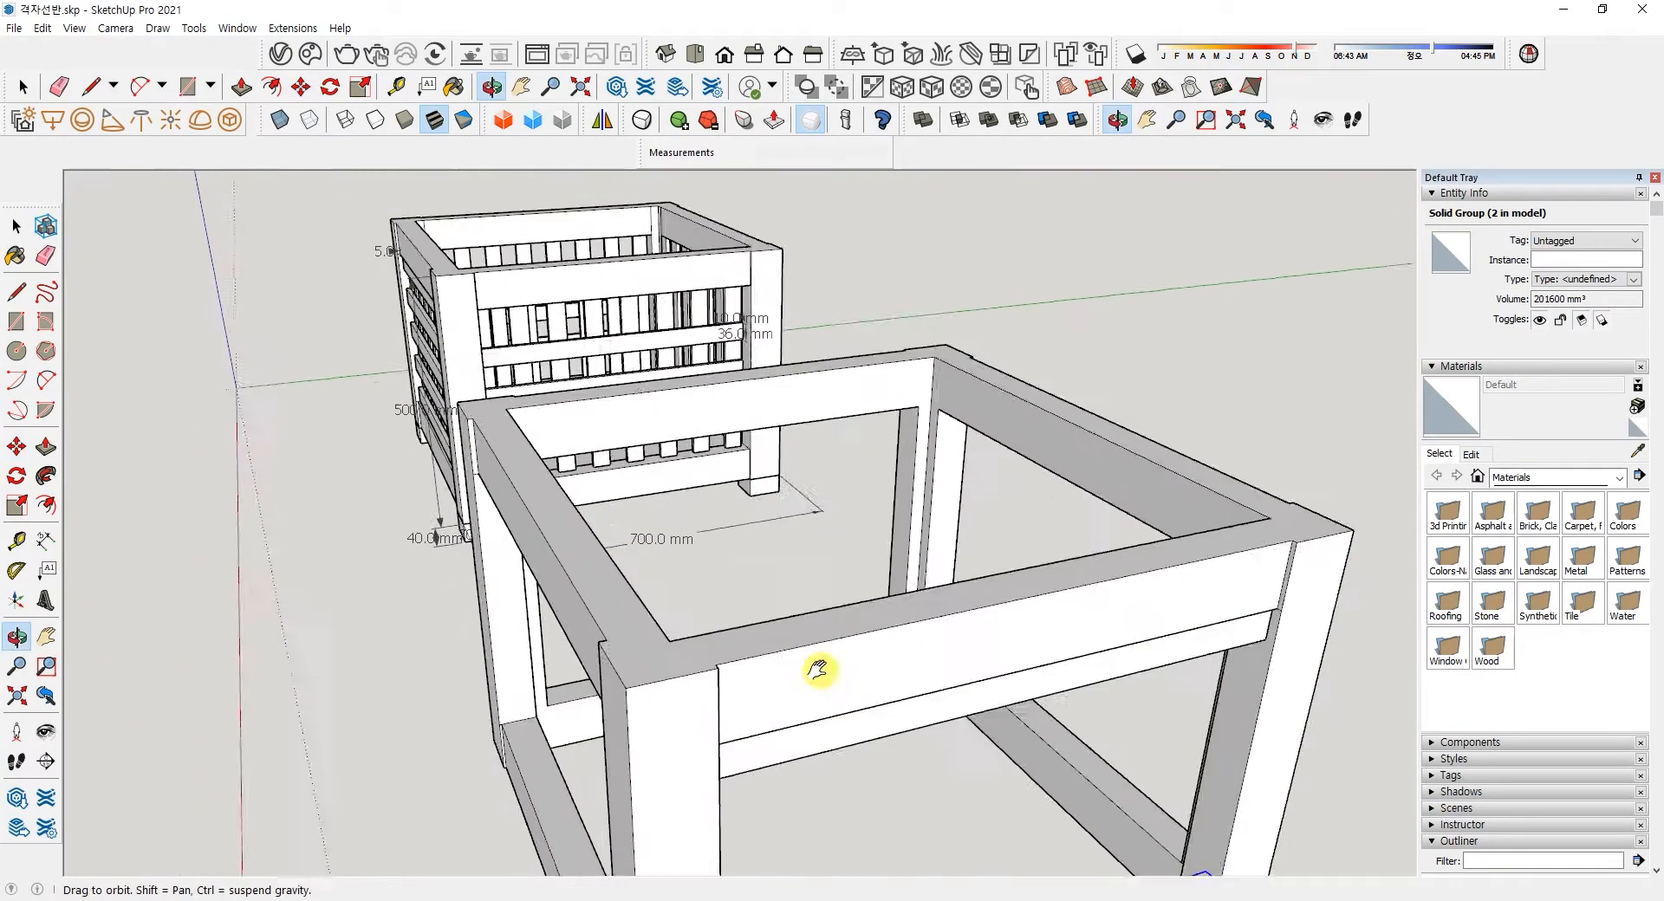
{"action": "scroll", "coordinate": [736, 431], "scroll_direction": "up", "scroll_amount": 6}
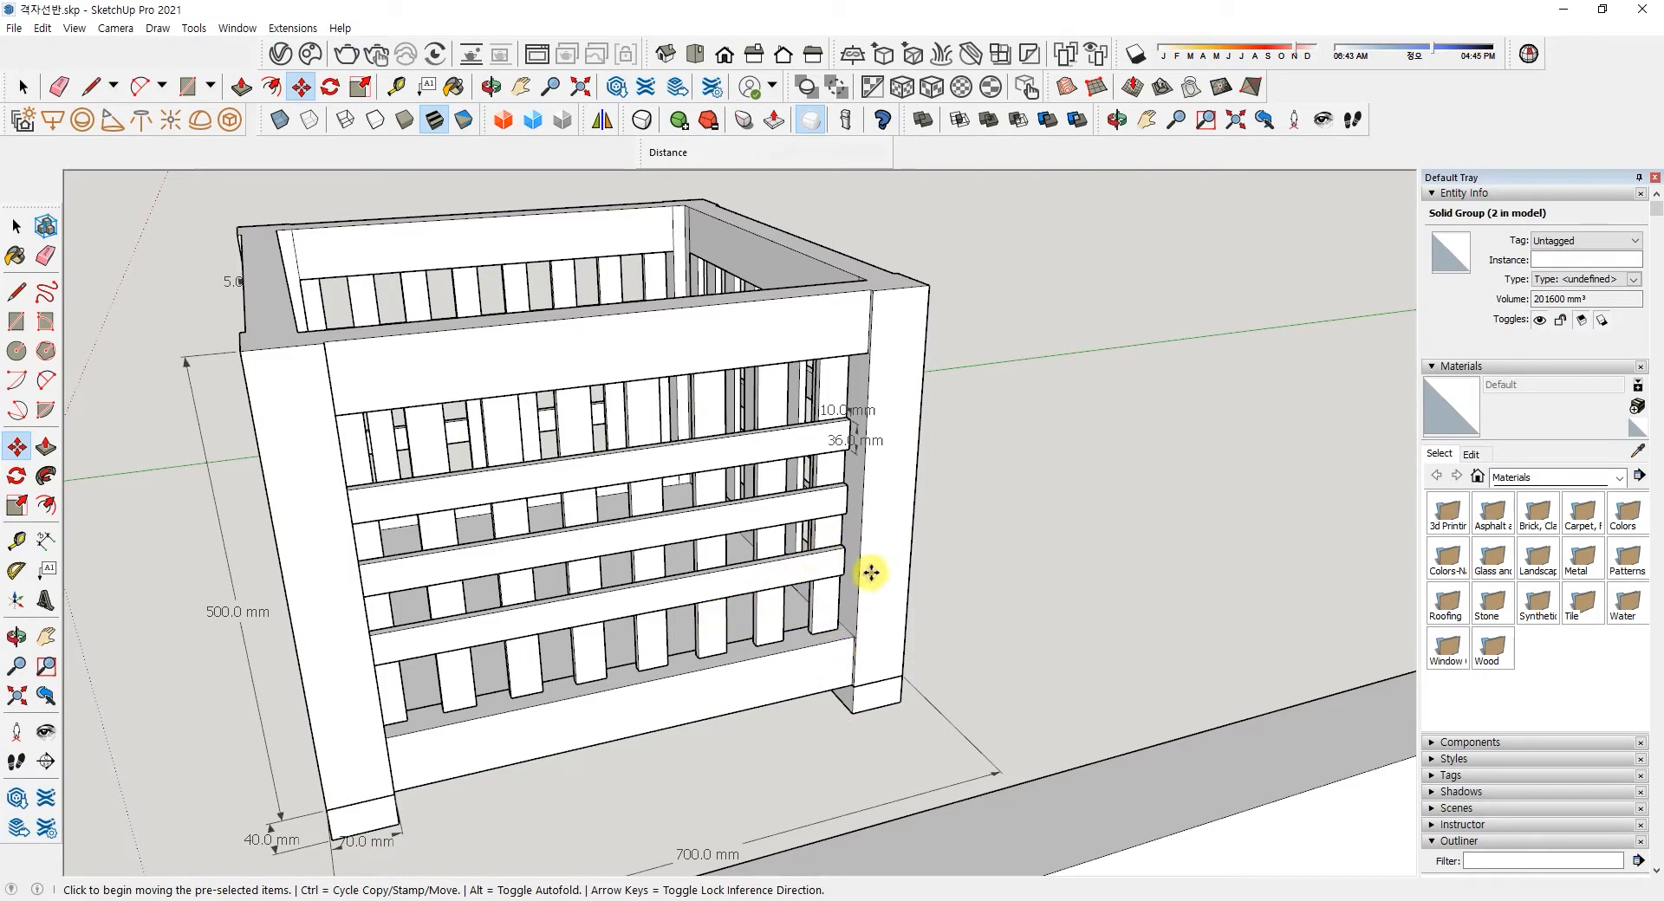
{"action": "scroll", "coordinate": [867, 572], "scroll_direction": "down", "scroll_amount": 3}
{"action": "middle_click_drag", "start_coordinate": [982, 692], "coordinate": [904, 485], "text": "shift"}
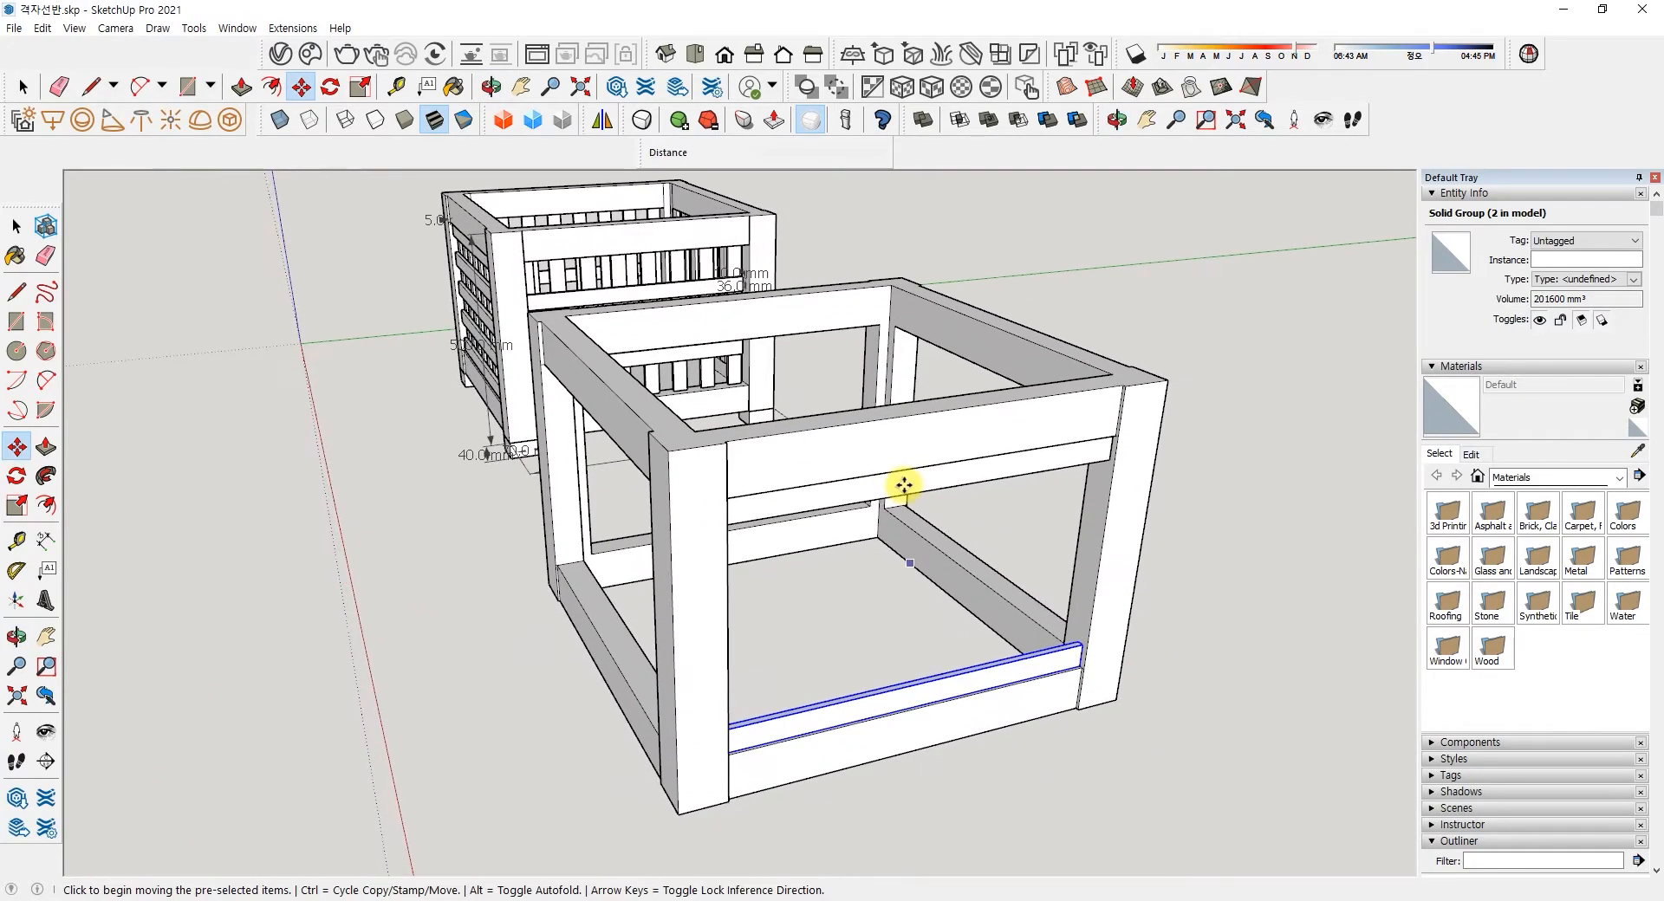
{"action": "type", "text": "/"}
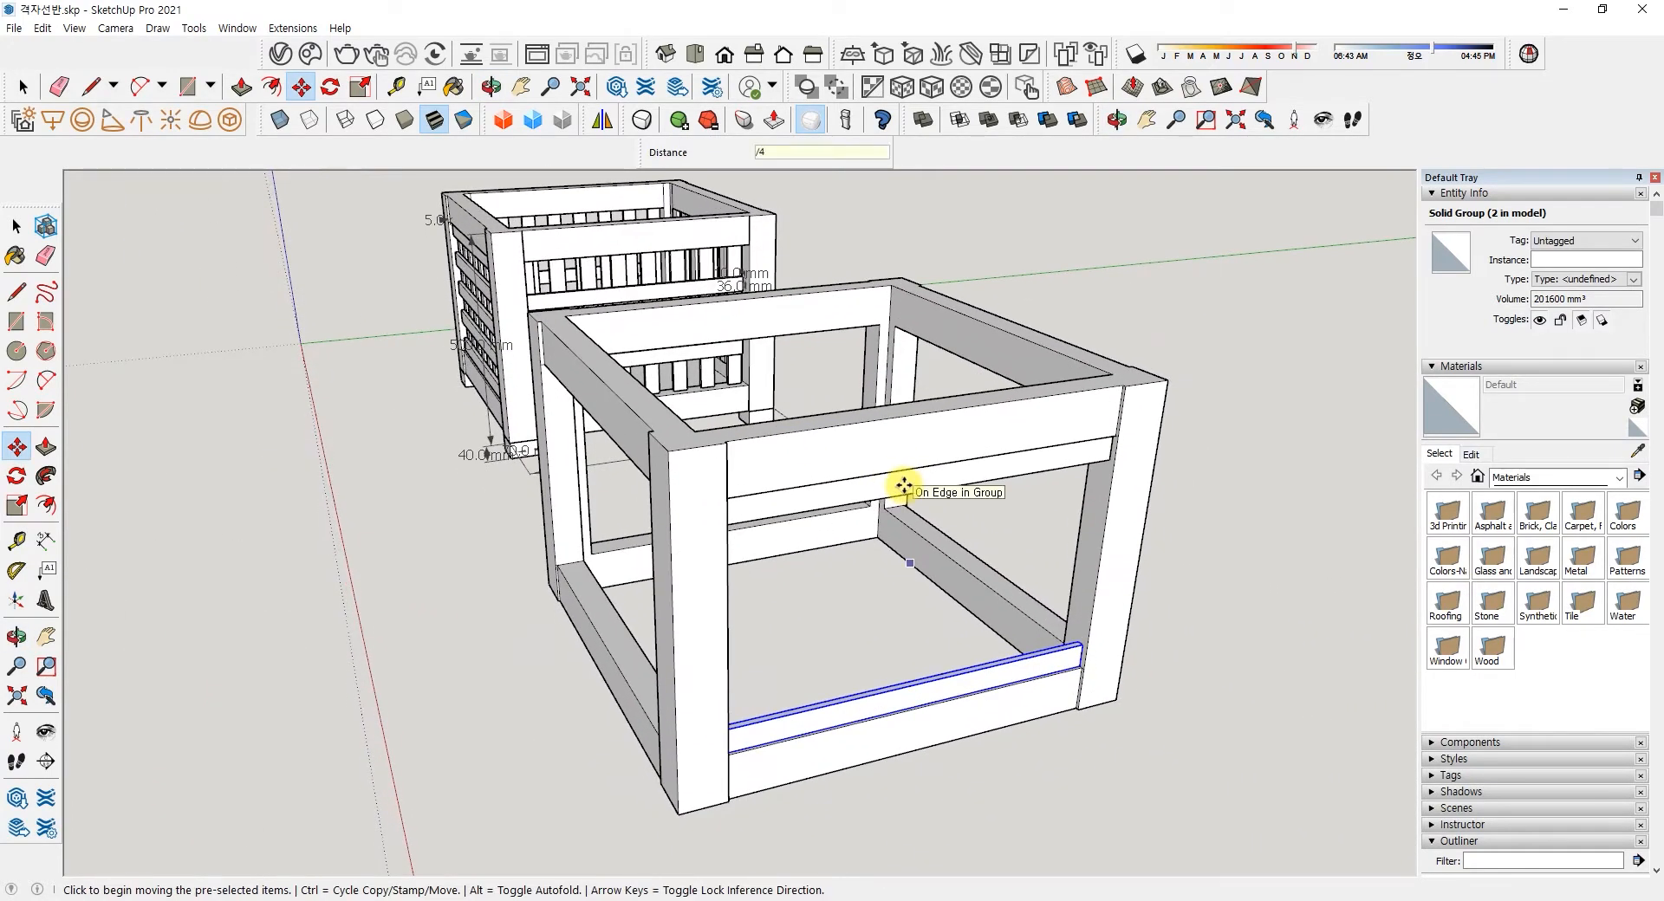
{"action": "type", "text": "4"}
{"action": "key", "text": "Return"}
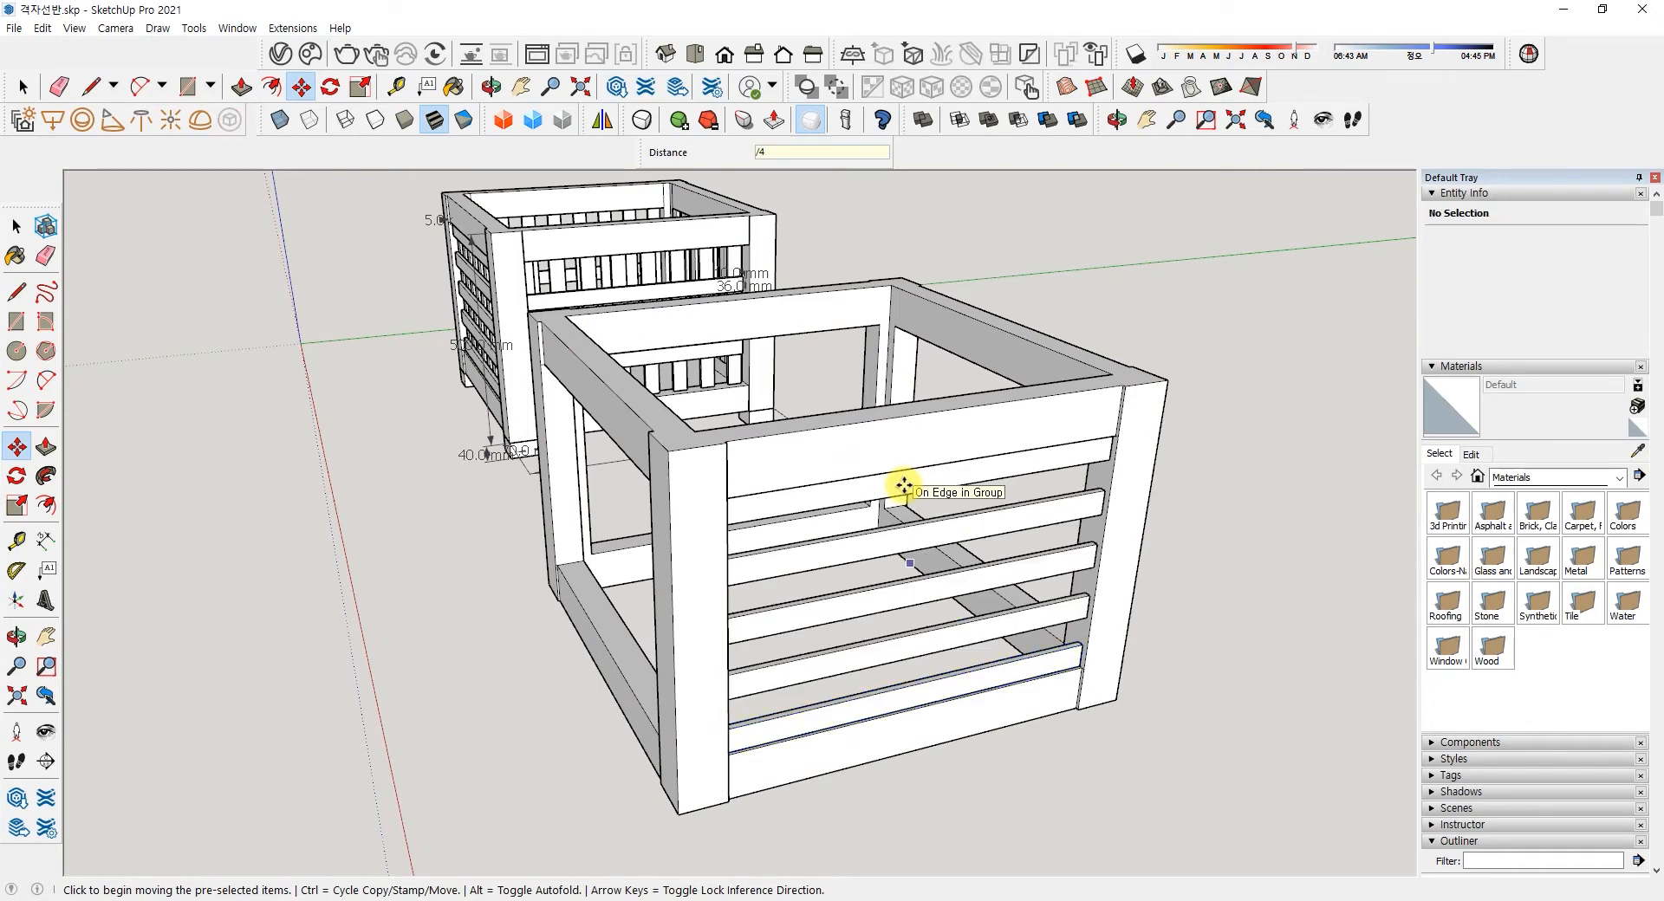
{"action": "key", "text": "space"}
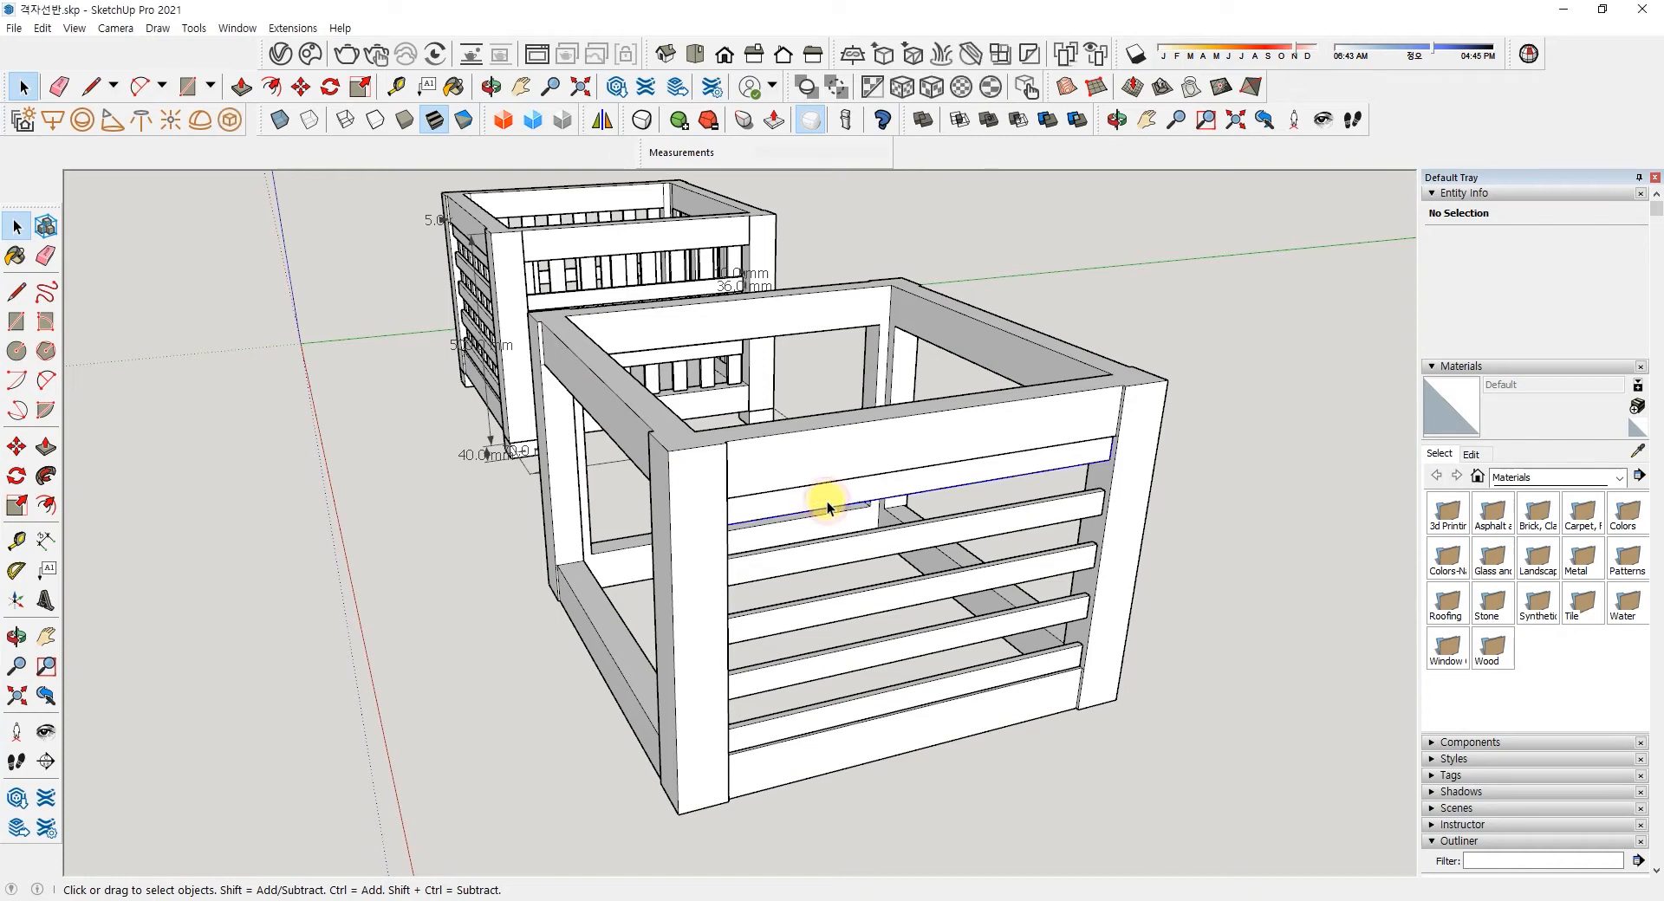
{"action": "left_click", "coordinate": [827, 500]}
{"action": "left_click", "coordinate": [943, 541], "text": "ctrl"}
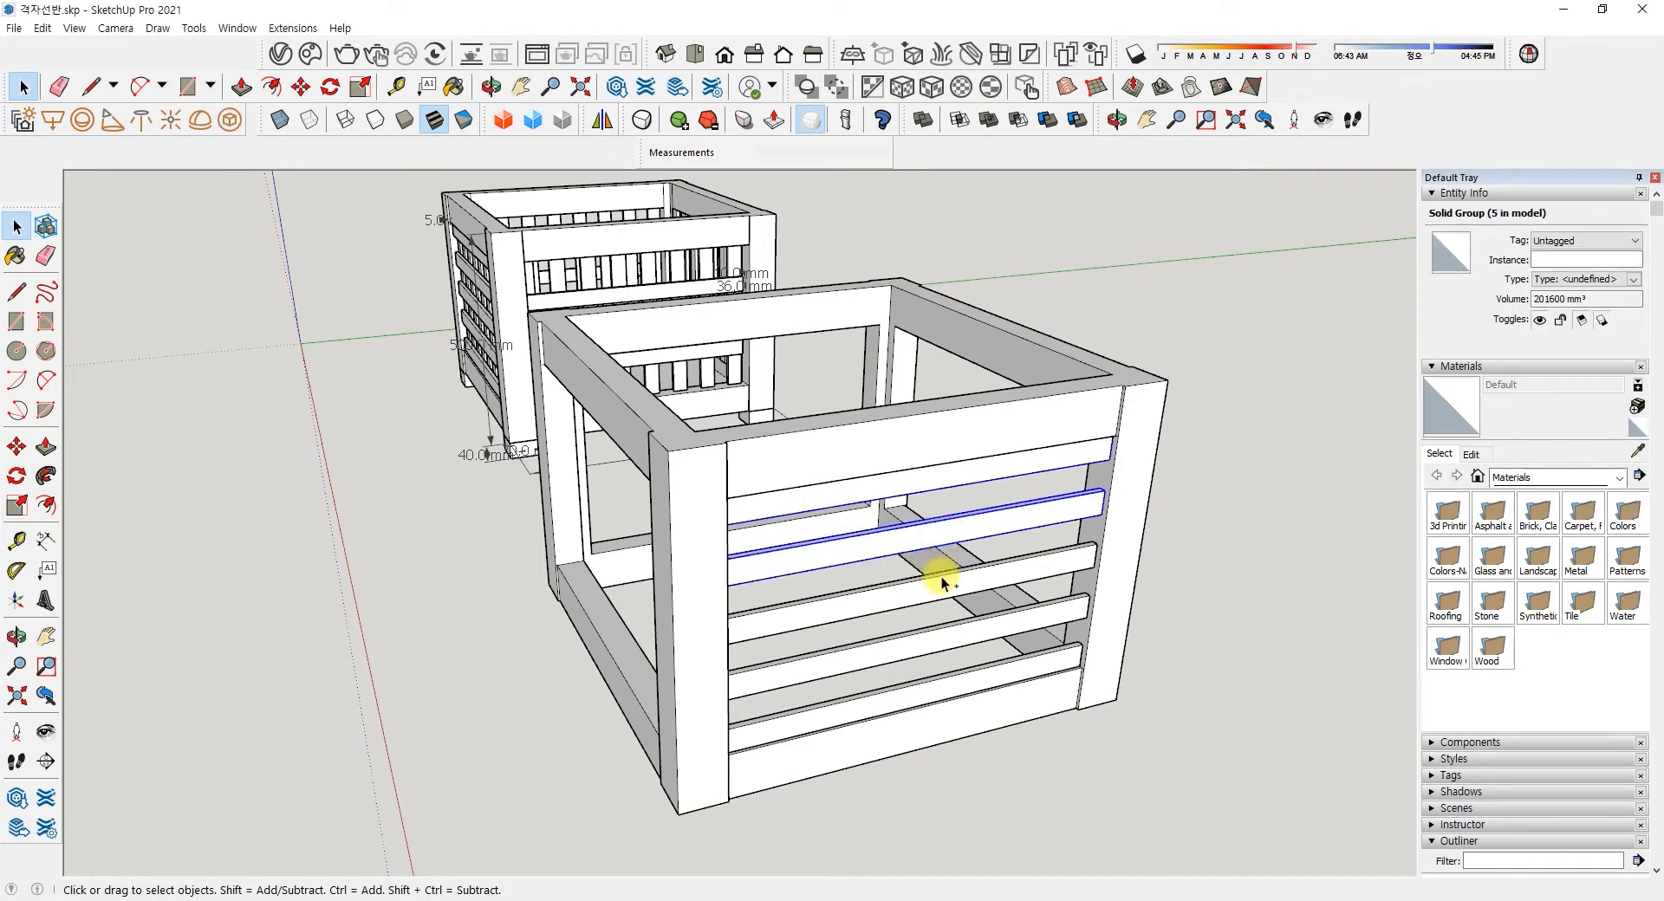
{"action": "left_click", "coordinate": [943, 580], "text": "ctrl"}
{"action": "left_click", "coordinate": [948, 693], "text": "ctrl"}
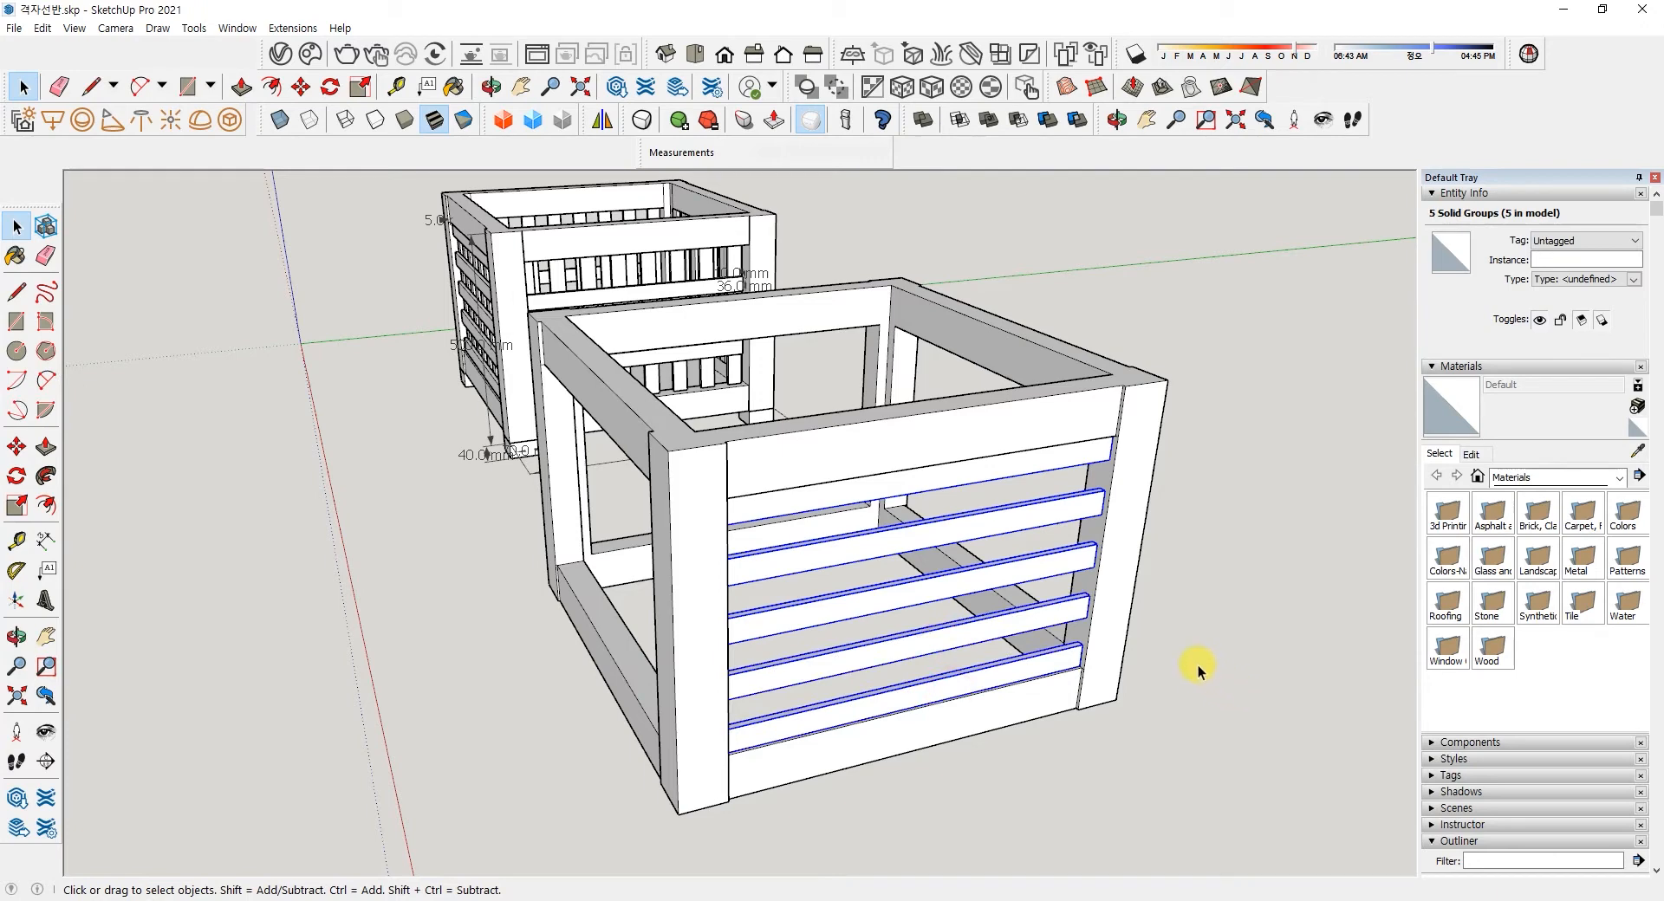
{"action": "left_click", "coordinate": [16, 292]}
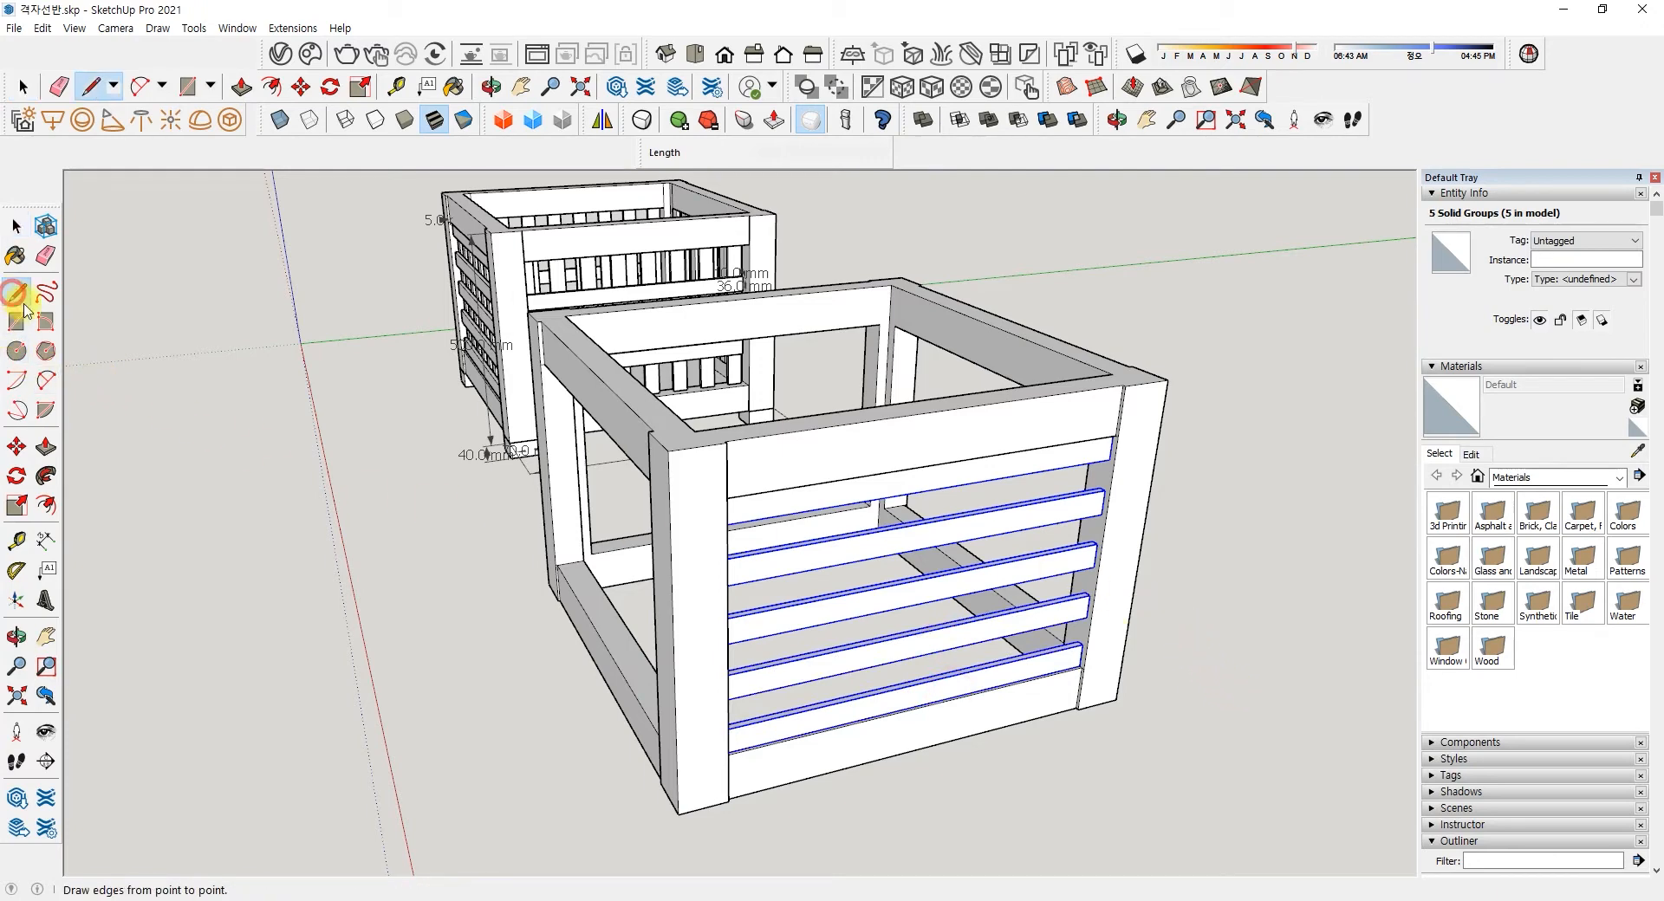
{"action": "key", "text": "space"}
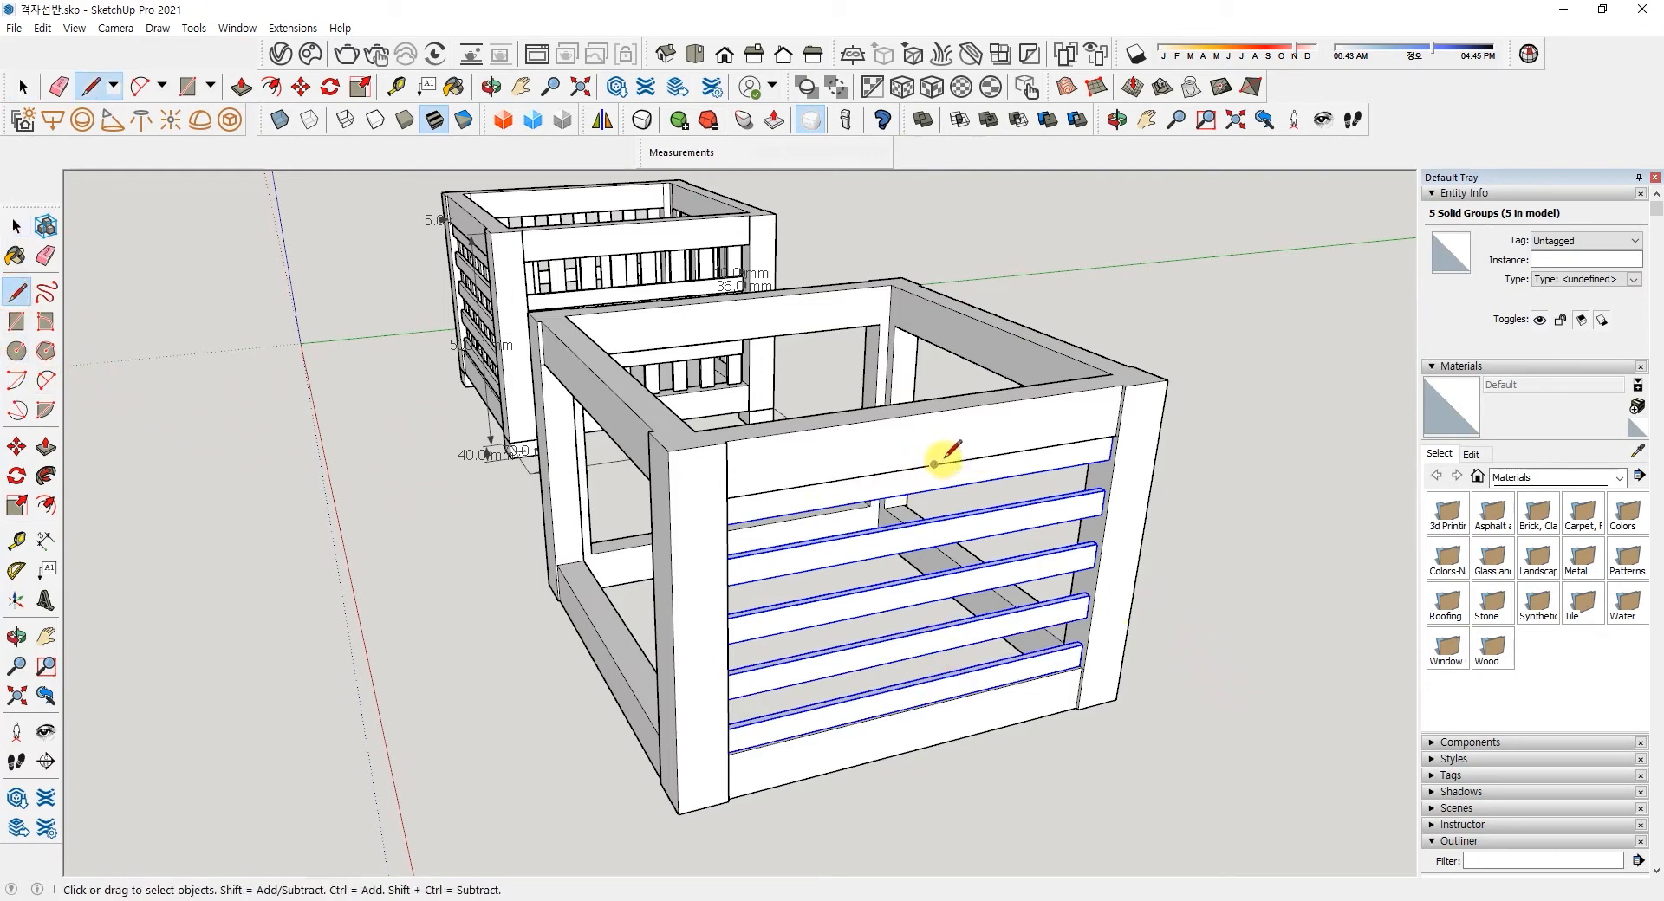
- Copy the uppermost horizontal slat inward from its lower end corner so the copy sits directly behind the original
{"action": "left_click", "coordinate": [1003, 470]}
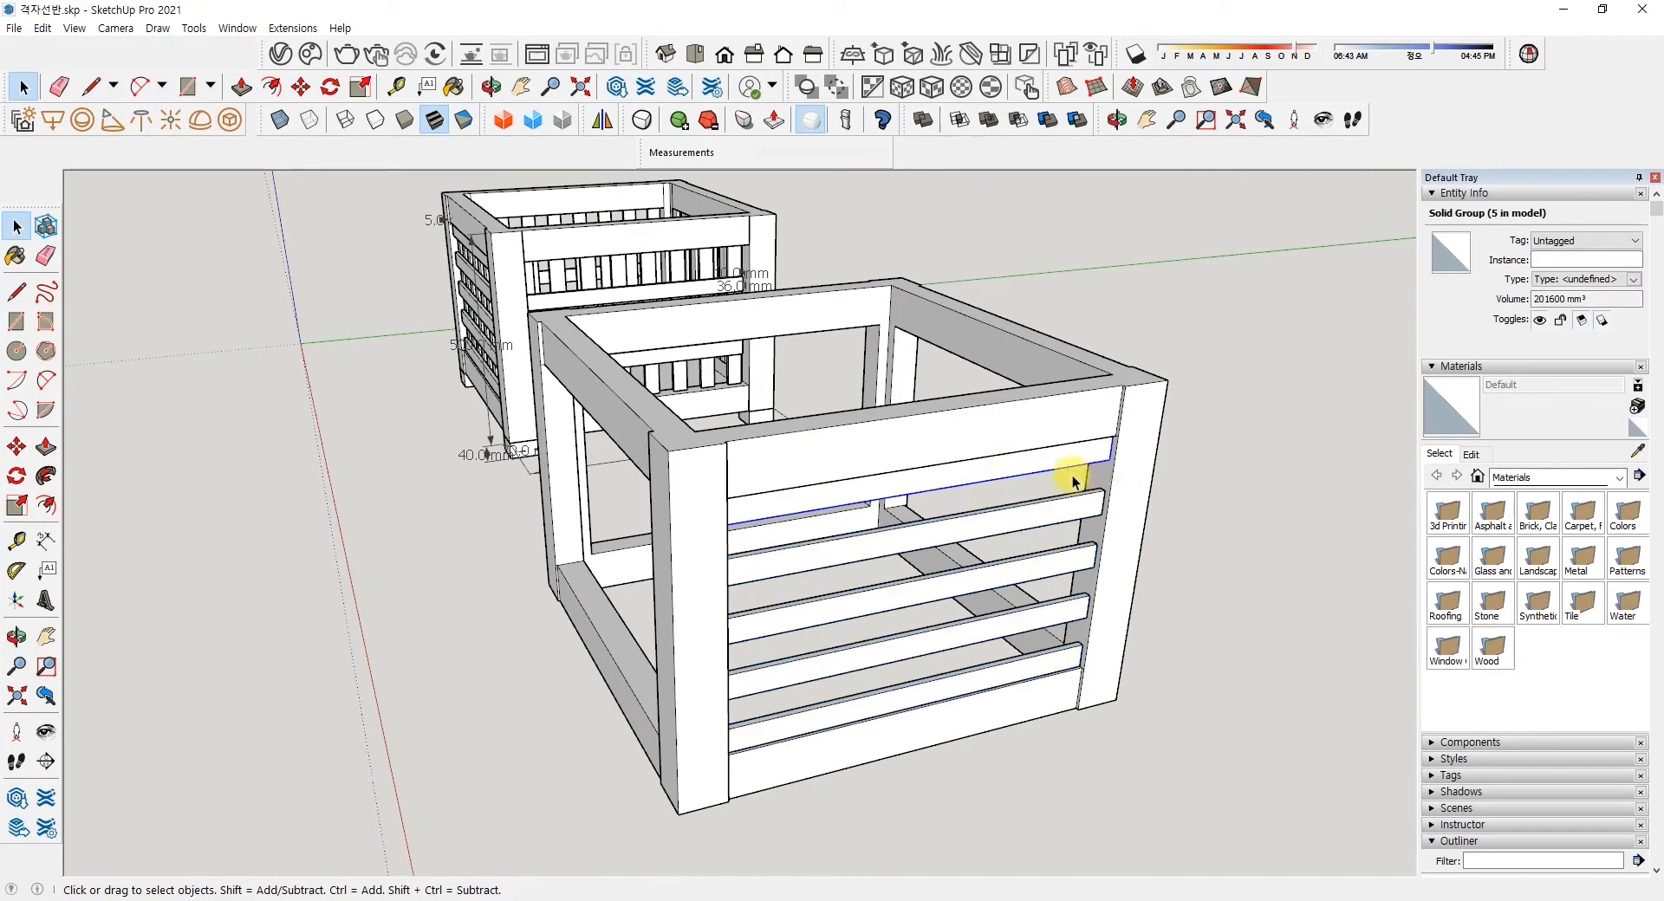
{"action": "left_click", "coordinate": [16, 447]}
{"action": "scroll", "coordinate": [910, 485], "scroll_direction": "up", "scroll_amount": 5}
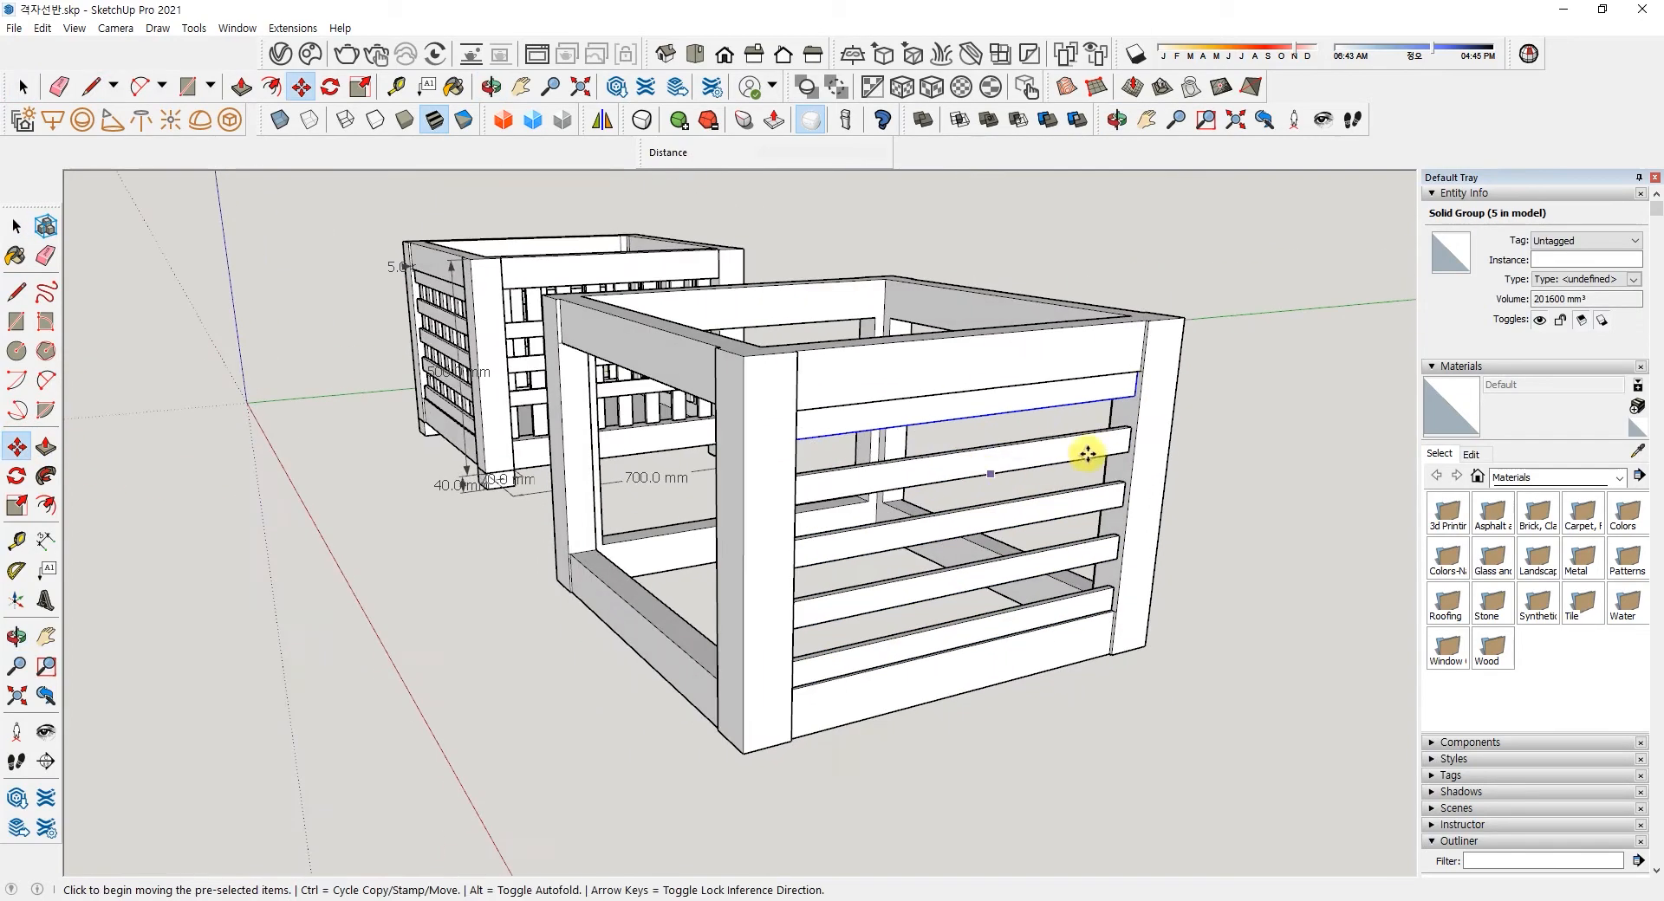
{"action": "scroll", "coordinate": [1162, 378], "scroll_direction": "up", "scroll_amount": 8}
{"action": "mouse_move", "coordinate": [1081, 412]}
{"action": "middle_mouse_down"}
{"action": "mouse_move", "coordinate": [1079, 376]}
{"action": "mouse_move", "coordinate": [1052, 417]}
{"action": "middle_mouse_up"}
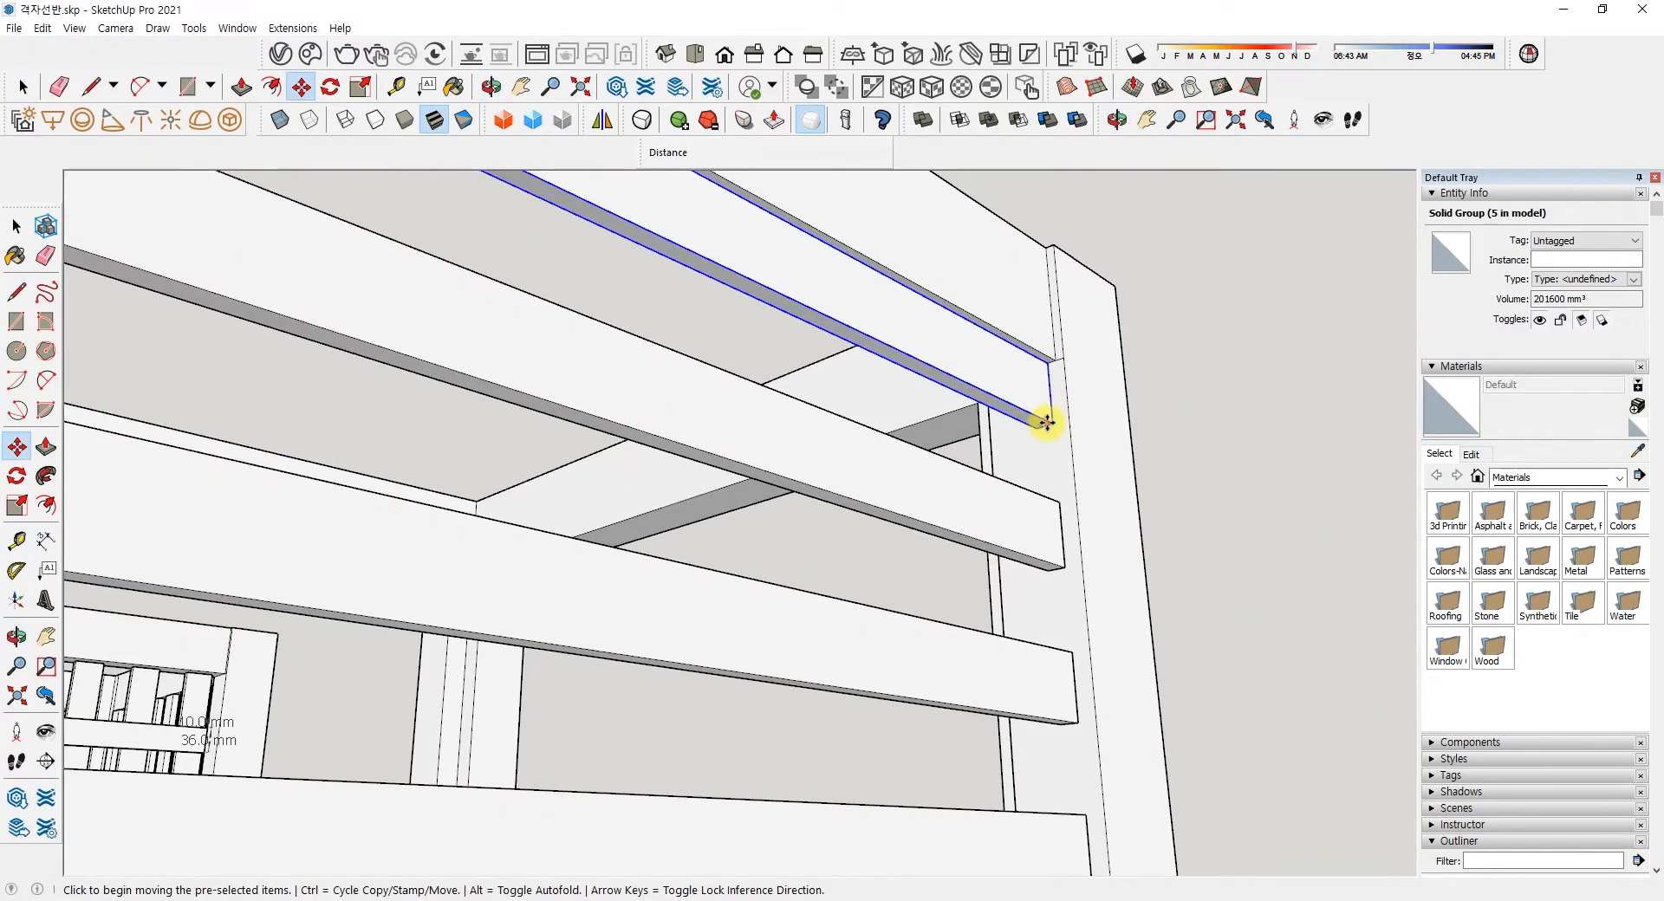
{"action": "left_click", "coordinate": [1047, 423]}
{"action": "key", "text": "ctrl"}
{"action": "left_click", "coordinate": [1035, 427]}
- Rotate the slat copy 90 degrees about its end corner at the post so it stands vertically
{"action": "left_click", "coordinate": [17, 476]}
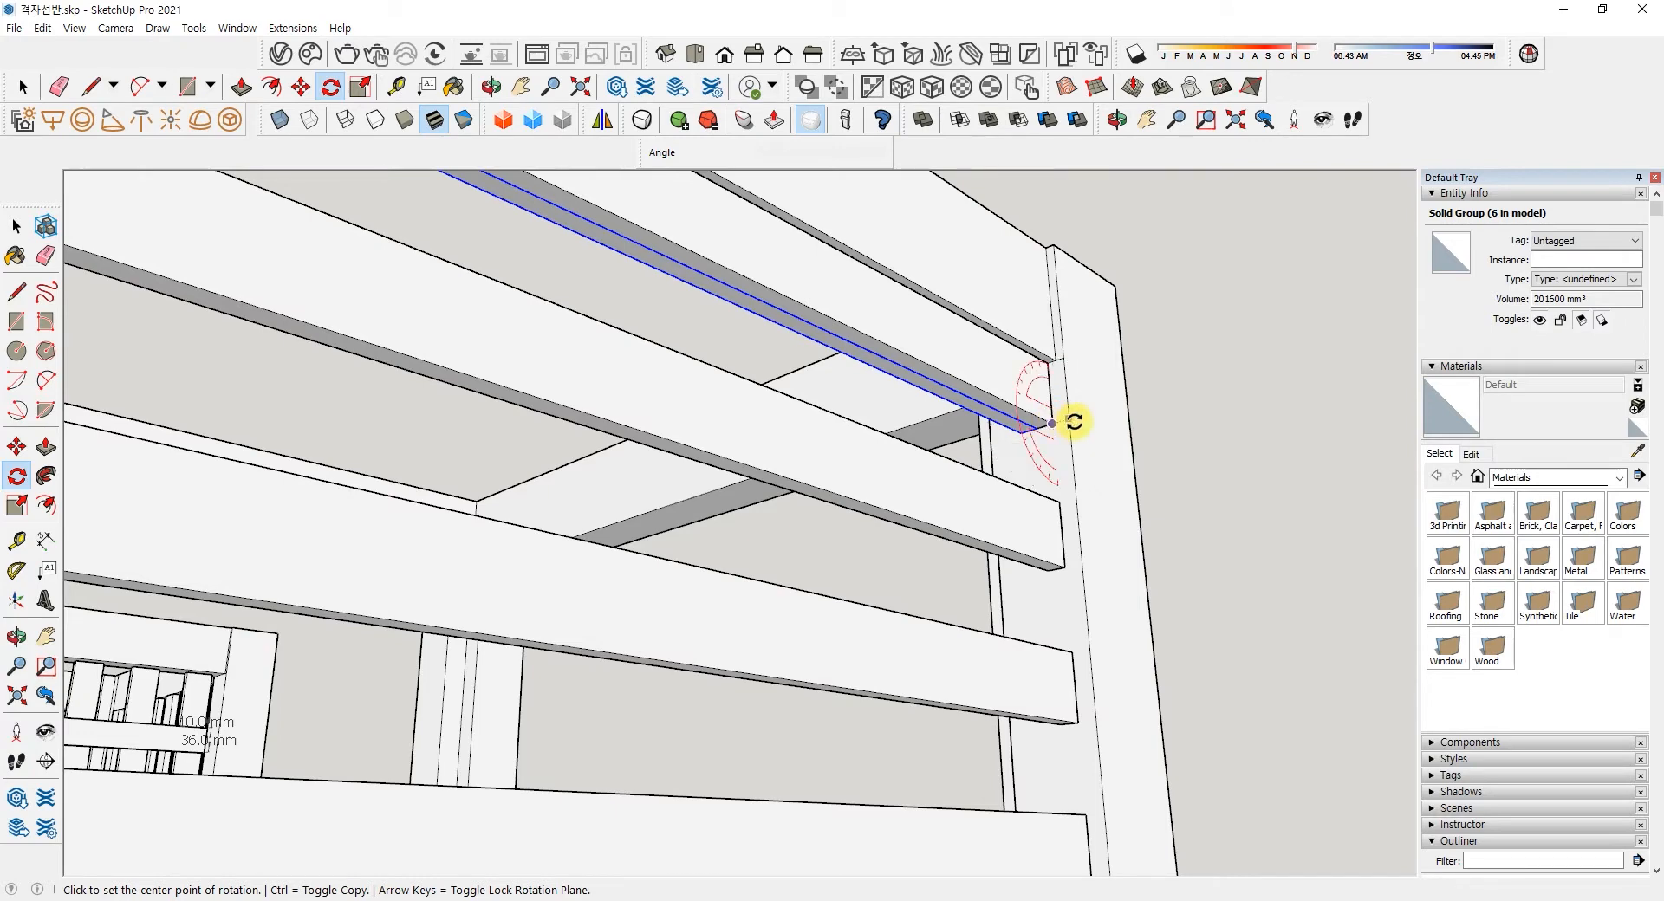
{"action": "left_click_drag", "start_coordinate": [1242, 380], "coordinate": [1239, 372]}
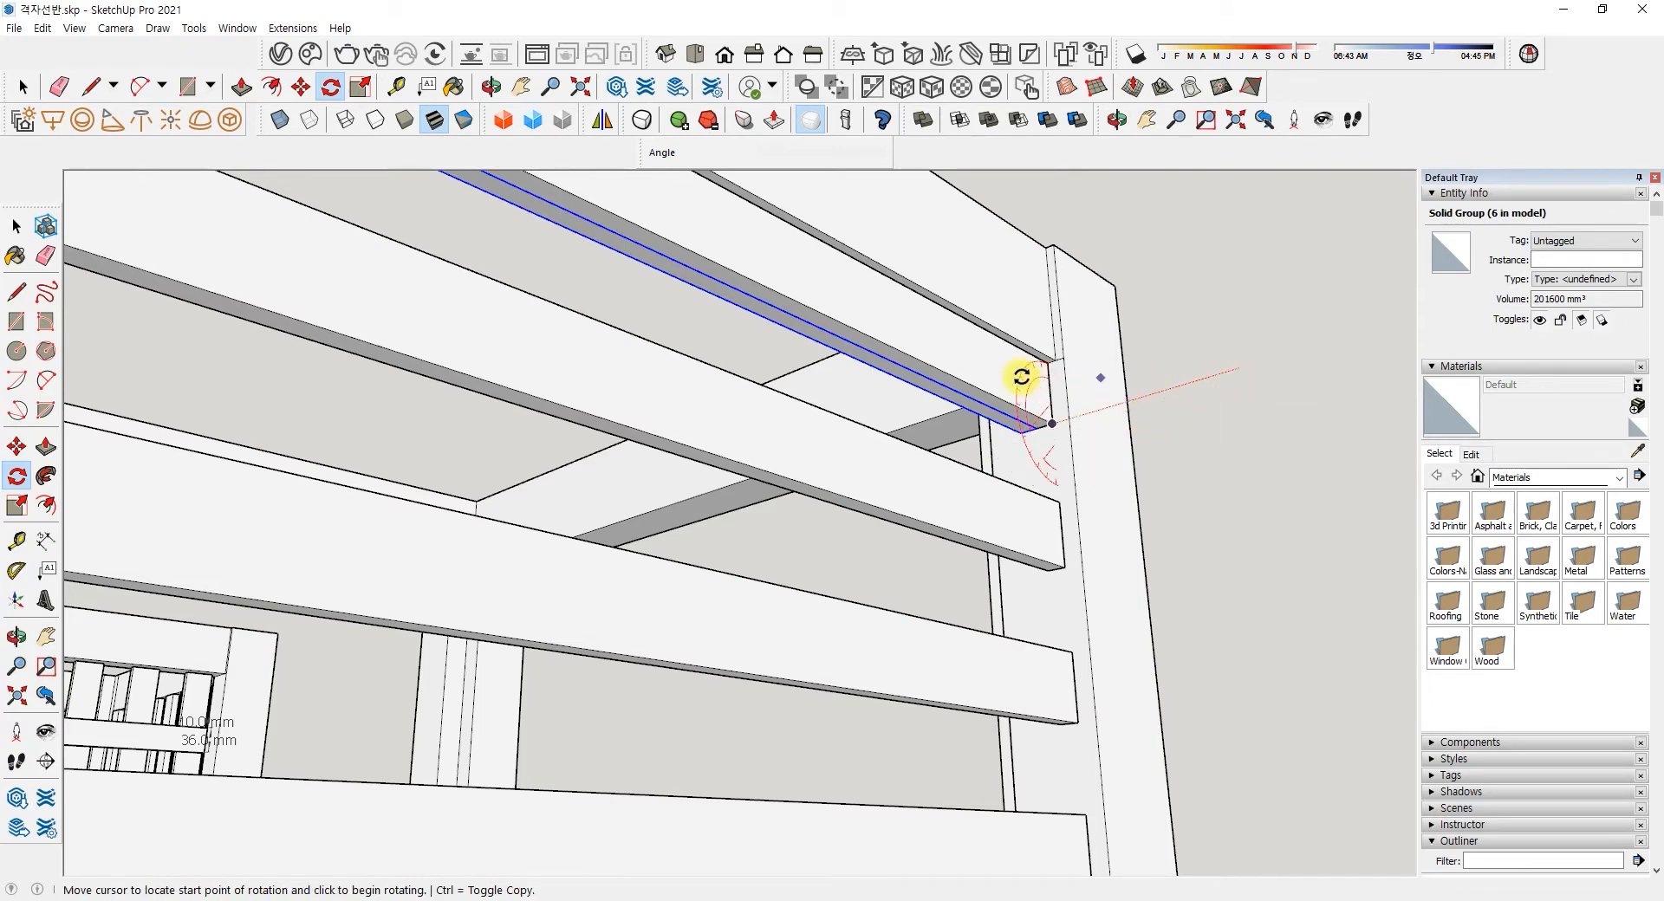
{"action": "left_click", "coordinate": [899, 355]}
{"action": "left_click", "coordinate": [927, 434]}
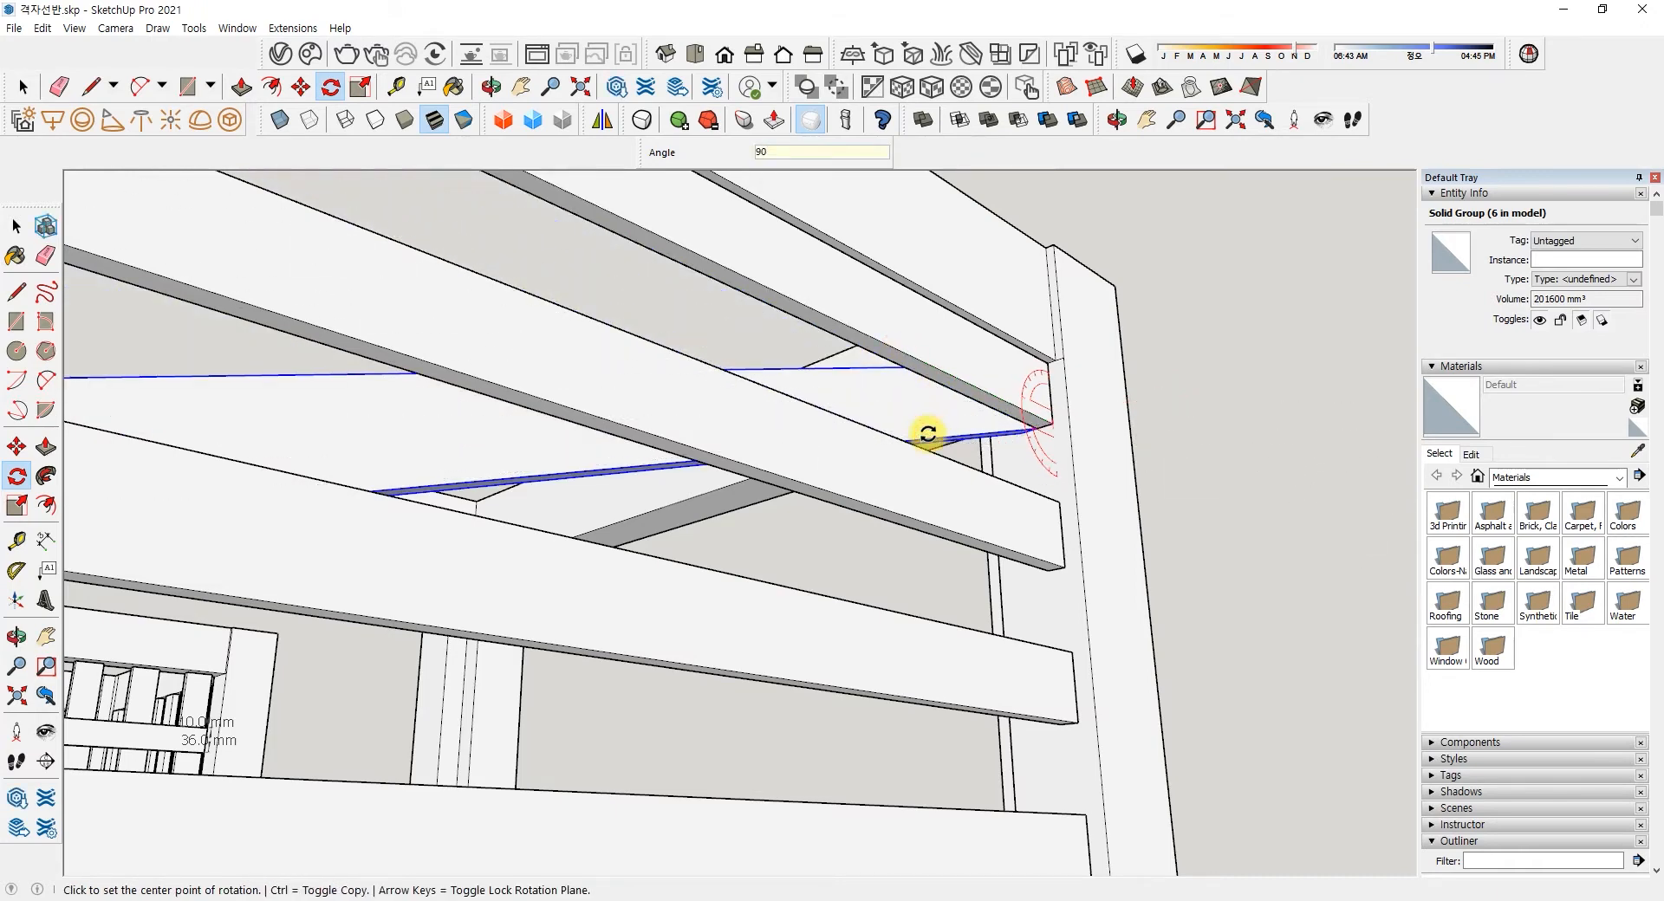
{"action": "key", "text": "Return"}
- Open the vertical slat group, shorten its lower end by 236 mm to the bottom rail's top edge, and close the group
{"action": "scroll", "coordinate": [928, 435], "scroll_direction": "down", "scroll_amount": 3}
{"action": "middle_click_drag", "start_coordinate": [962, 561], "coordinate": [1006, 652]}
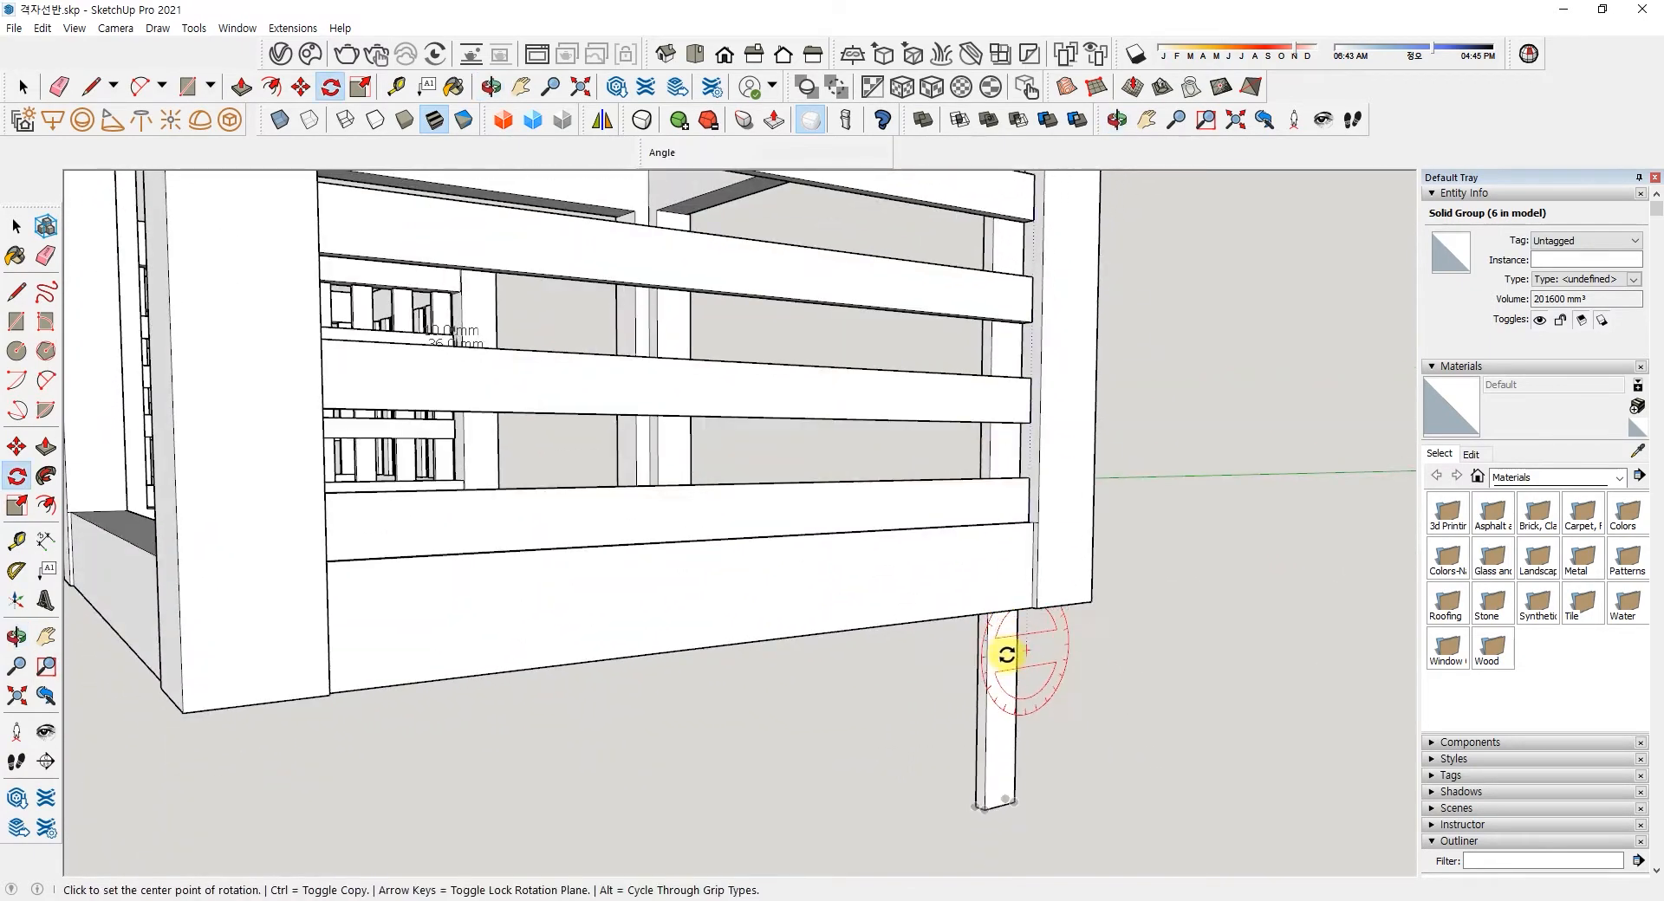
{"action": "key", "text": "space"}
{"action": "left_click", "coordinate": [46, 447]}
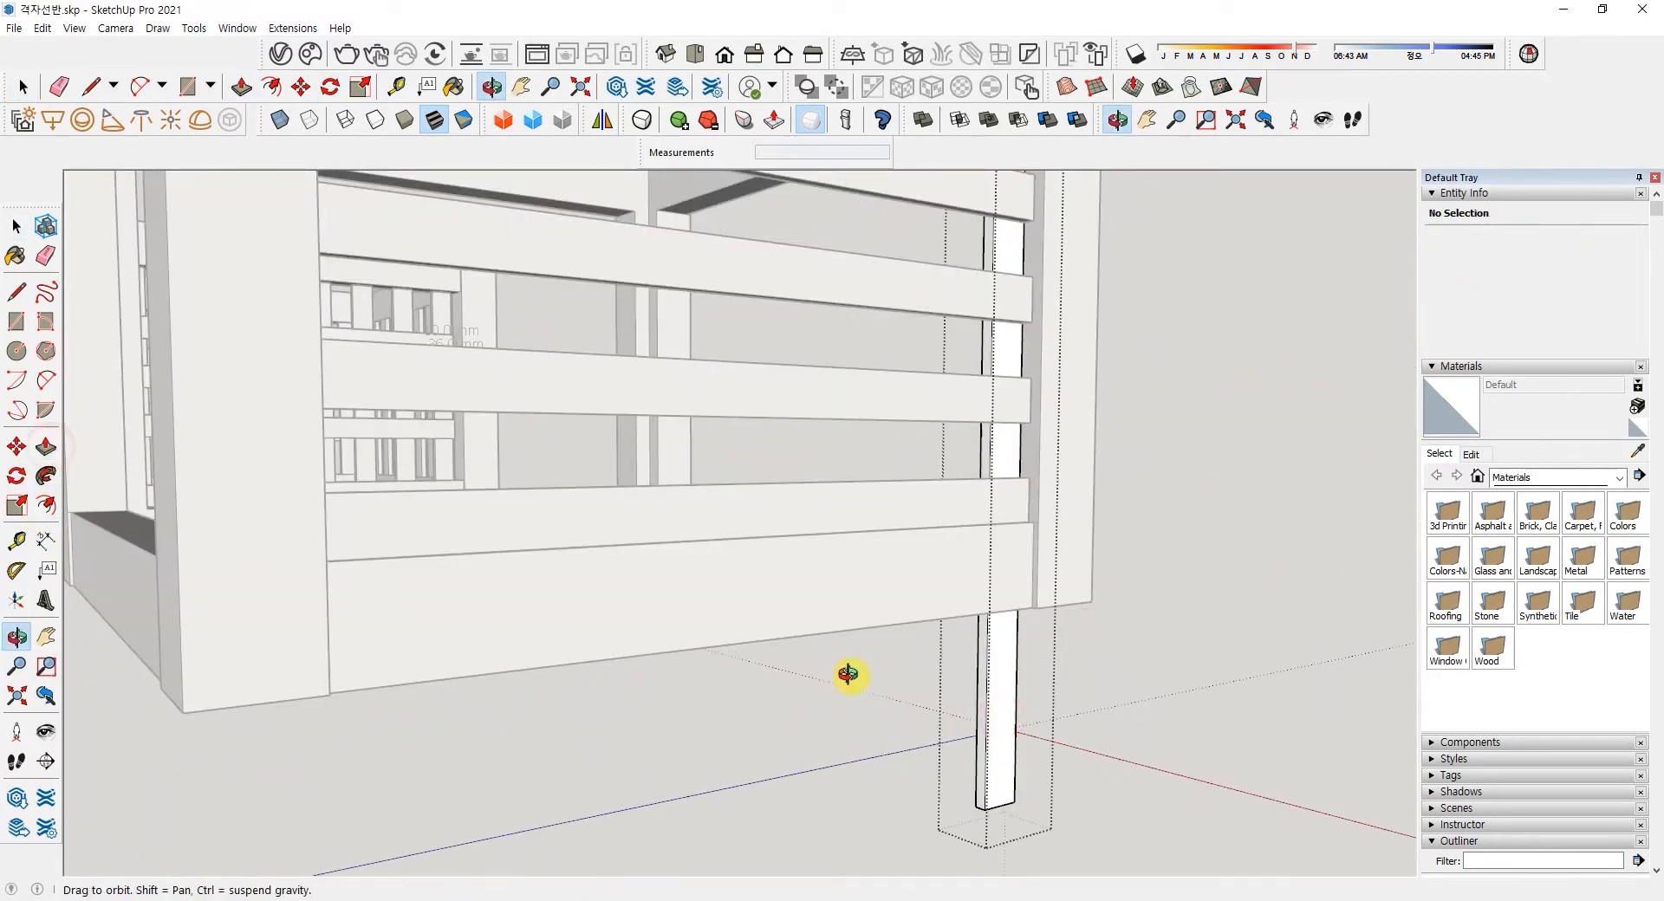
{"action": "middle_click_drag", "start_coordinate": [847, 675], "coordinate": [890, 516]}
{"action": "scroll", "coordinate": [1083, 815], "scroll_direction": "down", "scroll_amount": 3}
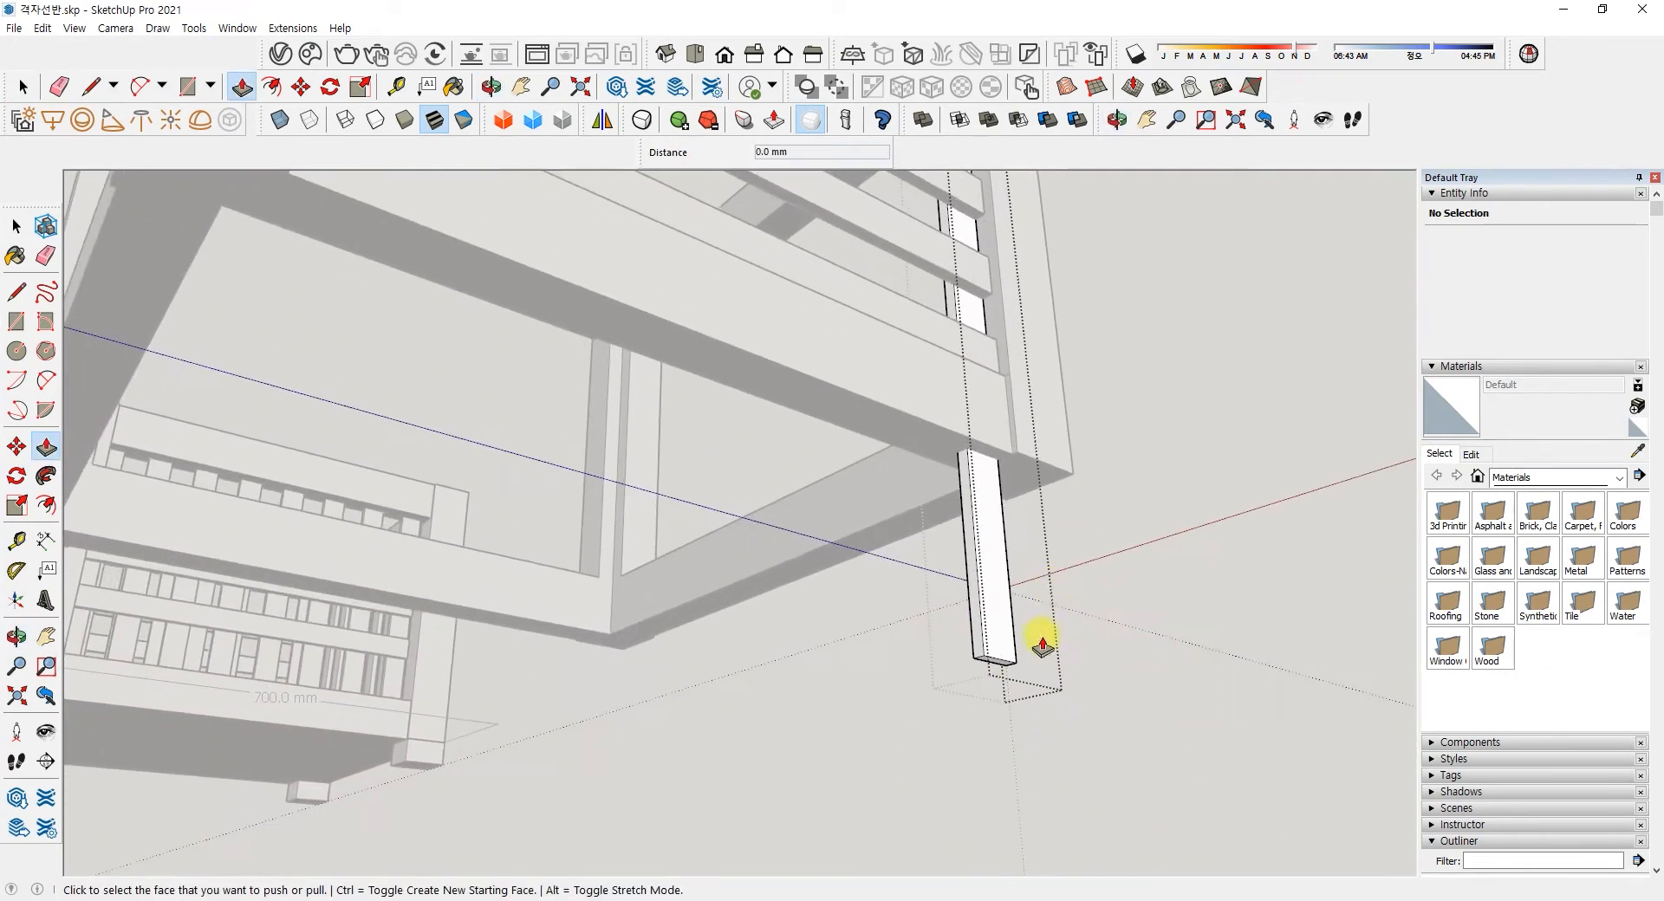
{"action": "left_click", "coordinate": [992, 660]}
{"action": "middle_click_drag", "start_coordinate": [1011, 517], "coordinate": [965, 756]}
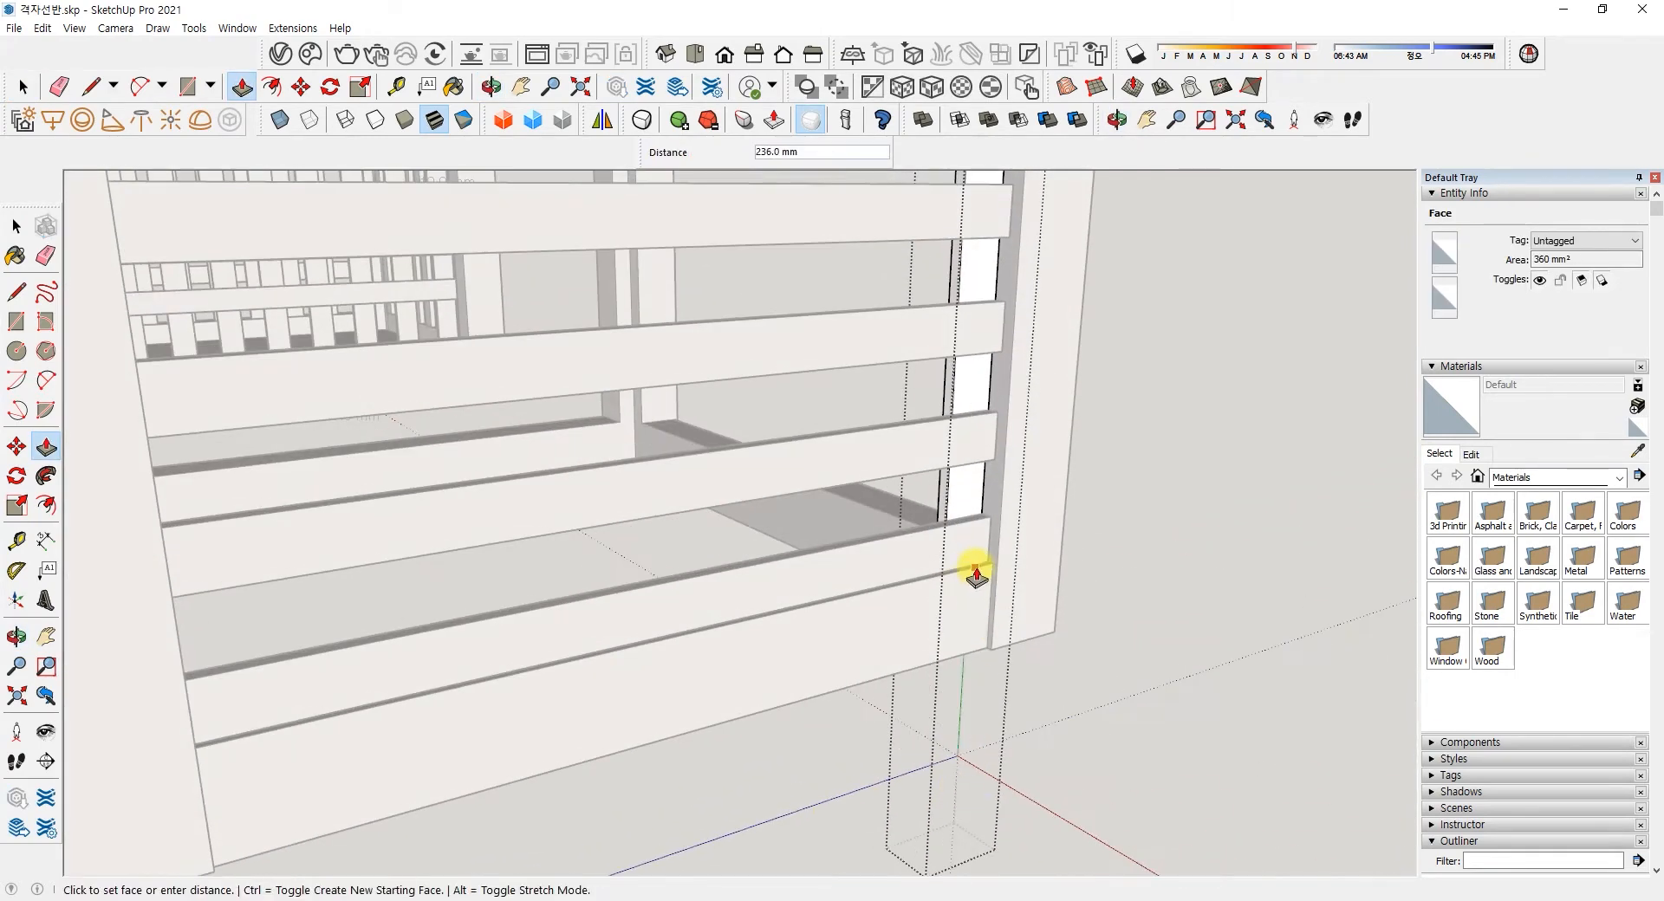
{"action": "scroll", "coordinate": [988, 570], "scroll_direction": "up", "scroll_amount": 3}
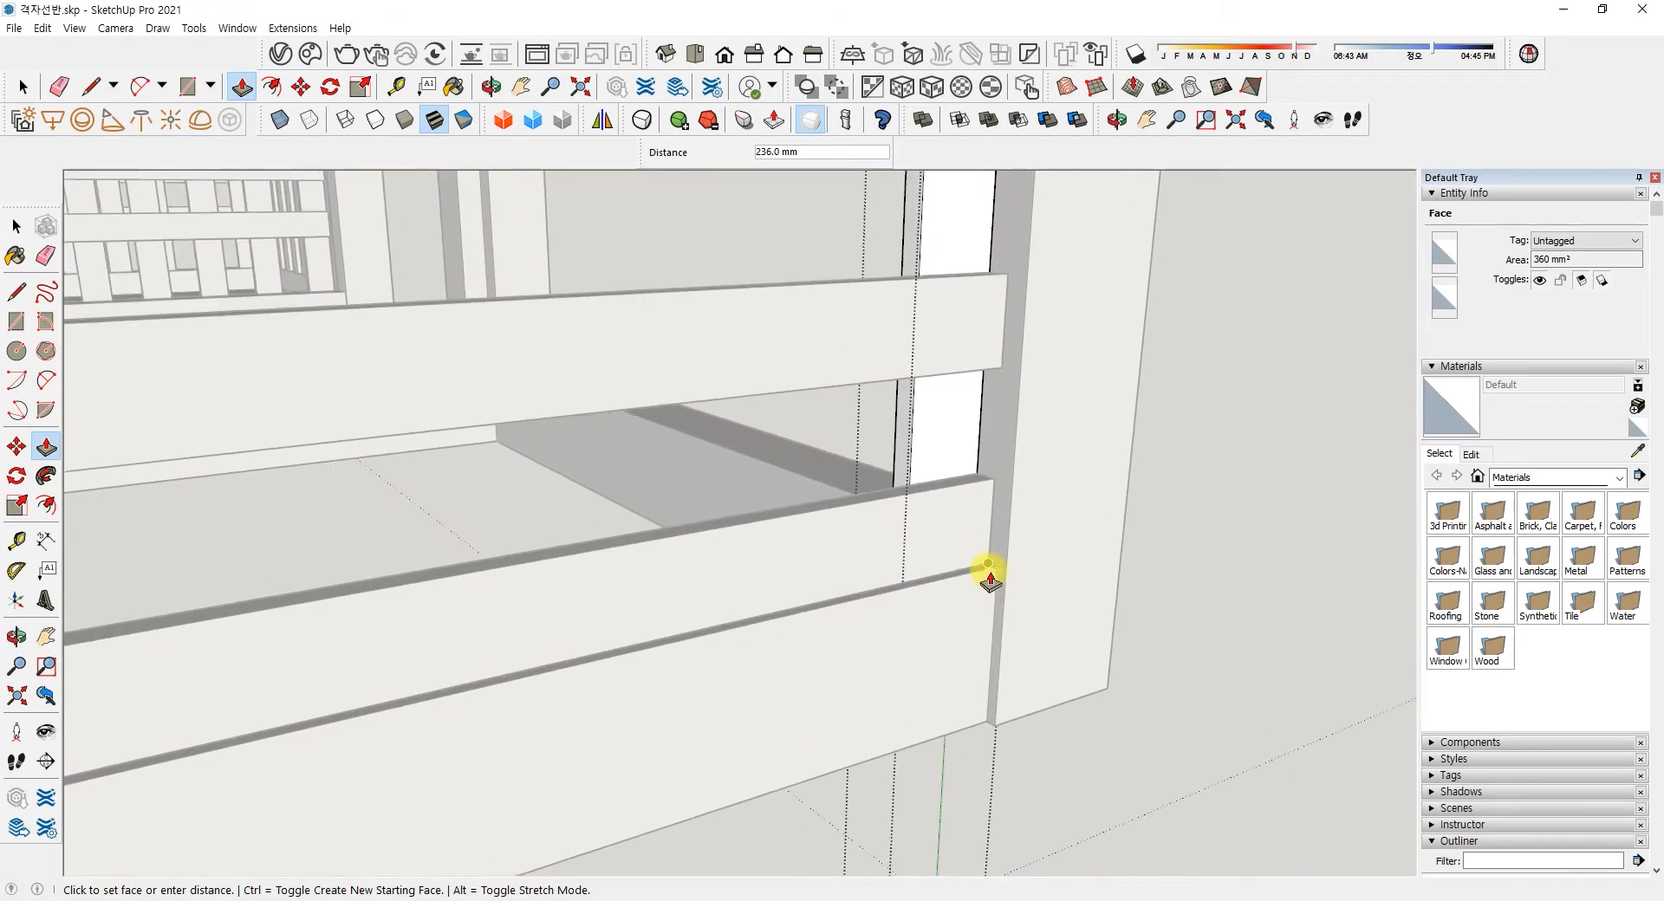
{"action": "left_click", "coordinate": [997, 567]}
{"action": "key", "text": "space"}
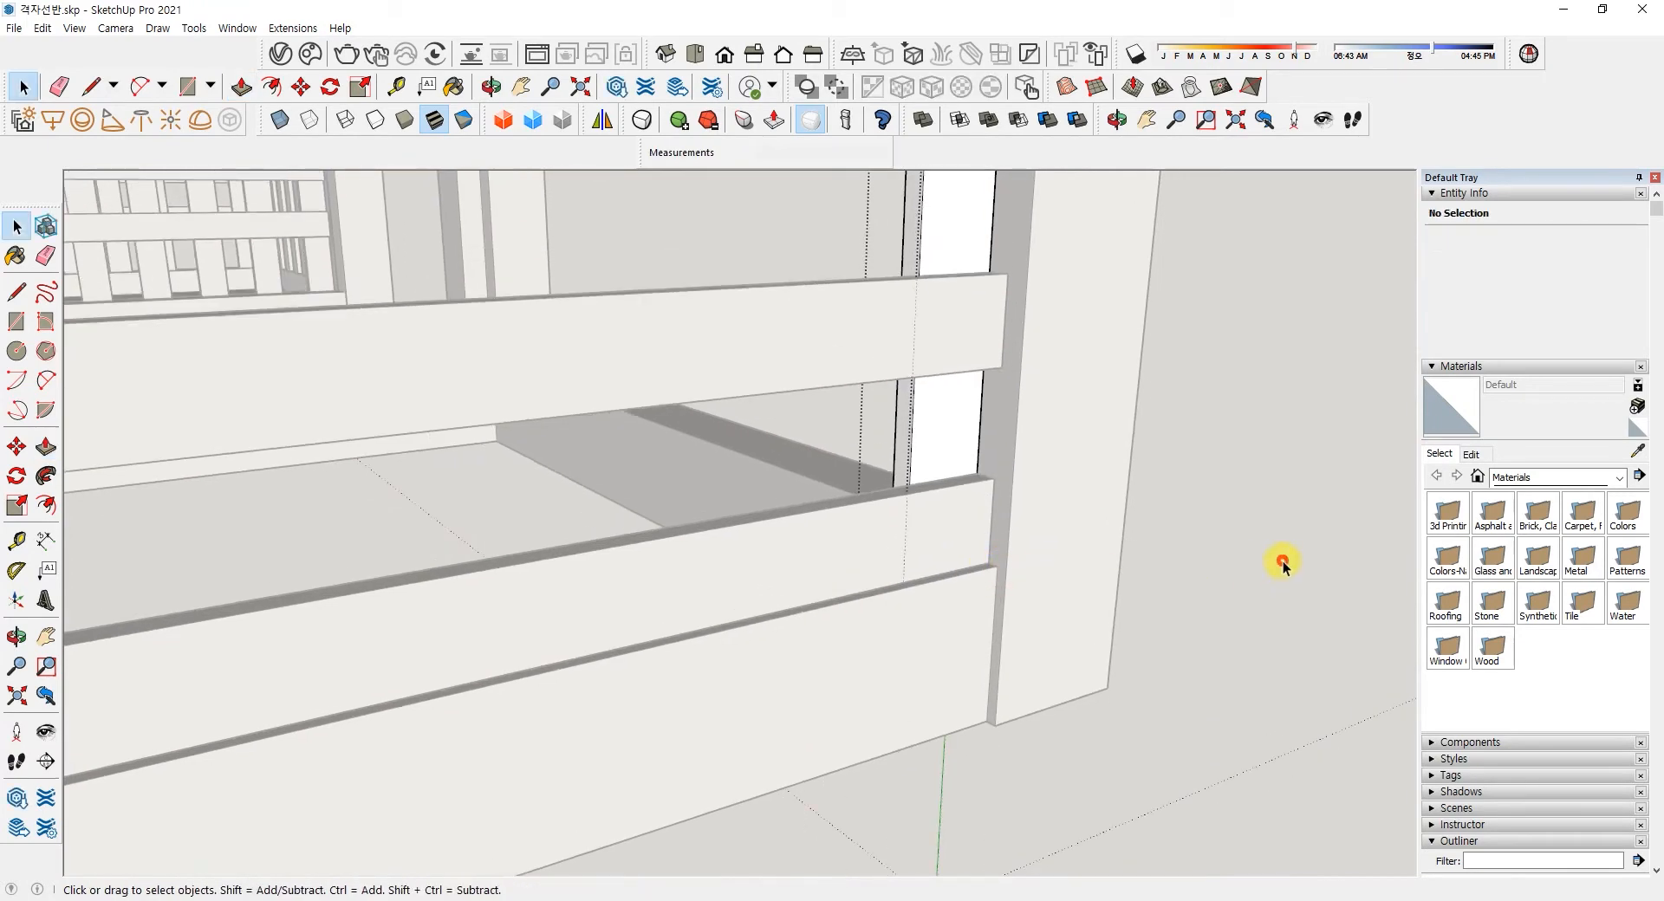
{"action": "left_click", "coordinate": [1283, 561]}
- Turn on X-ray display and copy the vertical slat along the bottom rail to the inner face of the opposite post
{"action": "left_click", "coordinate": [941, 442]}
{"action": "middle_click_drag", "start_coordinate": [942, 443], "coordinate": [925, 530]}
{"action": "scroll", "coordinate": [924, 529], "scroll_direction": "down", "scroll_amount": 3}
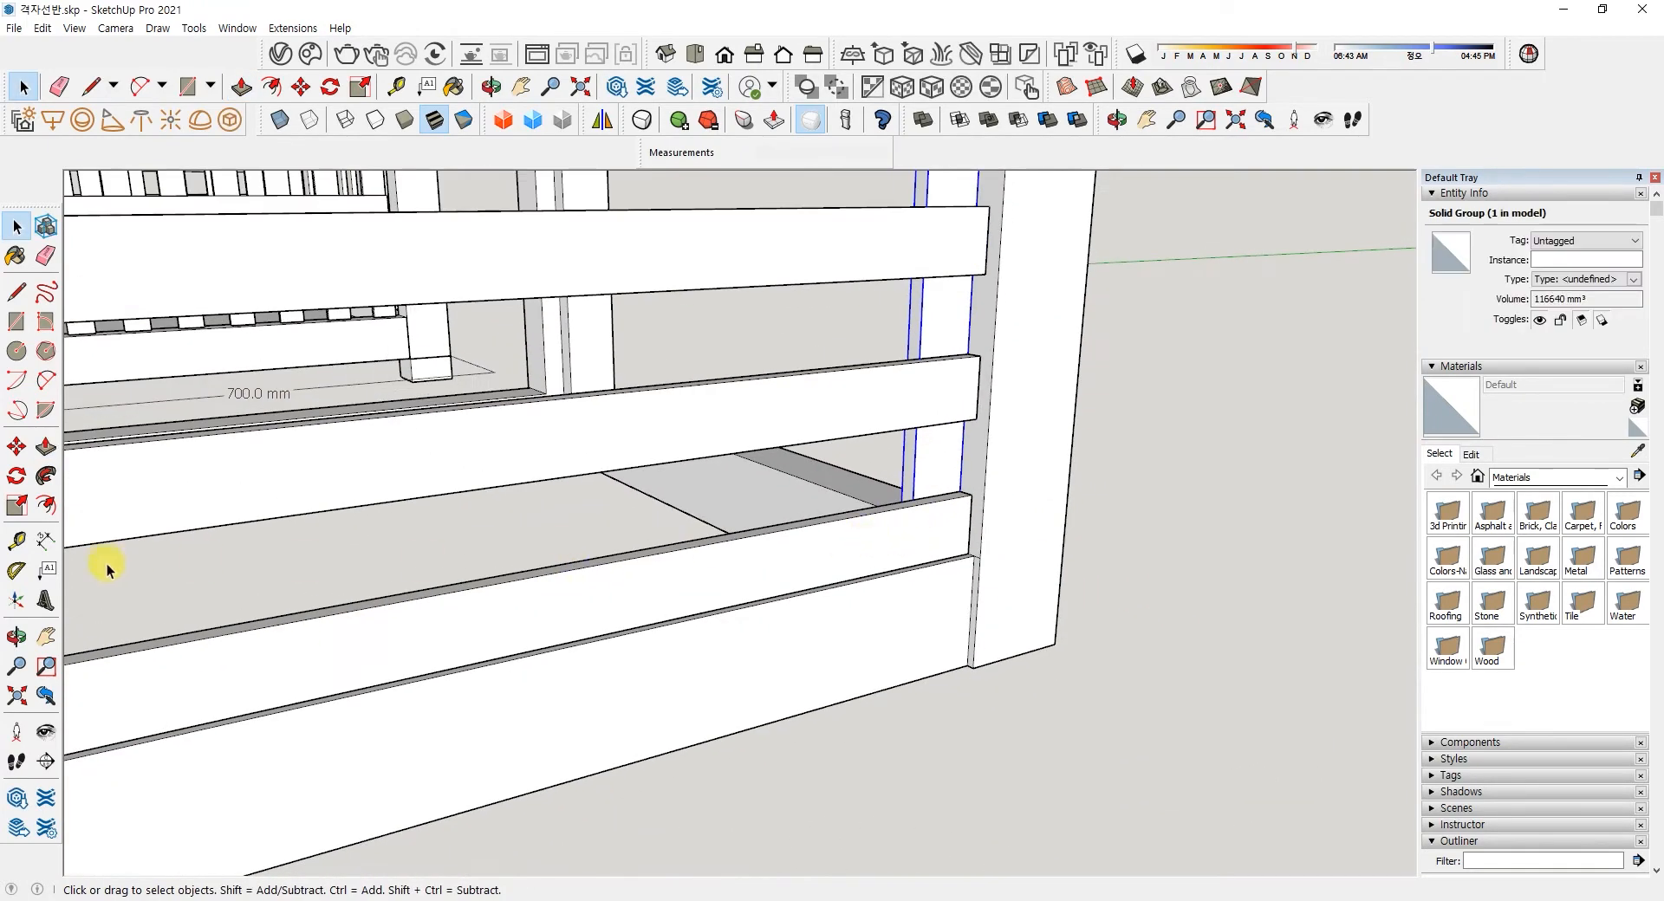
{"action": "left_click", "coordinate": [17, 447]}
{"action": "middle_click_drag", "start_coordinate": [621, 568], "coordinate": [692, 652]}
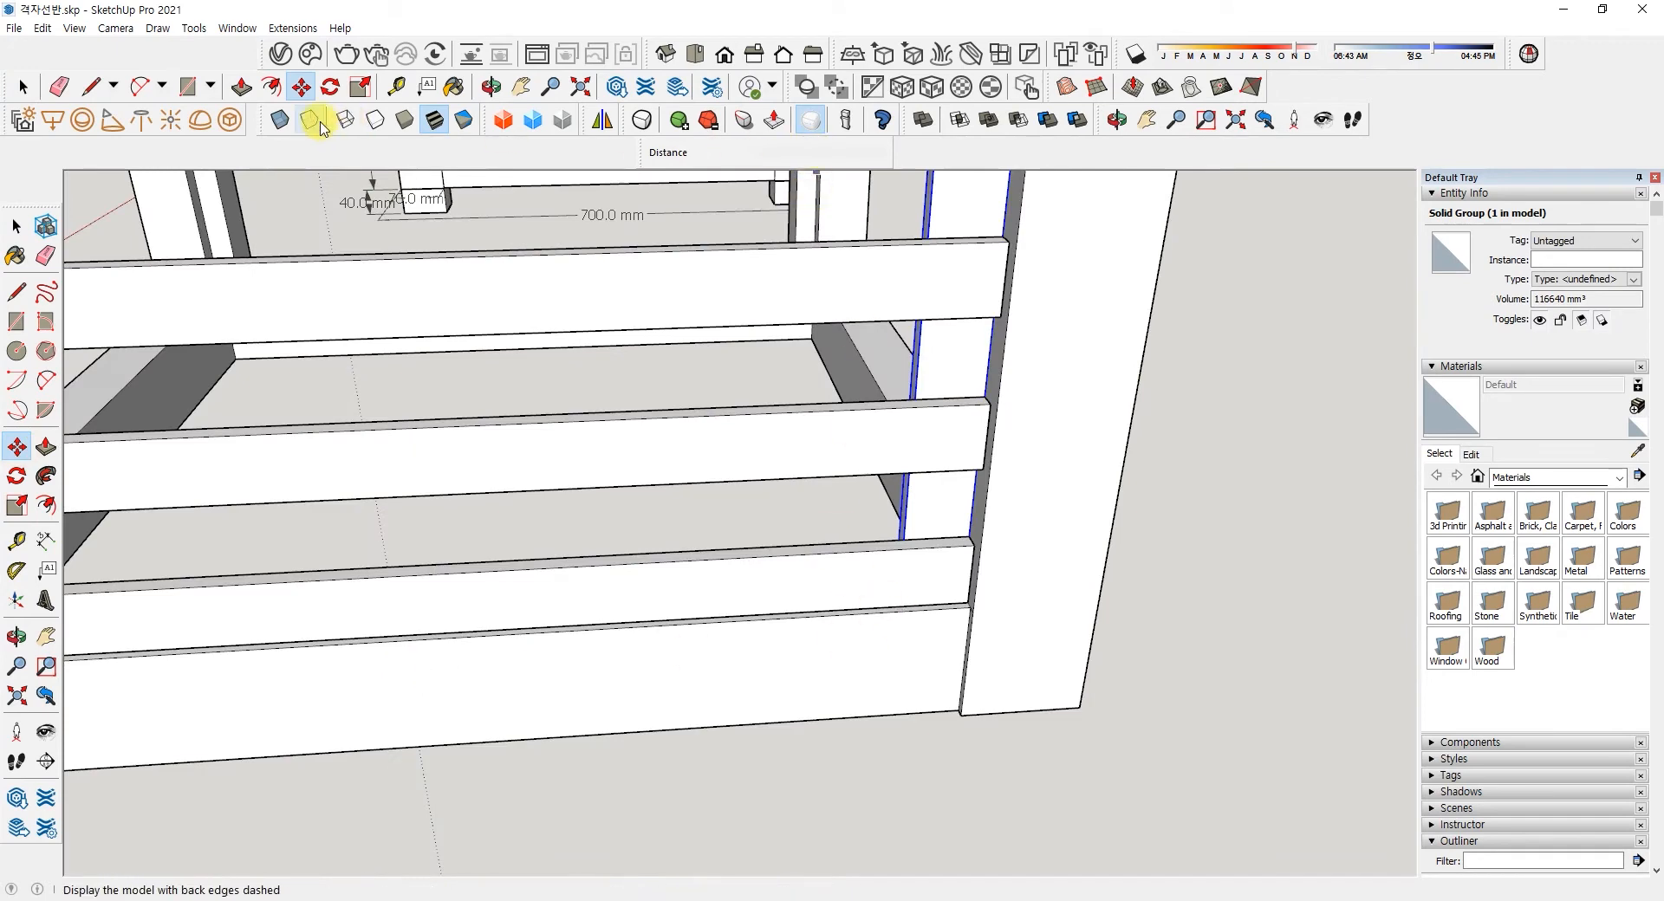
{"action": "left_click", "coordinate": [282, 122]}
{"action": "middle_click_drag", "start_coordinate": [899, 623], "coordinate": [914, 616]}
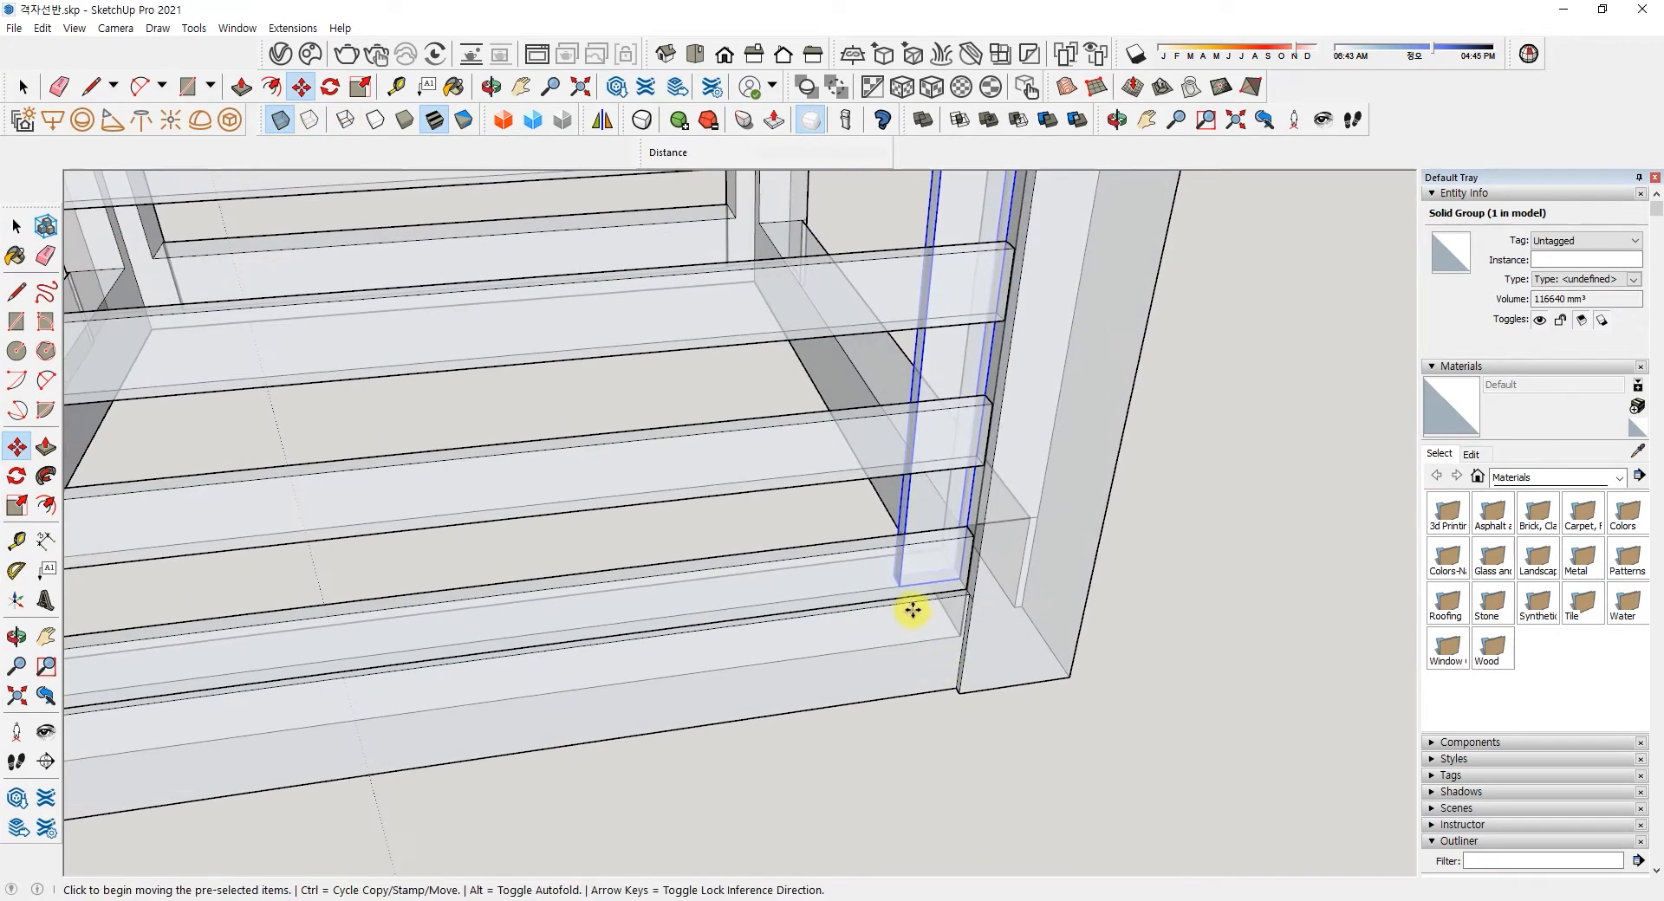
{"action": "scroll", "coordinate": [913, 616], "scroll_direction": "up", "scroll_amount": 1}
{"action": "left_click", "coordinate": [896, 579]}
{"action": "key", "text": "ctrl"}
{"action": "left_click", "coordinate": [895, 580]}
{"action": "key", "text": "ctrl"}
{"action": "scroll", "coordinate": [554, 596], "scroll_direction": "down", "scroll_amount": 6}
{"action": "middle_click_drag", "start_coordinate": [538, 609], "coordinate": [876, 612], "text": "shift"}
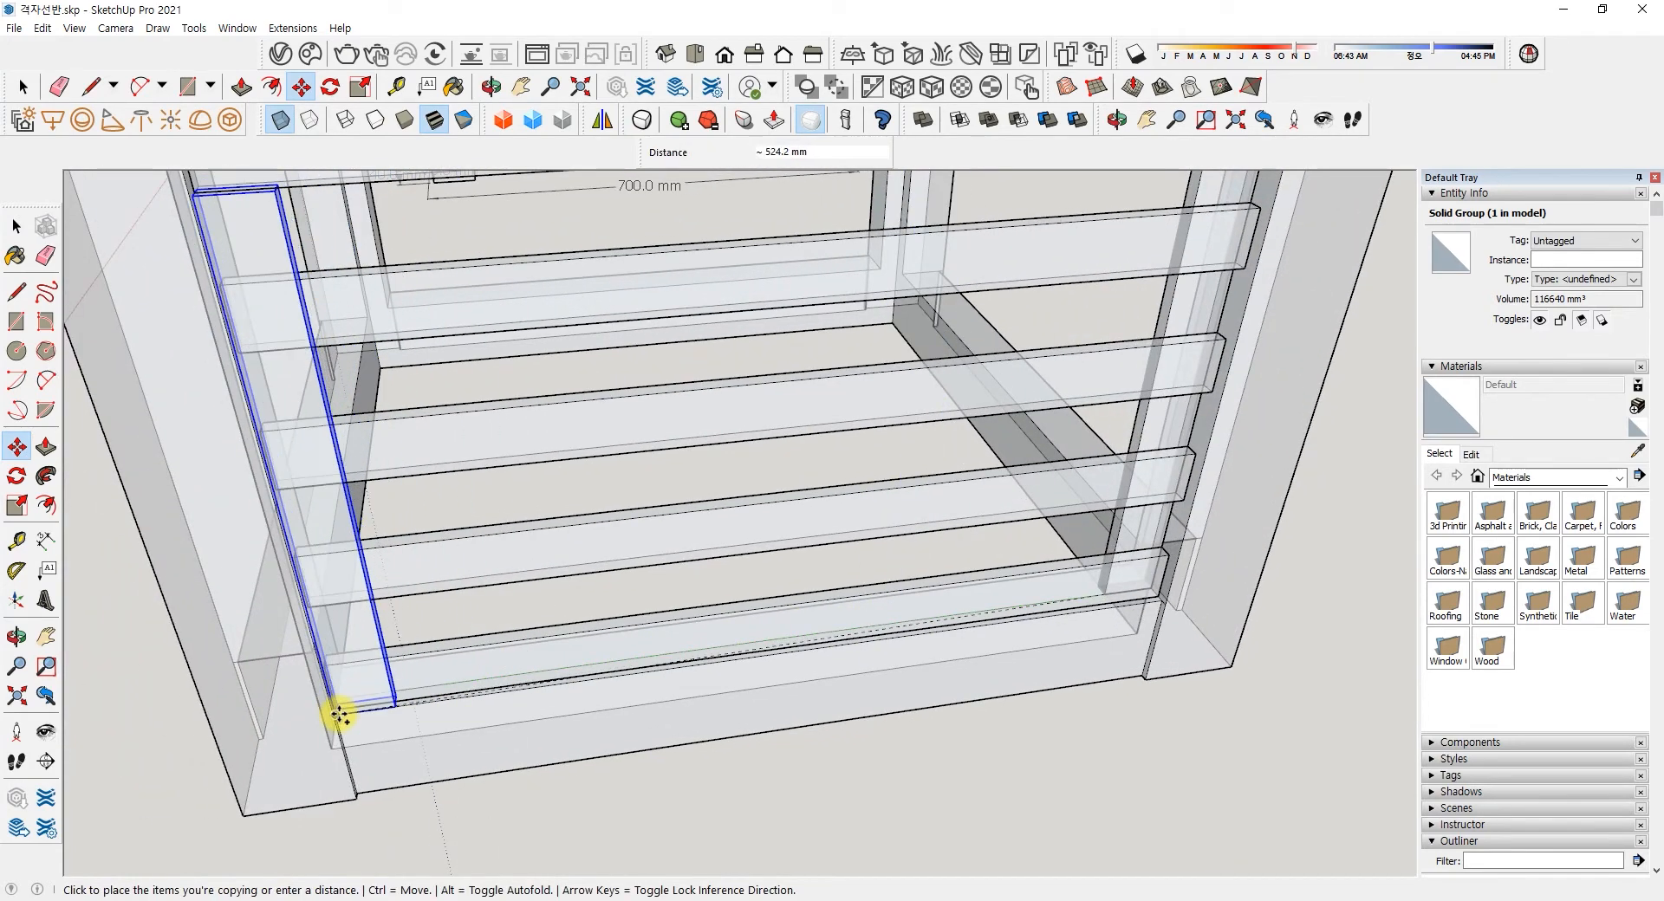
{"action": "scroll", "coordinate": [346, 693], "scroll_direction": "up", "scroll_amount": 2}
{"action": "scroll", "coordinate": [344, 692], "scroll_direction": "up", "scroll_amount": 2}
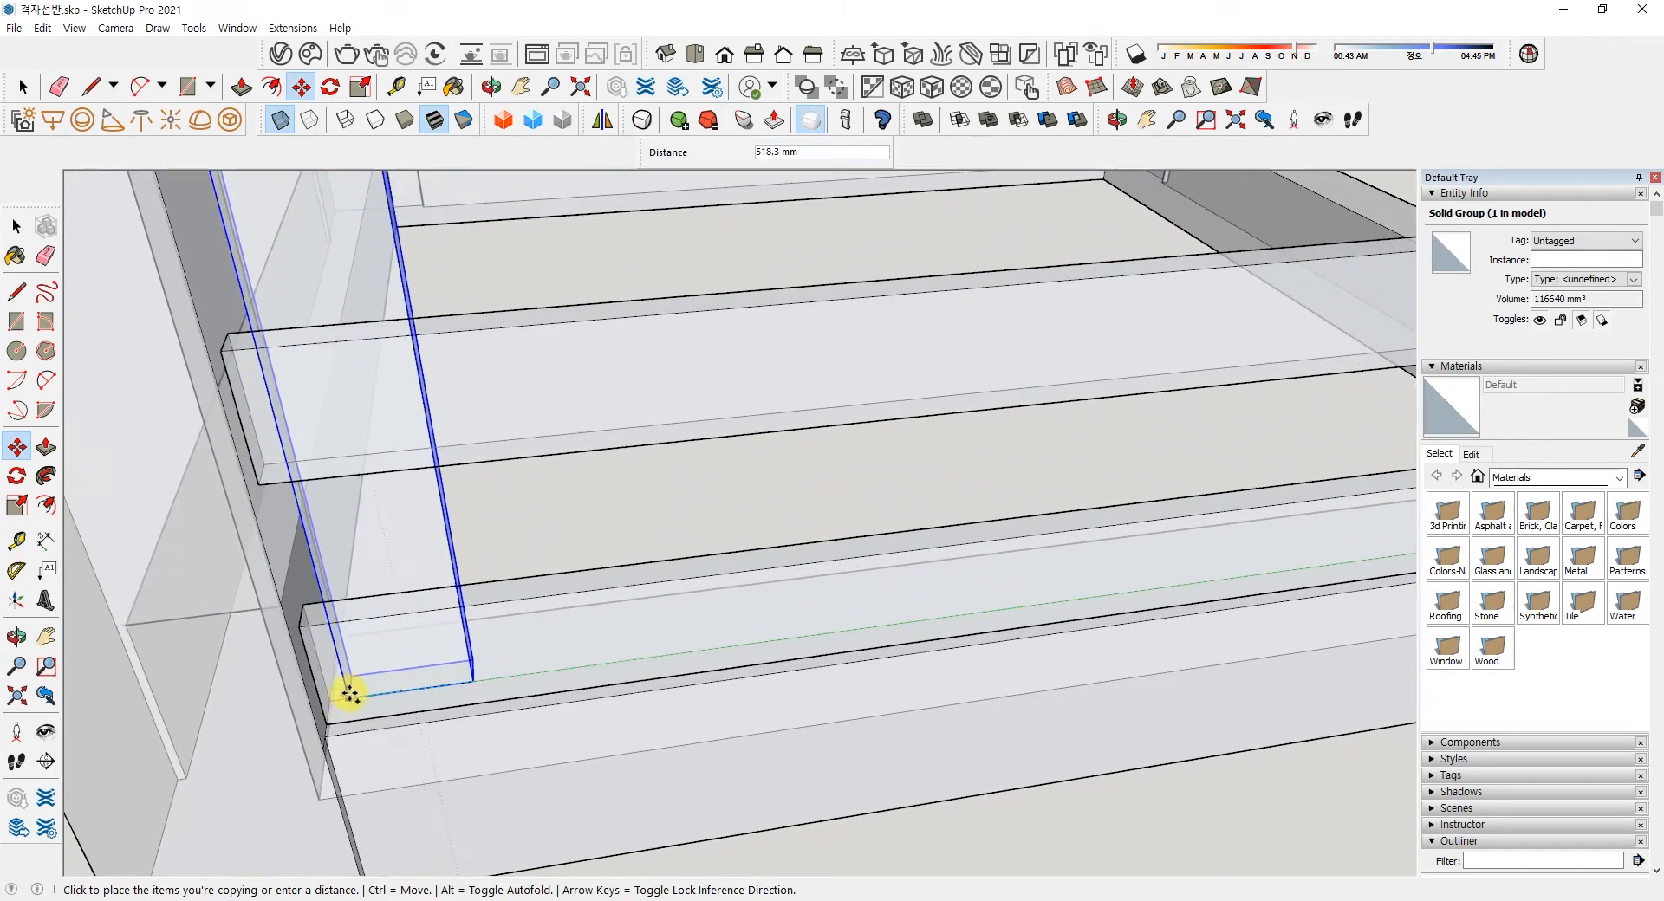
{"action": "left_click", "coordinate": [332, 701]}
- Divide the vertical slat's copy distance into 4 intervals to make an evenly spaced array
{"action": "scroll", "coordinate": [569, 685], "scroll_direction": "down", "scroll_amount": 4}
{"action": "type", "text": "/4"}
{"action": "key", "text": "Return"}
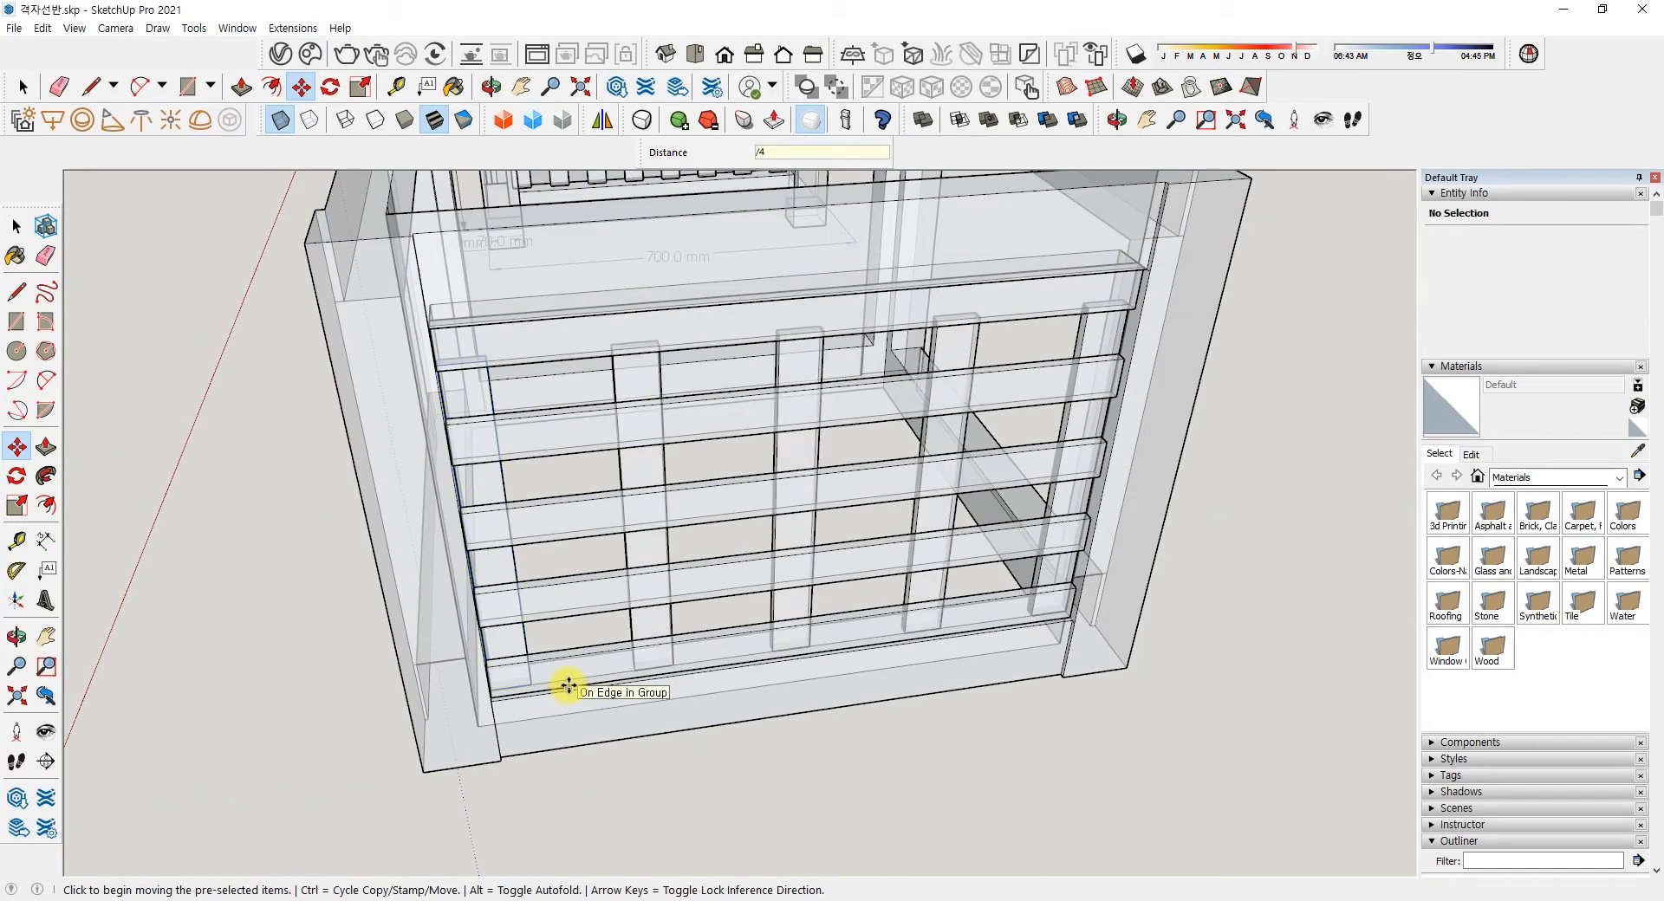
- Turn off the X-ray display of the faces
{"action": "middle_click_drag", "start_coordinate": [668, 623], "coordinate": [858, 472]}
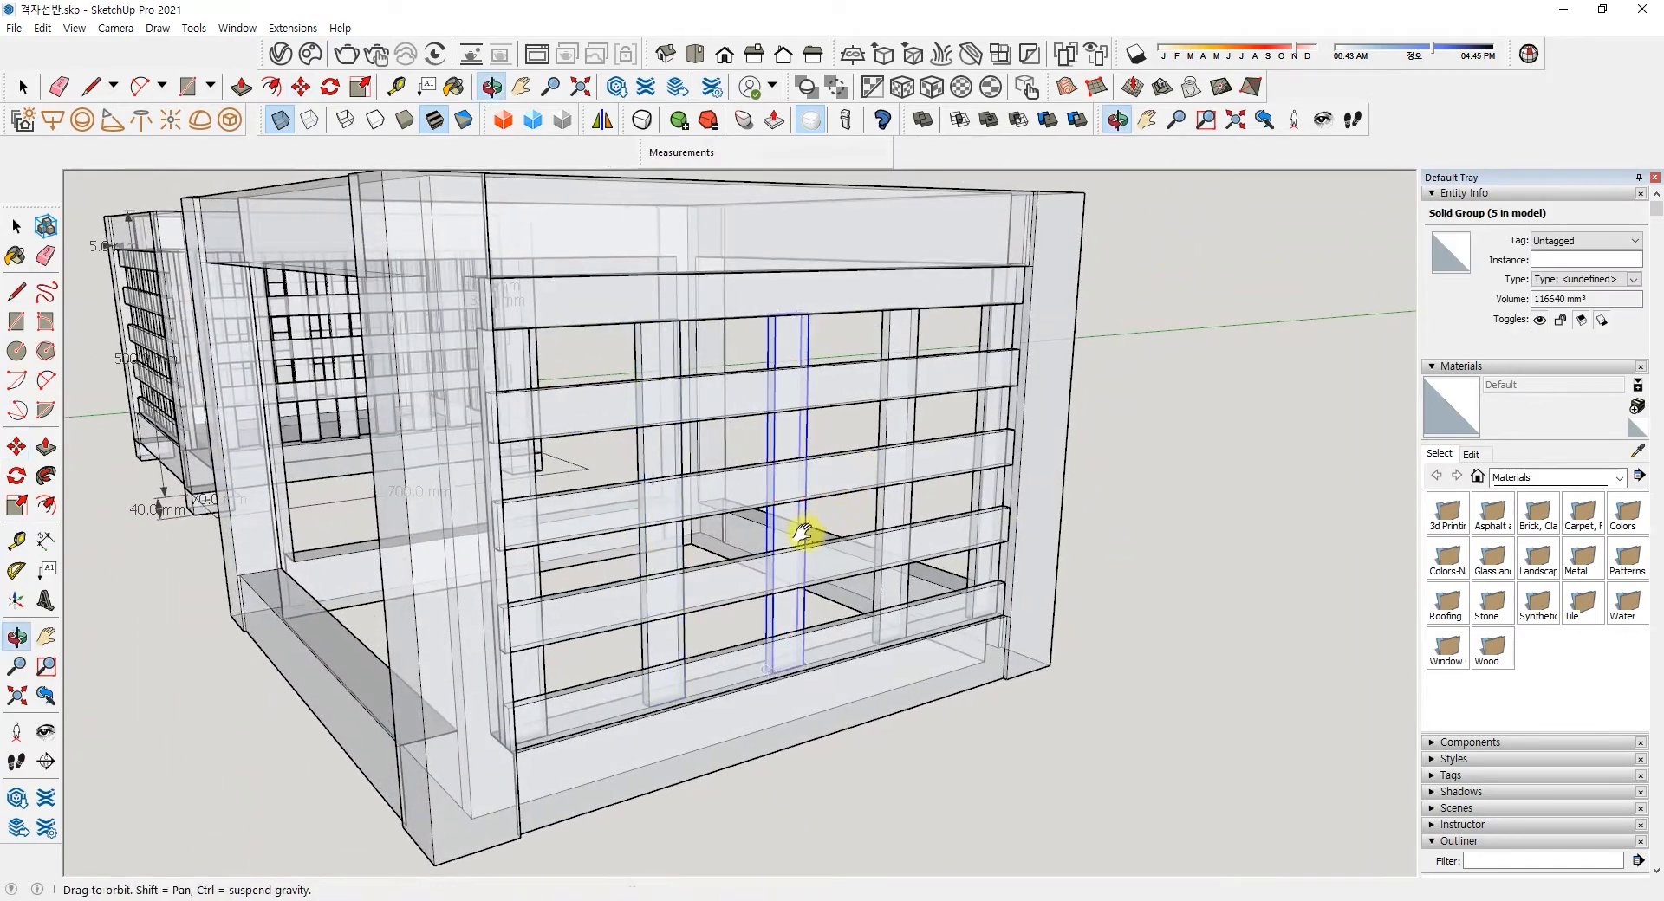
{"action": "middle_click_drag", "start_coordinate": [806, 531], "coordinate": [941, 675]}
{"action": "middle_click_drag", "start_coordinate": [629, 603], "coordinate": [549, 428]}
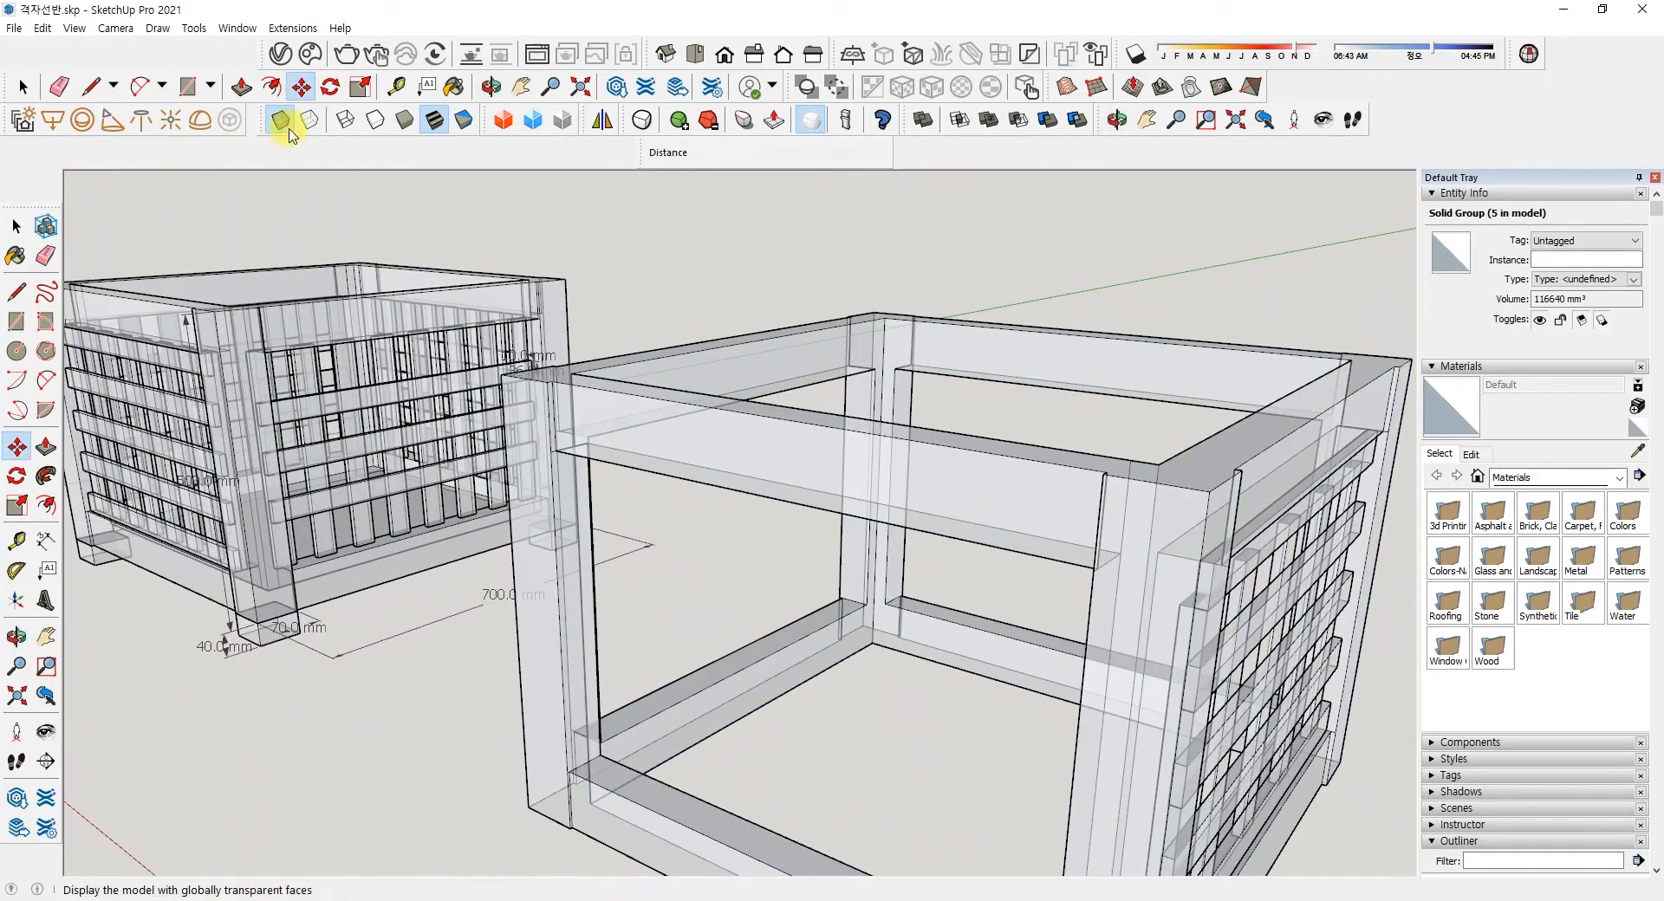
{"action": "left_click", "coordinate": [281, 120]}
- Change the vertical slat array to 6 equal intervals to bring its spacing closer to the reference table
{"action": "middle_click_drag", "start_coordinate": [397, 494], "coordinate": [364, 436]}
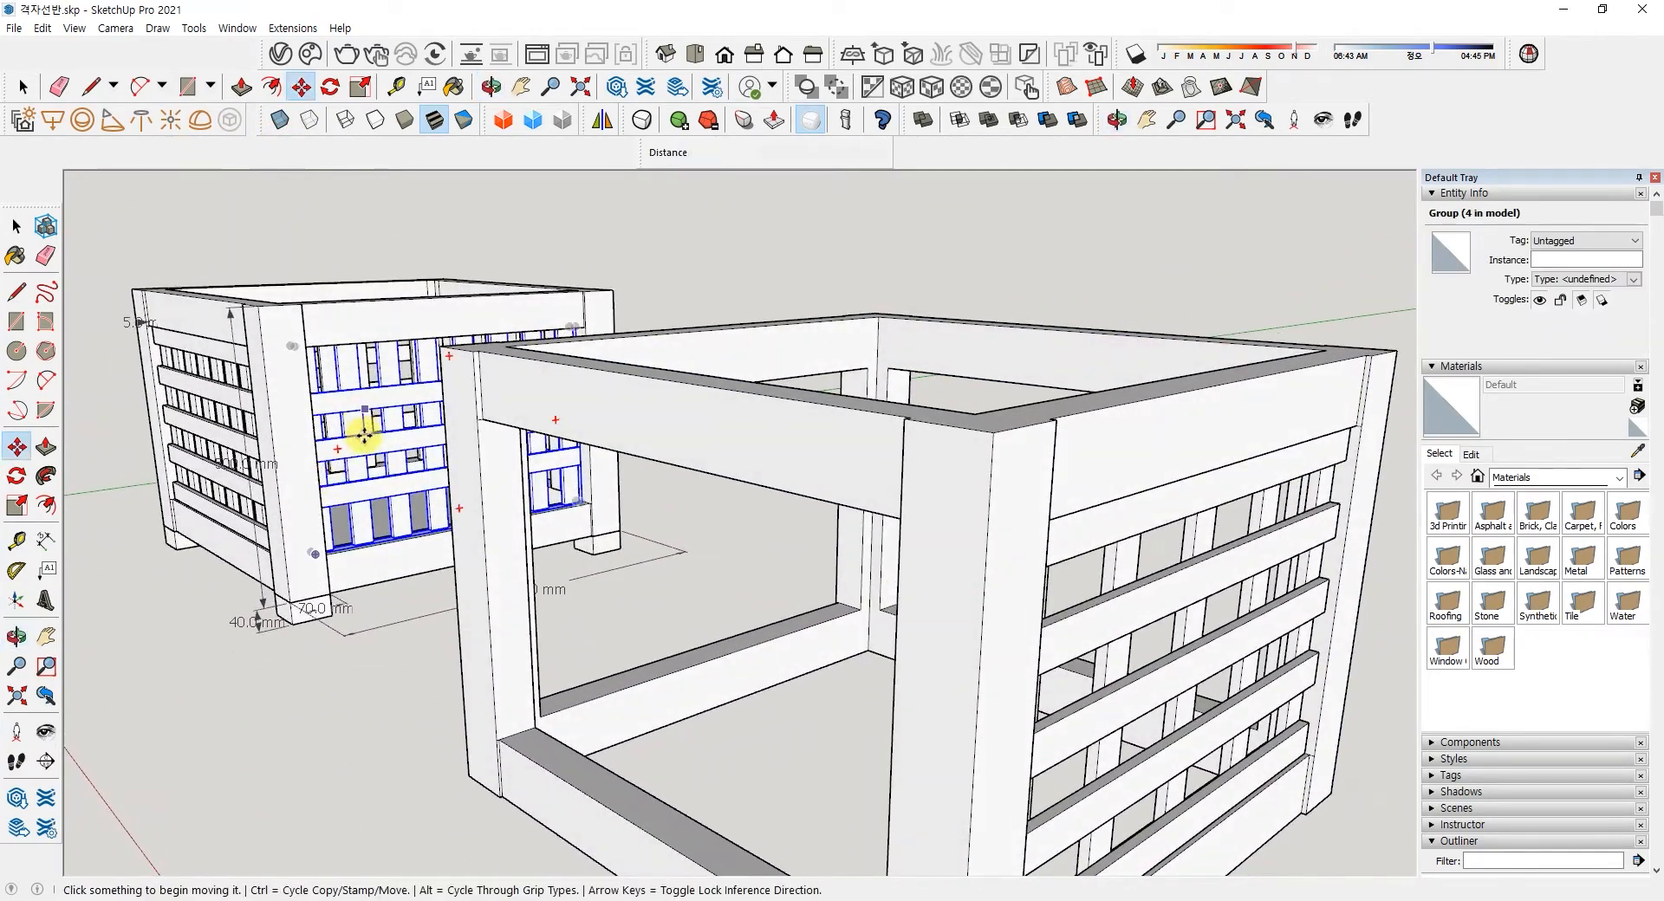
{"action": "middle_click_drag", "start_coordinate": [430, 509], "coordinate": [730, 592]}
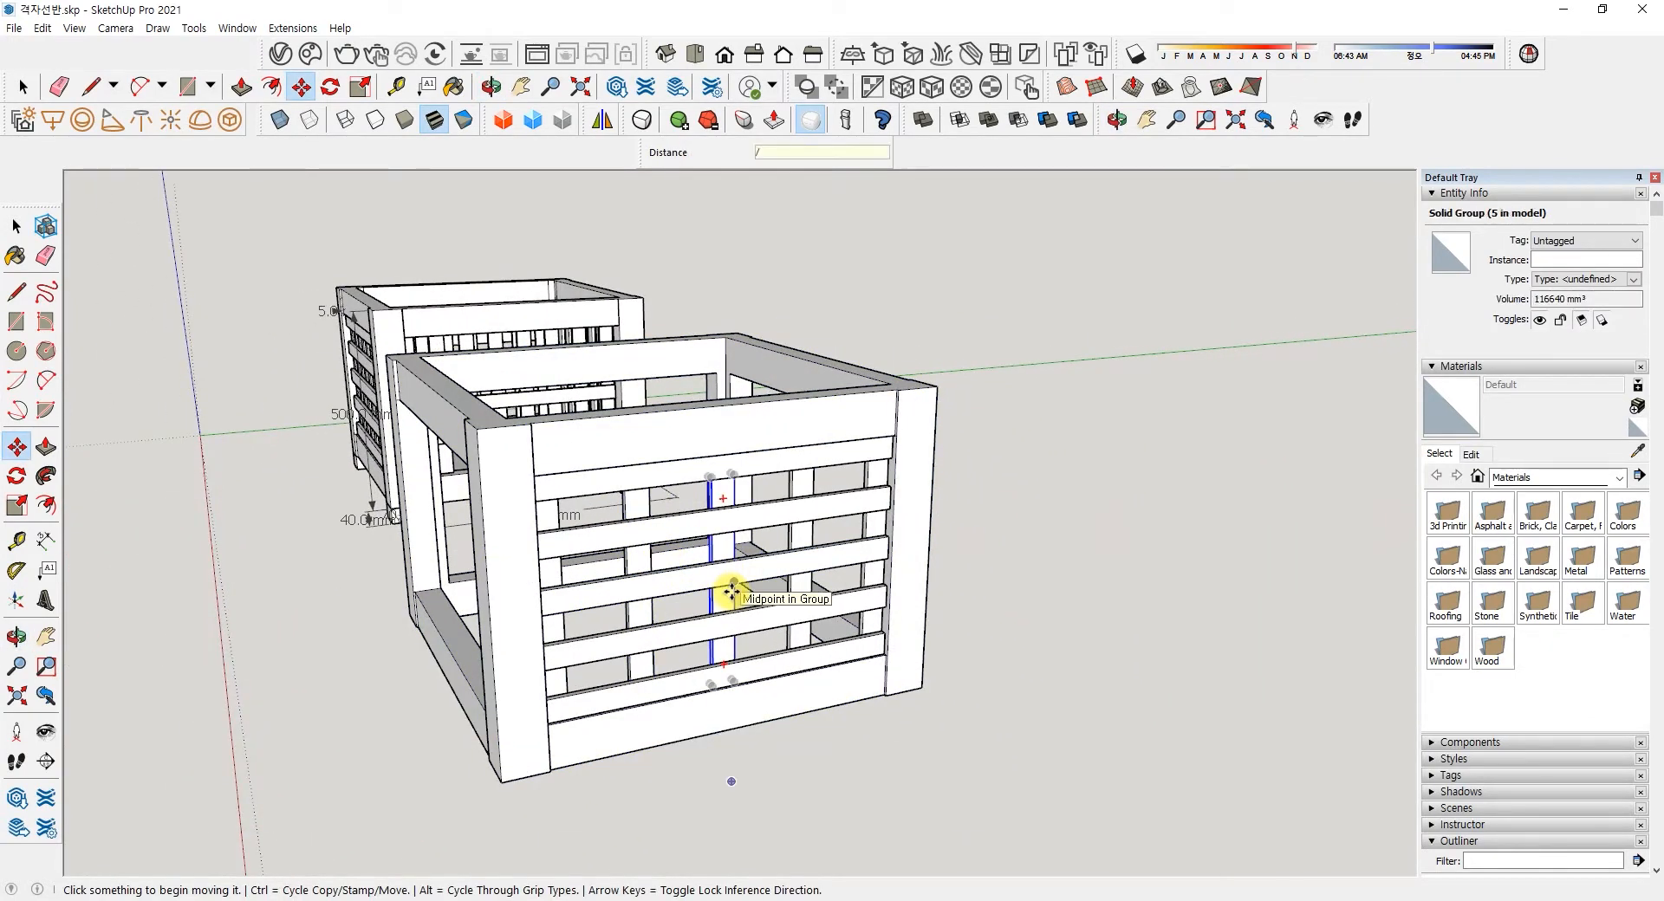
{"action": "key", "text": "Return"}
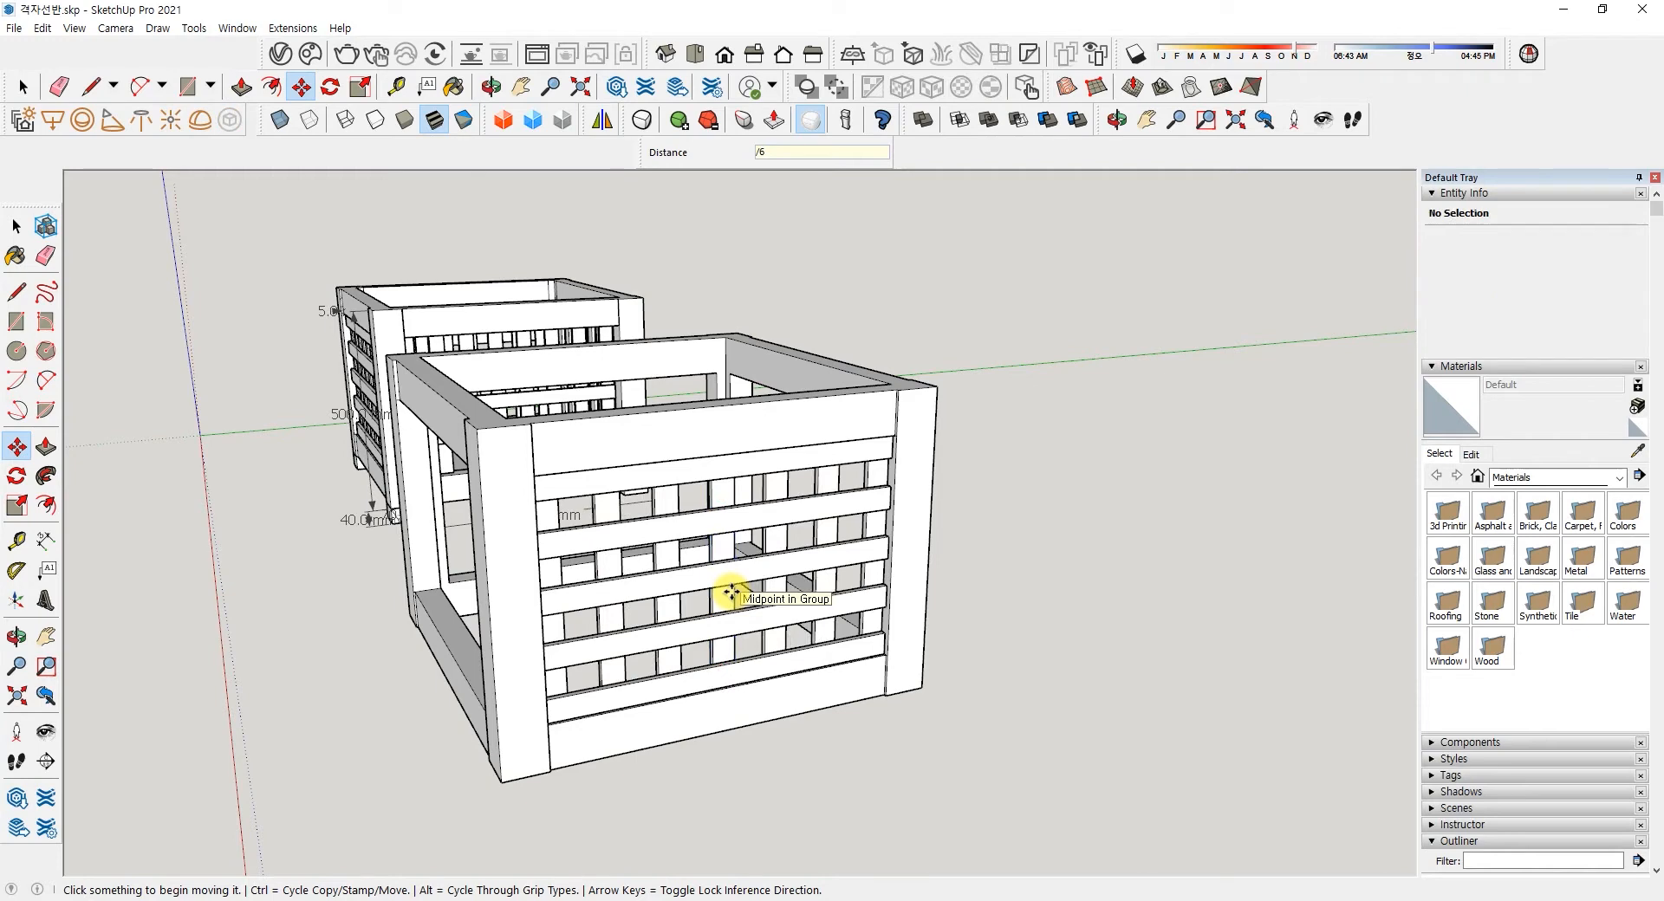
- Divide the vertical slat array into 7 equal intervals and clear the selection
{"action": "mouse_move", "coordinate": [731, 592]}
{"action": "middle_mouse_down"}
{"action": "mouse_move", "coordinate": [769, 557]}
{"action": "mouse_move", "coordinate": [658, 557]}
{"action": "mouse_move", "coordinate": [745, 607]}
{"action": "middle_mouse_up"}
{"action": "type", "text": "/"}
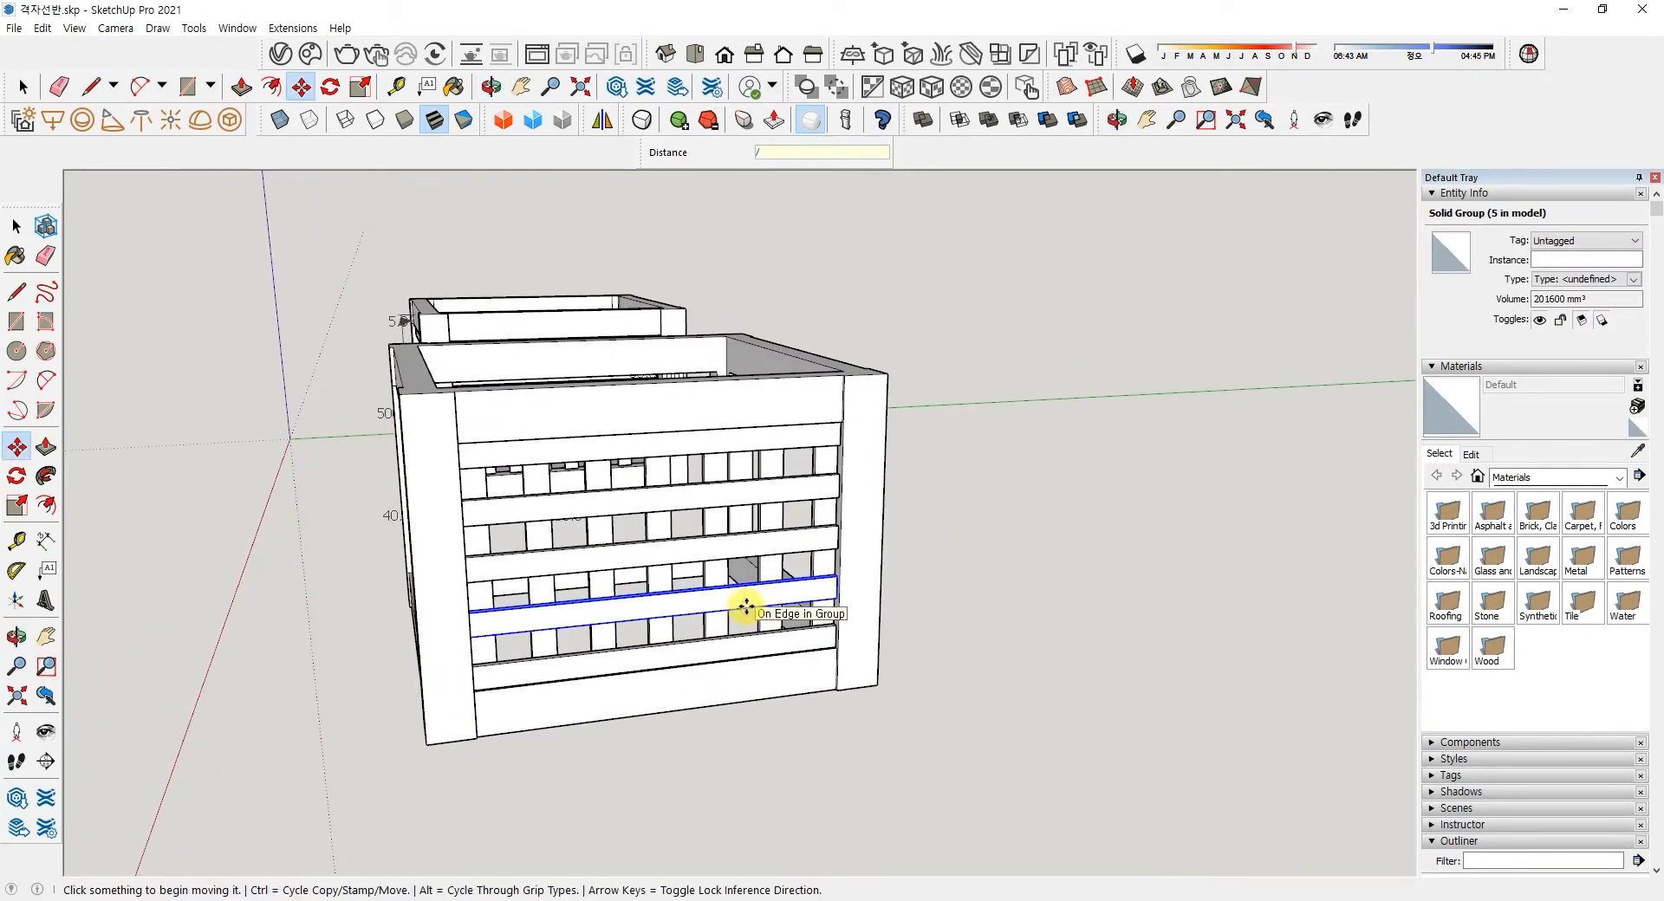
{"action": "type", "text": "7"}
{"action": "key", "text": "Return"}
{"action": "key", "text": "space"}
{"action": "left_click", "coordinate": [1006, 679]}
- Select all the horizontal and vertical lattice slats on the side of the new frame
{"action": "middle_click_drag", "start_coordinate": [766, 652], "coordinate": [945, 663]}
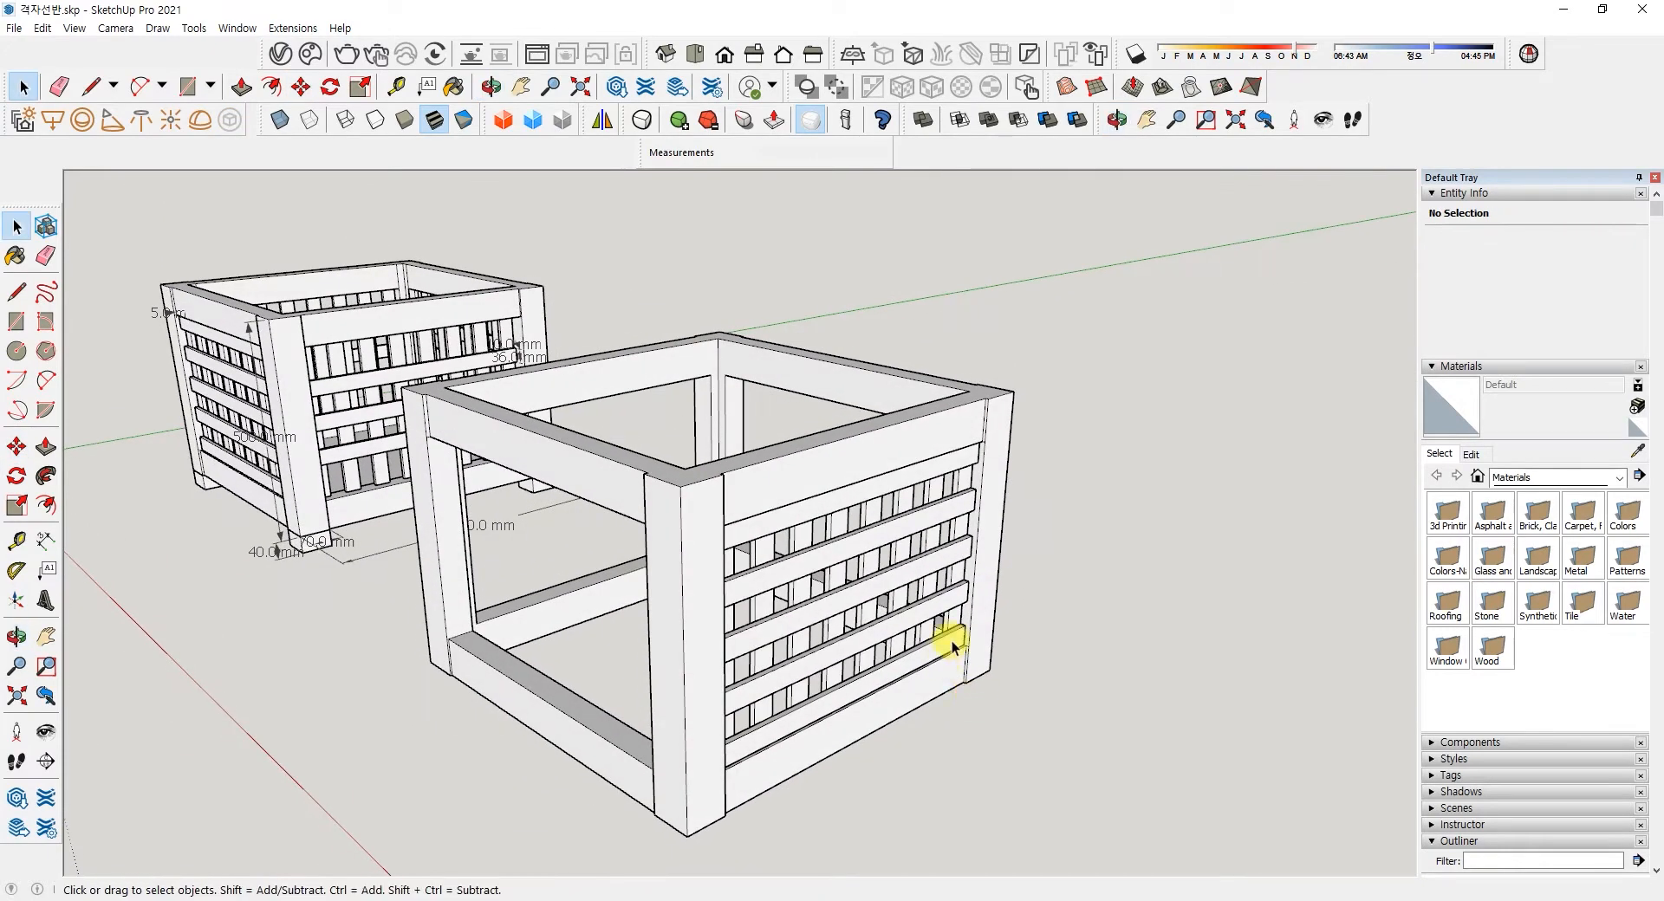
{"action": "middle_click_drag", "start_coordinate": [899, 605], "coordinate": [884, 327]}
{"action": "left_click_drag", "start_coordinate": [831, 296], "coordinate": [1155, 817]}
{"action": "middle_click_drag", "start_coordinate": [1155, 818], "coordinate": [840, 743]}
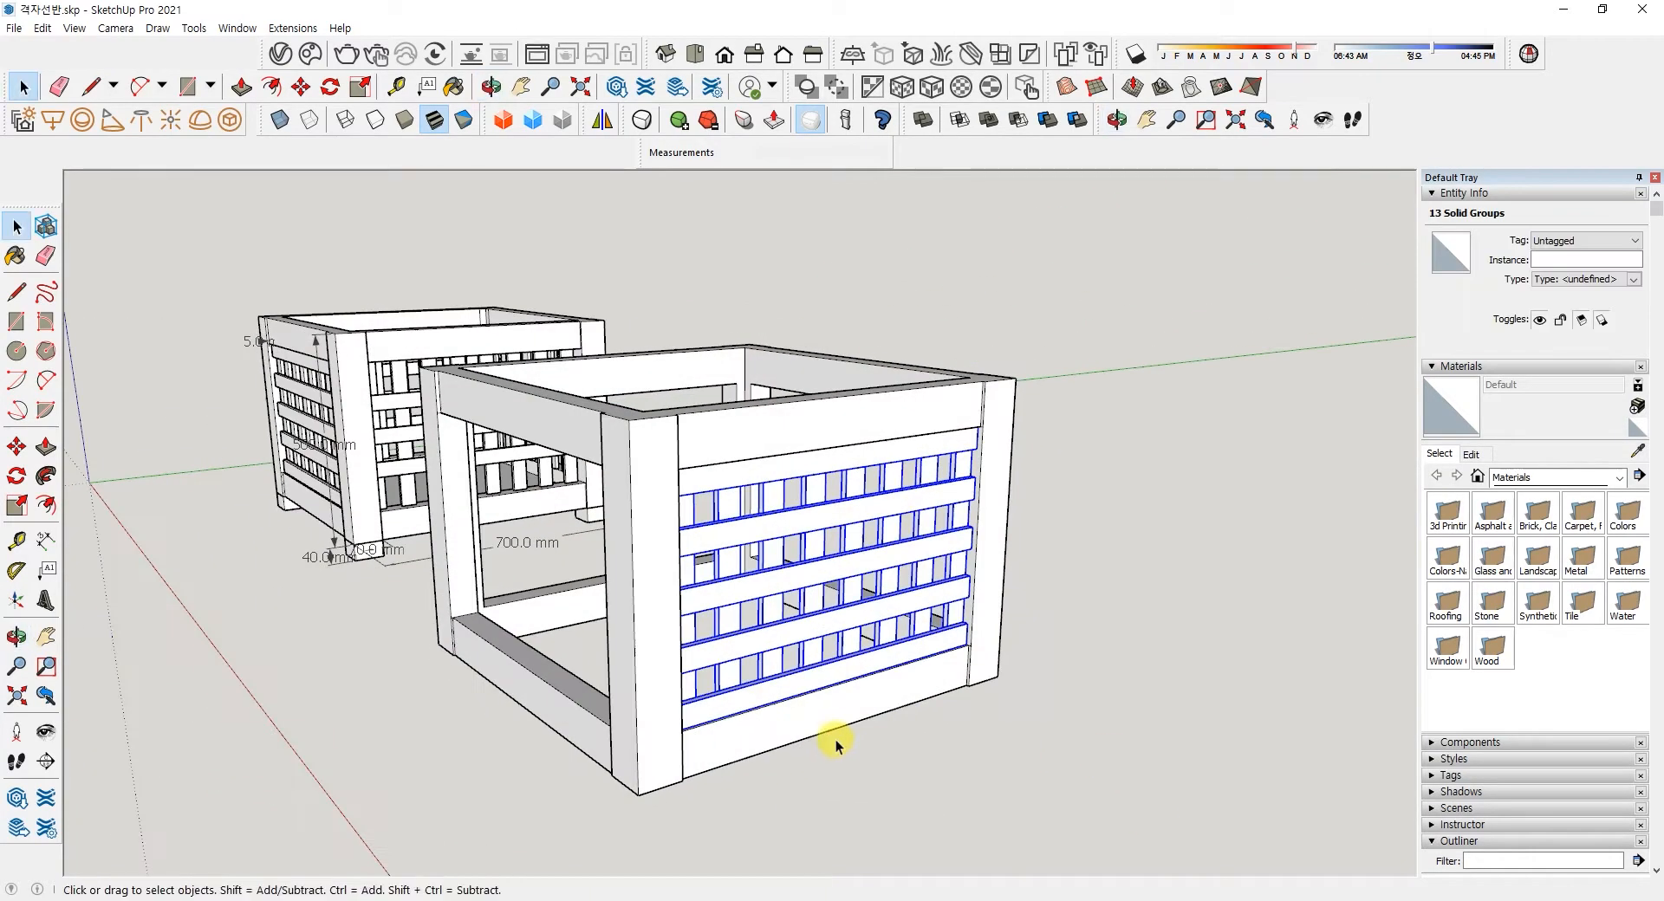
{"action": "middle_click_drag", "start_coordinate": [674, 507], "coordinate": [919, 637]}
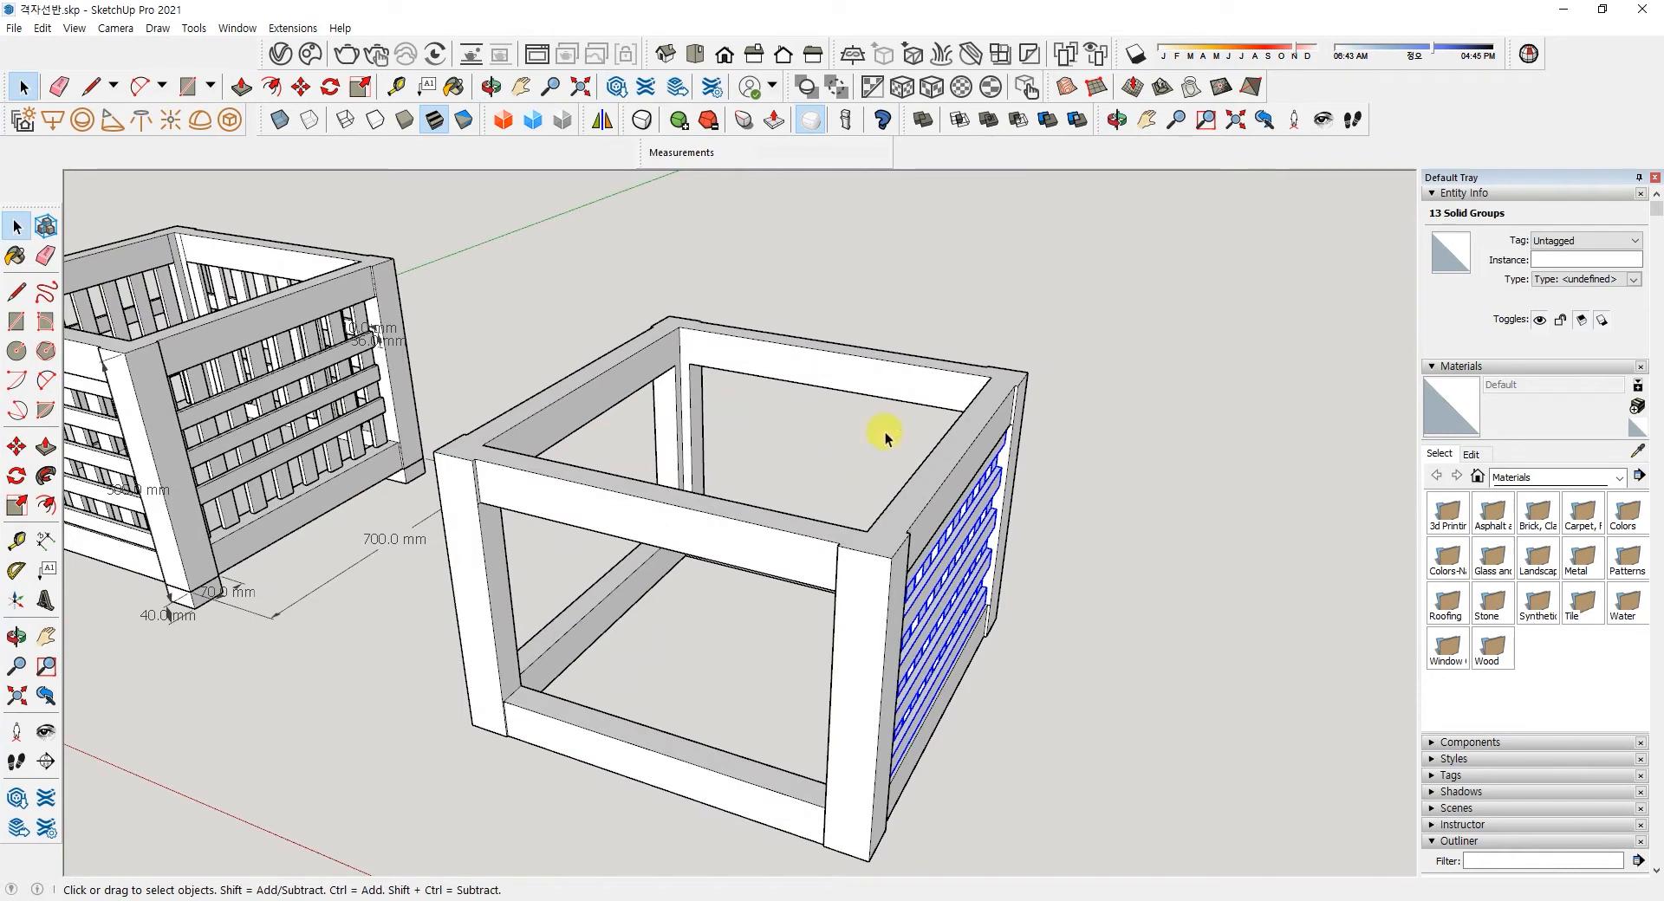
- Draw a diagonal guide line across the top of the new frame between opposite outer corners and select it
{"action": "left_click", "coordinate": [16, 292]}
{"action": "left_click", "coordinate": [436, 448]}
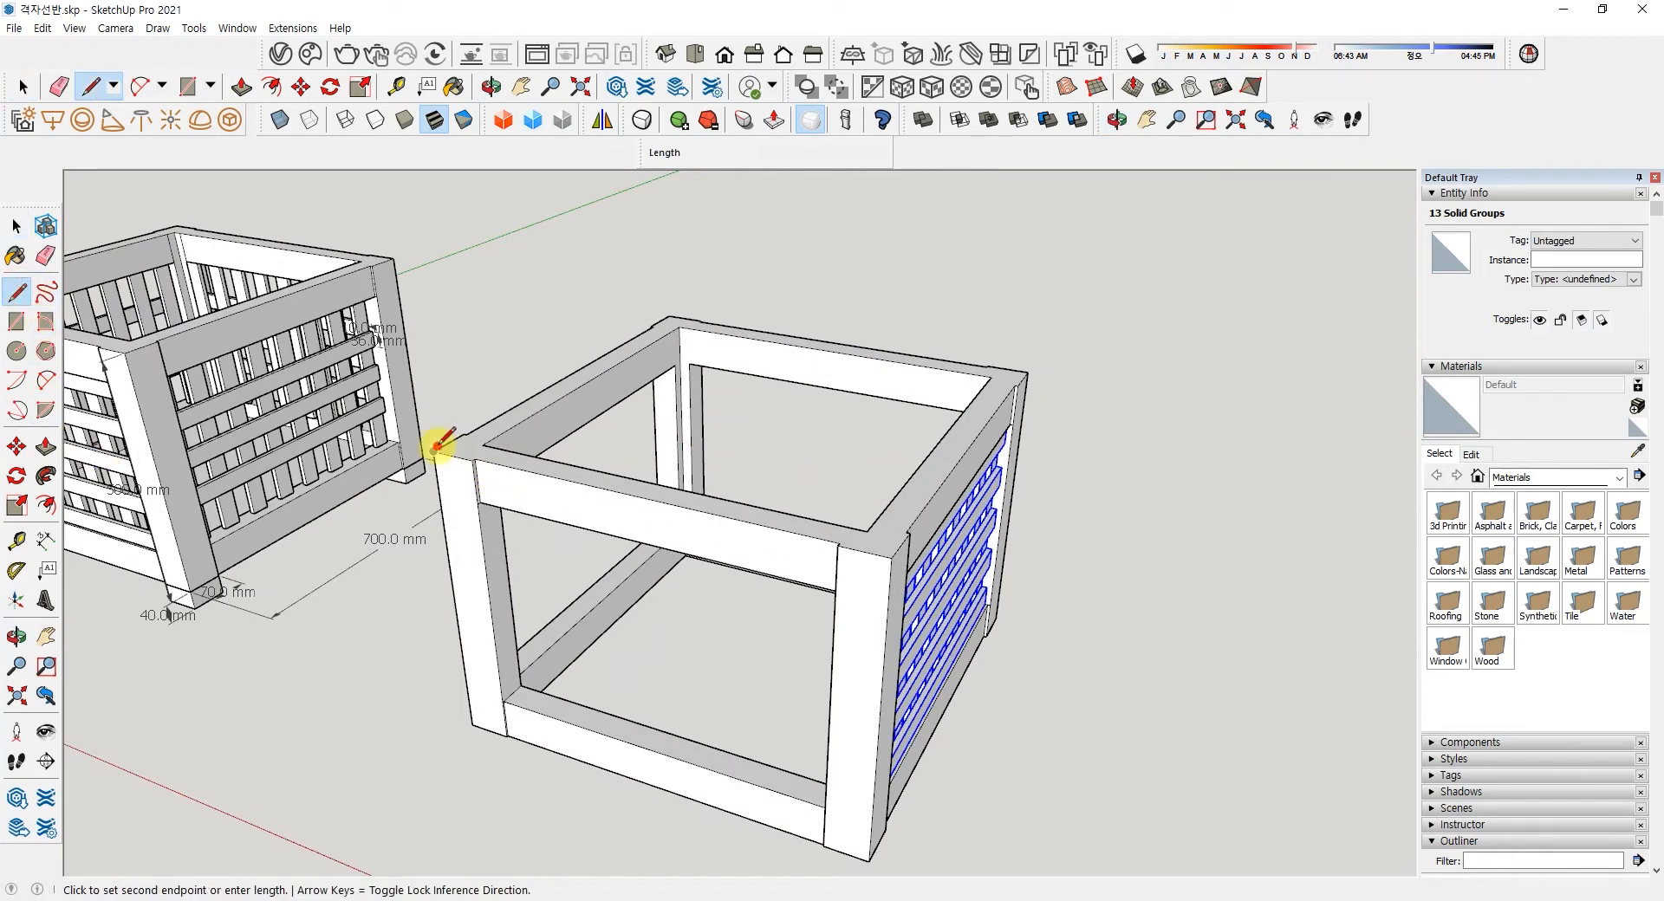
{"action": "left_click", "coordinate": [1027, 371]}
{"action": "key", "text": "space"}
{"action": "left_click", "coordinate": [966, 459]}
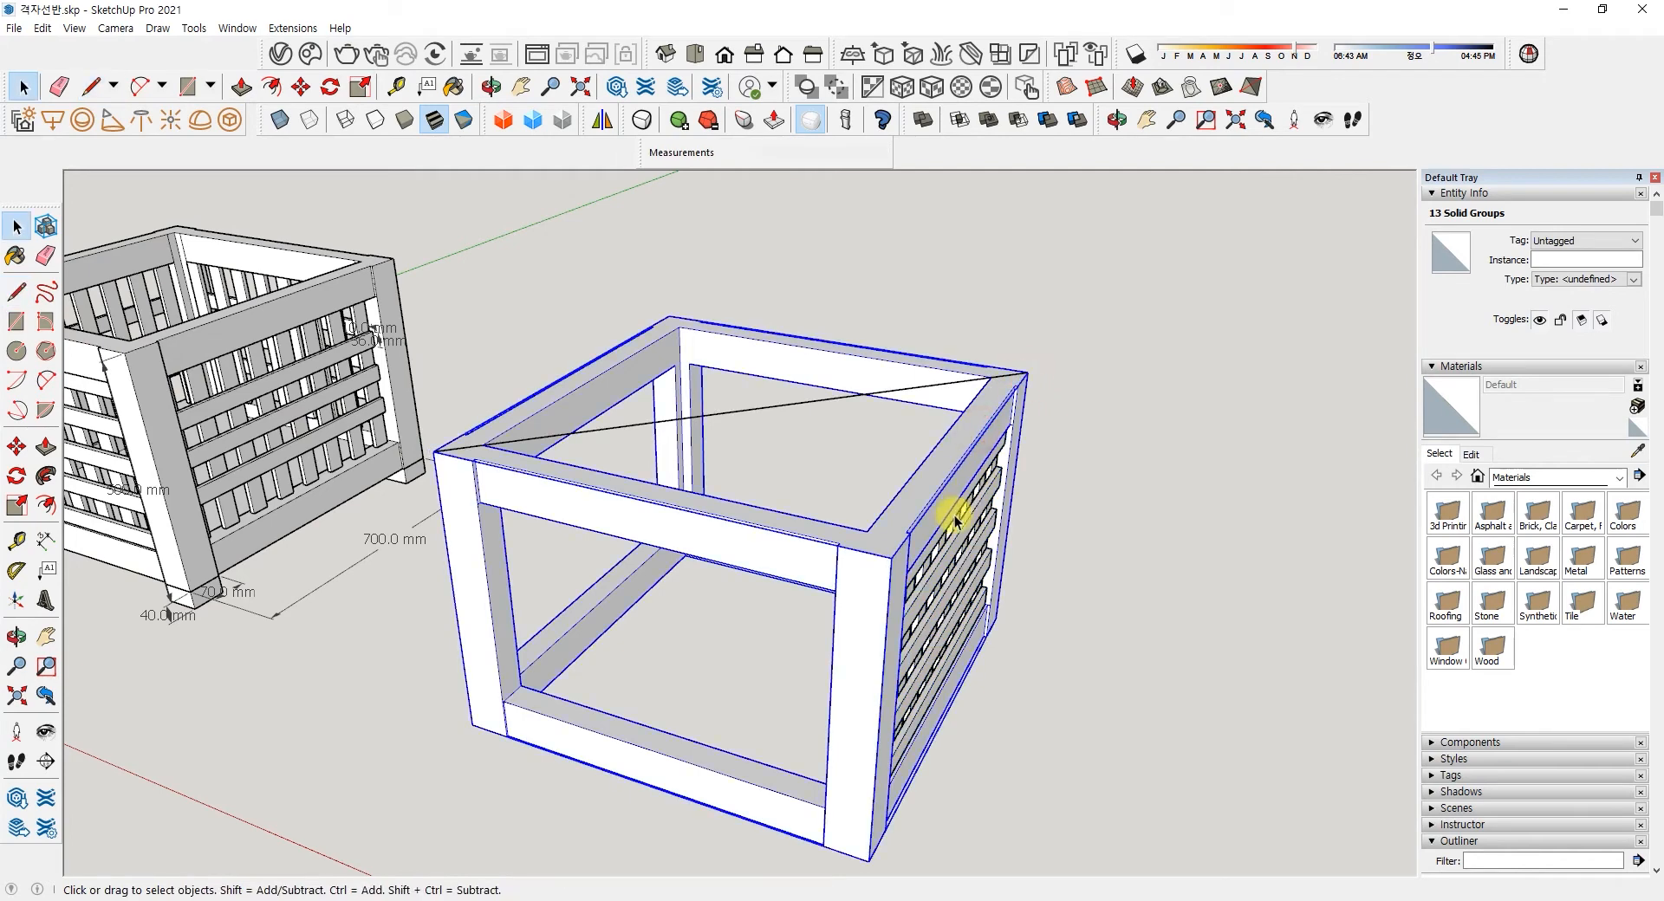
{"action": "left_click", "coordinate": [772, 413]}
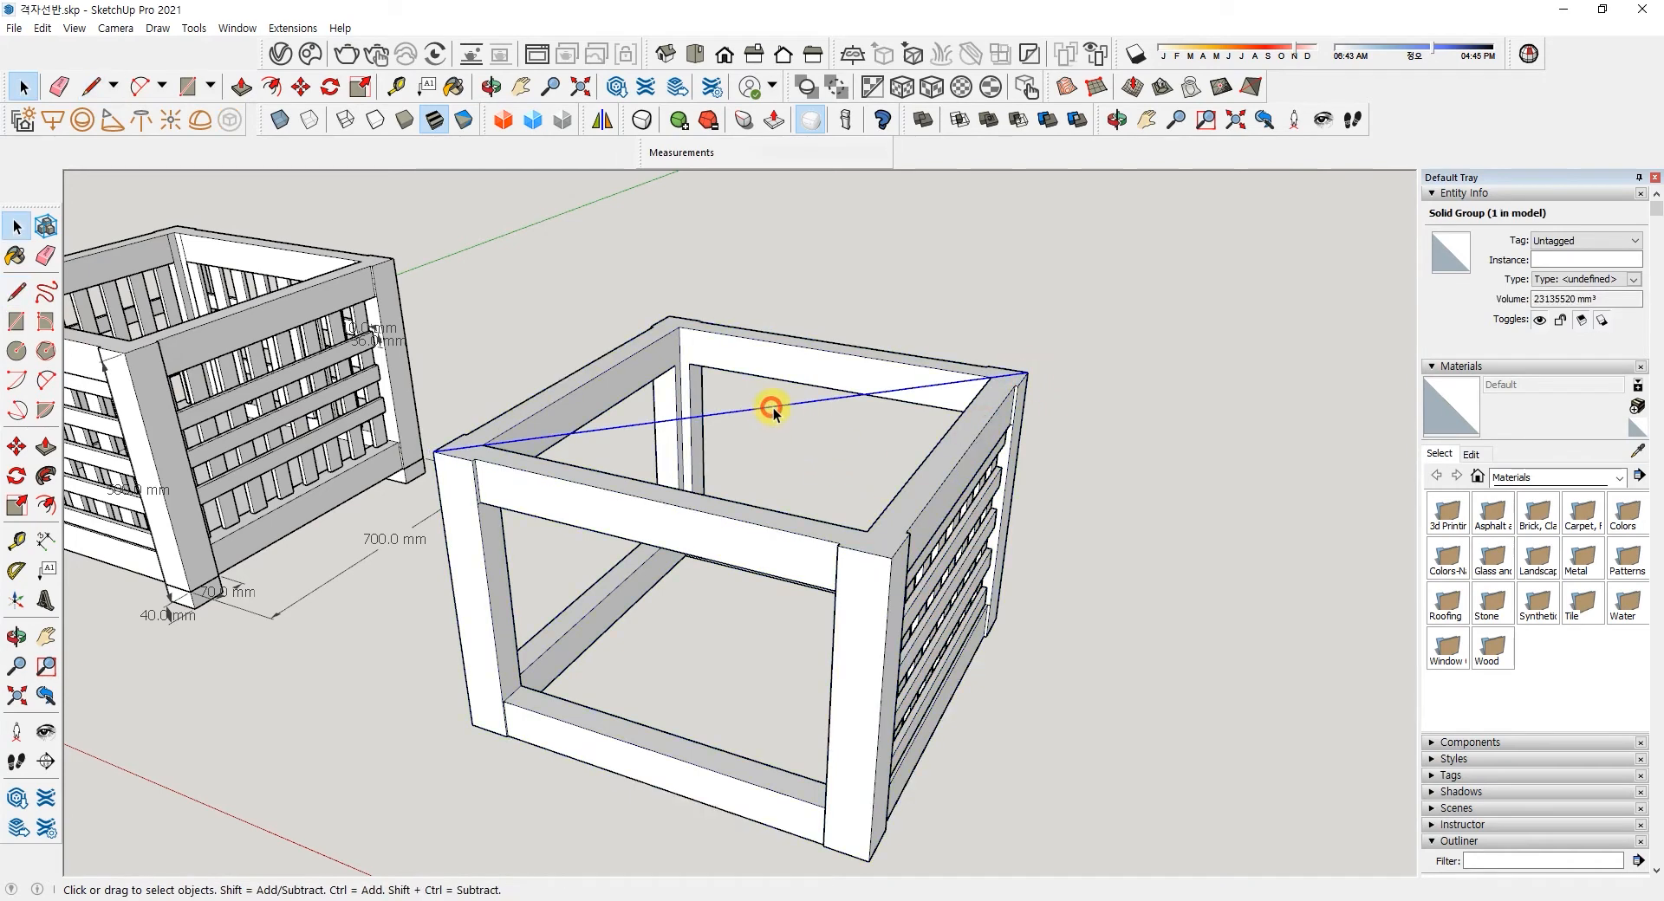
- Select the lattice slats on the frame's side and make three rotated copies at 90 degrees about the top diagonal's midpoint
{"action": "left_click", "coordinate": [899, 475]}
{"action": "middle_click_drag", "start_coordinate": [973, 554], "coordinate": [996, 468]}
{"action": "left_click_drag", "start_coordinate": [793, 270], "coordinate": [1125, 824]}
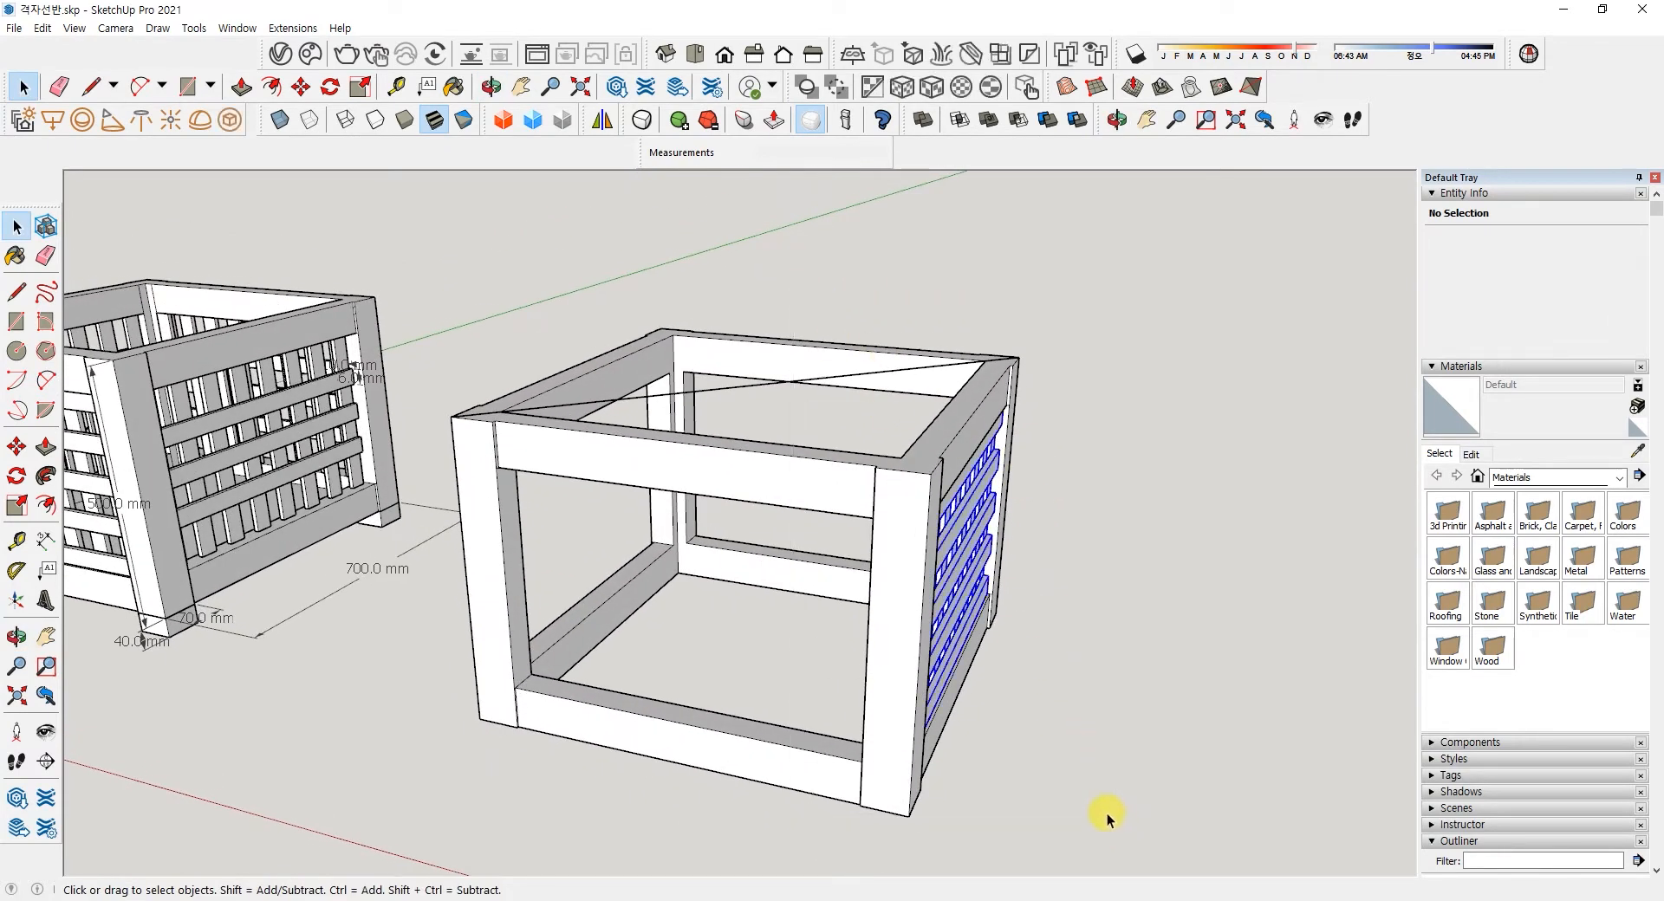
{"action": "left_click", "coordinate": [16, 475]}
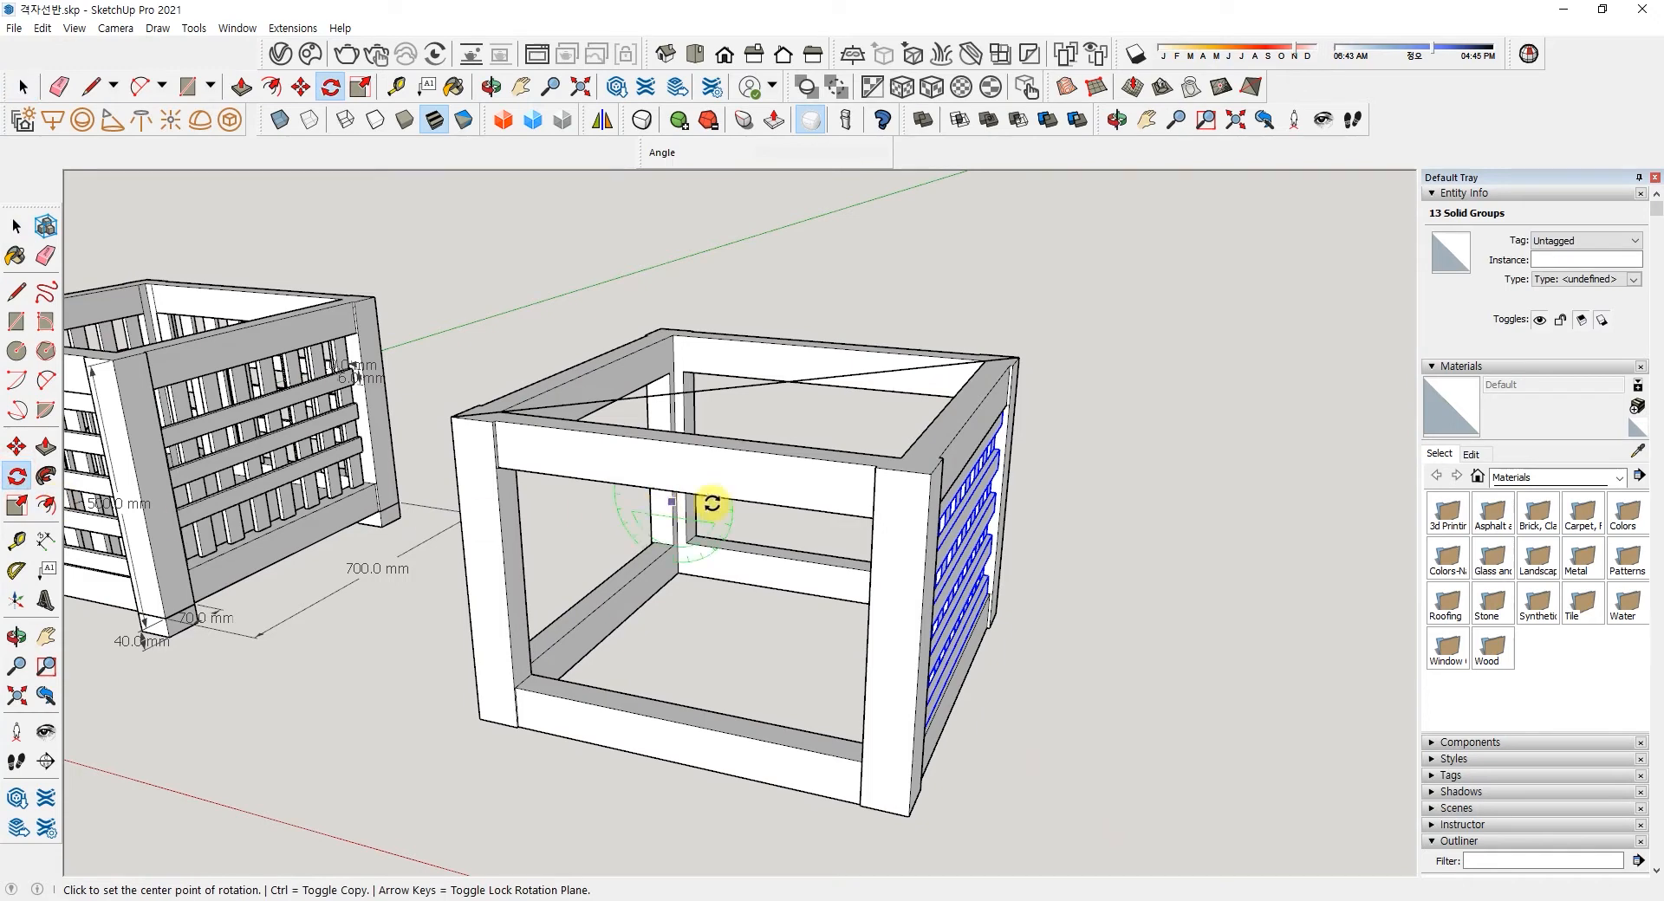
{"action": "middle_click_drag", "start_coordinate": [709, 501], "coordinate": [761, 568]}
{"action": "left_click", "coordinate": [772, 420]}
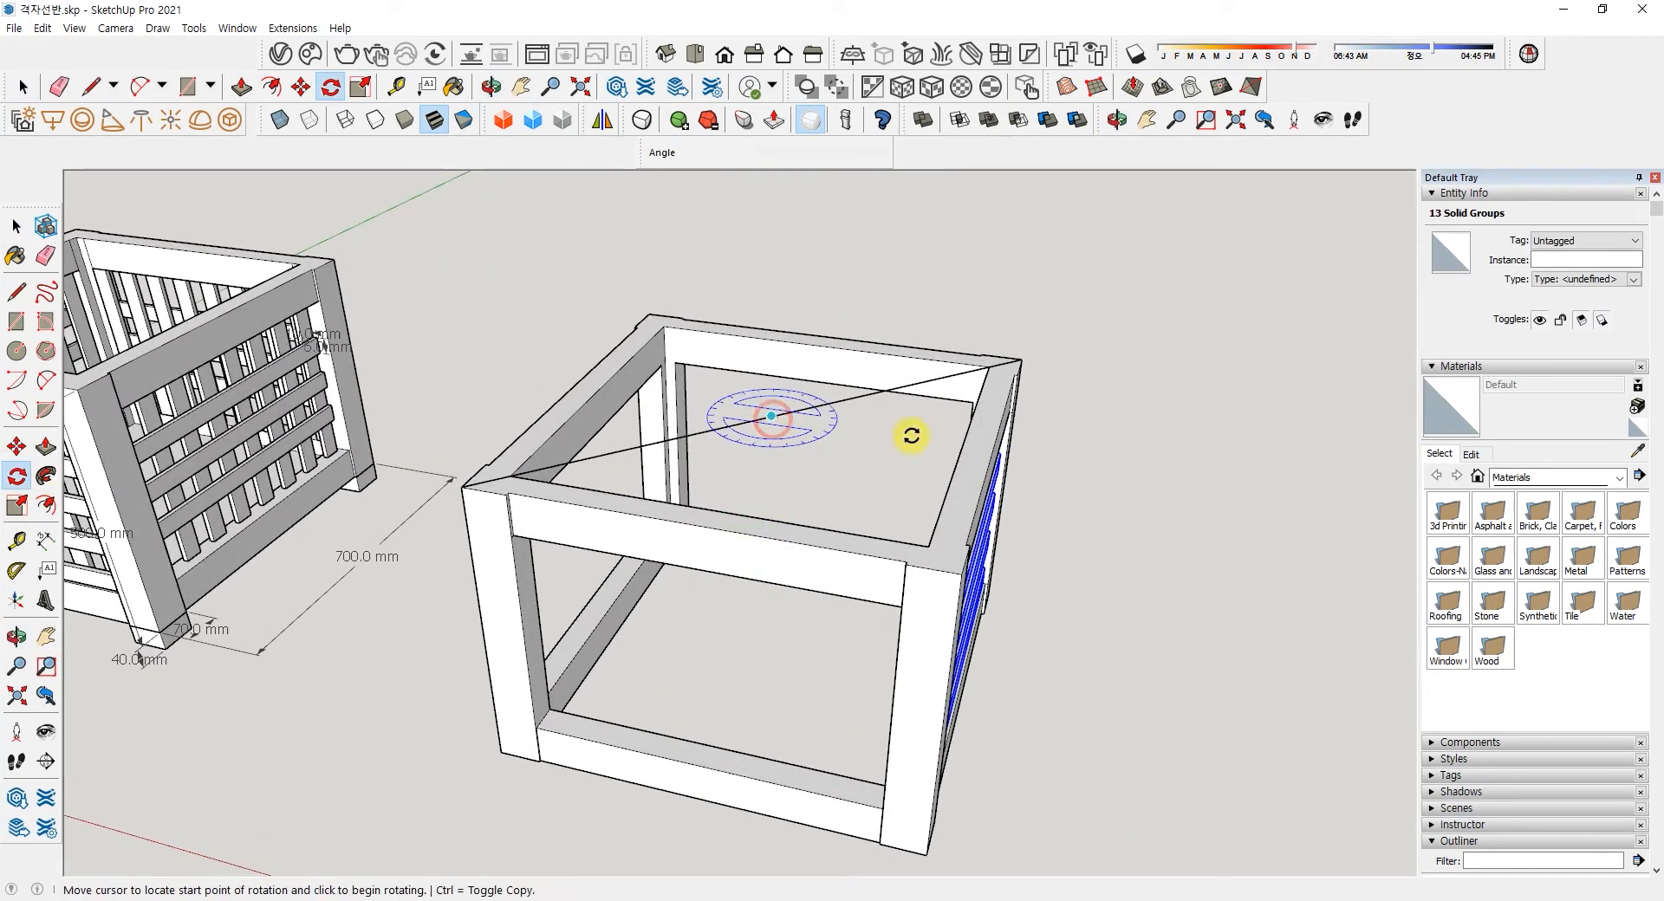
{"action": "left_click", "coordinate": [1154, 470]}
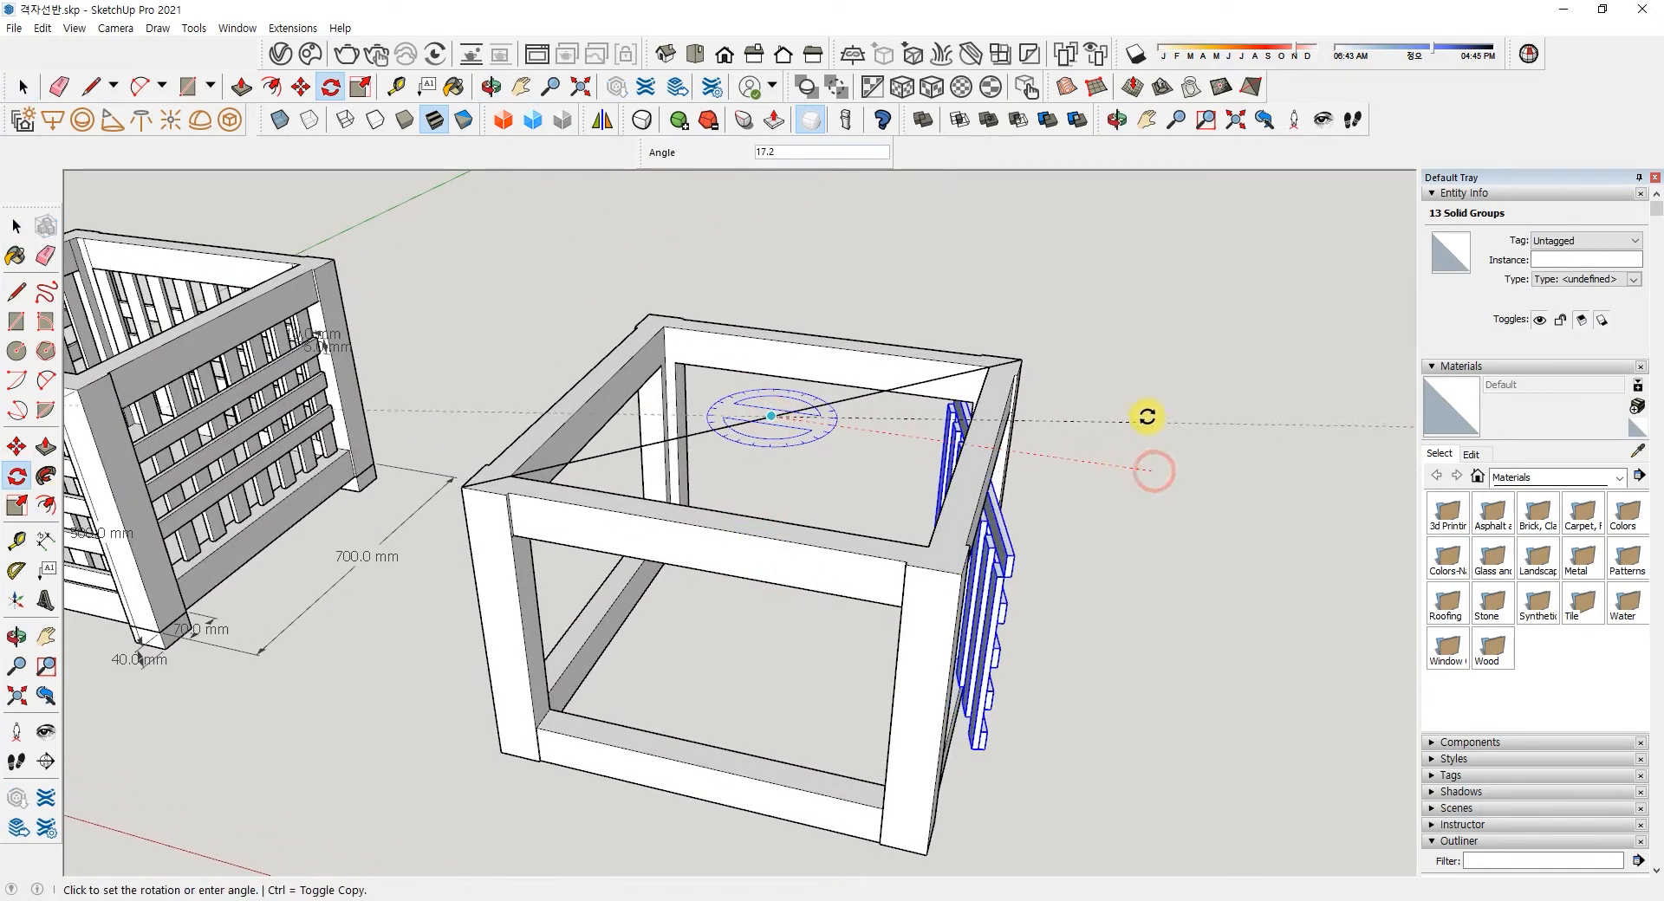
{"action": "left_click", "coordinate": [1094, 254]}
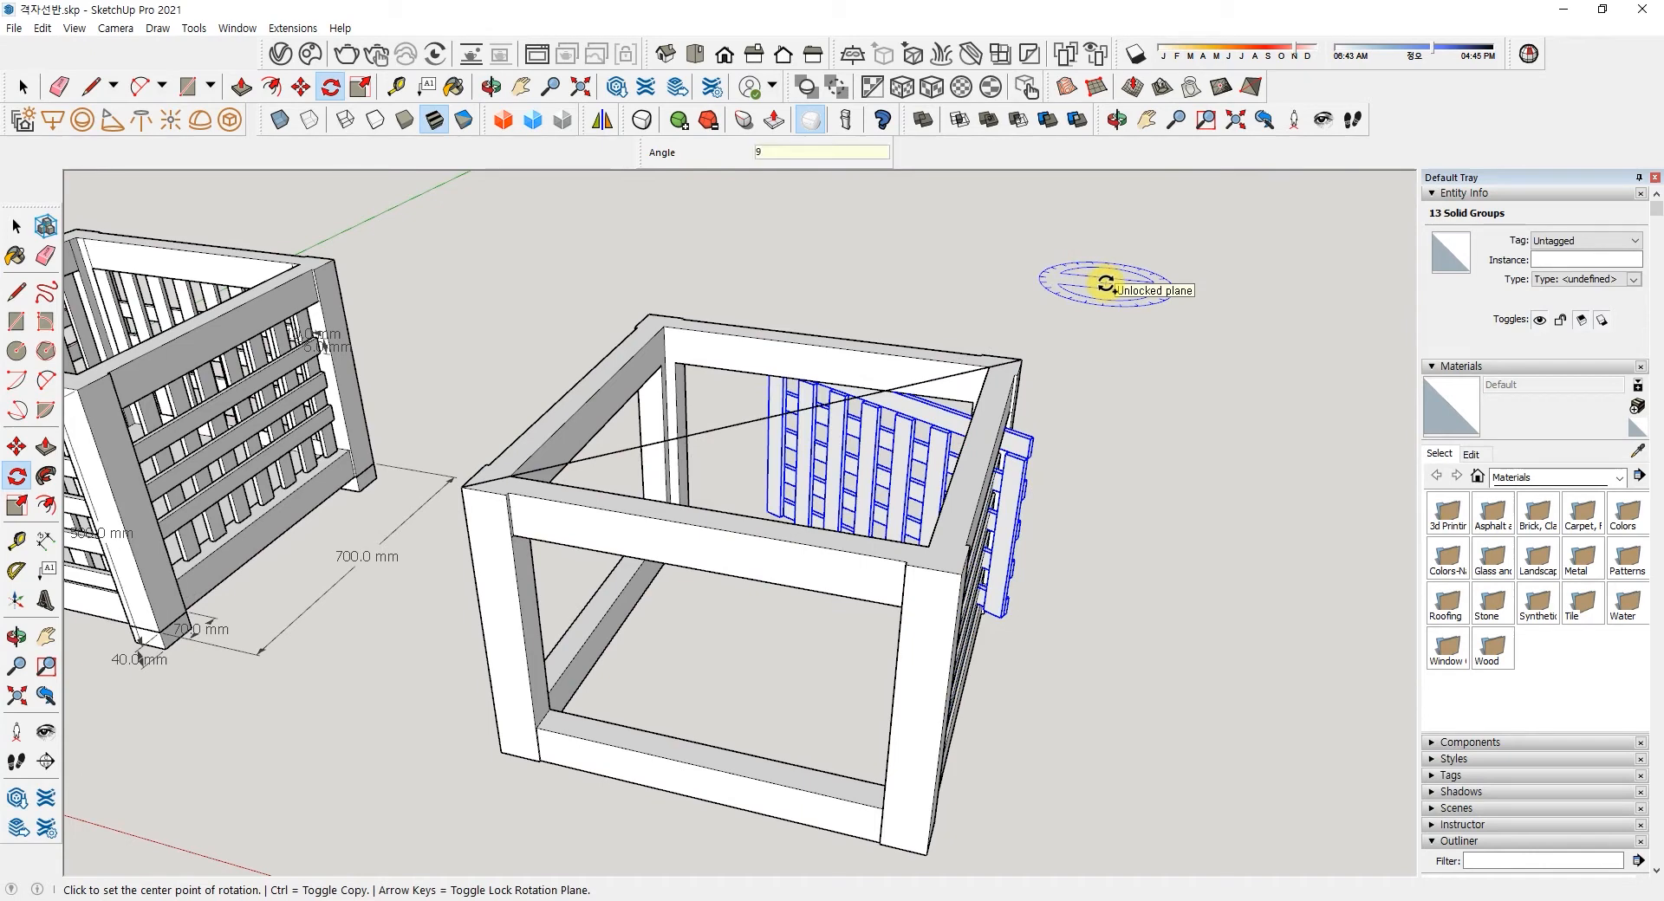
{"action": "type", "text": "90"}
{"action": "key", "text": "Return"}
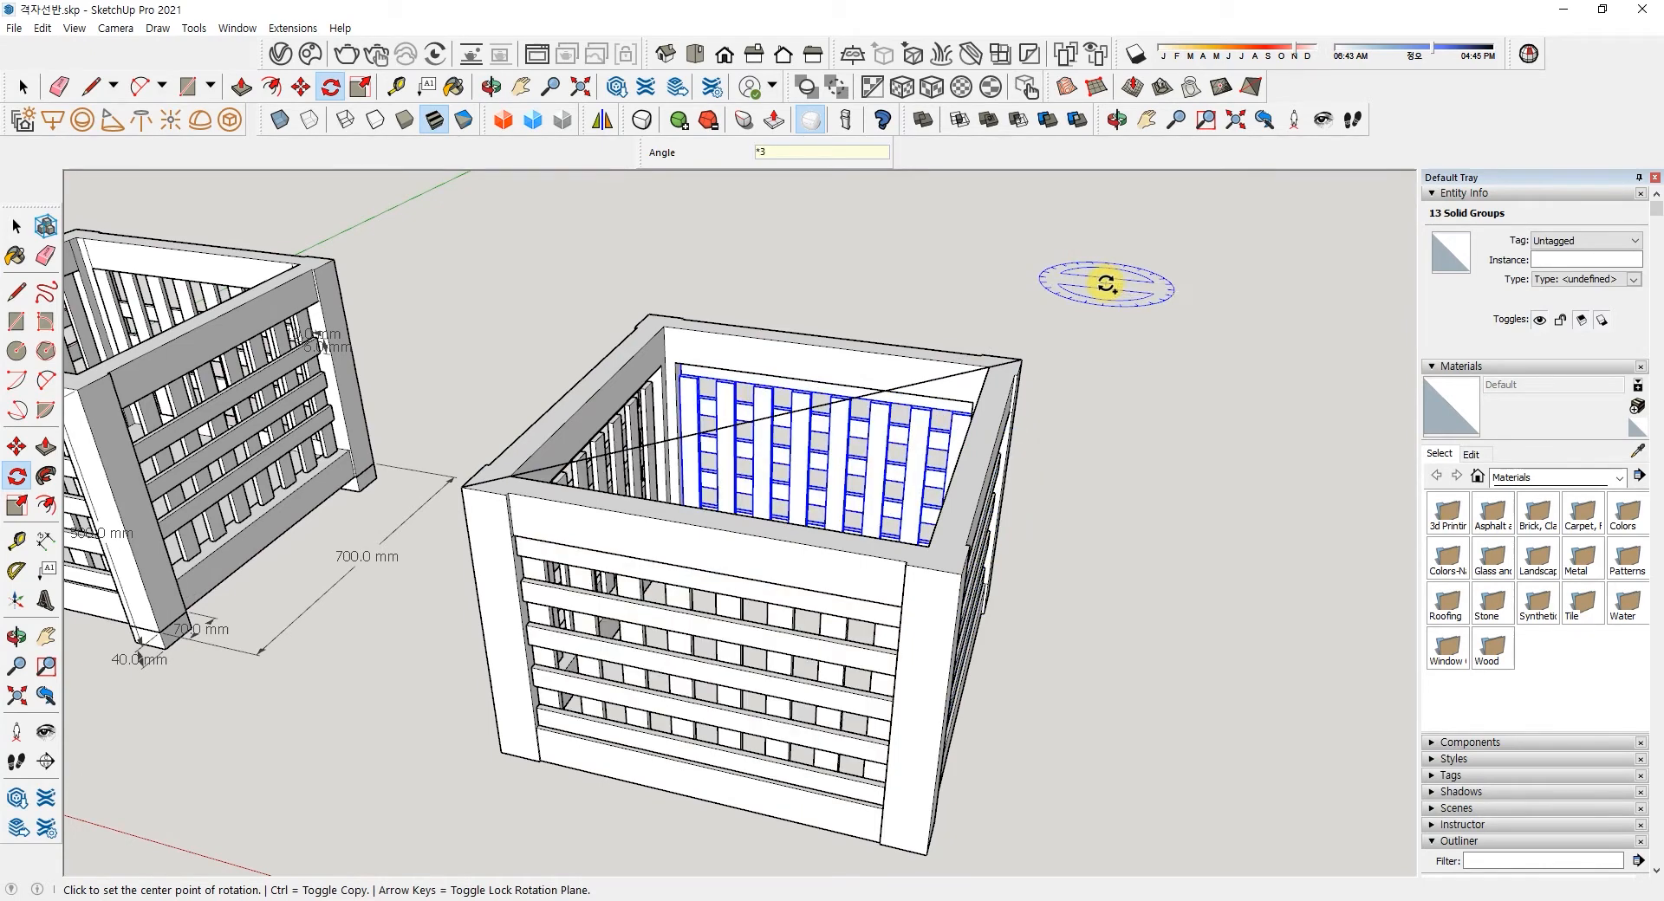
- Undo the rotated lattice copies, the diagonal guide line and the vertical slat array, back to a single vertical slat
{"action": "scroll", "coordinate": [1031, 548], "scroll_direction": "up", "scroll_amount": 3}
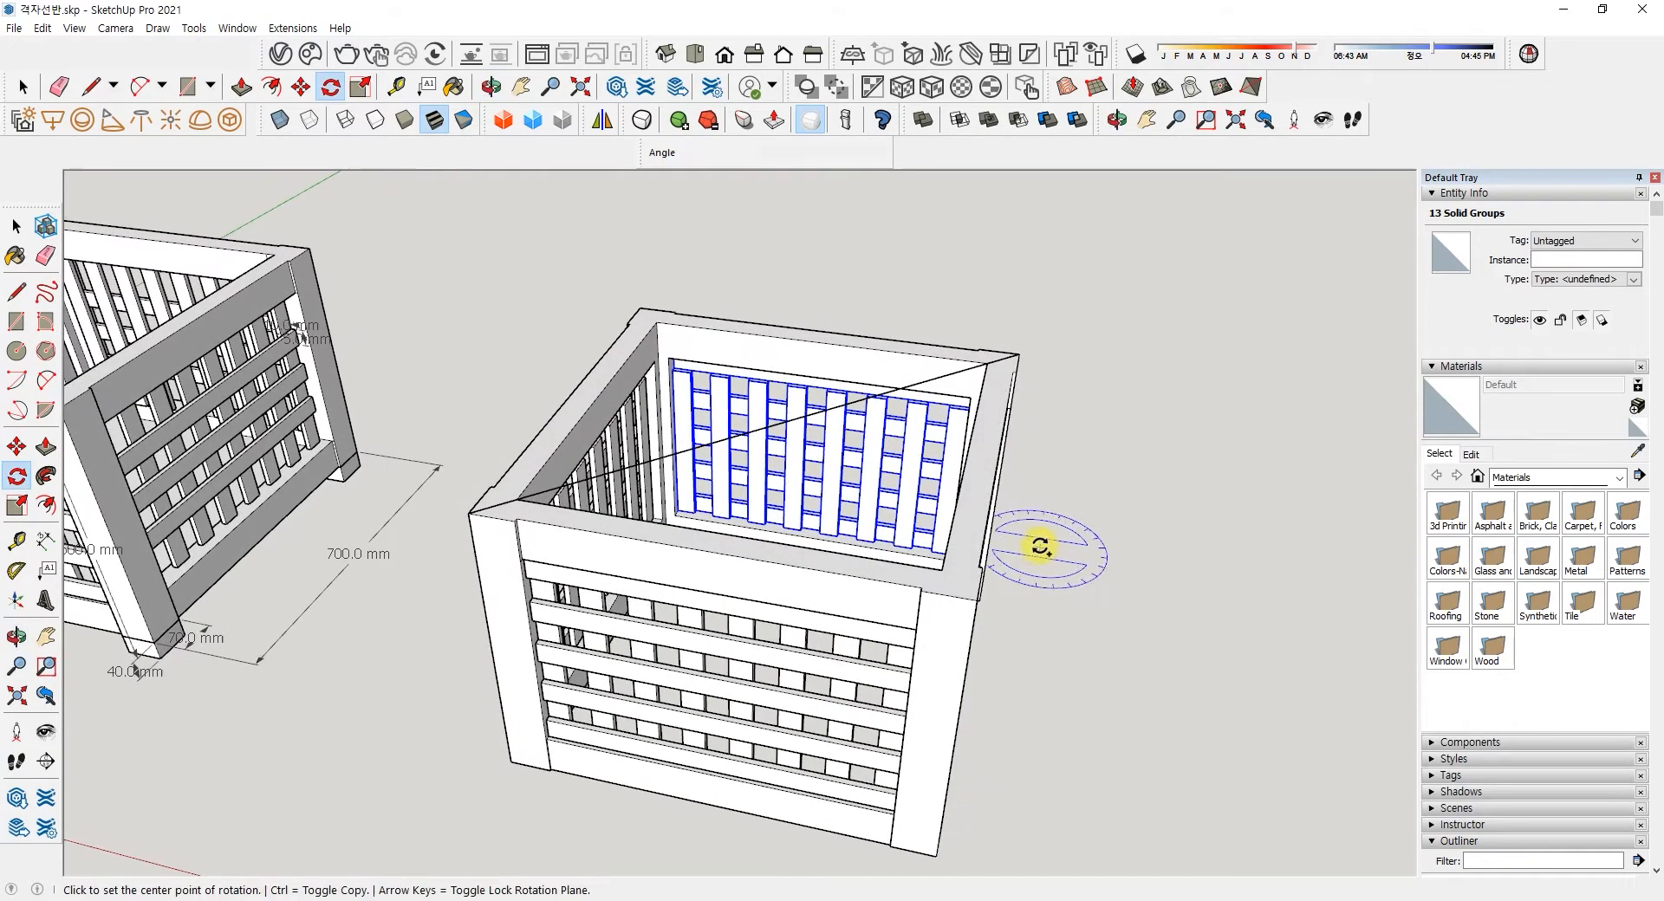
{"action": "scroll", "coordinate": [1018, 390], "scroll_direction": "up", "scroll_amount": 2}
{"action": "mouse_move", "coordinate": [1022, 372]}
{"action": "middle_mouse_down"}
{"action": "mouse_move", "coordinate": [1022, 476]}
{"action": "mouse_move", "coordinate": [1182, 546]}
{"action": "mouse_move", "coordinate": [963, 405]}
{"action": "mouse_move", "coordinate": [918, 309]}
{"action": "middle_mouse_up"}
{"action": "scroll", "coordinate": [867, 382], "scroll_direction": "up", "scroll_amount": 5}
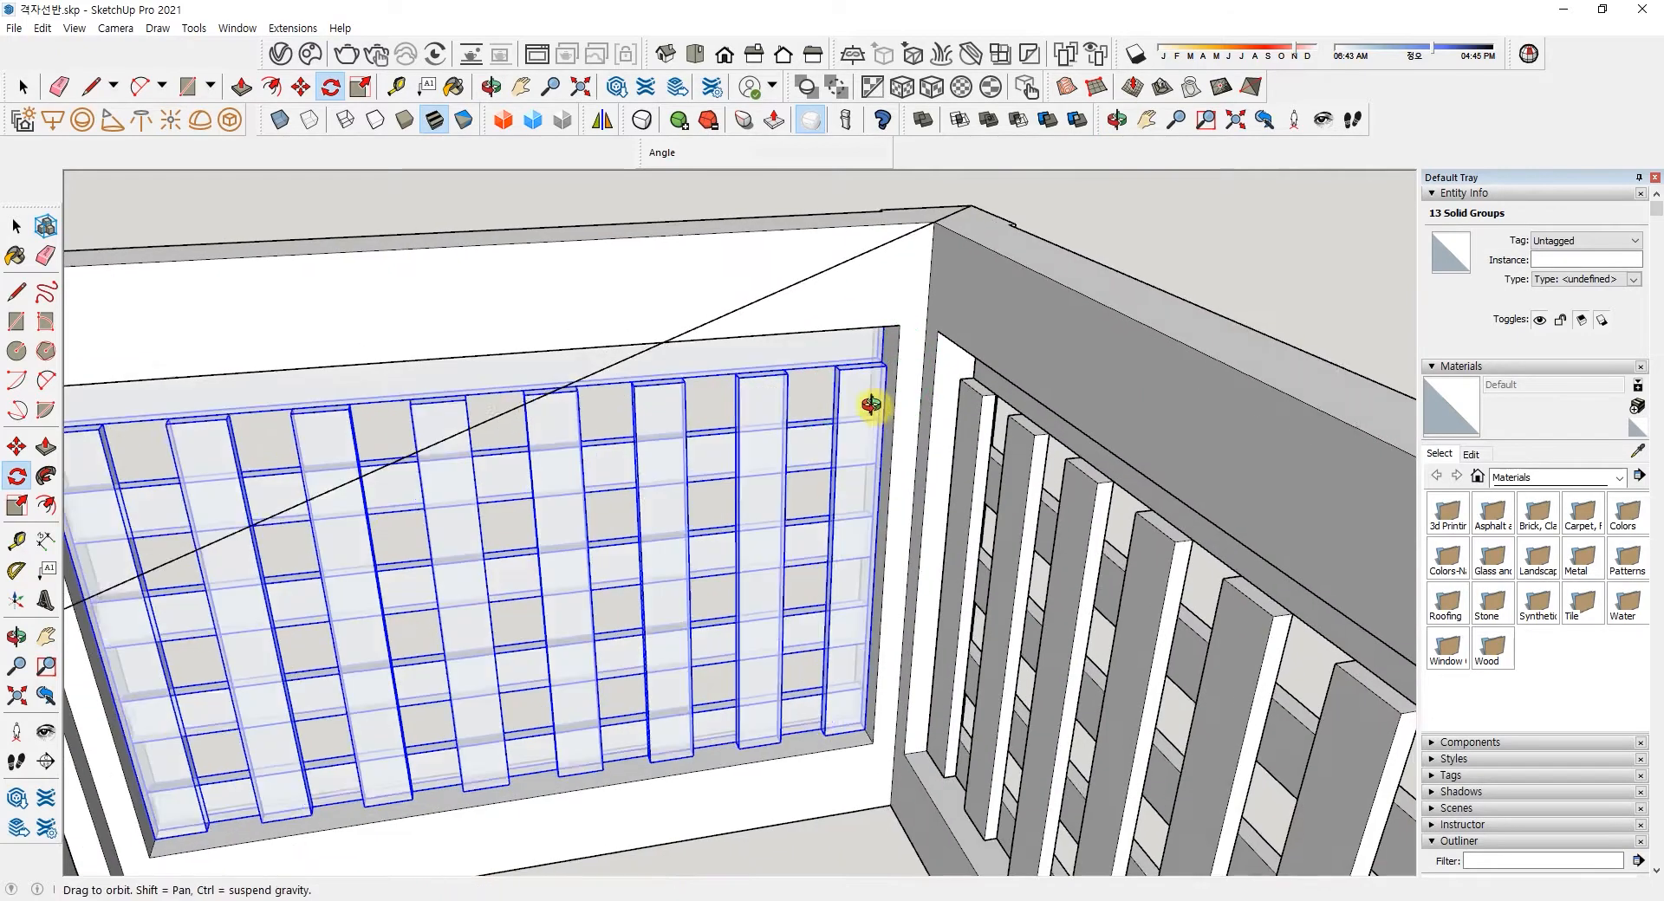
{"action": "scroll", "coordinate": [996, 385], "scroll_direction": "up", "scroll_amount": 2}
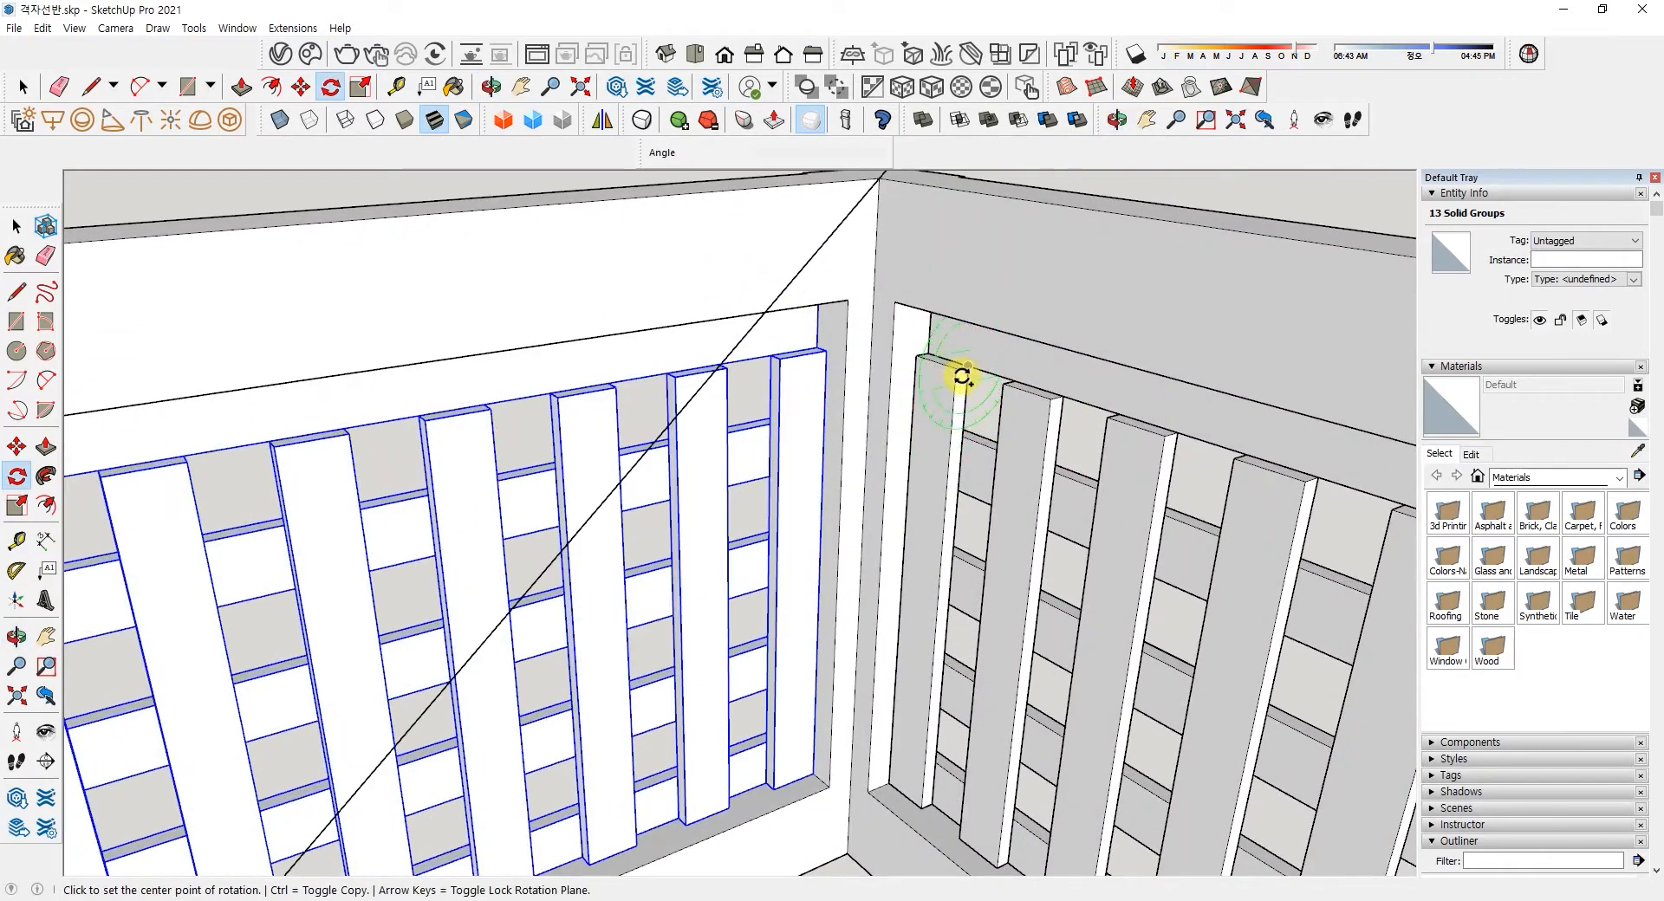
{"action": "scroll", "coordinate": [954, 390], "scroll_direction": "down", "scroll_amount": 1}
{"action": "key", "text": "Delete"}
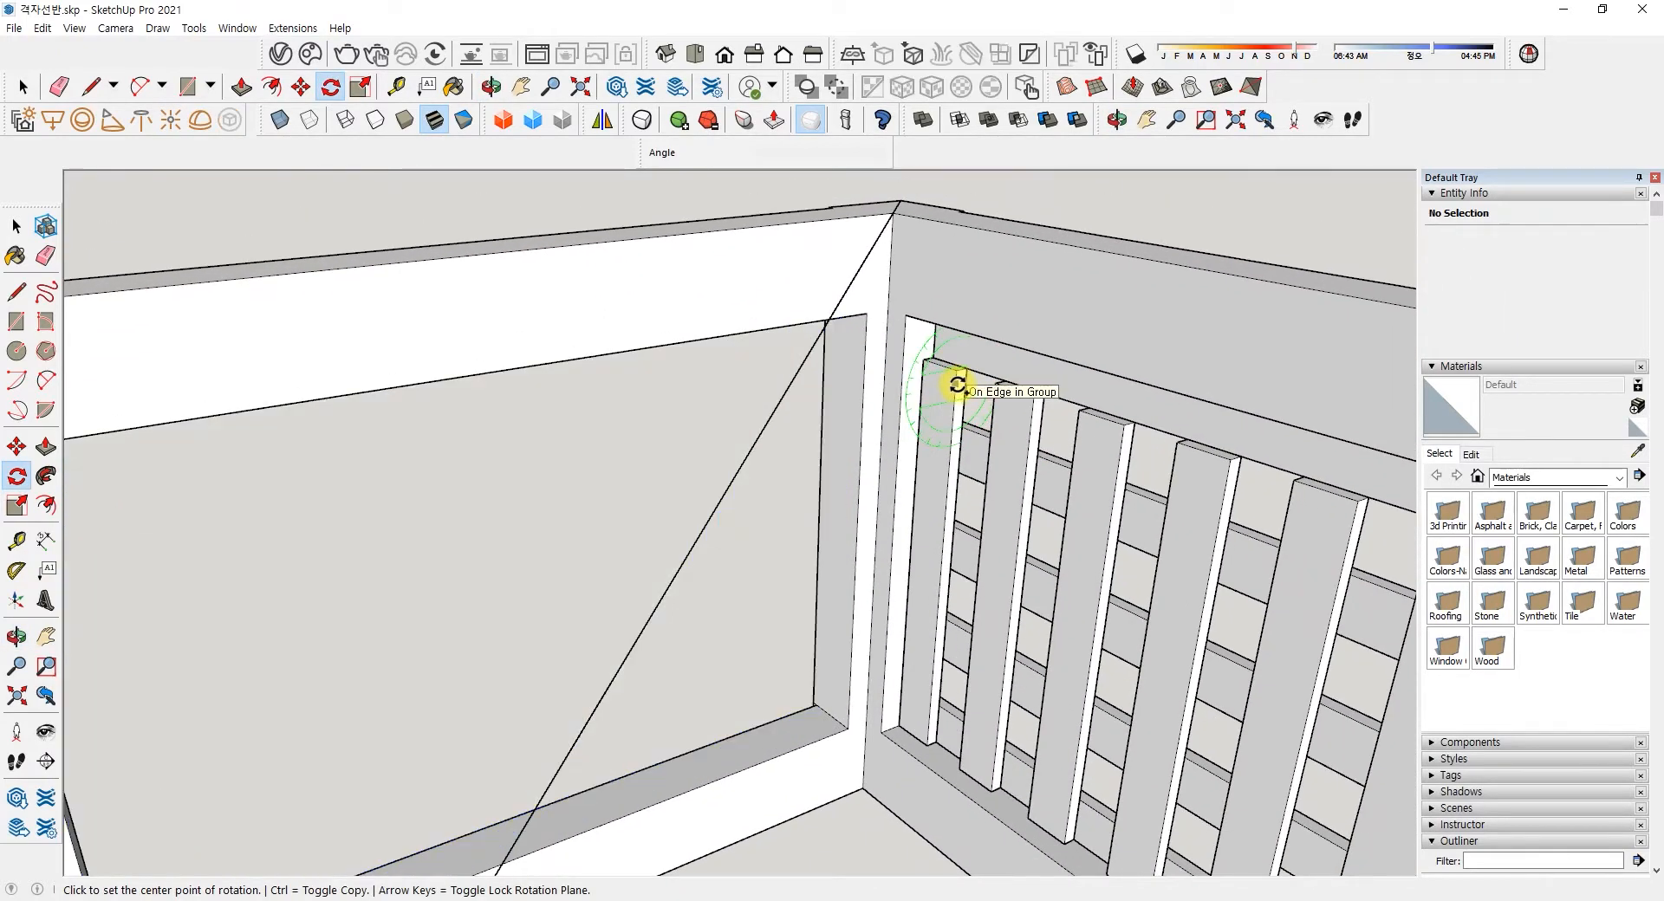
{"action": "key", "text": "space"}
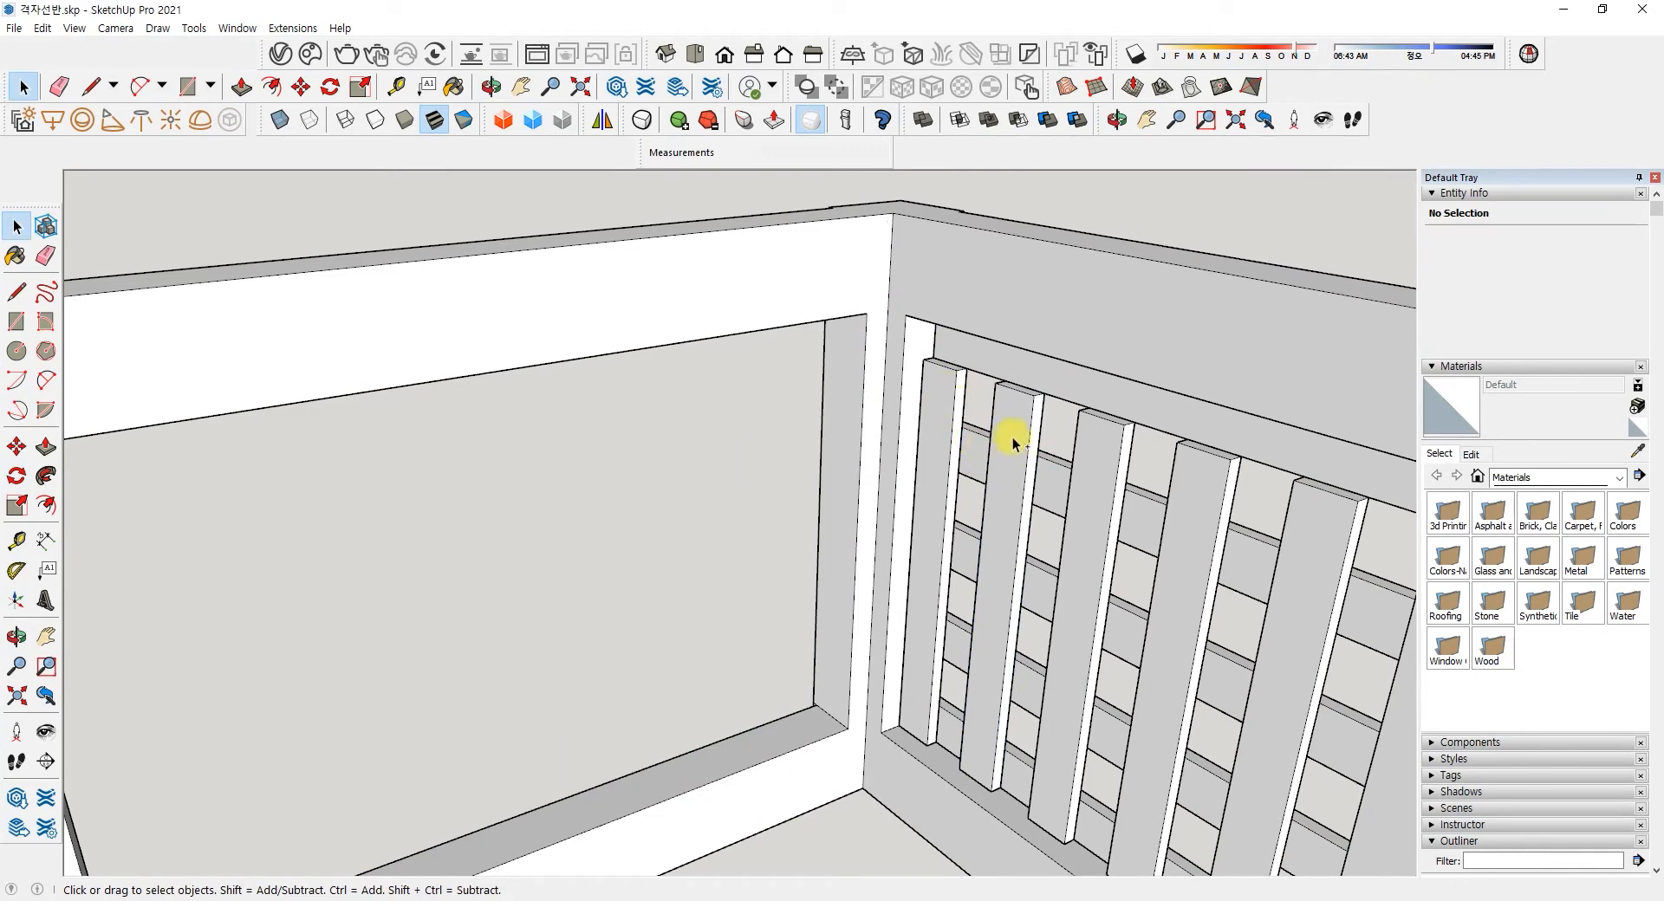
{"action": "key", "text": "ctrl+z"}
- Extend the remaining vertical slat's upper end by 36 mm with Push/Pull to the lower edge of the frame's upper rail
{"action": "double_click", "coordinate": [960, 412]}
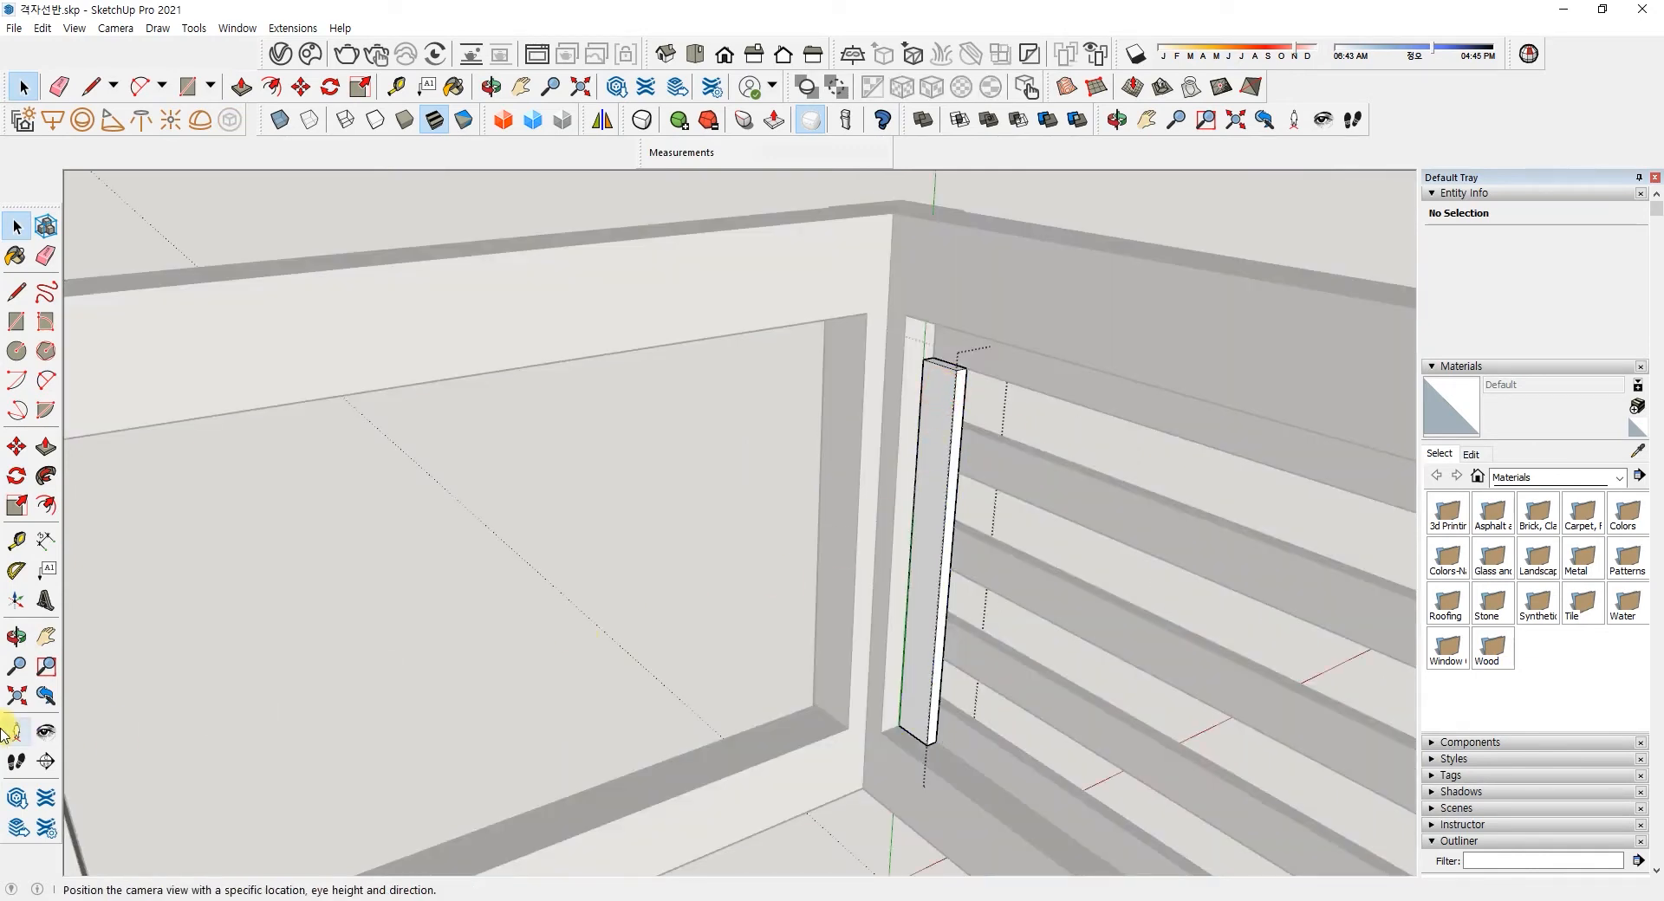
{"action": "left_click", "coordinate": [45, 445]}
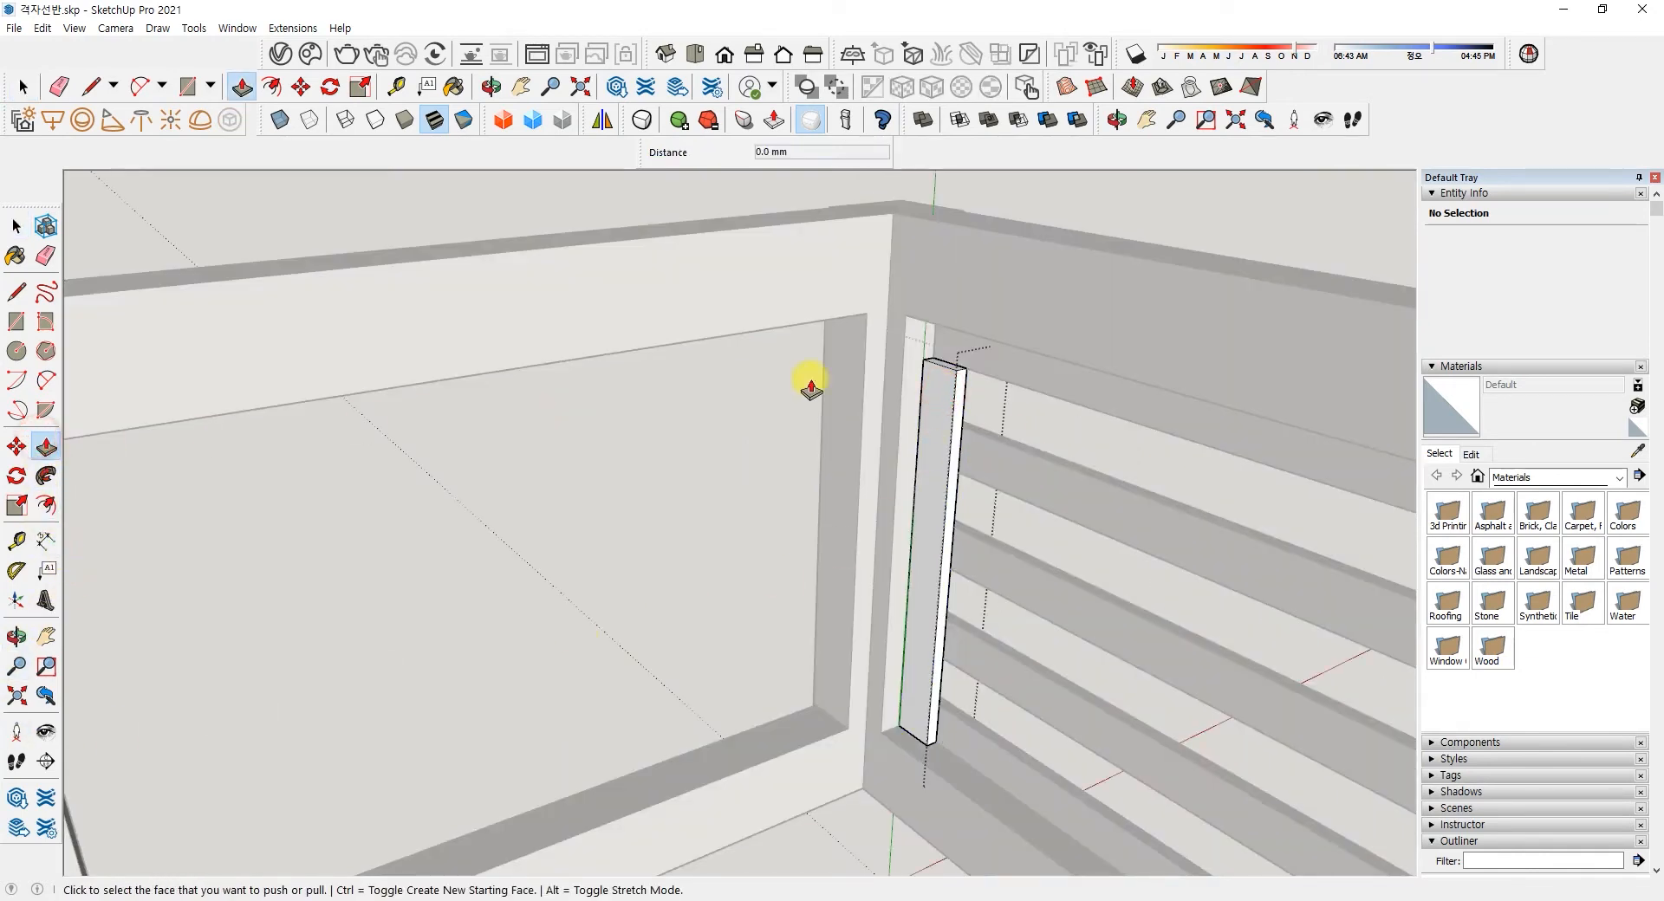
{"action": "left_click", "coordinate": [953, 365]}
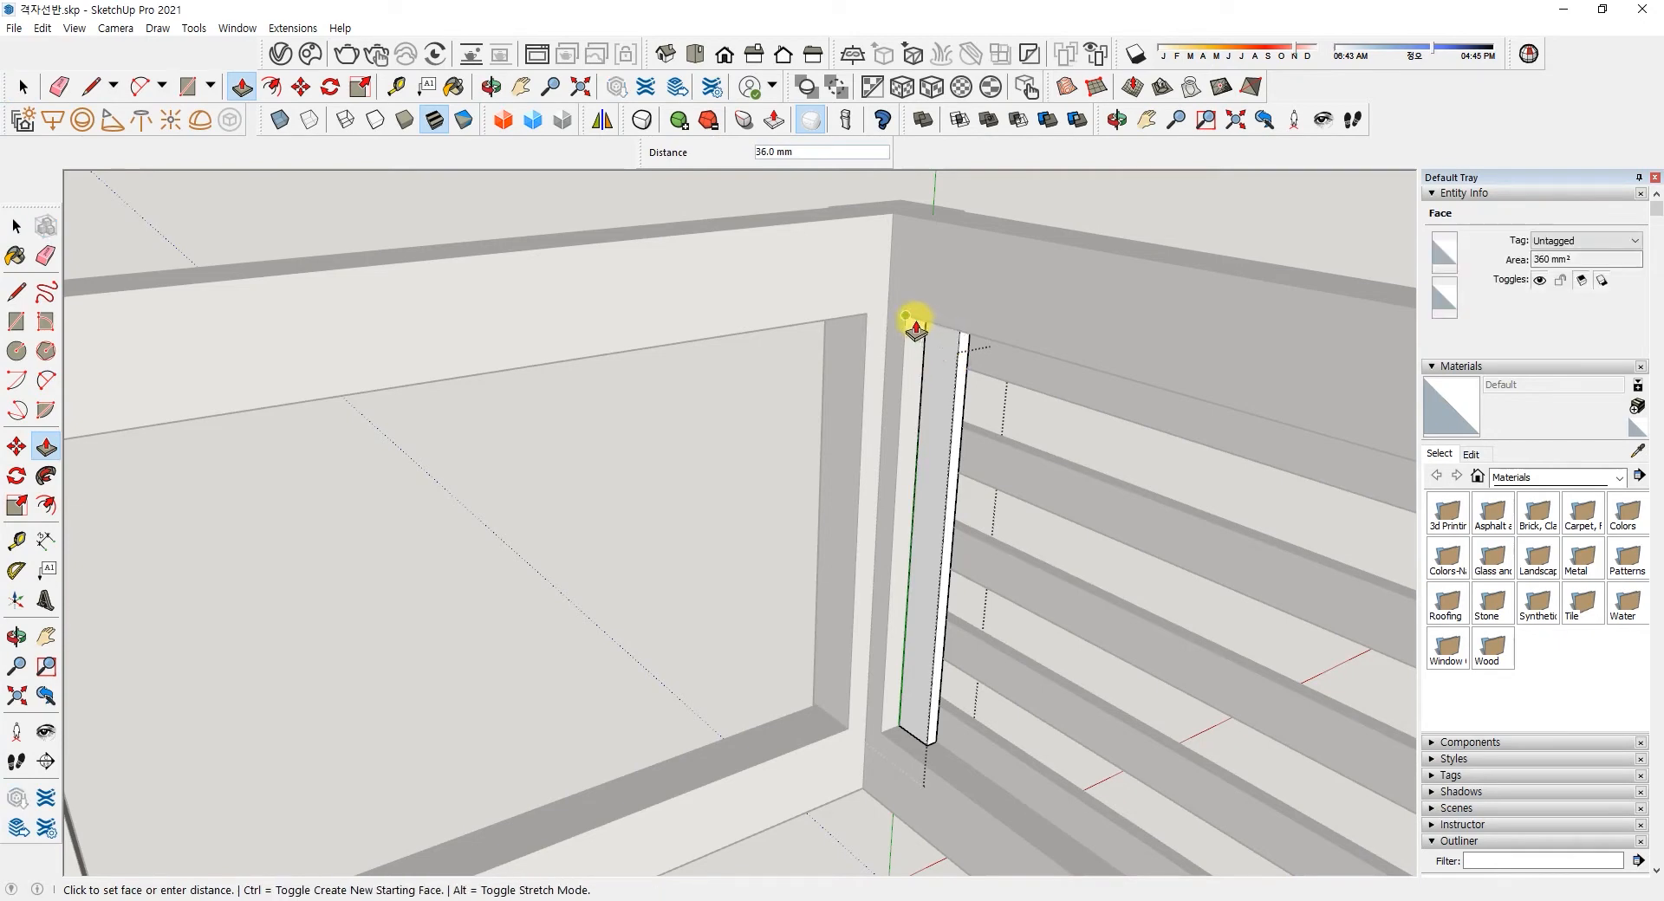
{"action": "left_click", "coordinate": [916, 327]}
{"action": "key", "text": "space"}
{"action": "left_click", "coordinate": [1082, 208]}
- Select the lengthened vertical slat and turn on X-ray display to see its lower end behind the horizontal slats
{"action": "middle_click_drag", "start_coordinate": [1017, 404], "coordinate": [881, 408]}
{"action": "key", "text": "space"}
{"action": "left_click", "coordinate": [926, 386]}
{"action": "middle_click_drag", "start_coordinate": [958, 486], "coordinate": [1047, 550]}
{"action": "scroll", "coordinate": [1057, 572], "scroll_direction": "down", "scroll_amount": 3}
{"action": "scroll", "coordinate": [804, 631], "scroll_direction": "up", "scroll_amount": 3}
{"action": "middle_click_drag", "start_coordinate": [804, 631], "coordinate": [996, 661]}
{"action": "scroll", "coordinate": [991, 635], "scroll_direction": "up", "scroll_amount": 3}
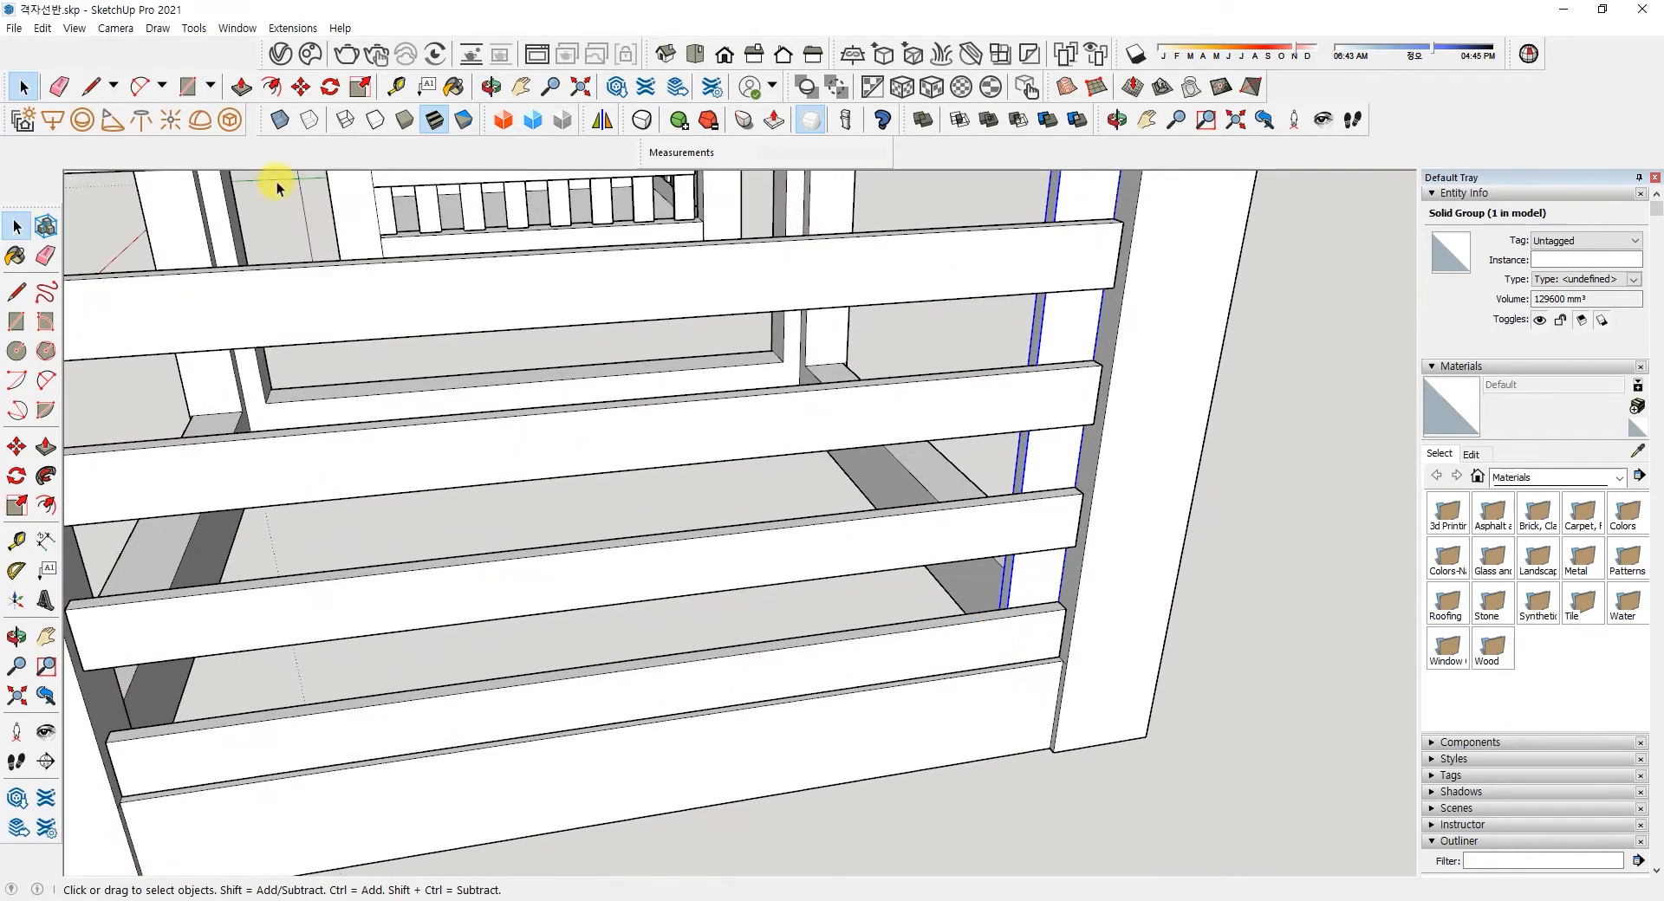
{"action": "left_click", "coordinate": [280, 119]}
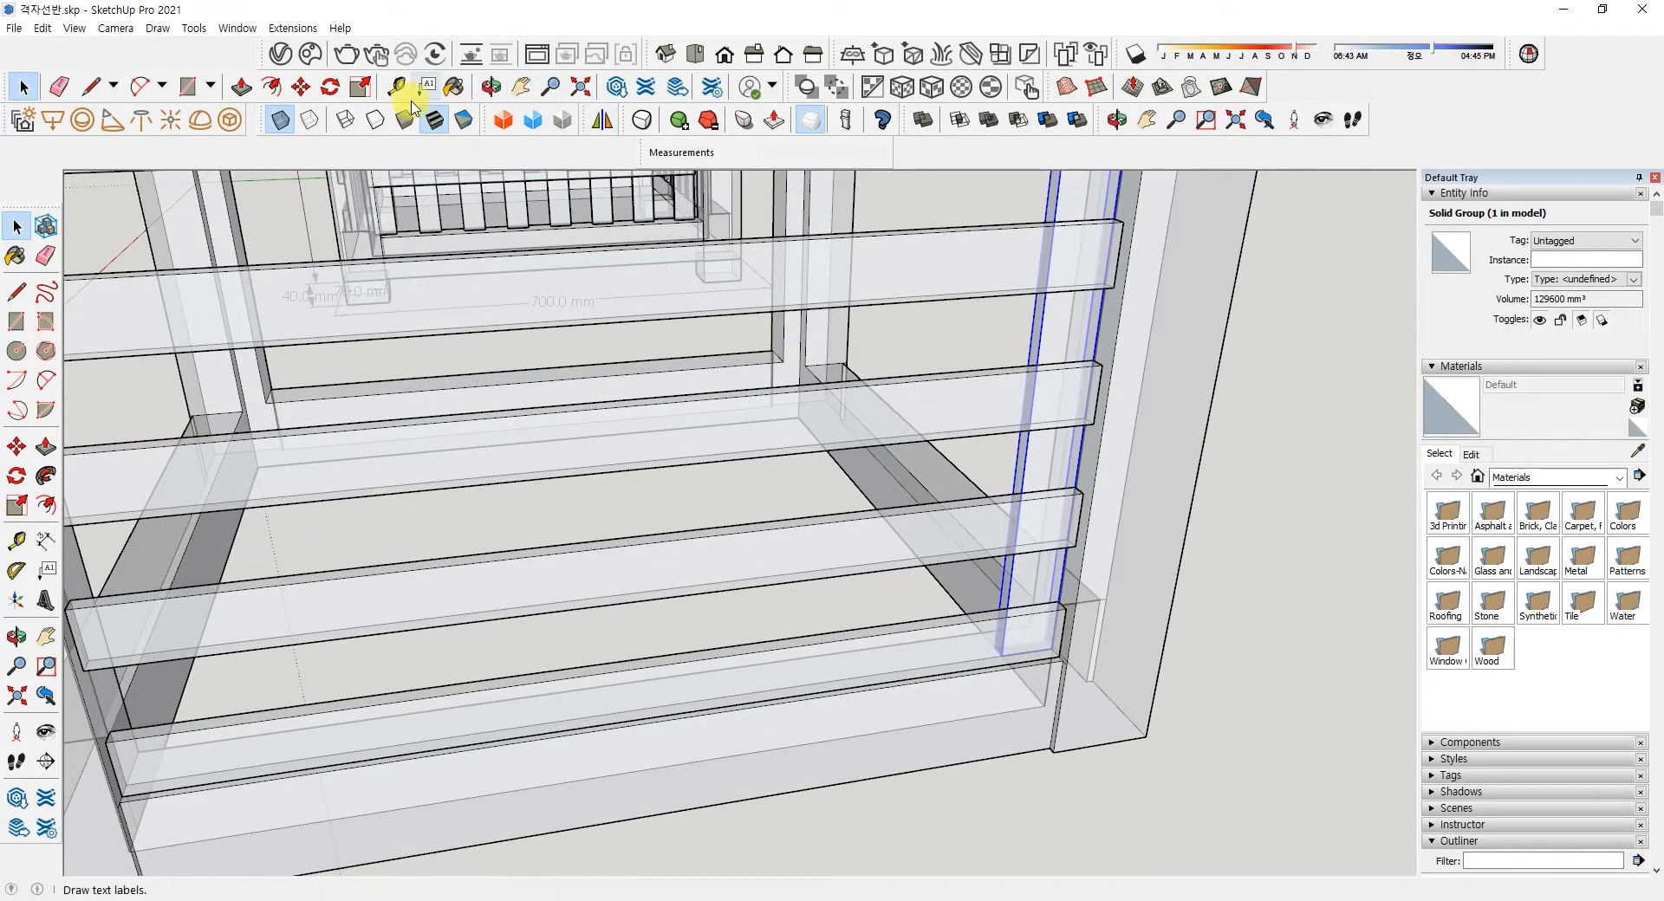
- Copy the vertical slat 524 mm along the side to the opposite post and divide the distance into 7 equal intervals
{"action": "left_click", "coordinate": [301, 86]}
{"action": "middle_click_drag", "start_coordinate": [1013, 624], "coordinate": [1055, 661]}
{"action": "scroll", "coordinate": [985, 632], "scroll_direction": "up", "scroll_amount": 3}
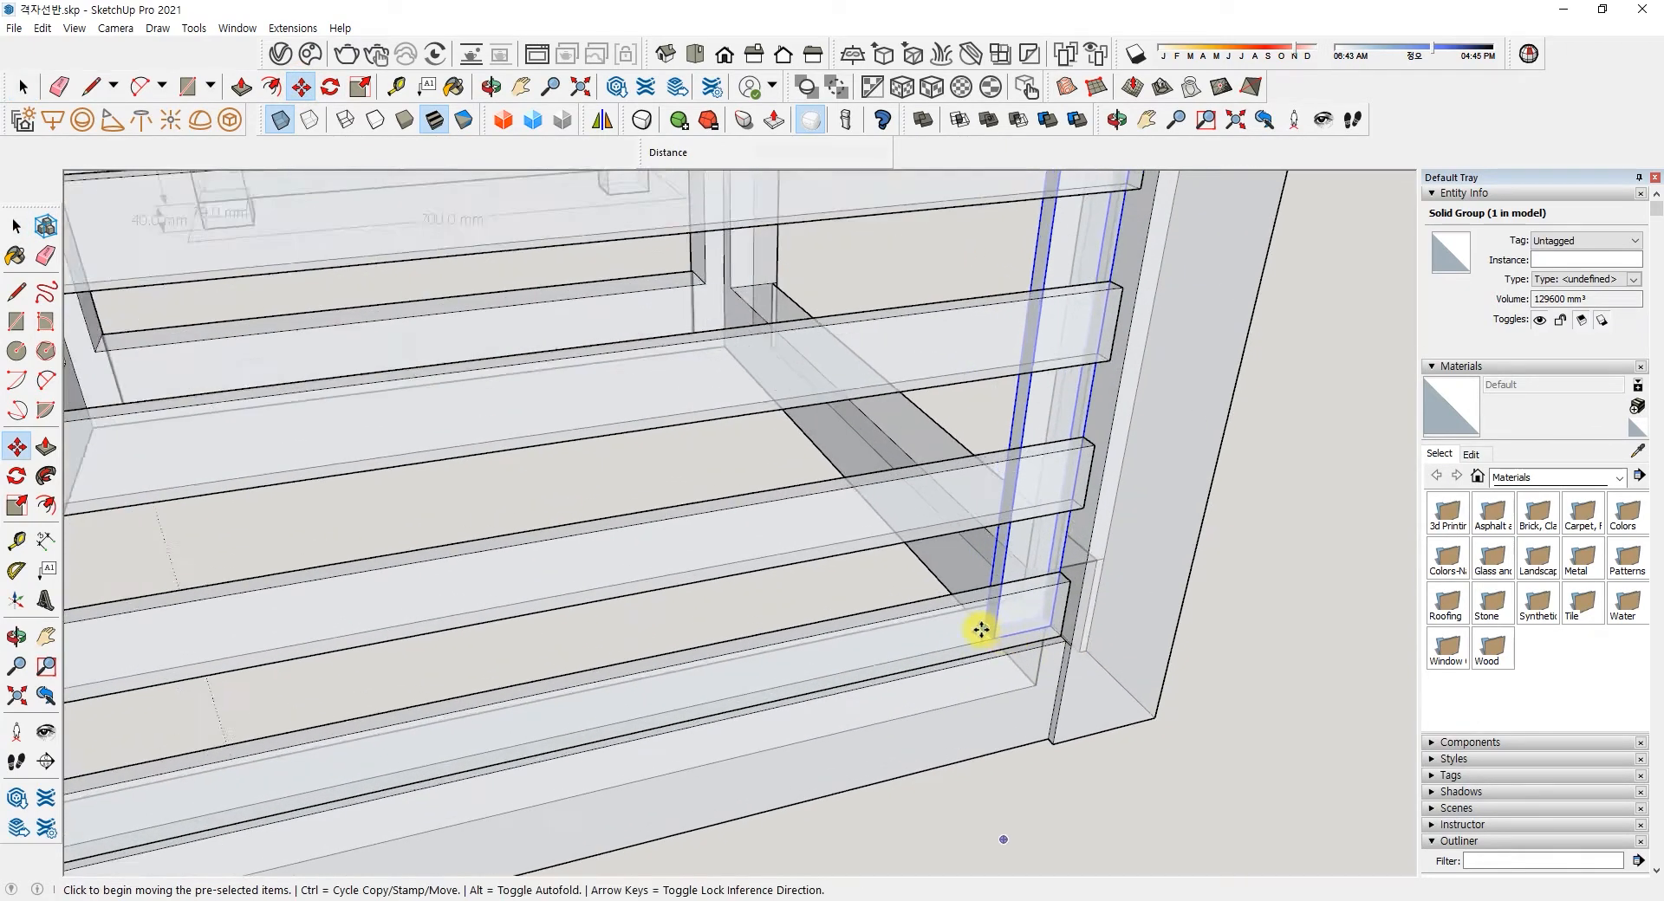
{"action": "left_click", "coordinate": [981, 630]}
{"action": "middle_click_drag", "start_coordinate": [650, 668], "coordinate": [446, 680]}
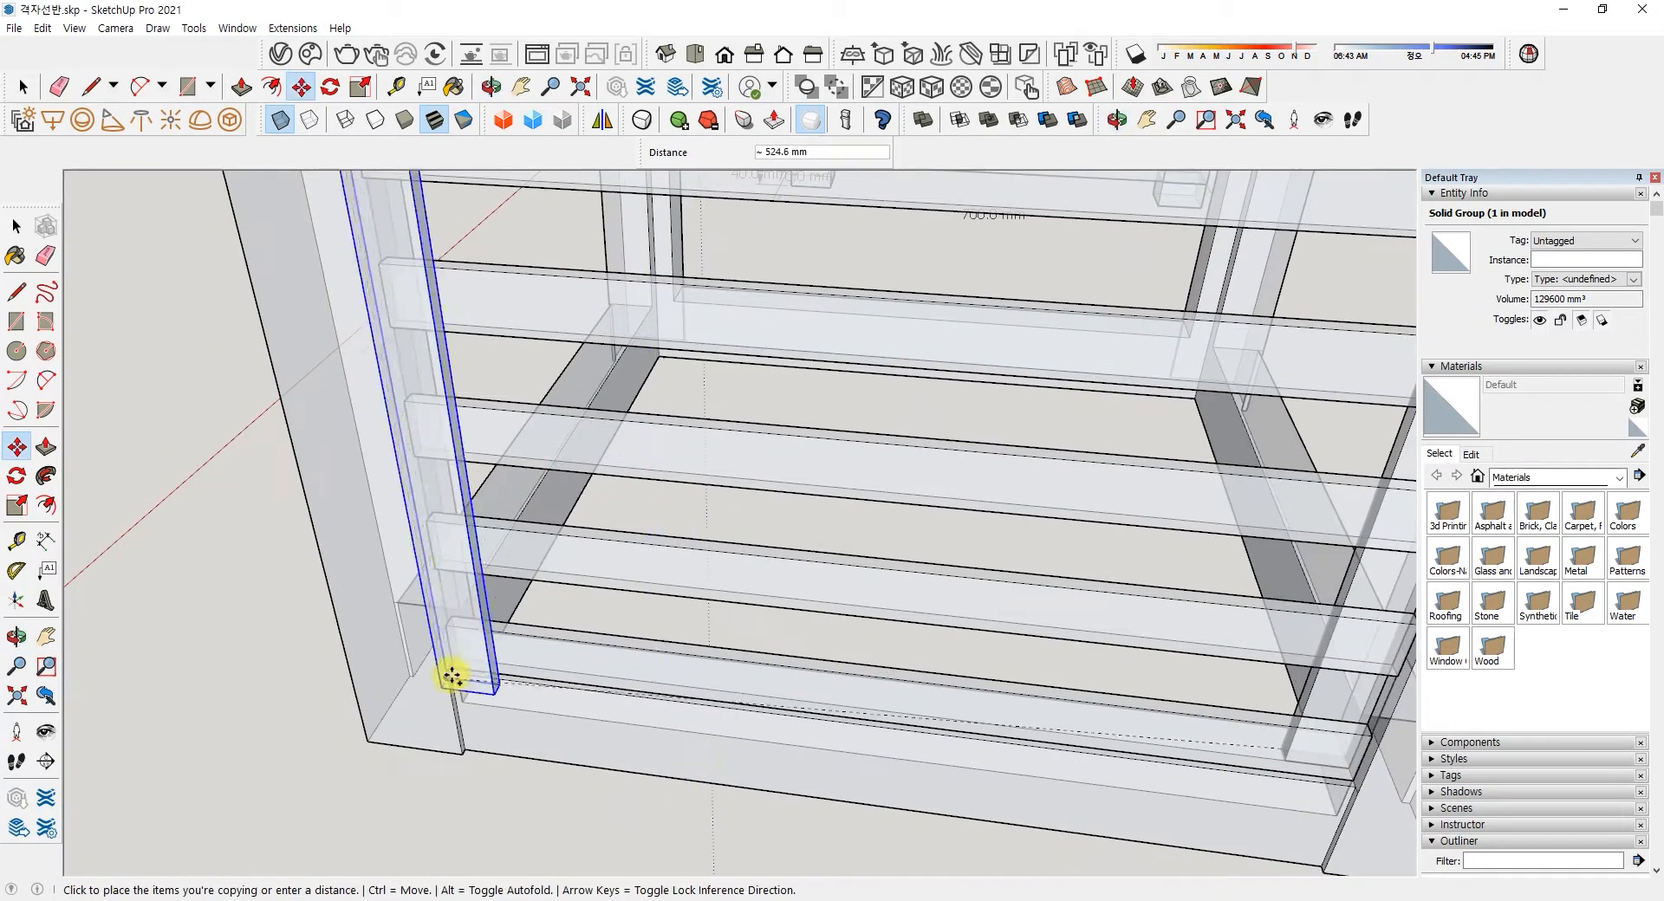
{"action": "scroll", "coordinate": [471, 654], "scroll_direction": "up", "scroll_amount": 3}
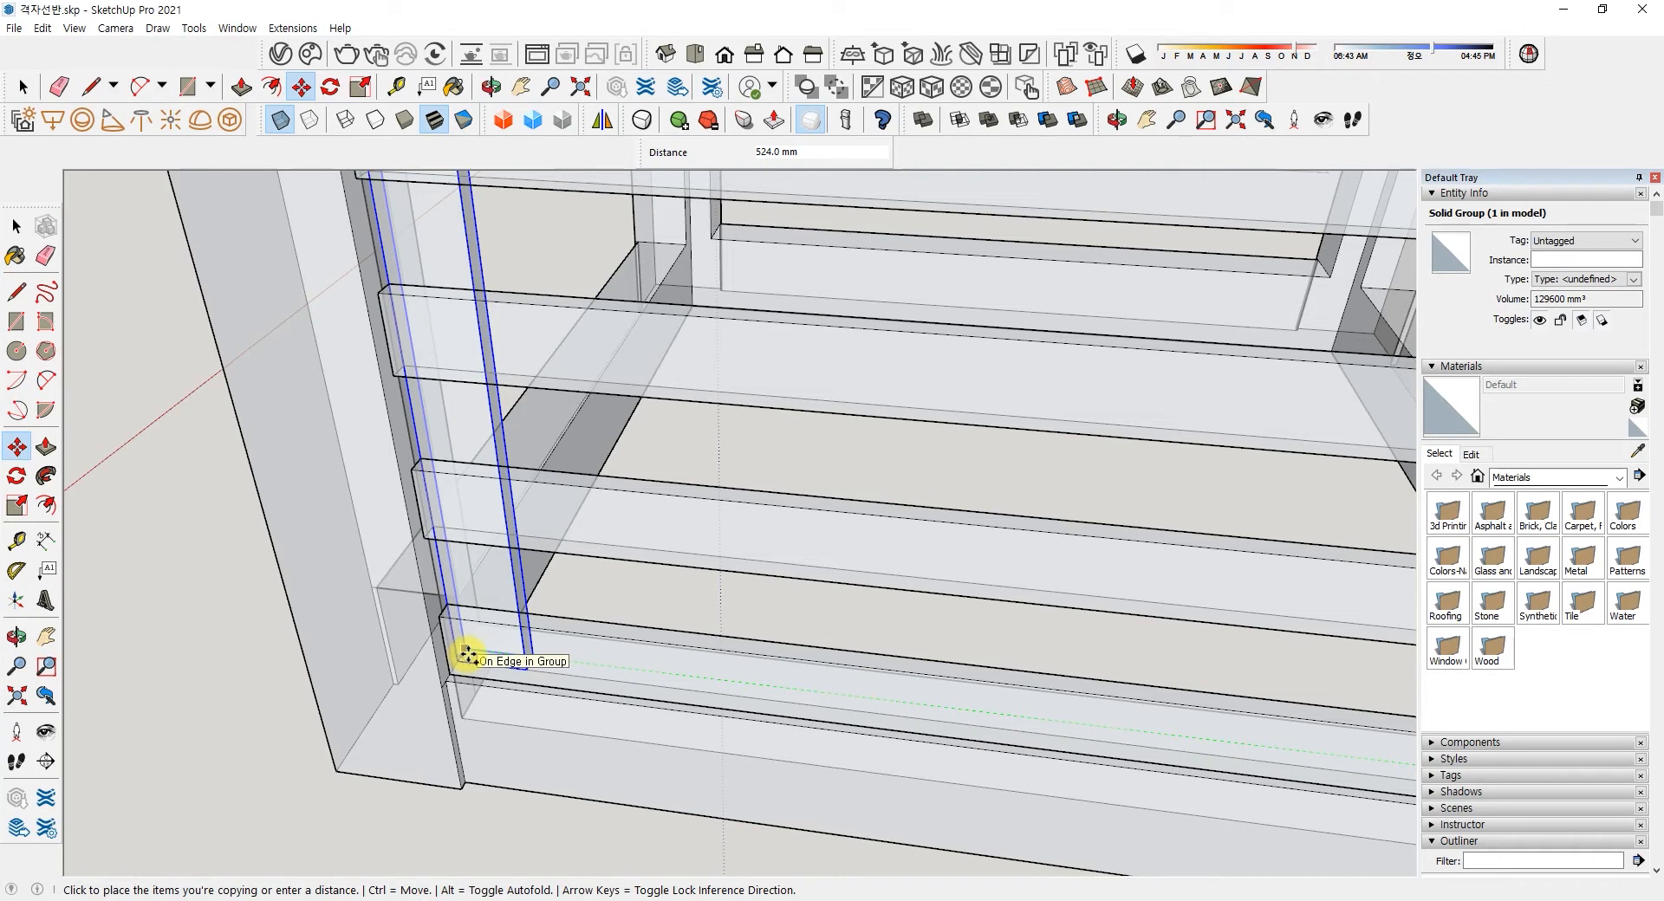
{"action": "scroll", "coordinate": [468, 656], "scroll_direction": "down", "scroll_amount": 2}
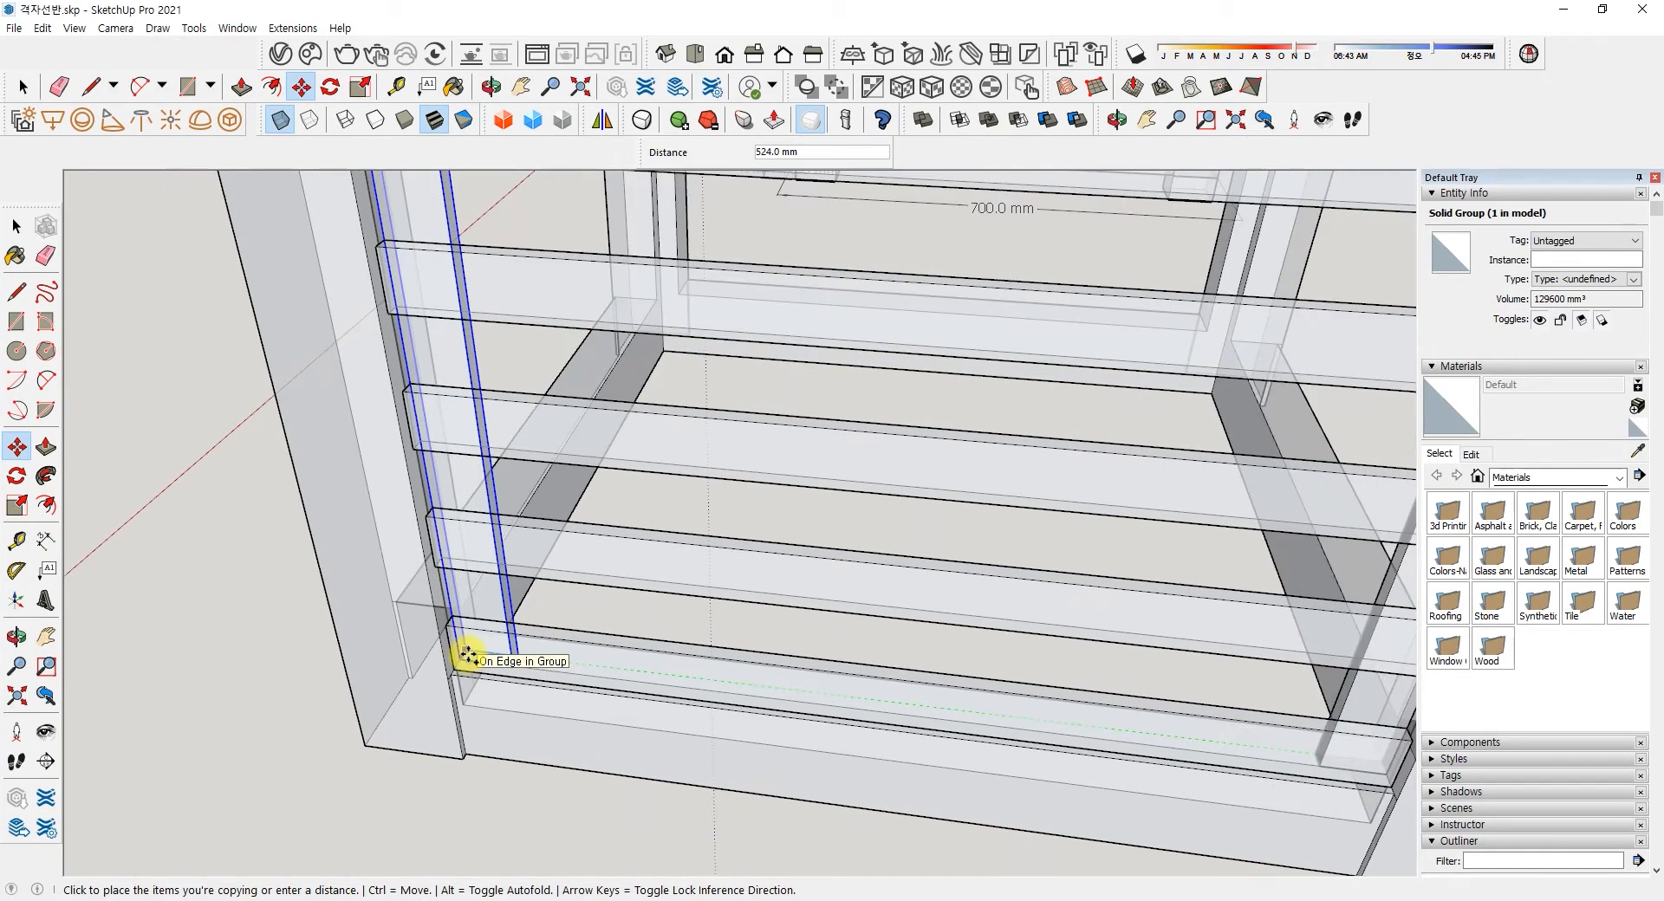
{"action": "left_click", "coordinate": [468, 656]}
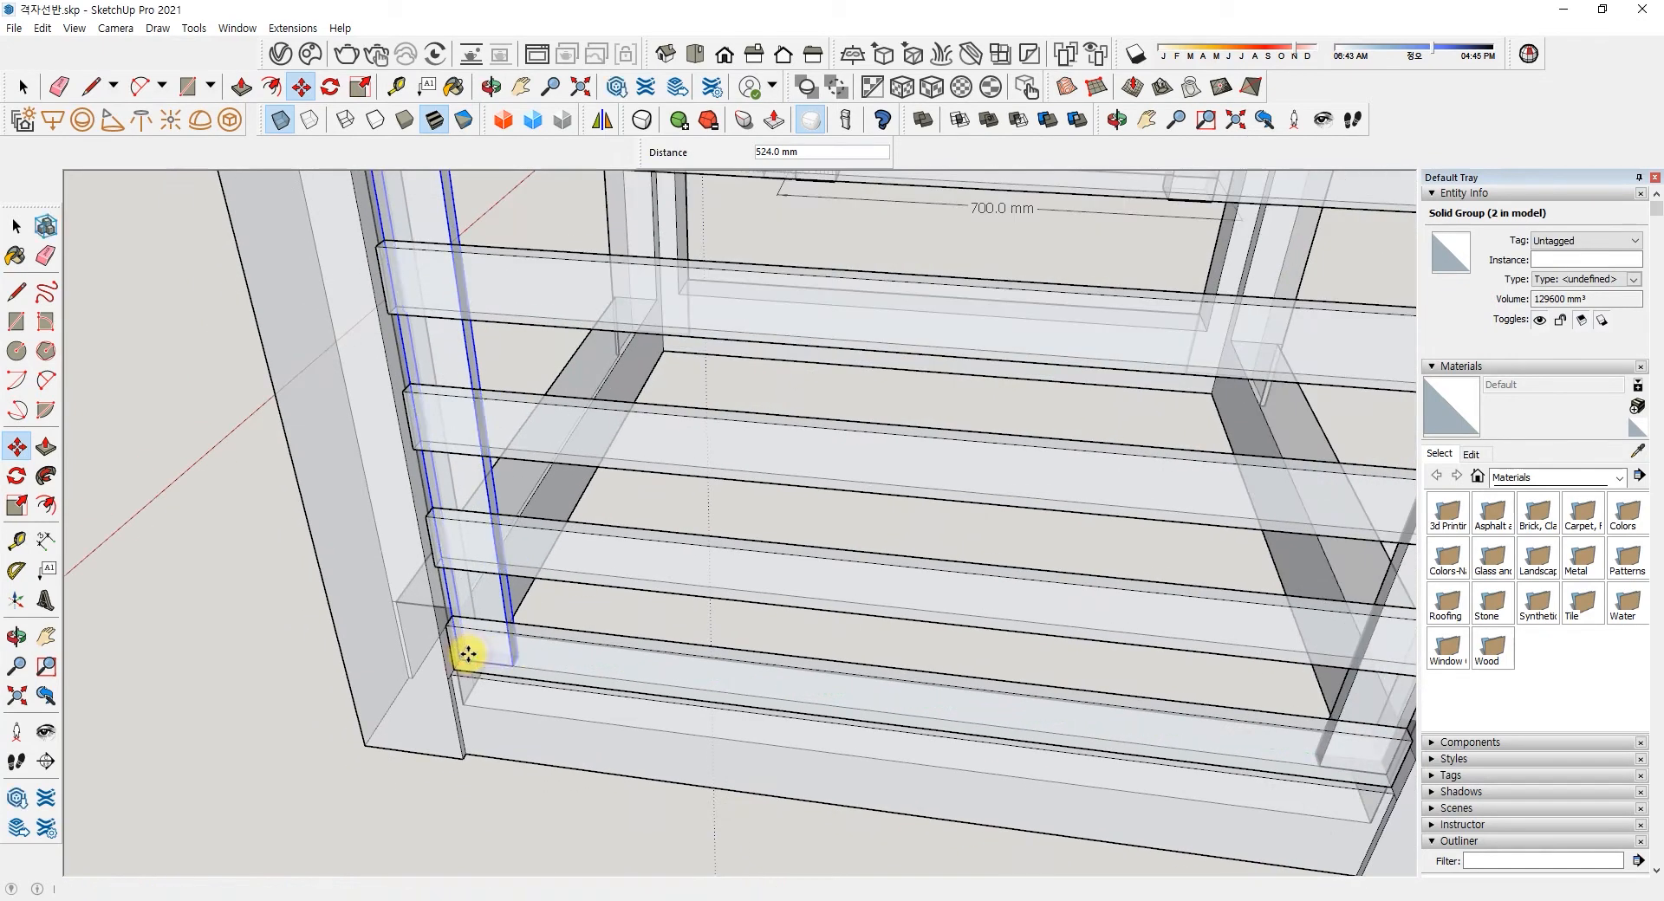
{"action": "type", "text": "/7"}
{"action": "key", "text": "Return"}
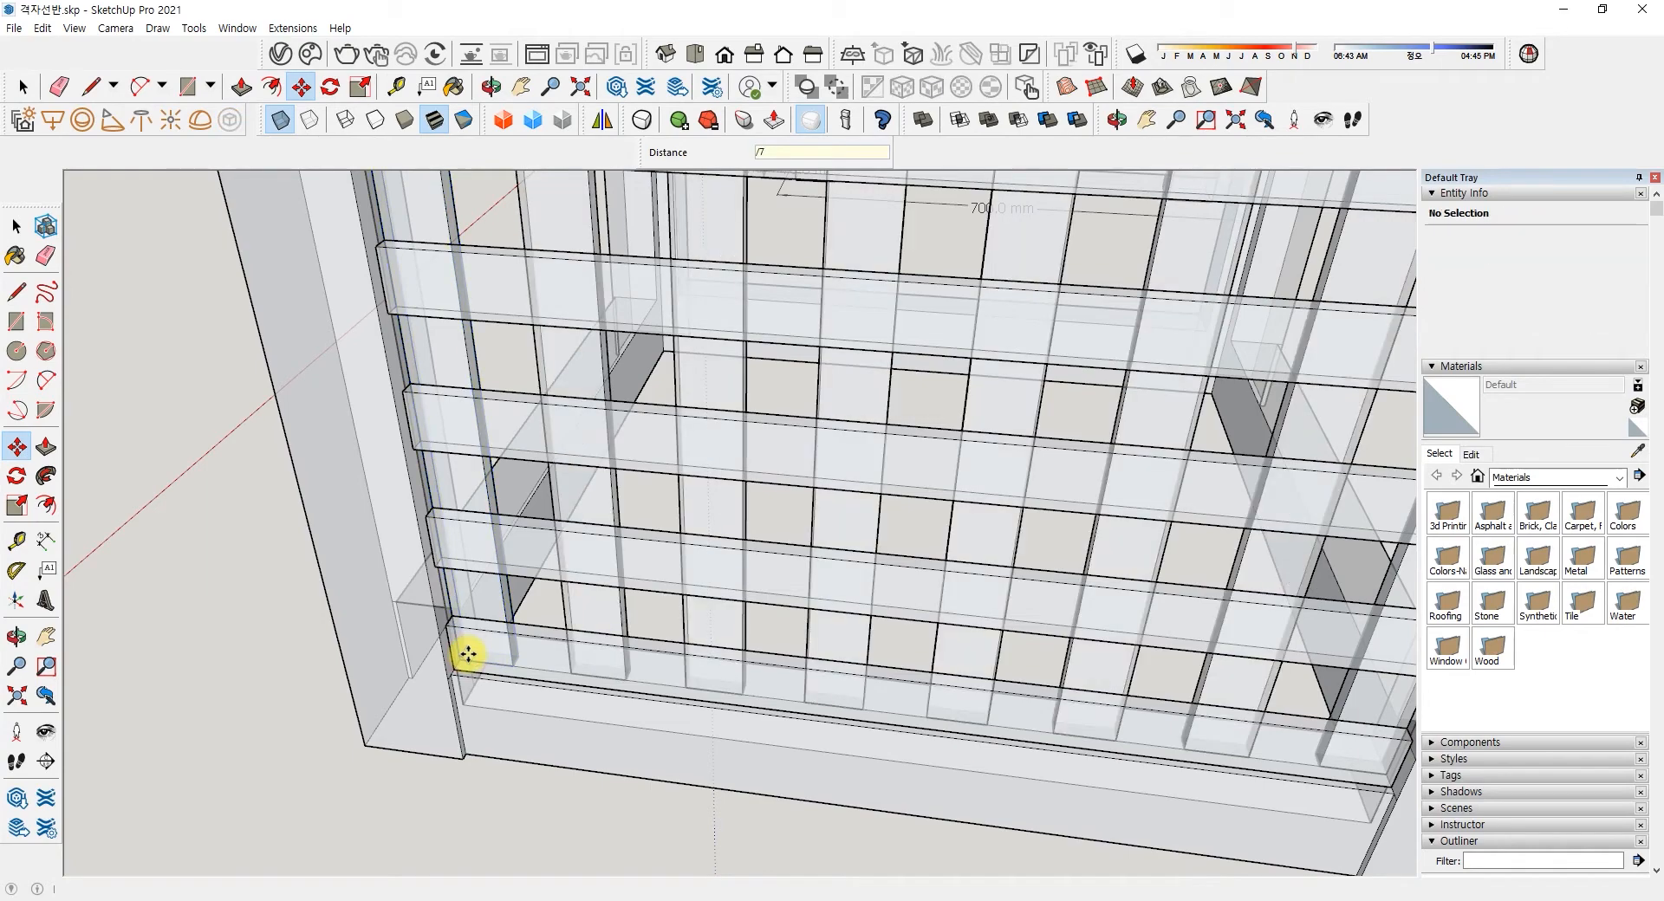
- Turn off X-ray display and draw a diagonal guide line across the frame's top between opposite outer corners
{"action": "left_click", "coordinate": [280, 119]}
{"action": "middle_click_drag", "start_coordinate": [476, 595], "coordinate": [1002, 464]}
{"action": "scroll", "coordinate": [472, 446], "scroll_direction": "down", "scroll_amount": 5}
{"action": "middle_click_drag", "start_coordinate": [471, 445], "coordinate": [694, 617]}
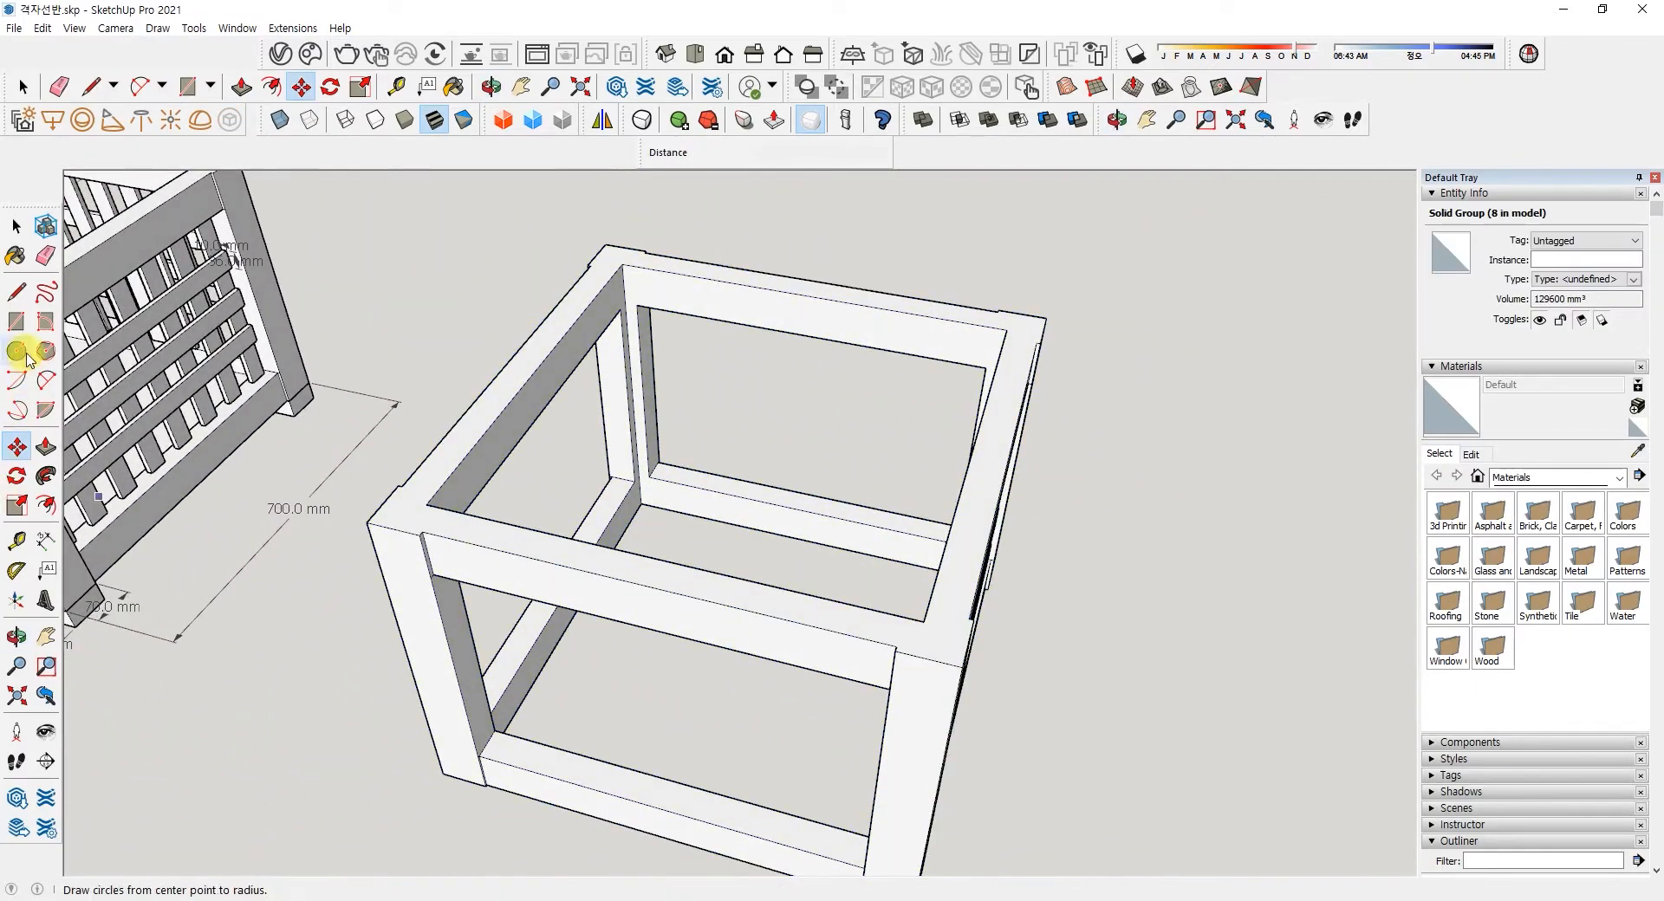
{"action": "left_click", "coordinate": [15, 291]}
{"action": "left_click", "coordinate": [368, 520]}
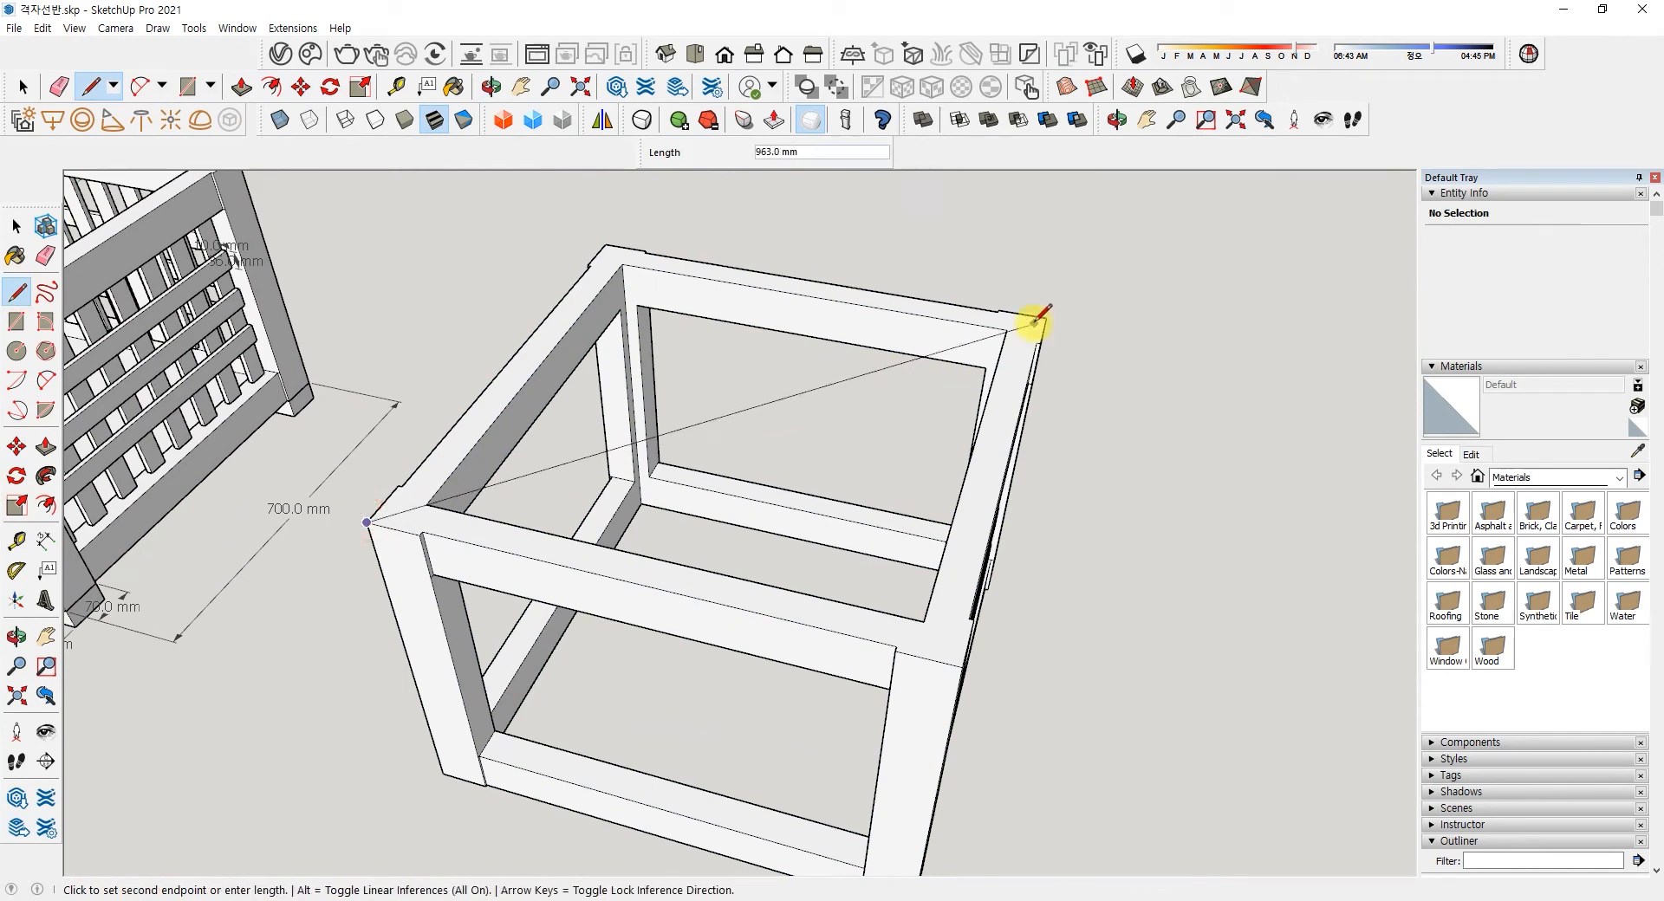
{"action": "key", "text": "space"}
- Select all the horizontal and vertical slats on the side and rotate a copy 90 degrees about the diagonal's midpoint
{"action": "middle_click_drag", "start_coordinate": [929, 520], "coordinate": [861, 319]}
{"action": "left_click_drag", "start_coordinate": [818, 279], "coordinate": [1112, 758]}
{"action": "middle_click_drag", "start_coordinate": [1112, 759], "coordinate": [910, 483]}
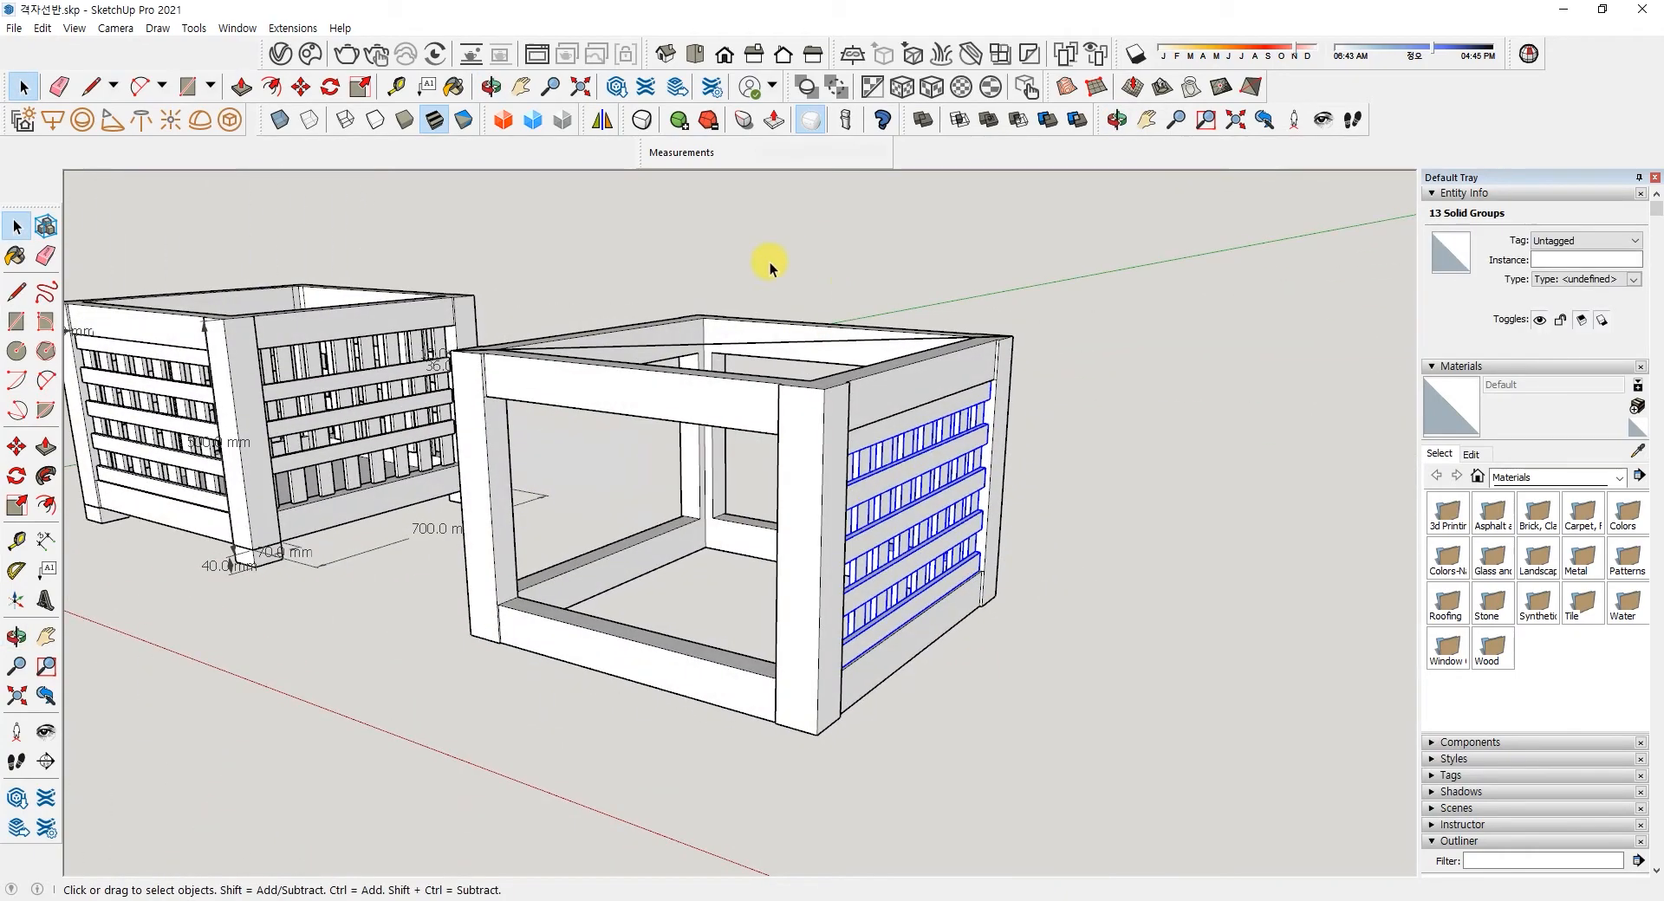
{"action": "middle_click_drag", "start_coordinate": [766, 505], "coordinate": [676, 598]}
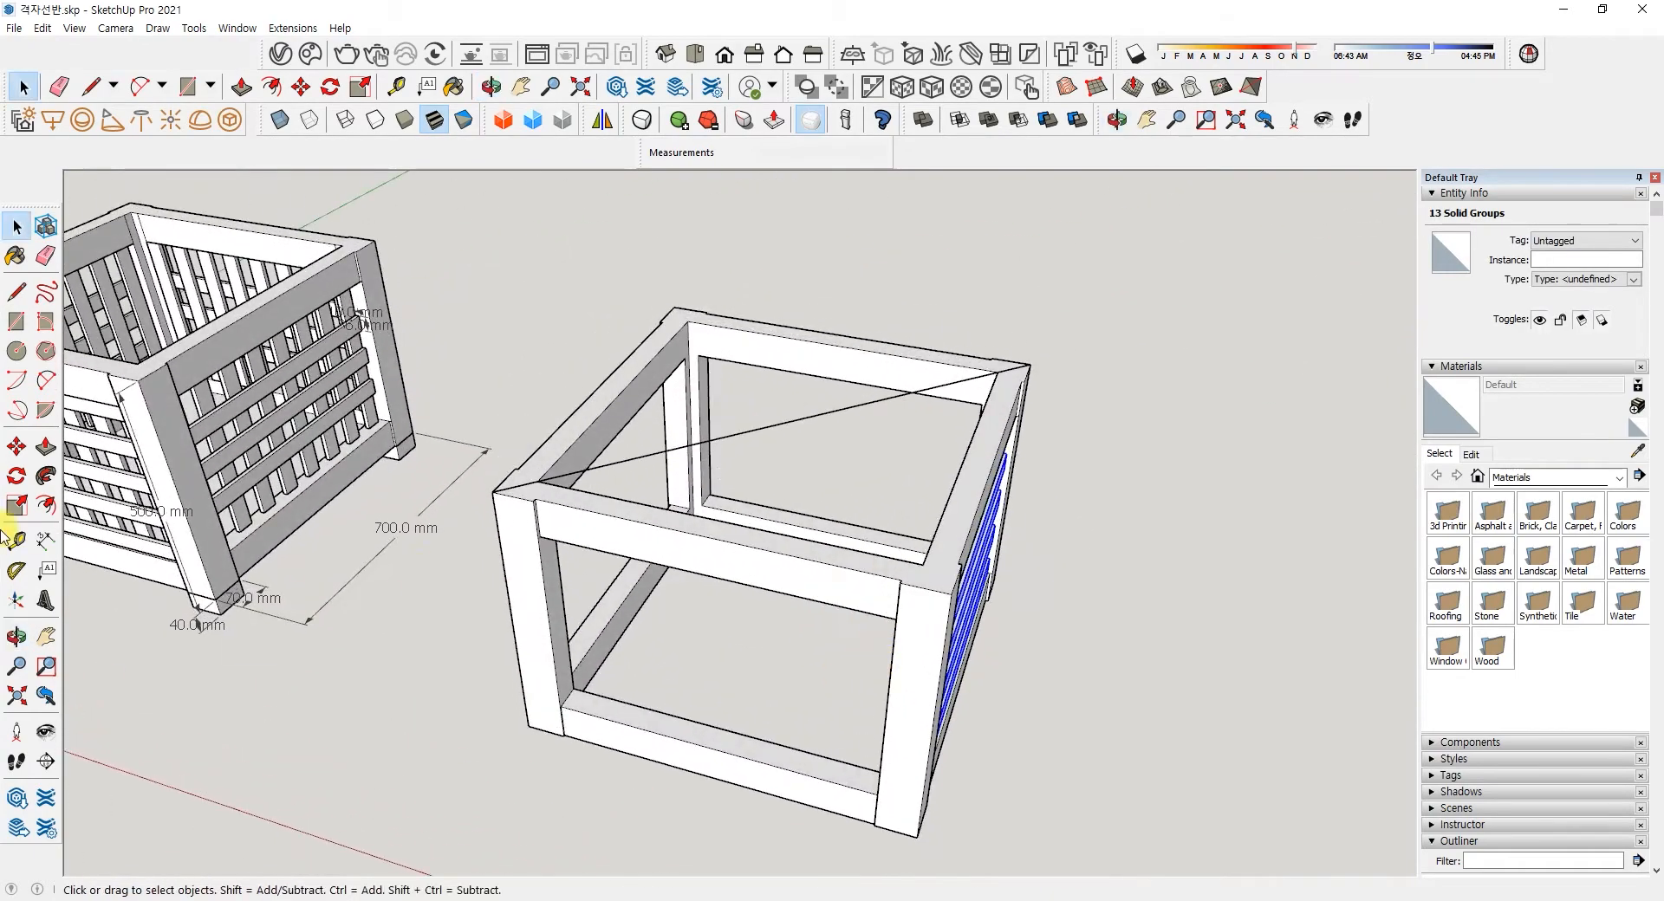
{"action": "left_click", "coordinate": [17, 476]}
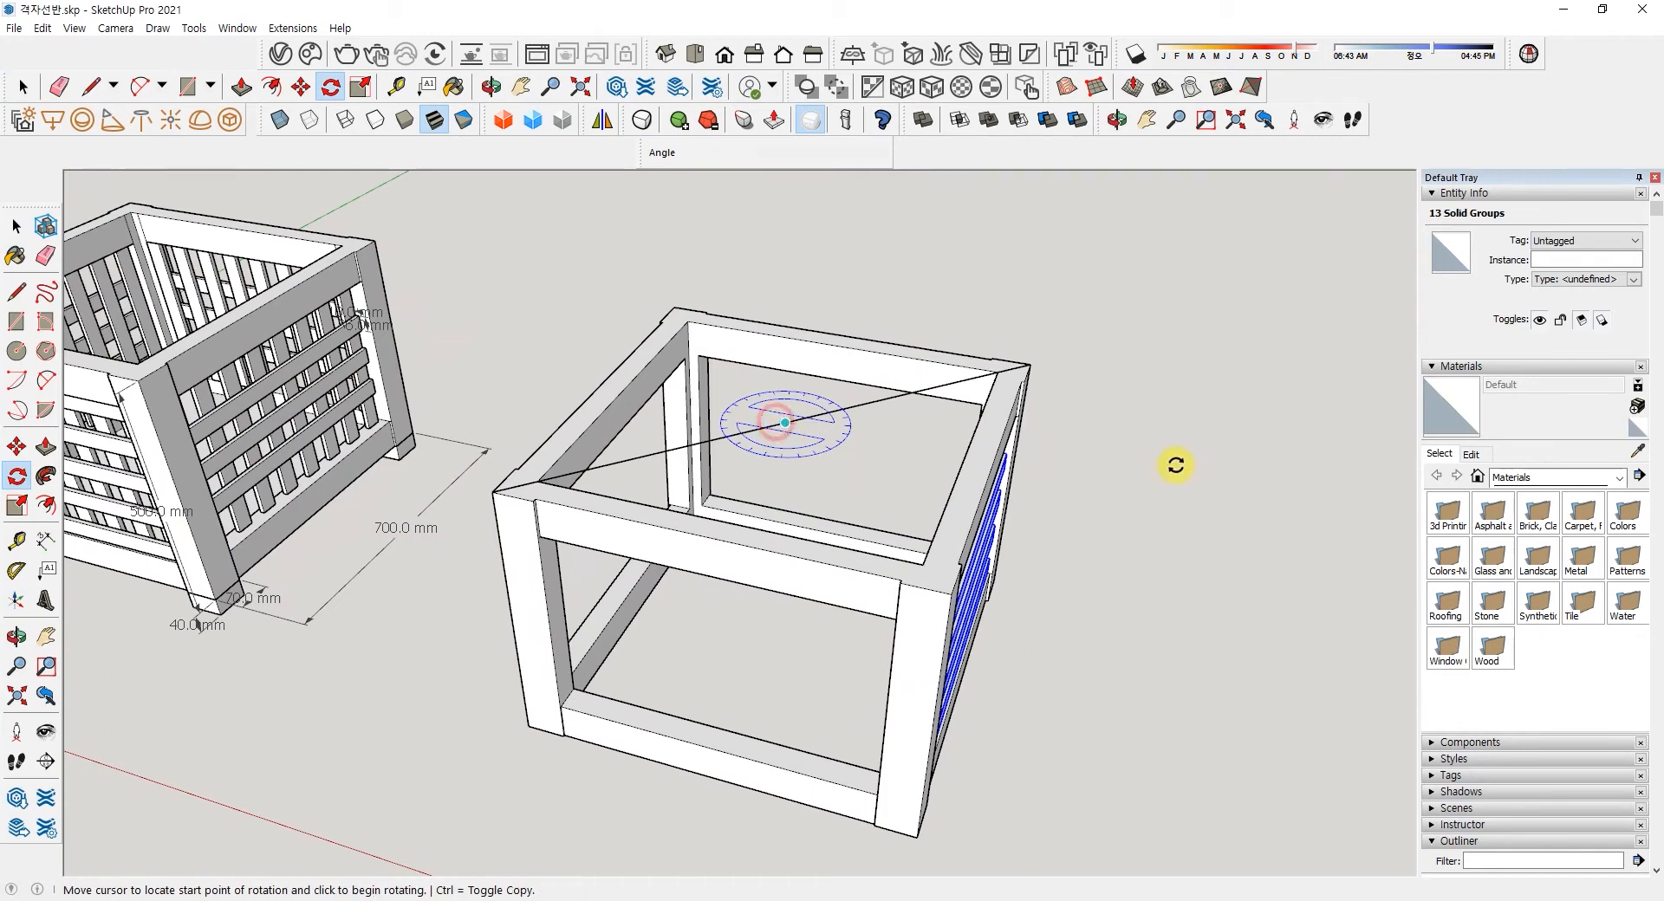
{"action": "left_click", "coordinate": [1130, 497]}
{"action": "key", "text": "ctrl"}
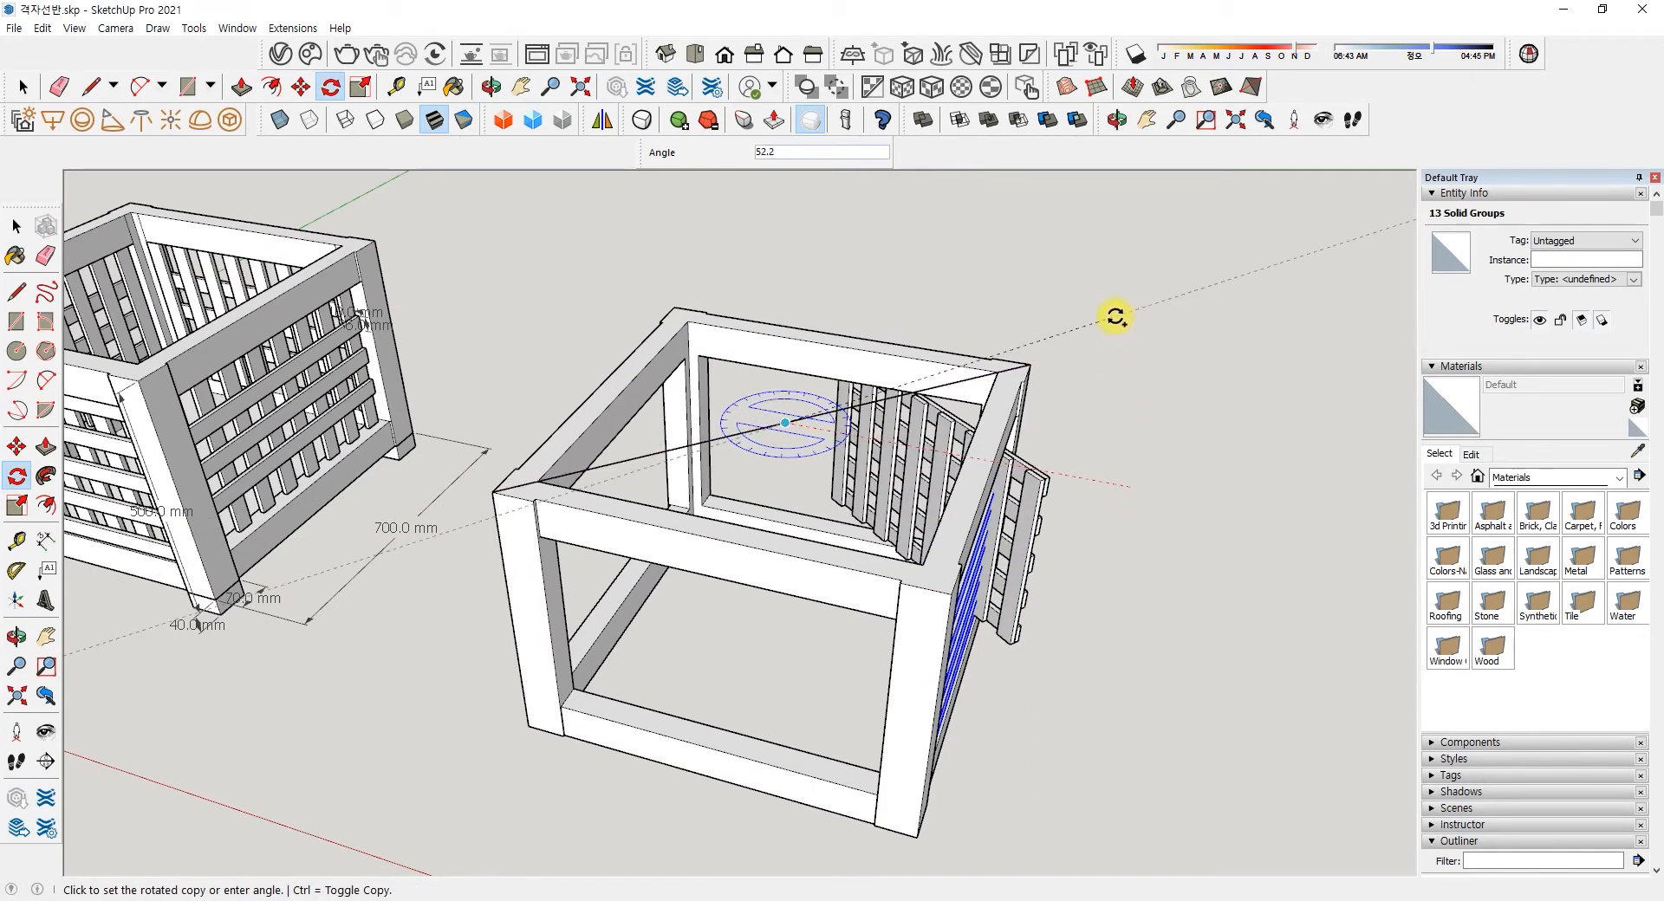
{"action": "left_click", "coordinate": [1115, 317]}
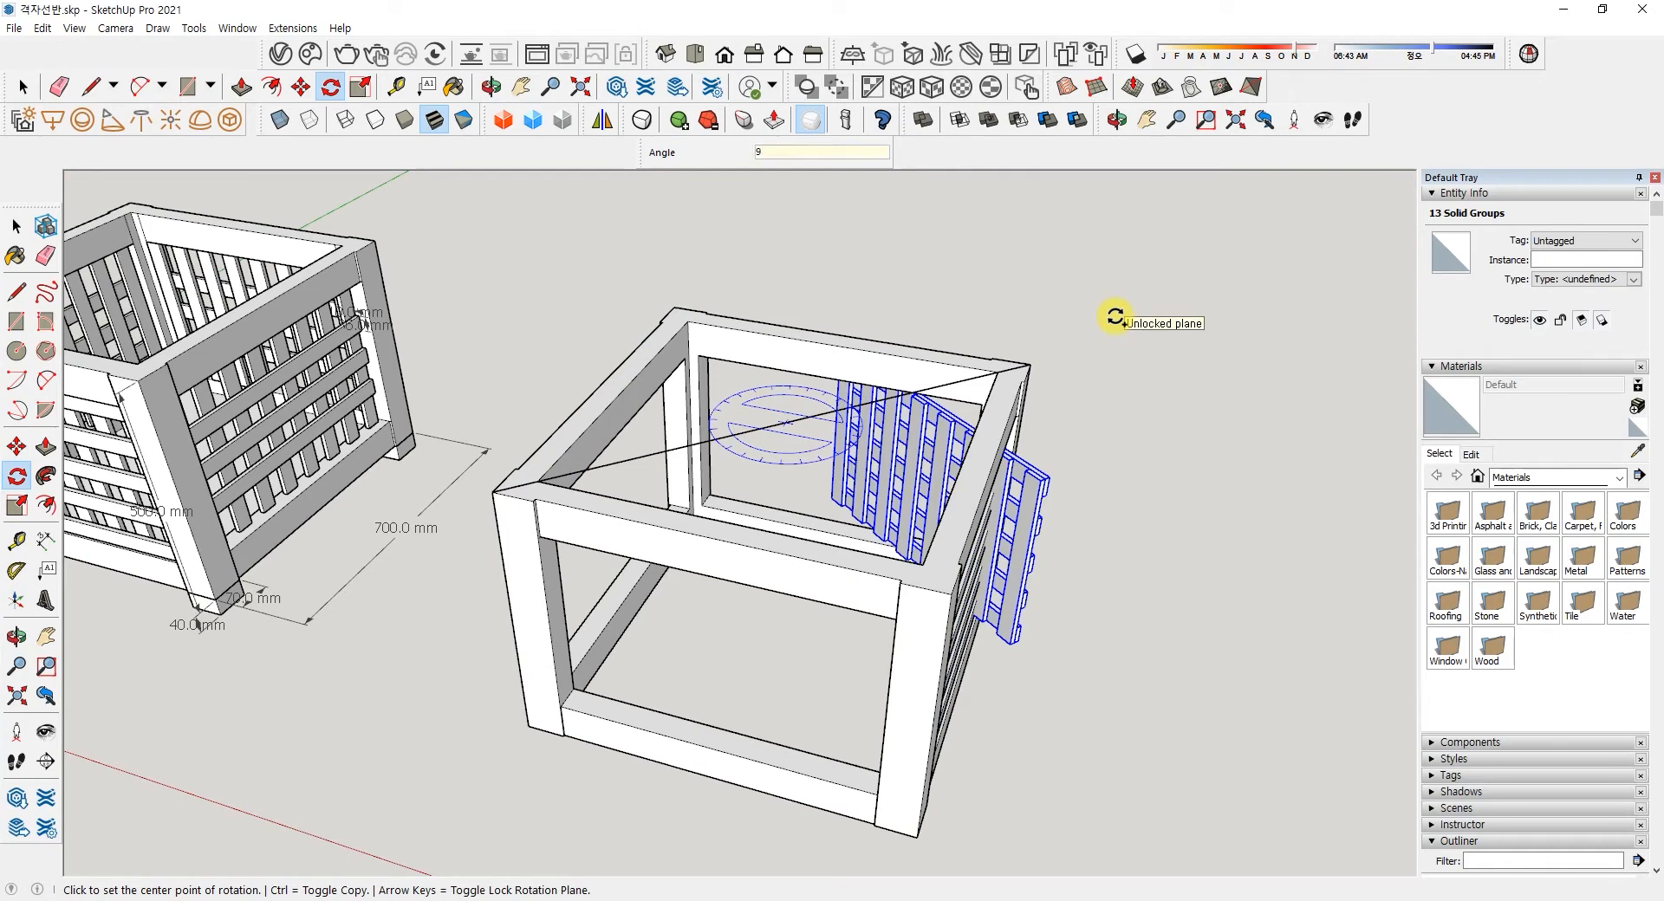
{"action": "type", "text": "90"}
{"action": "key", "text": "Return"}
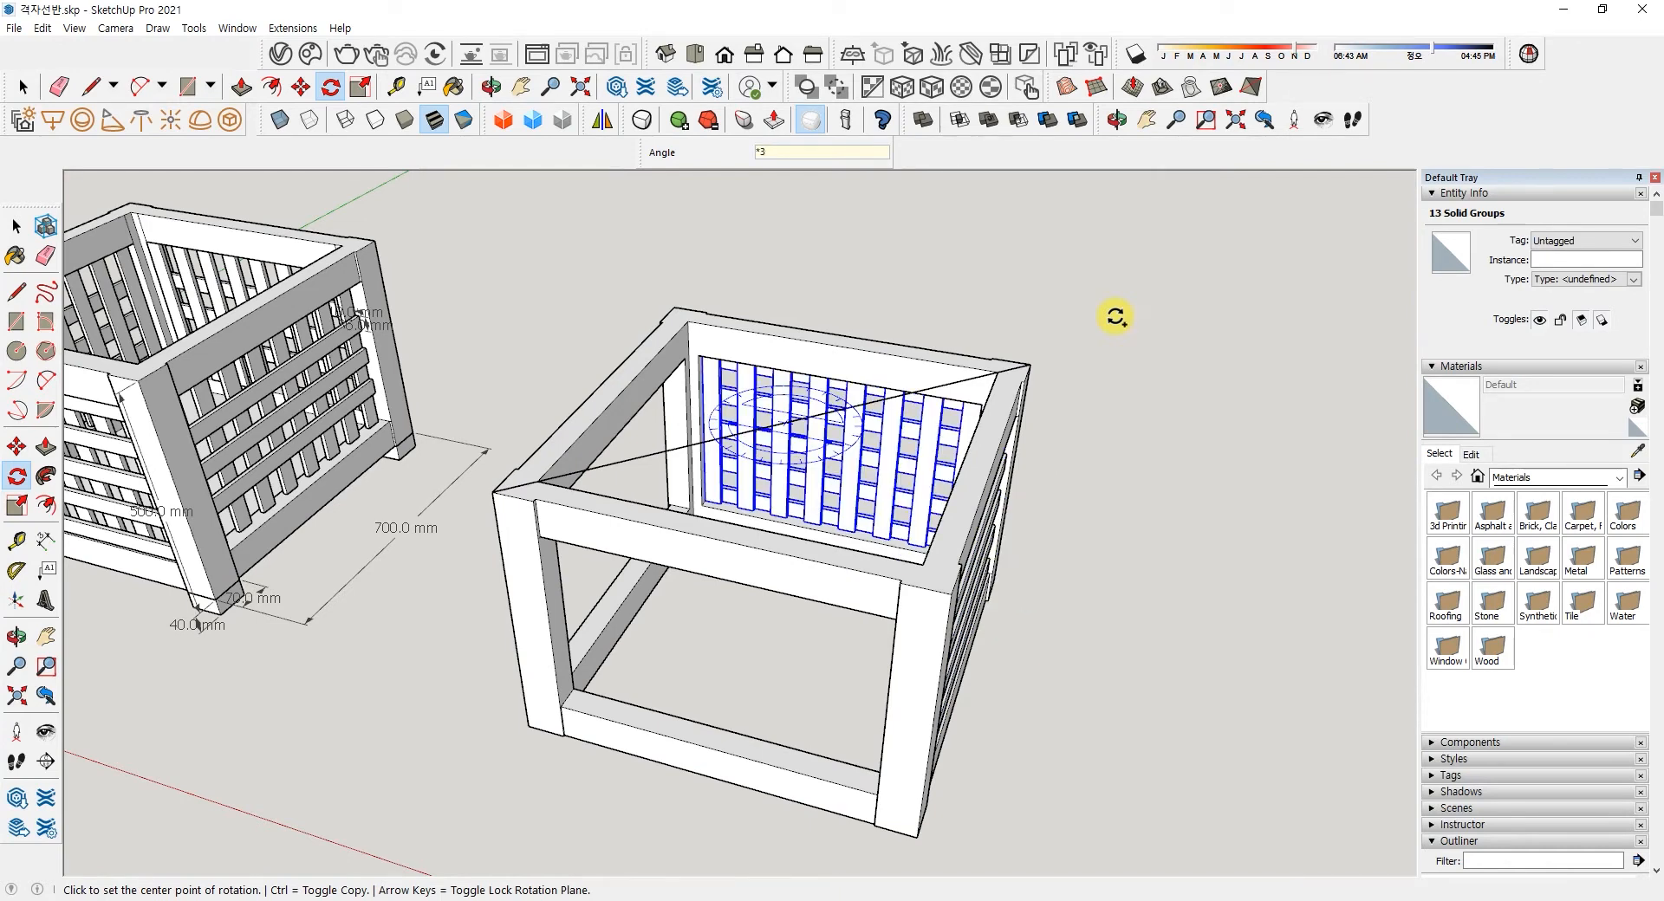
- Multiply the rotated lattice copy by 3 to fill the remaining sides, and delete the diagonal guide line
{"action": "type", "text": "*3"}
{"action": "key", "text": "Return"}
{"action": "key", "text": "space"}
{"action": "left_click", "coordinate": [1124, 618]}
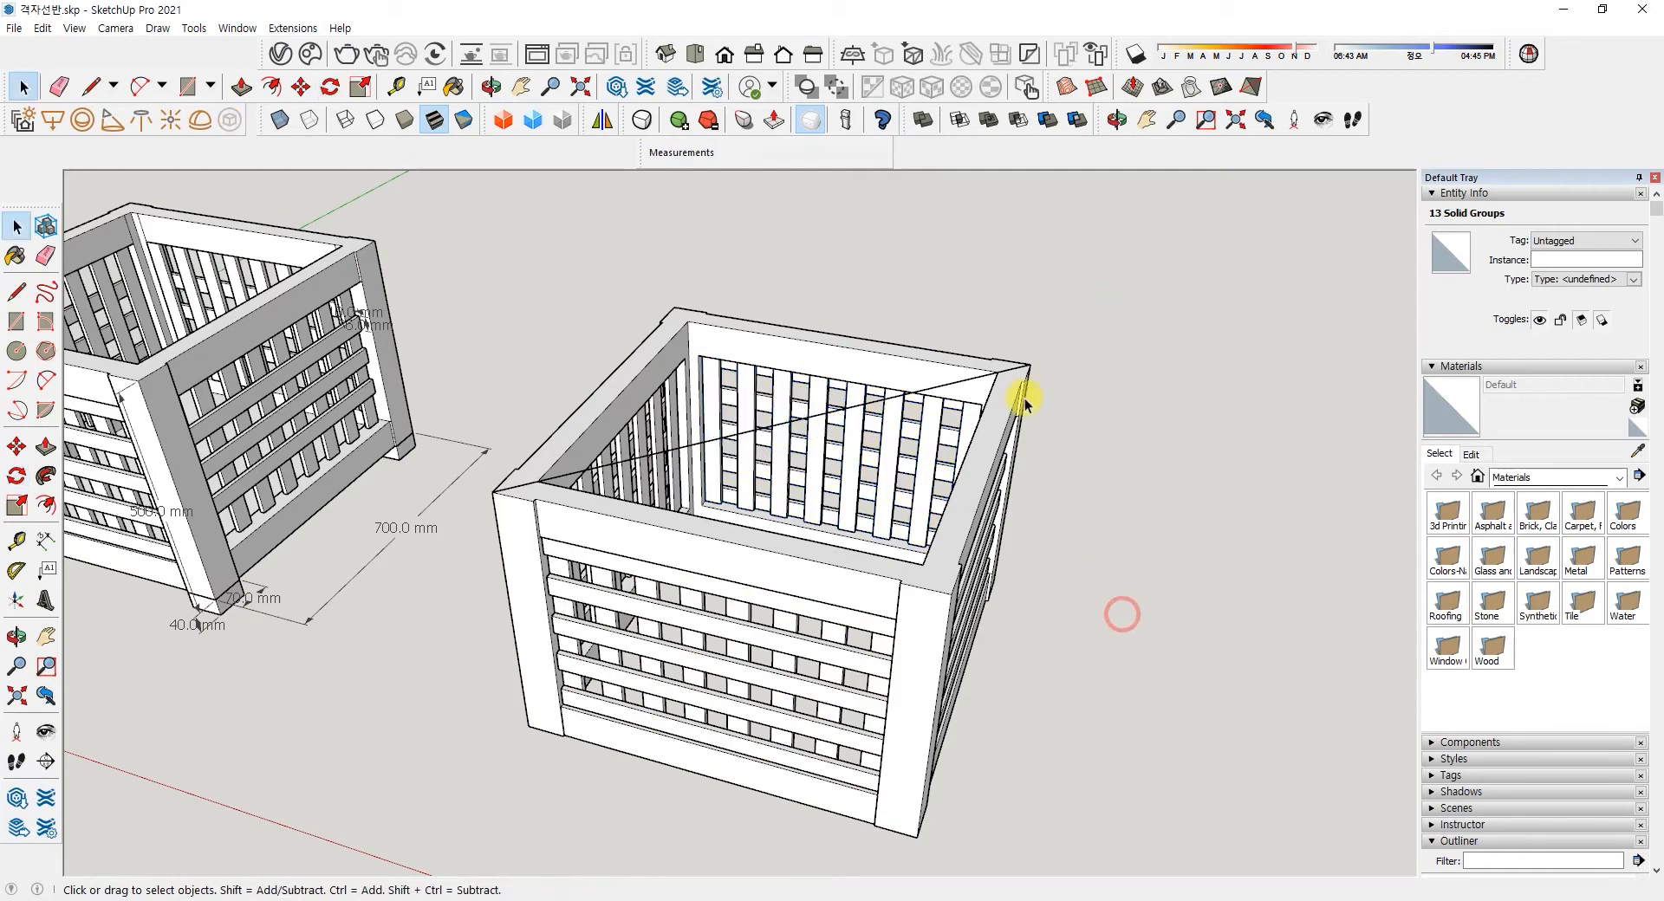
{"action": "left_click", "coordinate": [978, 383]}
{"action": "key", "text": "Delete"}
- Draw a rectangle across the frame's bottom opening between its opposite inner corners to form the base face
{"action": "middle_click_drag", "start_coordinate": [848, 689], "coordinate": [844, 475]}
{"action": "middle_click_drag", "start_coordinate": [853, 646], "coordinate": [582, 392]}
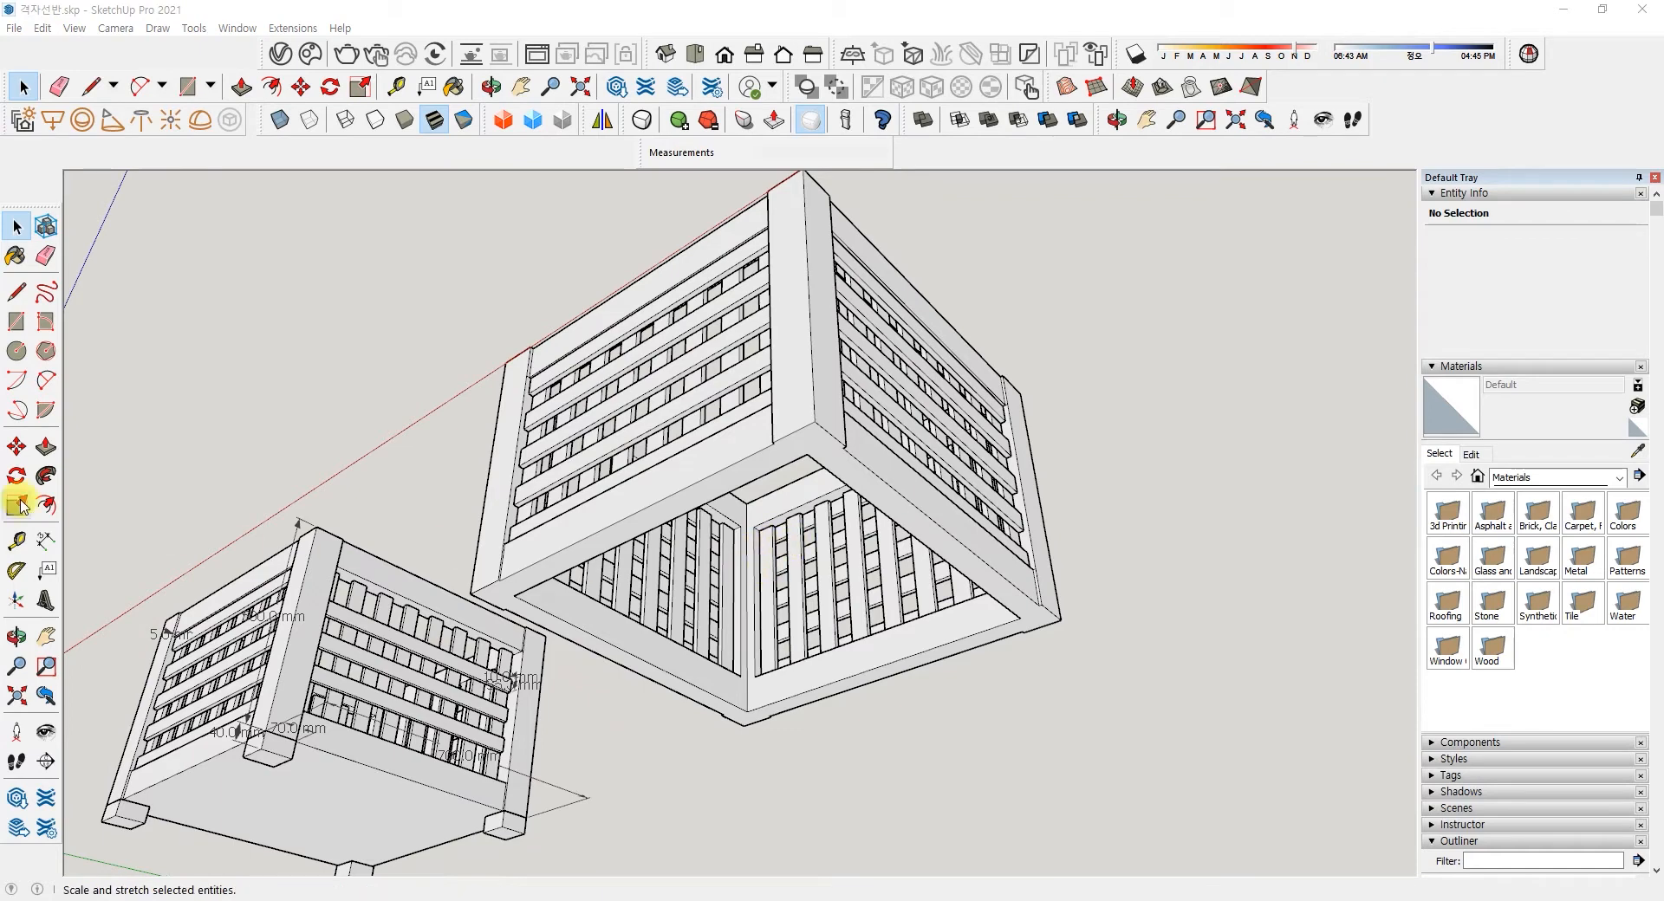
{"action": "left_click", "coordinate": [26, 324]}
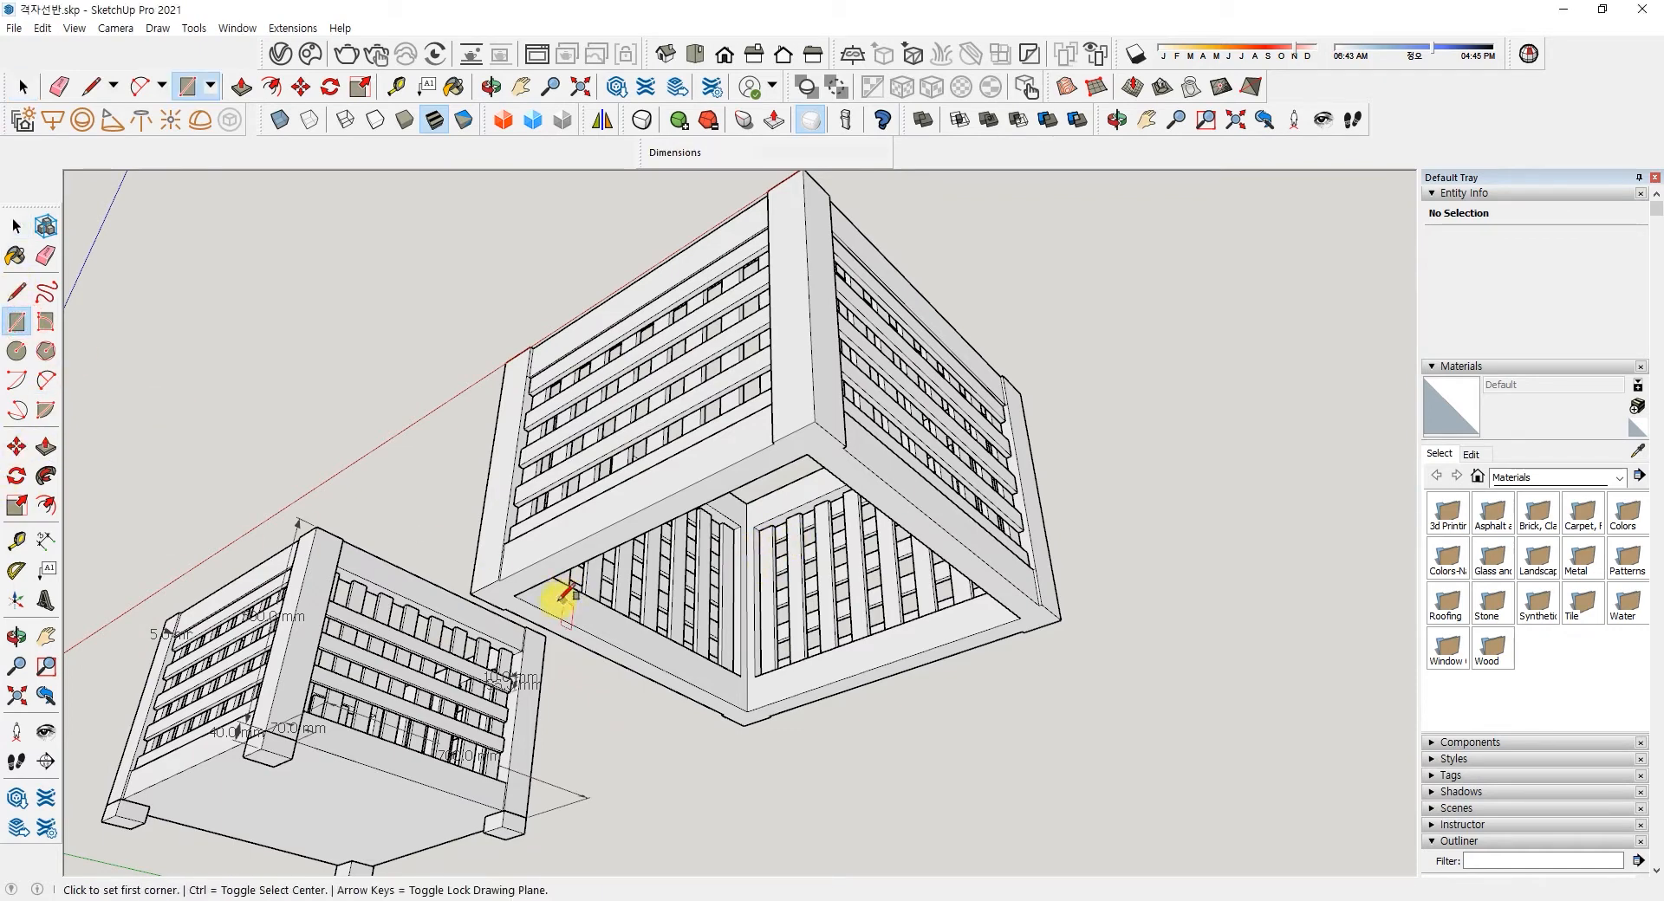
{"action": "left_click", "coordinate": [517, 596]}
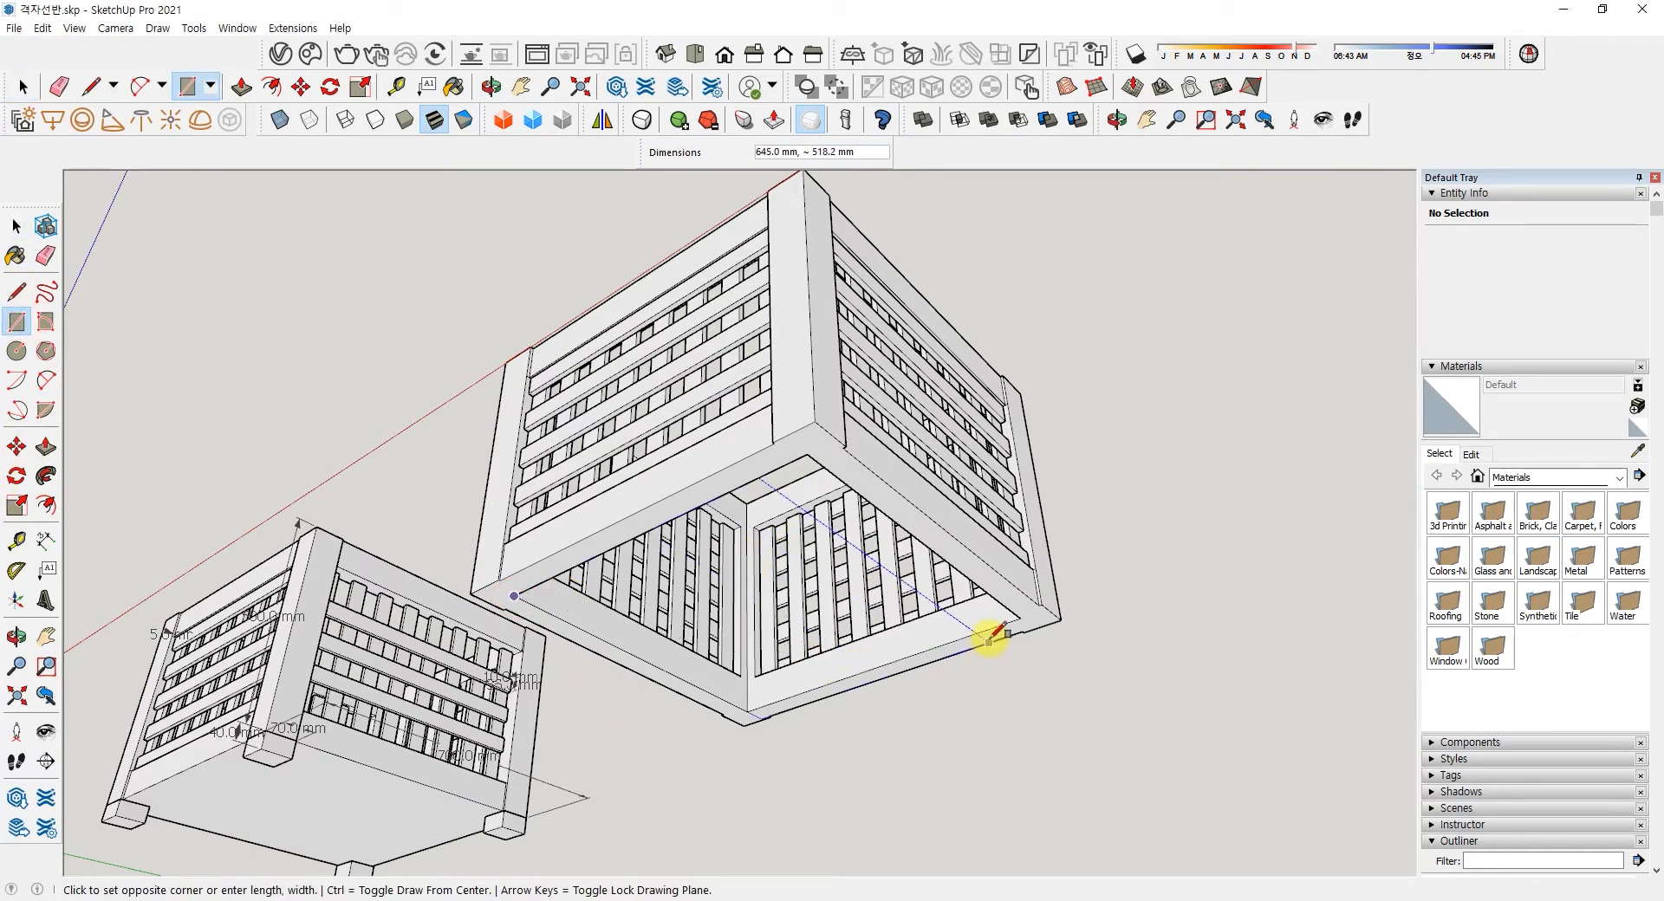
{"action": "left_click", "coordinate": [1021, 615]}
{"action": "key", "text": "space"}
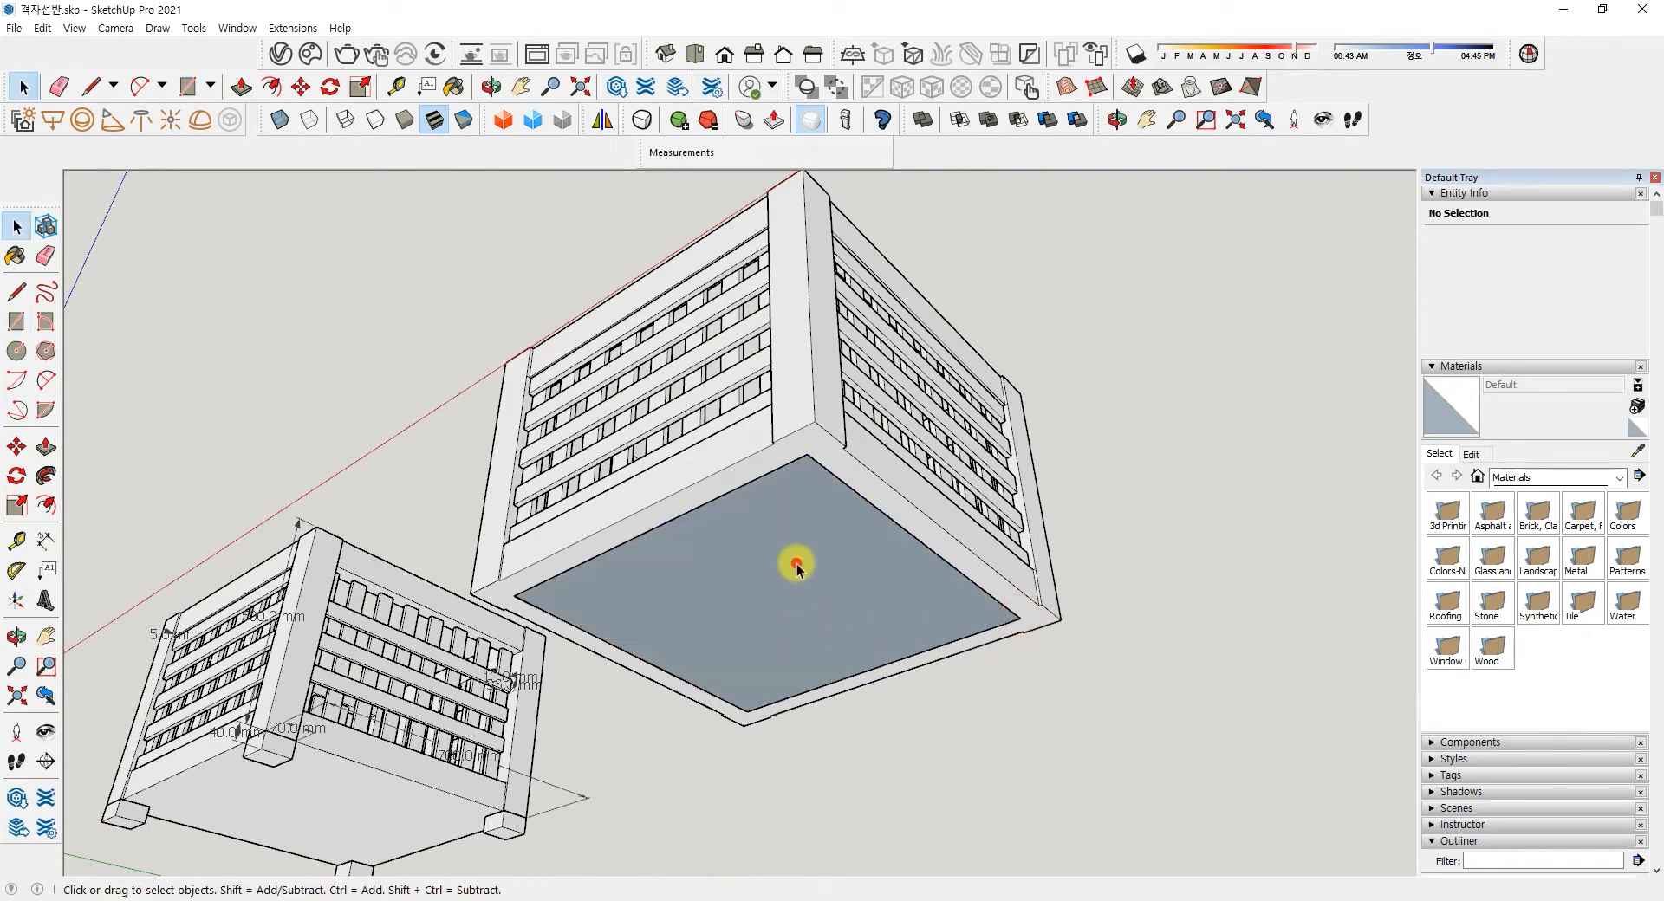
- Group the base face with its edges and extrude it 3 mm inside the group to form the bottom panel
{"action": "double_click", "coordinate": [797, 568]}
{"action": "right_click", "coordinate": [797, 569]}
{"action": "left_click", "coordinate": [875, 713]}
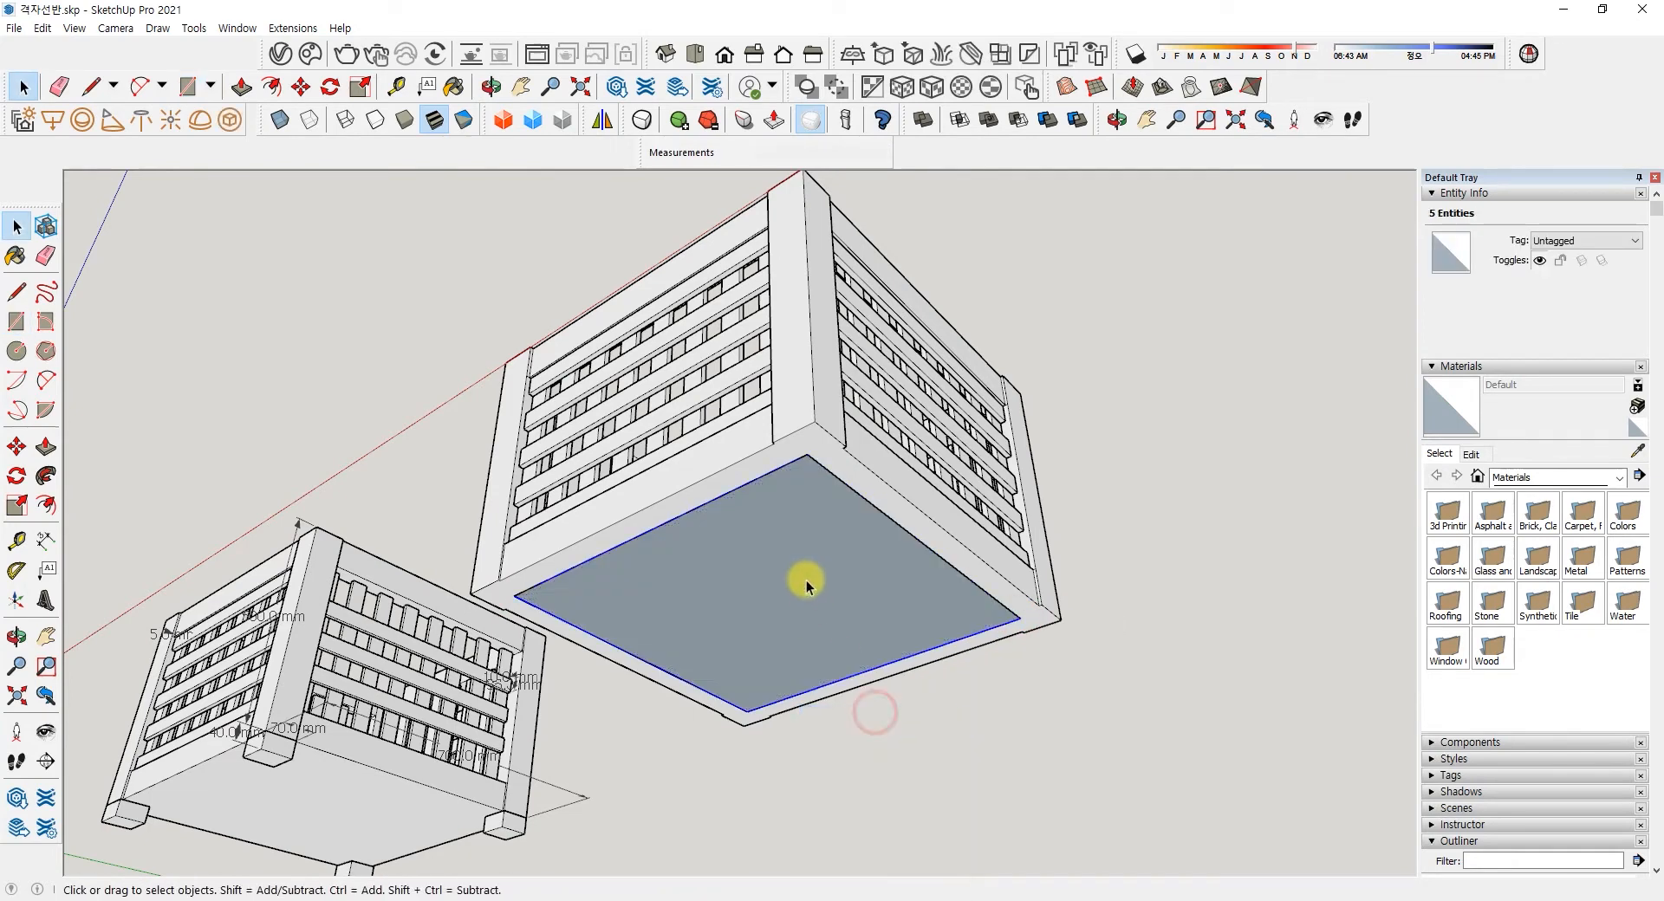
{"action": "double_click", "coordinate": [806, 587]}
{"action": "left_click", "coordinate": [46, 447]}
{"action": "left_click", "coordinate": [659, 574]}
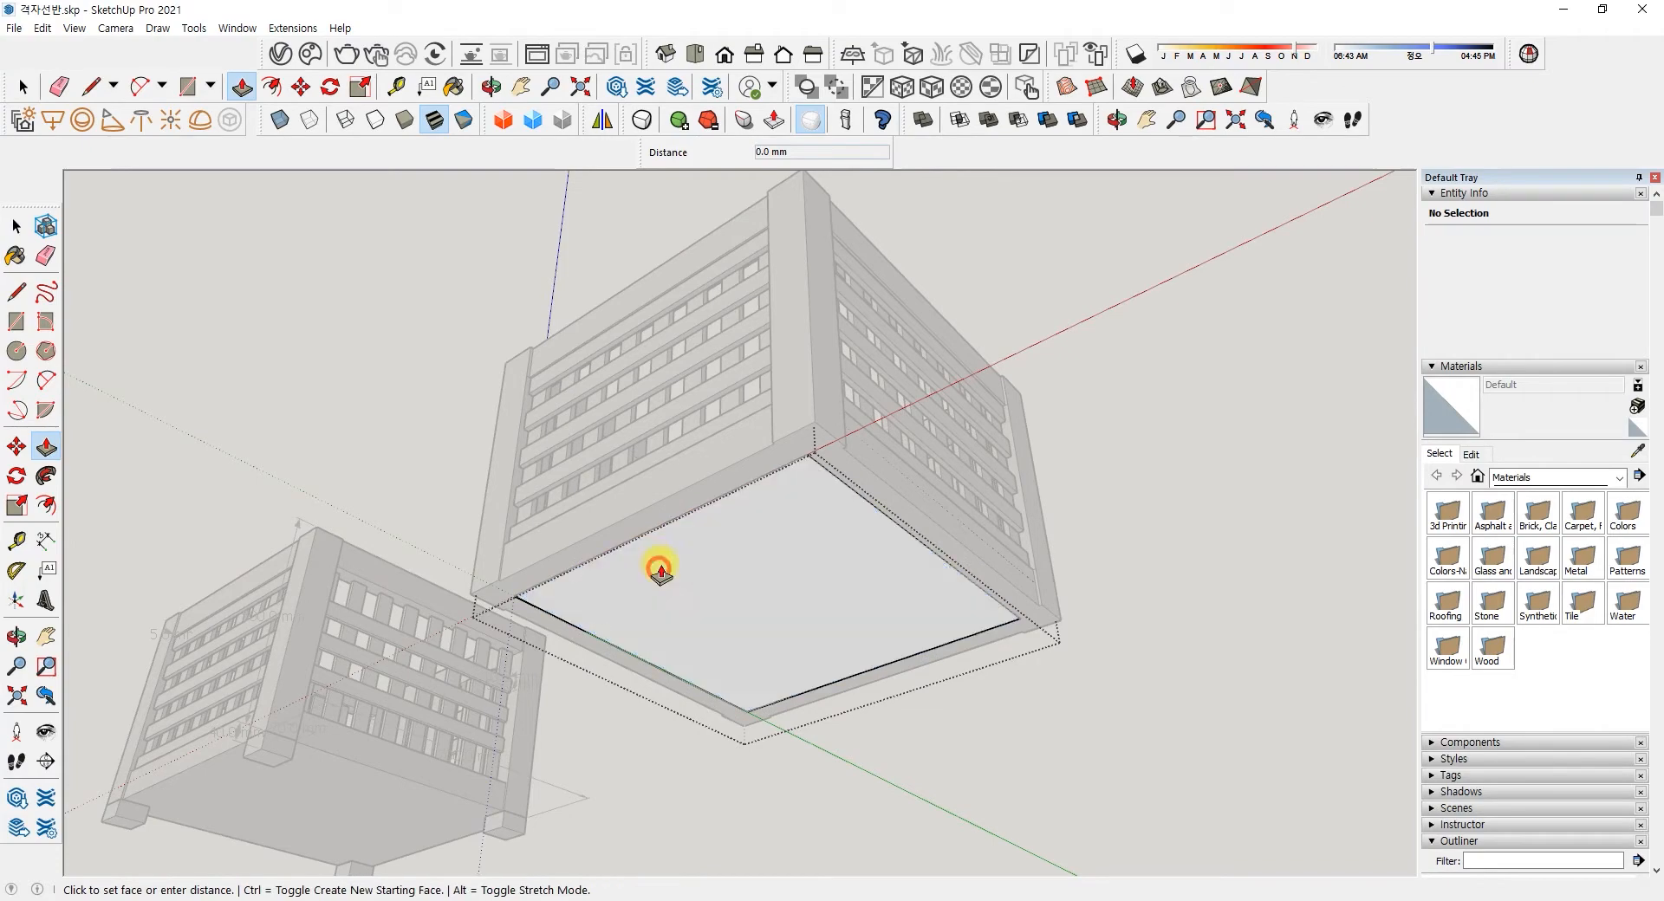
{"action": "key", "text": "Return"}
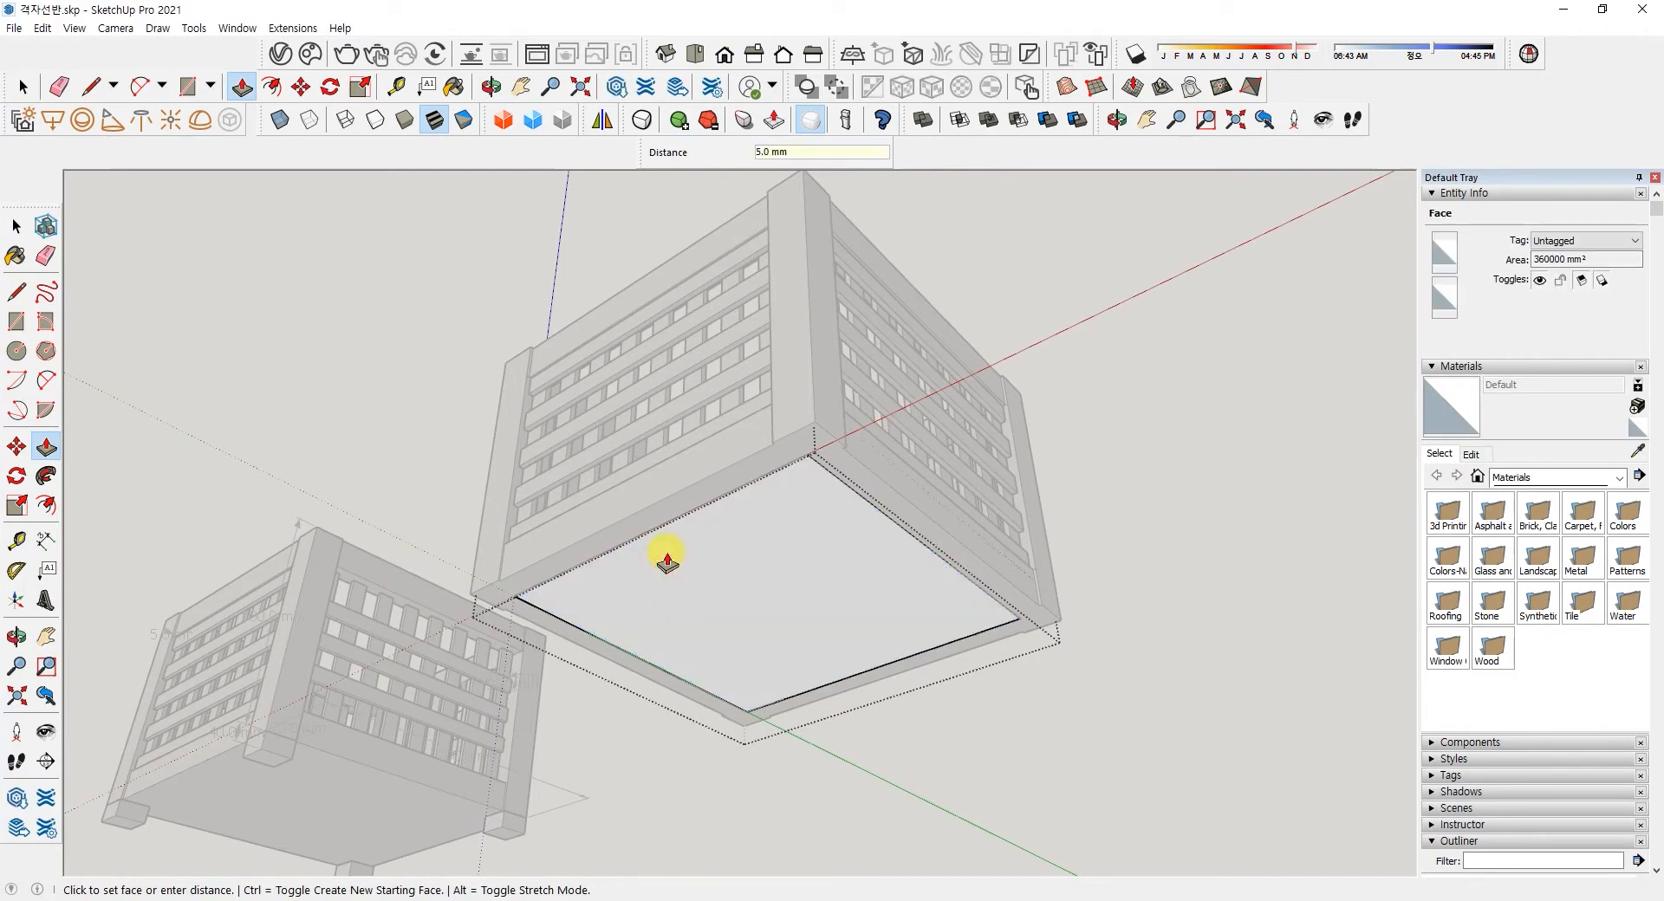
{"action": "key", "text": "space"}
{"action": "left_click", "coordinate": [1047, 721]}
- Examine the bottom panel and the side lattices from several angles, with X-ray display turned on temporarily
{"action": "middle_click_drag", "start_coordinate": [1031, 580], "coordinate": [931, 740]}
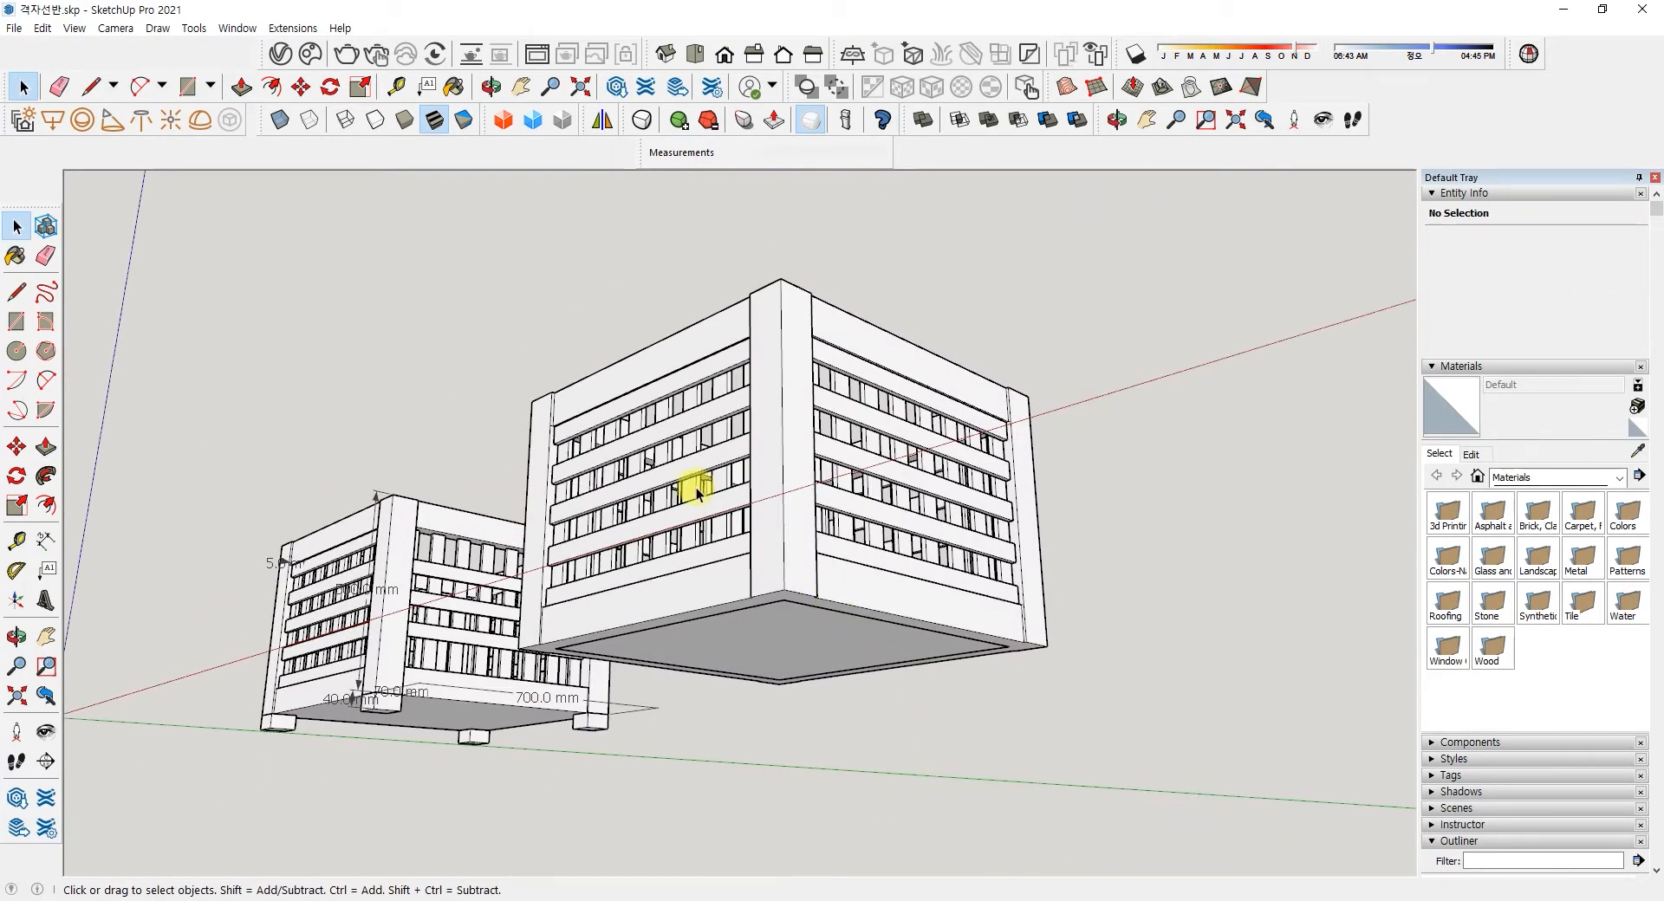
{"action": "left_click", "coordinate": [280, 119]}
{"action": "middle_click_drag", "start_coordinate": [471, 353], "coordinate": [966, 725]}
{"action": "scroll", "coordinate": [973, 680], "scroll_direction": "up", "scroll_amount": 6}
{"action": "scroll", "coordinate": [977, 678], "scroll_direction": "down", "scroll_amount": 5}
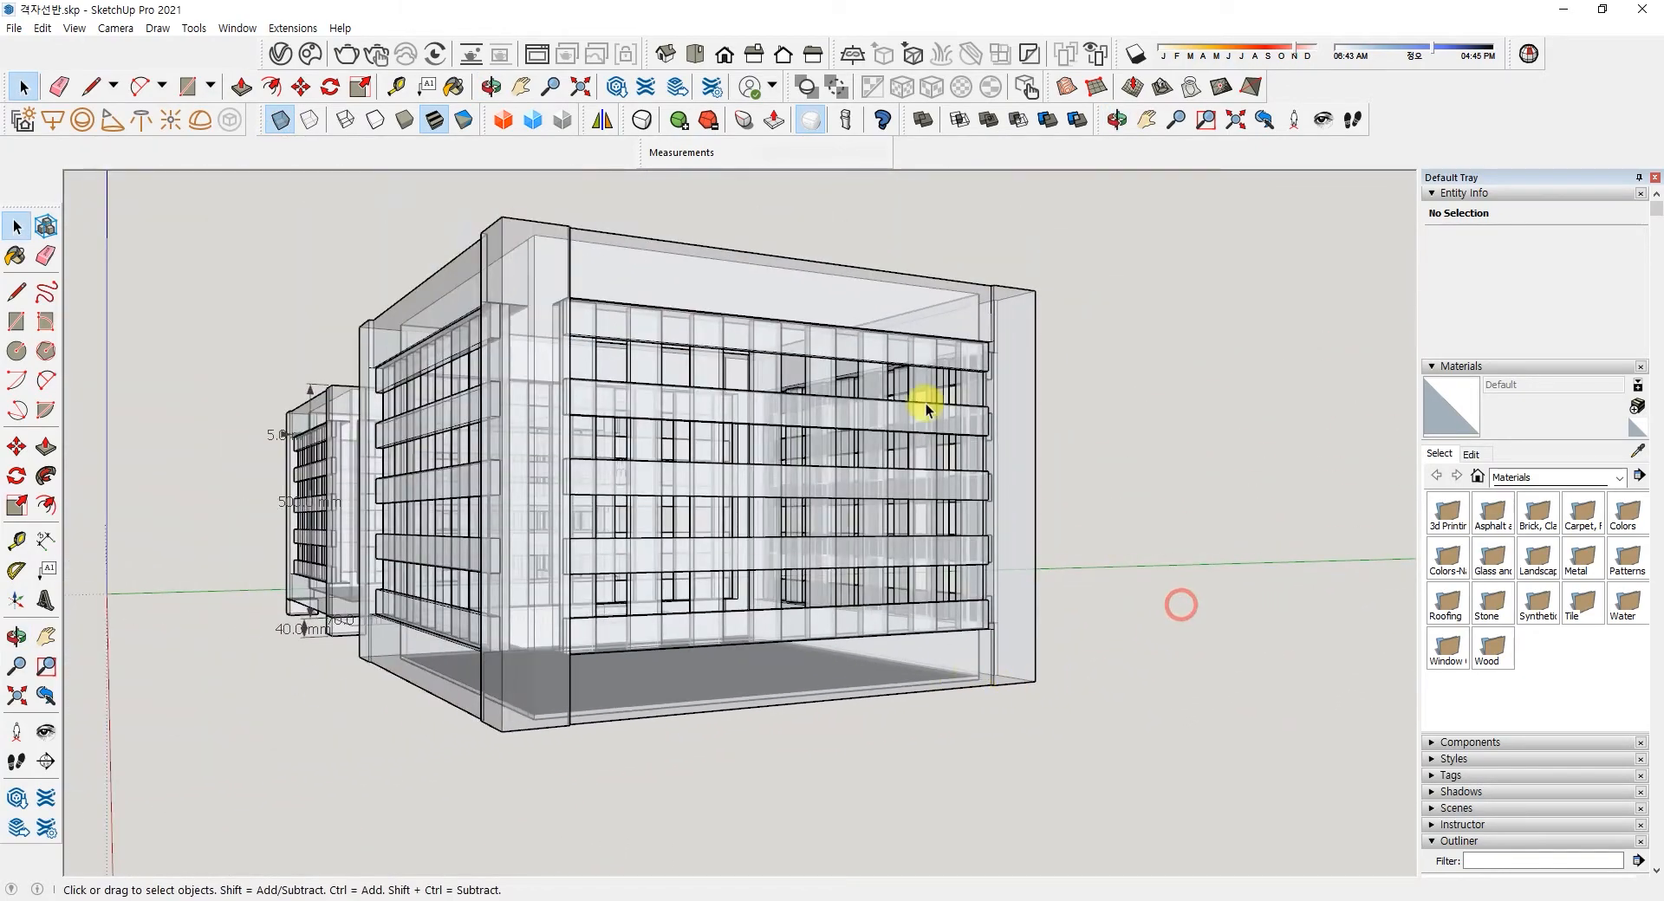
{"action": "left_click", "coordinate": [279, 121]}
{"action": "middle_click_drag", "start_coordinate": [1165, 632], "coordinate": [891, 612]}
{"action": "middle_click_drag", "start_coordinate": [464, 354], "coordinate": [579, 390]}
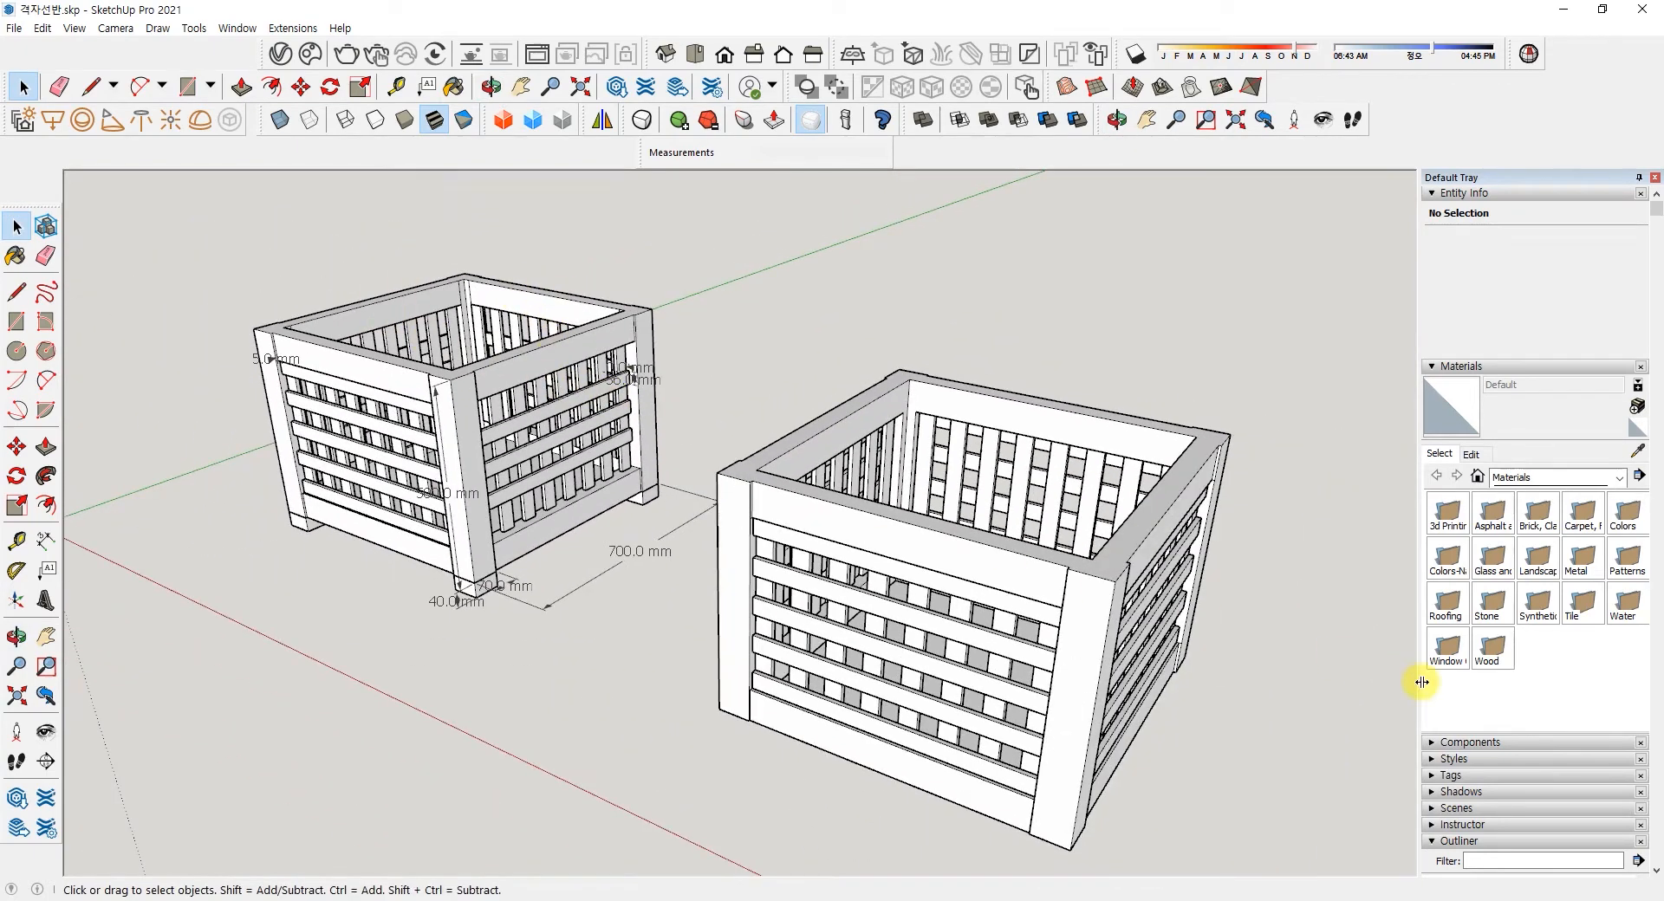
- Collapse the materials and entity details to make room for the object list, and unhide the reference table's hidden lattice lid group
{"action": "left_click", "coordinate": [1433, 367]}
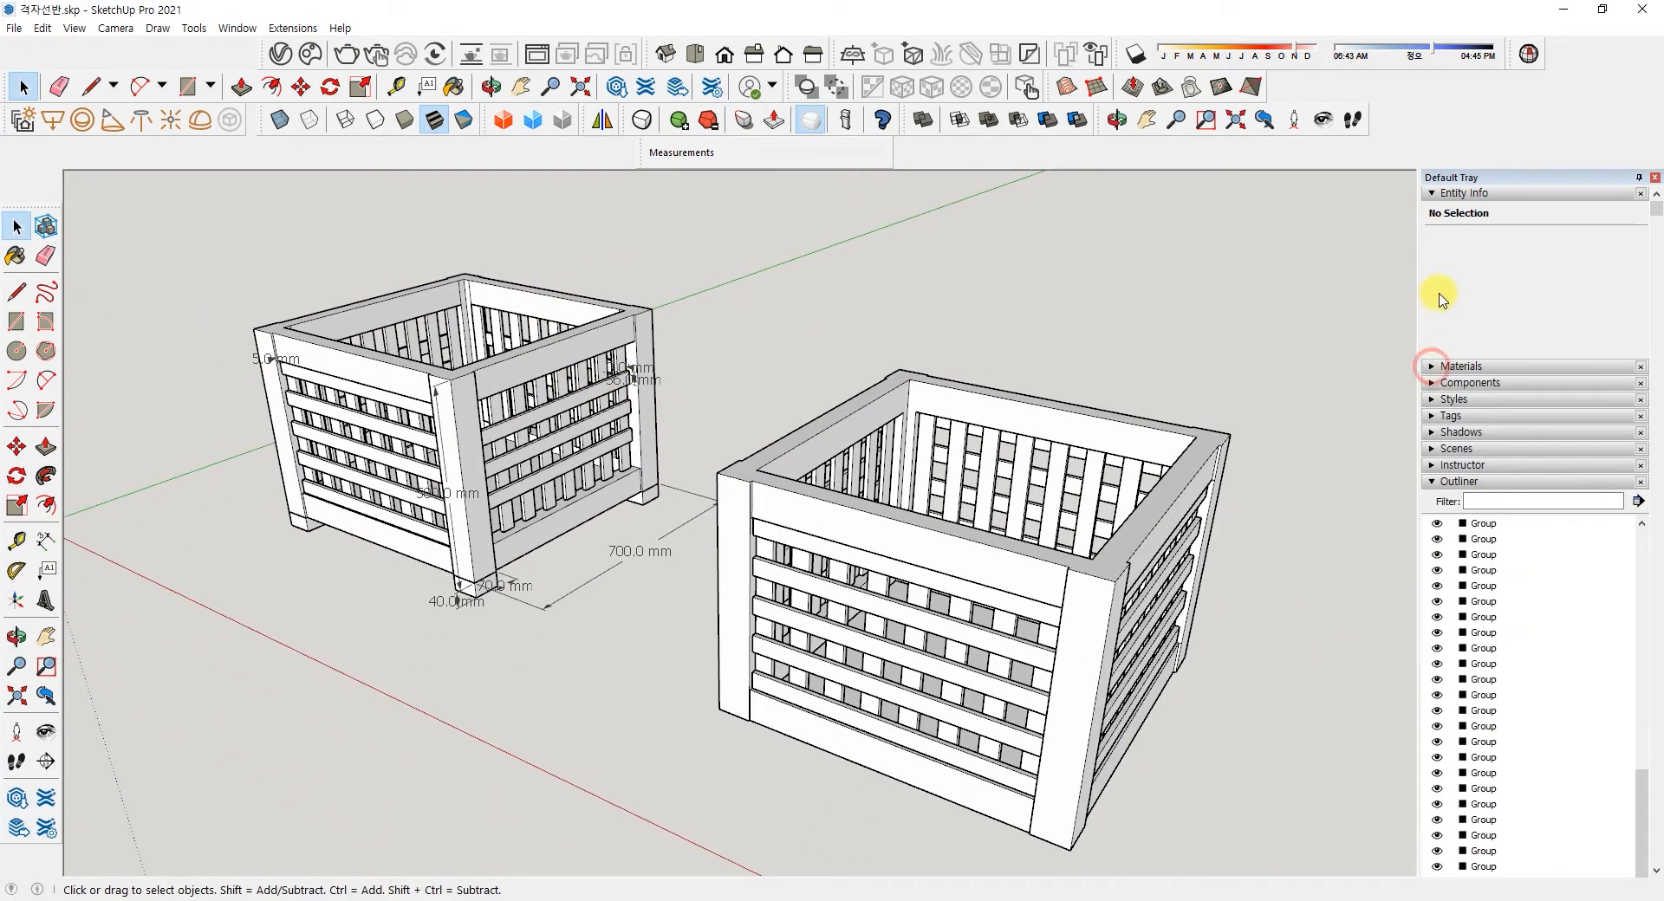
{"action": "left_click", "coordinate": [1453, 194]}
{"action": "left_click_drag", "start_coordinate": [1657, 728], "coordinate": [1657, 531]}
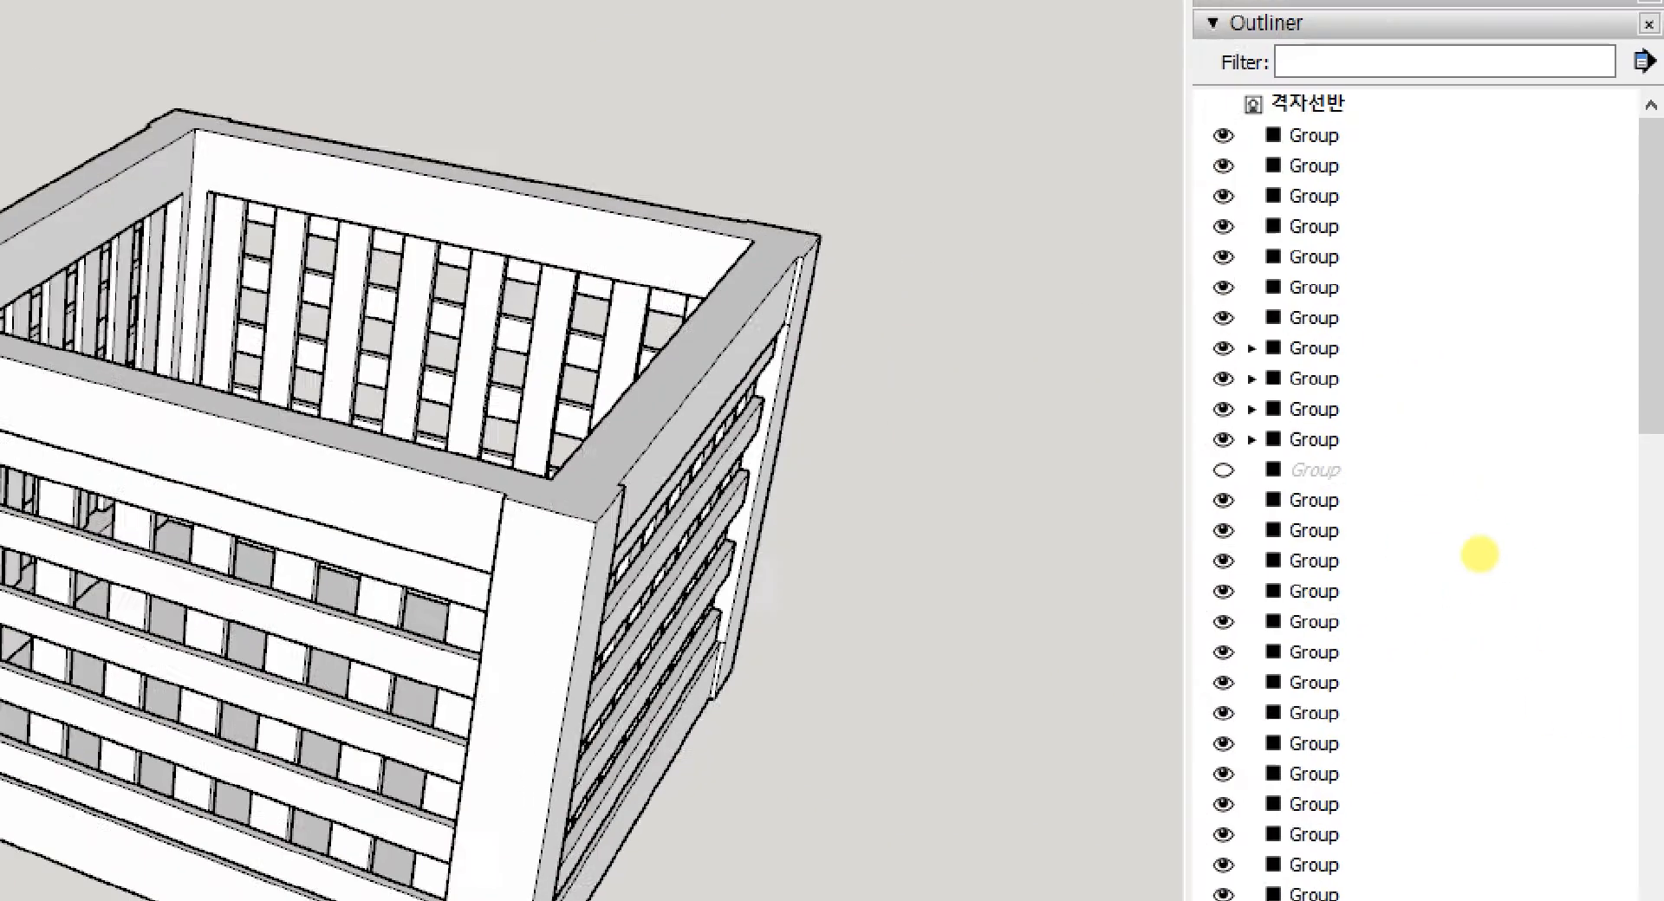
{"action": "left_click", "coordinate": [1478, 555]}
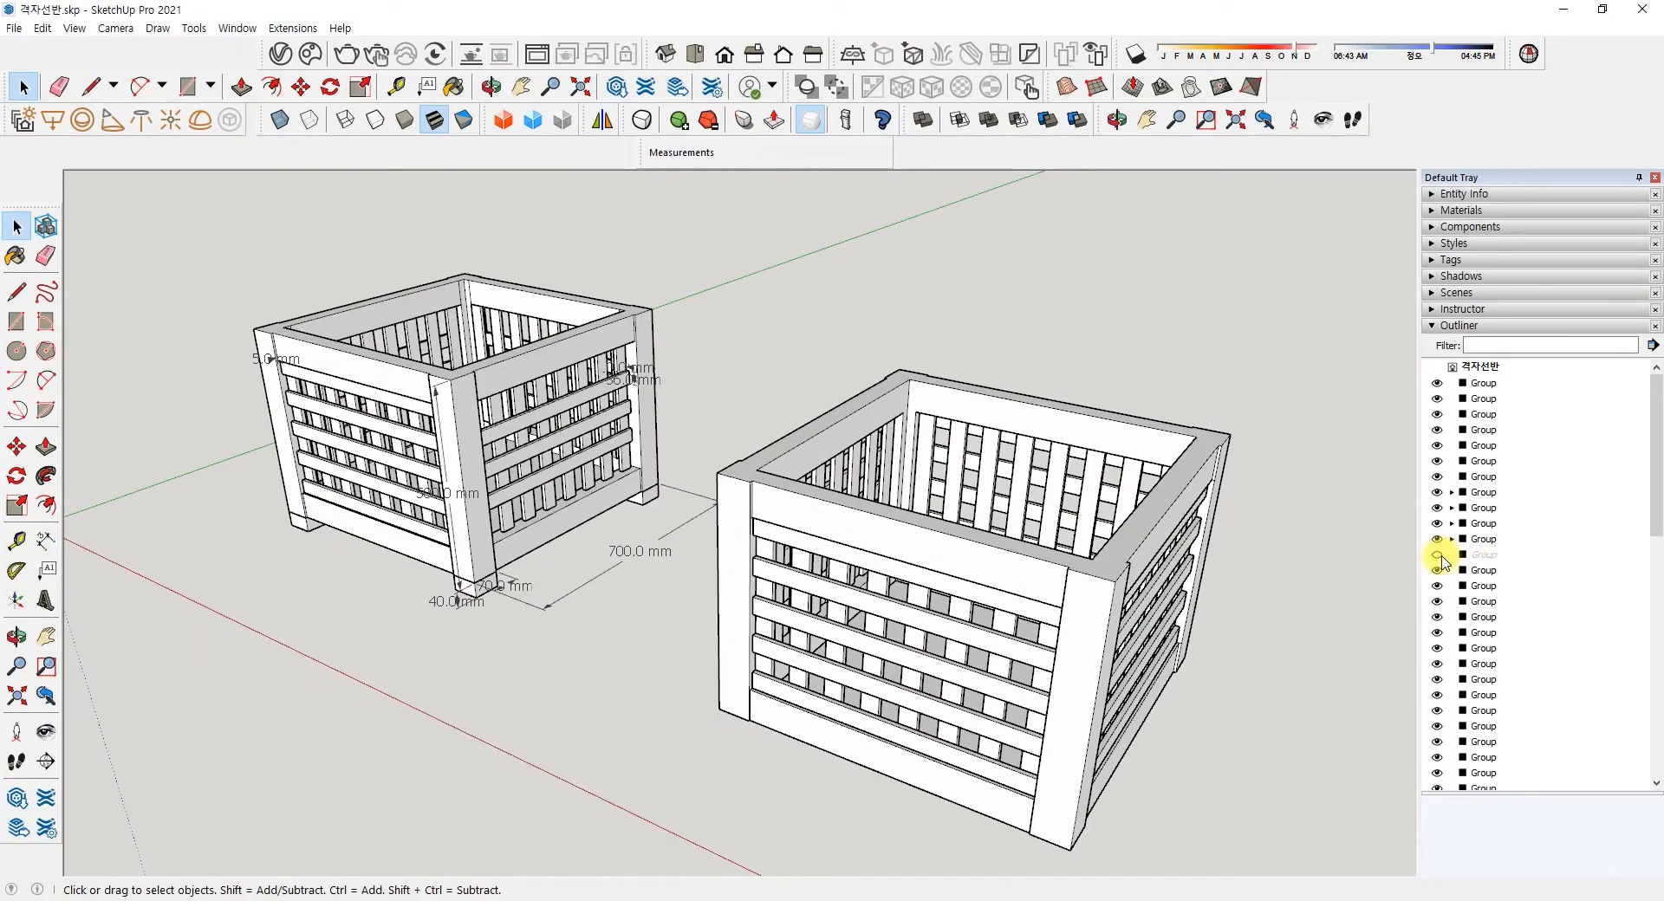
{"action": "left_click", "coordinate": [1437, 556]}
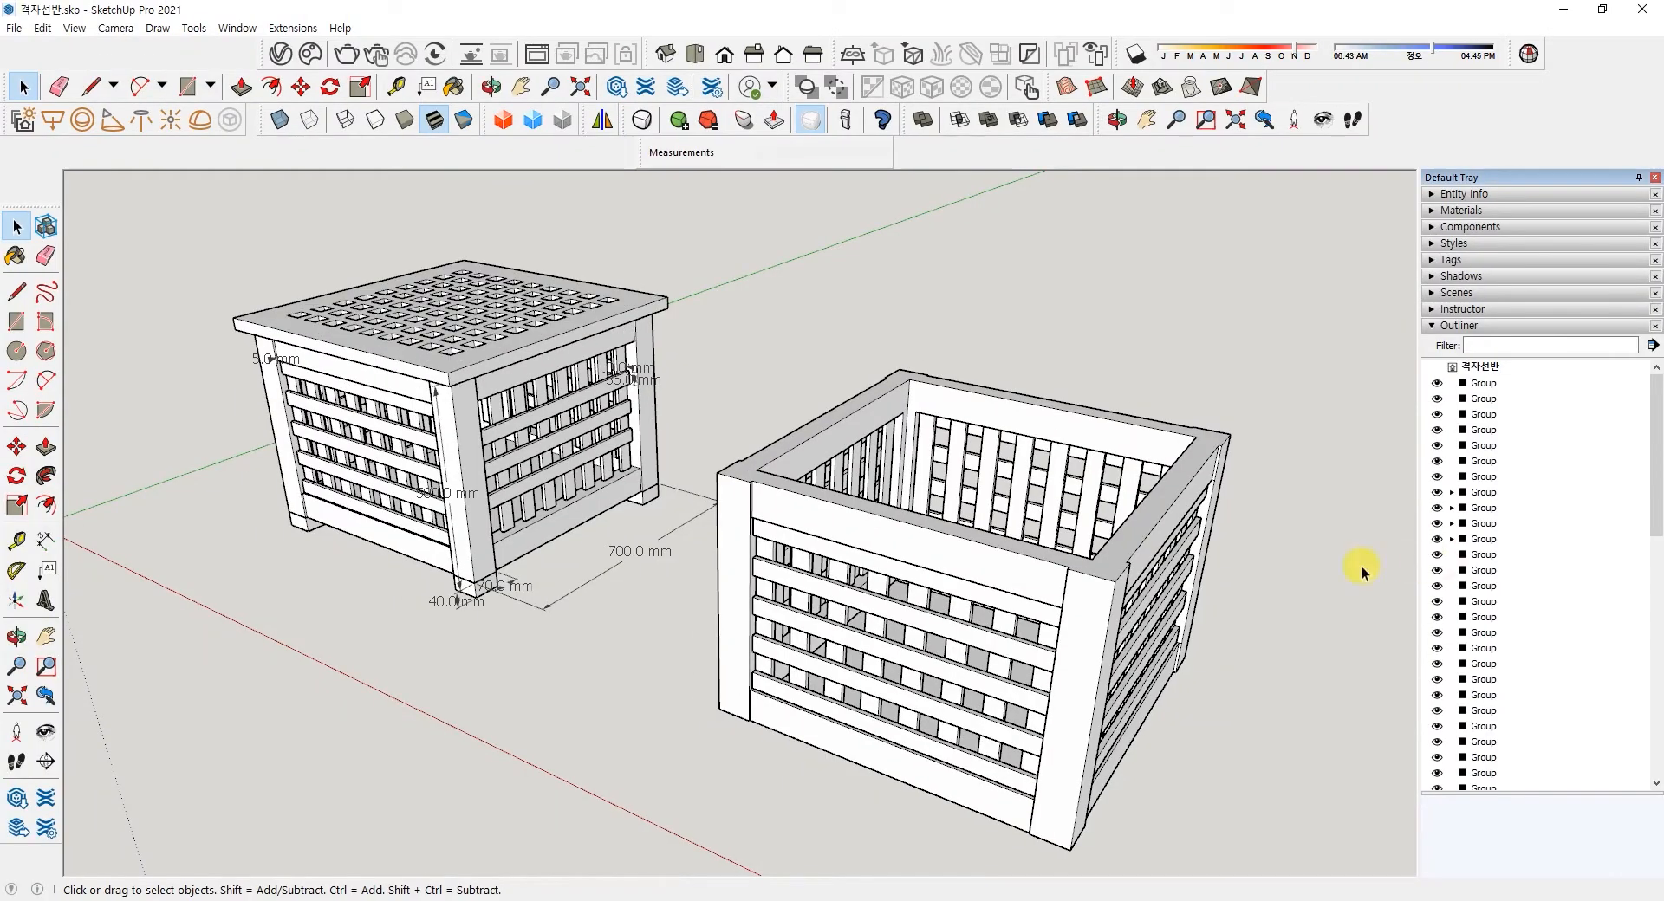
- Dimension the overhang of the latticed lid past the corner leg on the finished box
{"action": "middle_click_drag", "start_coordinate": [408, 341], "coordinate": [476, 408]}
{"action": "scroll", "coordinate": [604, 488], "scroll_direction": "up", "scroll_amount": 3}
{"action": "scroll", "coordinate": [593, 479], "scroll_direction": "up", "scroll_amount": 3}
{"action": "middle_click_drag", "start_coordinate": [586, 472], "coordinate": [439, 278]}
{"action": "scroll", "coordinate": [546, 416], "scroll_direction": "up", "scroll_amount": 3}
{"action": "scroll", "coordinate": [341, 297], "scroll_direction": "up", "scroll_amount": 5}
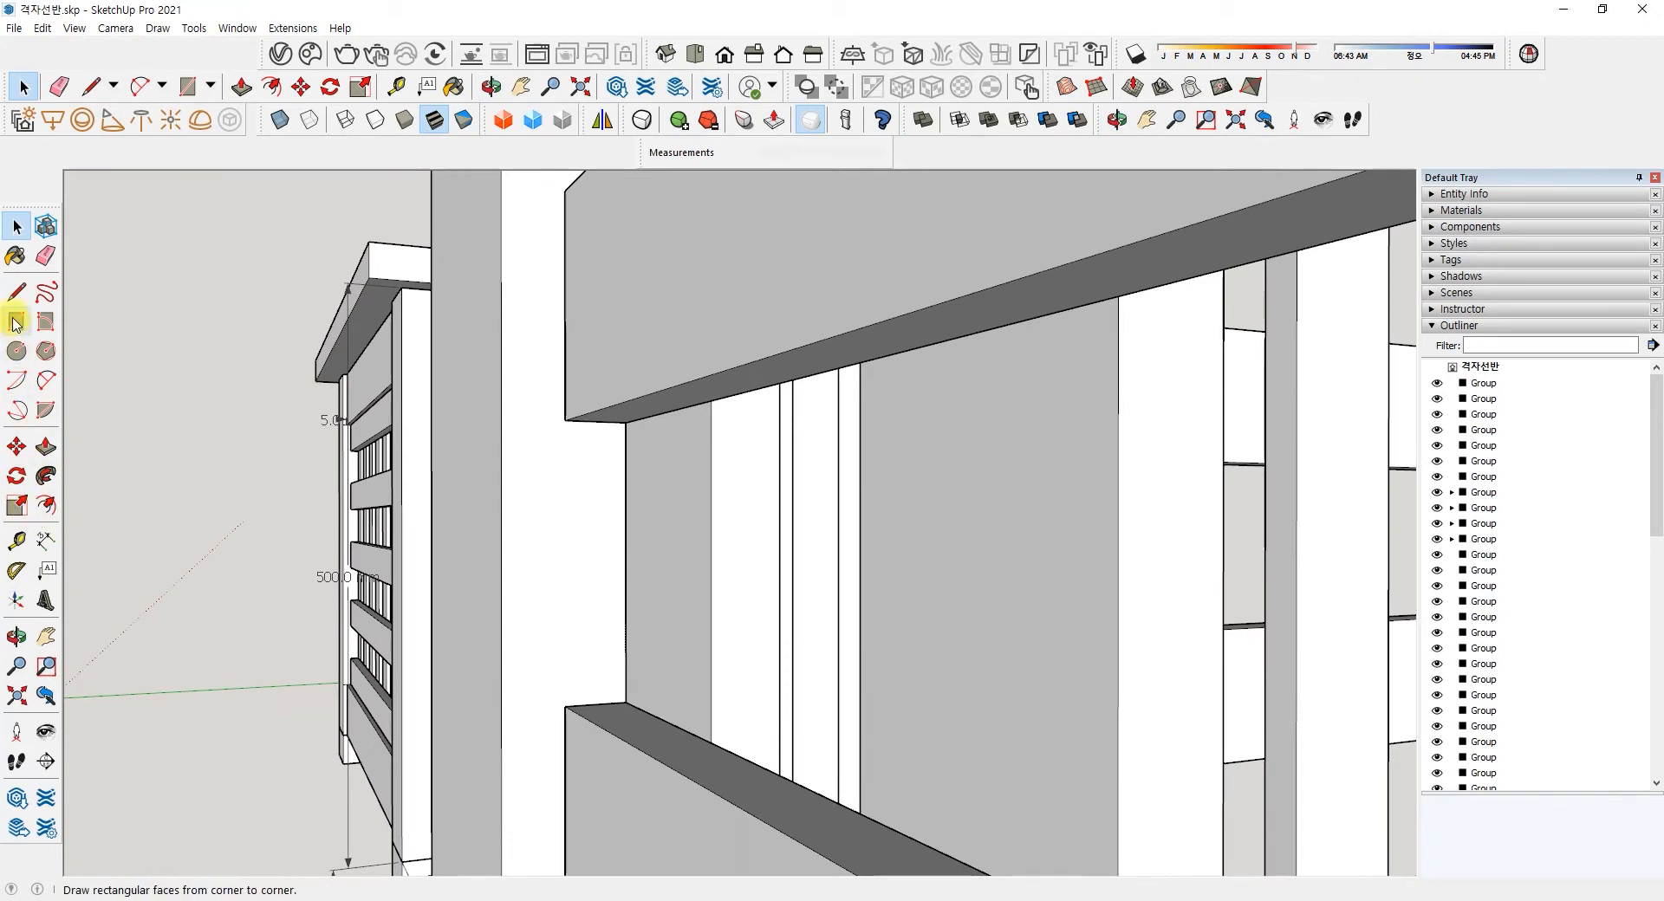
{"action": "left_click", "coordinate": [46, 542]}
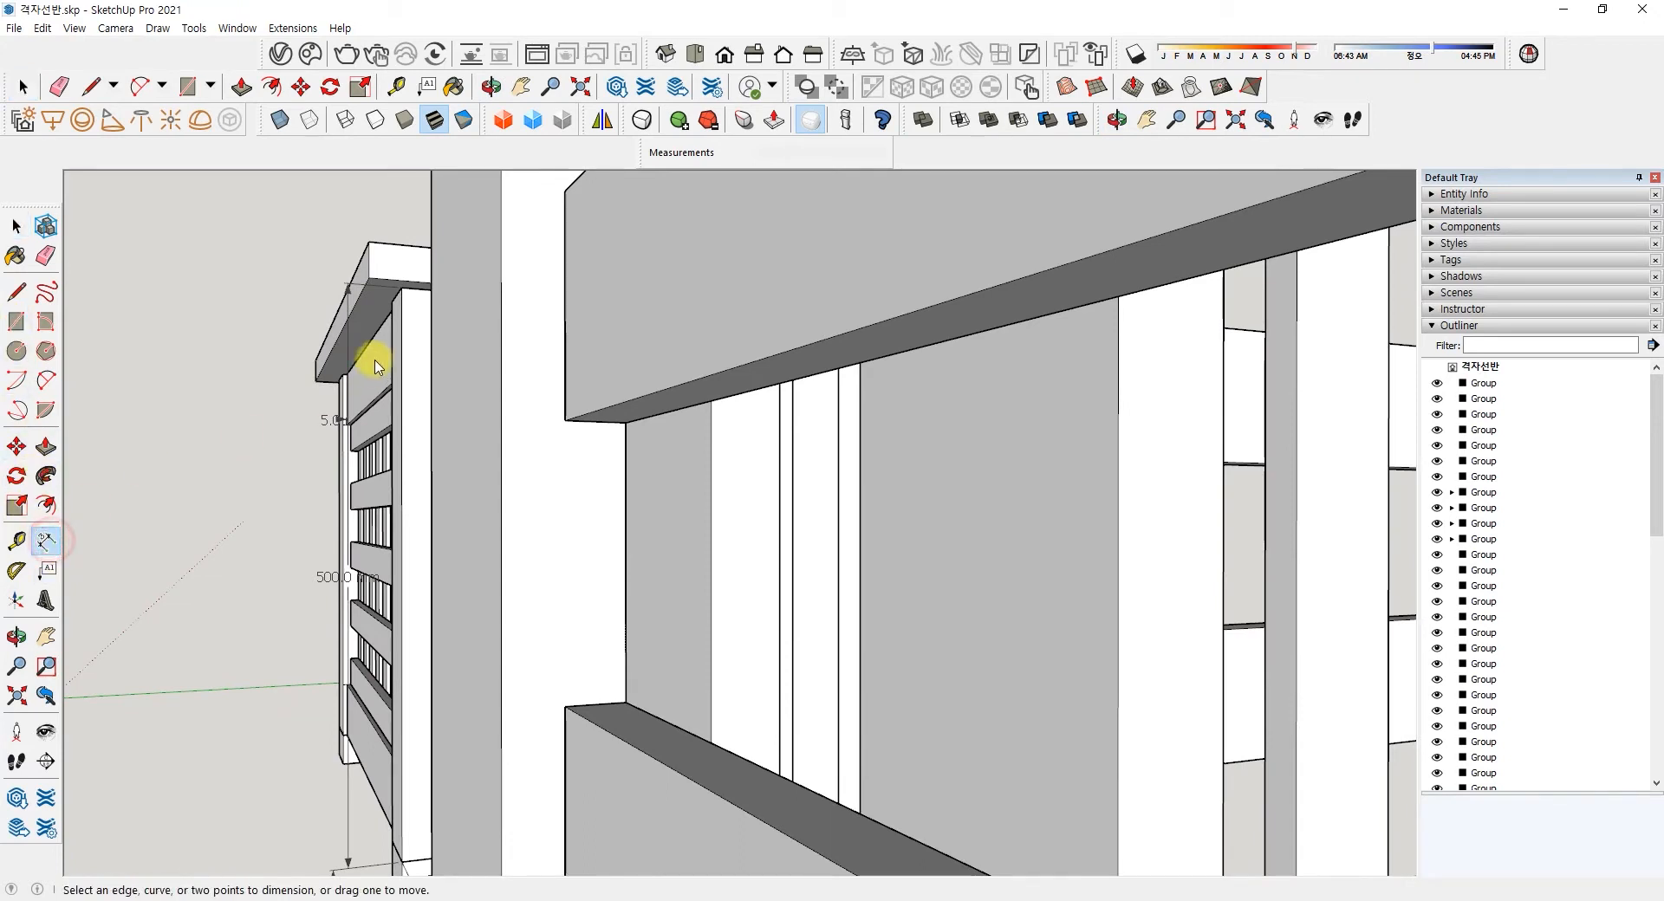
{"action": "left_click", "coordinate": [404, 289]}
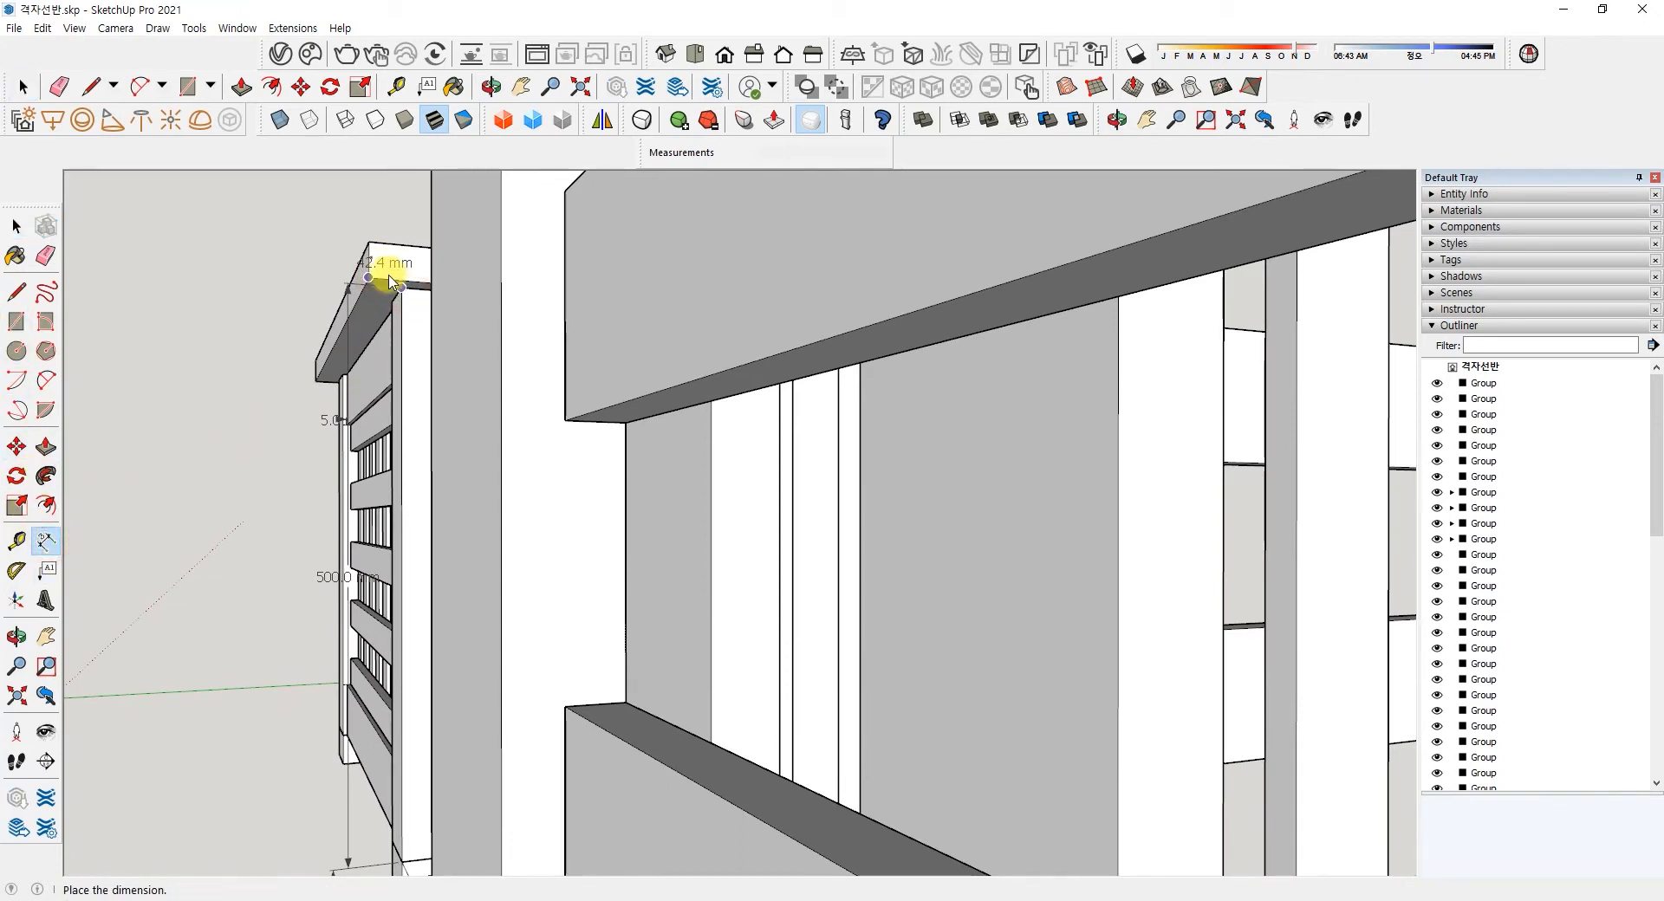
{"action": "scroll", "coordinate": [388, 315], "scroll_direction": "down", "scroll_amount": 4}
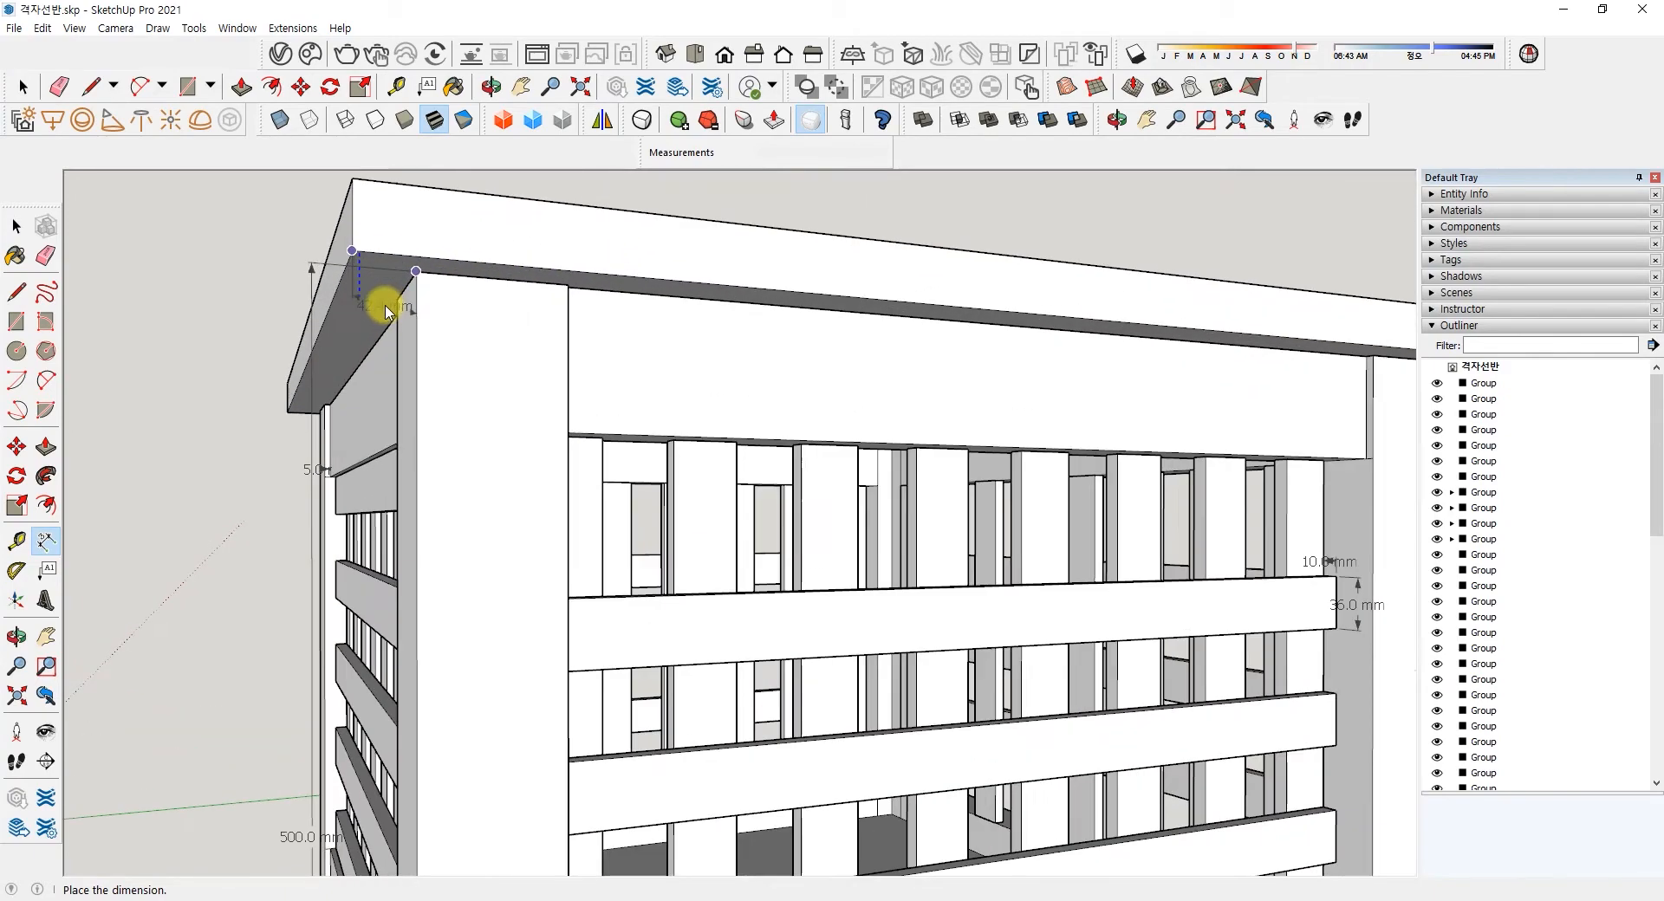
{"action": "middle_click_drag", "start_coordinate": [379, 293], "coordinate": [677, 249]}
{"action": "middle_click_drag", "start_coordinate": [902, 236], "coordinate": [851, 289]}
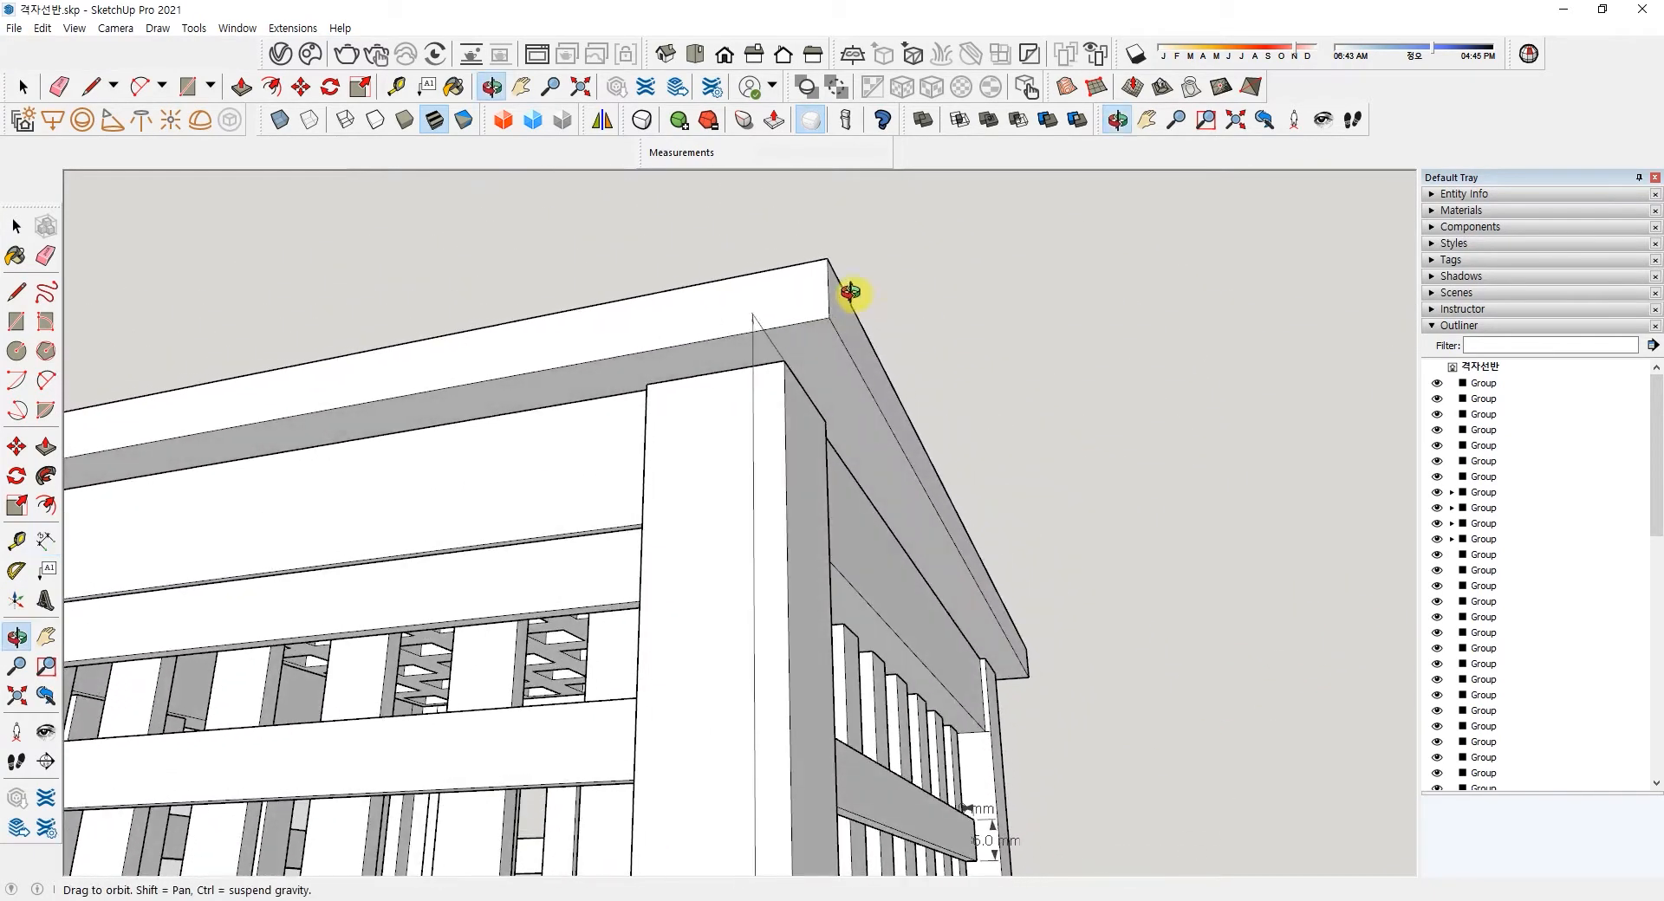
{"action": "left_click", "coordinate": [845, 357]}
- Dimension one side of the corner grid hole in the finished box's lid
{"action": "middle_click_drag", "start_coordinate": [847, 390], "coordinate": [757, 743]}
{"action": "left_click", "coordinate": [672, 686]}
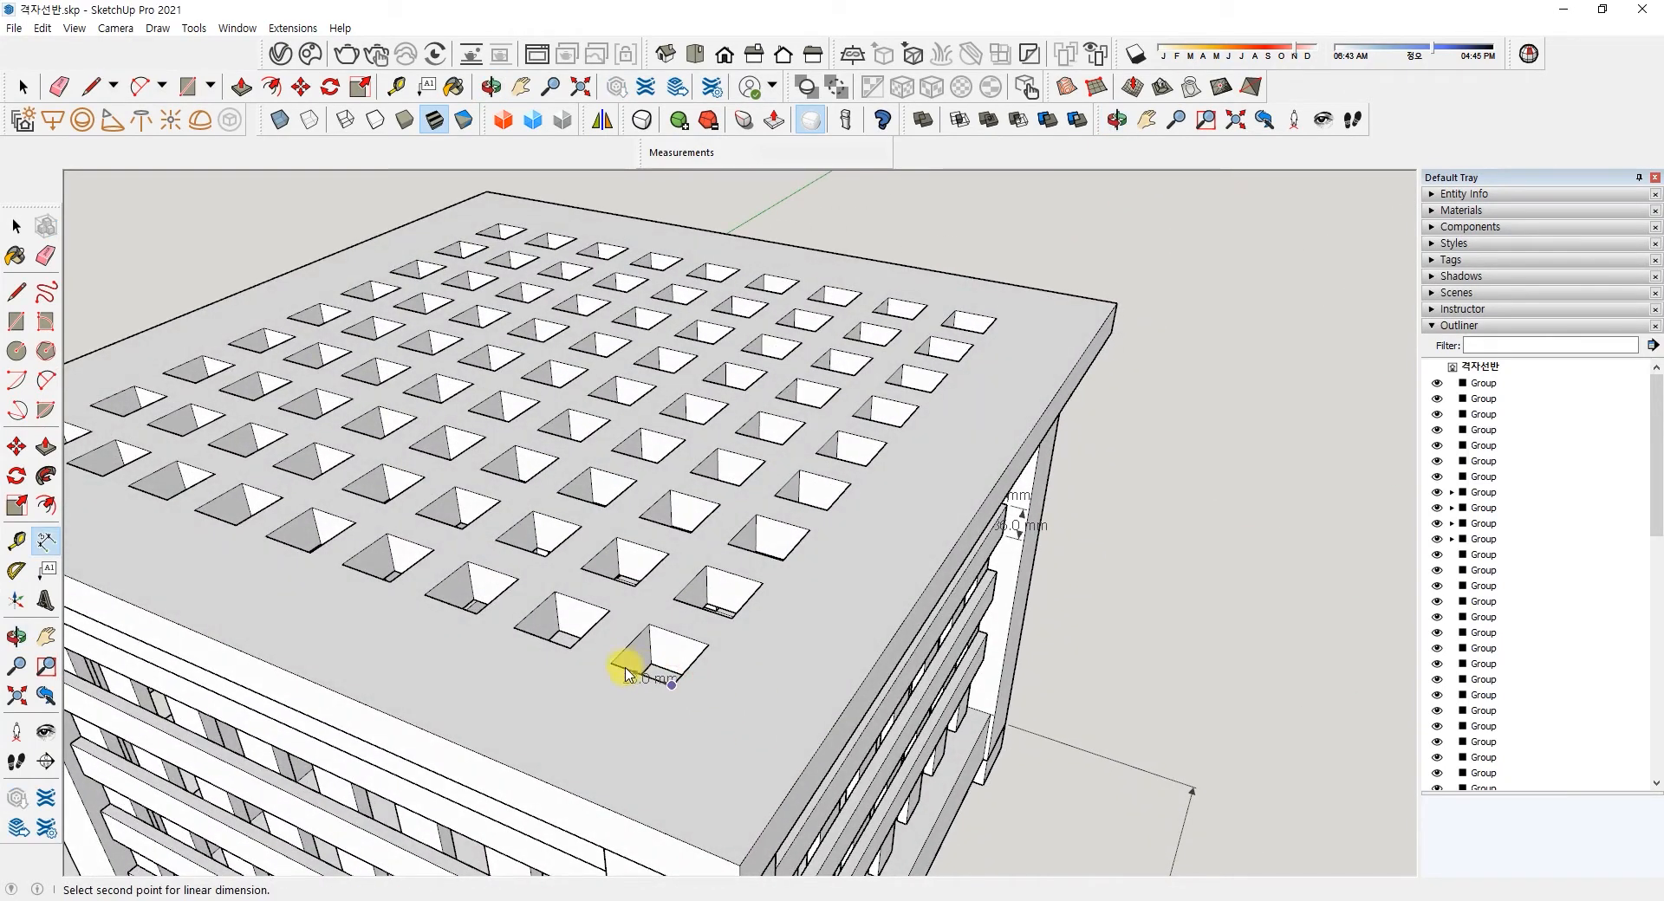
{"action": "left_click", "coordinate": [597, 691]}
{"action": "scroll", "coordinate": [613, 727], "scroll_direction": "down", "scroll_amount": 4}
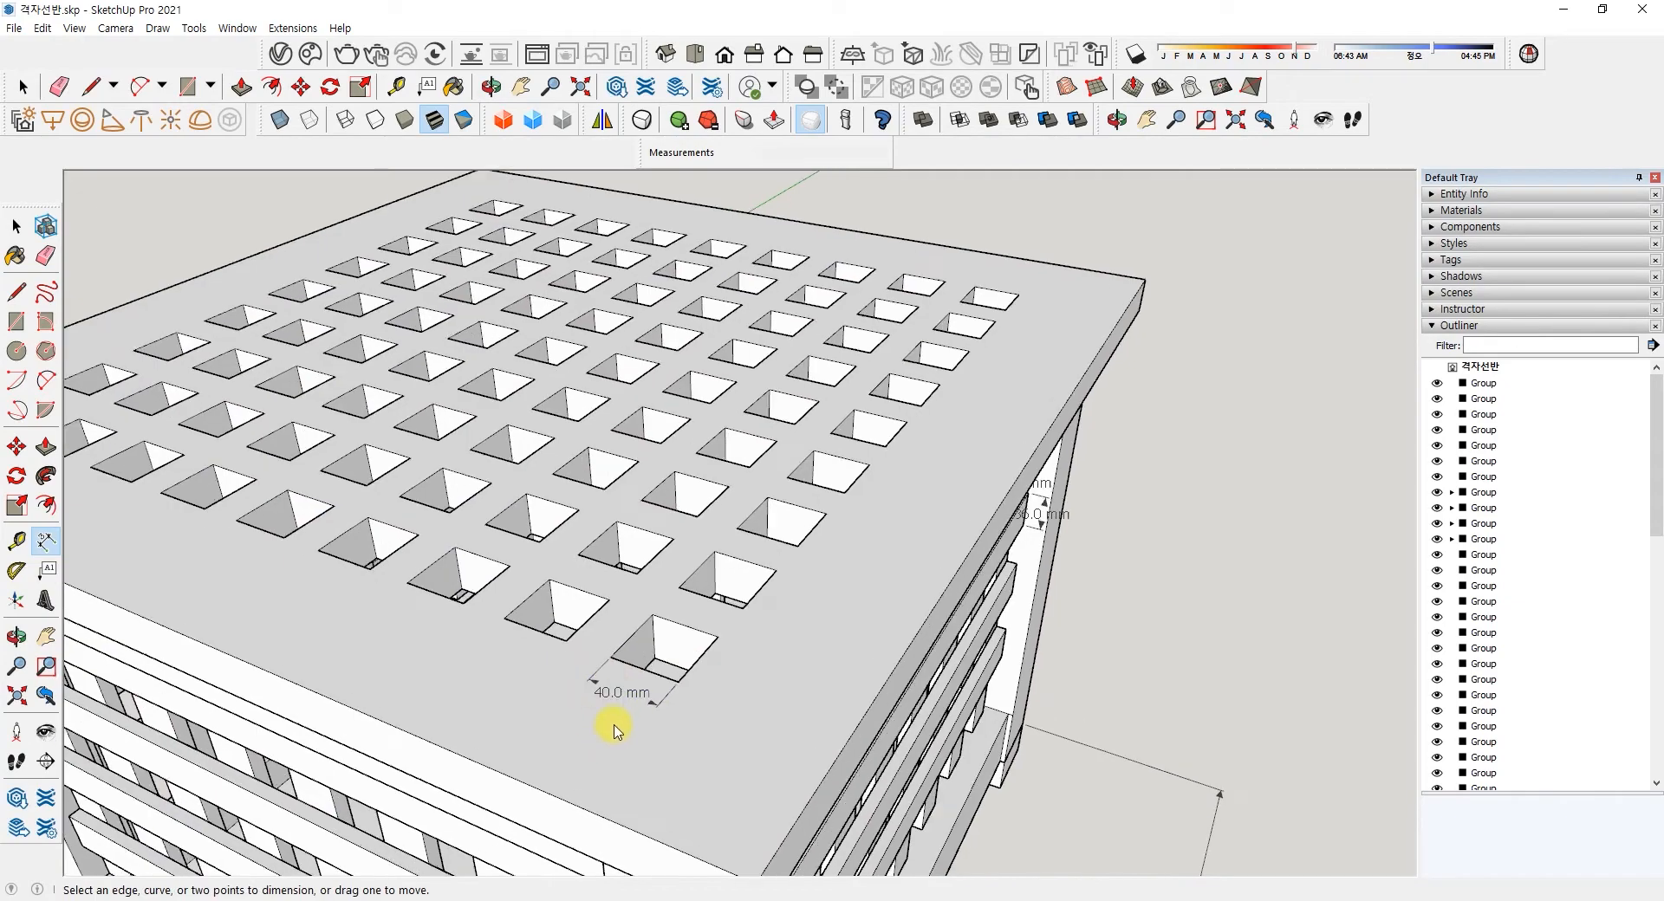
{"action": "scroll", "coordinate": [615, 693], "scroll_direction": "down", "scroll_amount": 1}
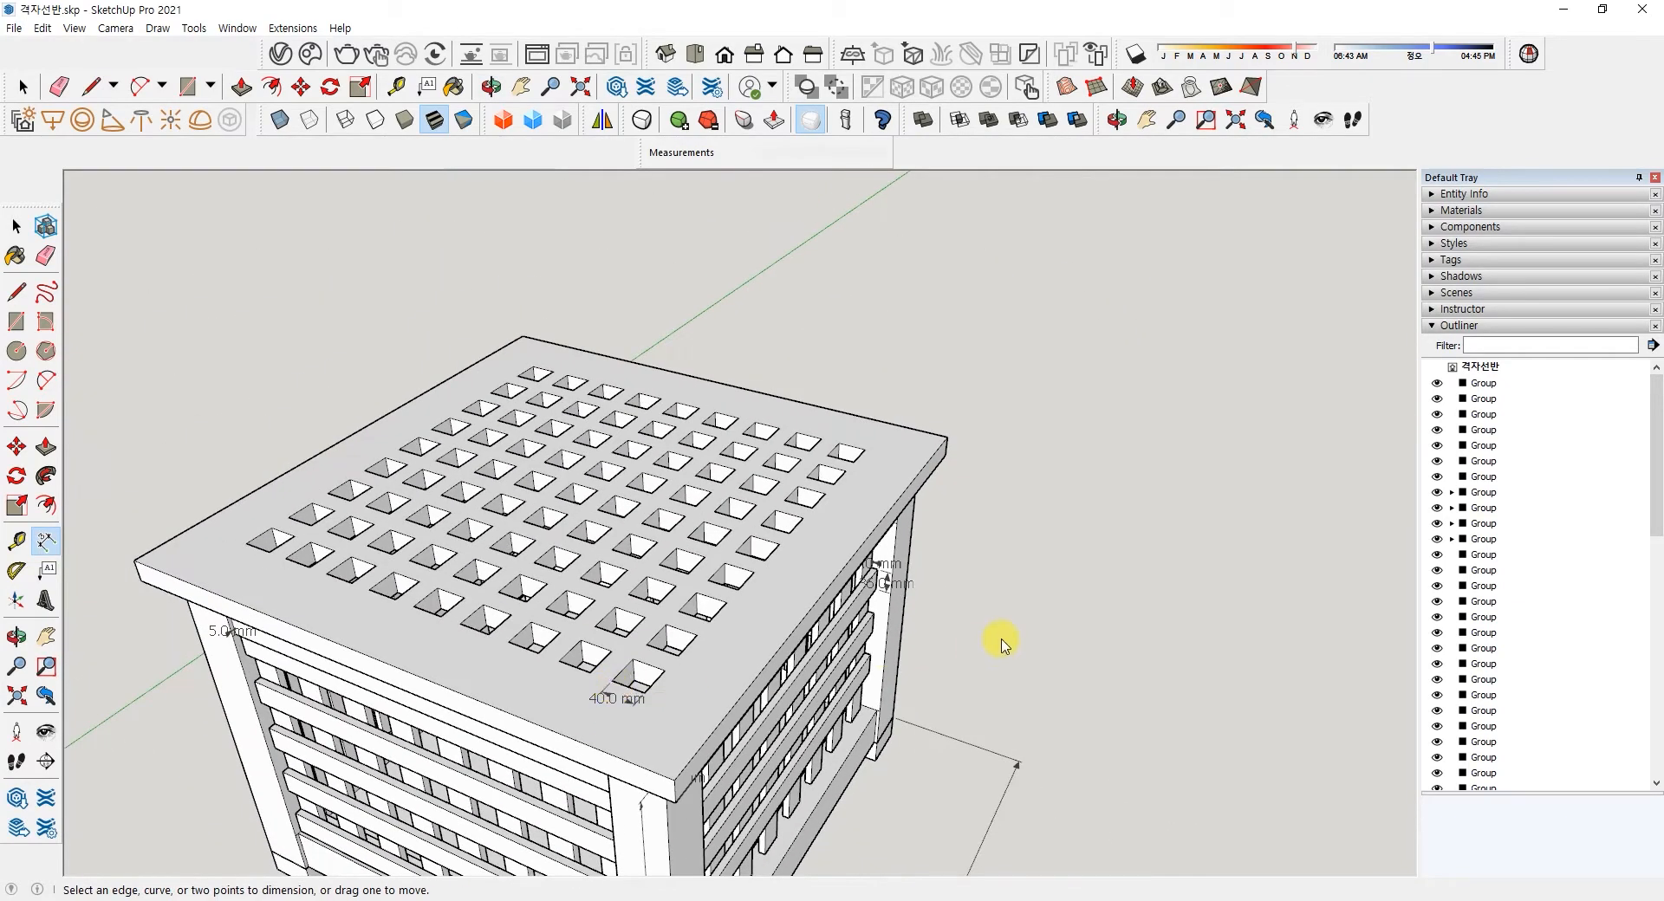
- Draw a rectangle between opposite outer corners across the top of the open box and make it a group
{"action": "scroll", "coordinate": [1035, 596], "scroll_direction": "down", "scroll_amount": 7}
{"action": "middle_click_drag", "start_coordinate": [1135, 702], "coordinate": [741, 585], "text": "shift"}
{"action": "key", "text": "space"}
{"action": "left_click", "coordinate": [16, 322]}
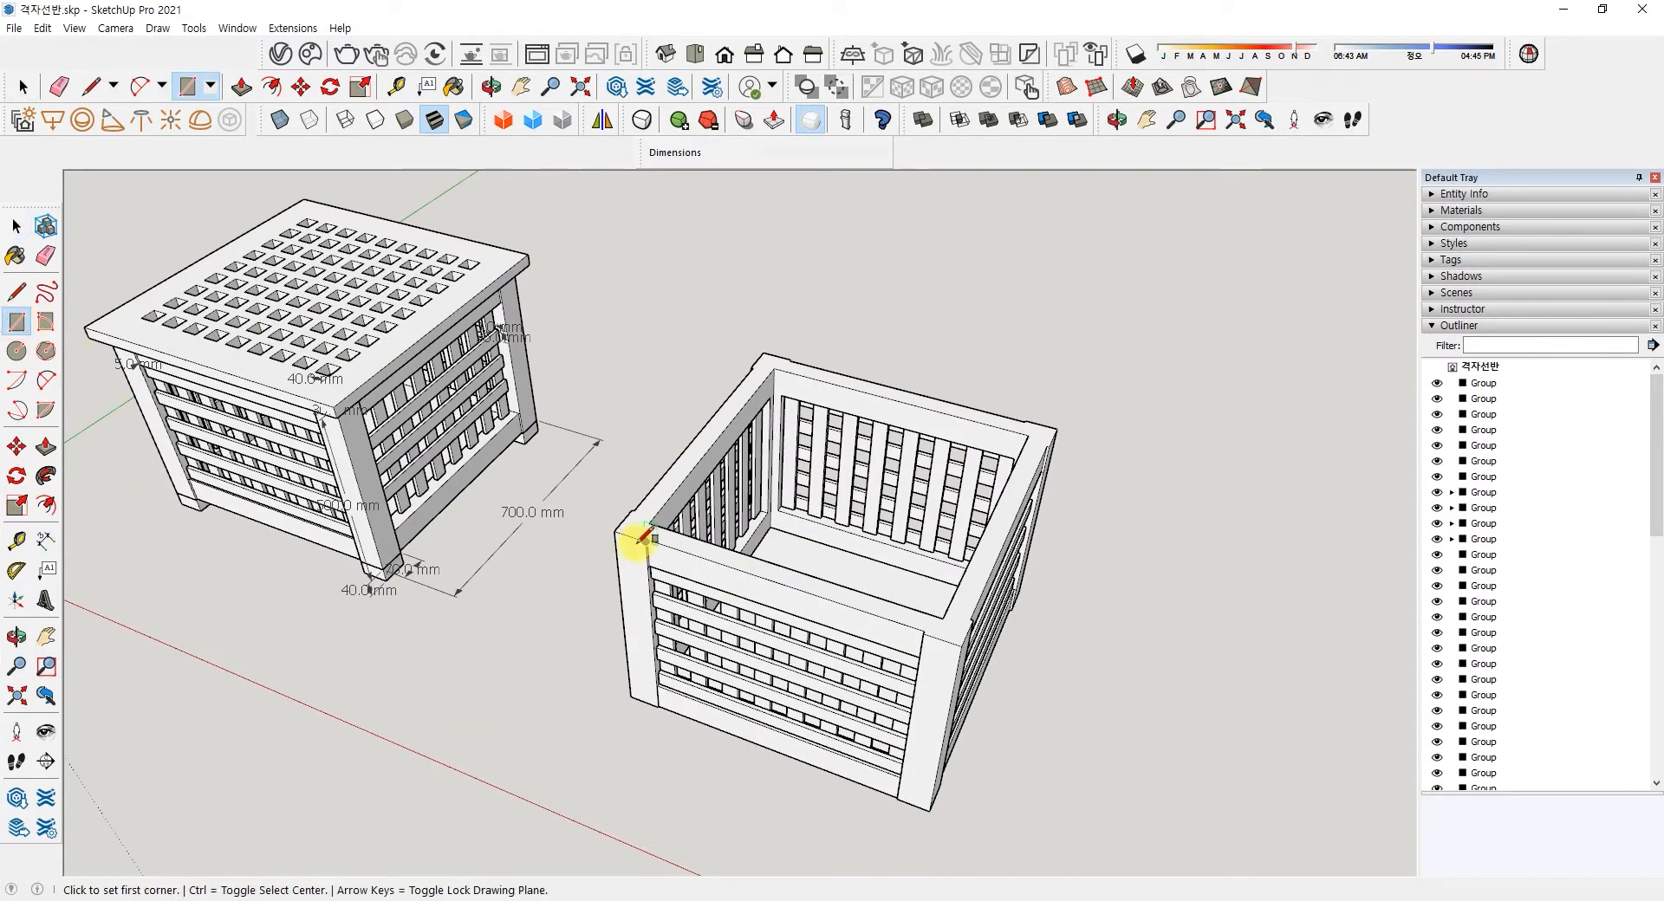
{"action": "left_click", "coordinate": [615, 529]}
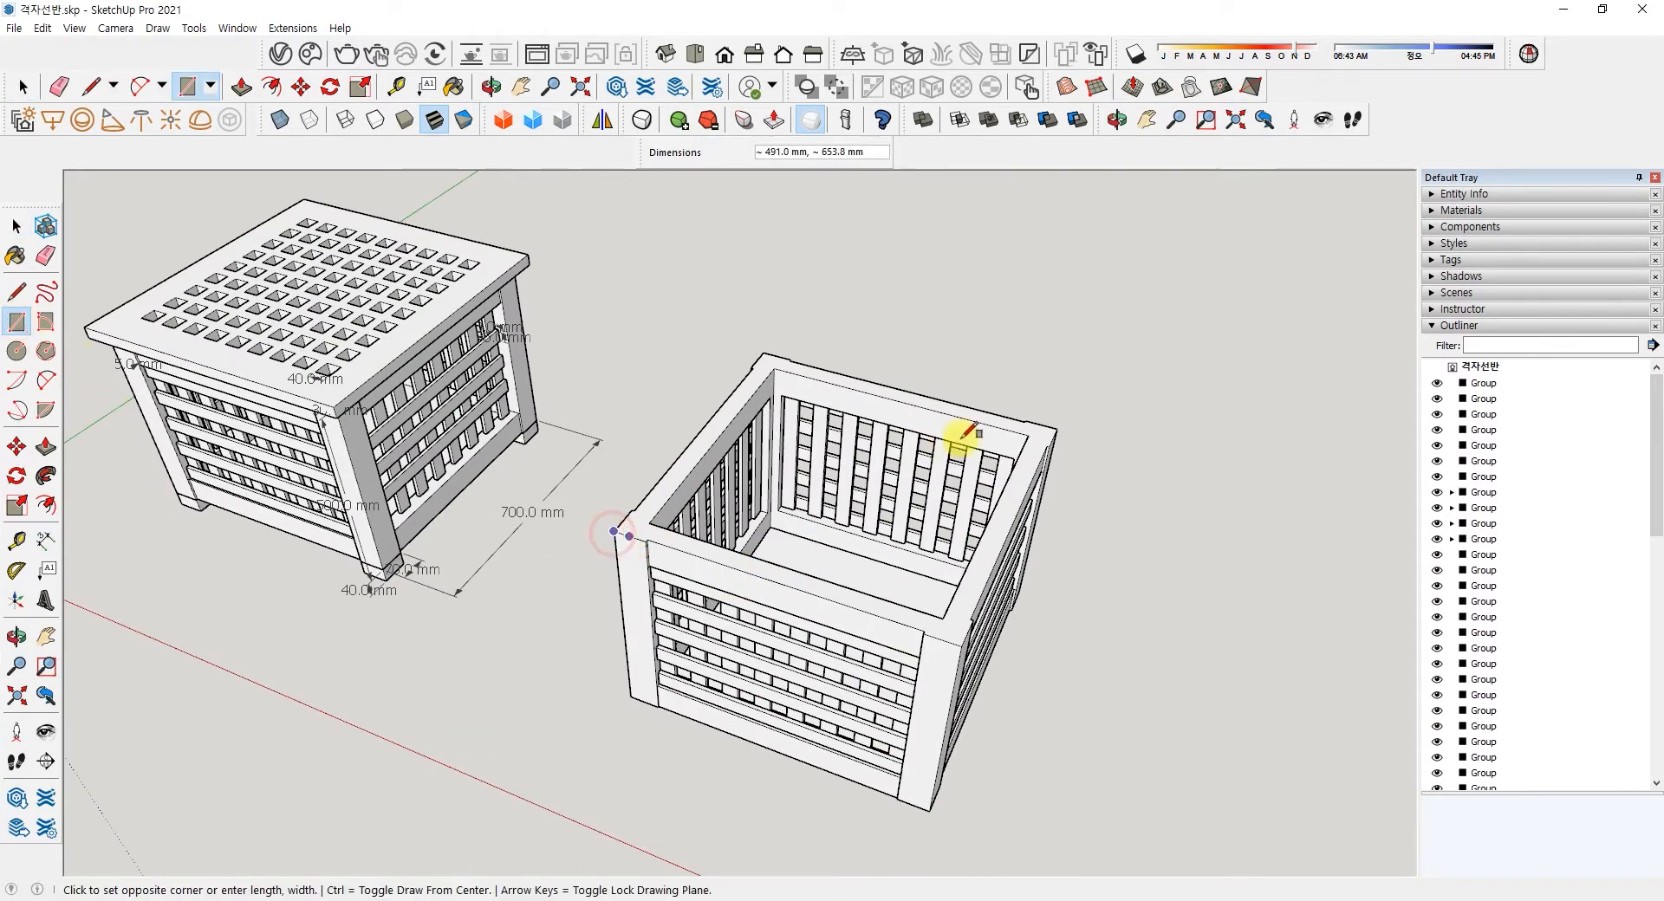
{"action": "left_click", "coordinate": [1044, 433]}
{"action": "key", "text": "space"}
{"action": "double_click", "coordinate": [822, 484]}
{"action": "right_click", "coordinate": [823, 483]}
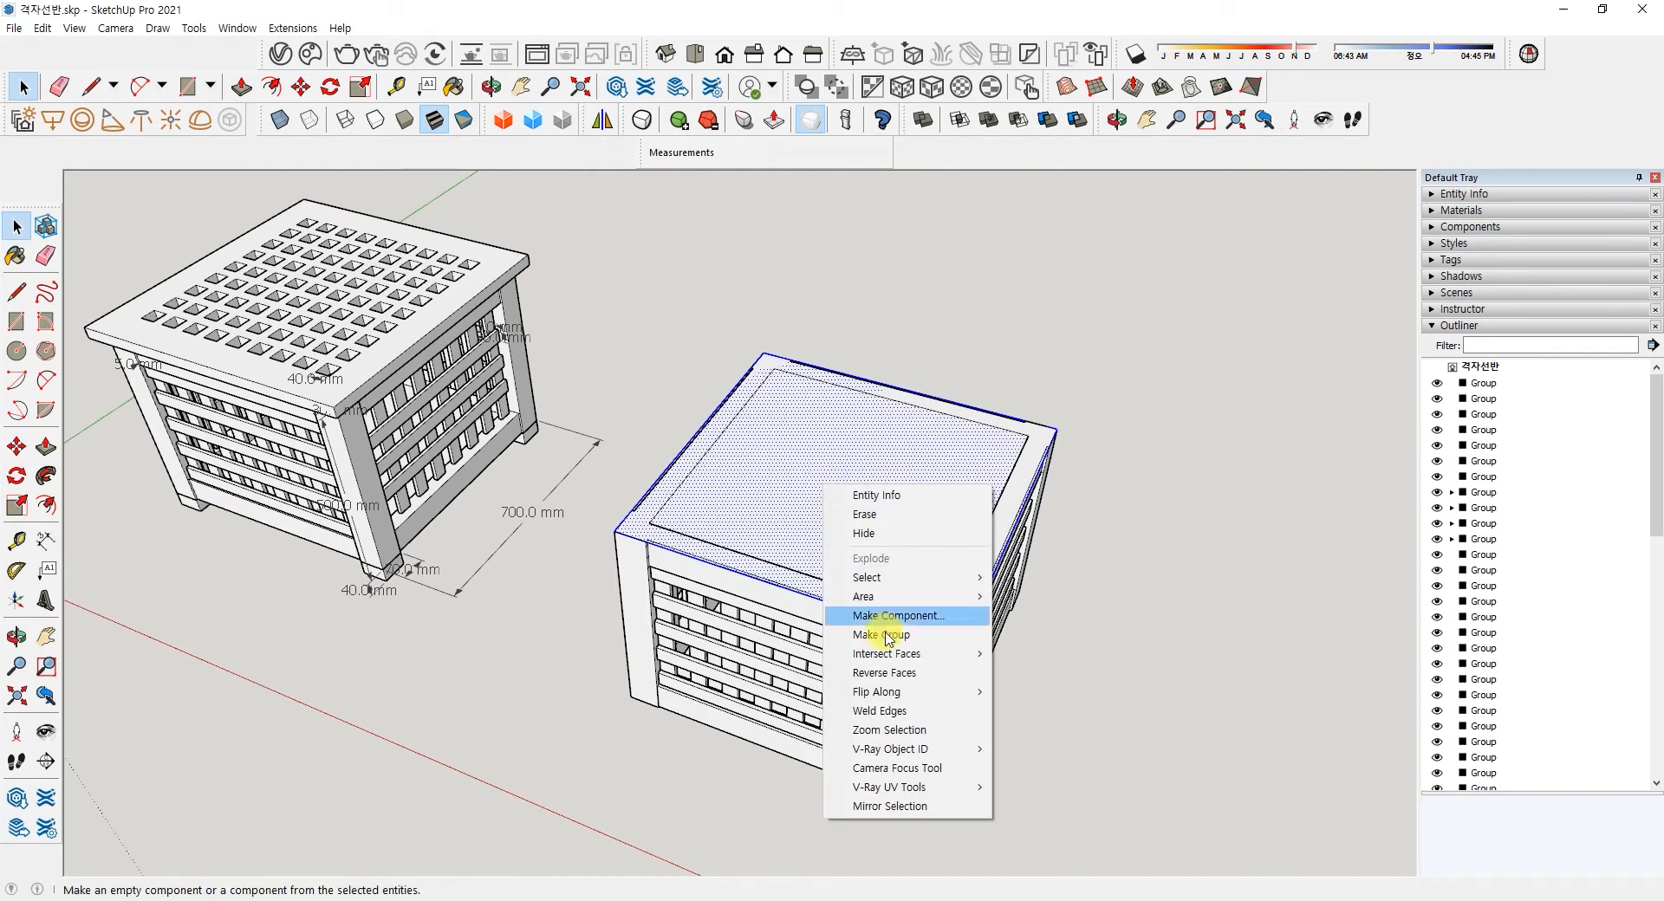
{"action": "left_click", "coordinate": [914, 646]}
- Inside the new group, pull the rectangle up 20 mm to form a lid
{"action": "double_click", "coordinate": [777, 503]}
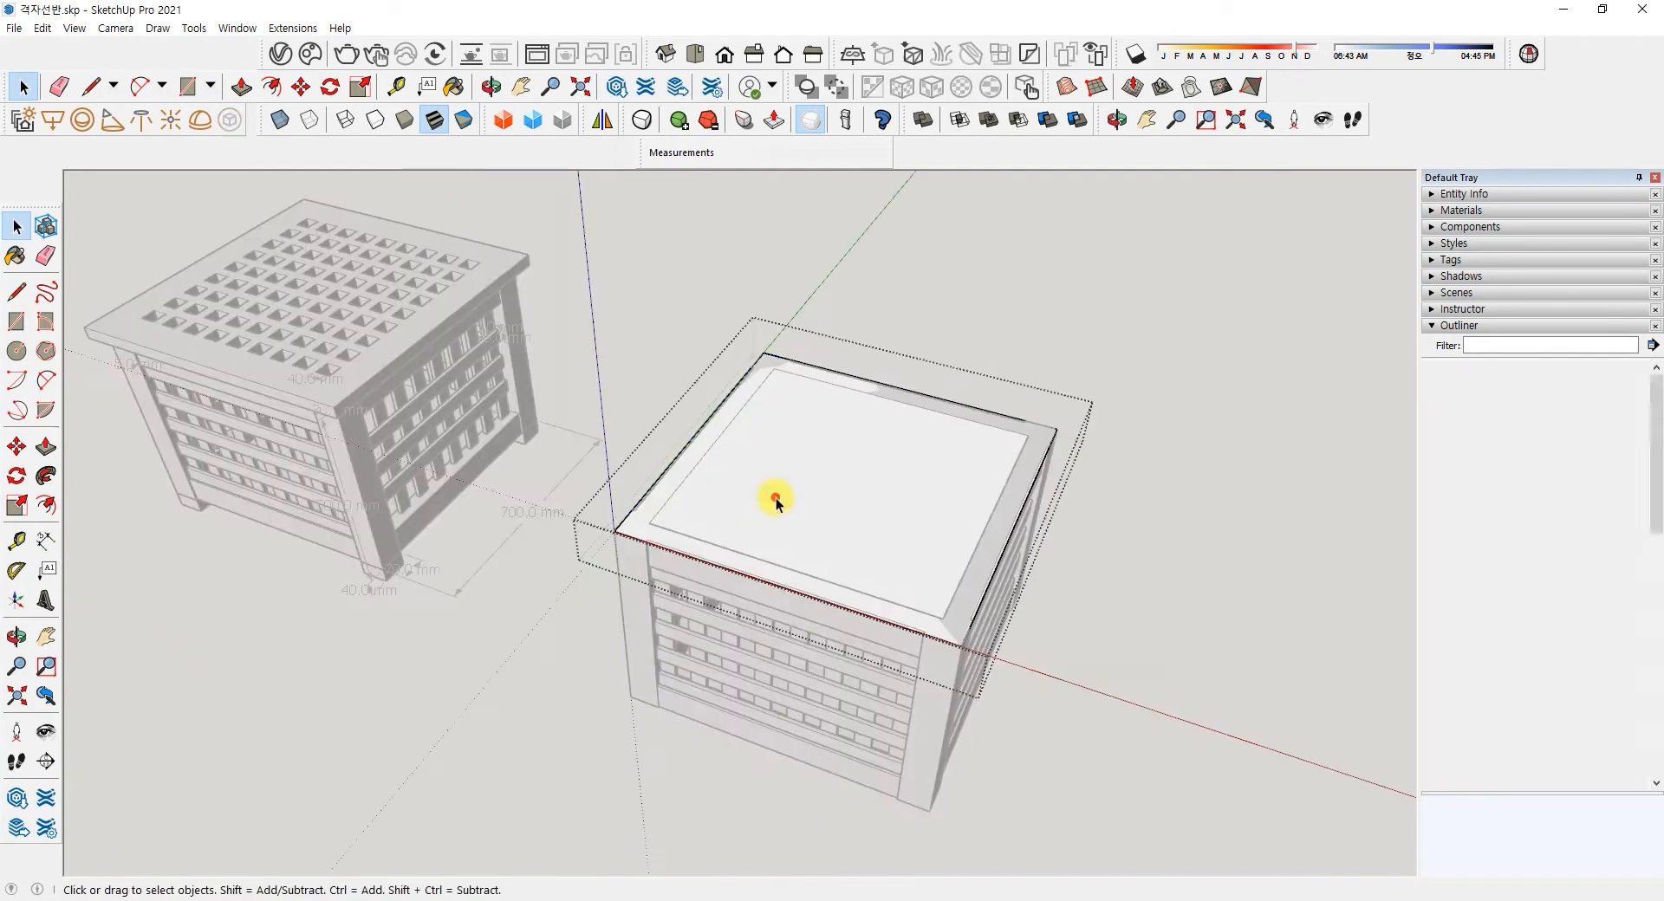
{"action": "middle_click_drag", "start_coordinate": [356, 394], "coordinate": [490, 326]}
{"action": "scroll", "coordinate": [386, 516], "scroll_direction": "up", "scroll_amount": 3}
{"action": "scroll", "coordinate": [350, 531], "scroll_direction": "down", "scroll_amount": 3}
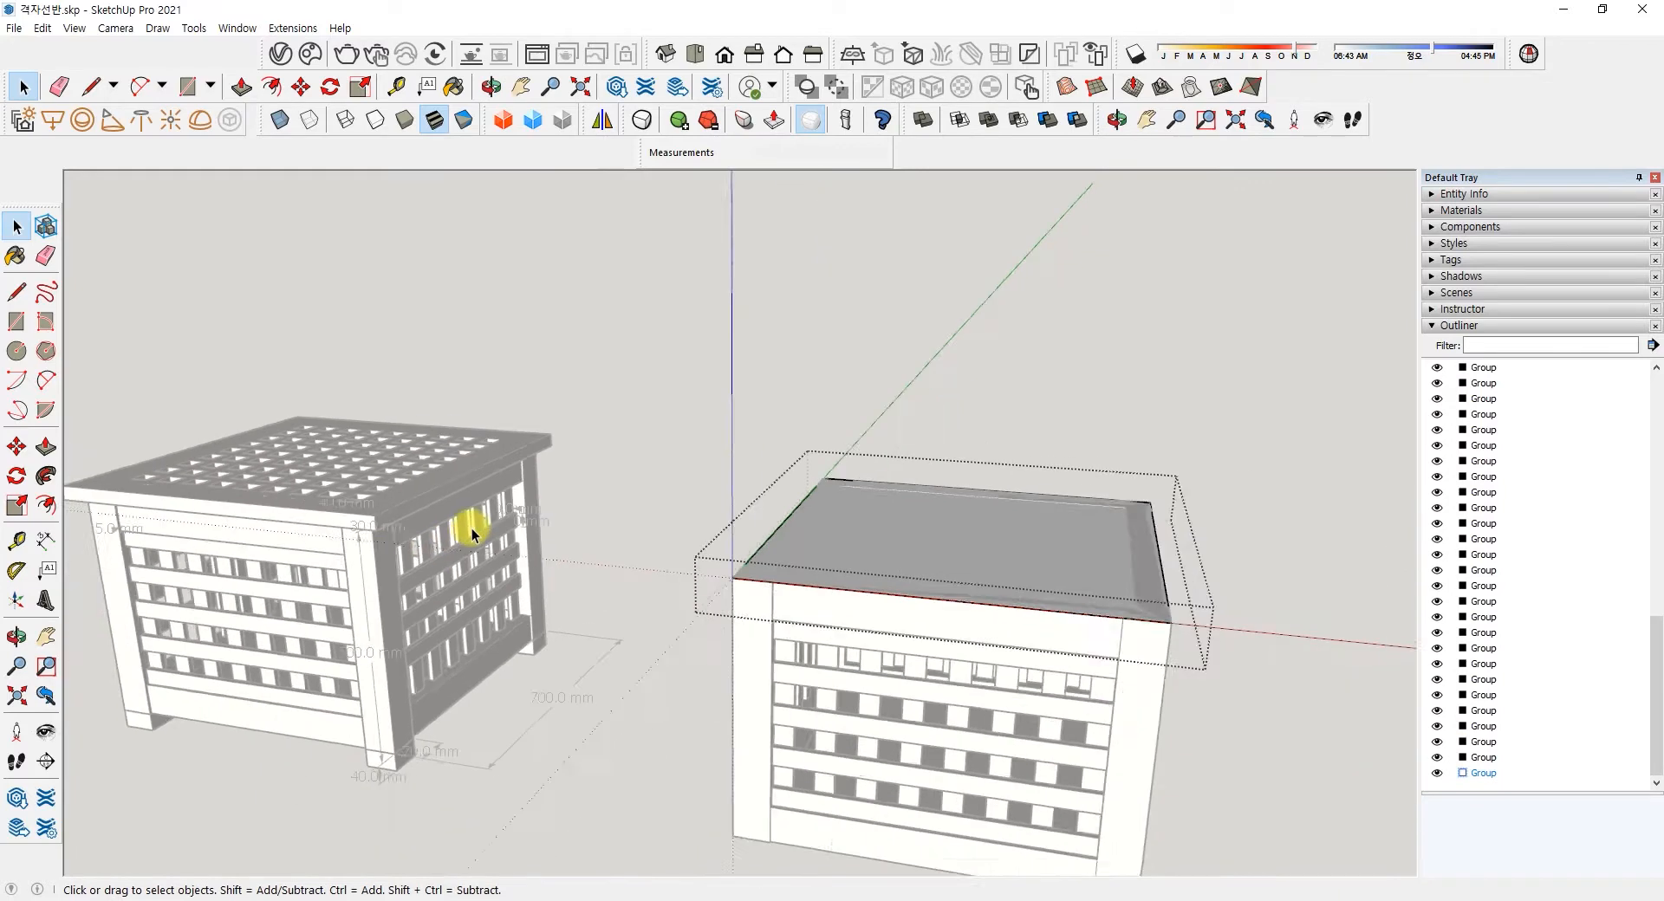
{"action": "left_click", "coordinate": [43, 444]}
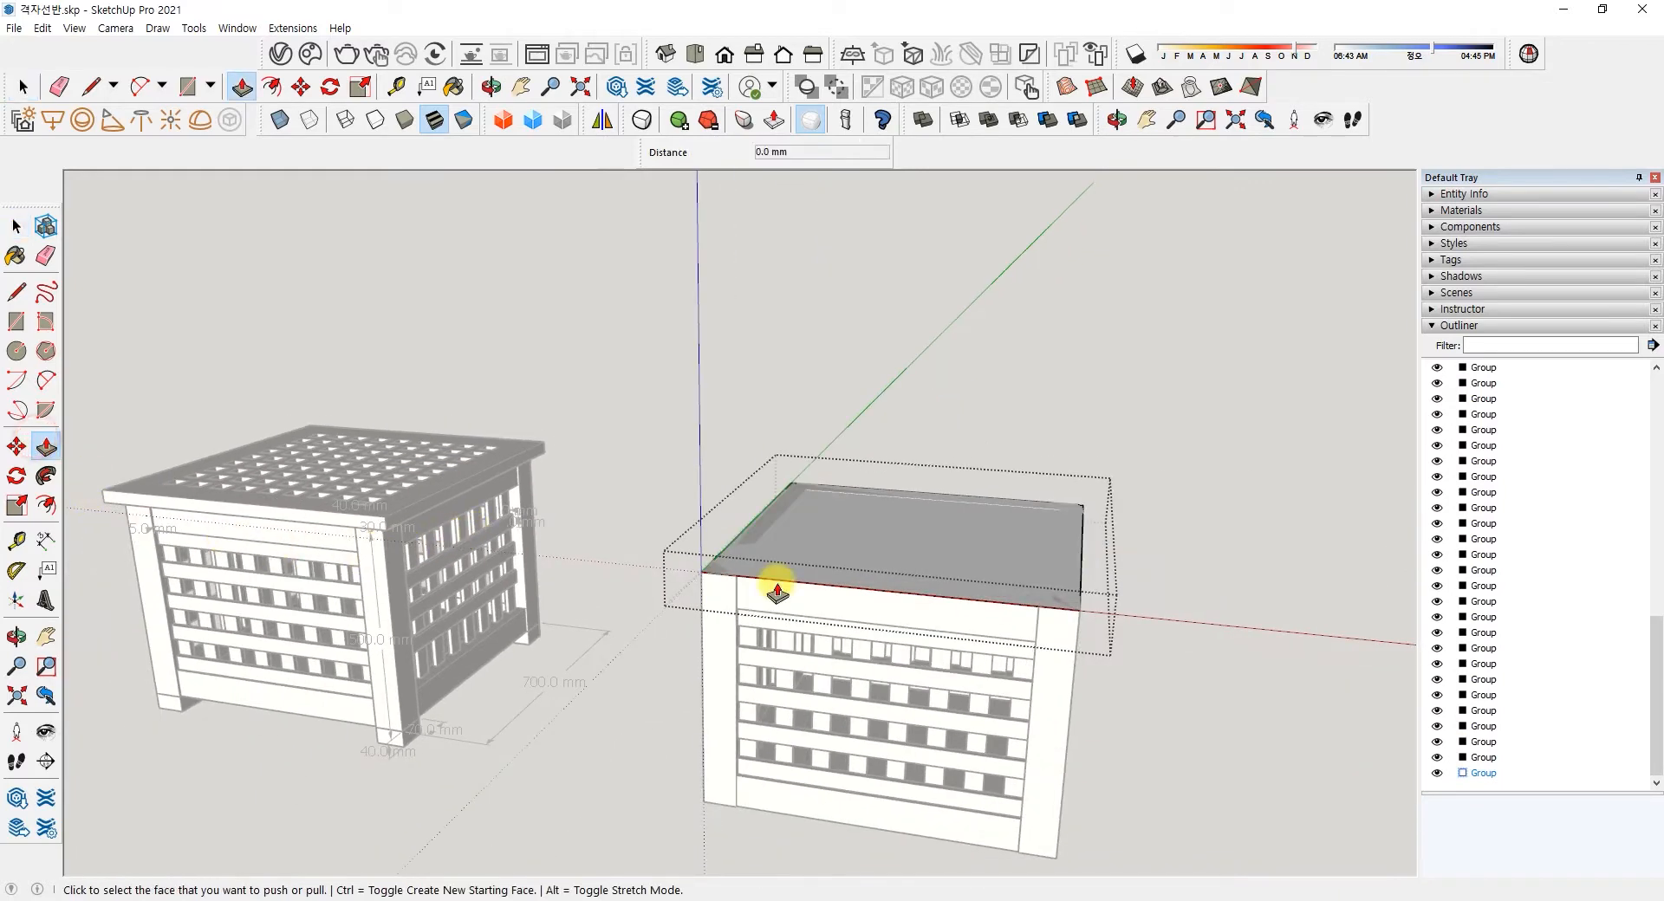
{"action": "left_click", "coordinate": [898, 551]}
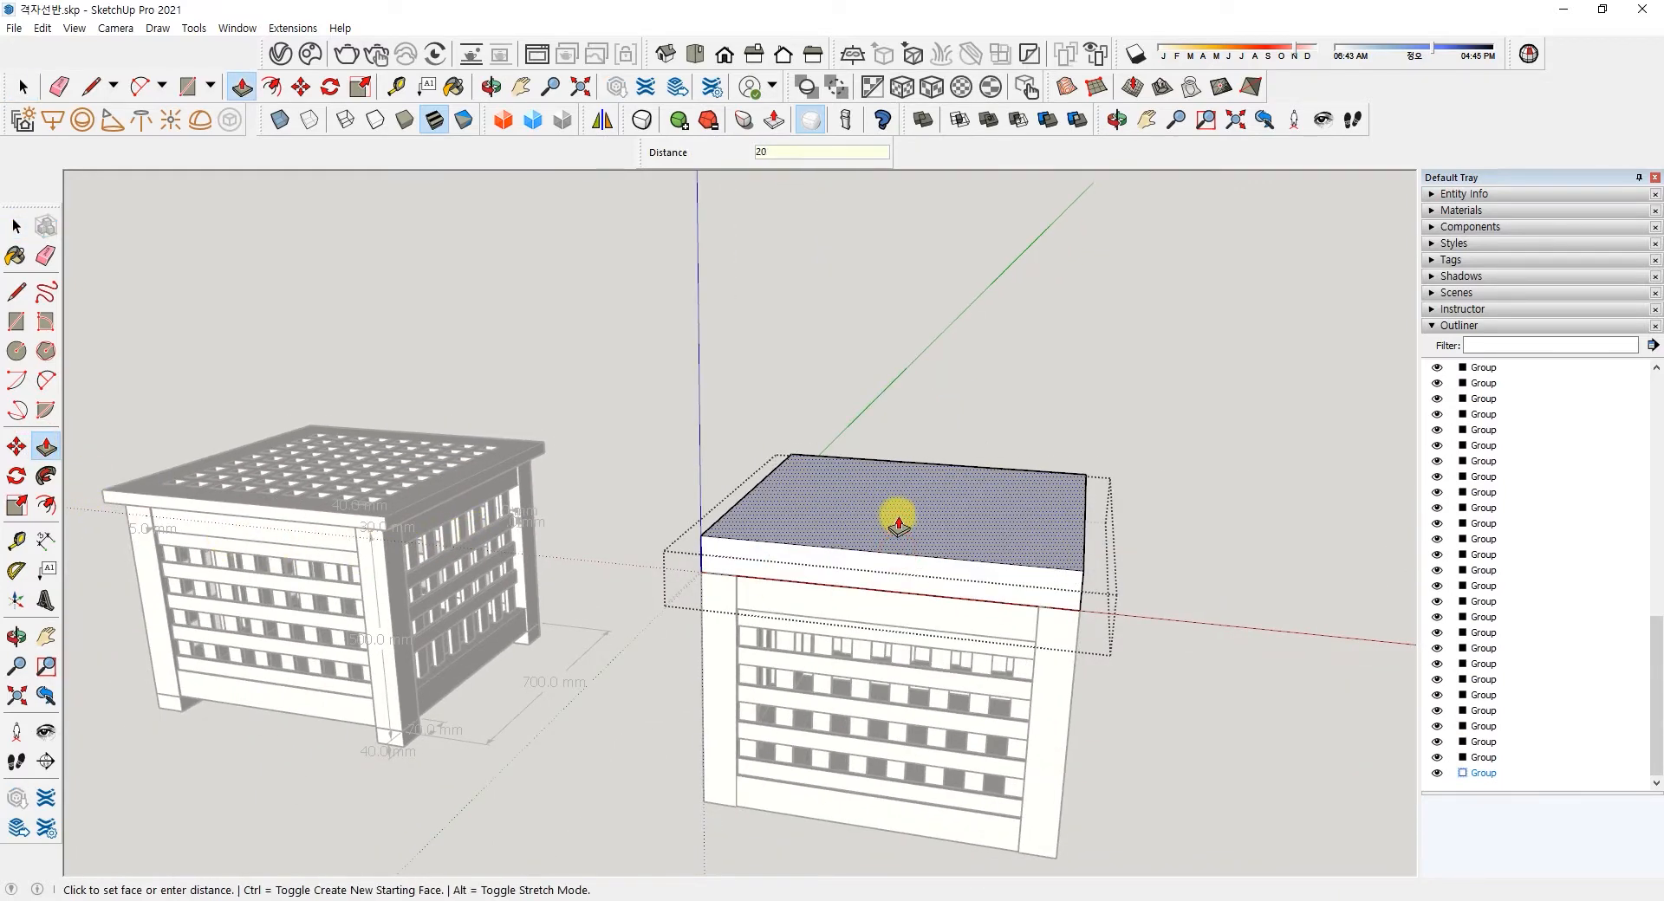
{"action": "key", "text": "Return"}
{"action": "key", "text": "space"}
- Extend one side face of the new plain lid outward by 30 mm
{"action": "middle_click_drag", "start_coordinate": [1107, 661], "coordinate": [892, 645]}
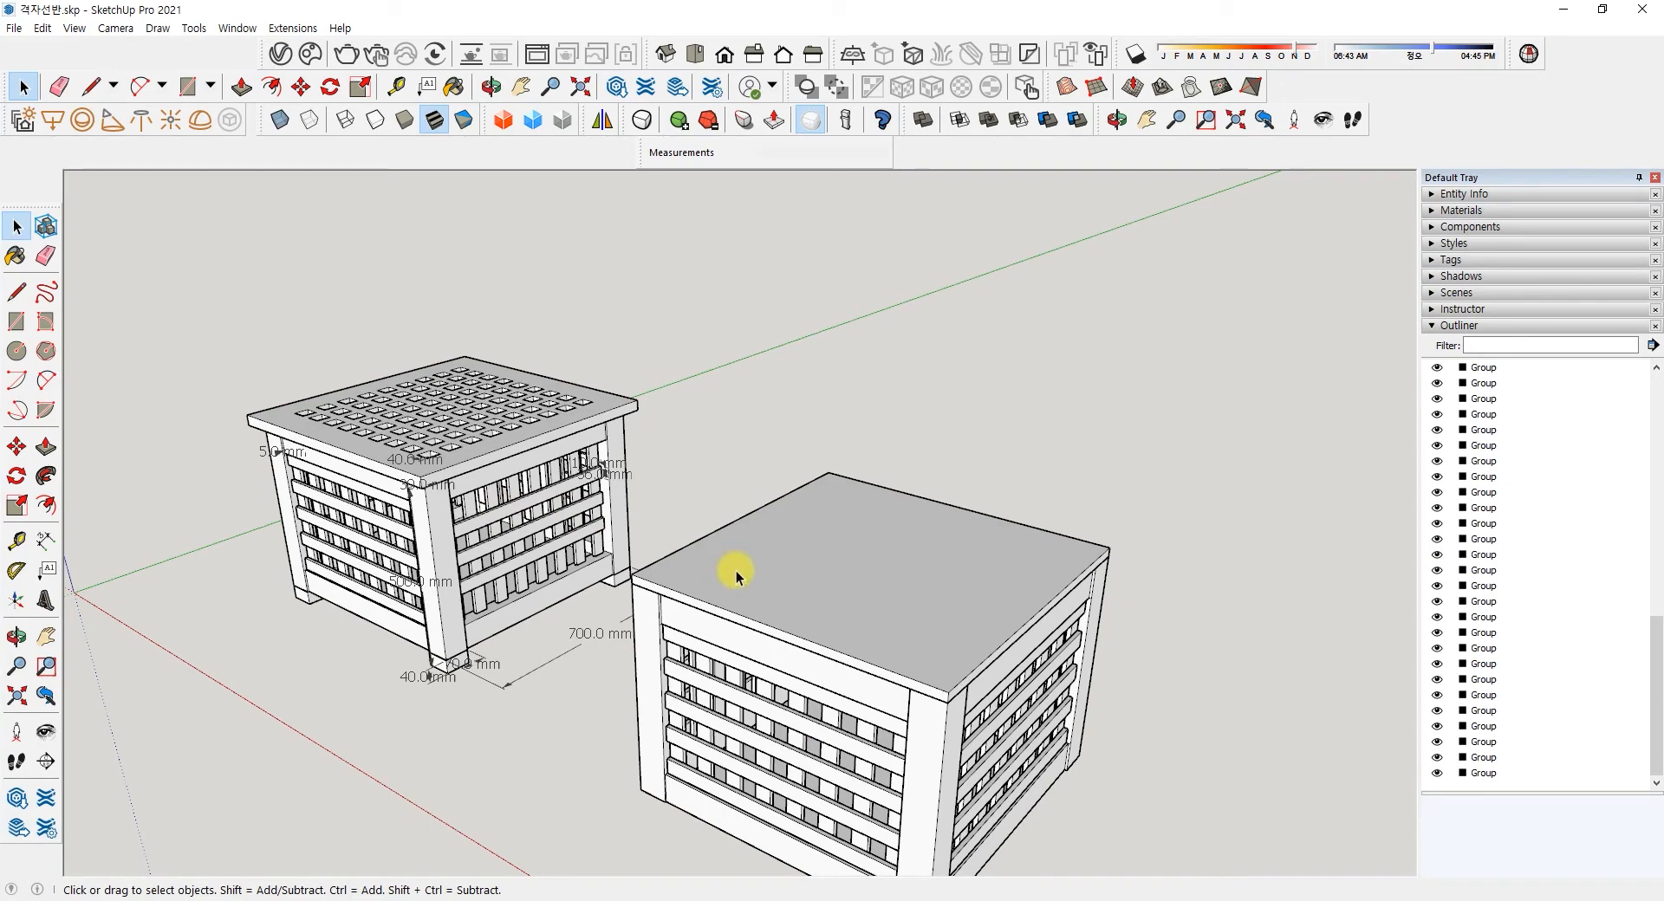
{"action": "middle_click_drag", "start_coordinate": [865, 628], "coordinate": [830, 574]}
{"action": "scroll", "coordinate": [830, 574], "scroll_direction": "up", "scroll_amount": 2}
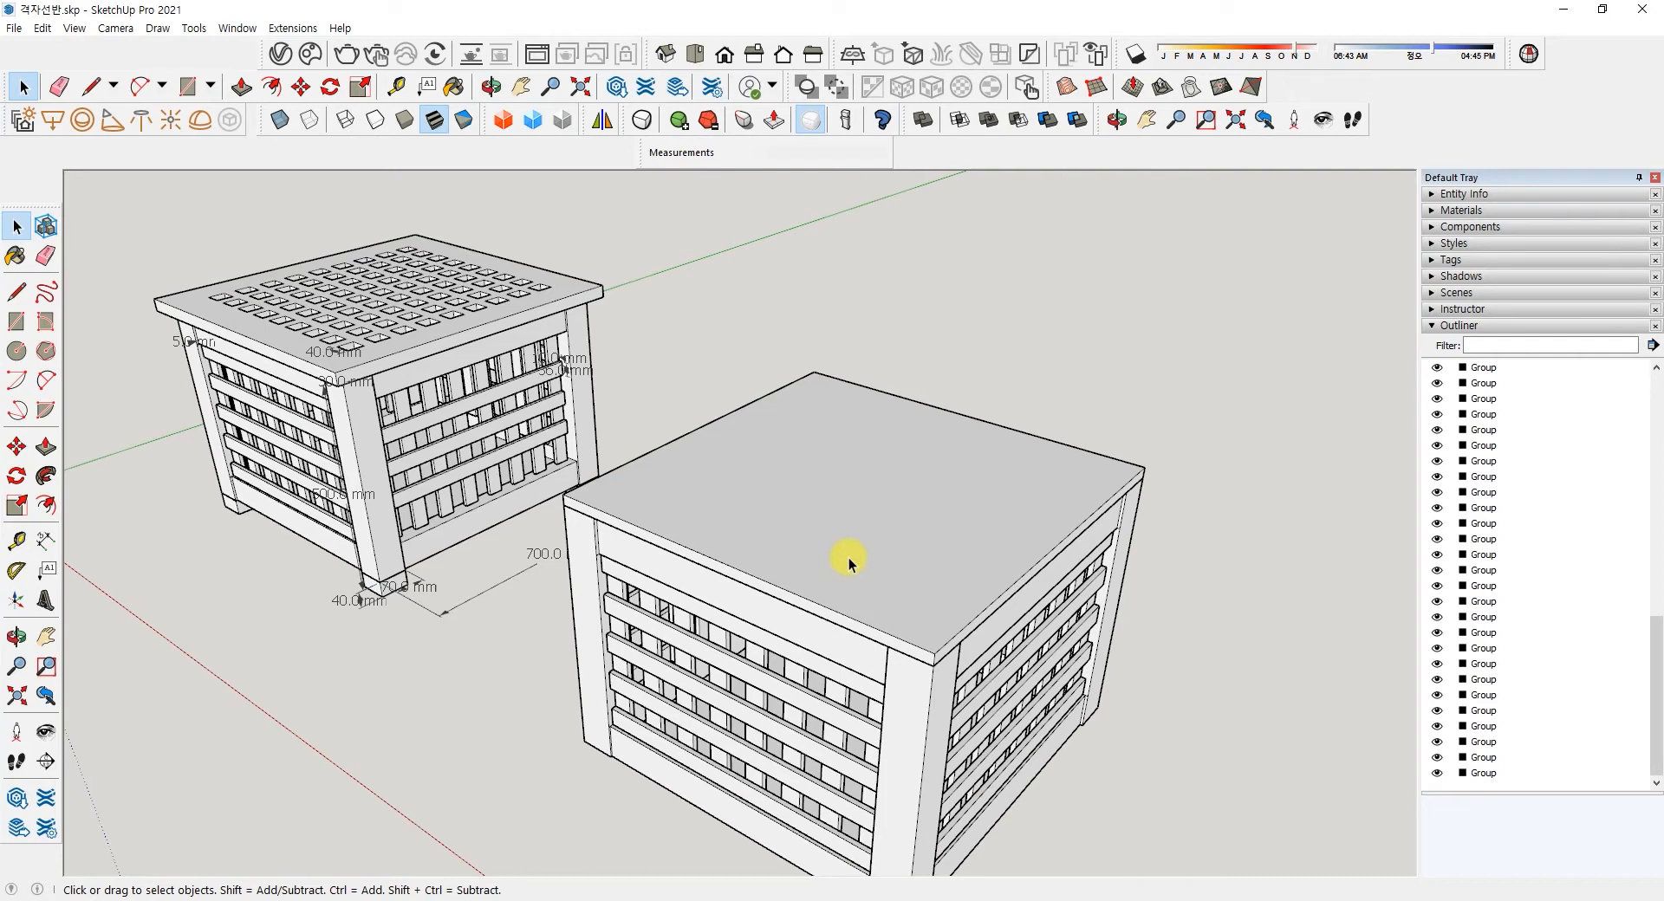
{"action": "double_click", "coordinate": [850, 559]}
{"action": "left_click", "coordinate": [59, 449]}
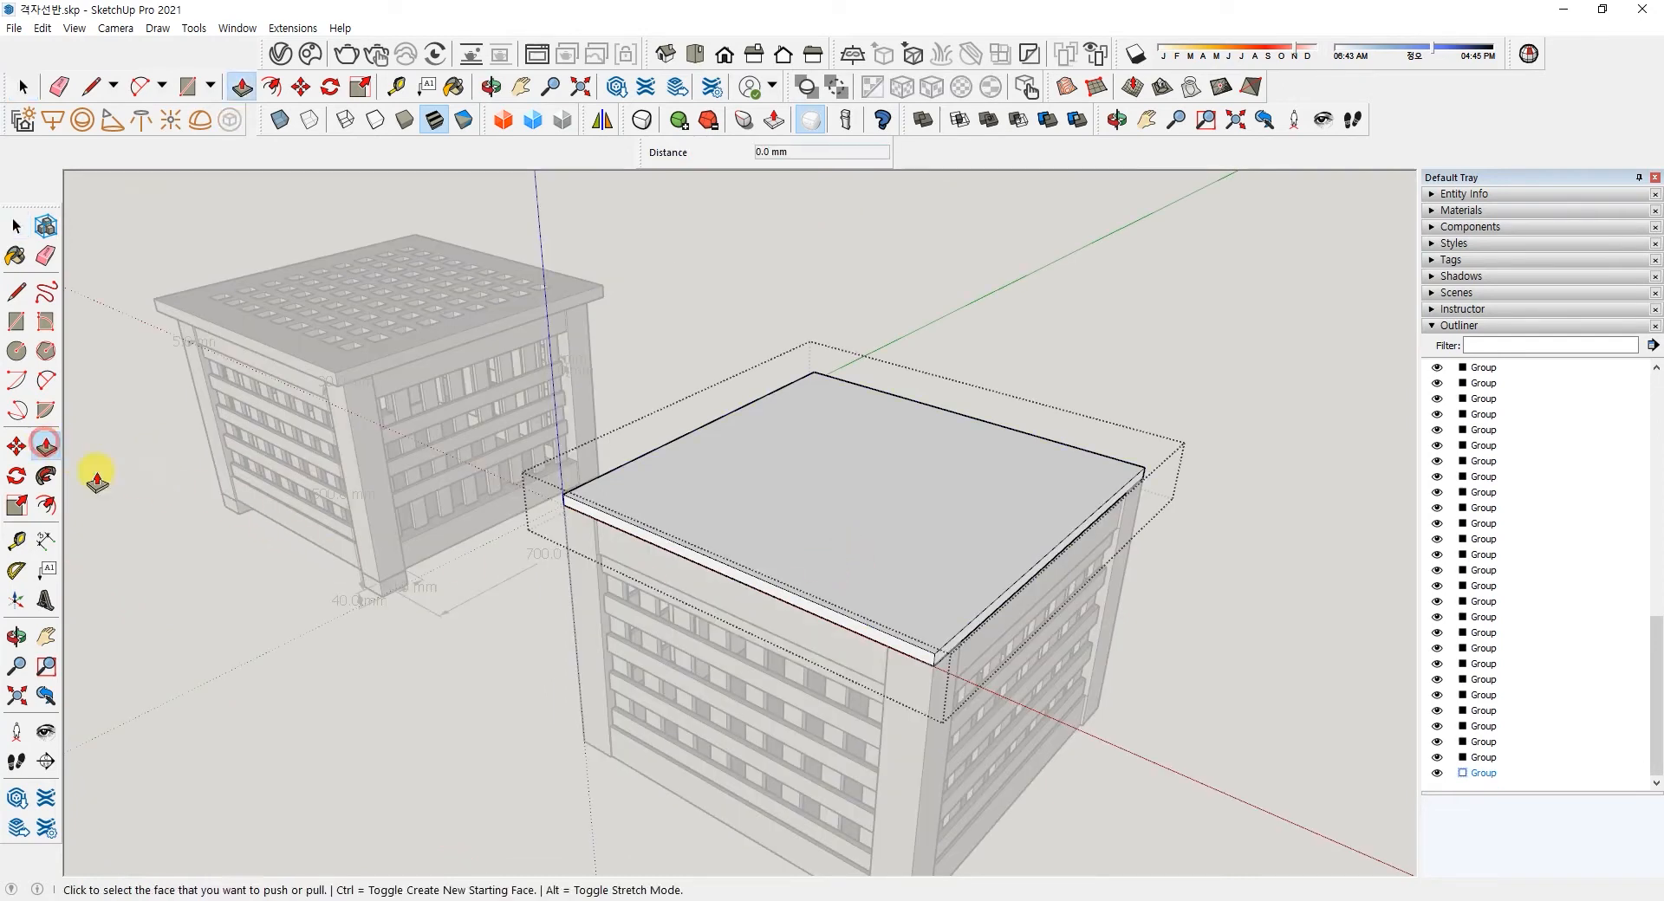
{"action": "left_click", "coordinate": [787, 597]}
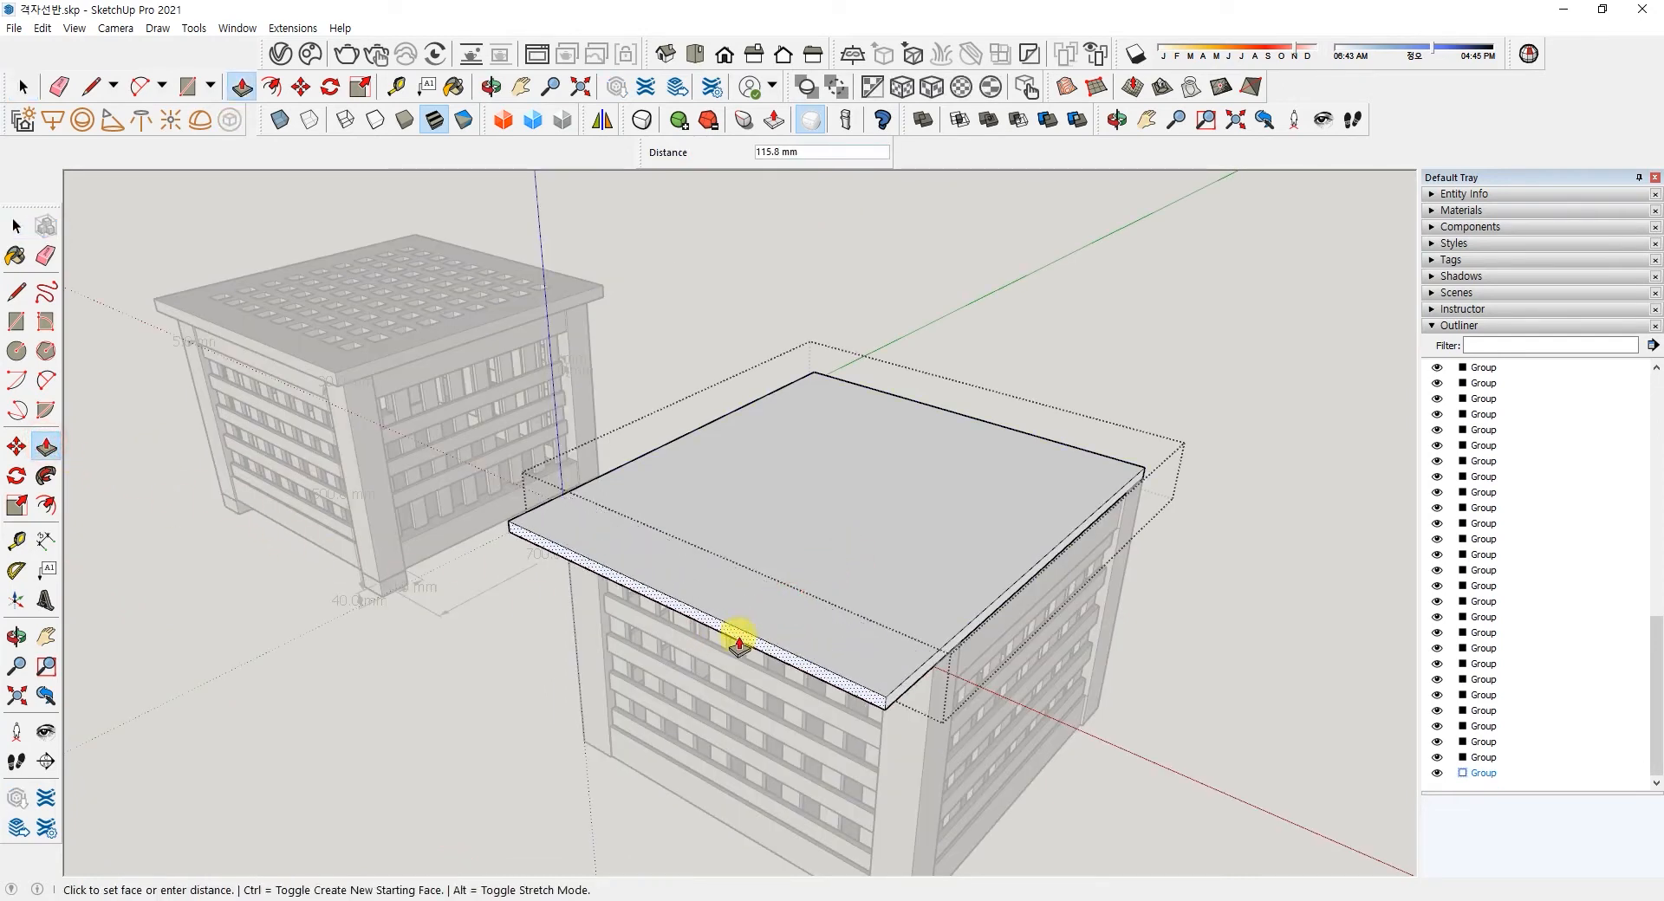
{"action": "key", "text": "Return"}
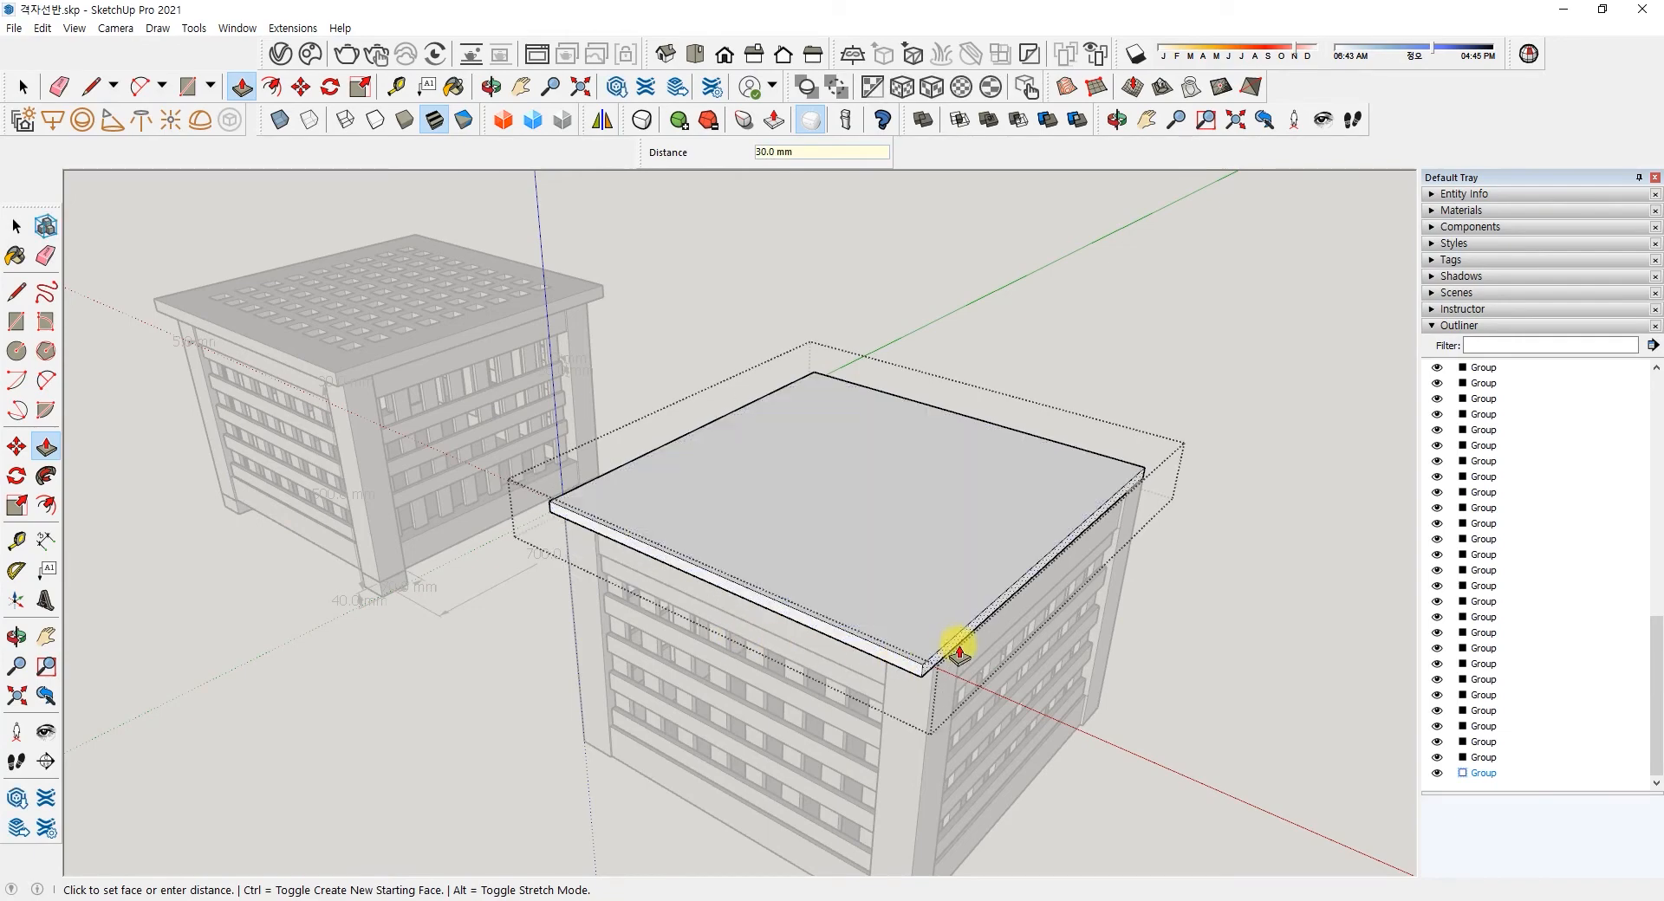
- Extend the plain lid's remaining side faces outward by the same 30 mm and leave the group
{"action": "left_click", "coordinate": [960, 644]}
{"action": "middle_click_drag", "start_coordinate": [1066, 639], "coordinate": [613, 621]}
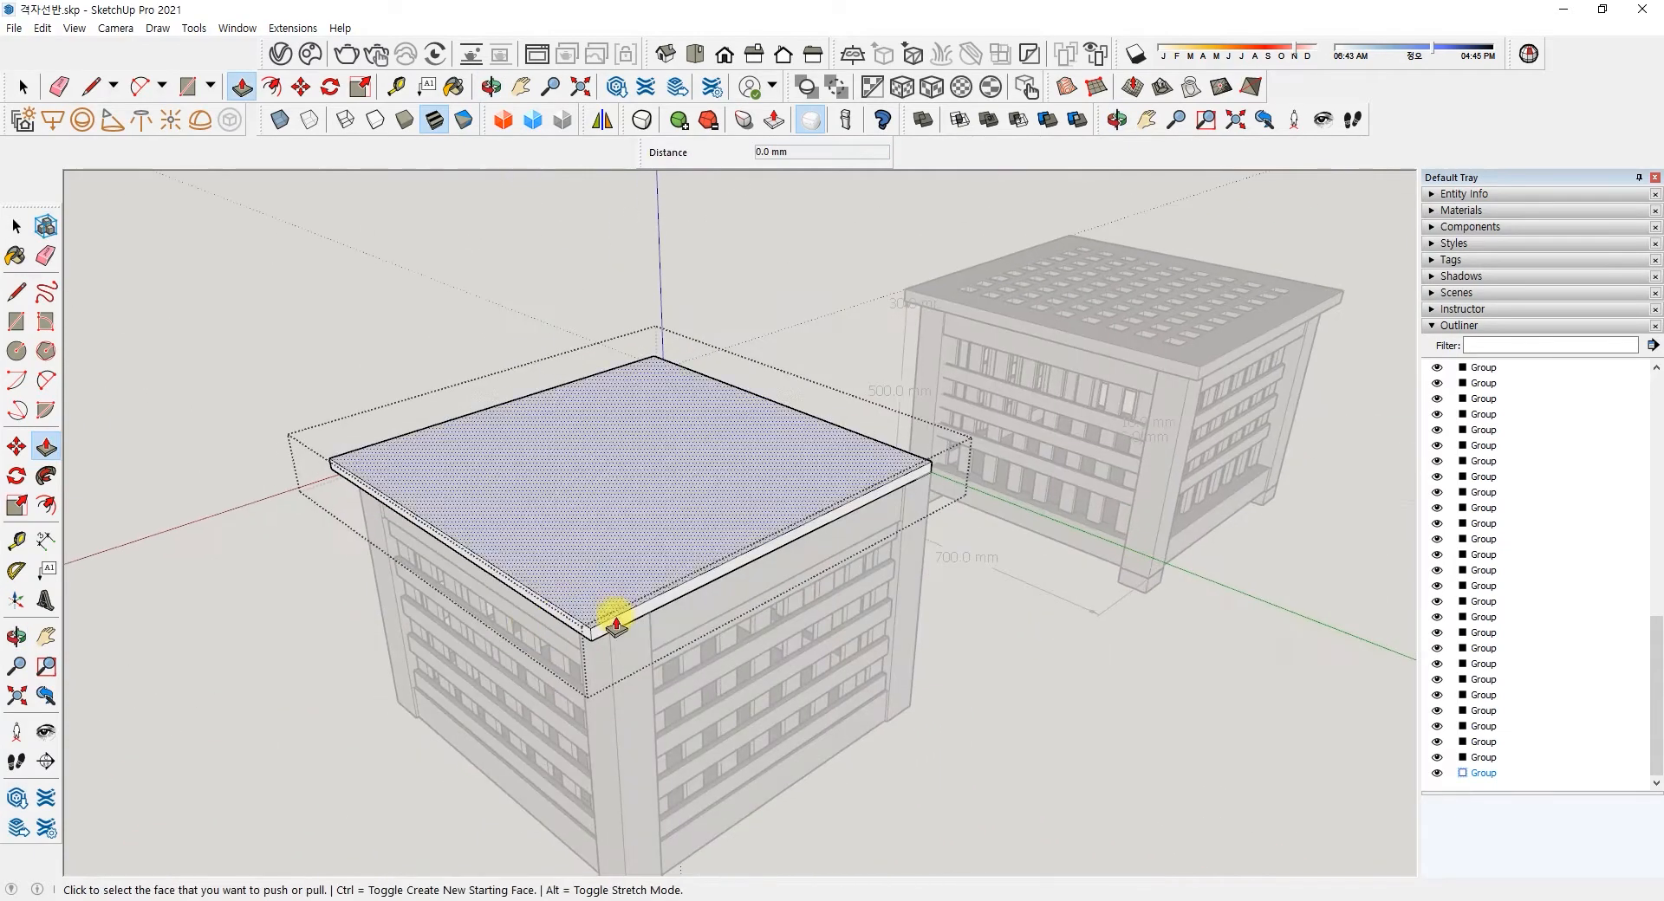
{"action": "left_click", "coordinate": [702, 578]}
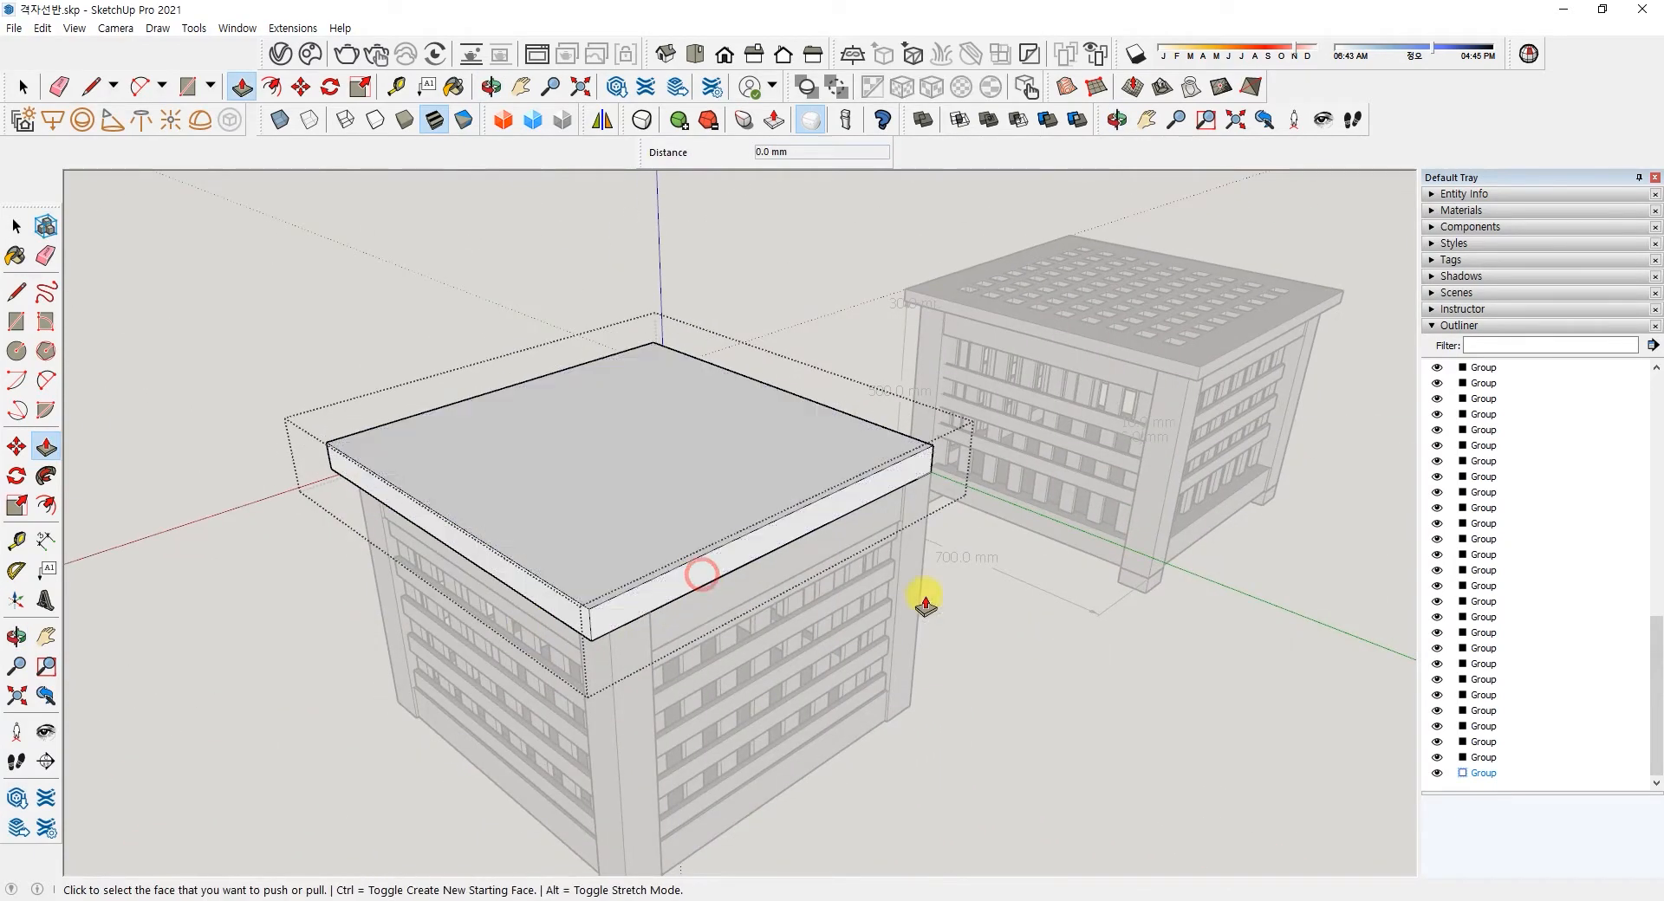
{"action": "left_click", "coordinate": [744, 562]}
{"action": "middle_click_drag", "start_coordinate": [494, 615], "coordinate": [662, 501]}
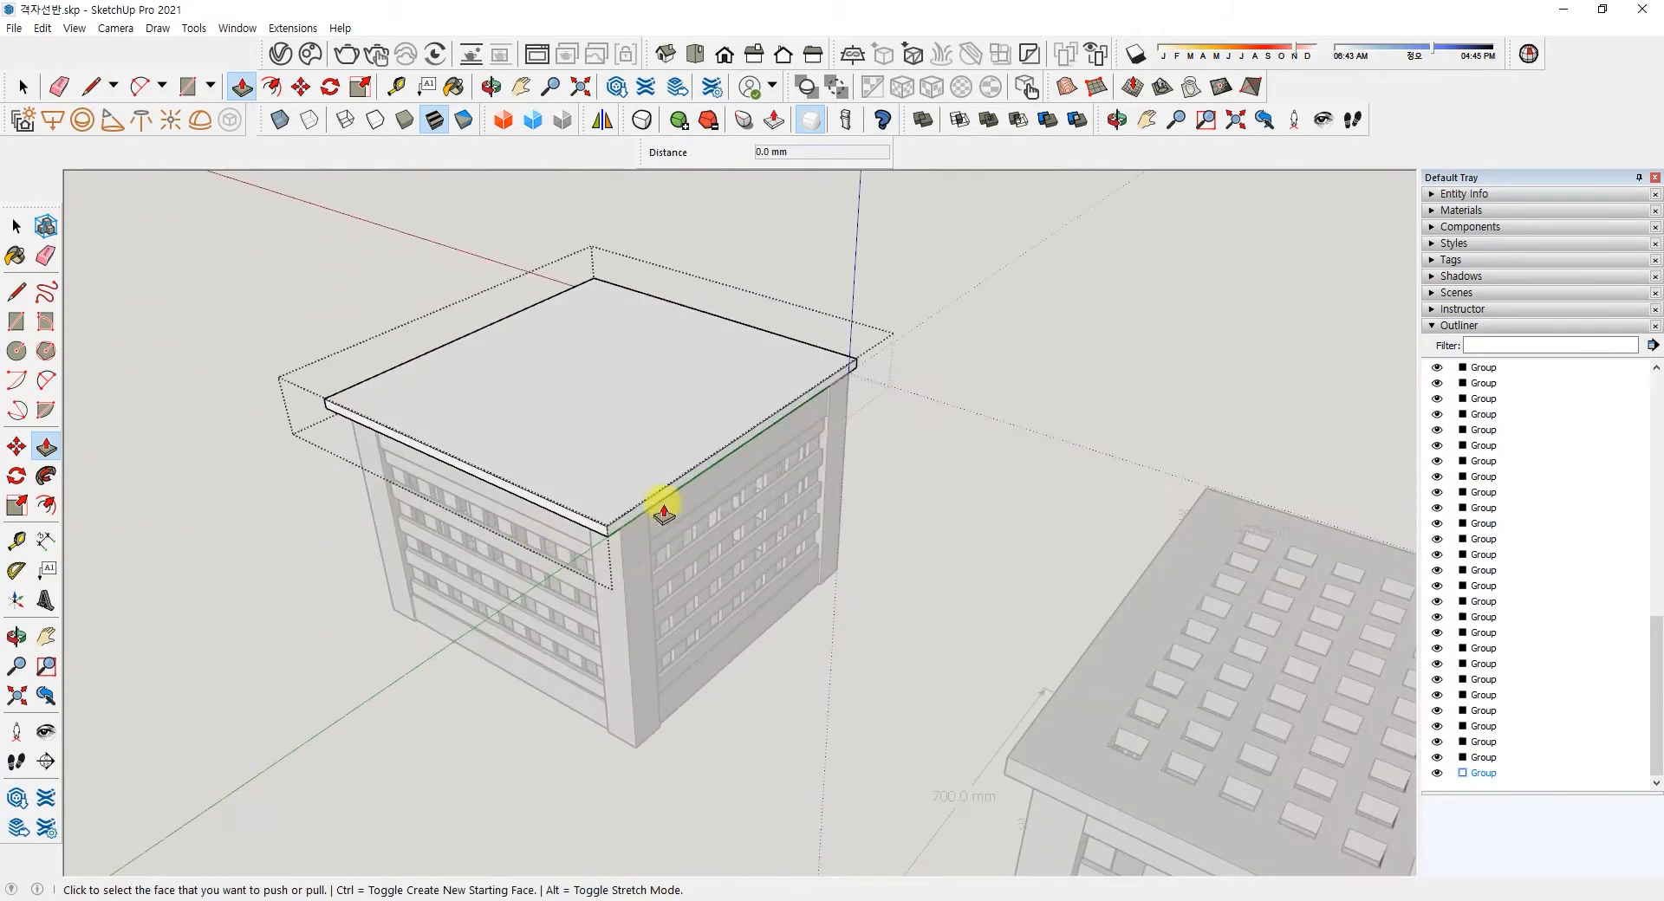
{"action": "middle_click_drag", "start_coordinate": [966, 476], "coordinate": [860, 627]}
{"action": "key", "text": "space"}
{"action": "middle_click_drag", "start_coordinate": [775, 319], "coordinate": [791, 527]}
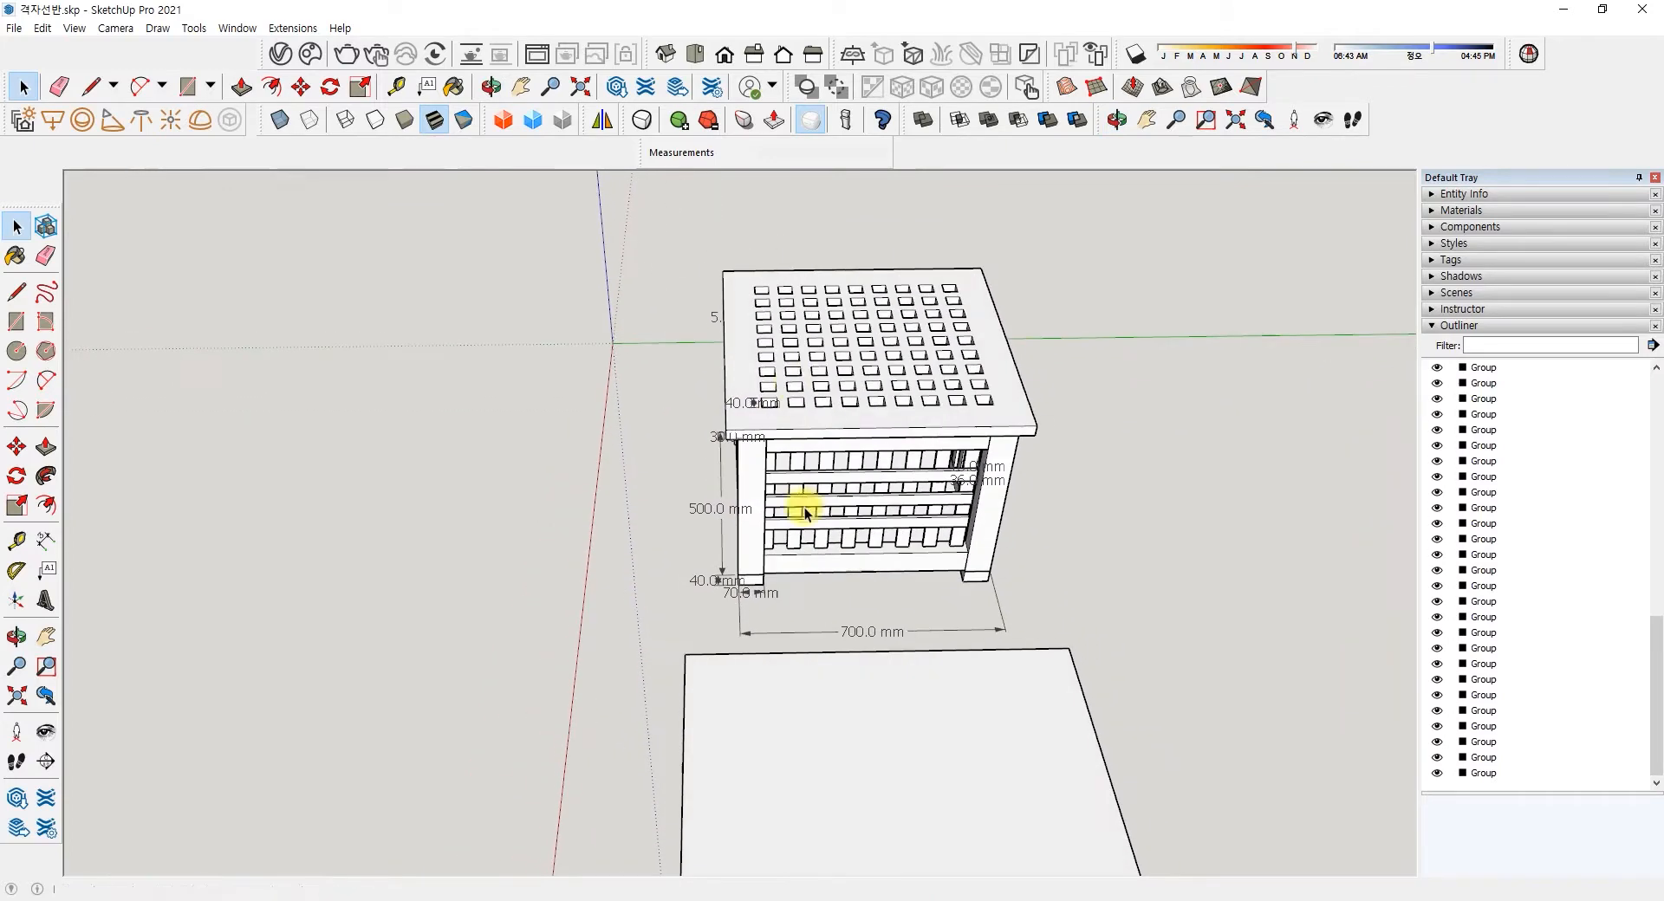
{"action": "scroll", "coordinate": [791, 375], "scroll_direction": "up", "scroll_amount": 3}
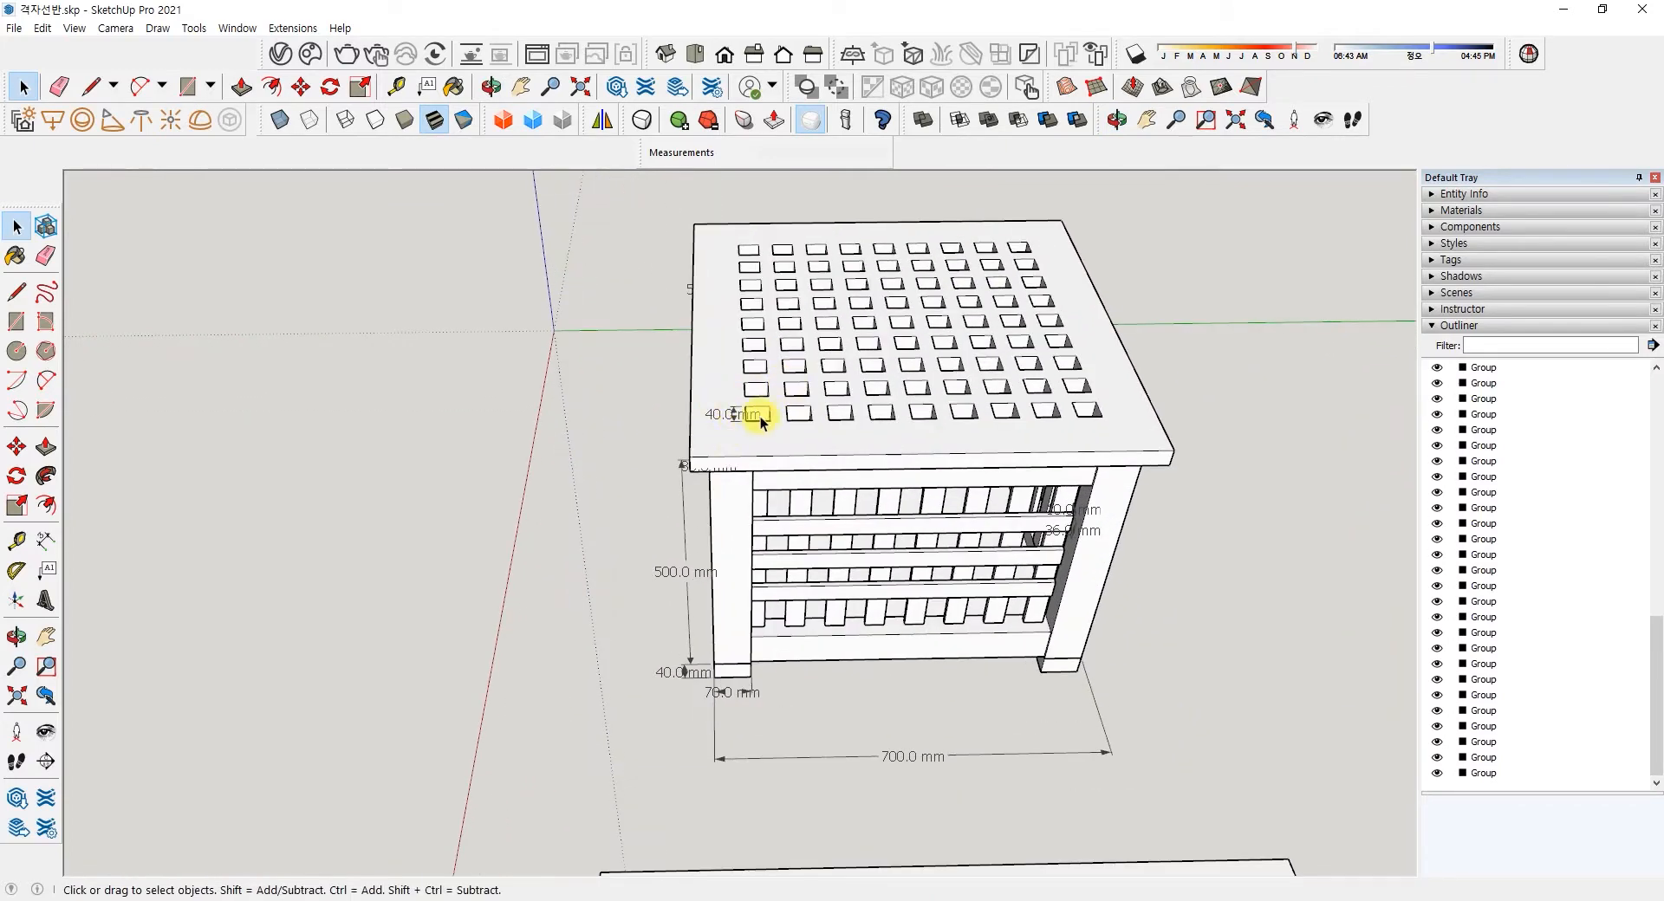
{"action": "middle_click_drag", "start_coordinate": [734, 243], "coordinate": [779, 569]}
{"action": "scroll", "coordinate": [779, 568], "scroll_direction": "up", "scroll_amount": 2}
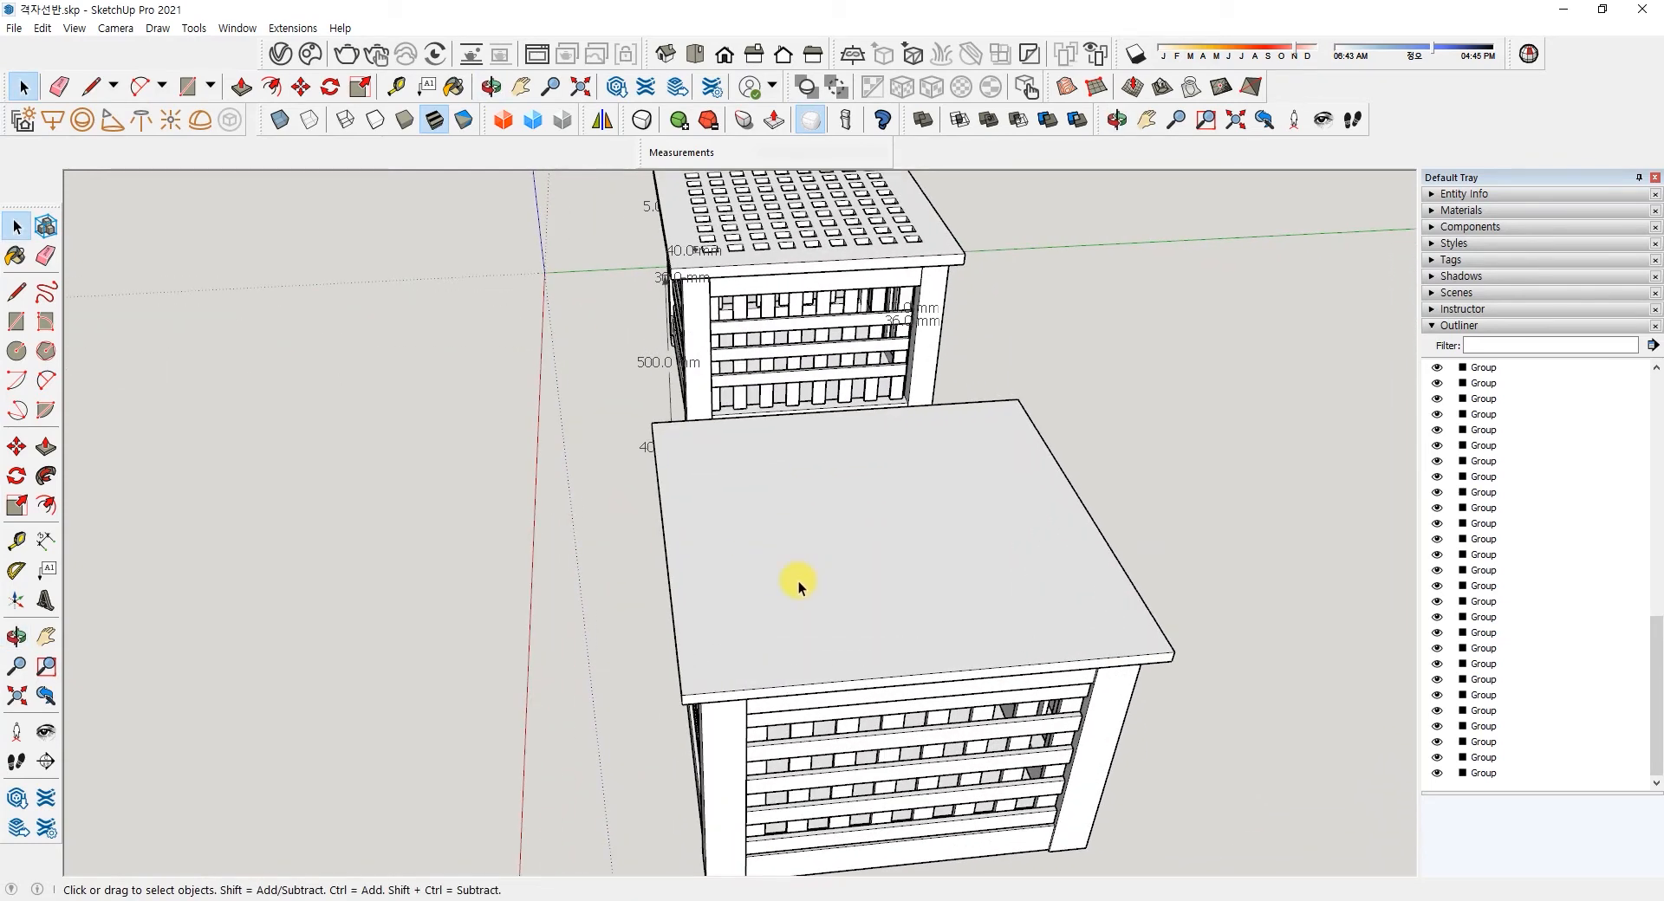
{"action": "middle_click_drag", "start_coordinate": [794, 584], "coordinate": [632, 527]}
{"action": "scroll", "coordinate": [730, 319], "scroll_direction": "up", "scroll_amount": 2}
{"action": "left_click", "coordinate": [650, 517]}
{"action": "right_click", "coordinate": [658, 513]}
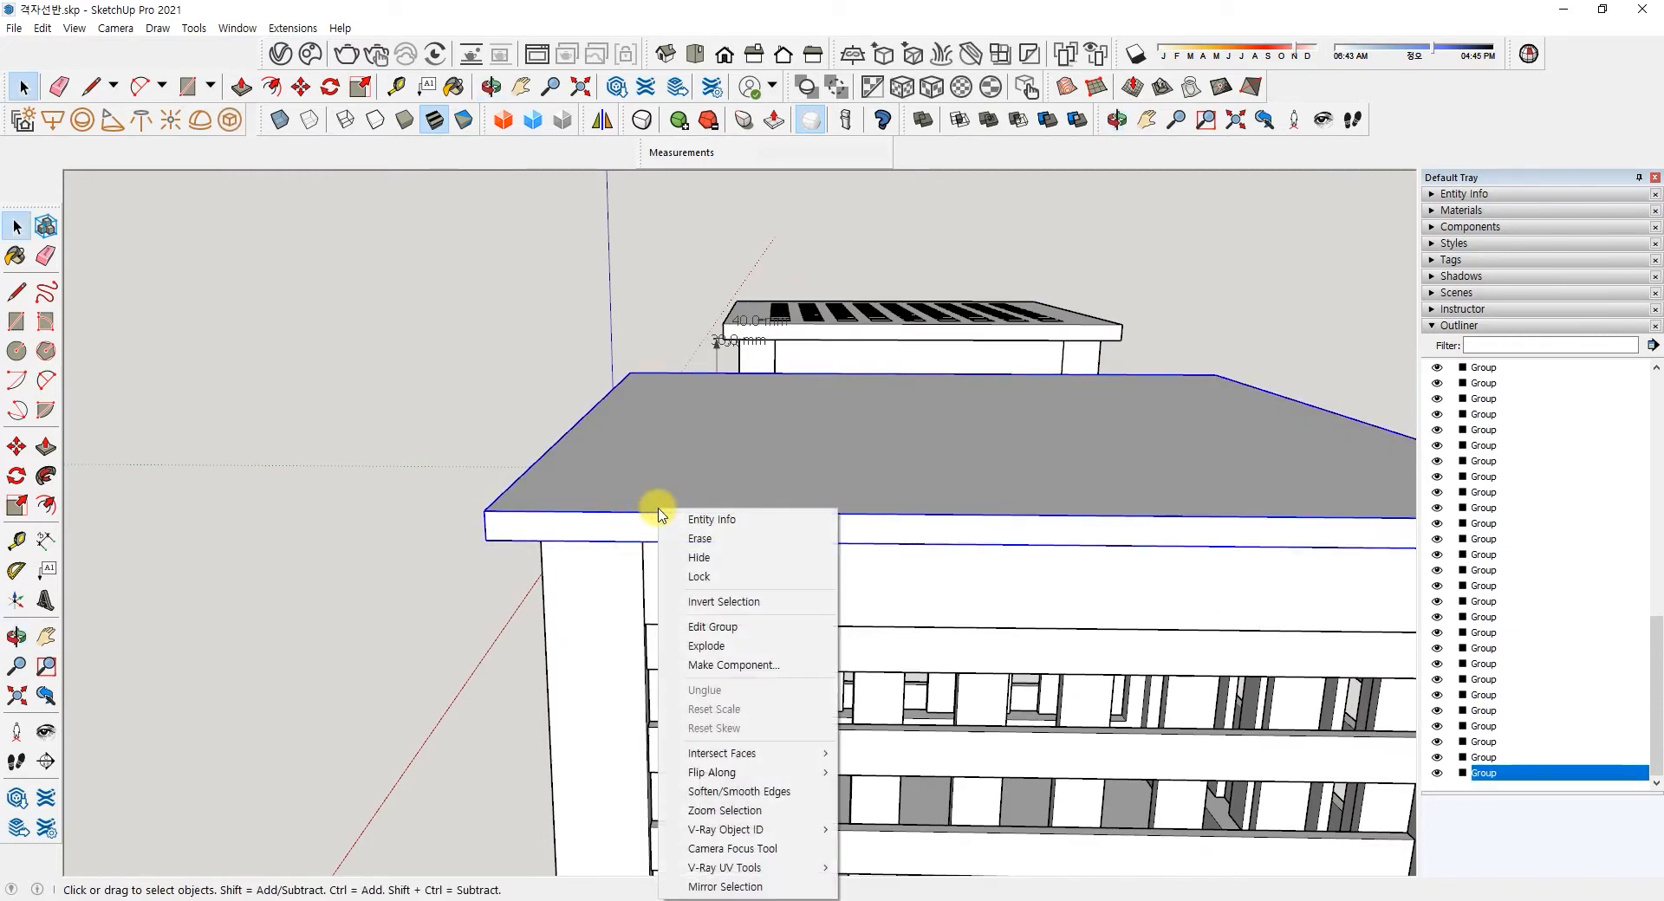
{"action": "left_click", "coordinate": [639, 345]}
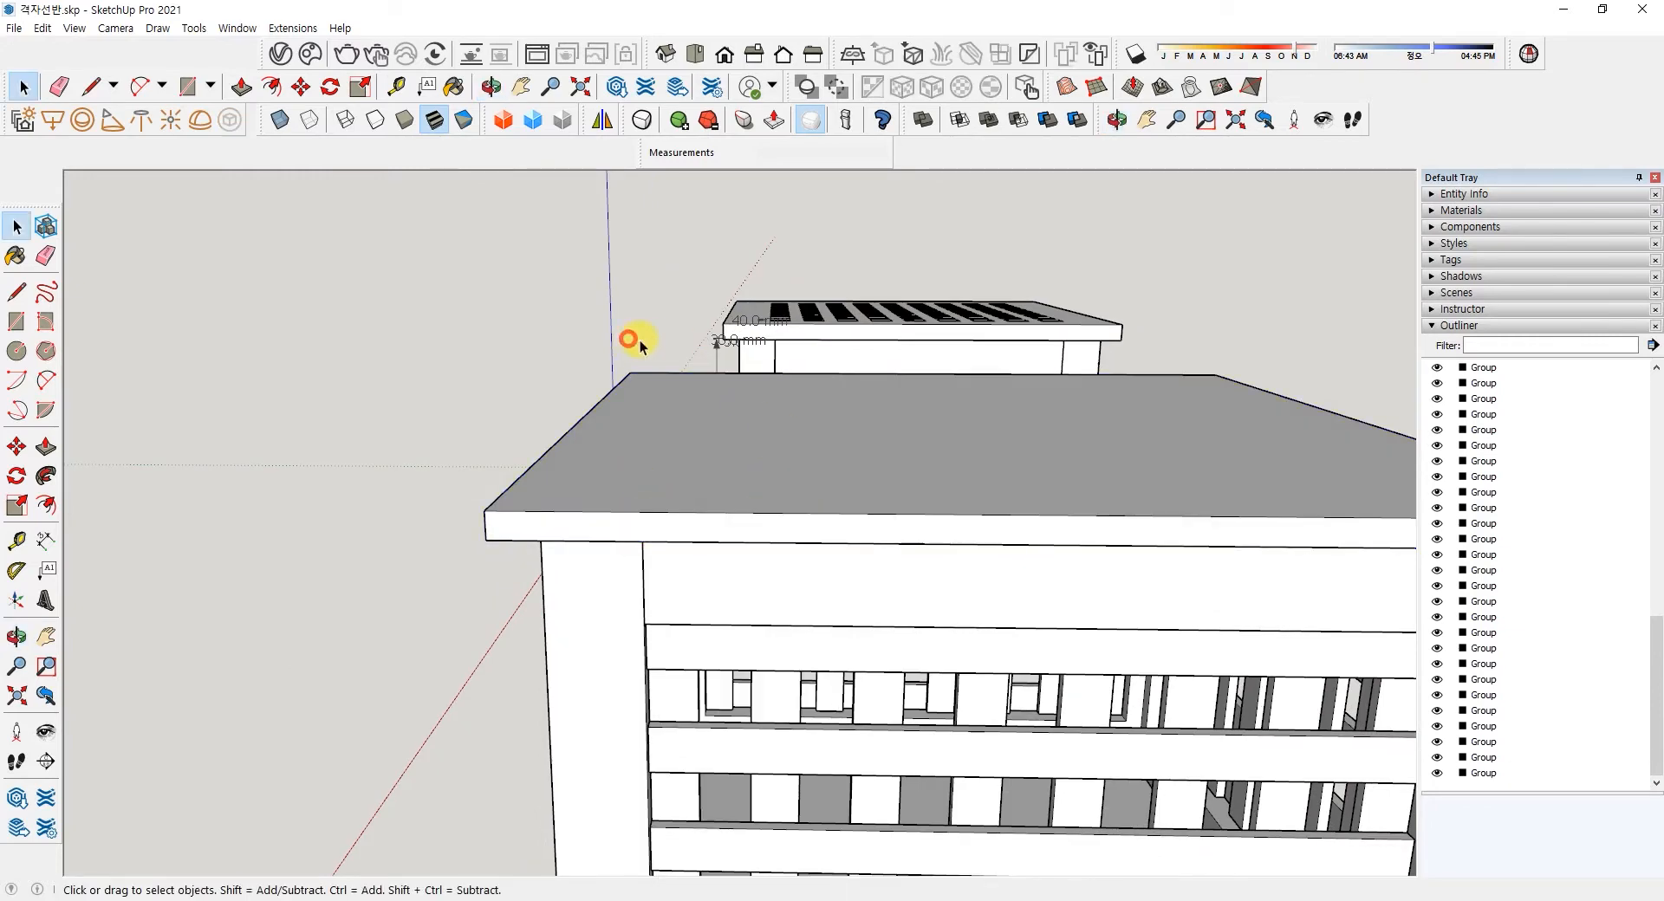
- Hide the latticed lid group of the dimensioned box
{"action": "left_click", "coordinate": [814, 327]}
{"action": "middle_click_drag", "start_coordinate": [887, 323], "coordinate": [903, 494]}
{"action": "middle_click_drag", "start_coordinate": [840, 267], "coordinate": [862, 524]}
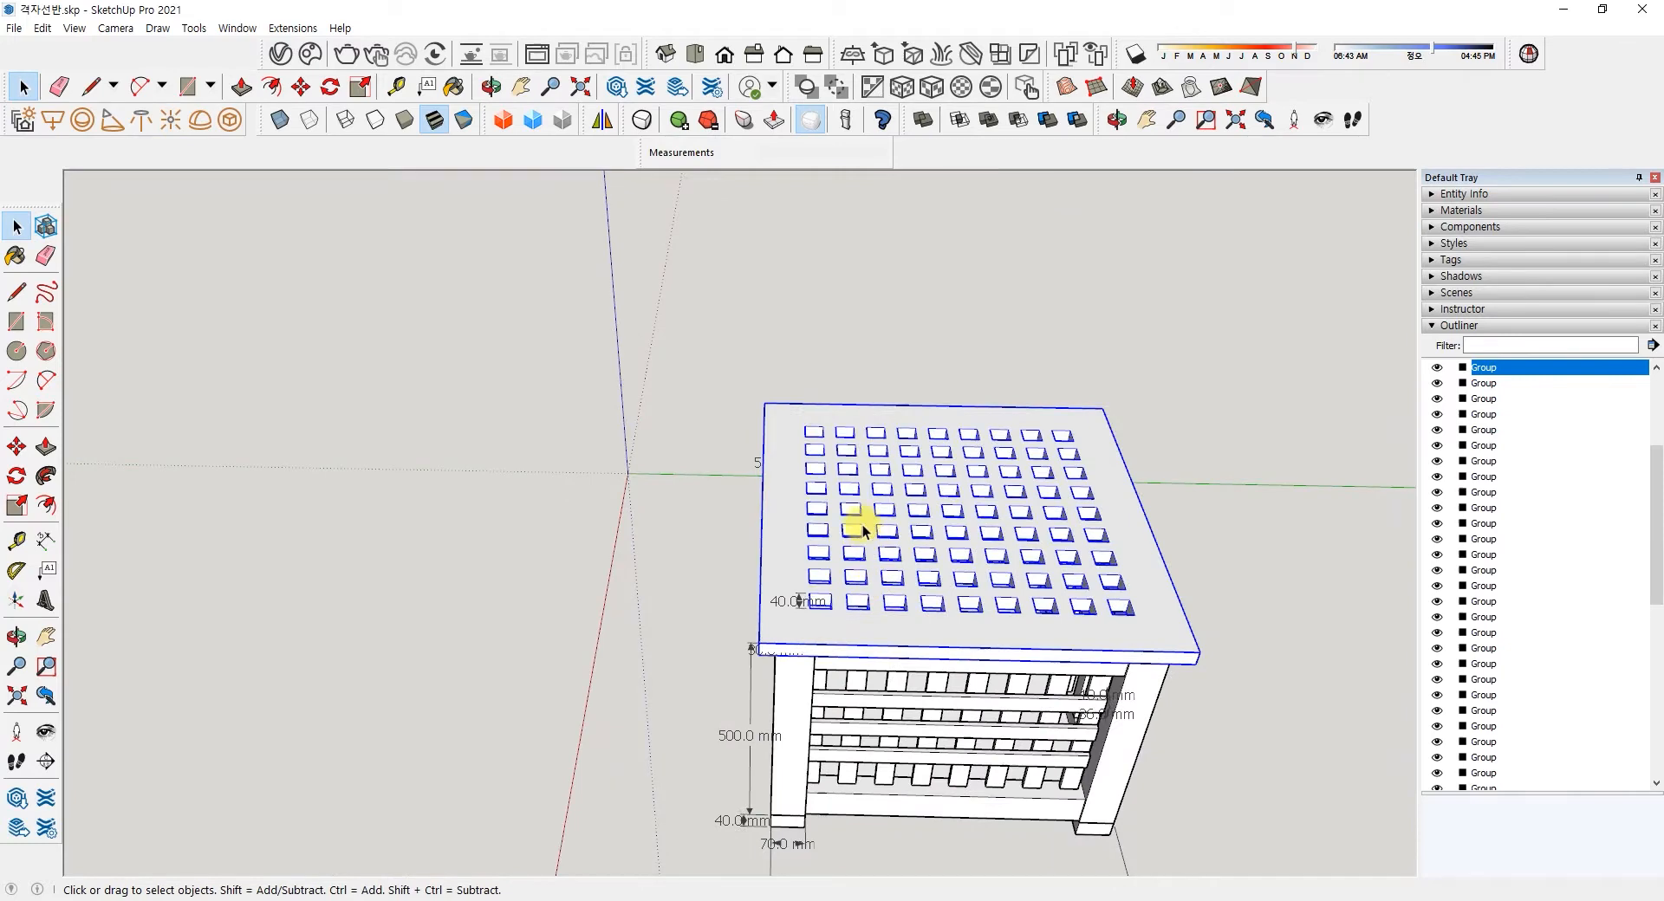
{"action": "right_click", "coordinate": [794, 497]}
{"action": "left_click", "coordinate": [862, 548]}
- Measure the distance from the dimensioned box's outer edge to the inner corner of its top frame
{"action": "scroll", "coordinate": [839, 624], "scroll_direction": "up", "scroll_amount": 5}
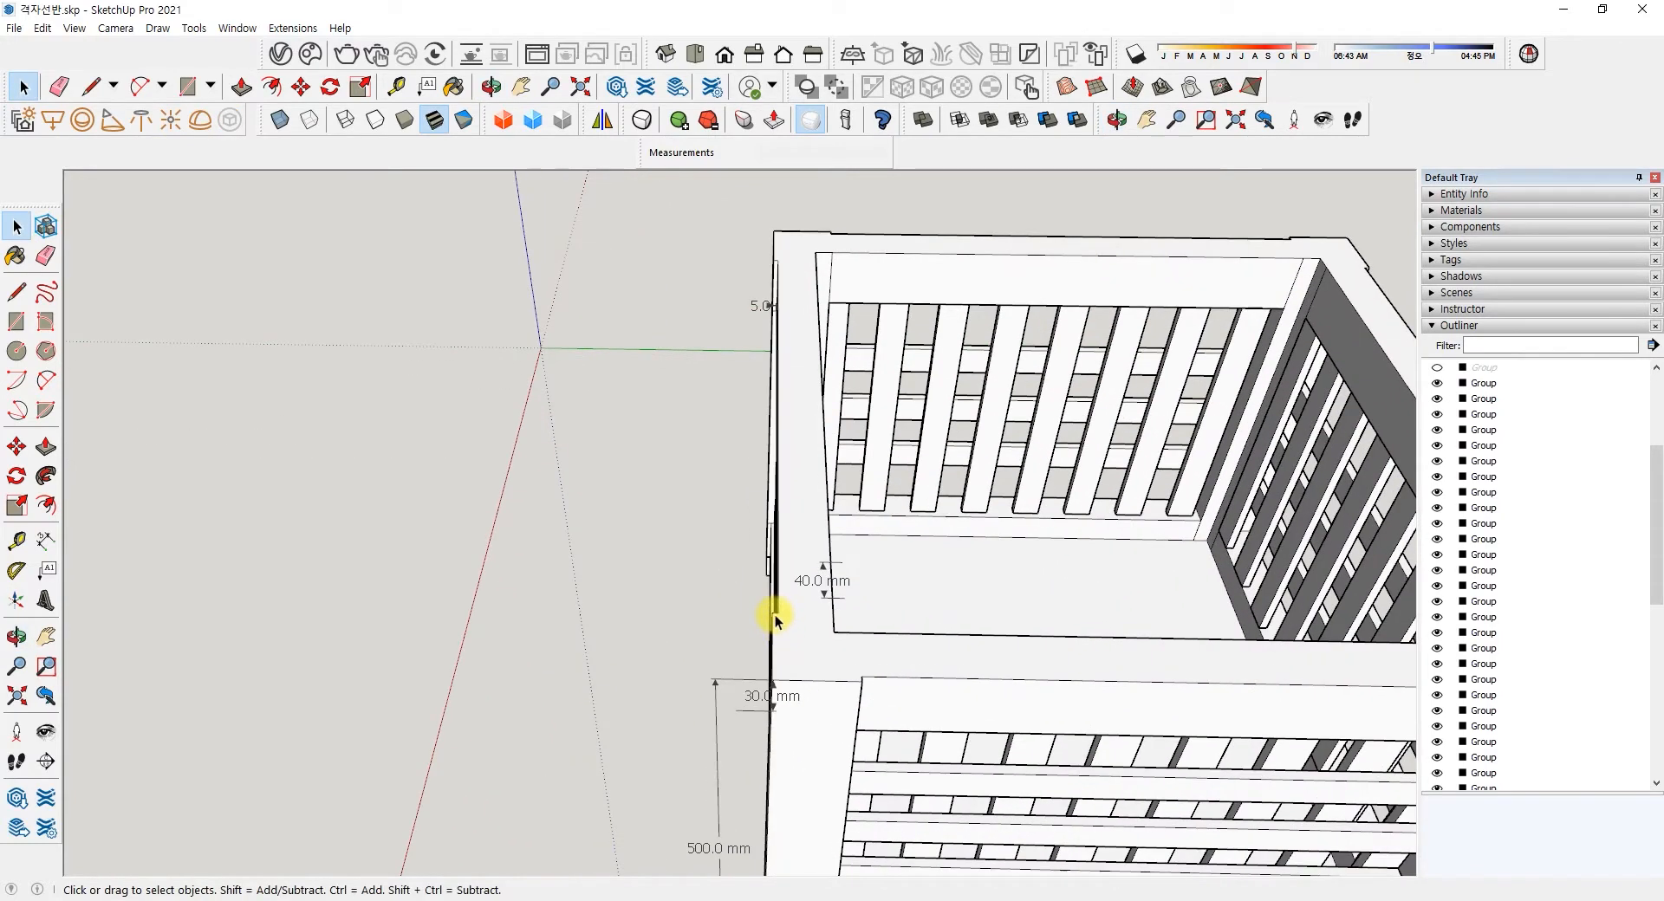
{"action": "left_click", "coordinate": [46, 540]}
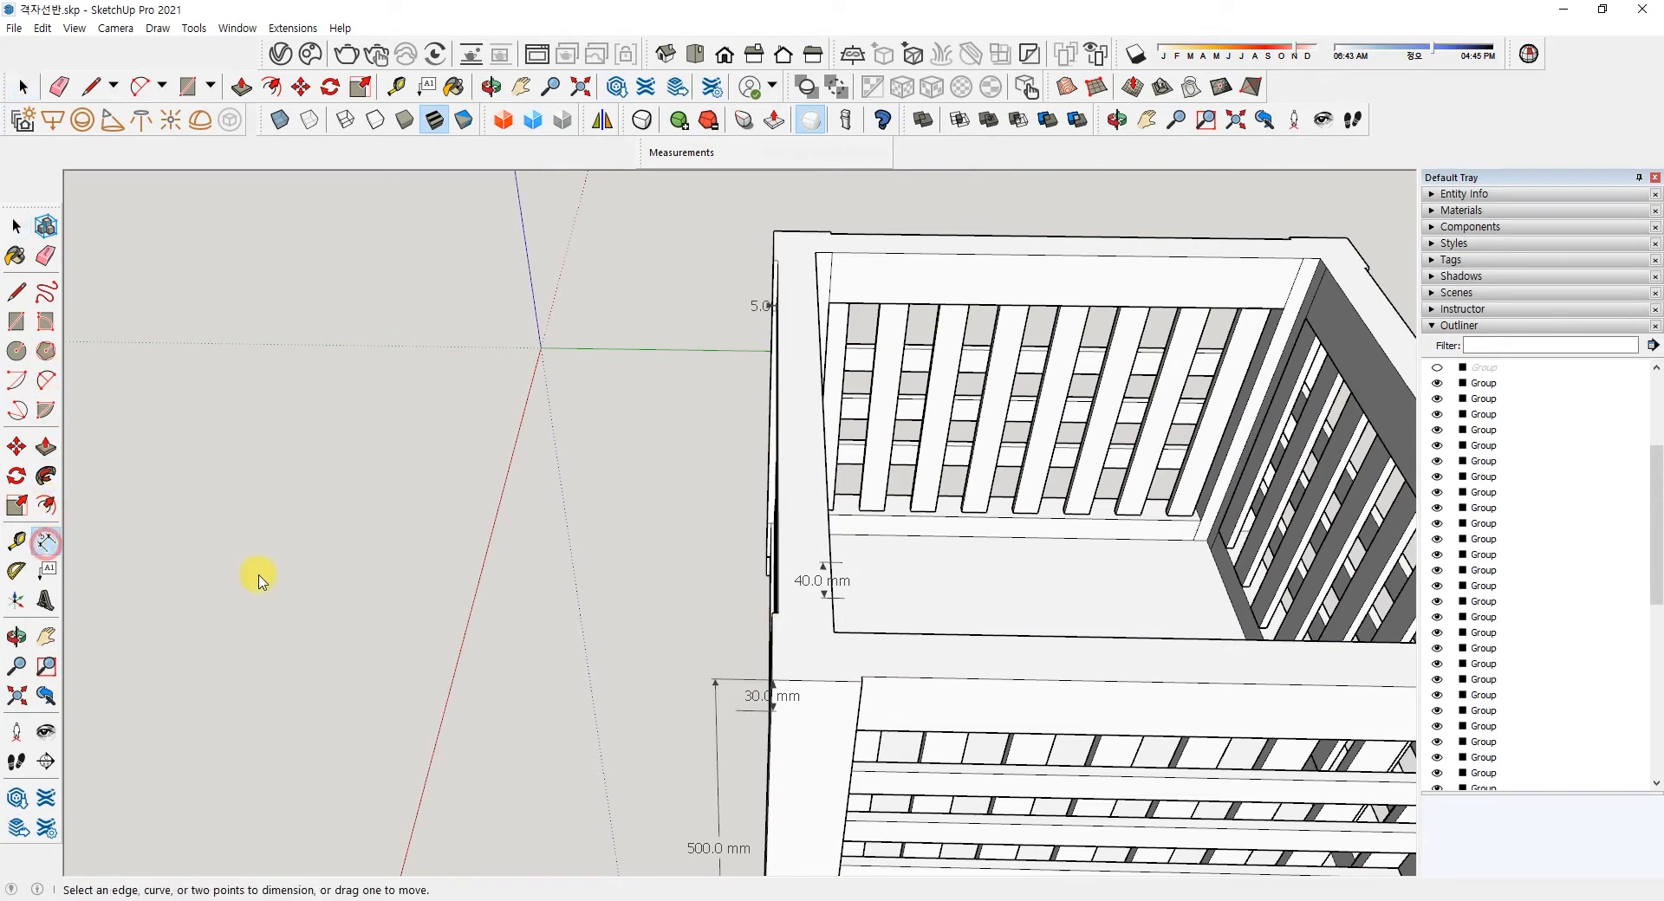
{"action": "scroll", "coordinate": [772, 617], "scroll_direction": "up", "scroll_amount": 3}
{"action": "left_click", "coordinate": [774, 611]}
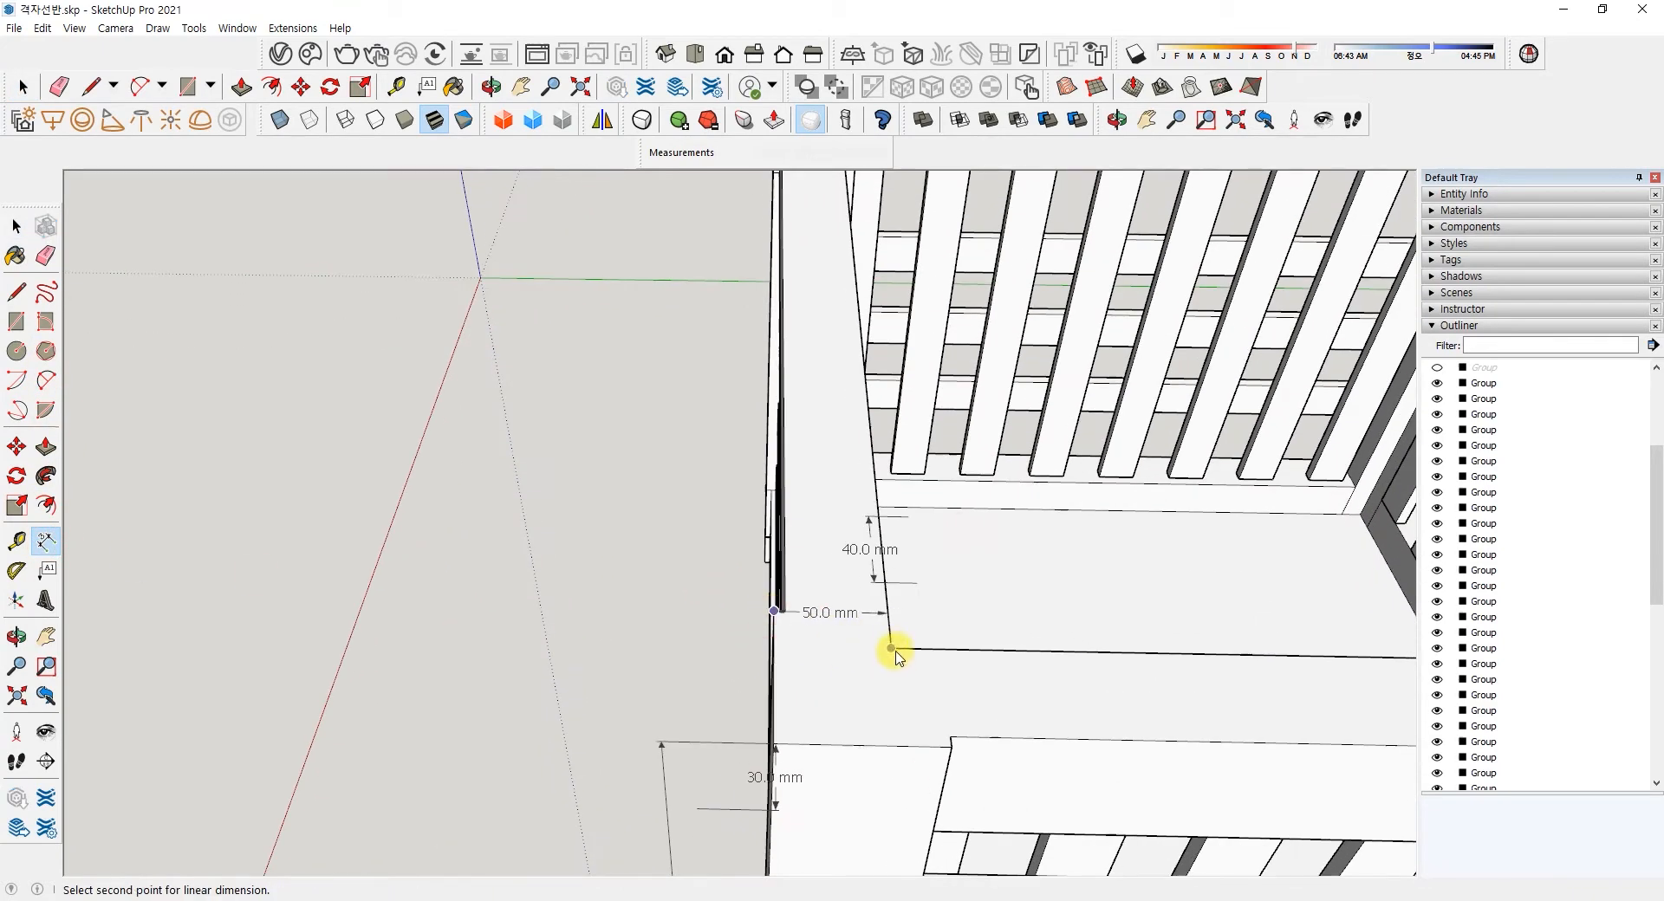
{"action": "left_click", "coordinate": [894, 647]}
{"action": "key", "text": "Escape"}
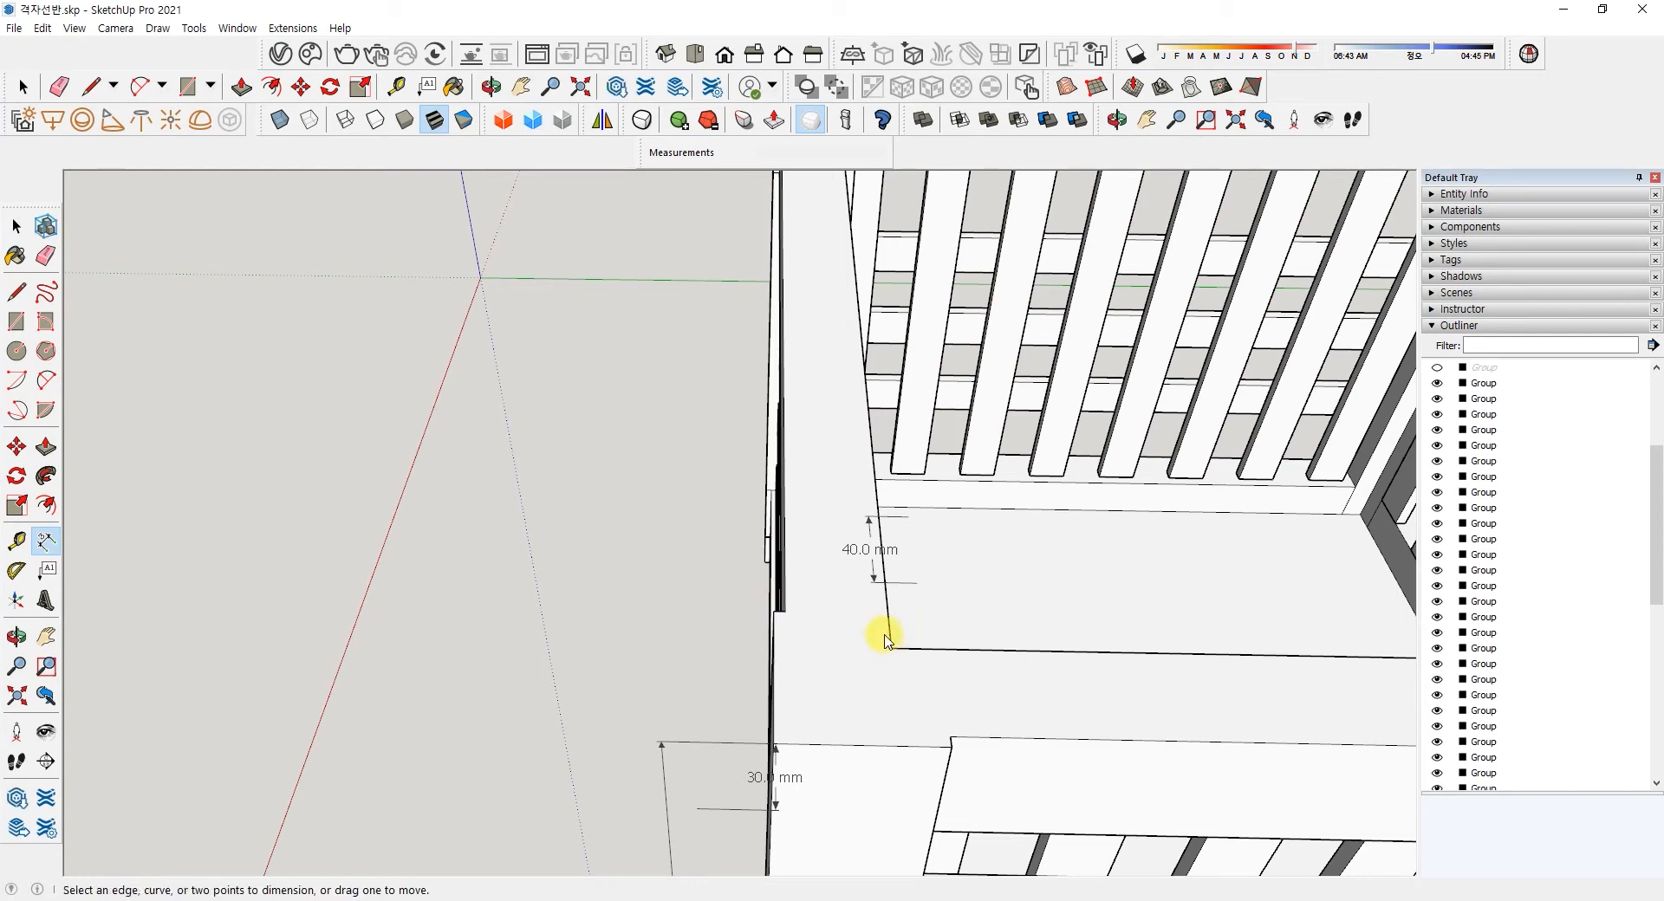
{"action": "scroll", "coordinate": [897, 594], "scroll_direction": "down", "scroll_amount": 3}
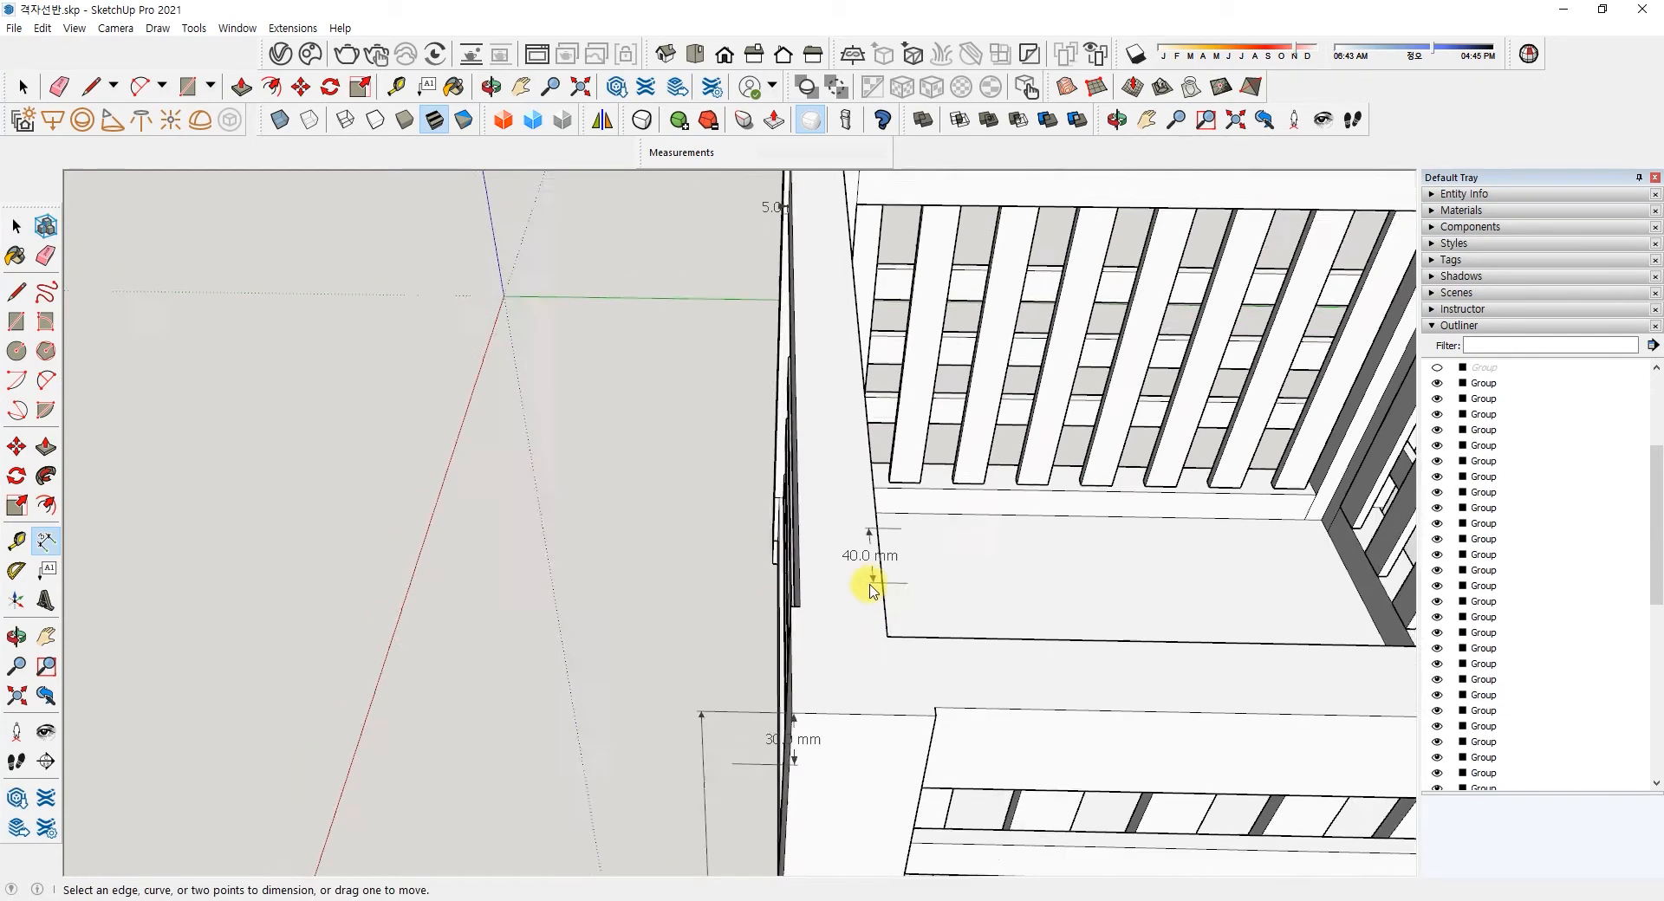
{"action": "scroll", "coordinate": [468, 538], "scroll_direction": "down", "scroll_amount": 3}
{"action": "key", "text": "space"}
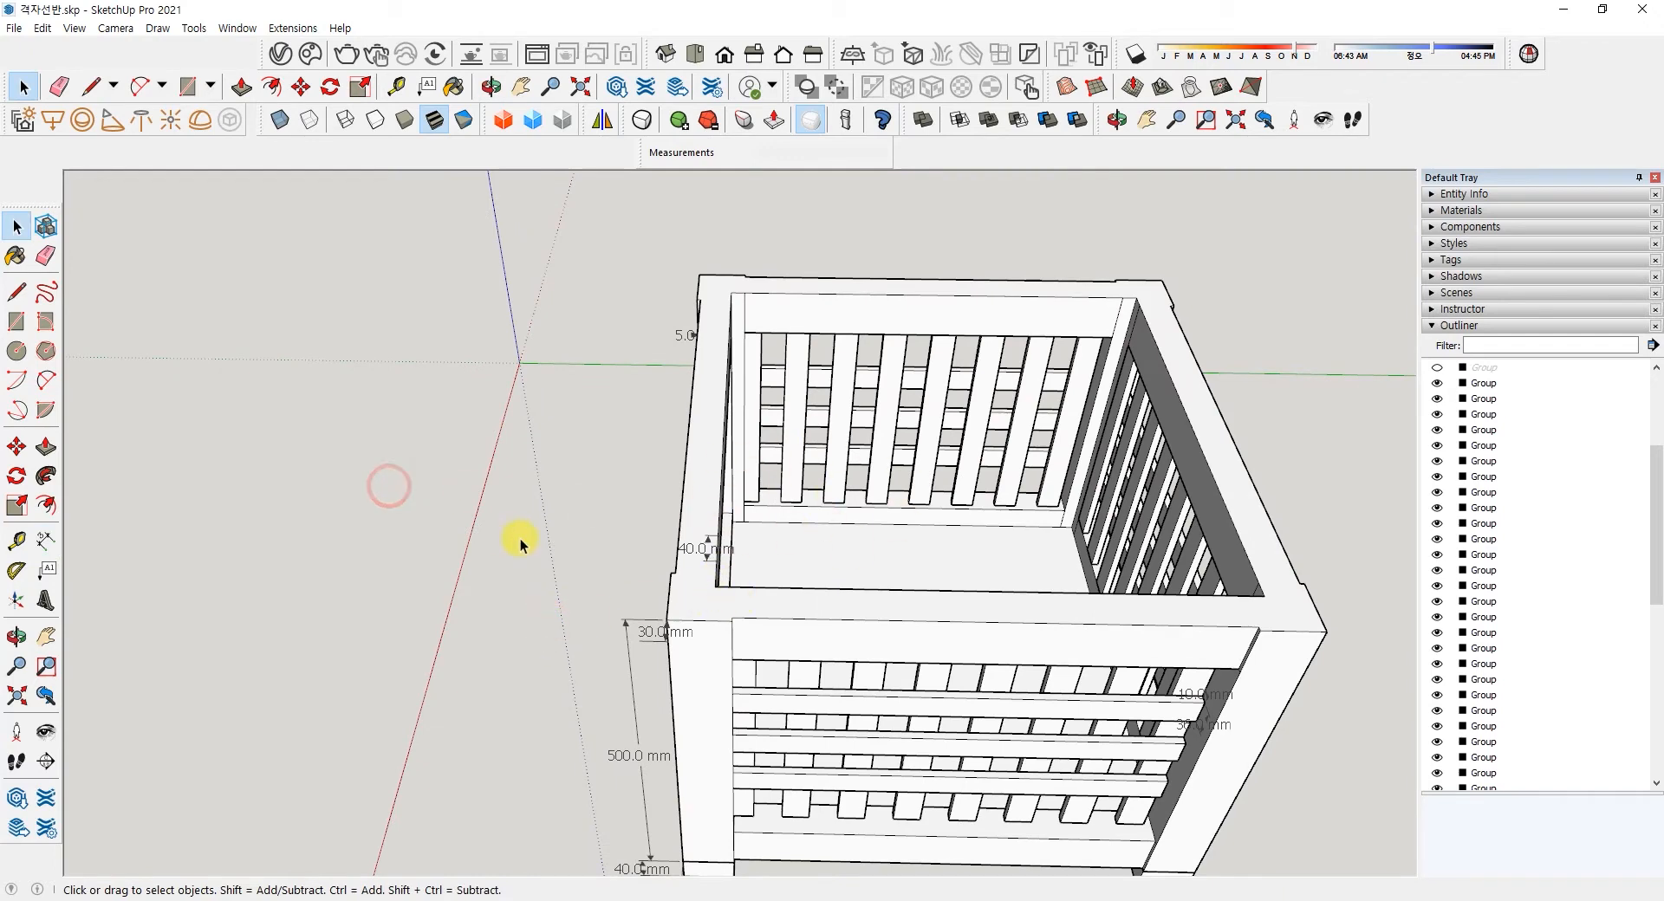
- Unhide the latticed lid group of the dimensioned box
{"action": "scroll", "coordinate": [522, 543], "scroll_direction": "down", "scroll_amount": 3}
{"action": "scroll", "coordinate": [1469, 629], "scroll_direction": "up", "scroll_amount": 1}
{"action": "scroll", "coordinate": [1471, 606], "scroll_direction": "up", "scroll_amount": 3}
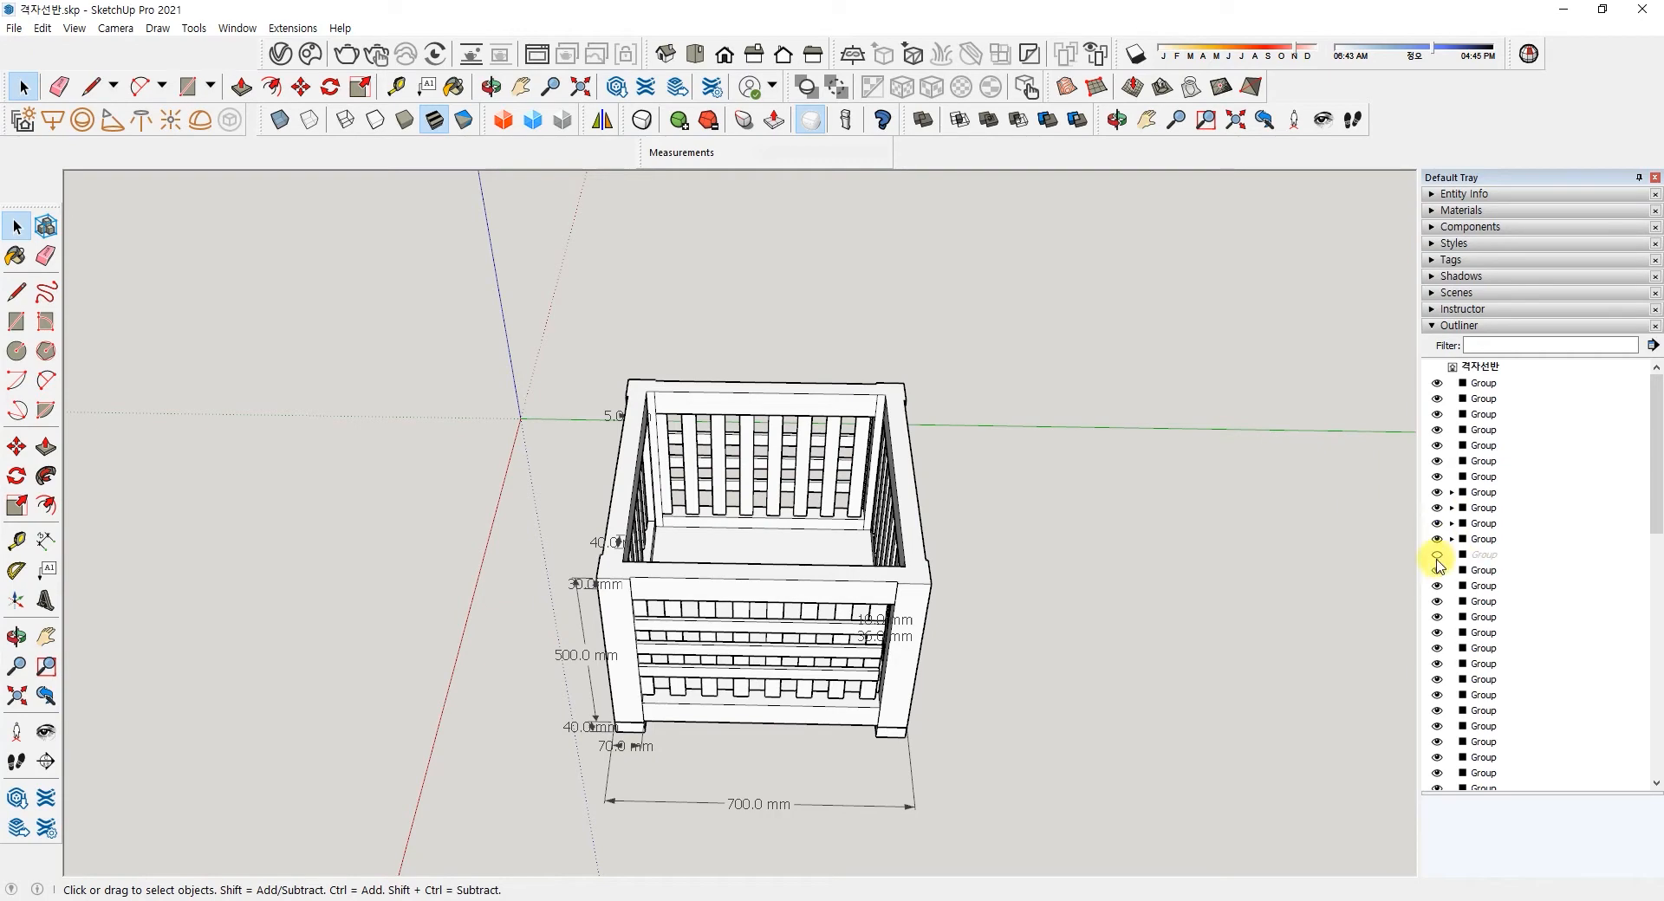
{"action": "left_click", "coordinate": [1437, 557]}
{"action": "middle_click_drag", "start_coordinate": [1070, 595], "coordinate": [805, 509]}
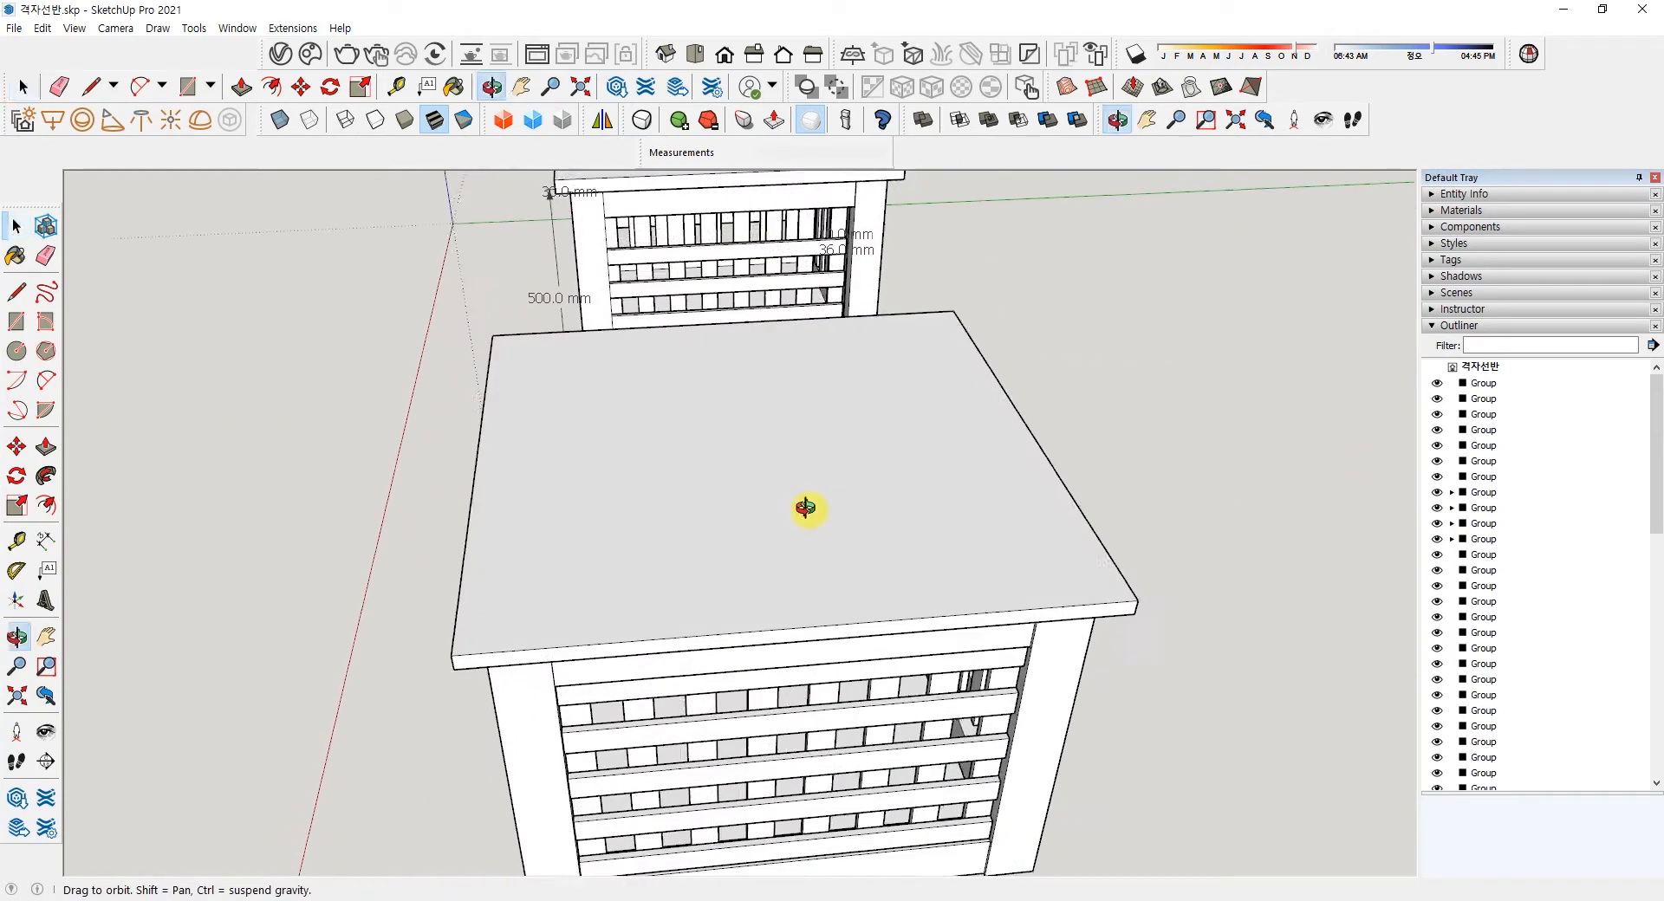
- Inside the plain lid group, offset the top face's outline inward to form an even border, and leave the group
{"action": "left_click", "coordinate": [673, 567]}
{"action": "middle_click_drag", "start_coordinate": [511, 615], "coordinate": [472, 457]}
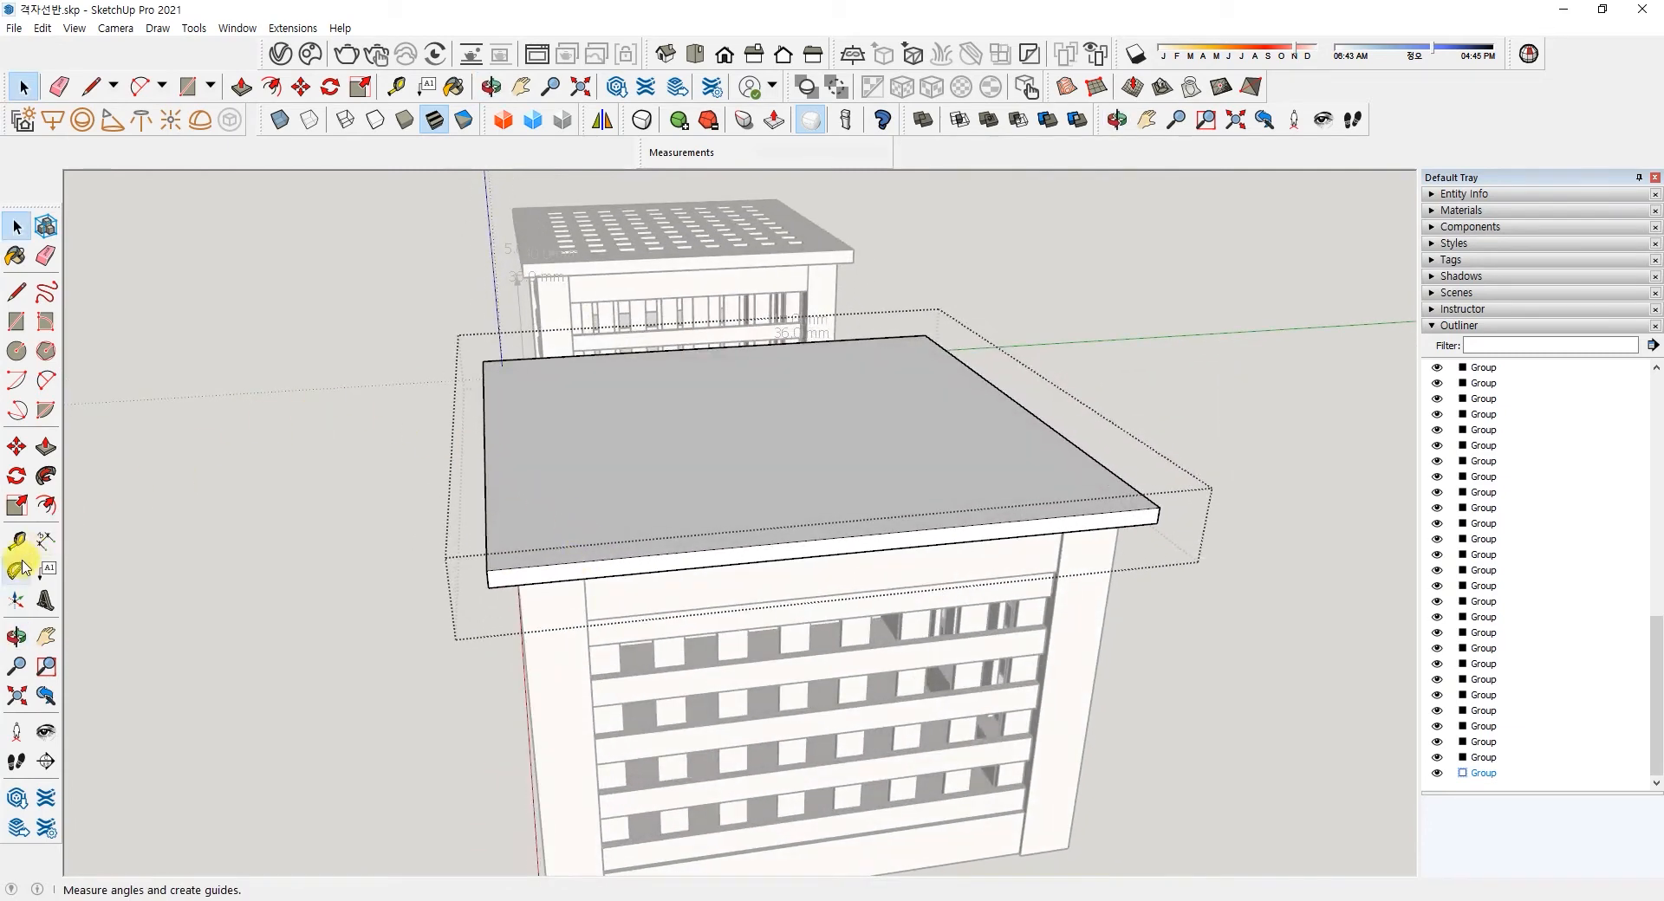
{"action": "left_click", "coordinate": [46, 506]}
{"action": "left_click", "coordinate": [496, 510]}
{"action": "left_click", "coordinate": [533, 508]}
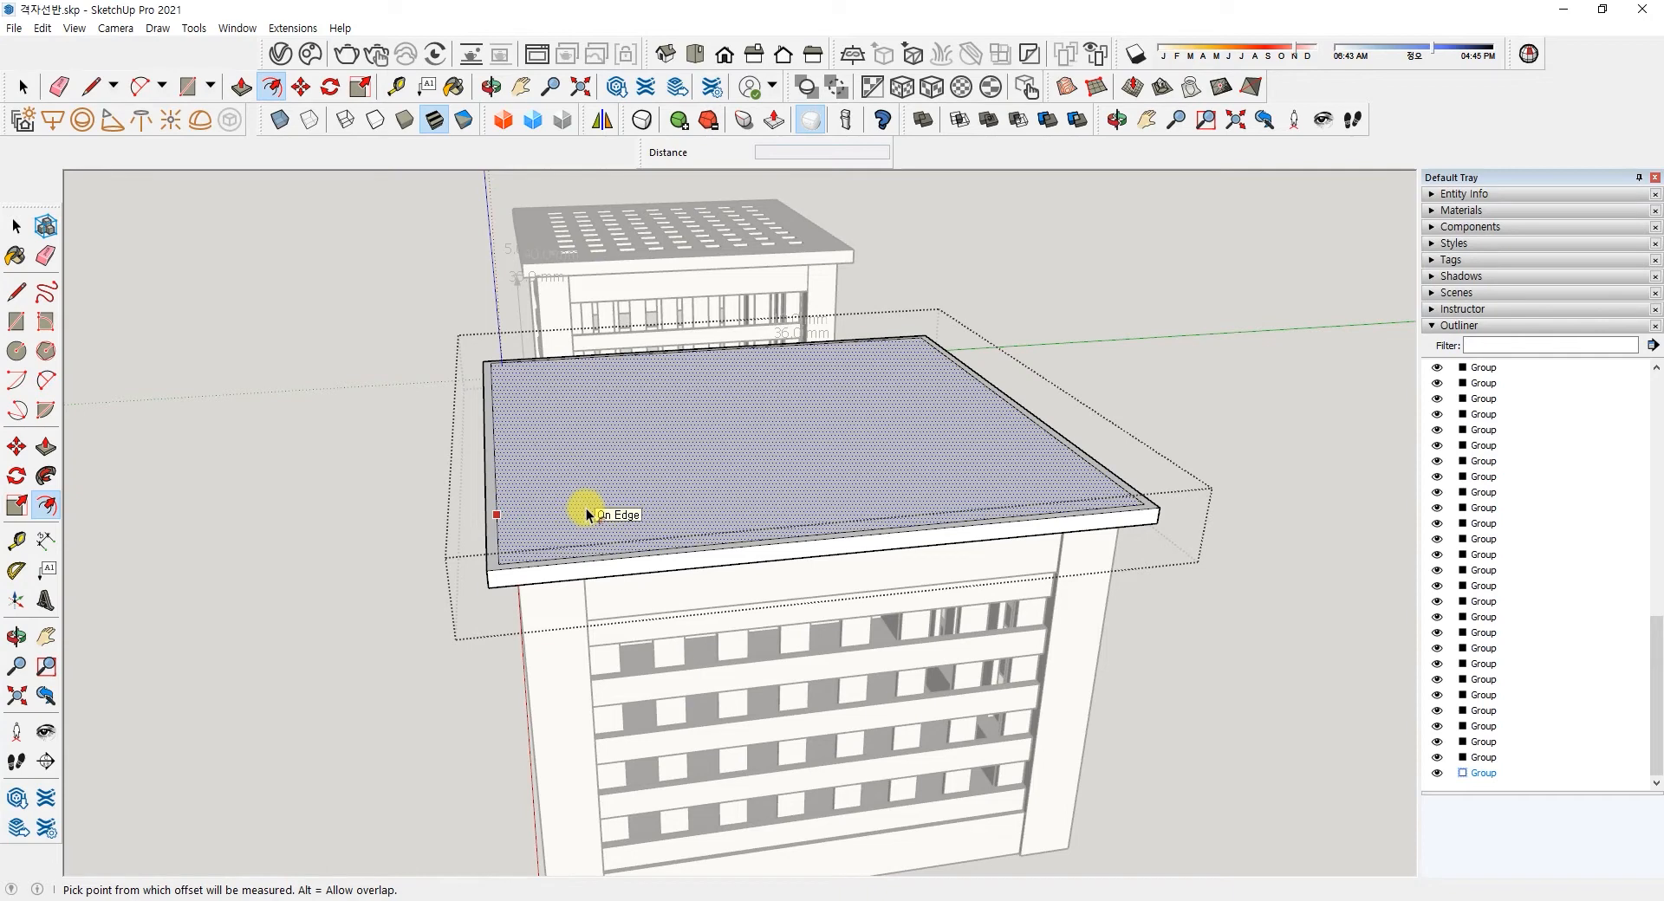
{"action": "left_click", "coordinate": [487, 506]}
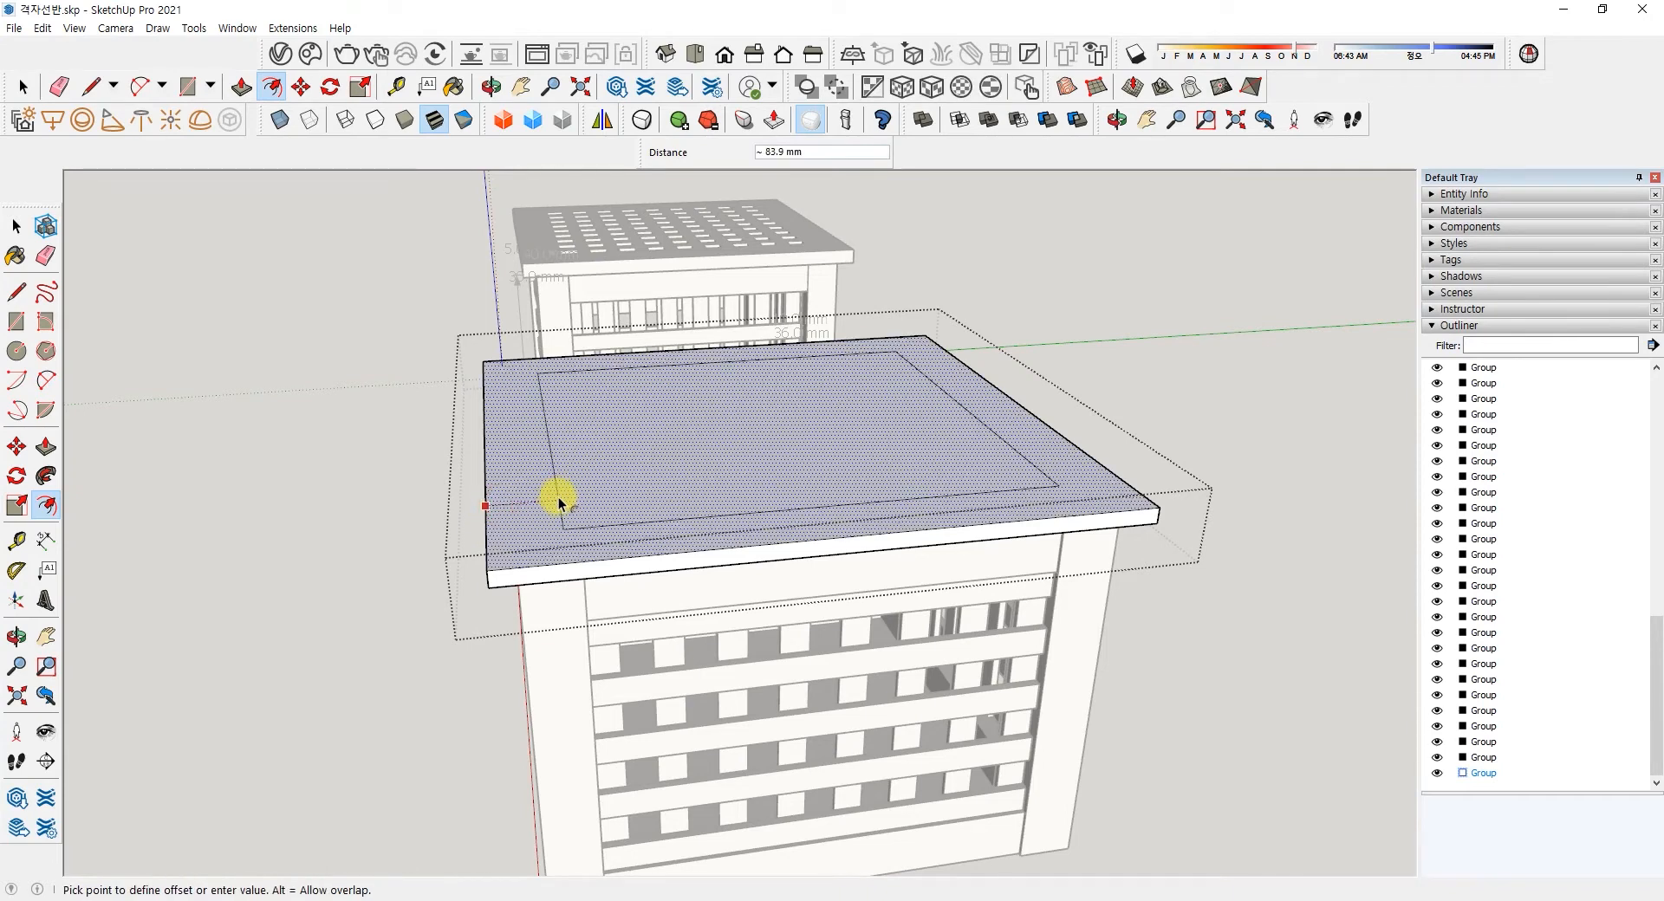
{"action": "key", "text": "Return"}
{"action": "key", "text": "space"}
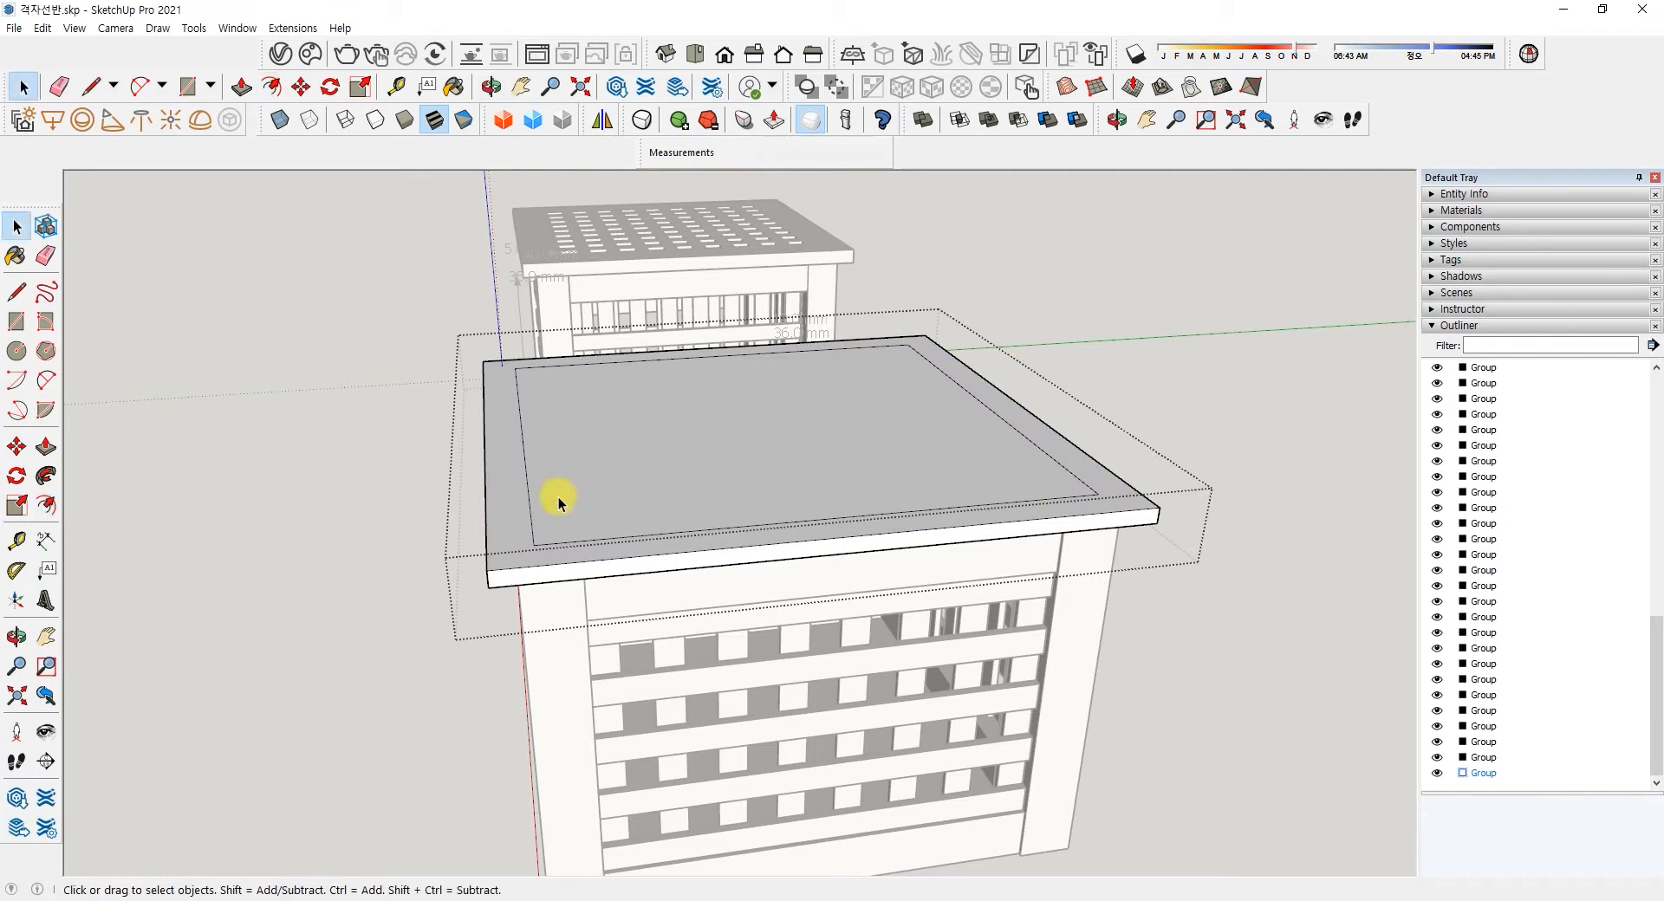
{"action": "left_click", "coordinate": [1137, 387]}
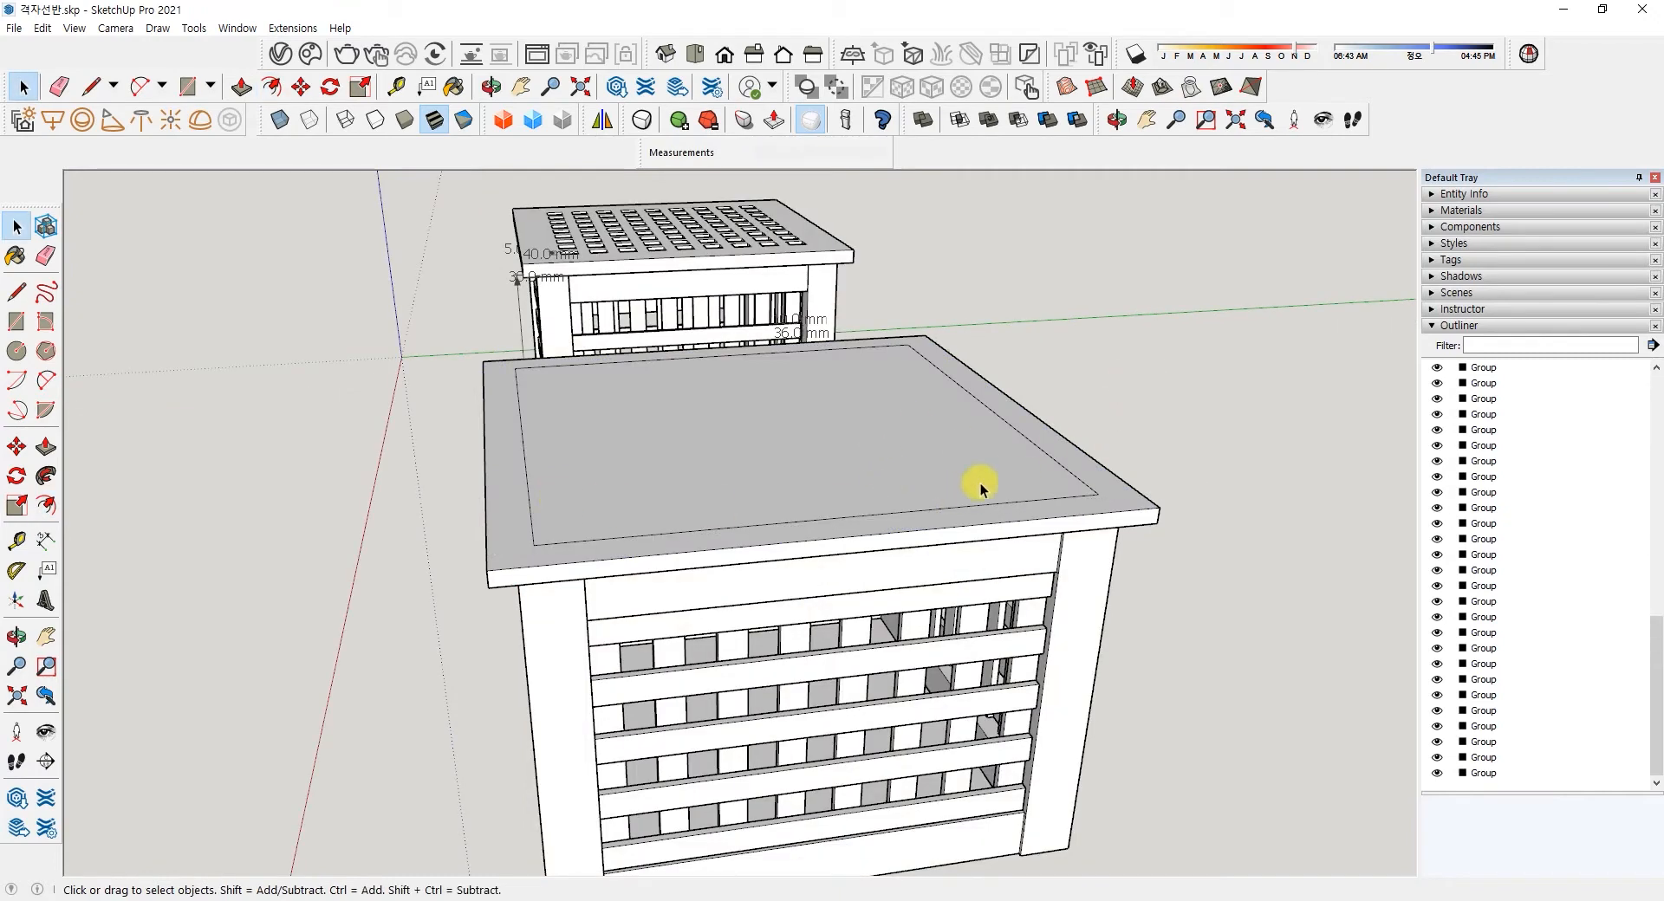
- Draw a 40 by 40 mm square at the front corner of the inset outline on the plain lid
{"action": "left_click", "coordinate": [16, 322]}
{"action": "middle_click_drag", "start_coordinate": [519, 520], "coordinate": [548, 659]}
{"action": "left_click", "coordinate": [536, 697]}
{"action": "left_click", "coordinate": [578, 654]}
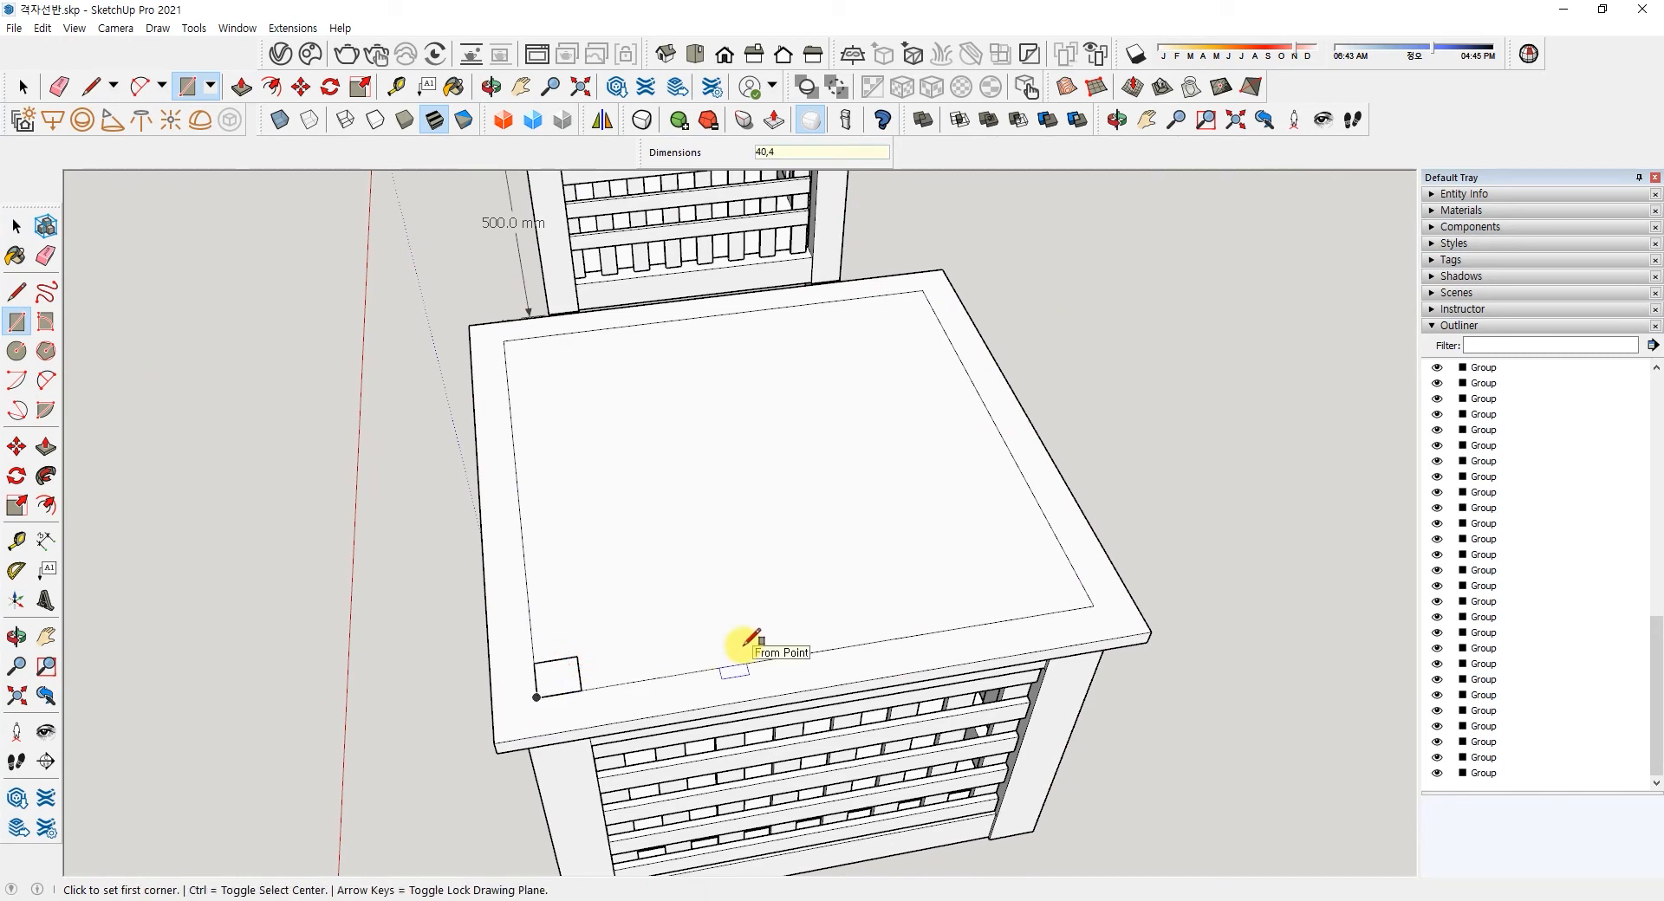
{"action": "key", "text": "space"}
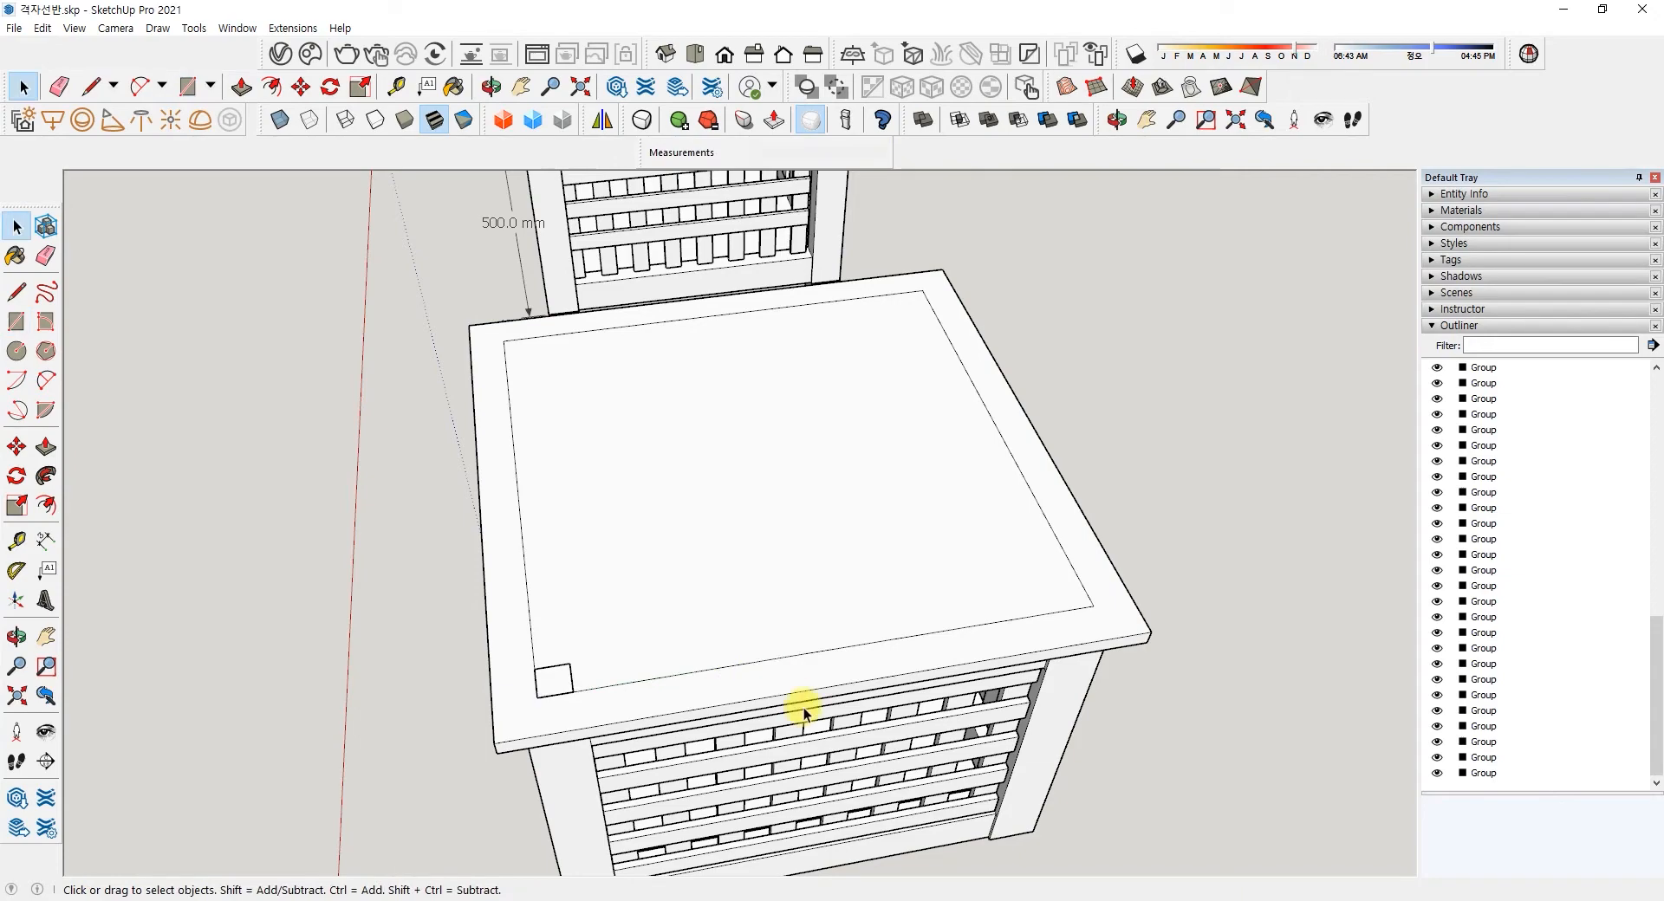
- Push/Pull the small corner square upward about 147 mm into a post standing on the plain lid
{"action": "left_click", "coordinate": [810, 676]}
{"action": "middle_click_drag", "start_coordinate": [810, 676], "coordinate": [694, 636]}
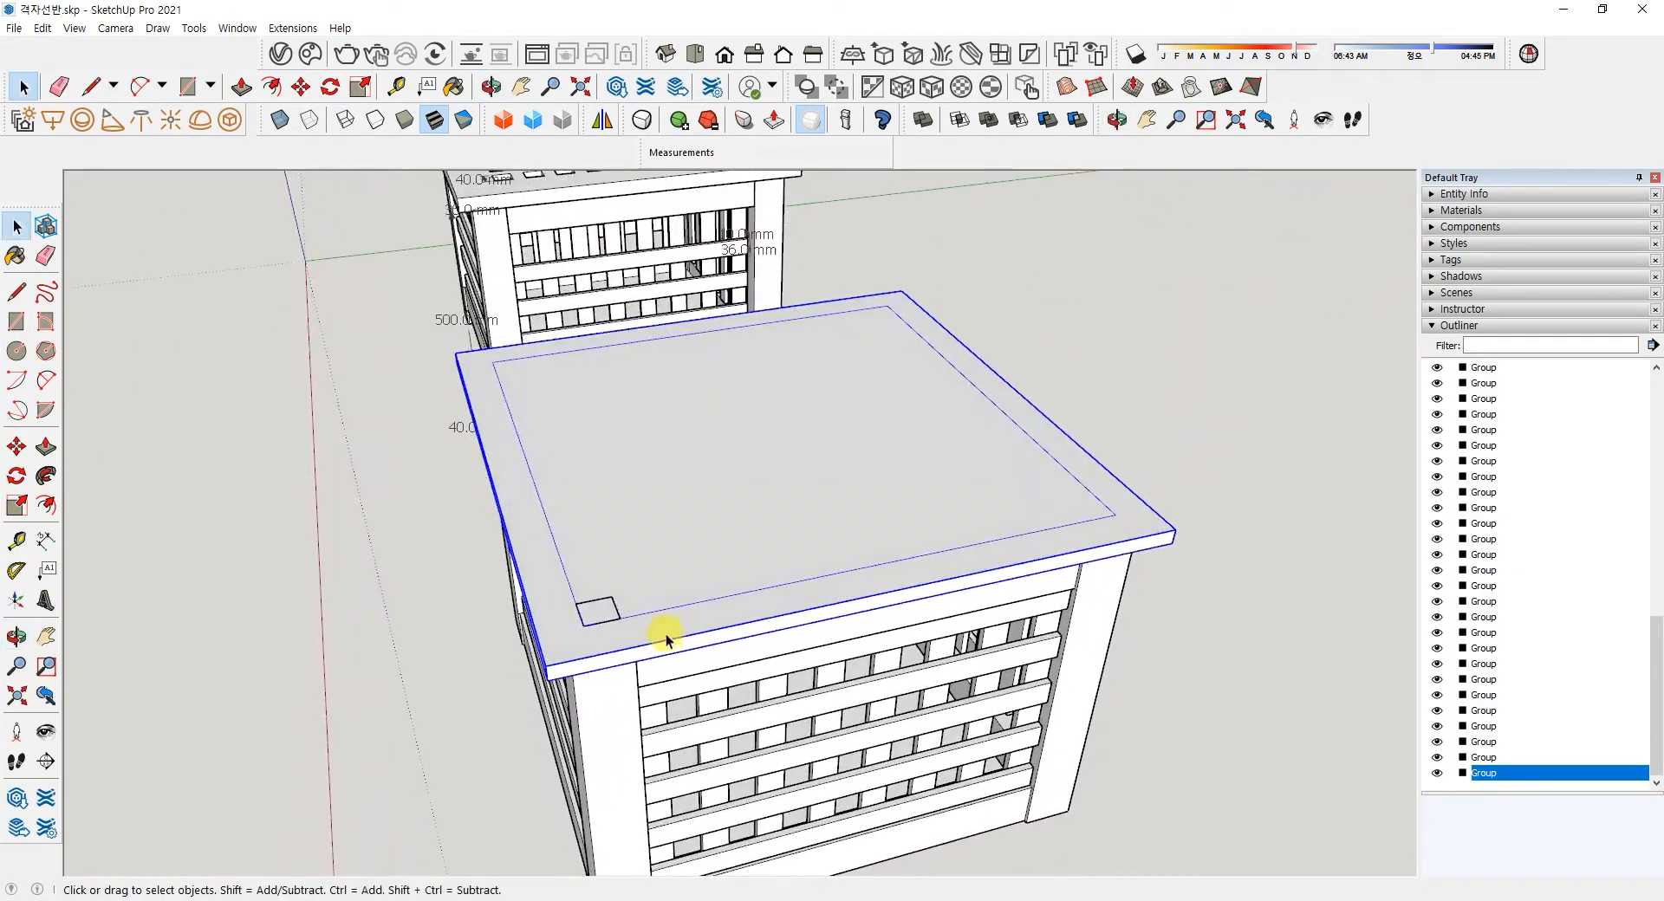
{"action": "scroll", "coordinate": [594, 616], "scroll_direction": "up", "scroll_amount": 5}
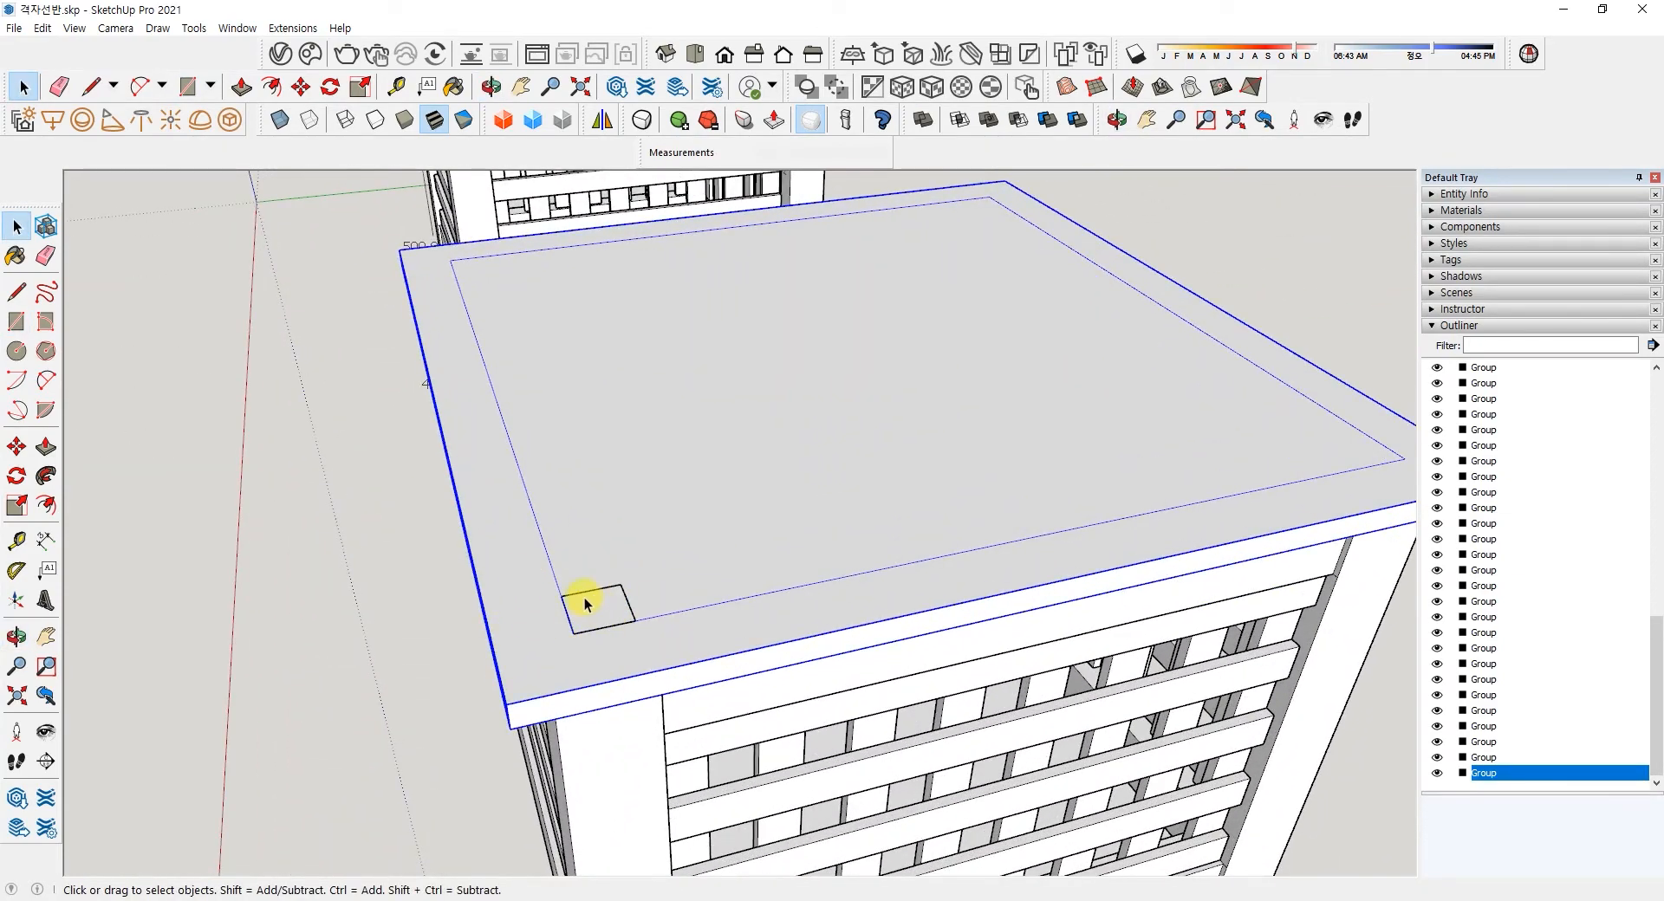
{"action": "scroll", "coordinate": [585, 600], "scroll_direction": "down", "scroll_amount": 2}
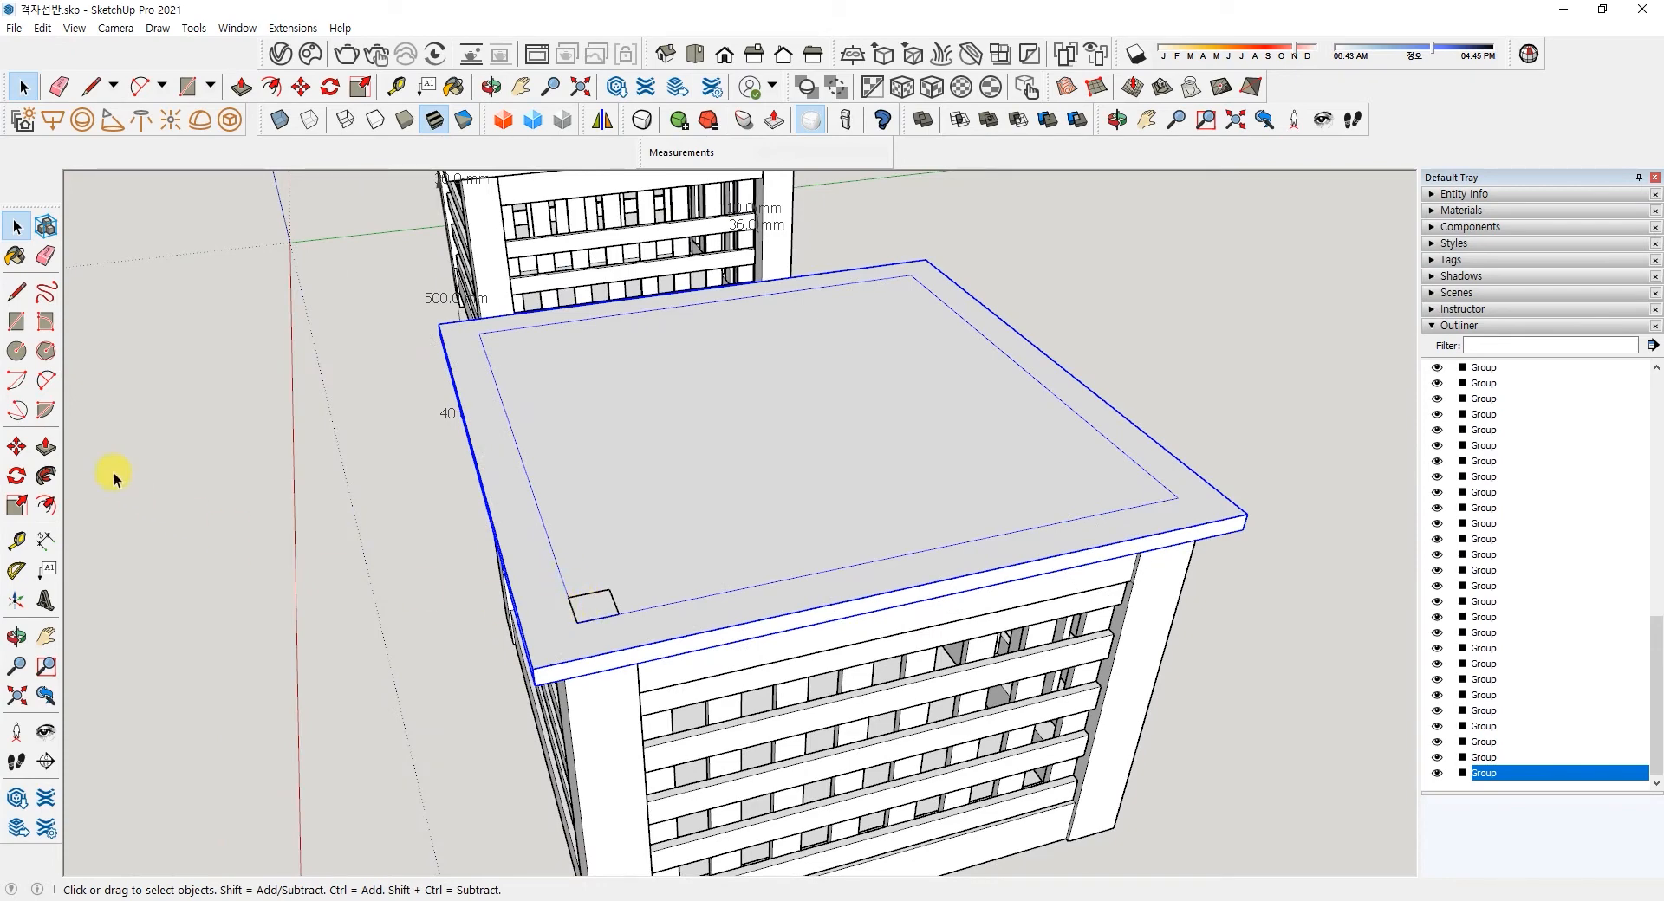
{"action": "key", "text": "p"}
{"action": "left_click", "coordinate": [586, 610]}
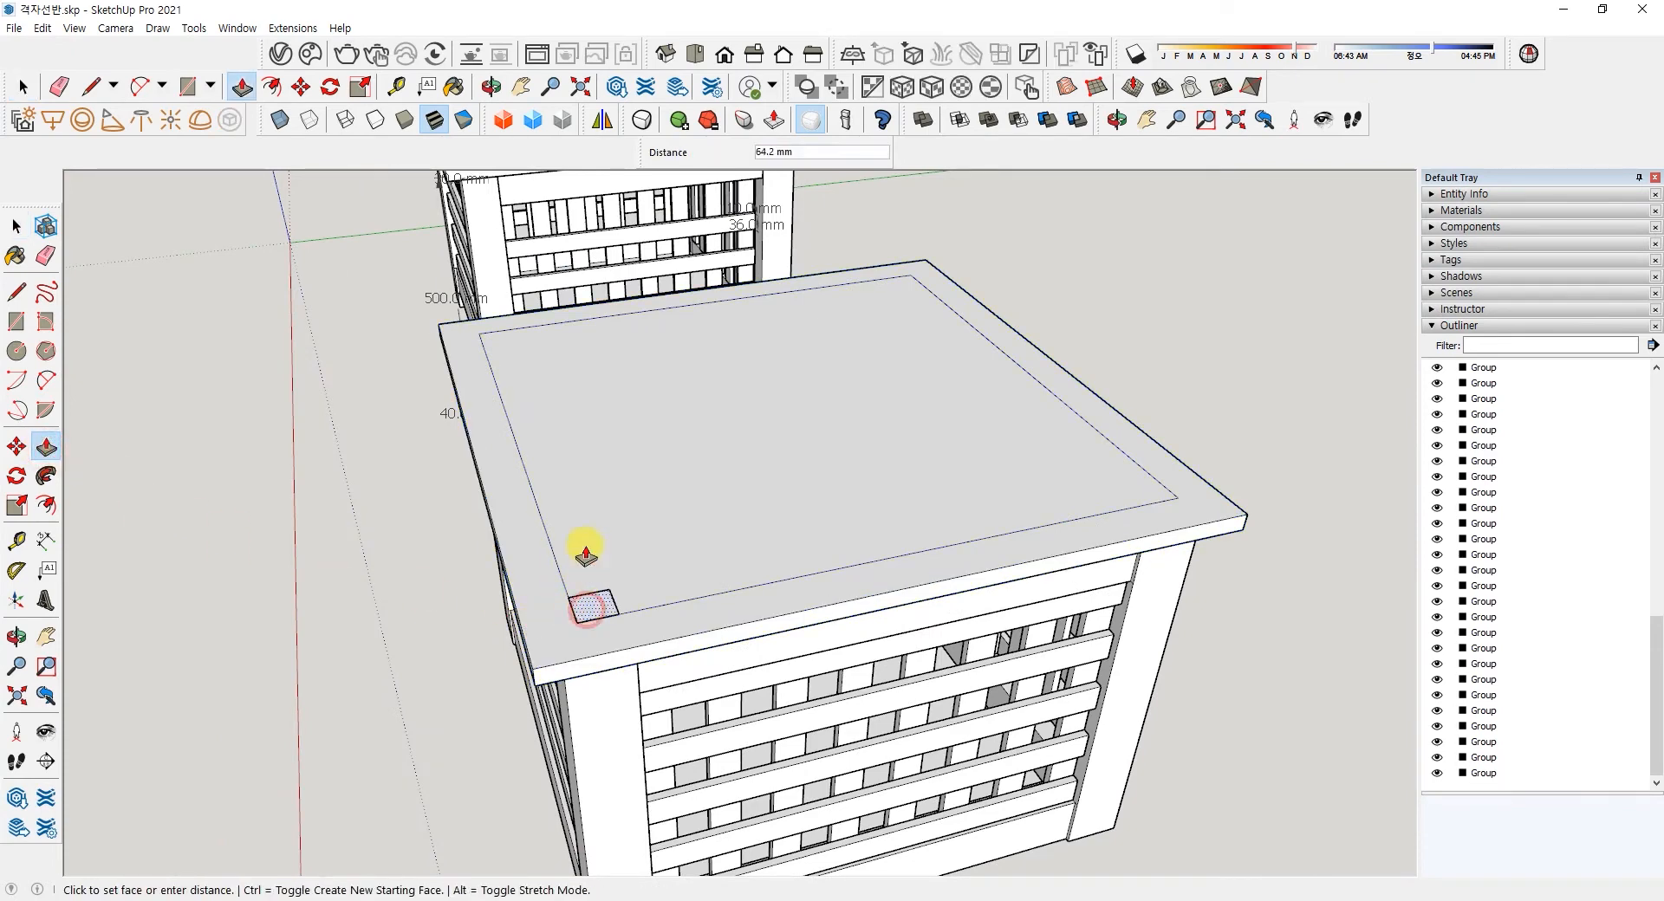
{"action": "left_click", "coordinate": [572, 479]}
{"action": "middle_click_drag", "start_coordinate": [613, 632], "coordinate": [707, 562]}
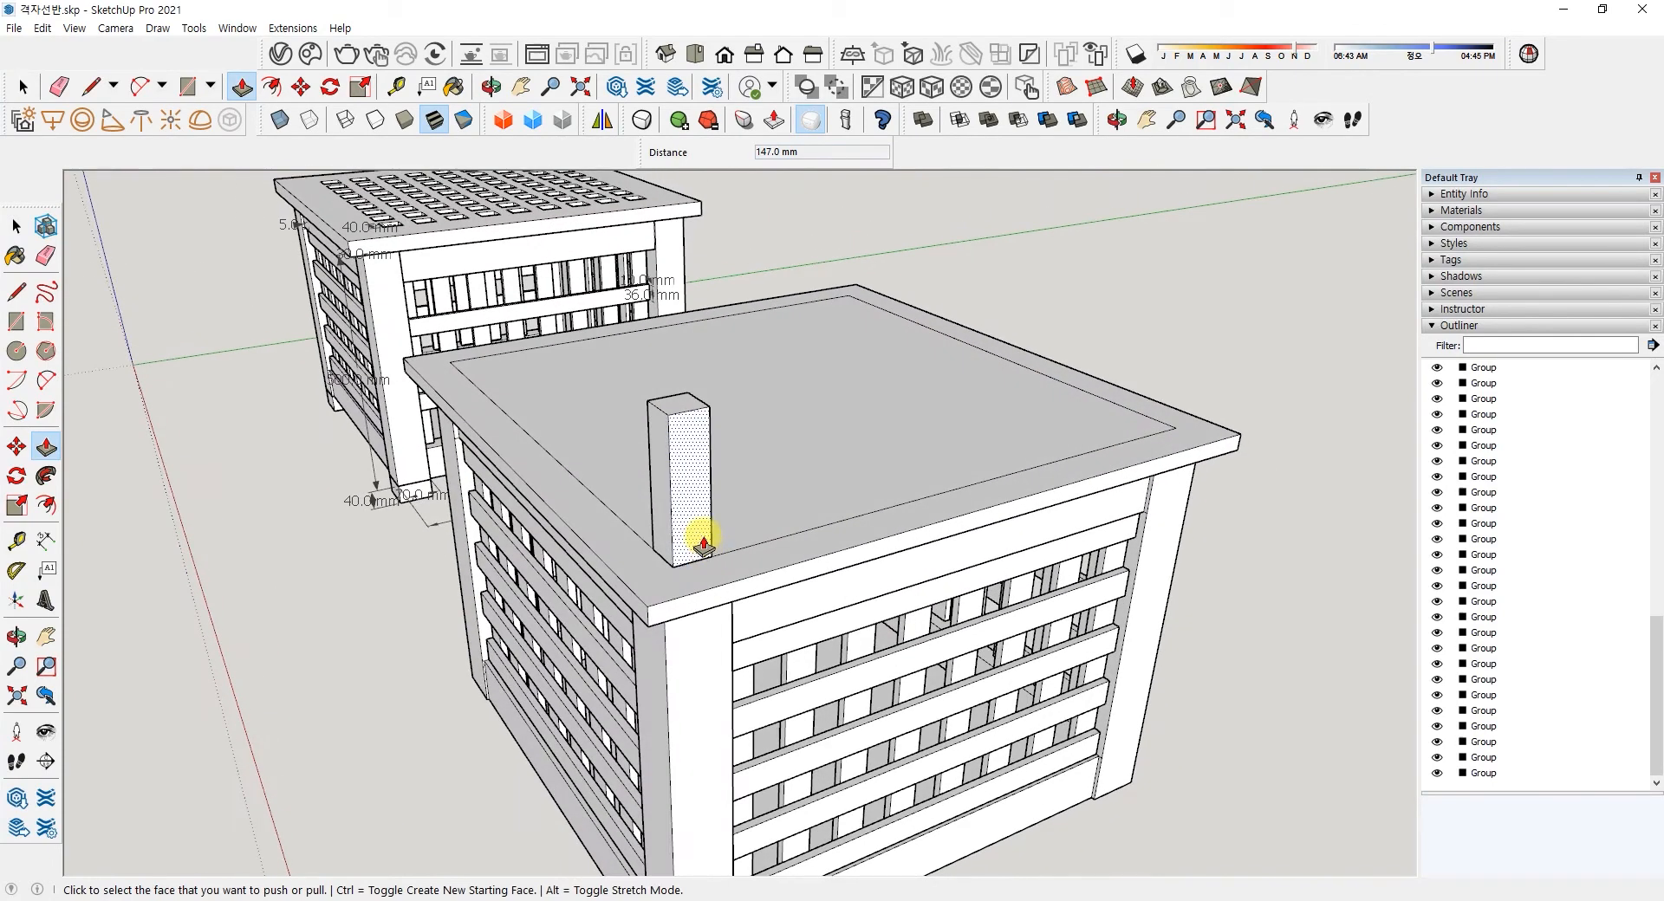
- Select all geometry of the square post and make it a group
{"action": "key", "text": "space"}
{"action": "triple_click", "coordinate": [693, 501]}
{"action": "right_click", "coordinate": [694, 497]}
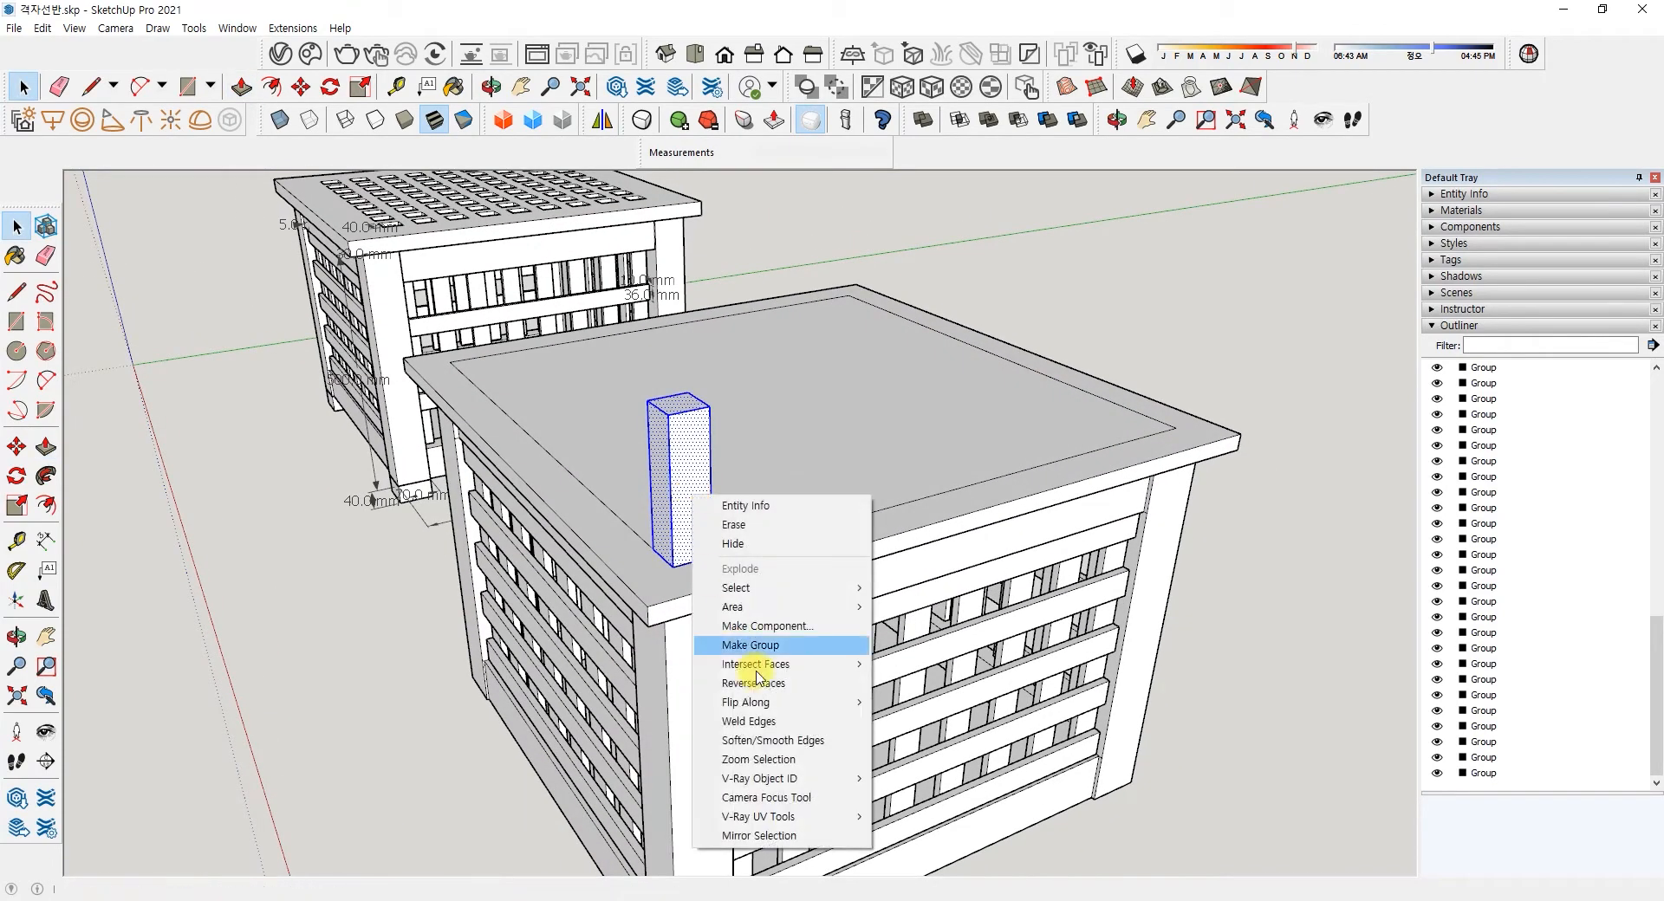
{"action": "left_click", "coordinate": [789, 644]}
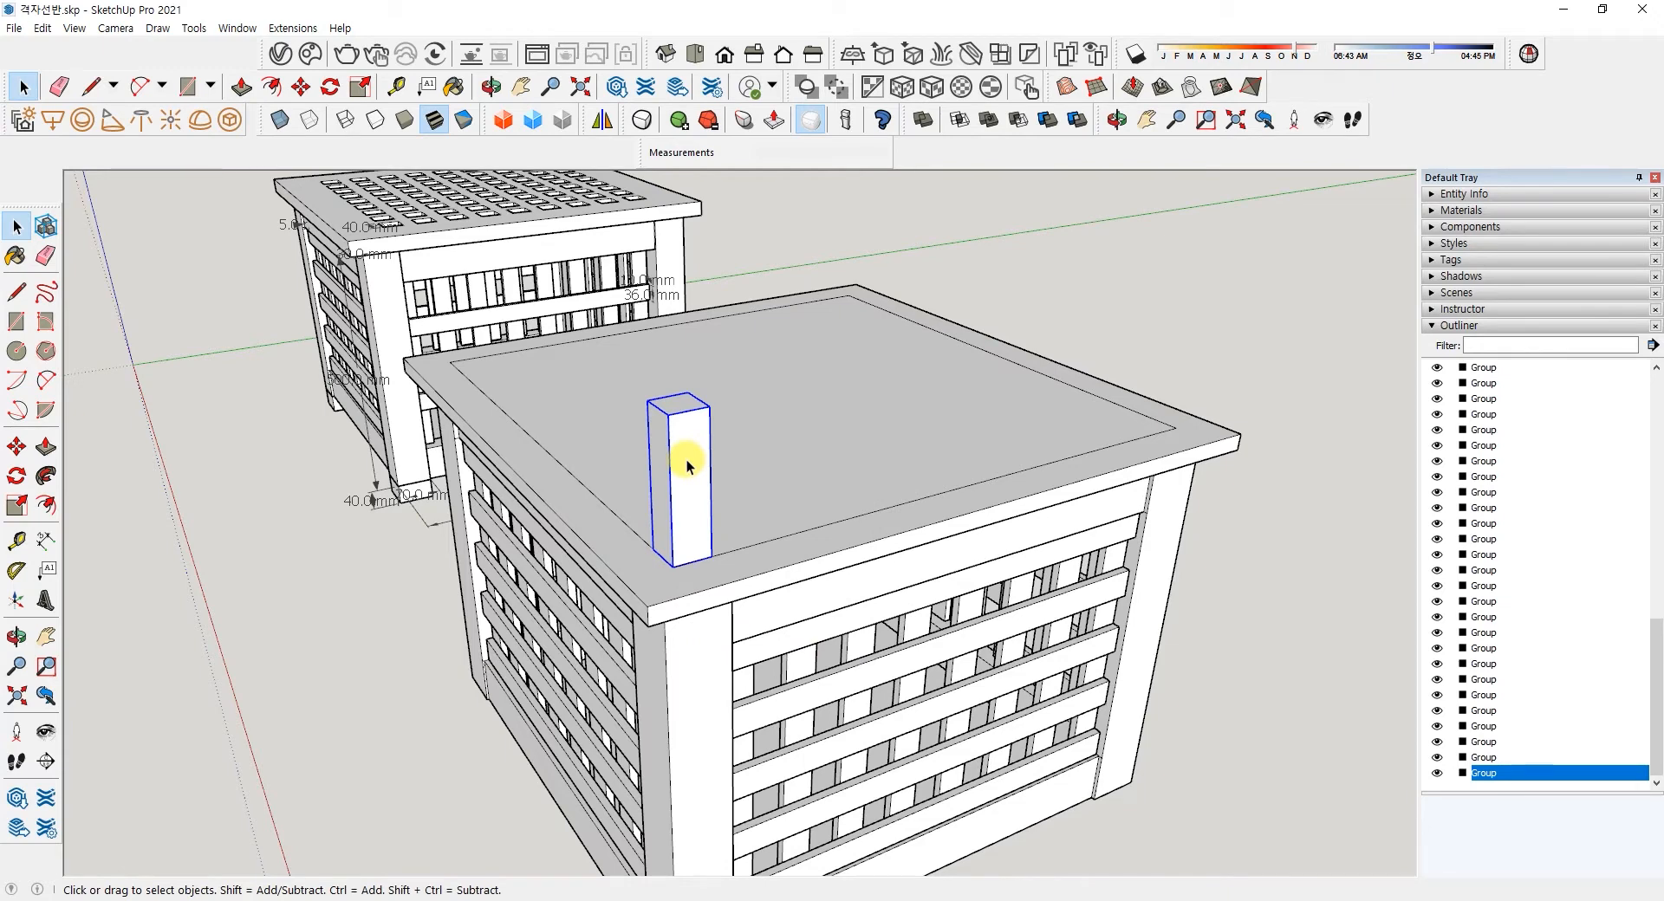
- Open the post group for editing and turn on Hide Rest Of Model
{"action": "double_click", "coordinate": [686, 466]}
{"action": "left_click", "coordinate": [85, 33]}
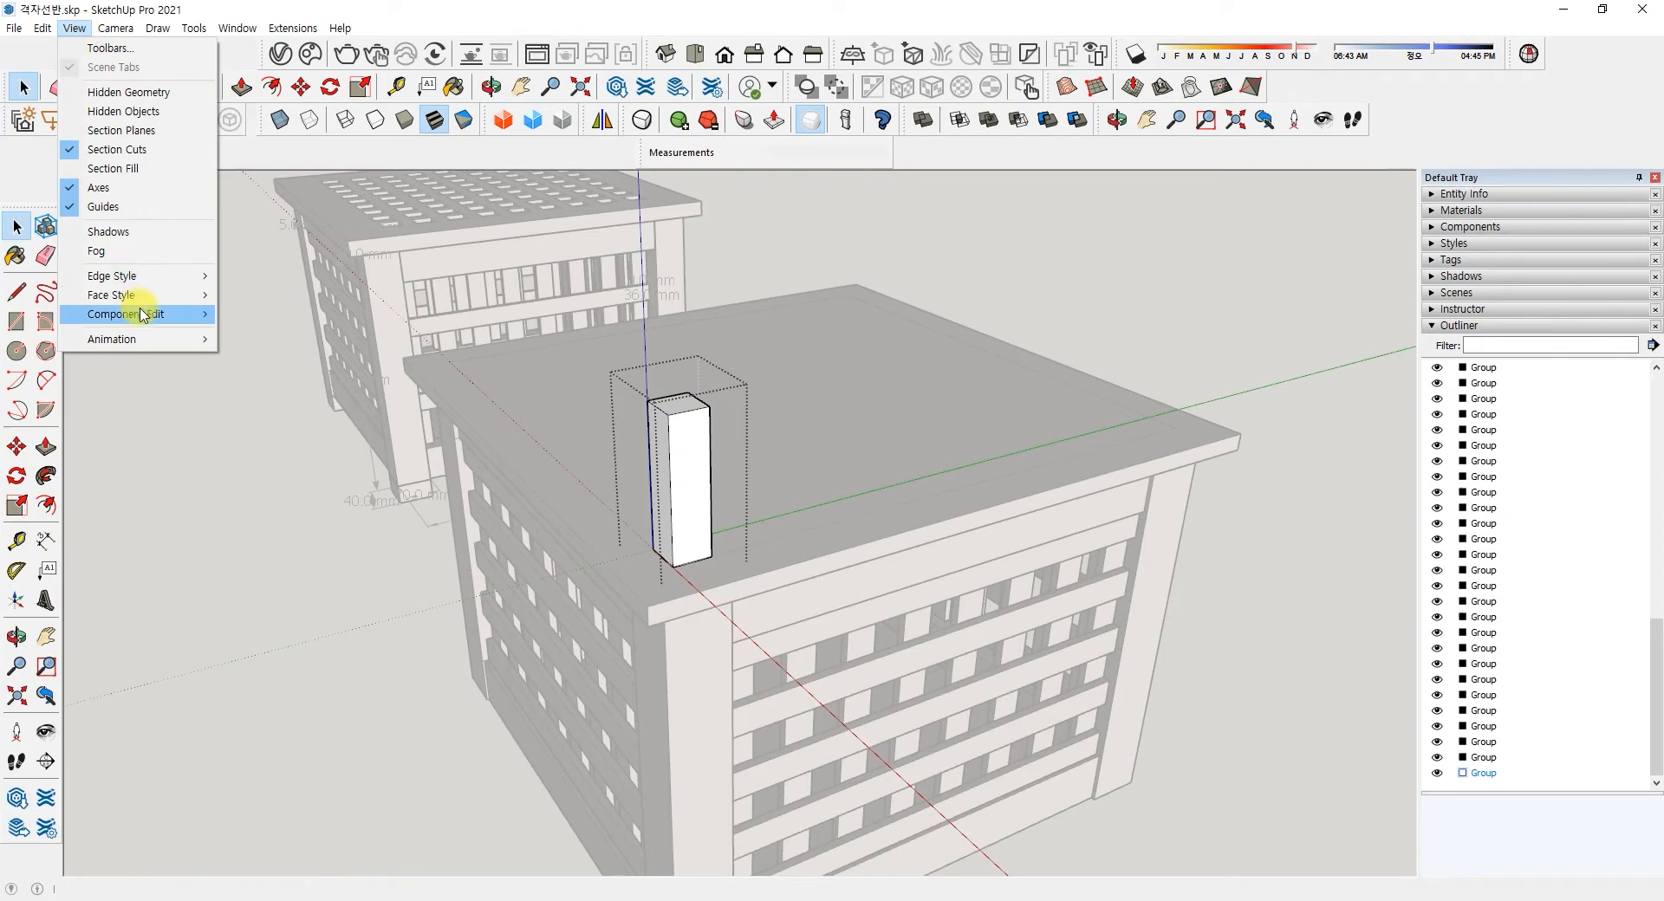
{"action": "mouse_move", "coordinate": [147, 314]}
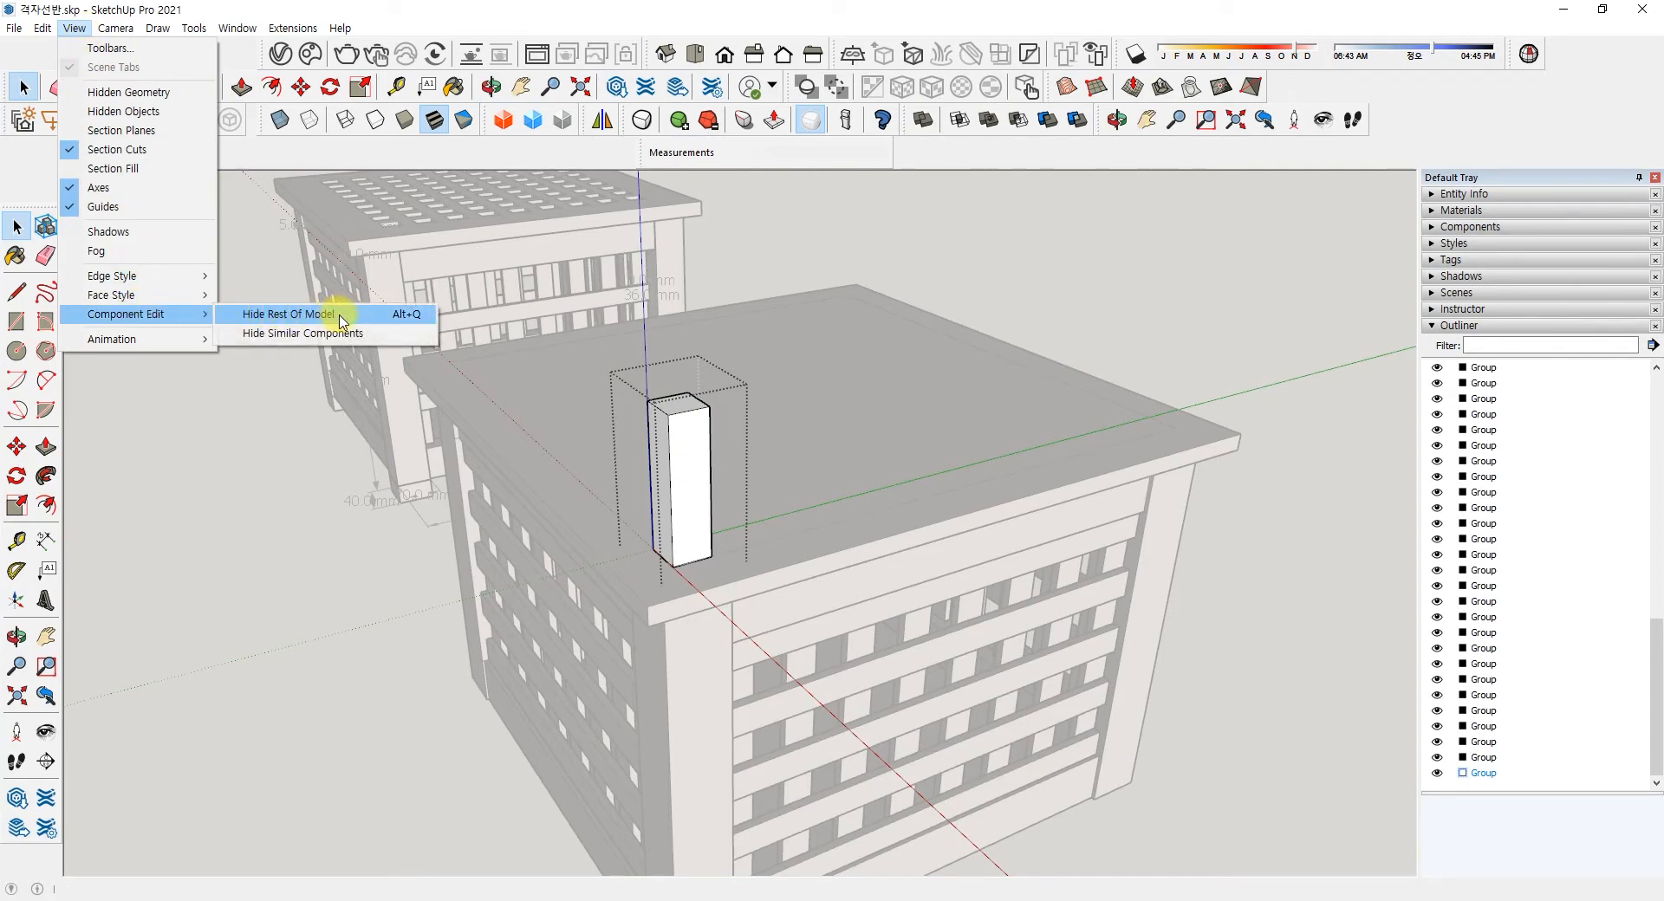
{"action": "left_click", "coordinate": [411, 325]}
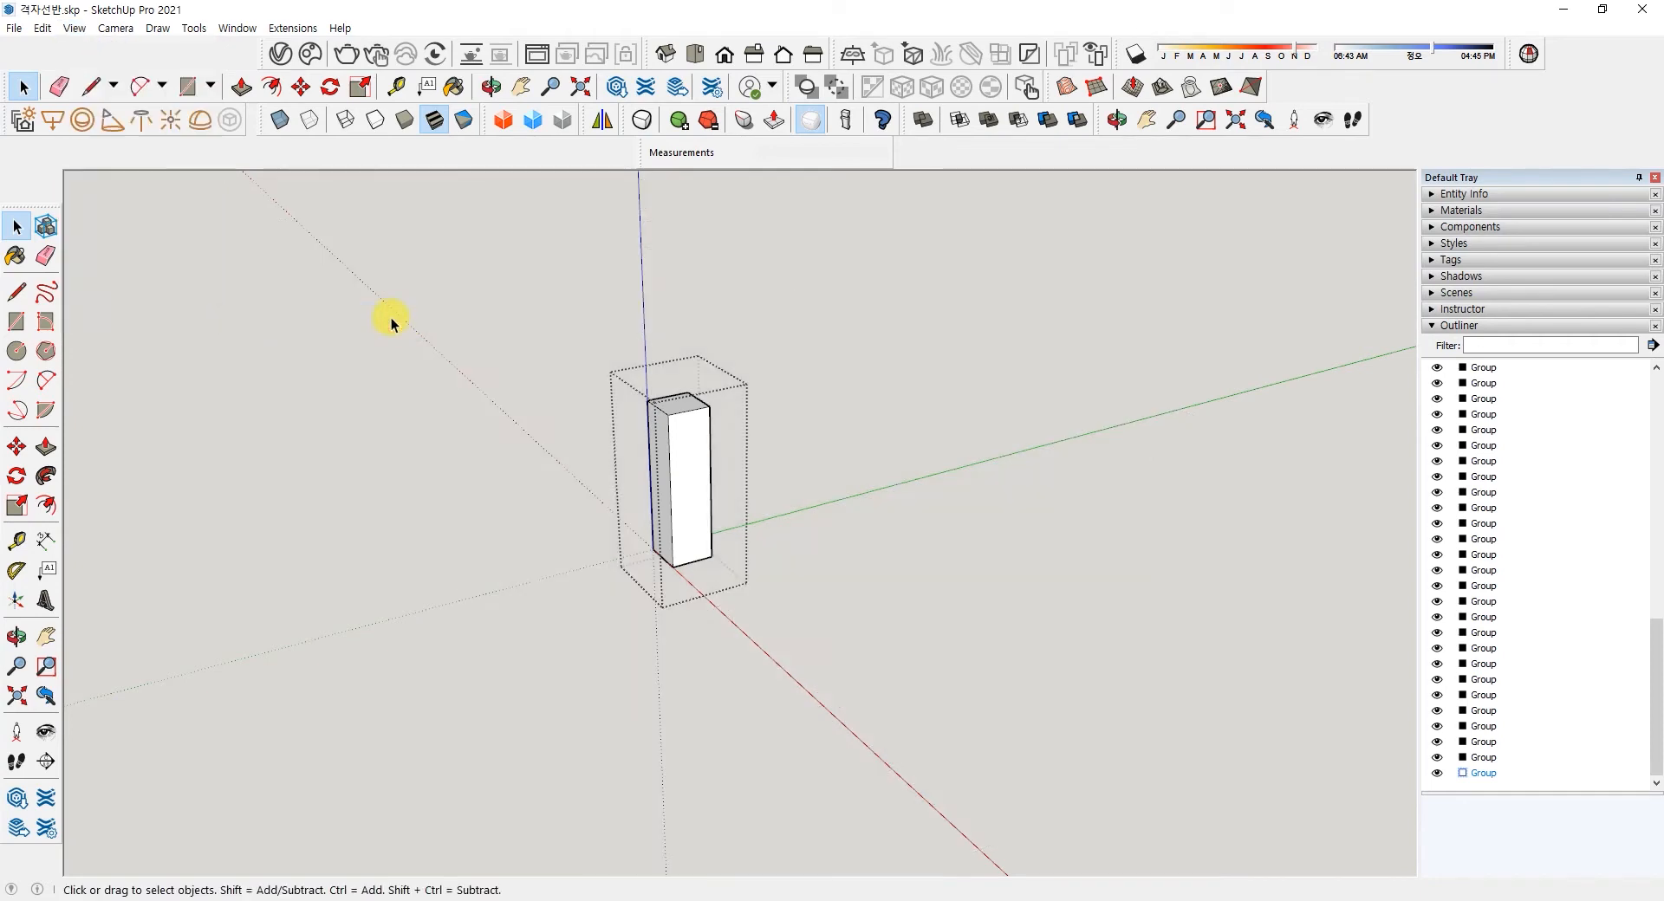
- Extend the post's bottom face downward through the plain lid, leave the group and check how the post meets the lid
{"action": "left_click", "coordinate": [45, 447]}
{"action": "middle_click_drag", "start_coordinate": [629, 557], "coordinate": [717, 414]}
{"action": "left_click", "coordinate": [688, 568]}
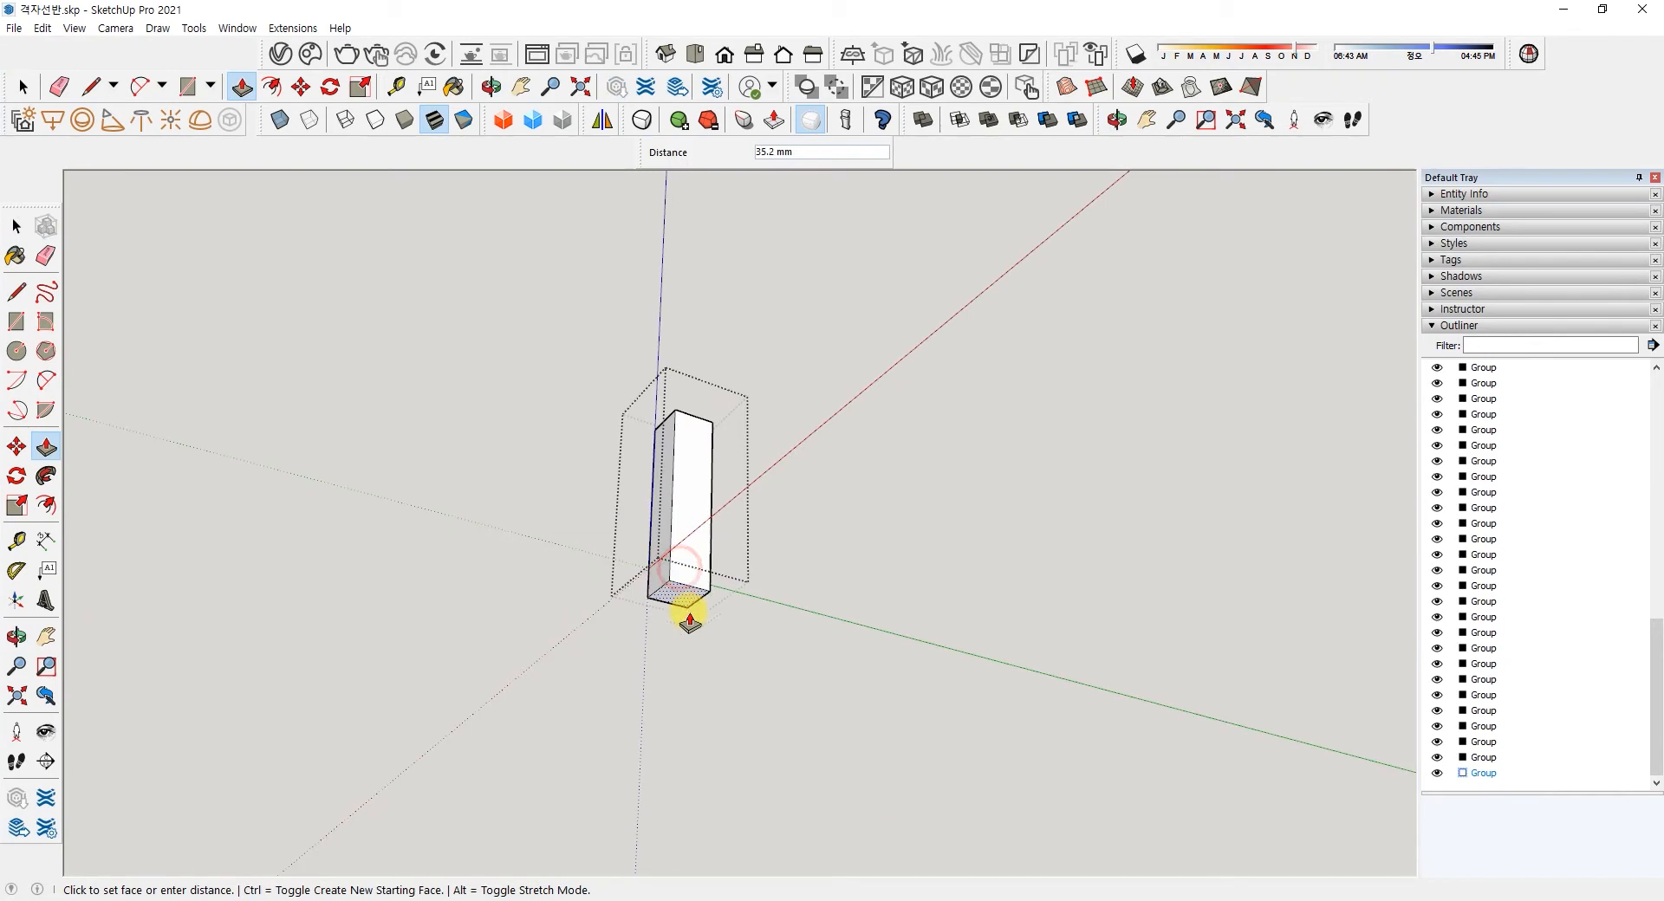
{"action": "left_click", "coordinate": [693, 723]}
{"action": "key", "text": "space"}
{"action": "left_click", "coordinate": [579, 712]}
{"action": "middle_click_drag", "start_coordinate": [689, 646], "coordinate": [774, 702]}
{"action": "left_click", "coordinate": [768, 695]}
{"action": "left_click", "coordinate": [736, 633]}
{"action": "left_click", "coordinate": [776, 696]}
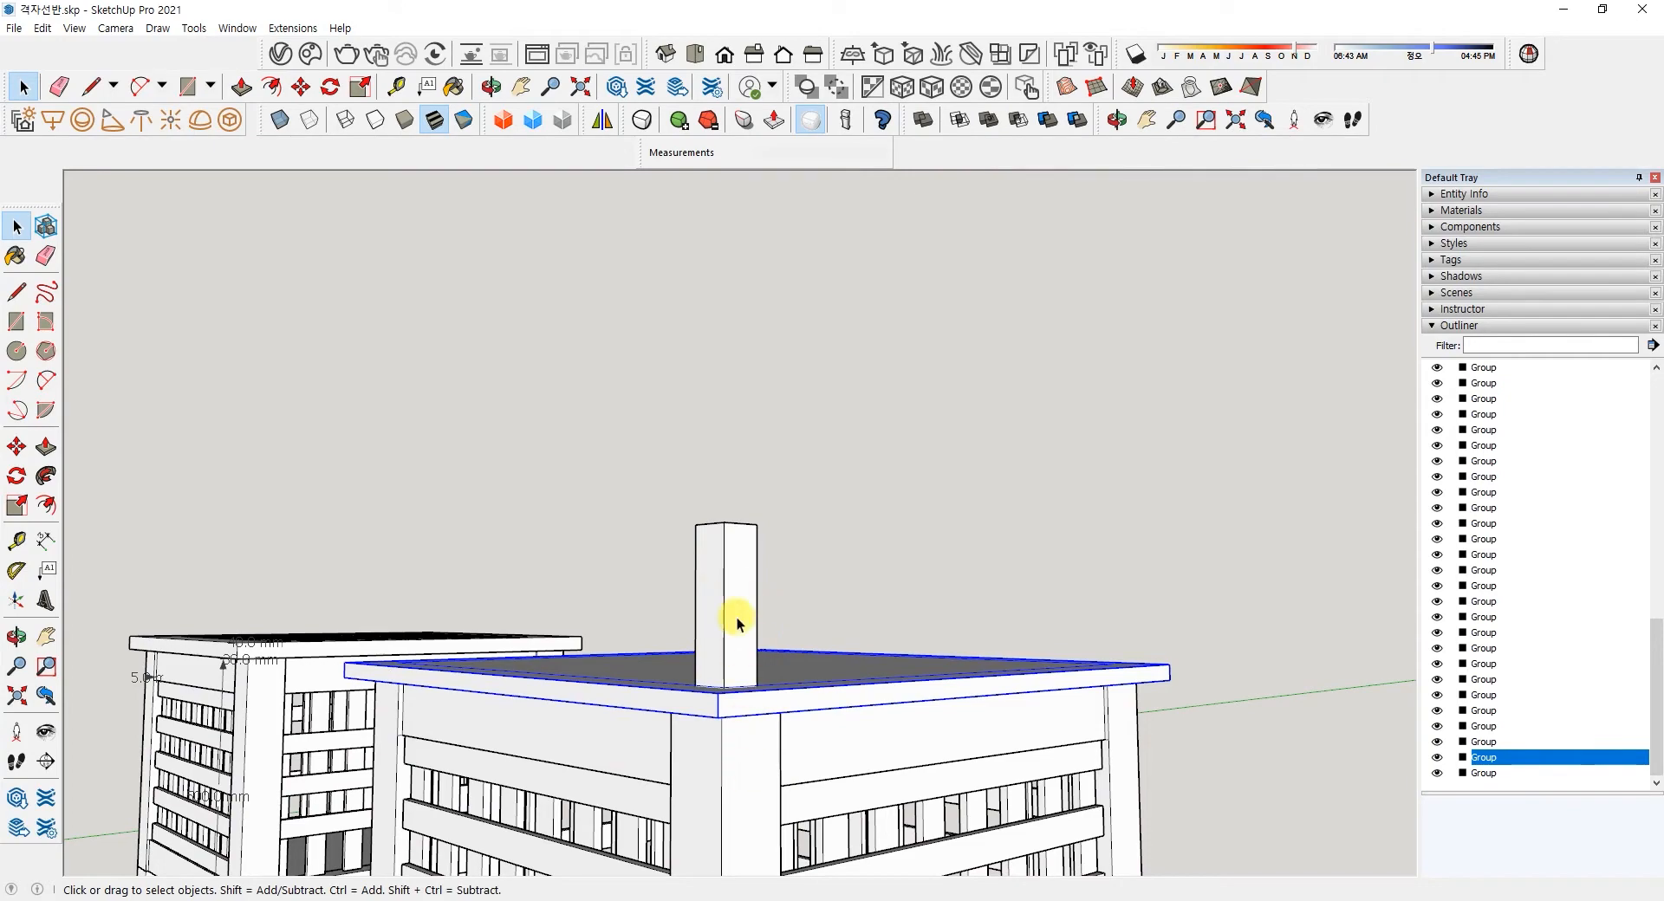
{"action": "middle_click_drag", "start_coordinate": [819, 567], "coordinate": [793, 700]}
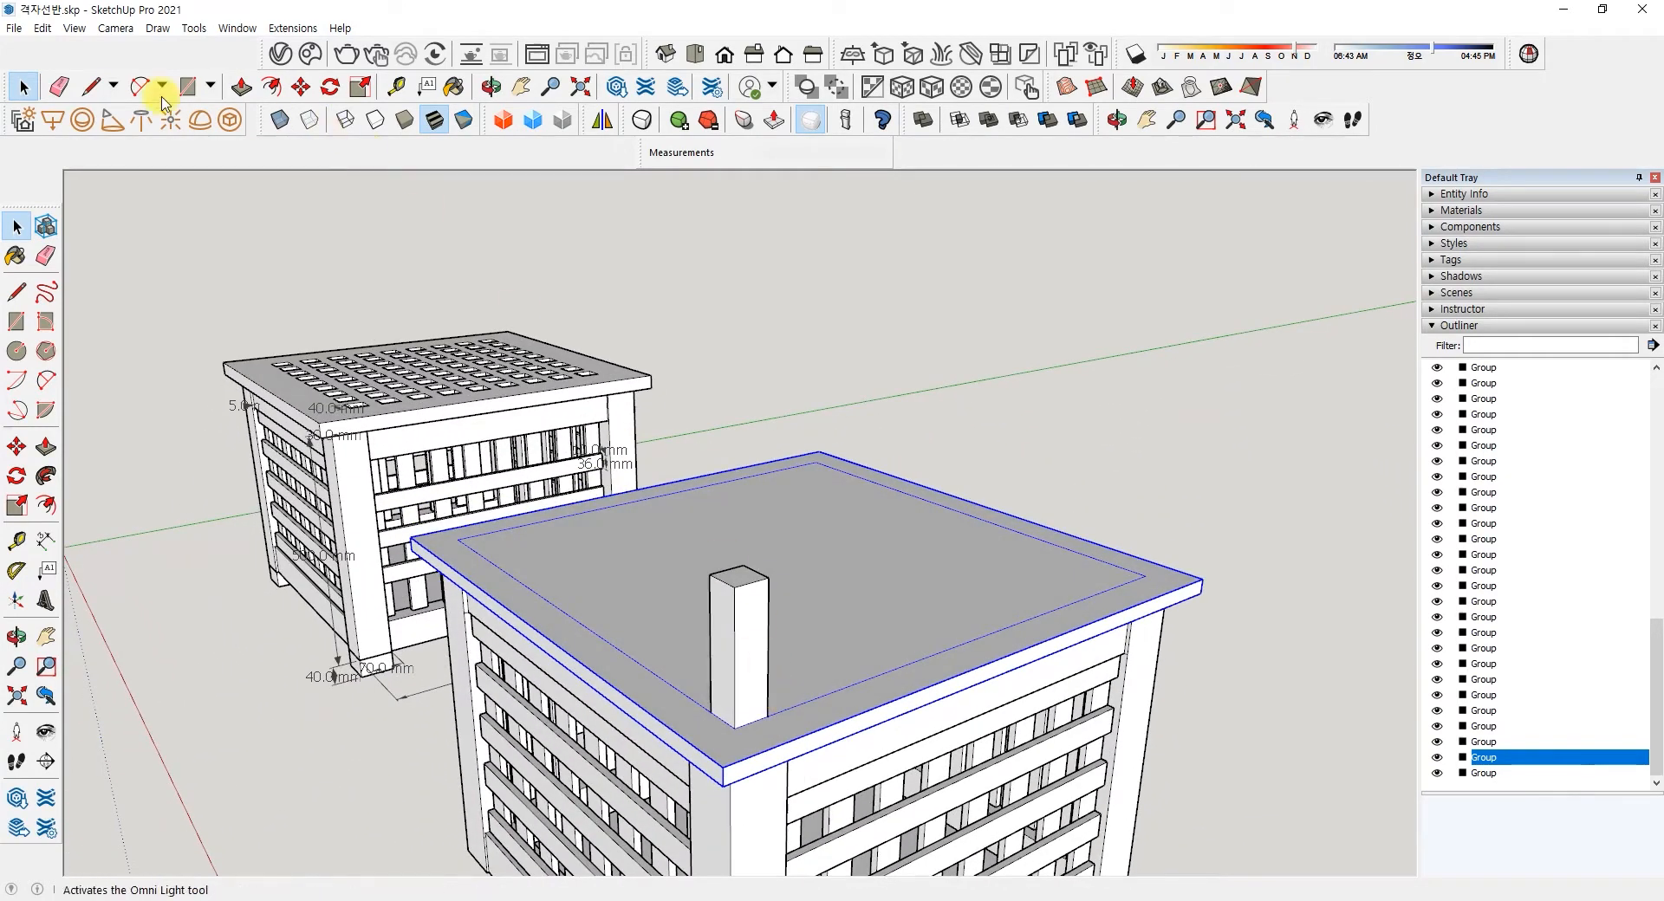
- Look up the shortcut for Hide Rest Of Model by filtering the shortcut preferences for "hide", and test the isolated view on the plain lid group
{"action": "left_click", "coordinate": [74, 28]}
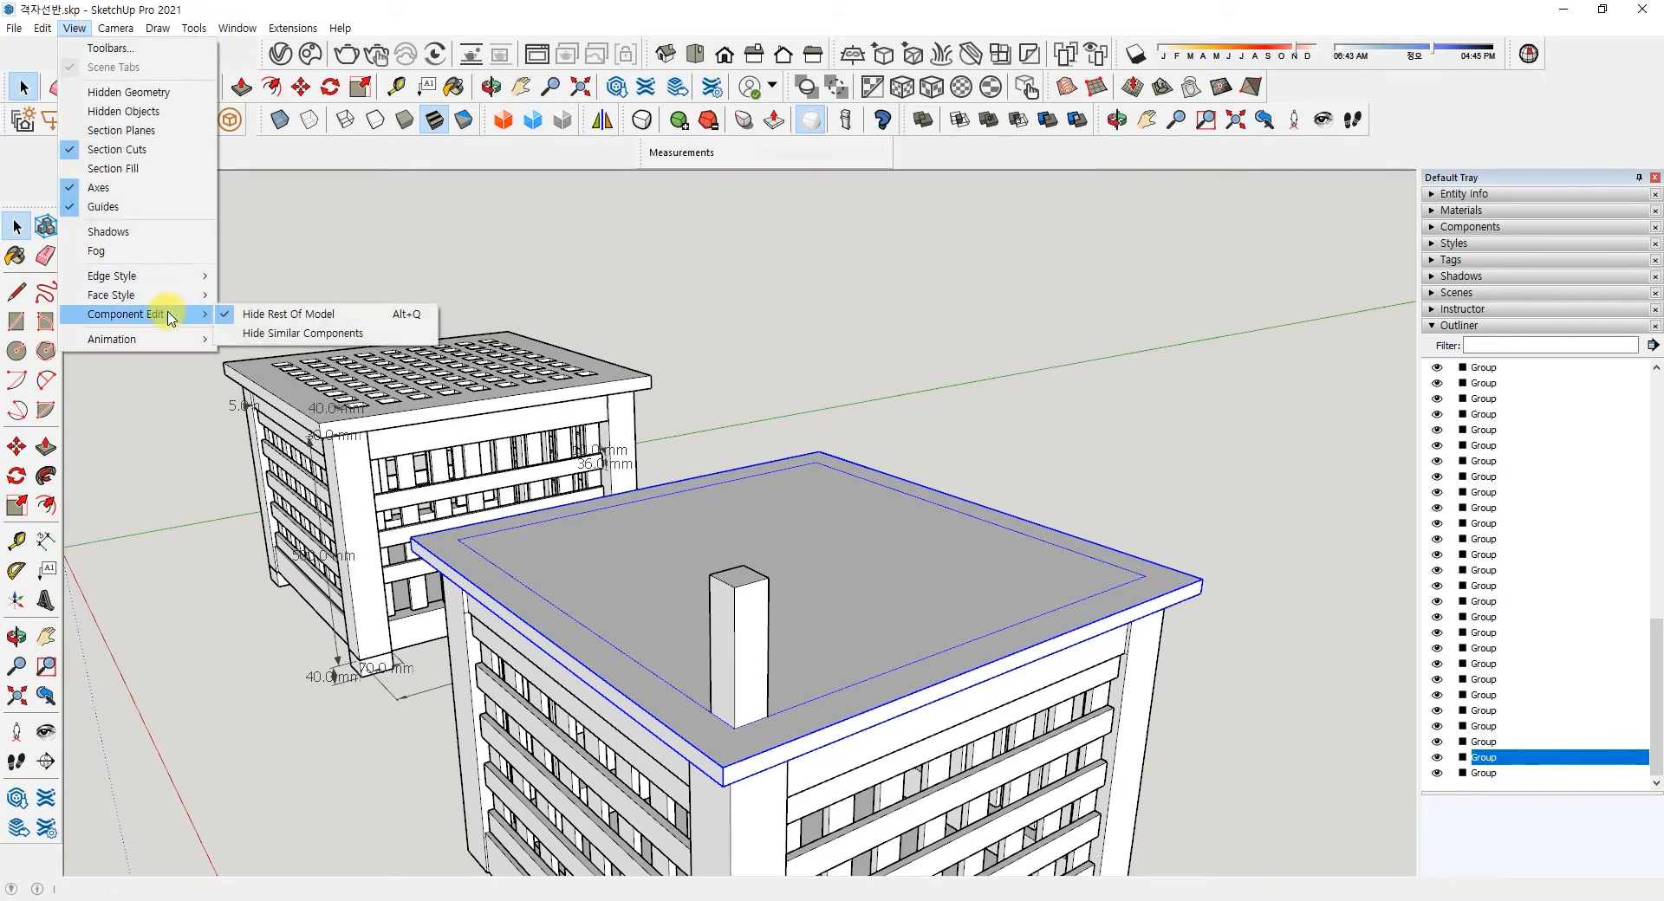
{"action": "left_click", "coordinate": [403, 322]}
{"action": "left_click", "coordinate": [235, 28]}
{"action": "left_click", "coordinate": [234, 30]}
{"action": "left_click", "coordinate": [231, 31]}
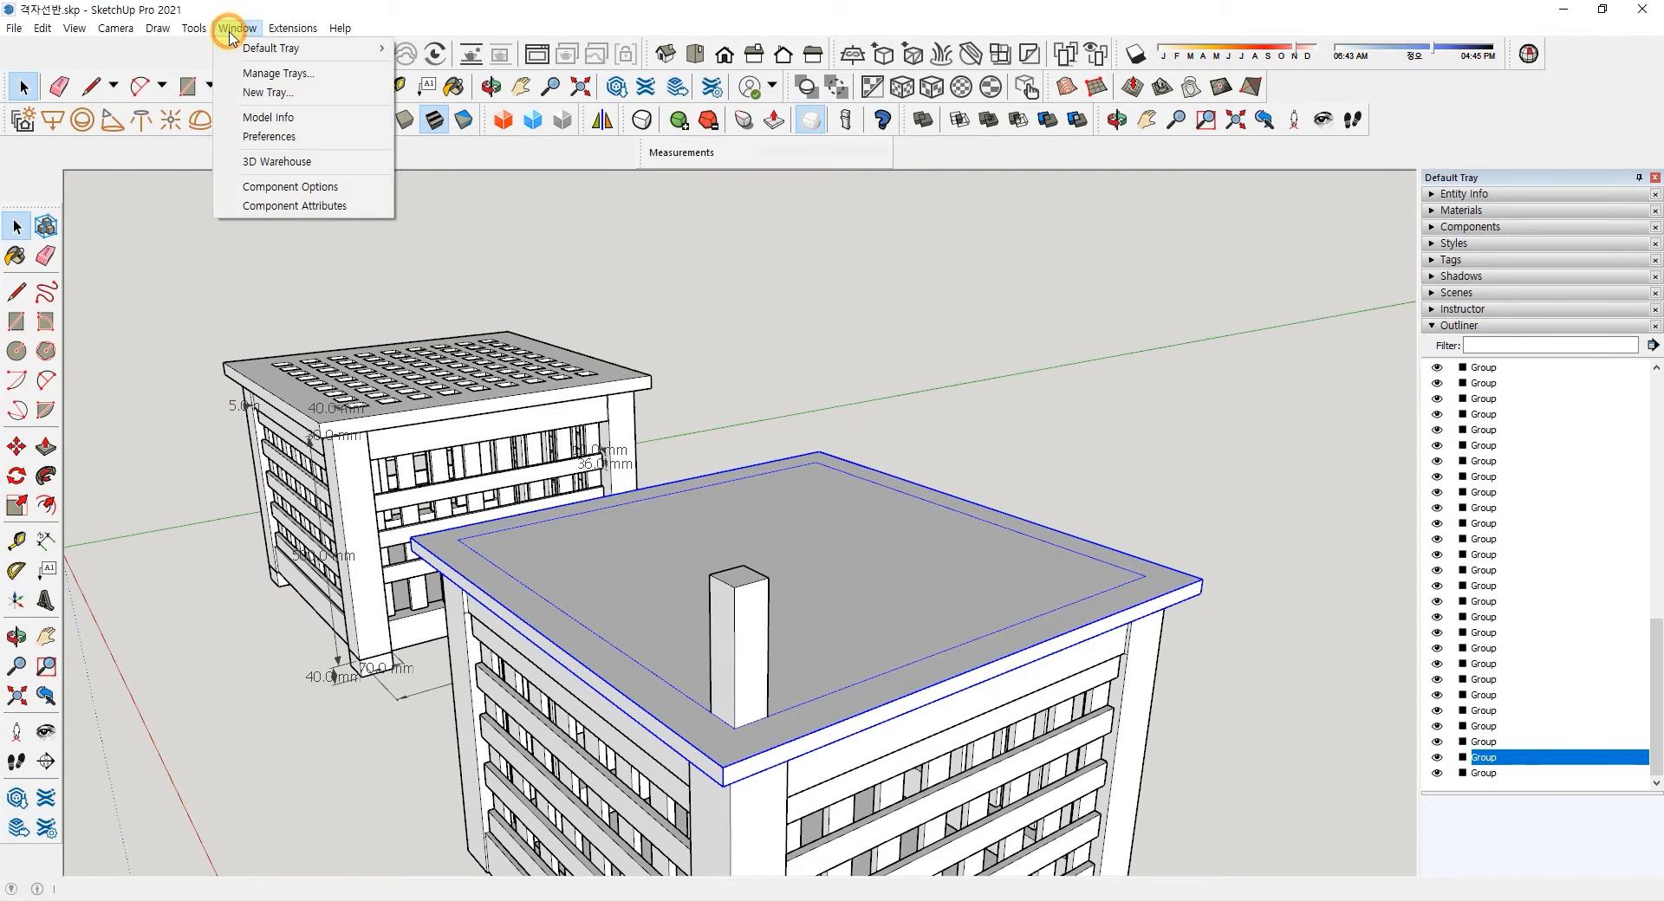
{"action": "left_click", "coordinate": [264, 135]}
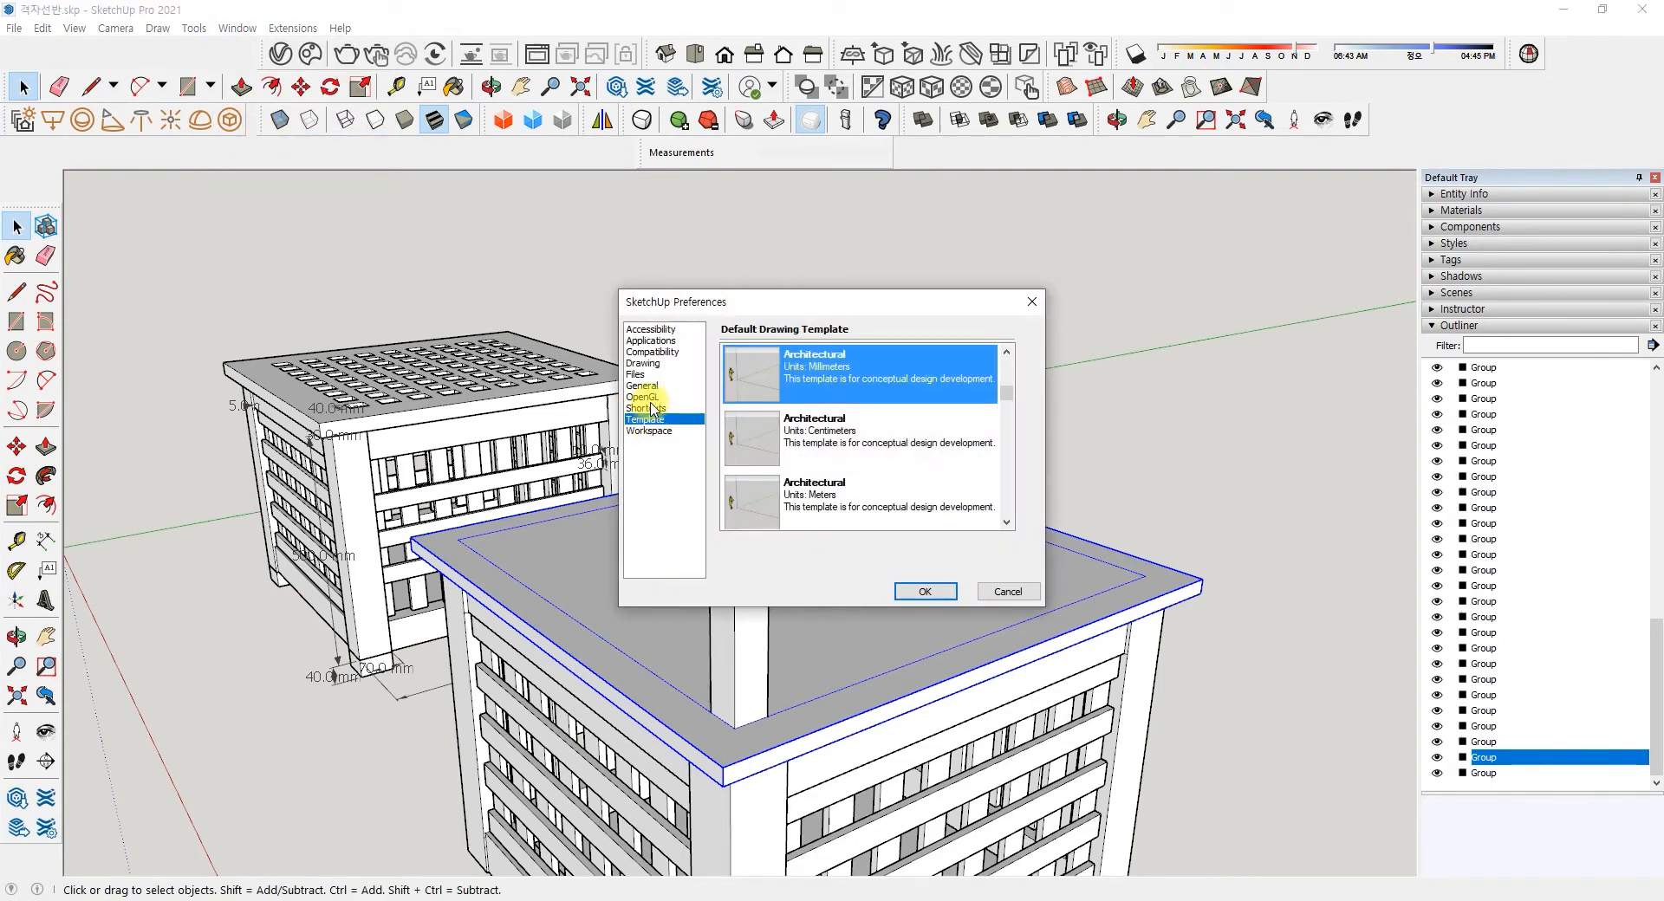
{"action": "left_click", "coordinate": [652, 409]}
{"action": "left_click", "coordinate": [798, 329]}
{"action": "type", "text": "hide"}
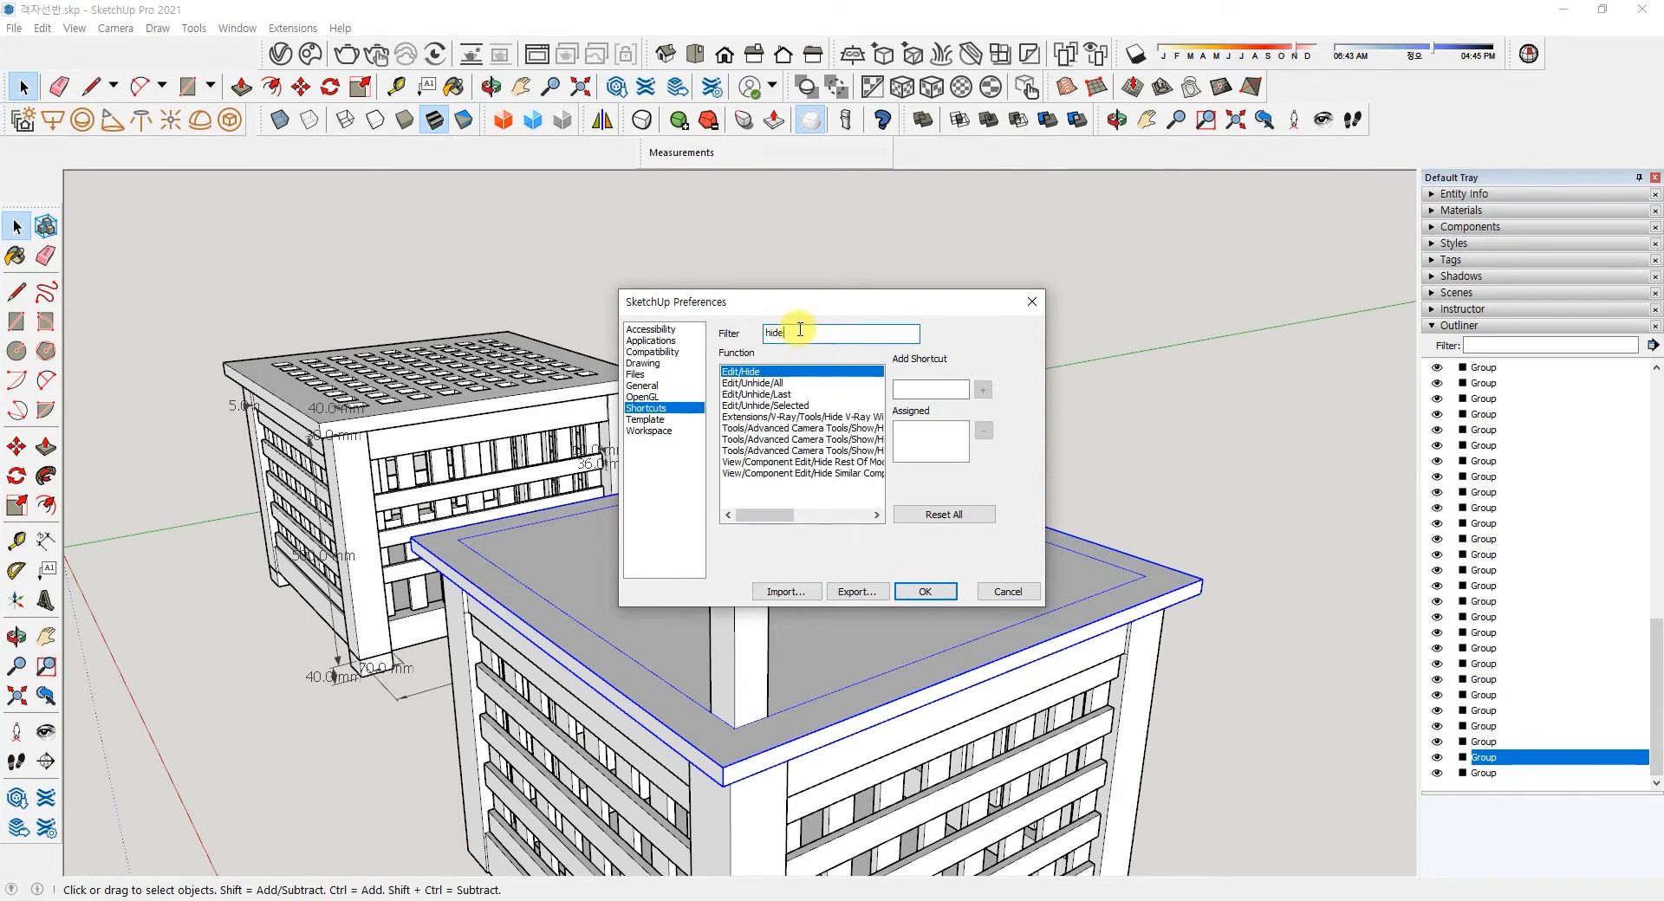
{"action": "left_click", "coordinate": [819, 462]}
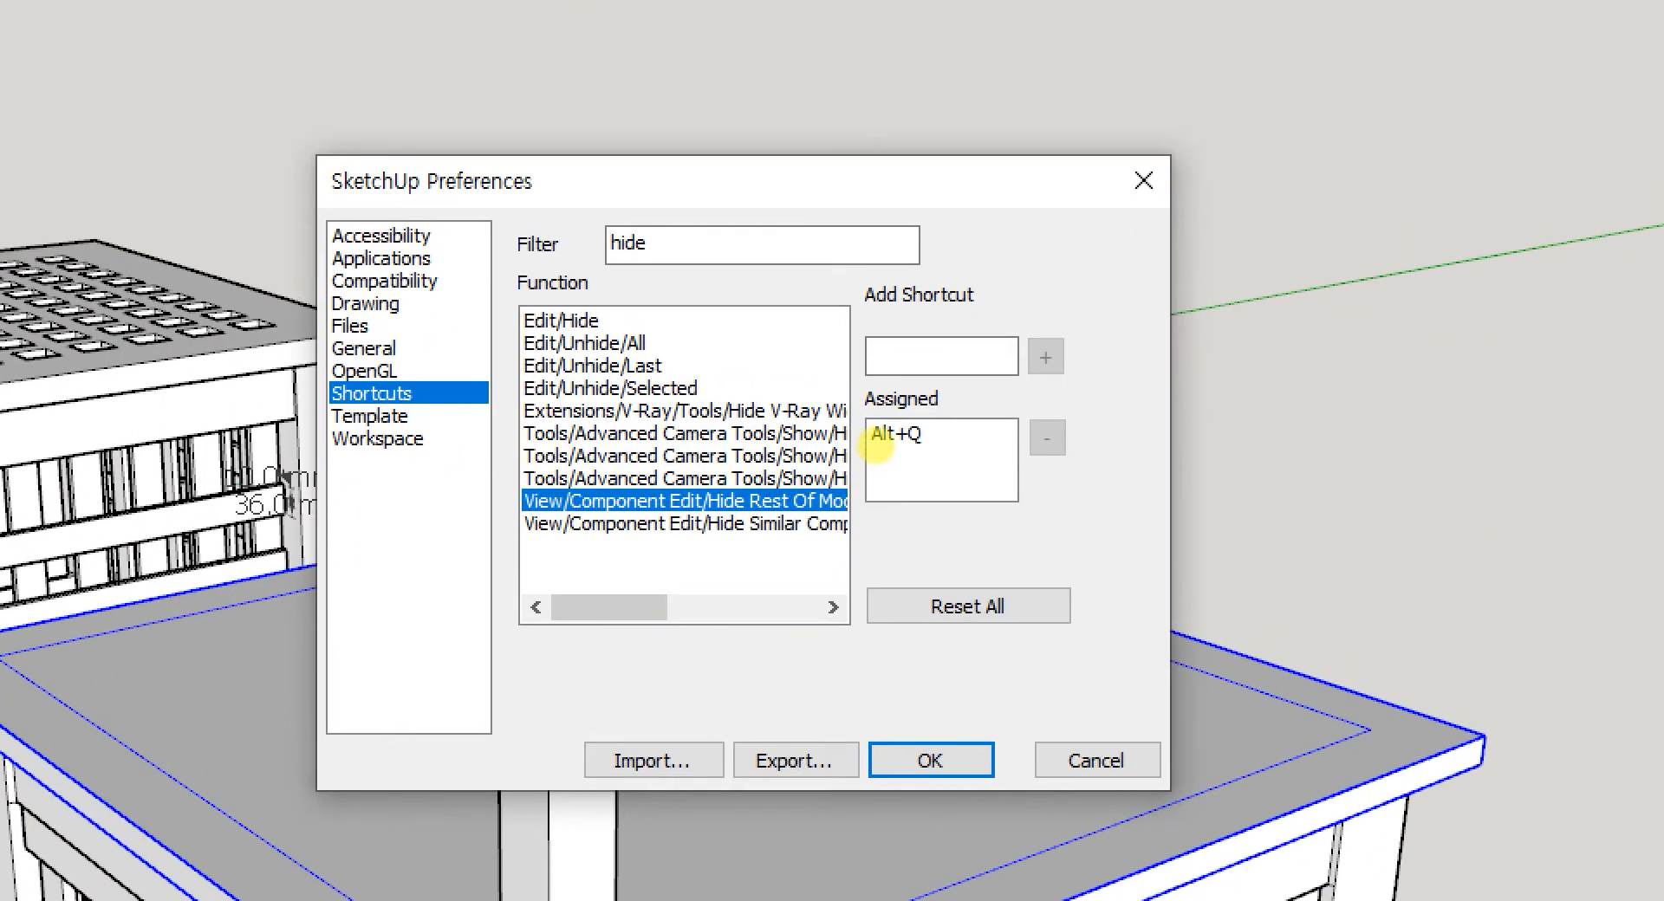
{"action": "left_click", "coordinate": [857, 409]}
{"action": "mouse_move", "coordinate": [871, 386]}
{"action": "left_mouse_down"}
{"action": "mouse_move", "coordinate": [953, 385]}
{"action": "mouse_move", "coordinate": [1031, 325]}
{"action": "mouse_move", "coordinate": [910, 313]}
{"action": "left_mouse_up"}
{"action": "left_click_drag", "start_coordinate": [1073, 323], "coordinate": [1027, 368]}
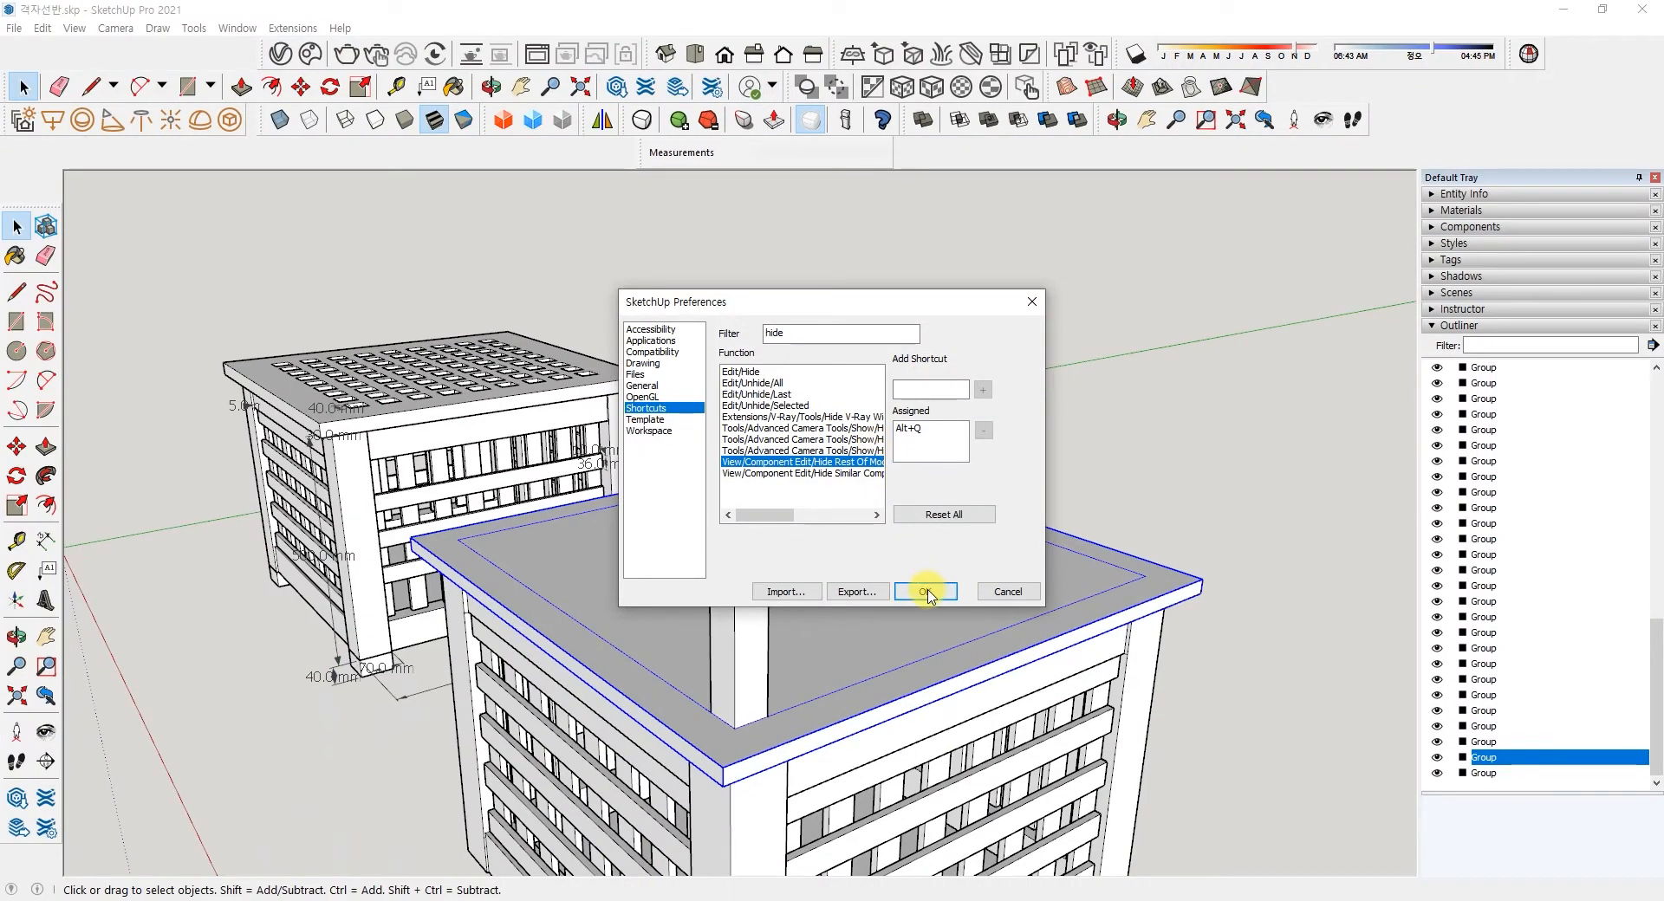
{"action": "left_click", "coordinate": [926, 593]}
{"action": "double_click", "coordinate": [926, 581]}
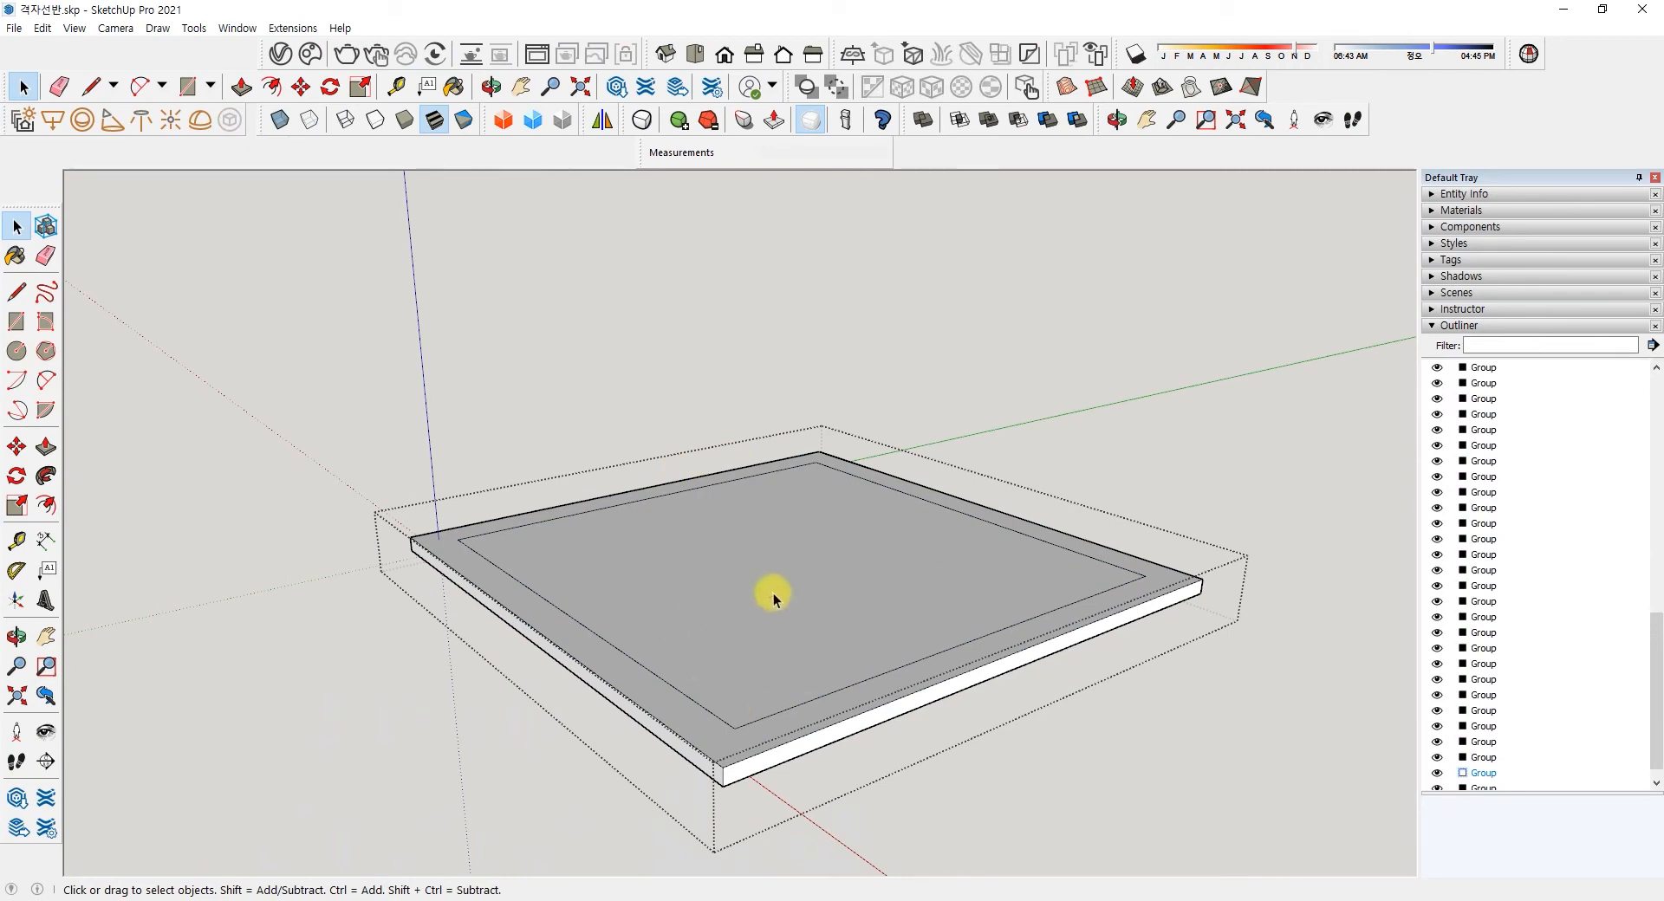
{"action": "left_click", "coordinate": [1109, 449]}
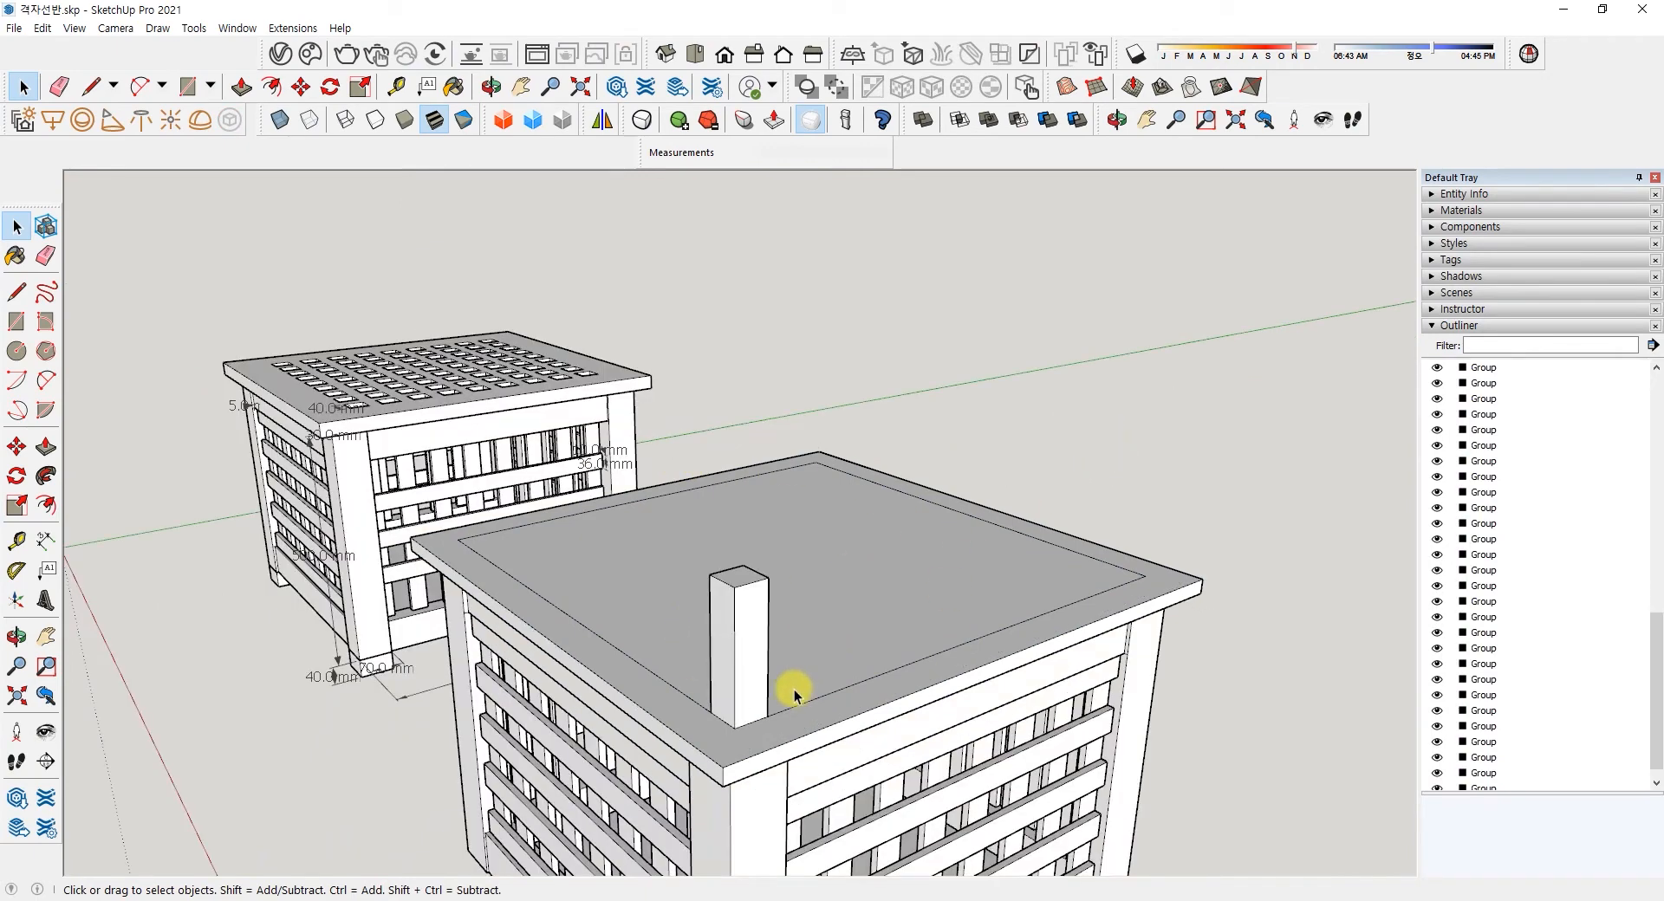
- Examine the hole pattern and spacing of the dimensioned box's latticed lid
{"action": "left_click", "coordinate": [741, 693]}
{"action": "middle_click_drag", "start_coordinate": [558, 461], "coordinate": [754, 694]}
{"action": "scroll", "coordinate": [672, 419], "scroll_direction": "up", "scroll_amount": 3}
{"action": "scroll", "coordinate": [694, 576], "scroll_direction": "up", "scroll_amount": 3}
{"action": "scroll", "coordinate": [759, 673], "scroll_direction": "up", "scroll_amount": 3}
{"action": "scroll", "coordinate": [795, 678], "scroll_direction": "up", "scroll_amount": 1}
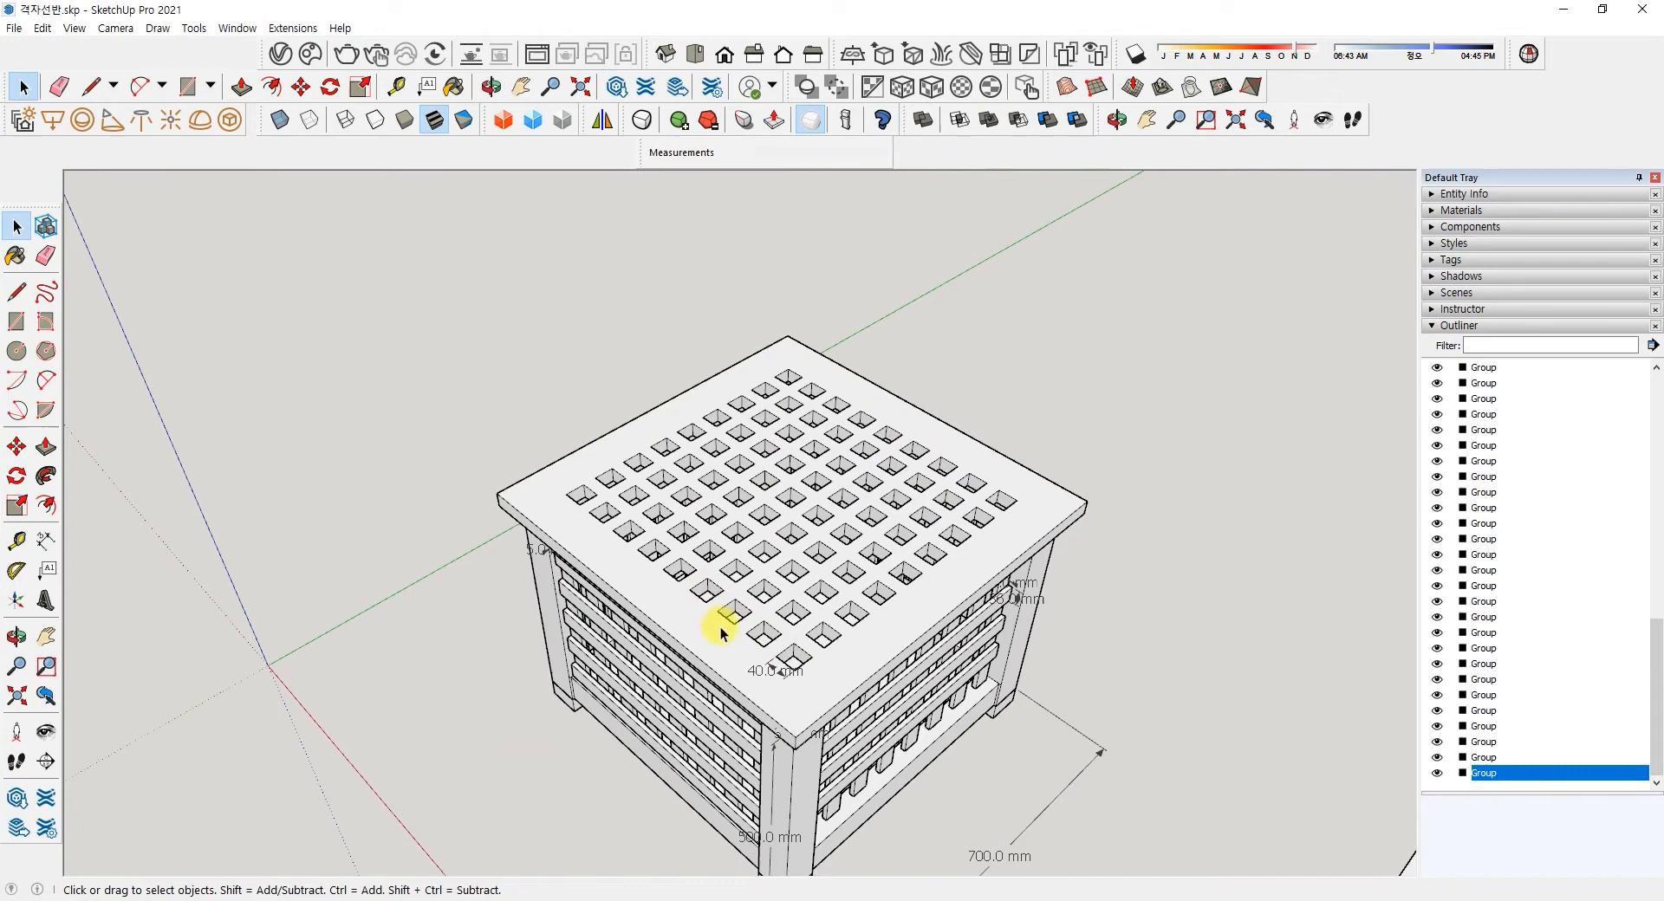
{"action": "scroll", "coordinate": [781, 648], "scroll_direction": "up", "scroll_amount": 3}
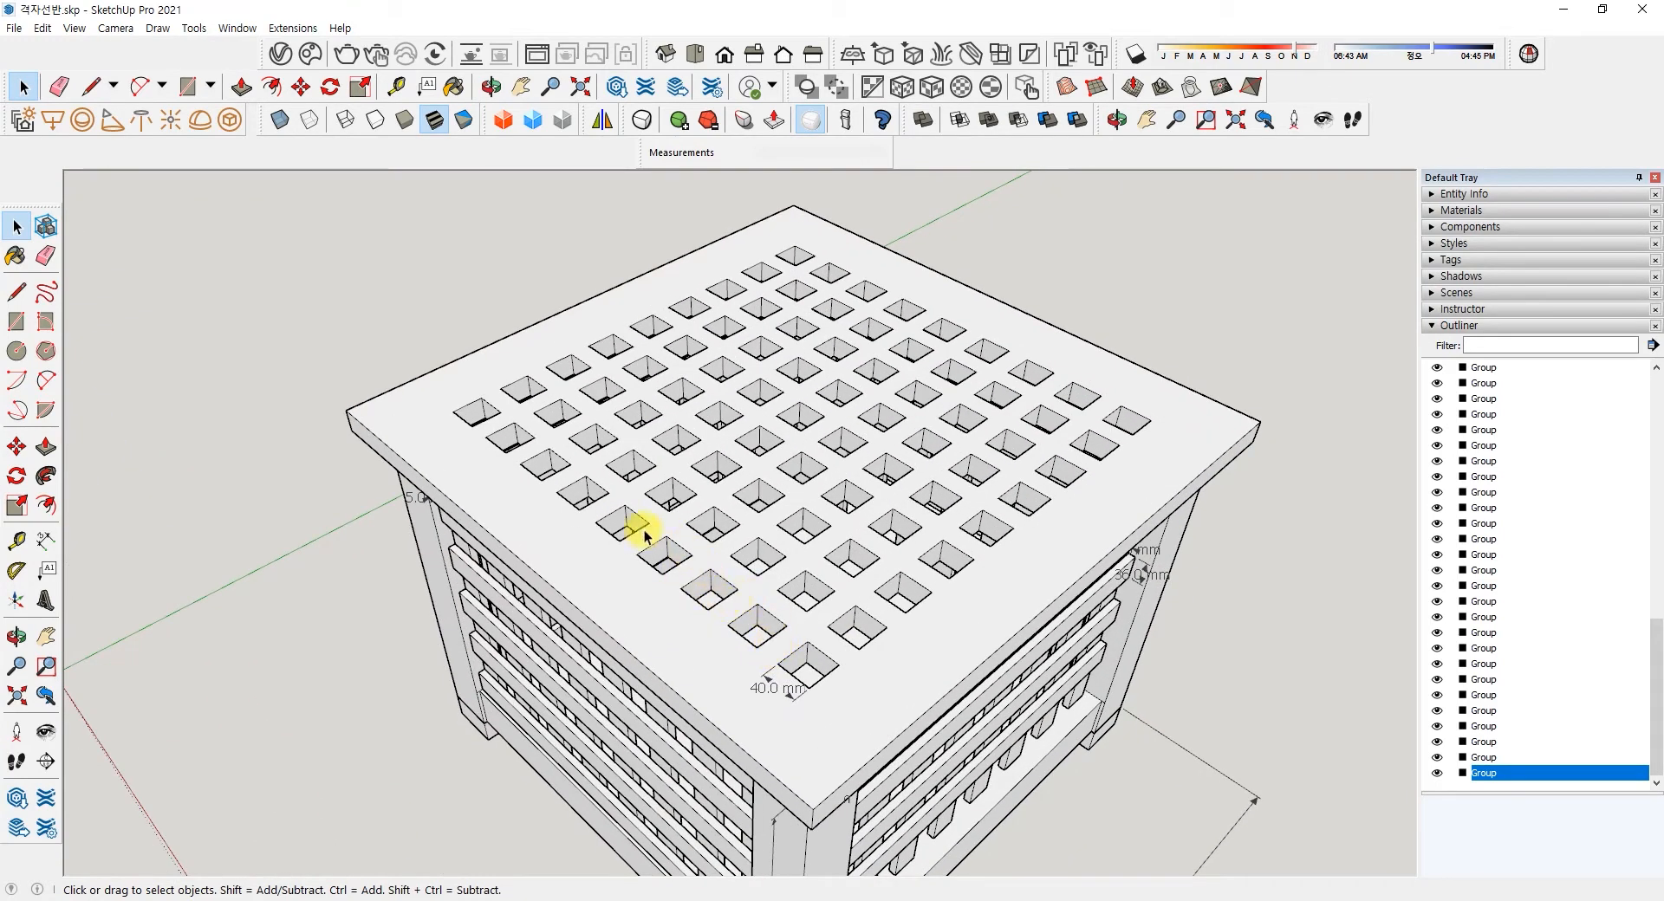
{"action": "left_click", "coordinate": [613, 498]}
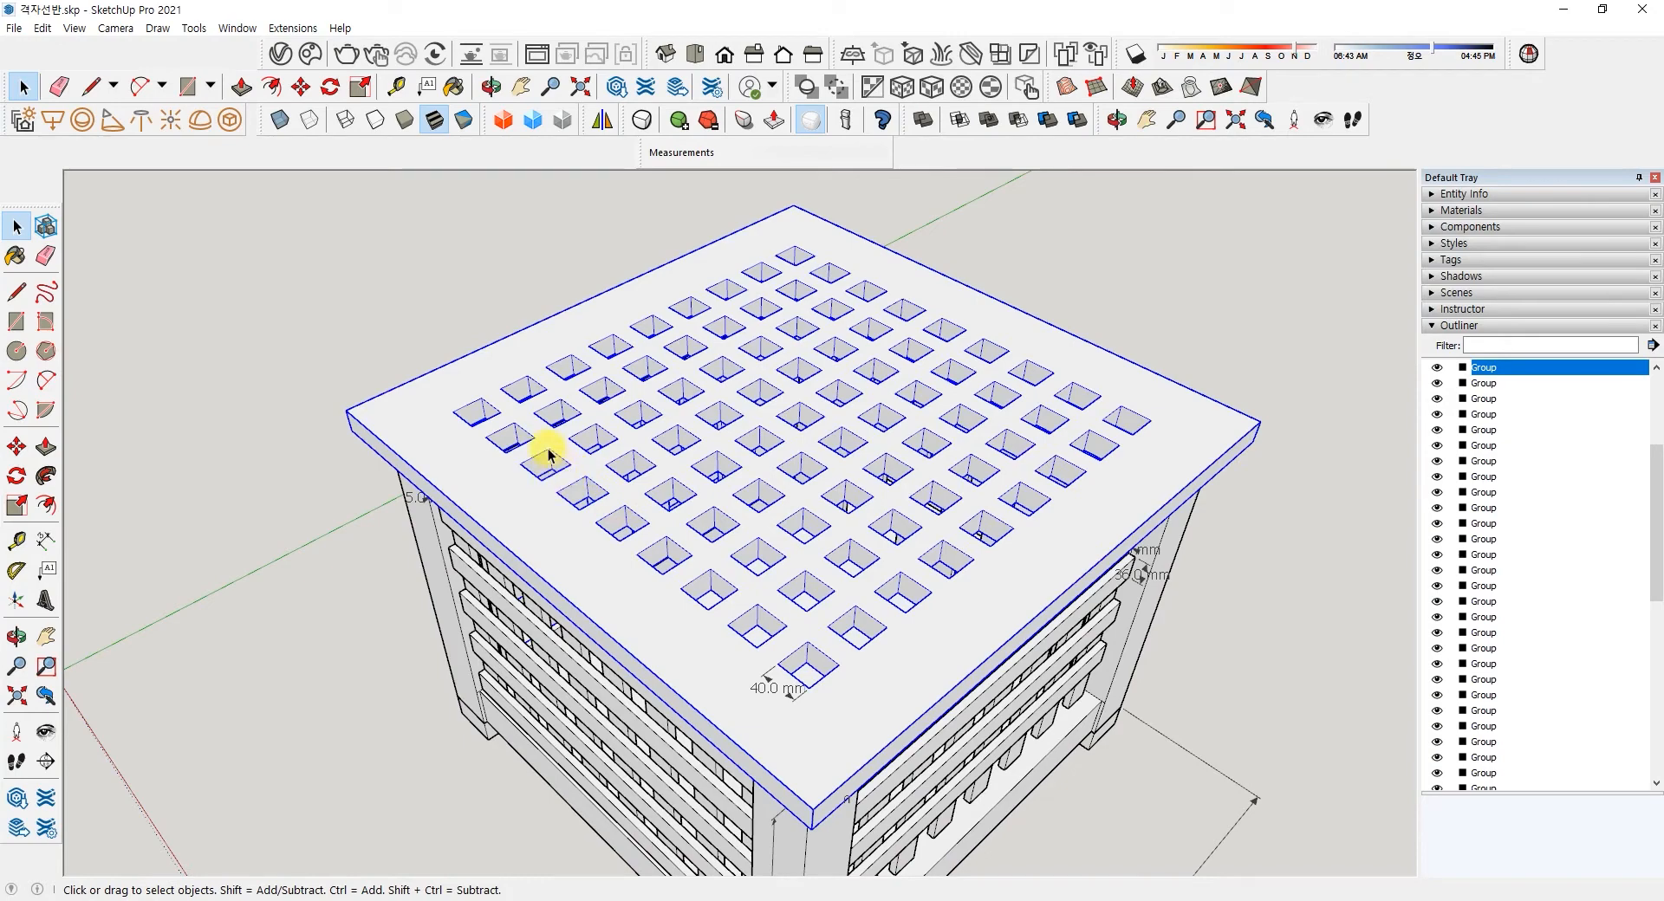
- Copy the post along the lid's guide line to the adjacent corner and divide the distance into 8 equal intervals of copies
{"action": "scroll", "coordinate": [770, 594], "scroll_direction": "down", "scroll_amount": 5}
{"action": "middle_click_drag", "start_coordinate": [849, 651], "coordinate": [693, 468], "text": "shift"}
{"action": "scroll", "coordinate": [898, 665], "scroll_direction": "up", "scroll_amount": 3}
{"action": "scroll", "coordinate": [960, 666], "scroll_direction": "up", "scroll_amount": 1}
{"action": "left_click", "coordinate": [944, 661]}
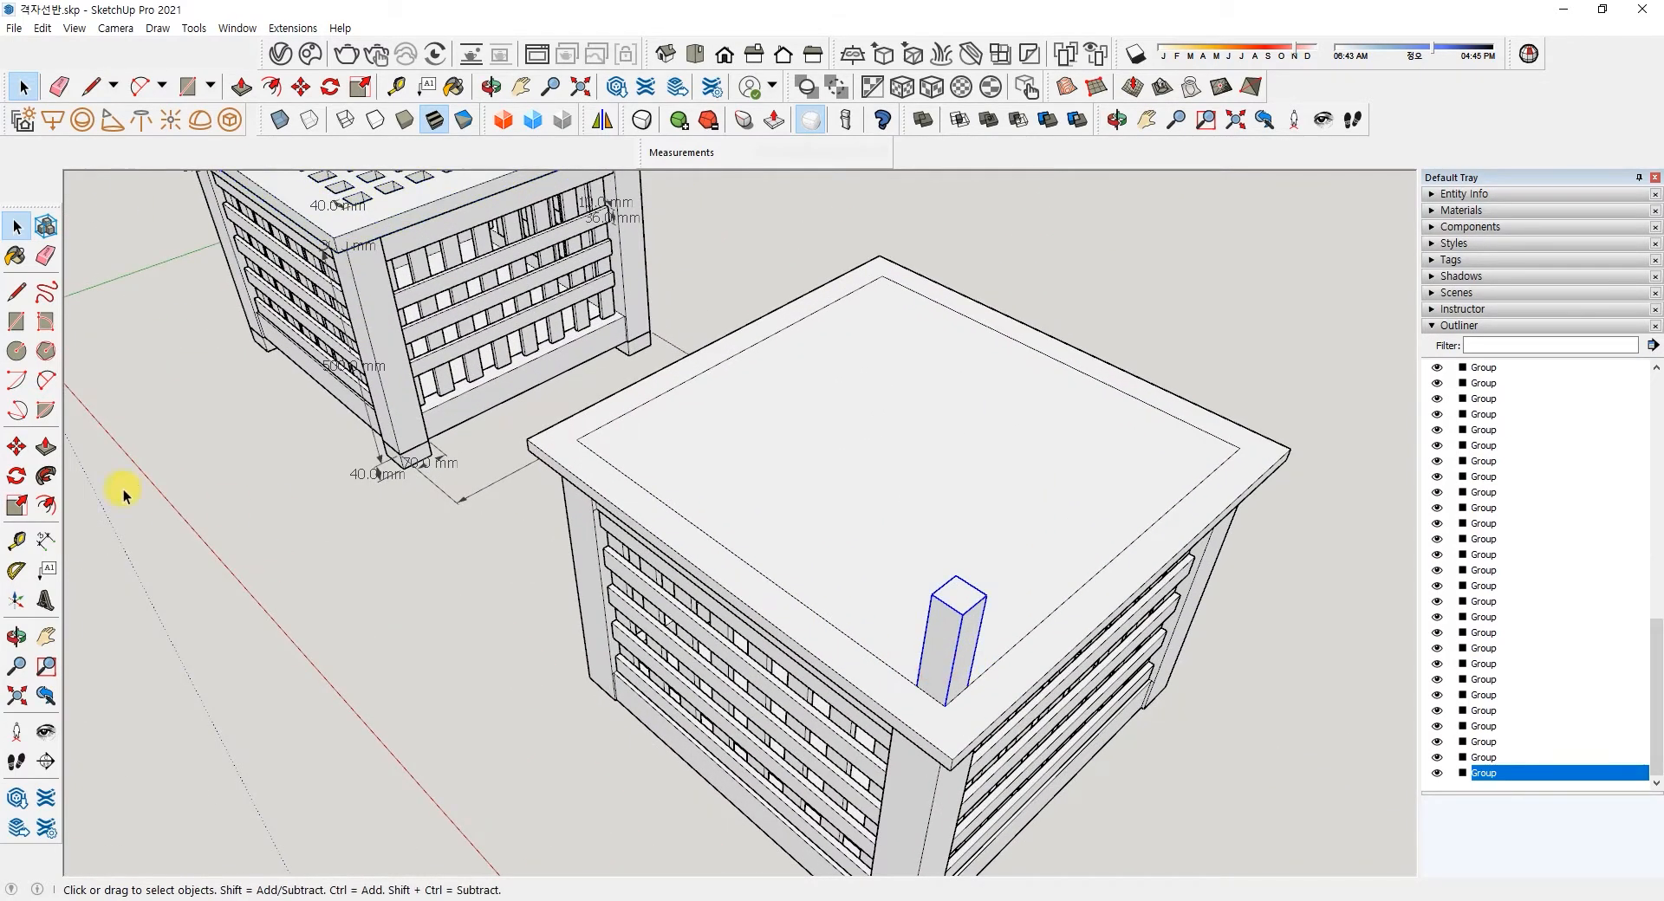
{"action": "left_click", "coordinate": [16, 447]}
{"action": "left_click", "coordinate": [945, 705]}
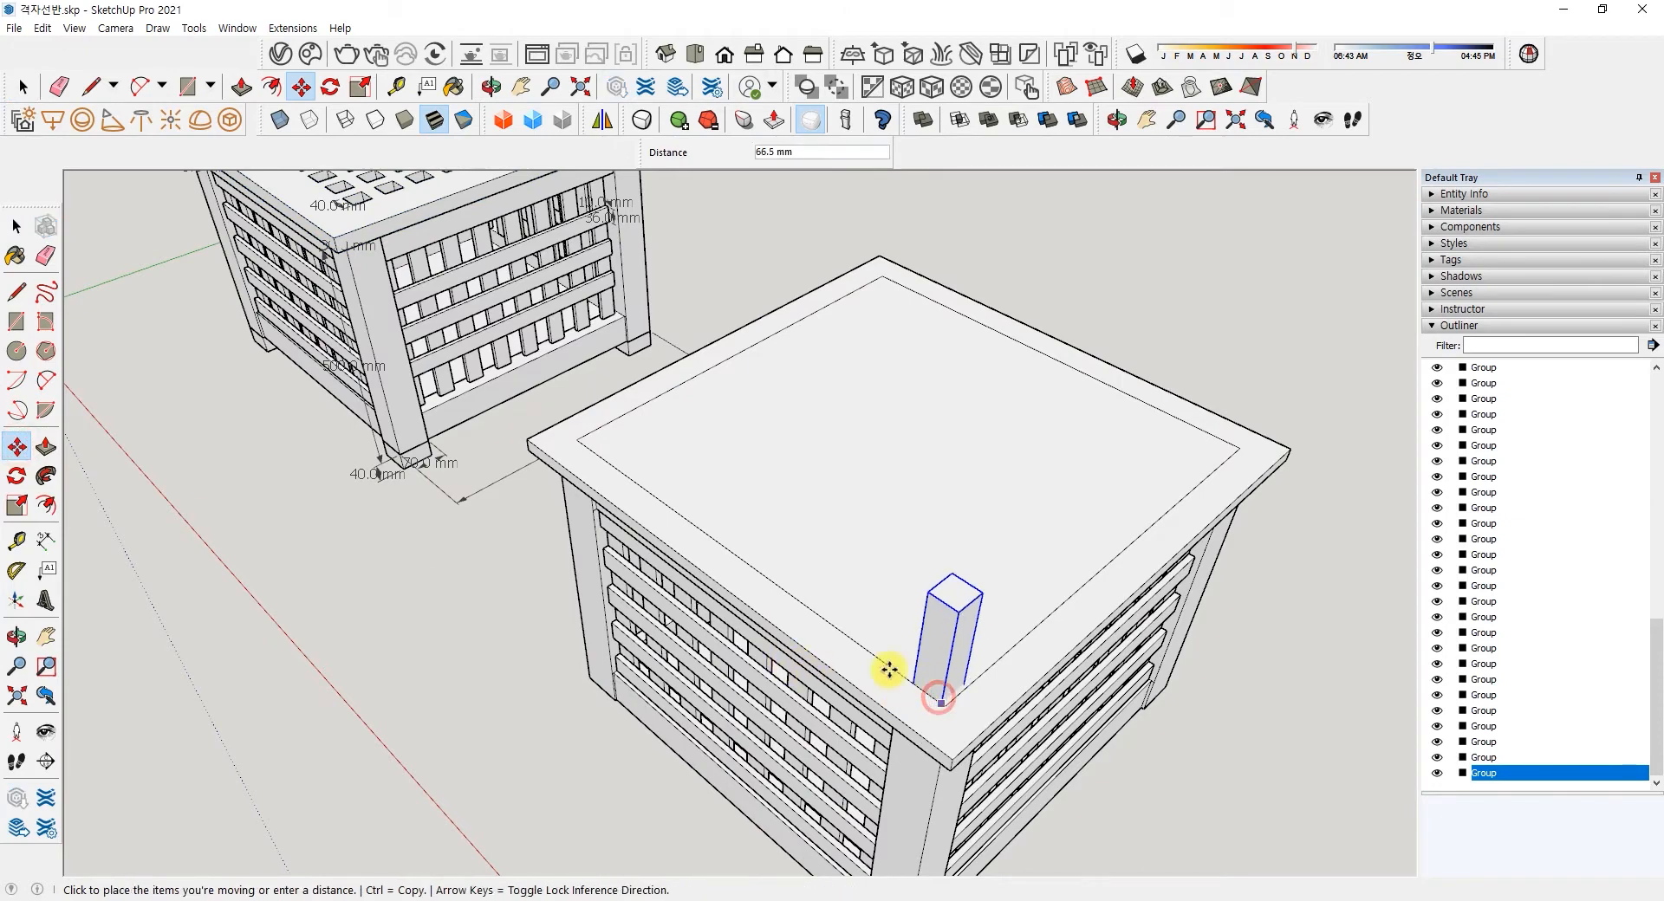
{"action": "key", "text": "Escape"}
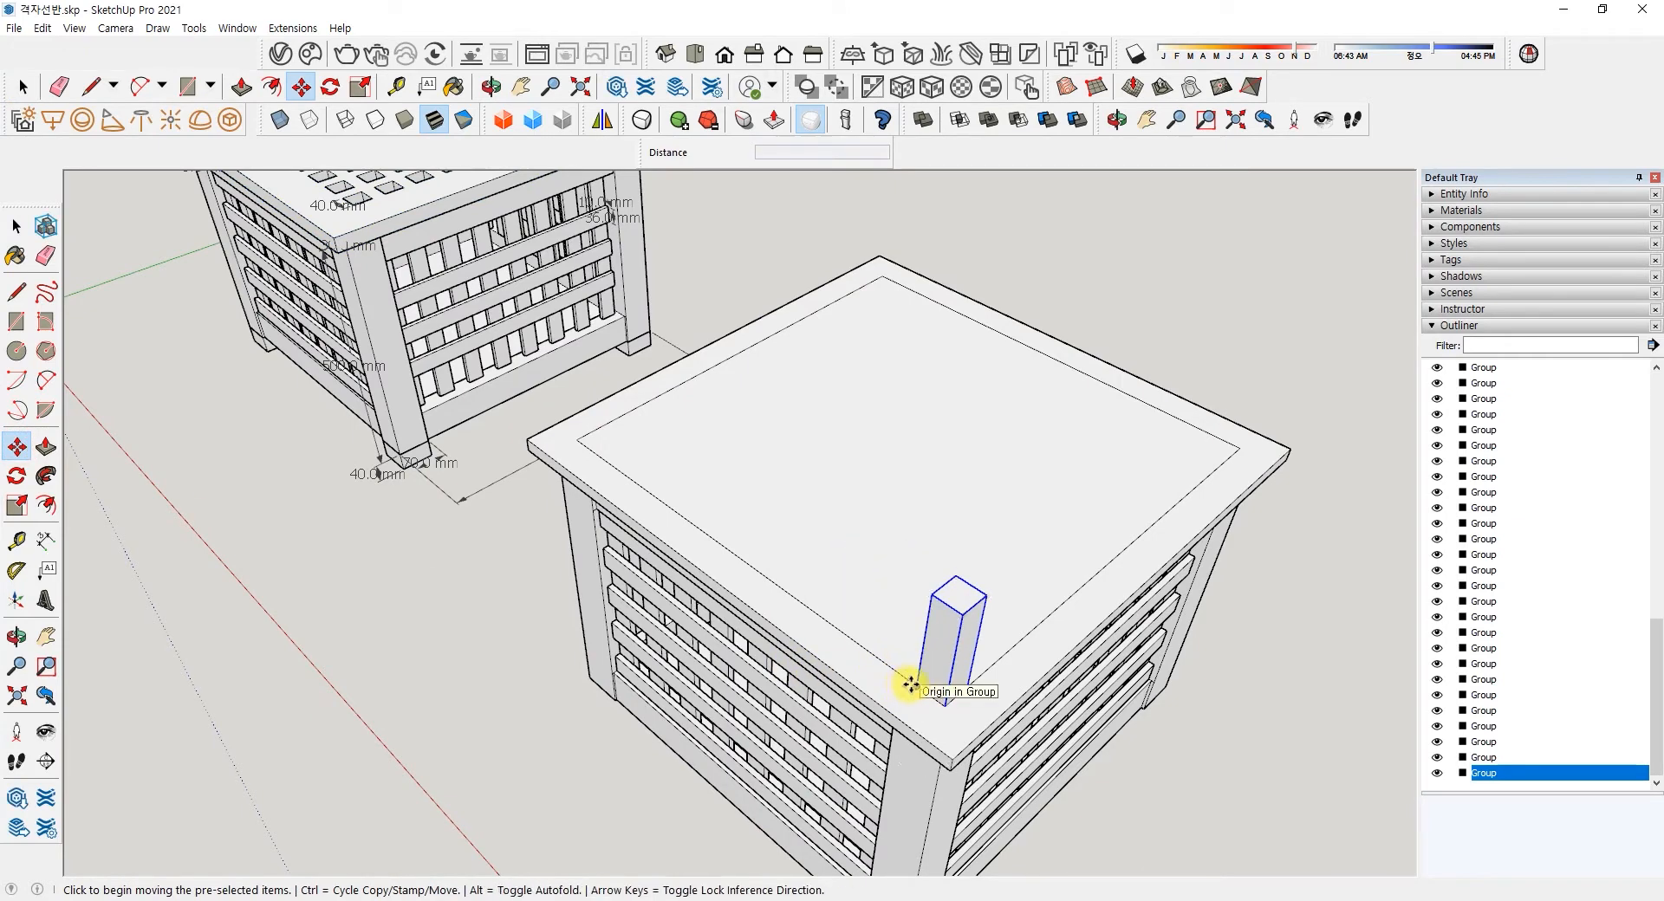
{"action": "left_click", "coordinate": [910, 685]}
{"action": "key", "text": "ctrl"}
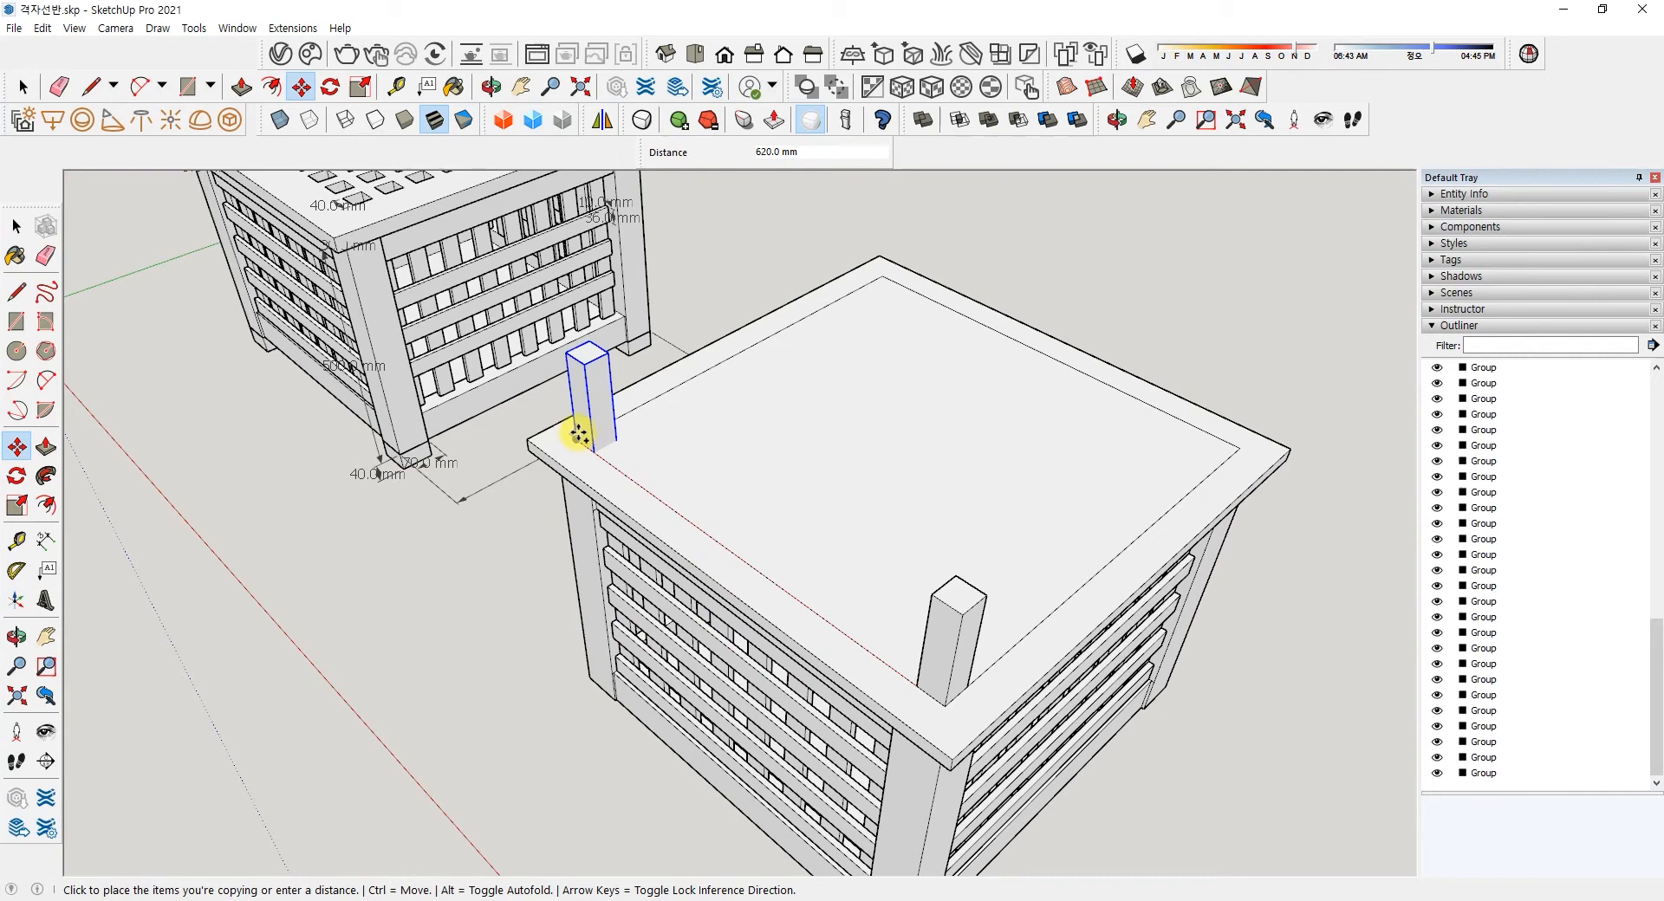
{"action": "left_click", "coordinate": [579, 435]}
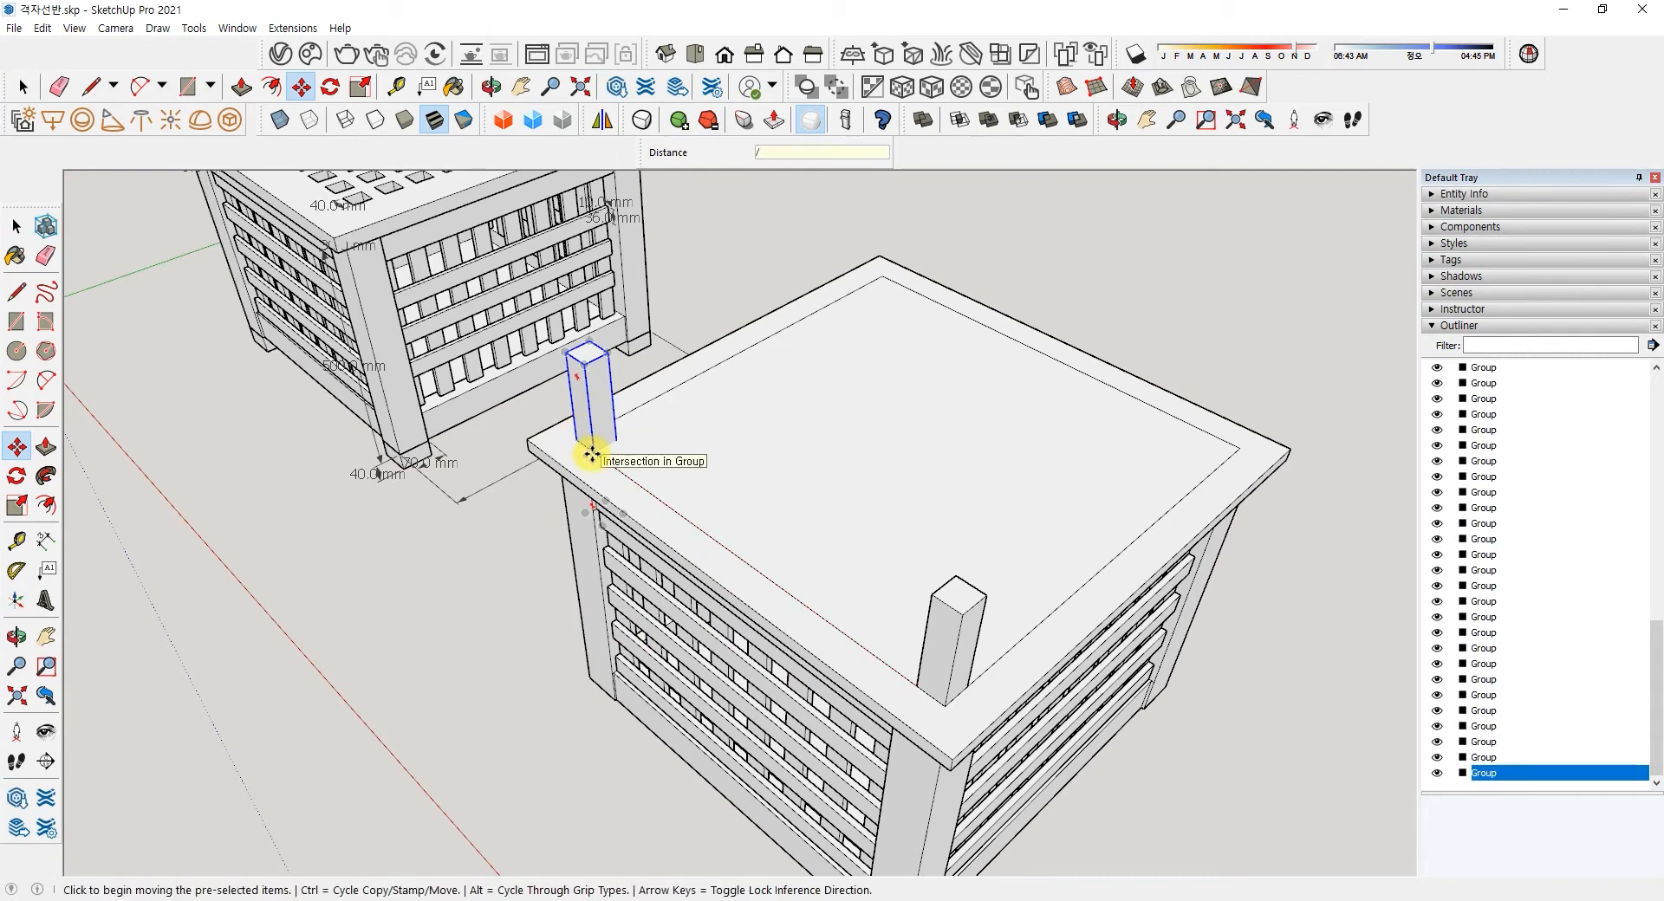
{"action": "type", "text": "/8"}
{"action": "key", "text": "Return"}
{"action": "key", "text": "space"}
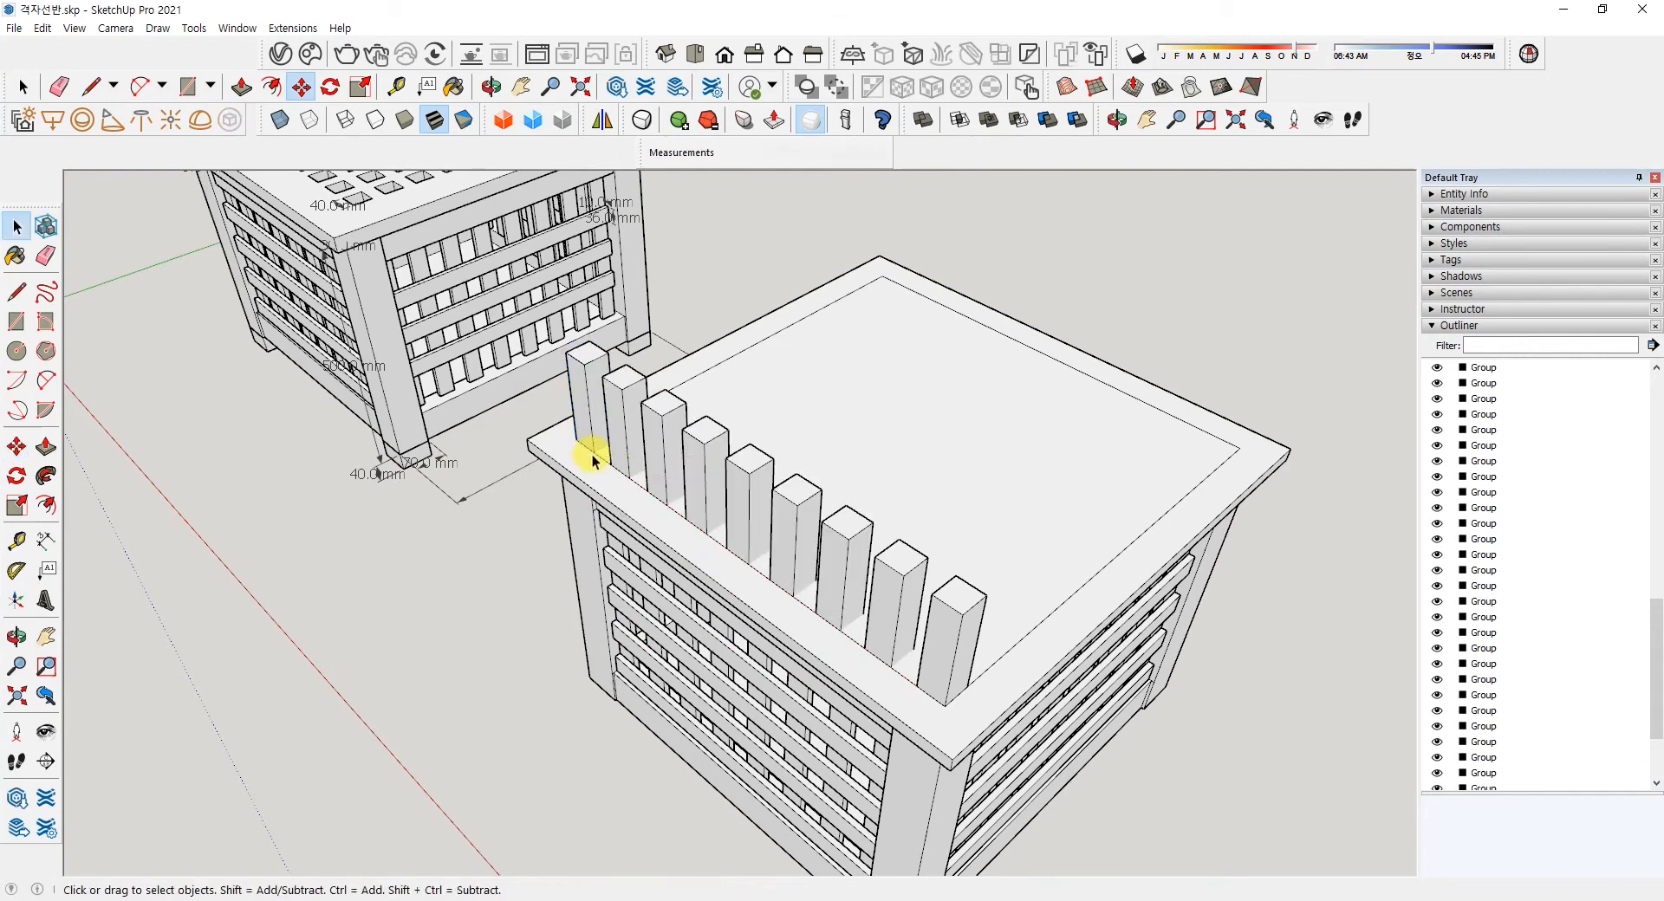
- Select the whole row of posts along the lid's edge, leaving the rest of the box unselected
{"action": "left_click", "coordinate": [577, 382]}
{"action": "middle_click_drag", "start_coordinate": [662, 435], "coordinate": [648, 245]}
{"action": "left_click_drag", "start_coordinate": [613, 231], "coordinate": [1221, 317]}
{"action": "left_click_drag", "start_coordinate": [1232, 322], "coordinate": [659, 279]}
{"action": "middle_click_drag", "start_coordinate": [969, 401], "coordinate": [904, 347]}
{"action": "left_click_drag", "start_coordinate": [607, 234], "coordinate": [1193, 516], "text": "ctrl"}
{"action": "middle_click_drag", "start_coordinate": [1085, 518], "coordinate": [1040, 434]}
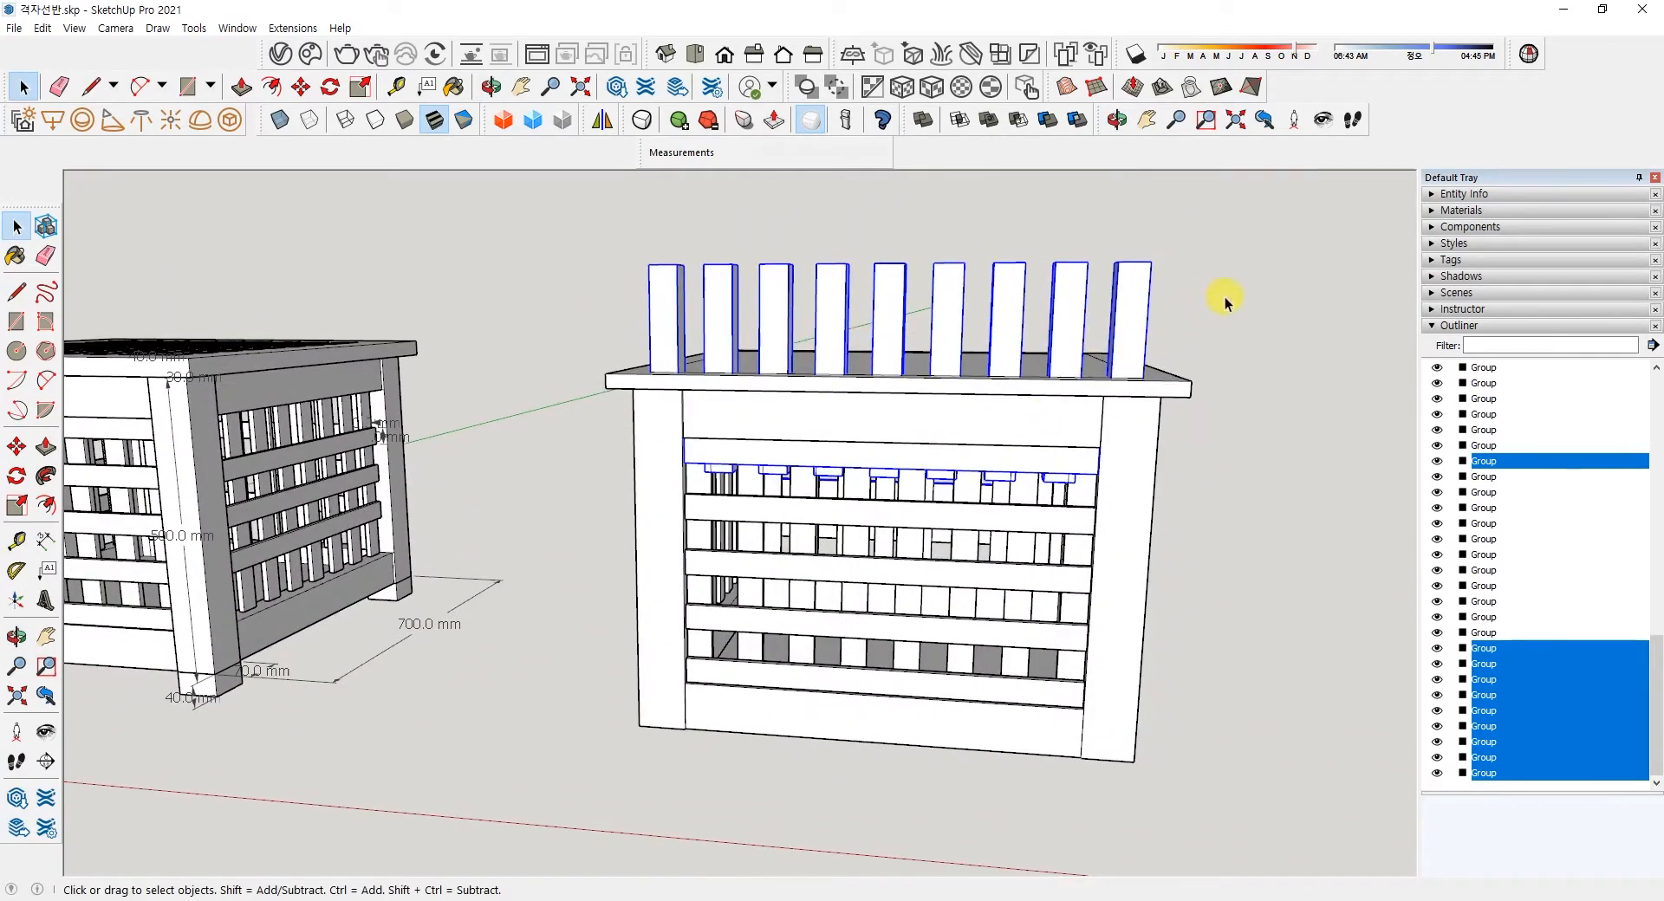
{"action": "left_click_drag", "start_coordinate": [611, 241], "coordinate": [611, 241]}
{"action": "middle_click_drag", "start_coordinate": [917, 431], "coordinate": [122, 445]}
- Copy the row of posts across the lid to the opposite guide corner and divide the distance into 8 equal intervals of copies
{"action": "left_click", "coordinate": [16, 447]}
{"action": "middle_click_drag", "start_coordinate": [225, 520], "coordinate": [632, 590]}
{"action": "left_click", "coordinate": [621, 578]}
{"action": "key", "text": "ctrl"}
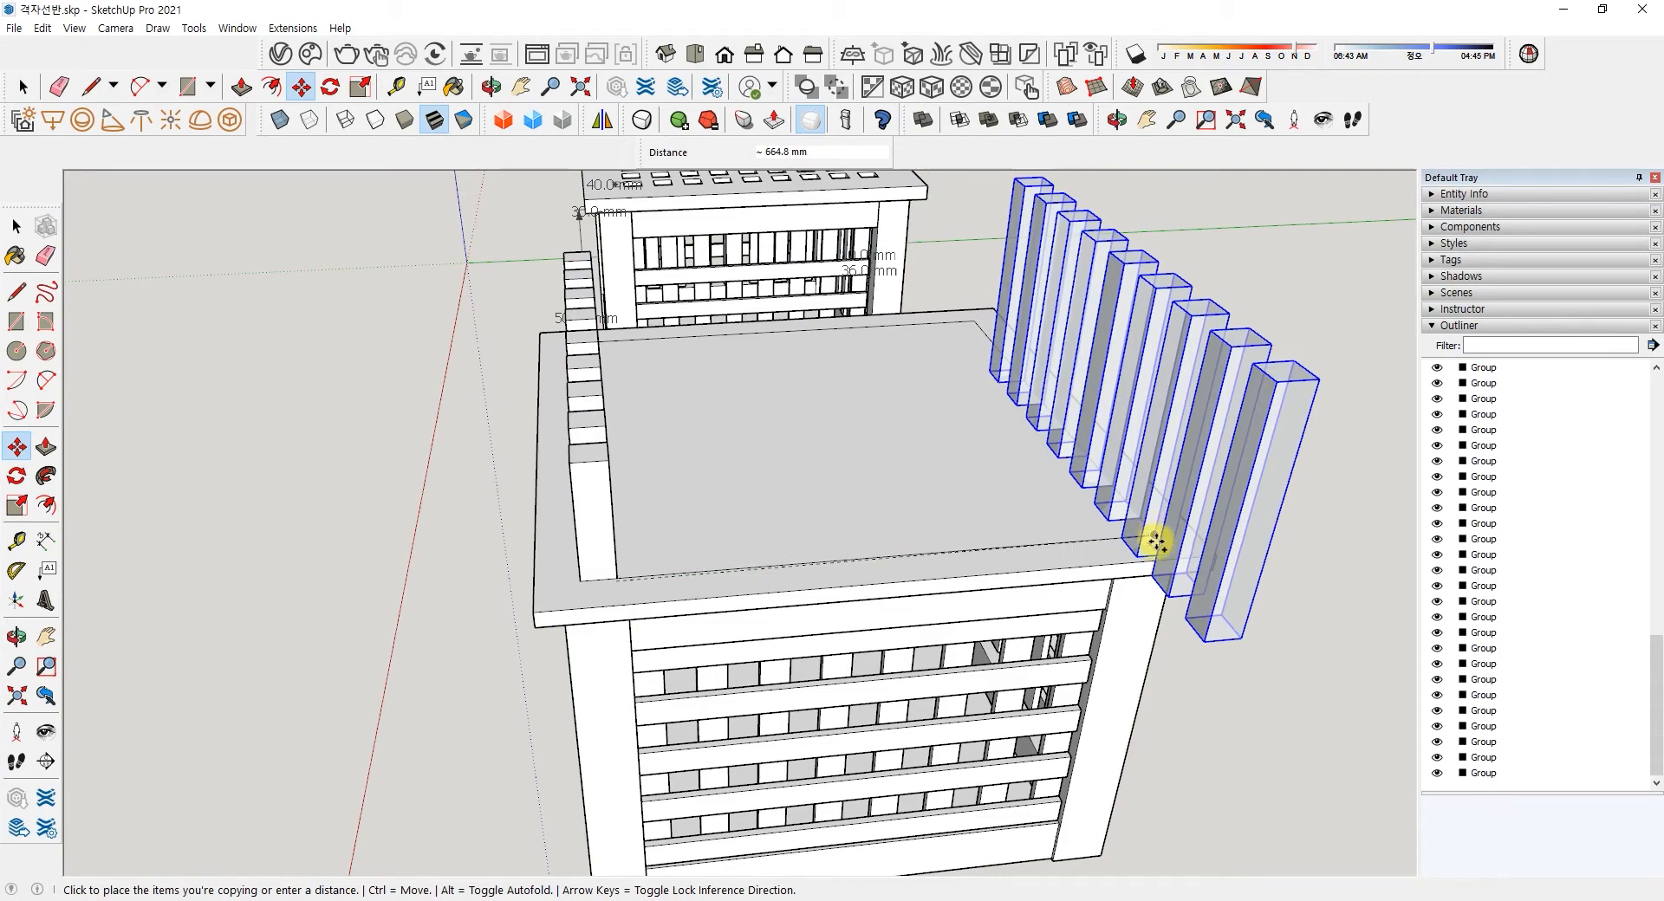
{"action": "middle_click_drag", "start_coordinate": [1156, 542], "coordinate": [921, 587]}
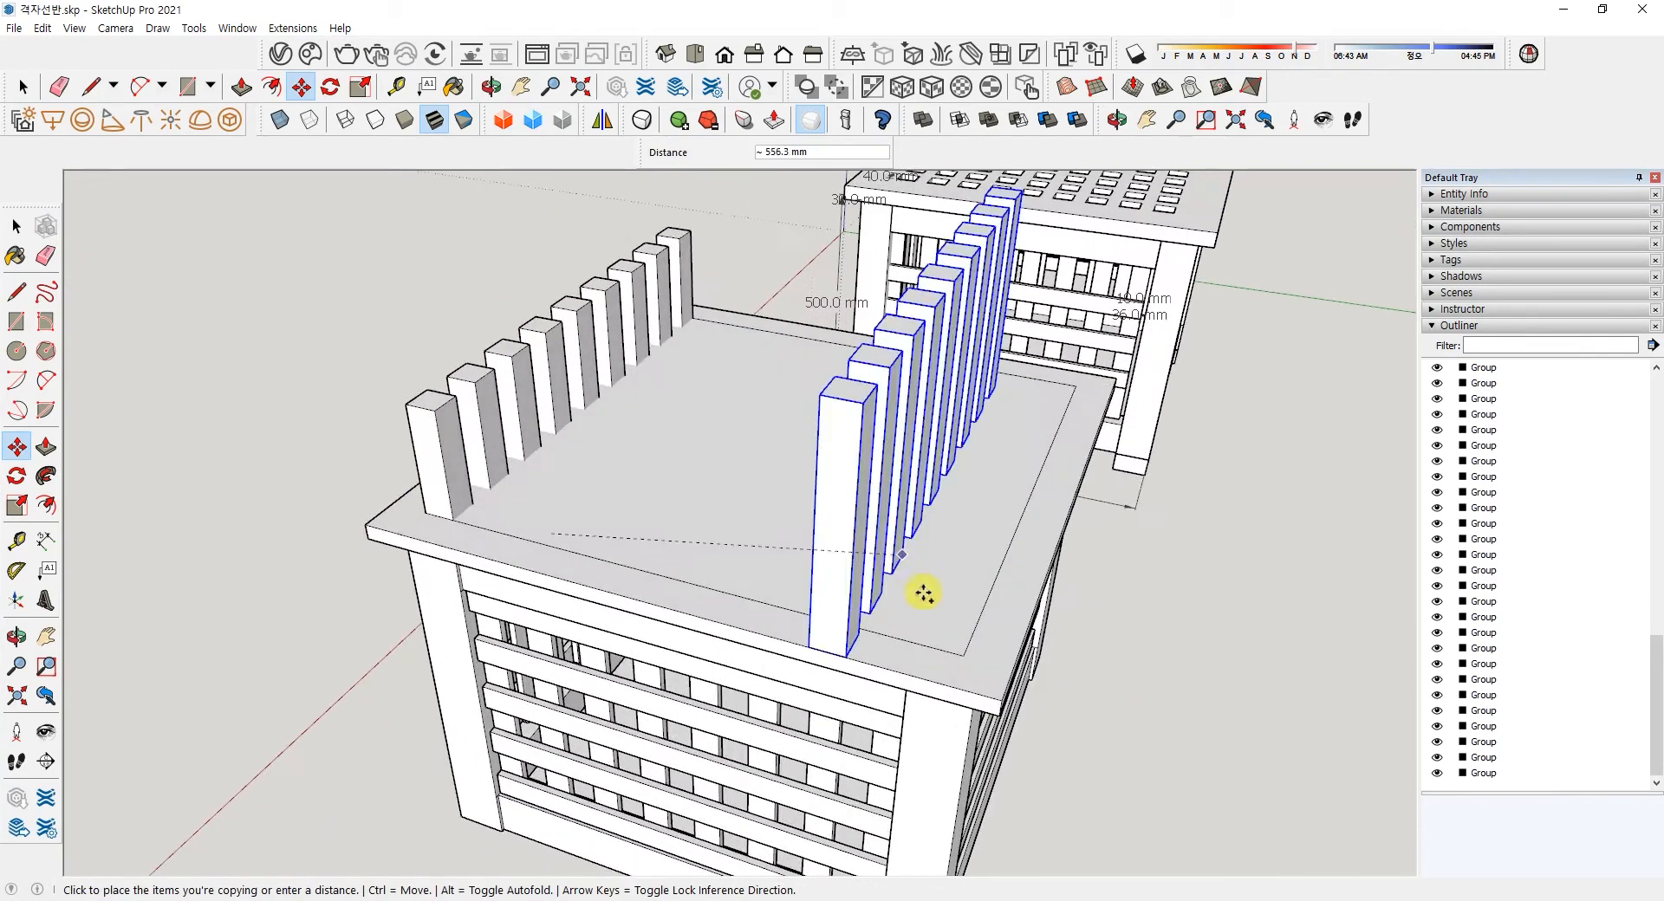
{"action": "key", "text": "Escape"}
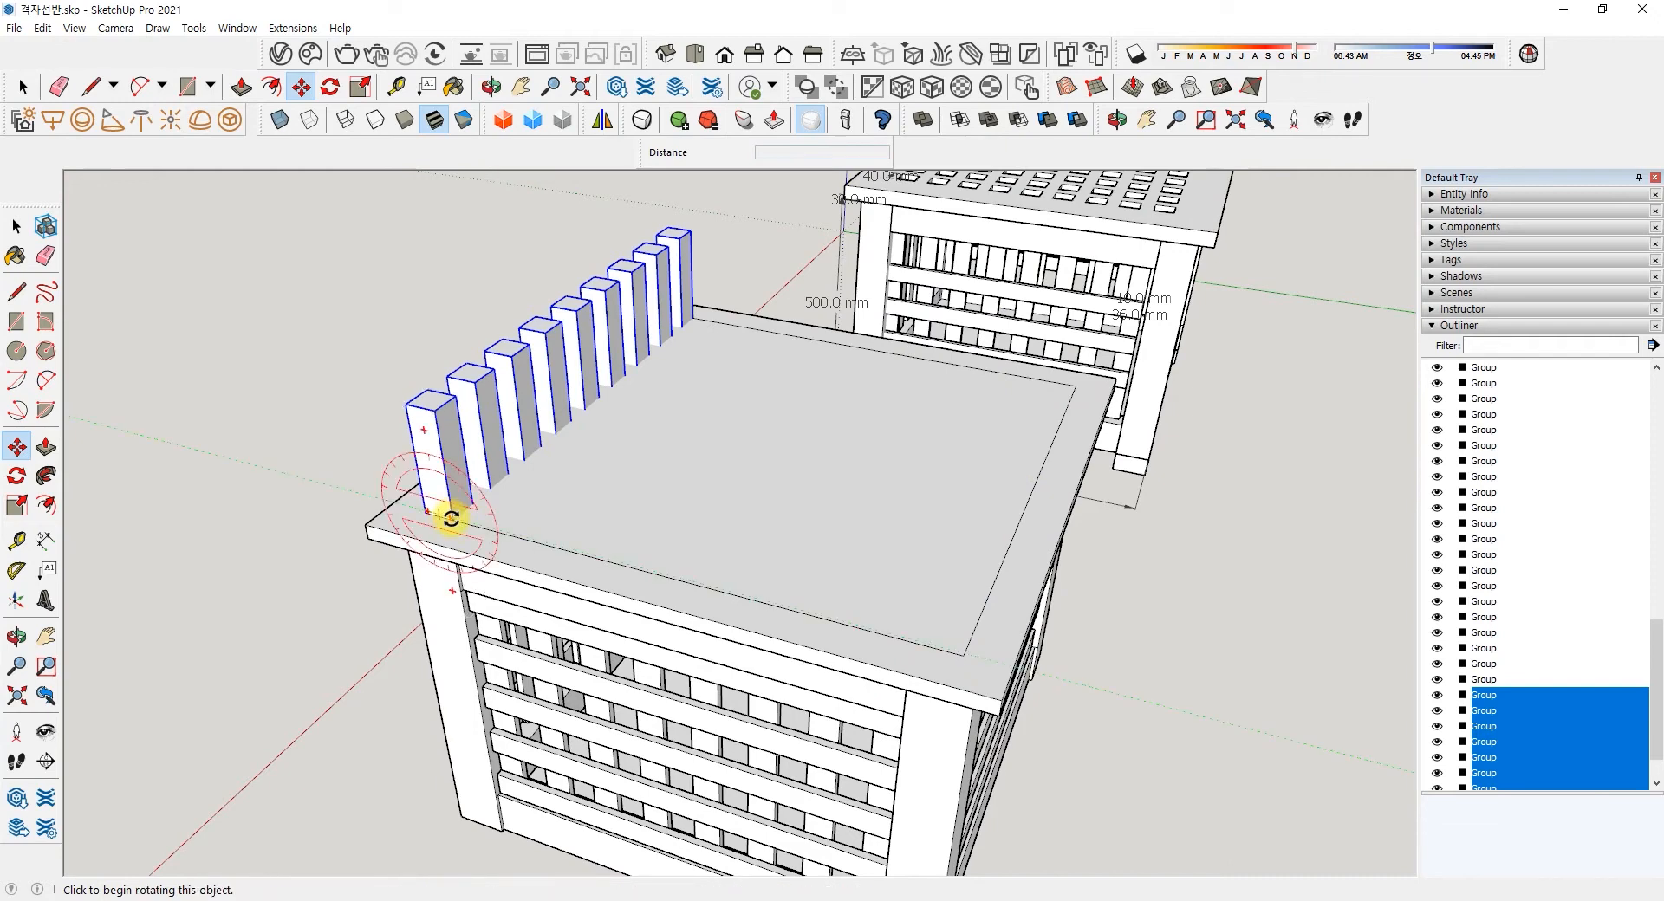
{"action": "scroll", "coordinate": [452, 517], "scroll_direction": "up", "scroll_amount": 4}
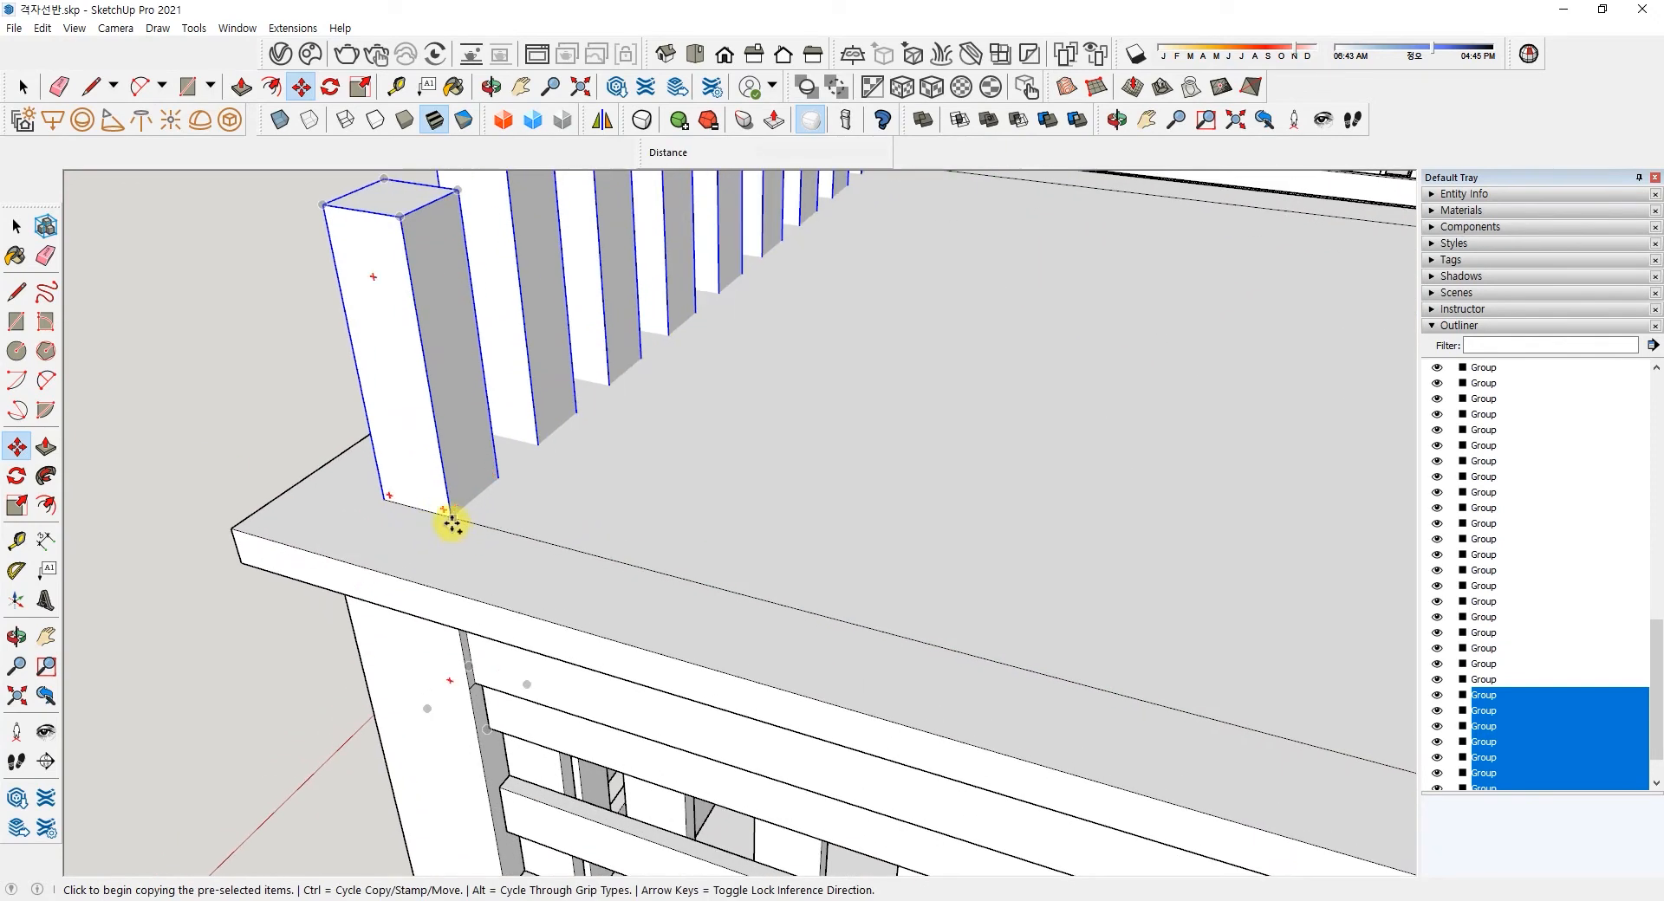
{"action": "scroll", "coordinate": [446, 520], "scroll_direction": "up", "scroll_amount": 2}
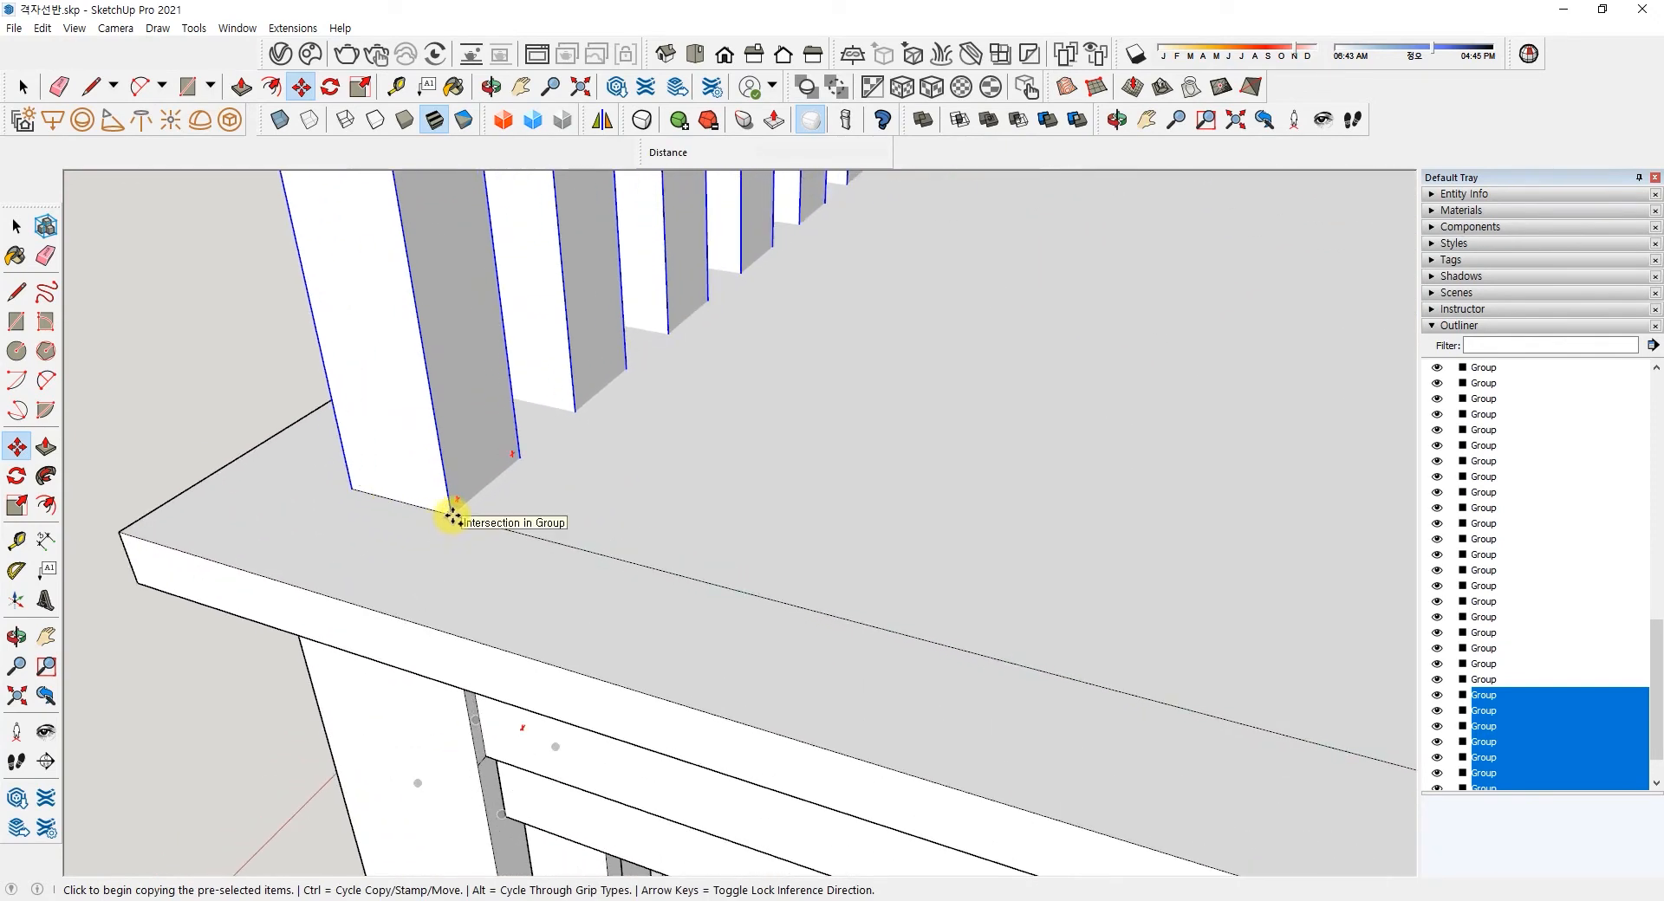
{"action": "scroll", "coordinate": [452, 520], "scroll_direction": "up", "scroll_amount": 3}
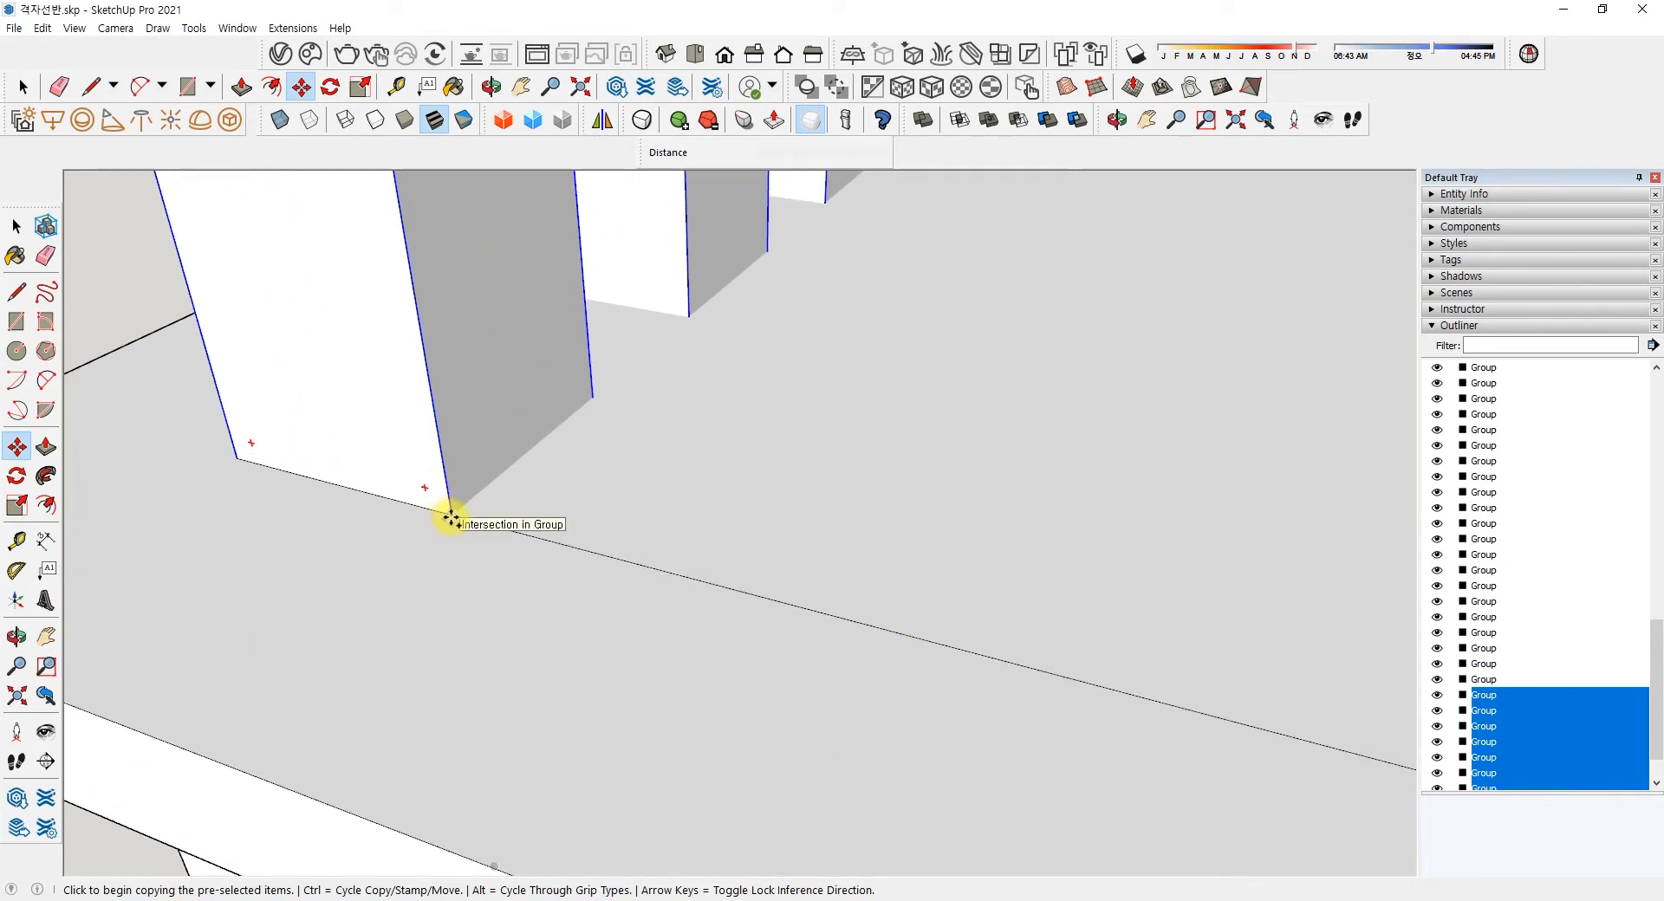
{"action": "left_click", "coordinate": [451, 517]}
{"action": "scroll", "coordinate": [642, 575], "scroll_direction": "down", "scroll_amount": 5}
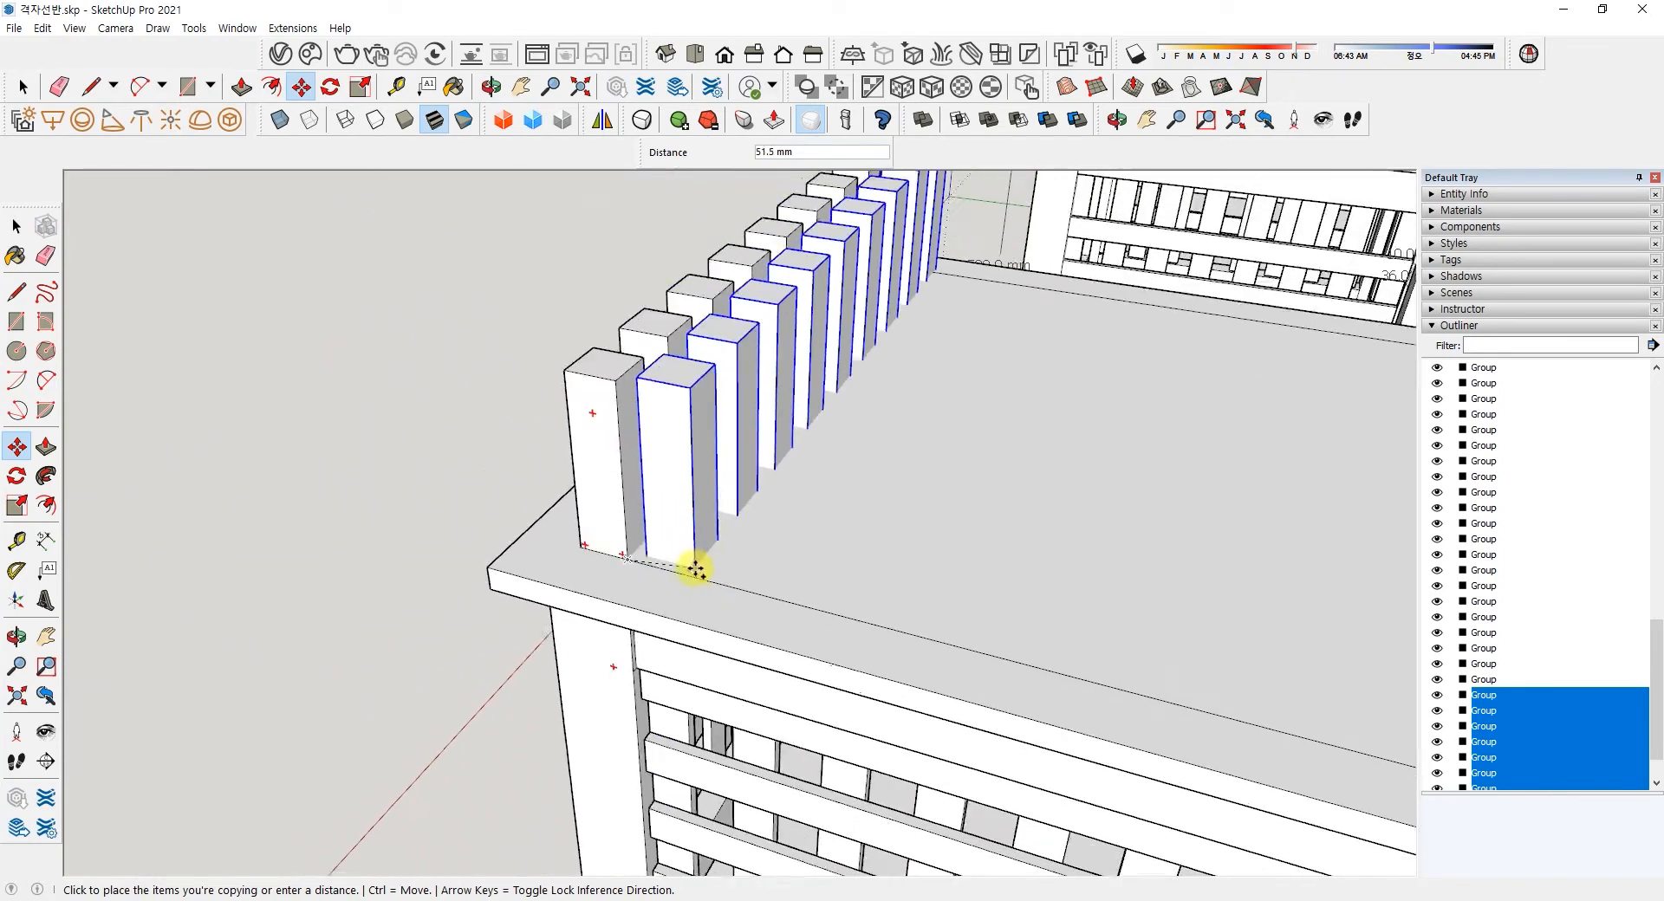
{"action": "scroll", "coordinate": [696, 570], "scroll_direction": "down", "scroll_amount": 5}
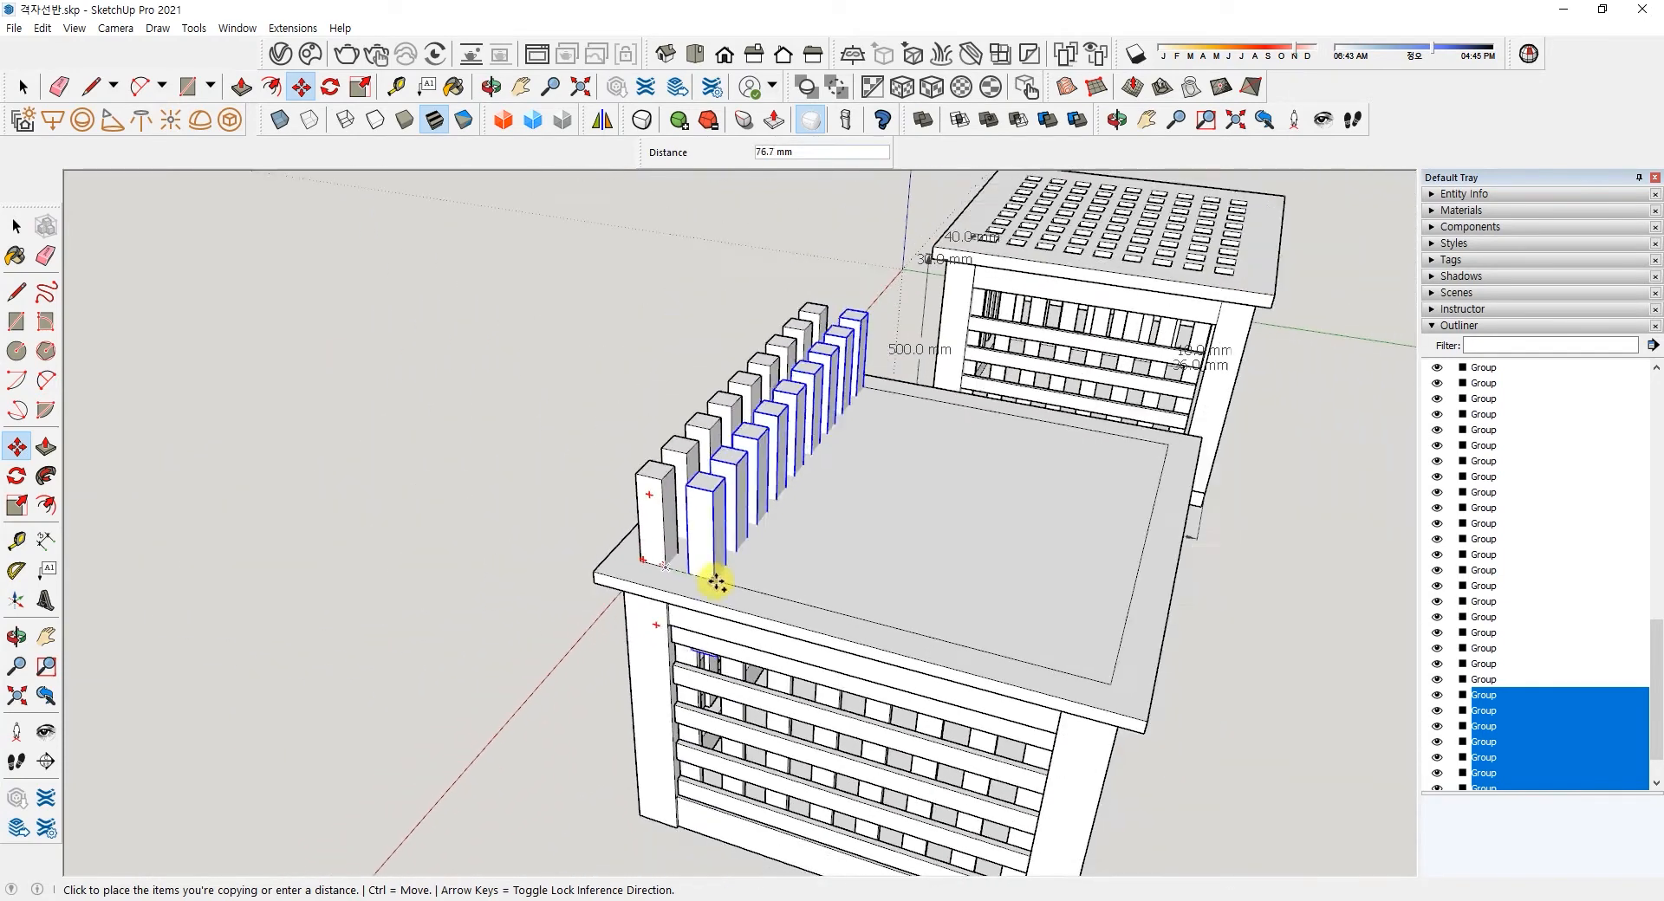
{"action": "left_click", "coordinate": [1115, 679]}
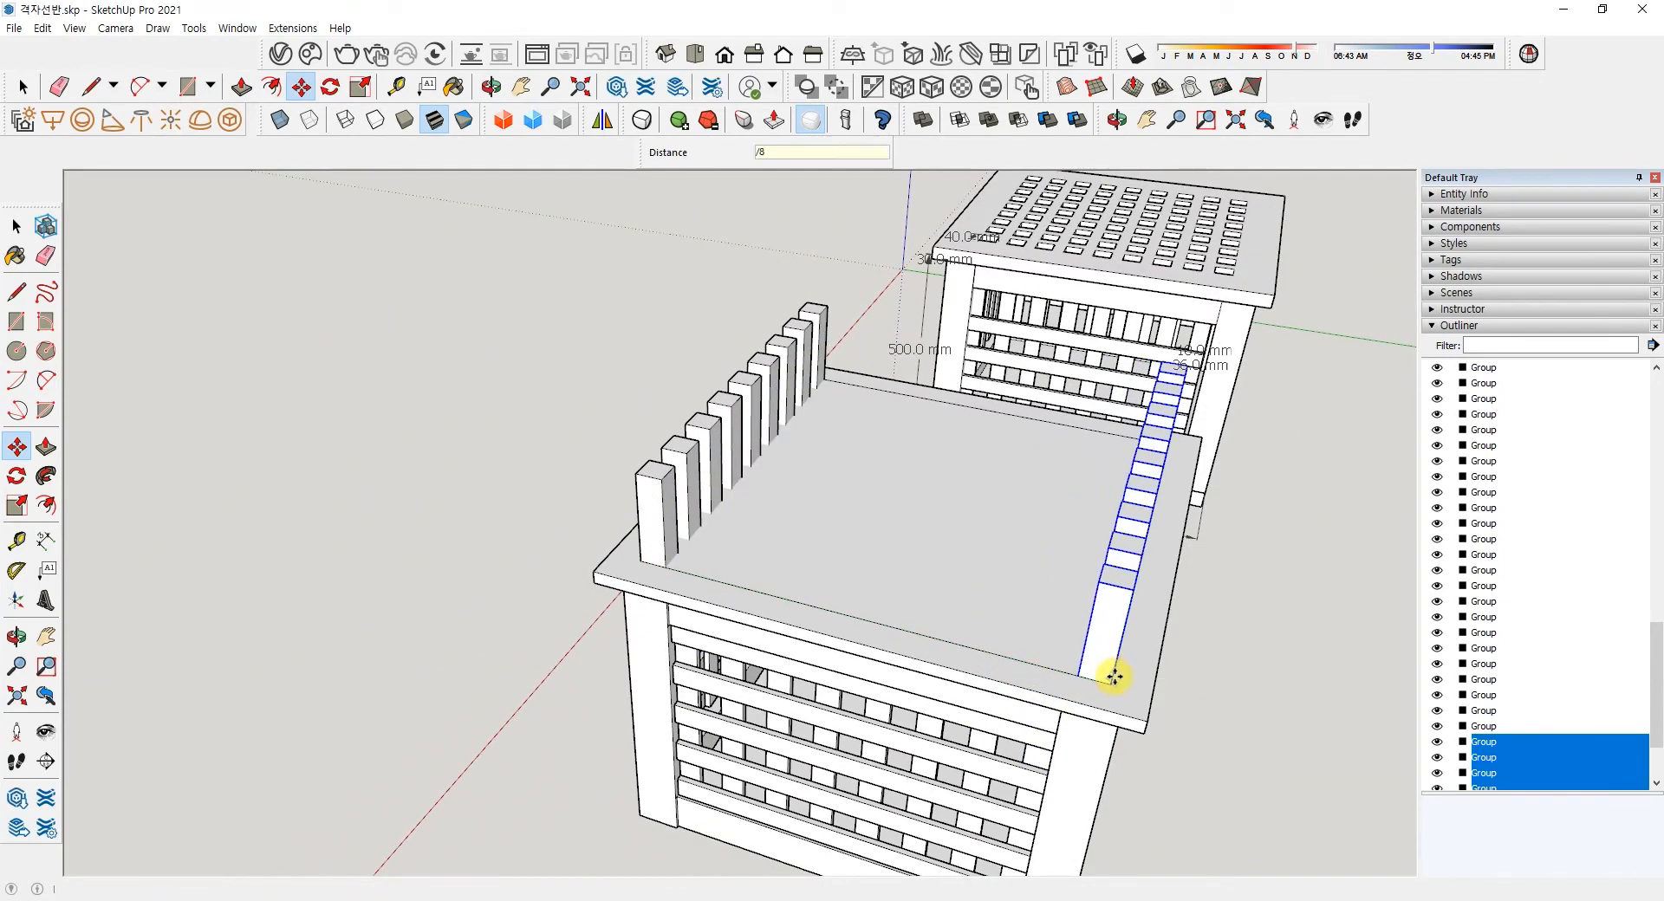
{"action": "key", "text": "Return"}
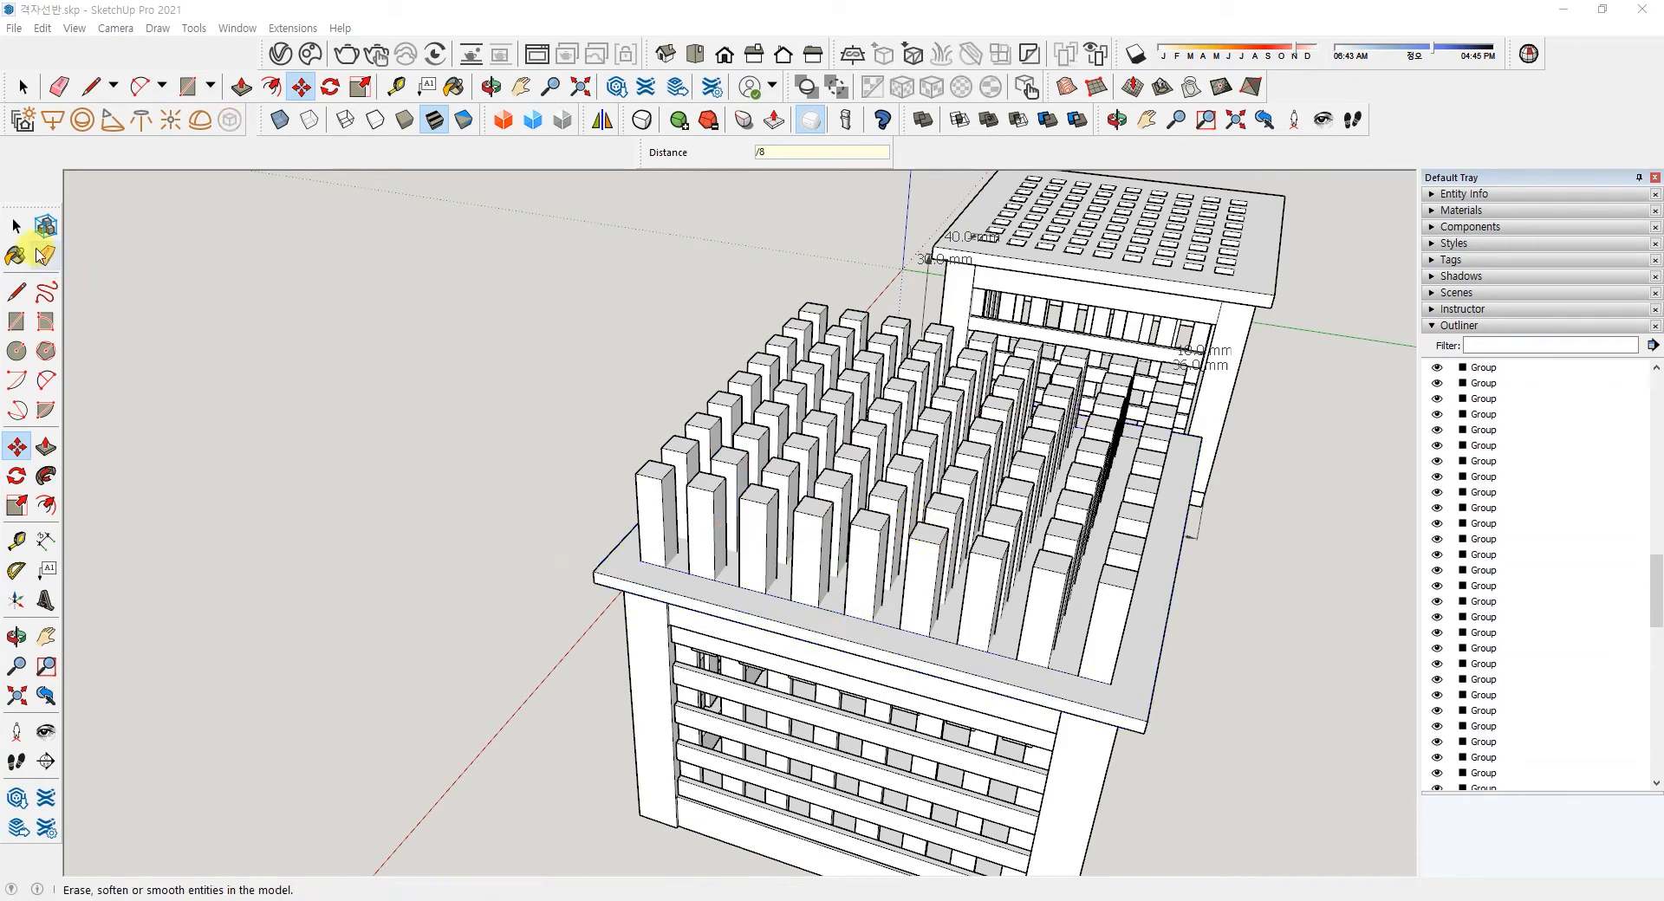
- Select every post standing on the lid and combine them into one group
{"action": "left_click", "coordinate": [17, 226]}
{"action": "left_click", "coordinate": [651, 510]}
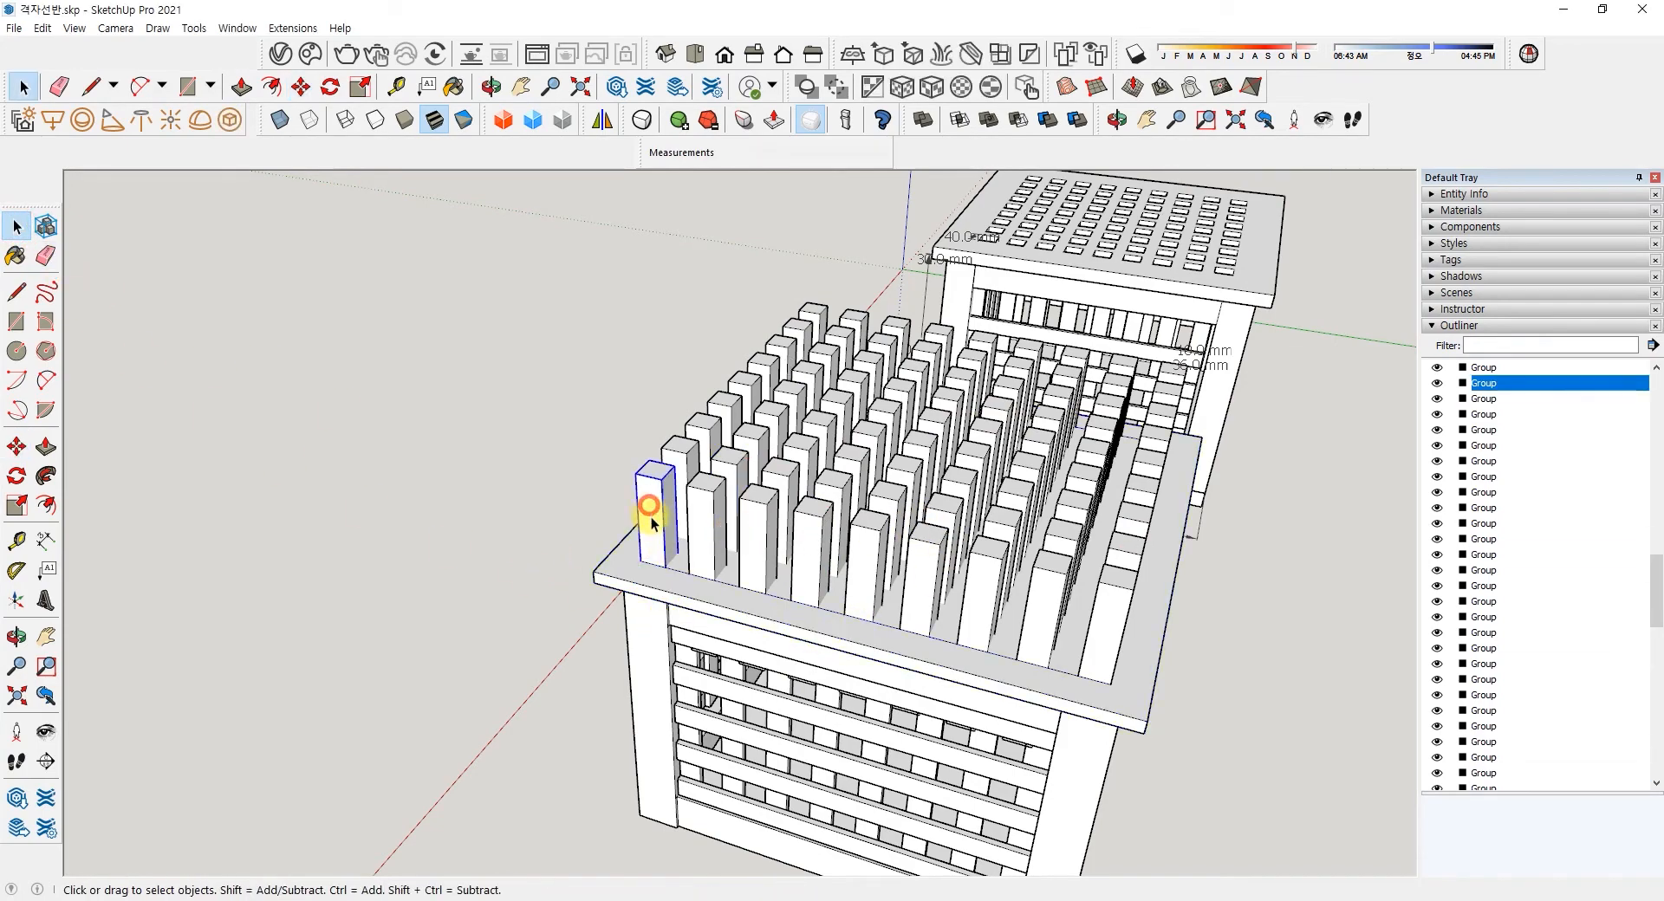
{"action": "mouse_move", "coordinate": [1079, 545]}
{"action": "middle_mouse_down"}
{"action": "mouse_move", "coordinate": [662, 464]}
{"action": "mouse_move", "coordinate": [517, 371]}
{"action": "middle_mouse_up"}
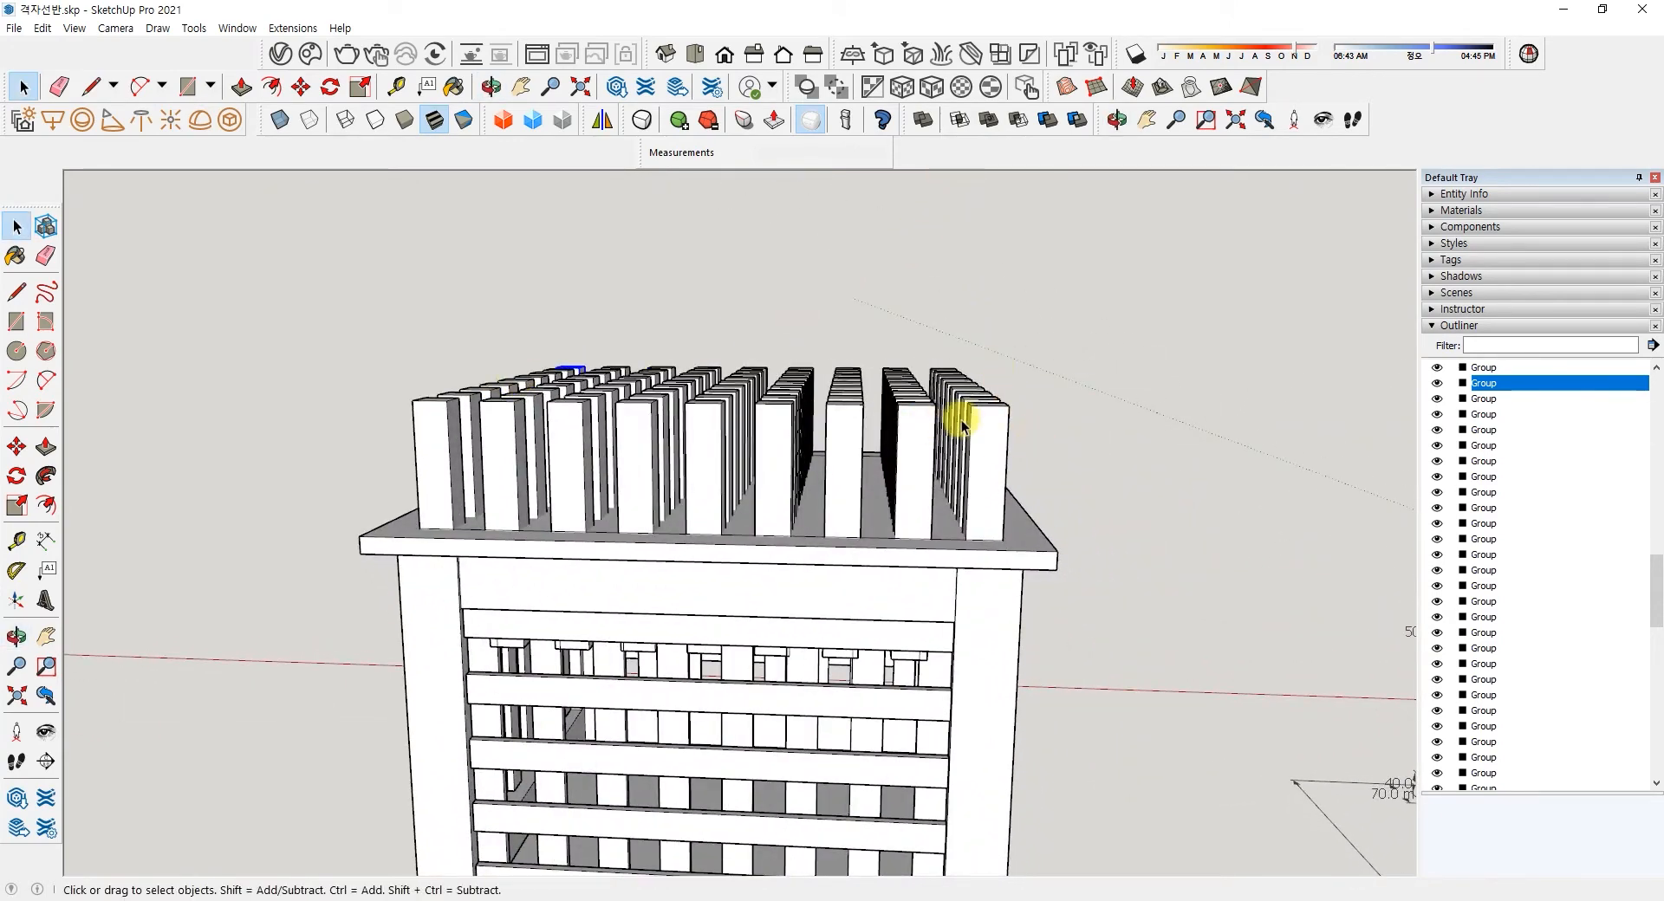
{"action": "left_click", "coordinate": [986, 429]}
{"action": "left_click_drag", "start_coordinate": [1044, 432], "coordinate": [384, 325]}
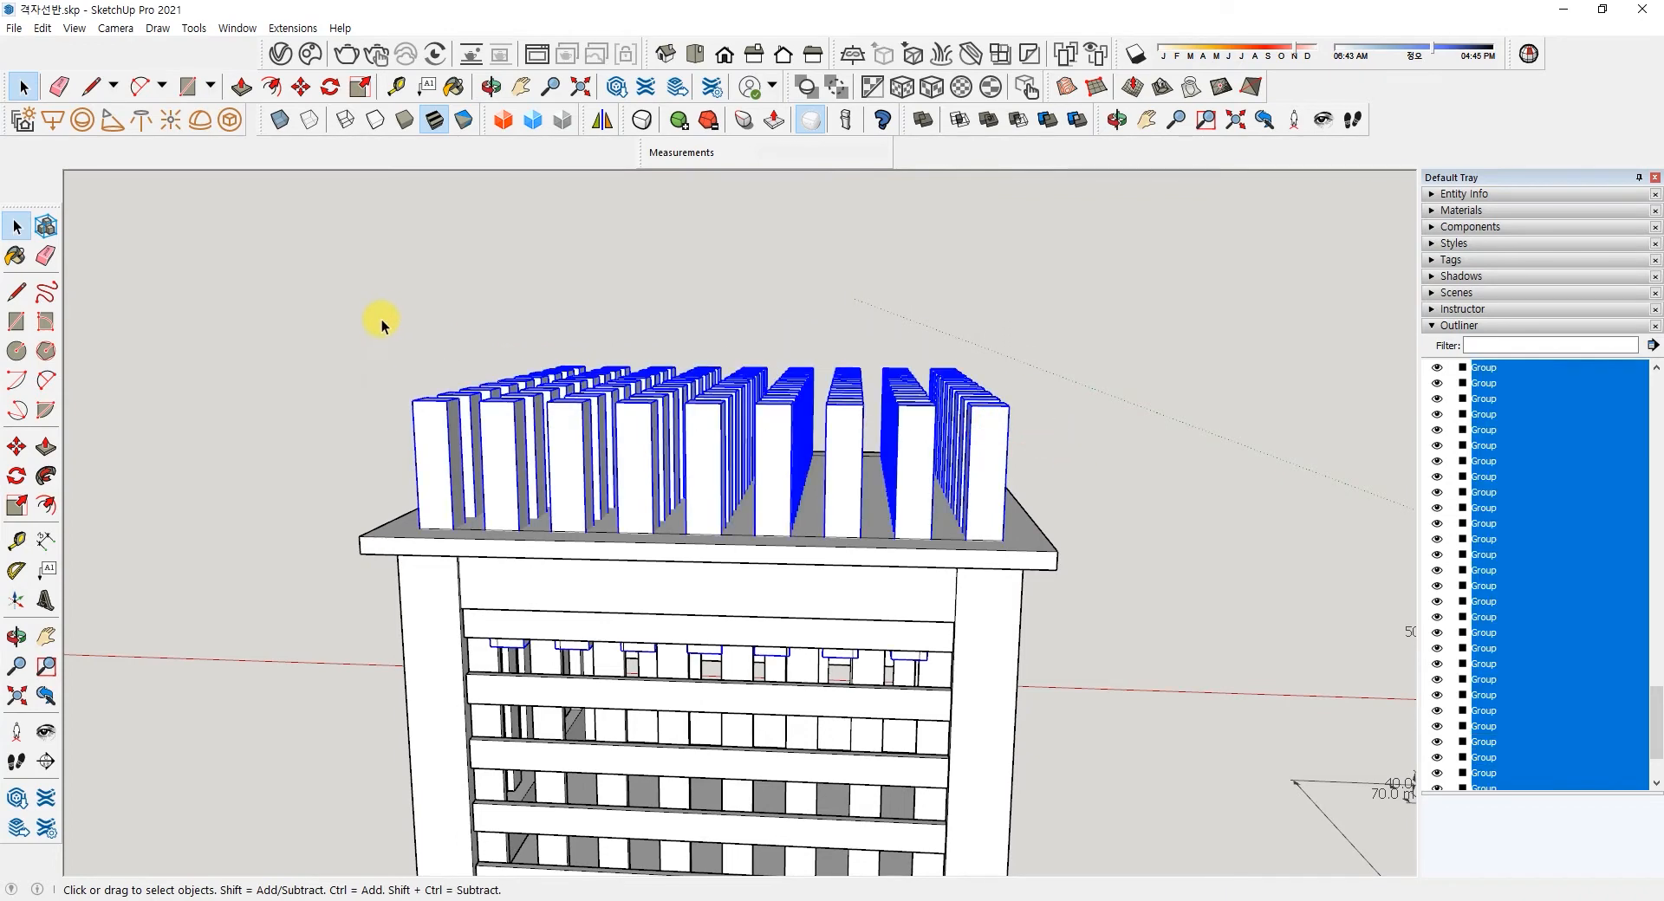
{"action": "right_click", "coordinate": [993, 424]}
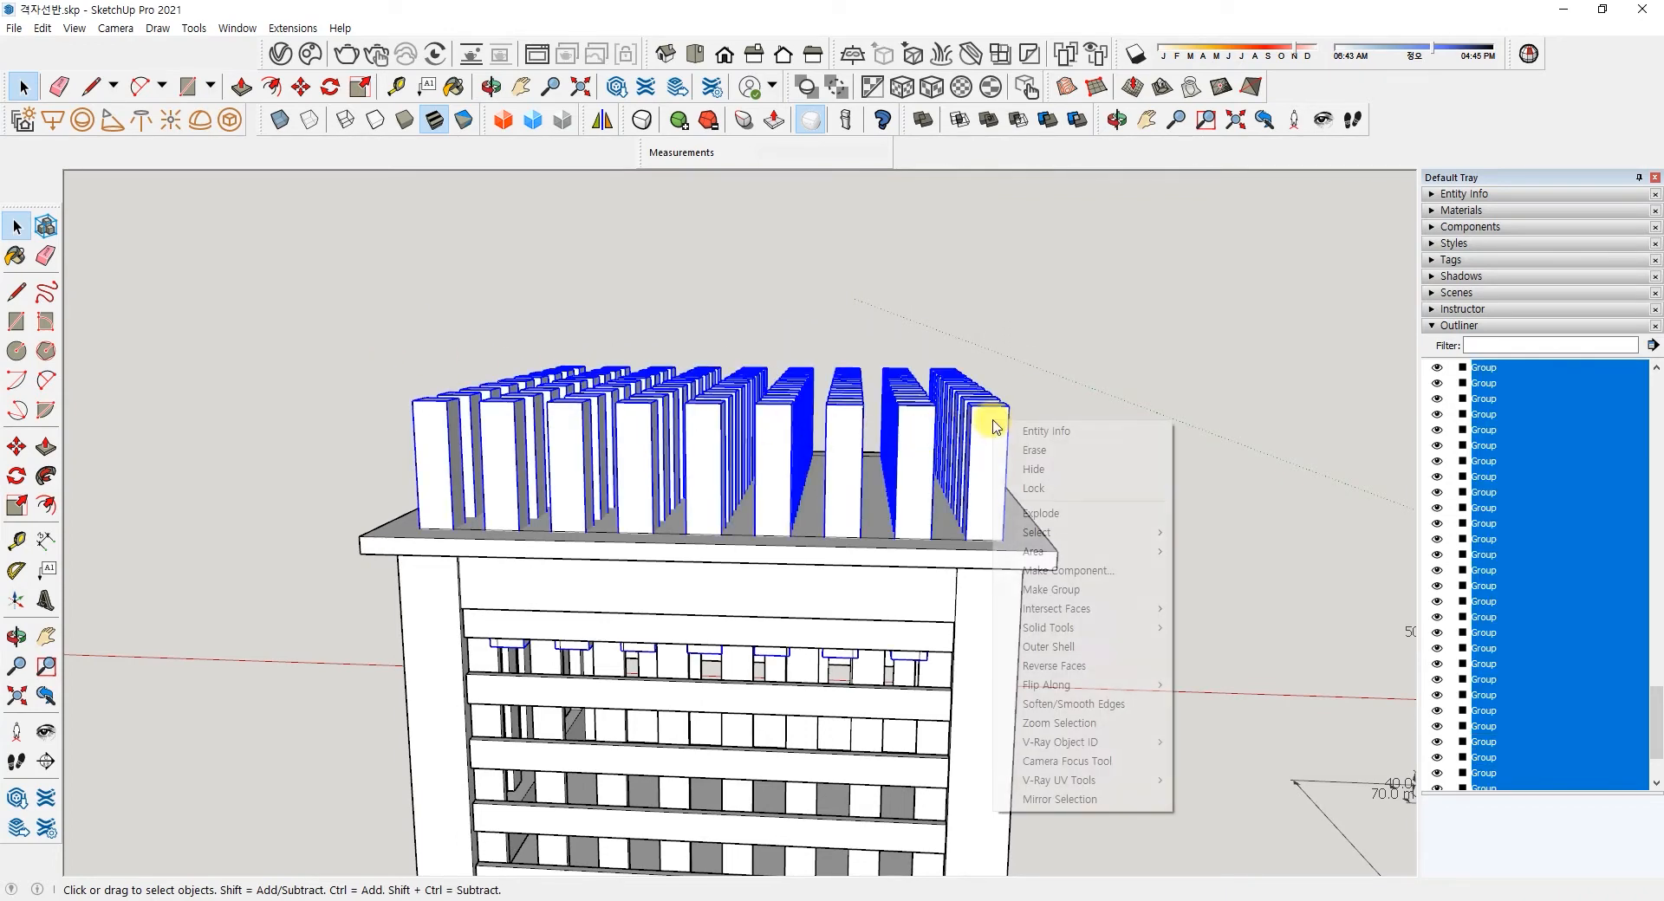
{"action": "left_click", "coordinate": [1054, 590]}
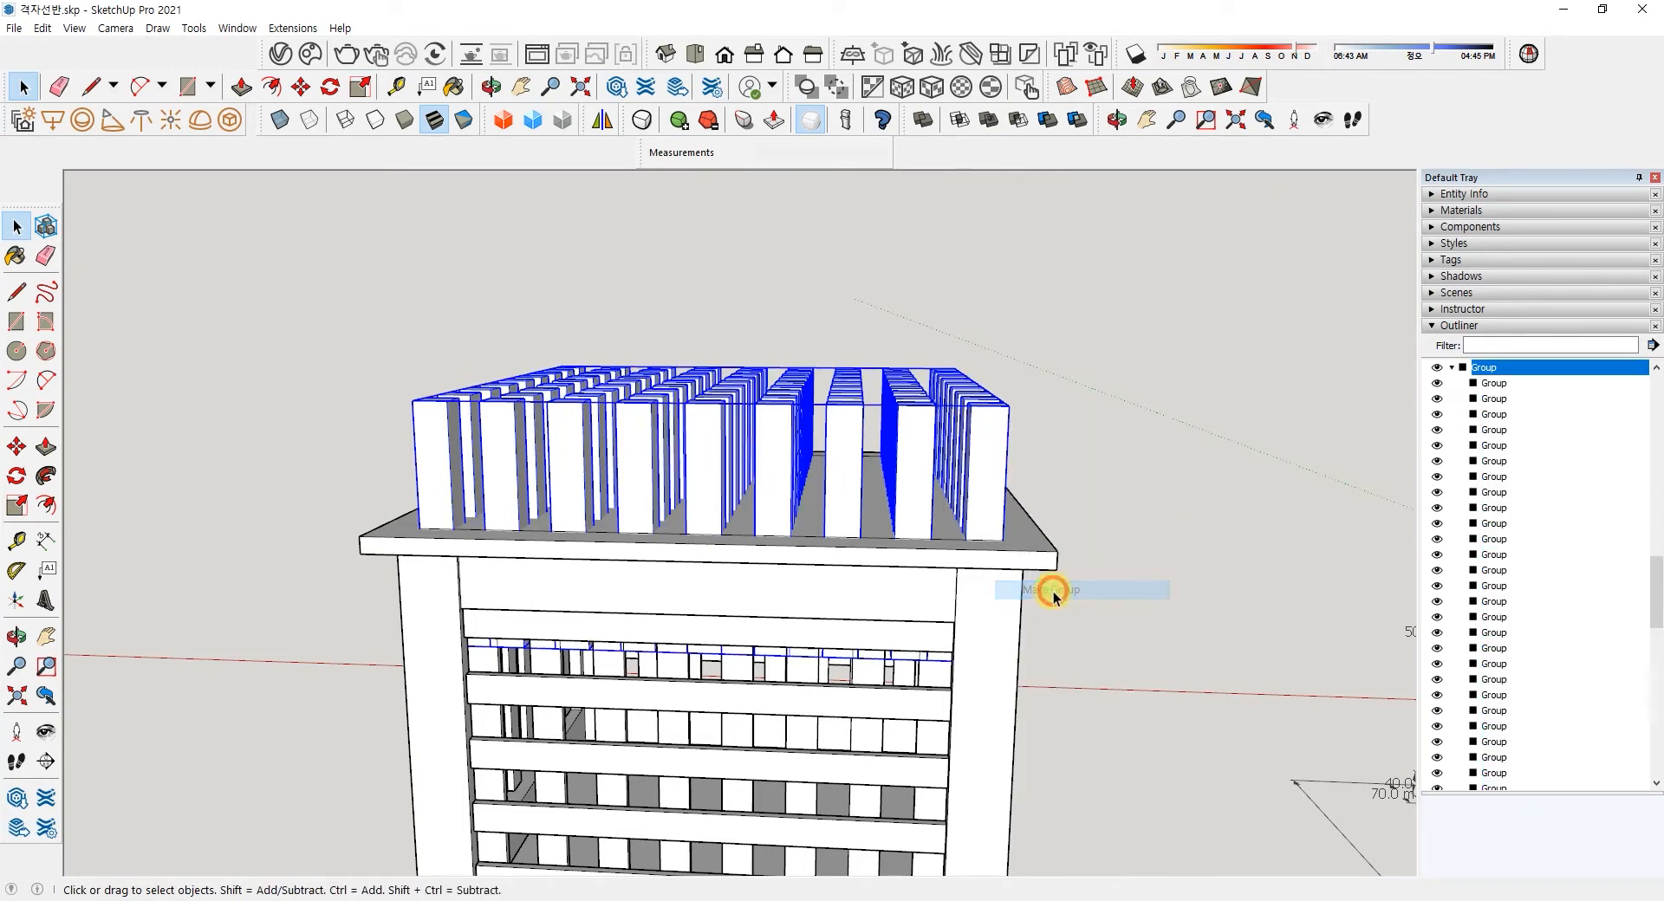
- Open the combined post group, turn off Hide Rest Of Model, explode all nested post groups and leave the group
{"action": "double_click", "coordinate": [980, 438]}
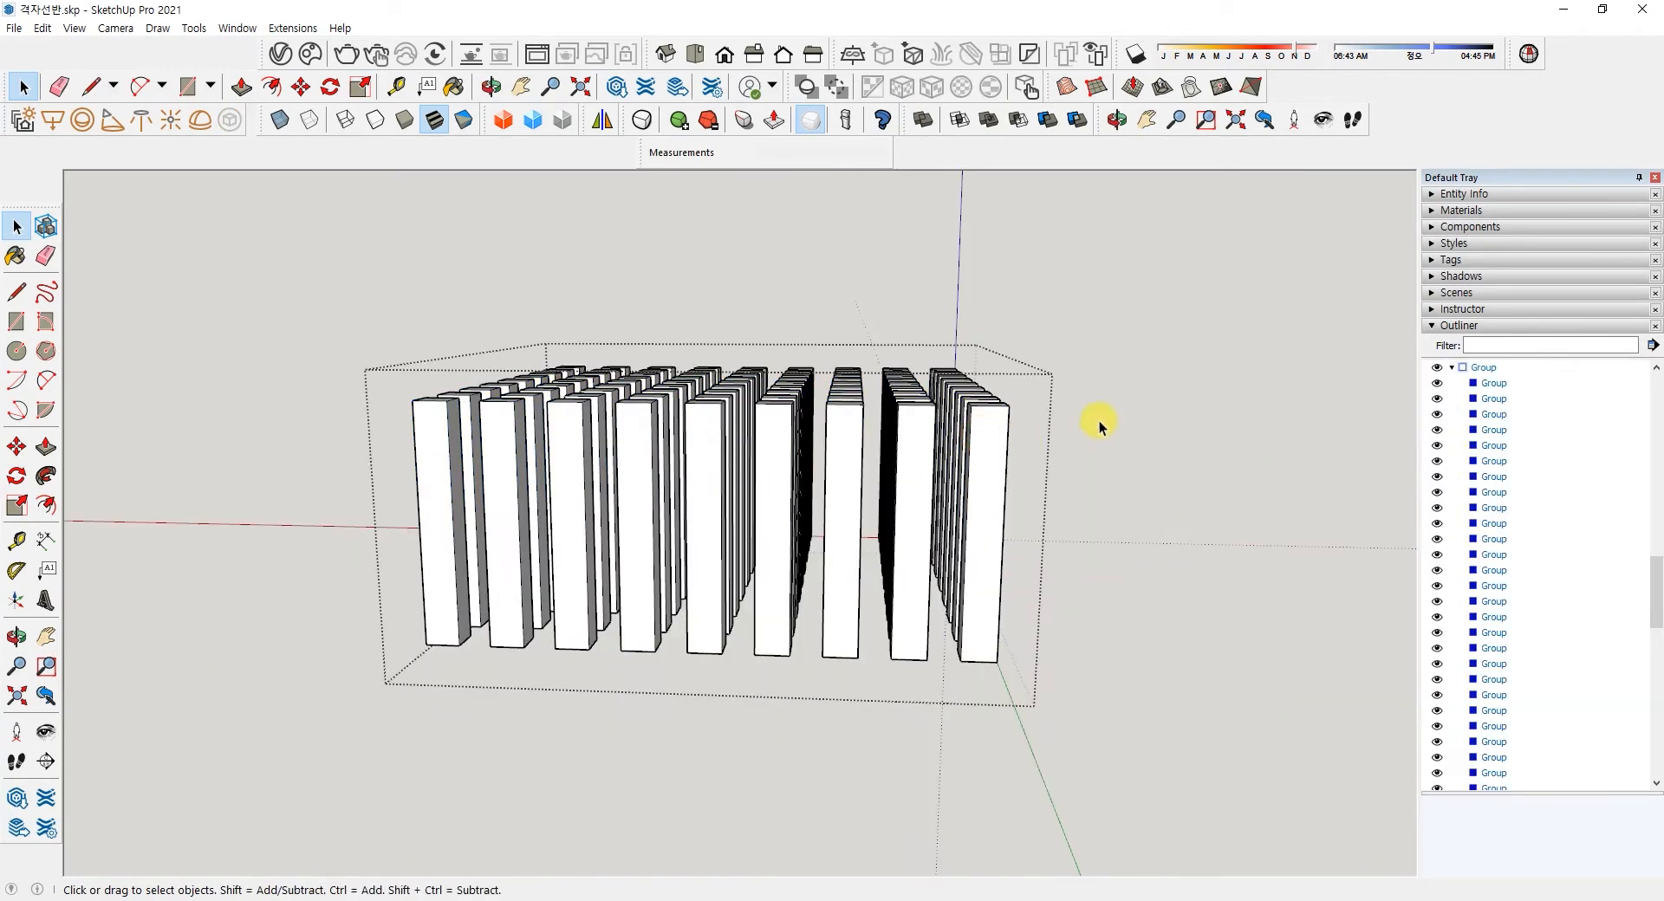
{"action": "key", "text": "ctrl+a"}
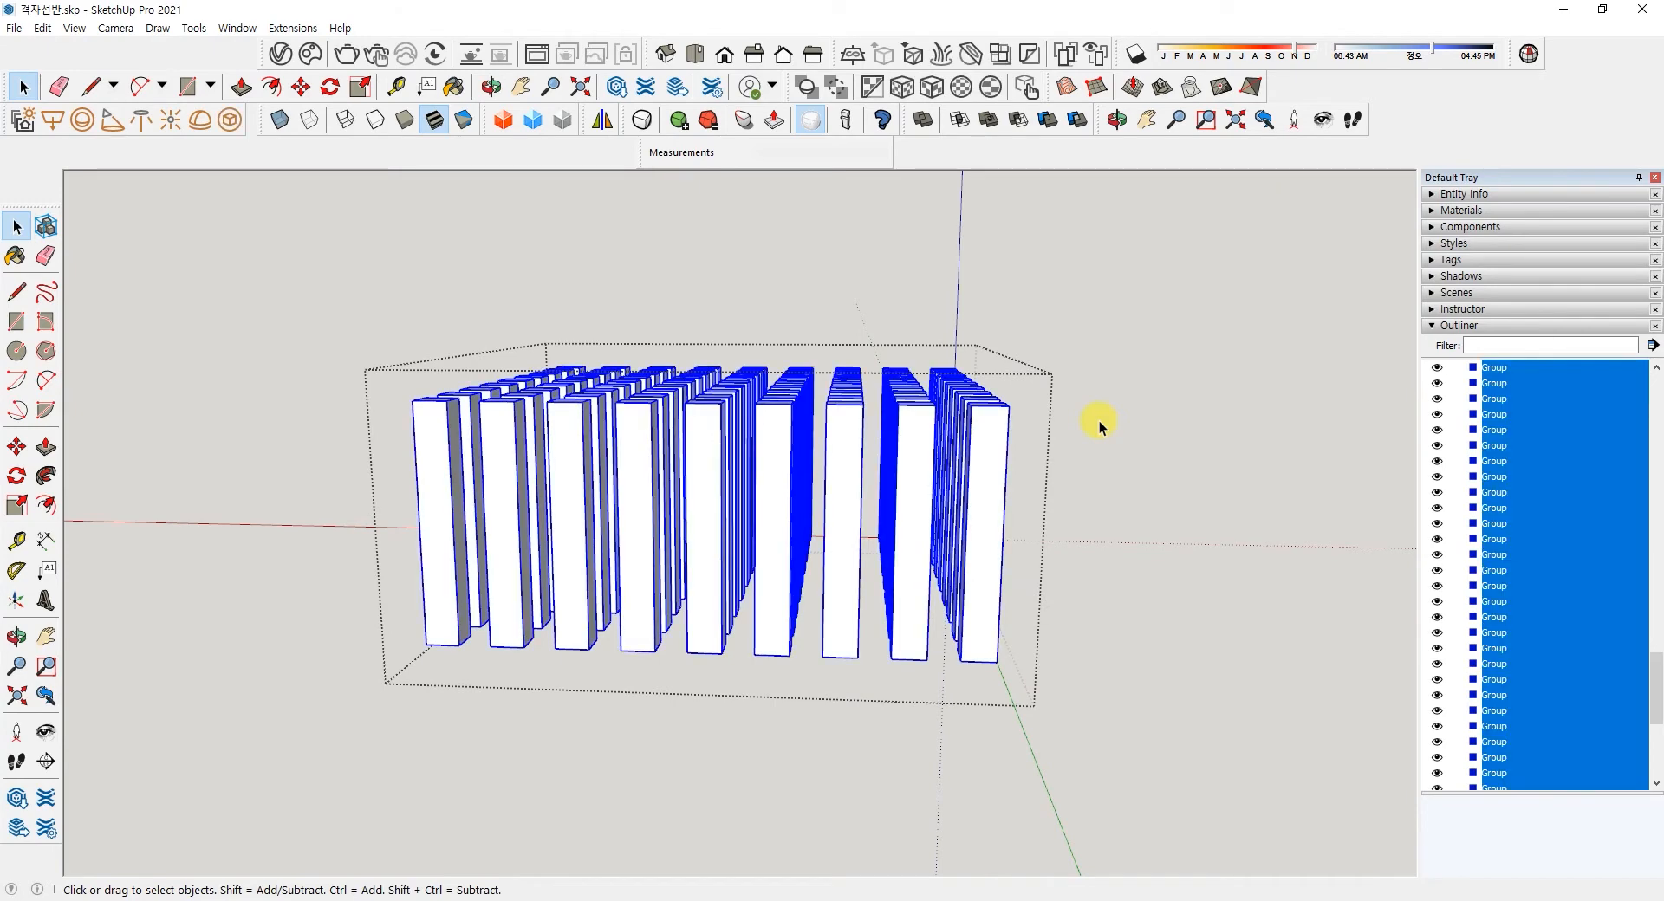
{"action": "key", "text": "alt+h"}
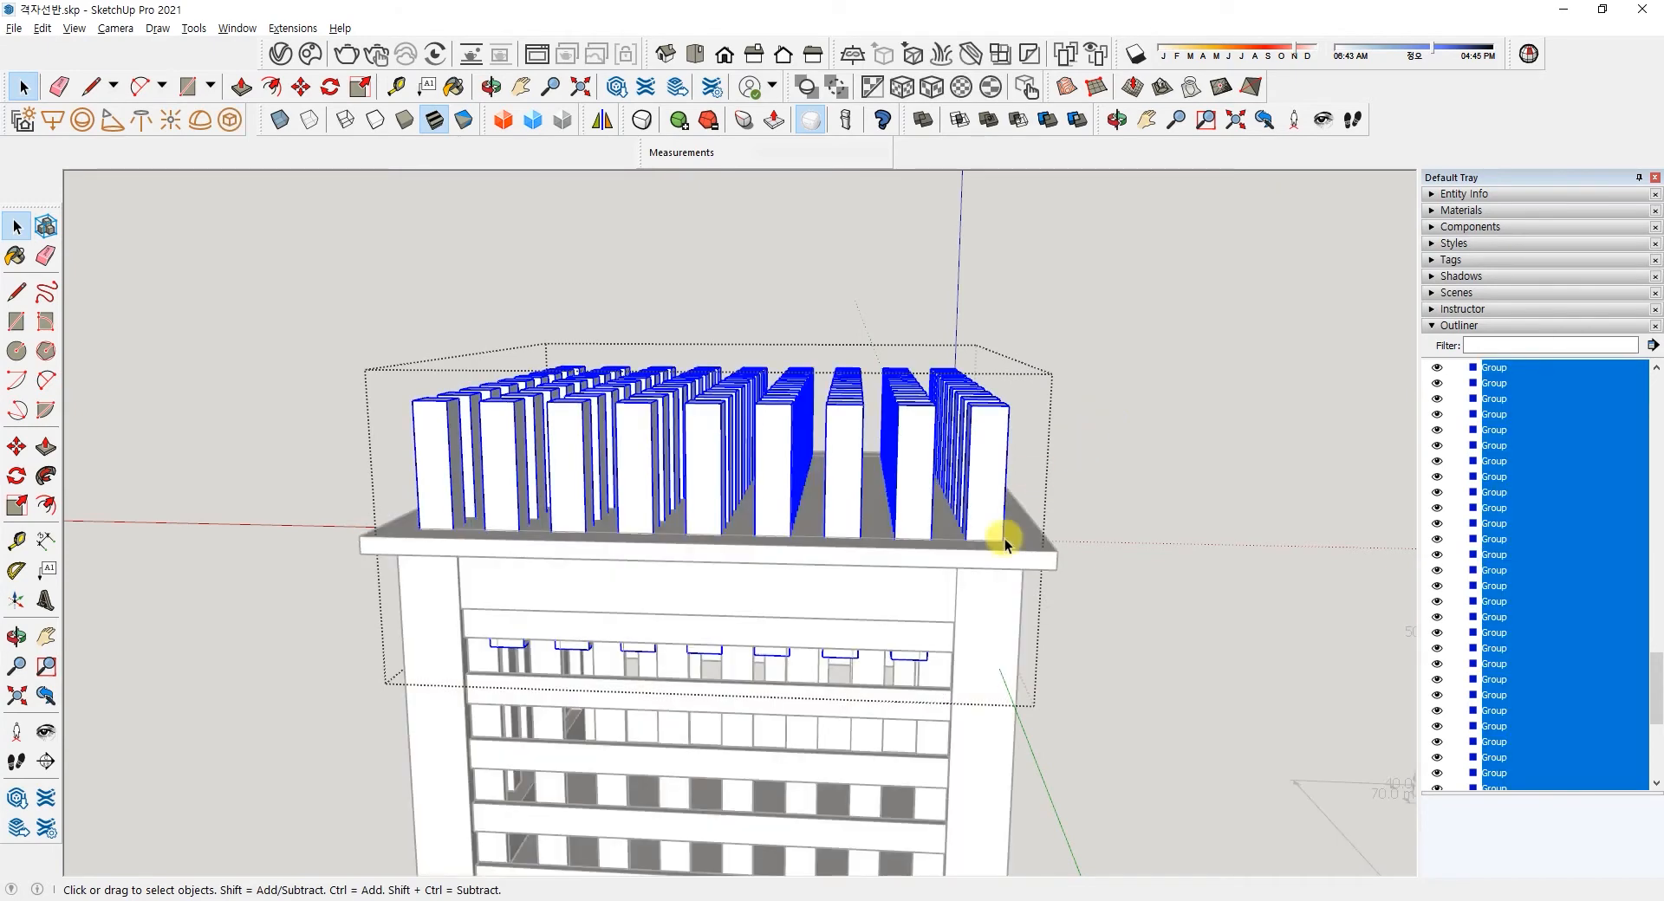
{"action": "left_click", "coordinate": [979, 431]}
{"action": "left_click", "coordinate": [1022, 392]}
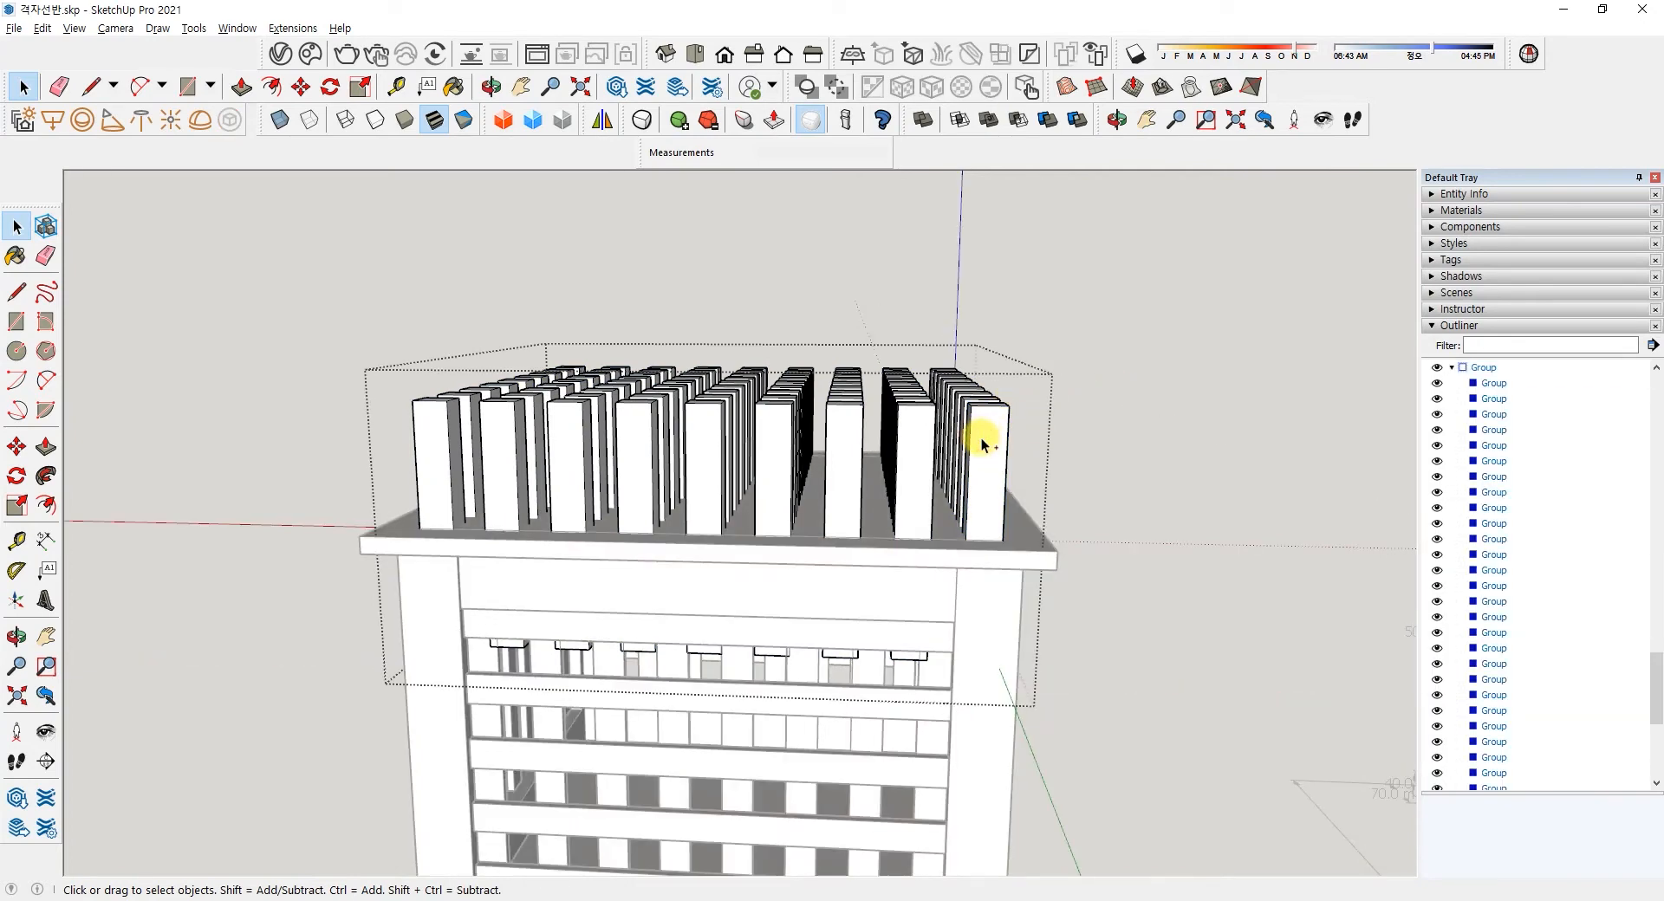
{"action": "key", "text": "ctrl+a"}
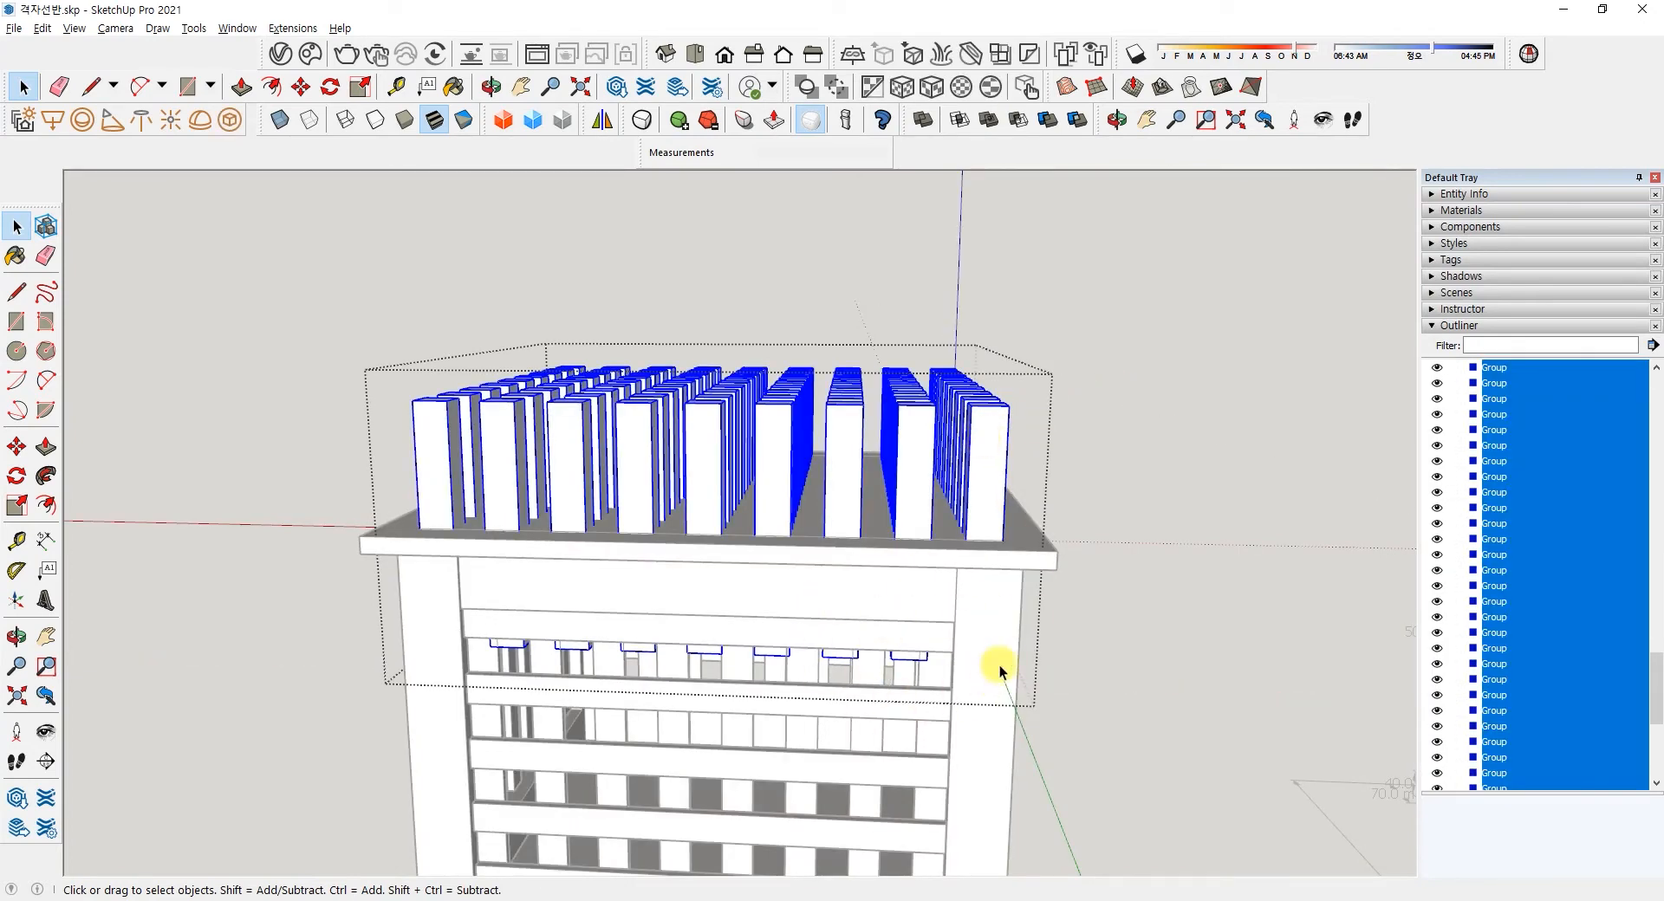
{"action": "right_click", "coordinate": [989, 429]}
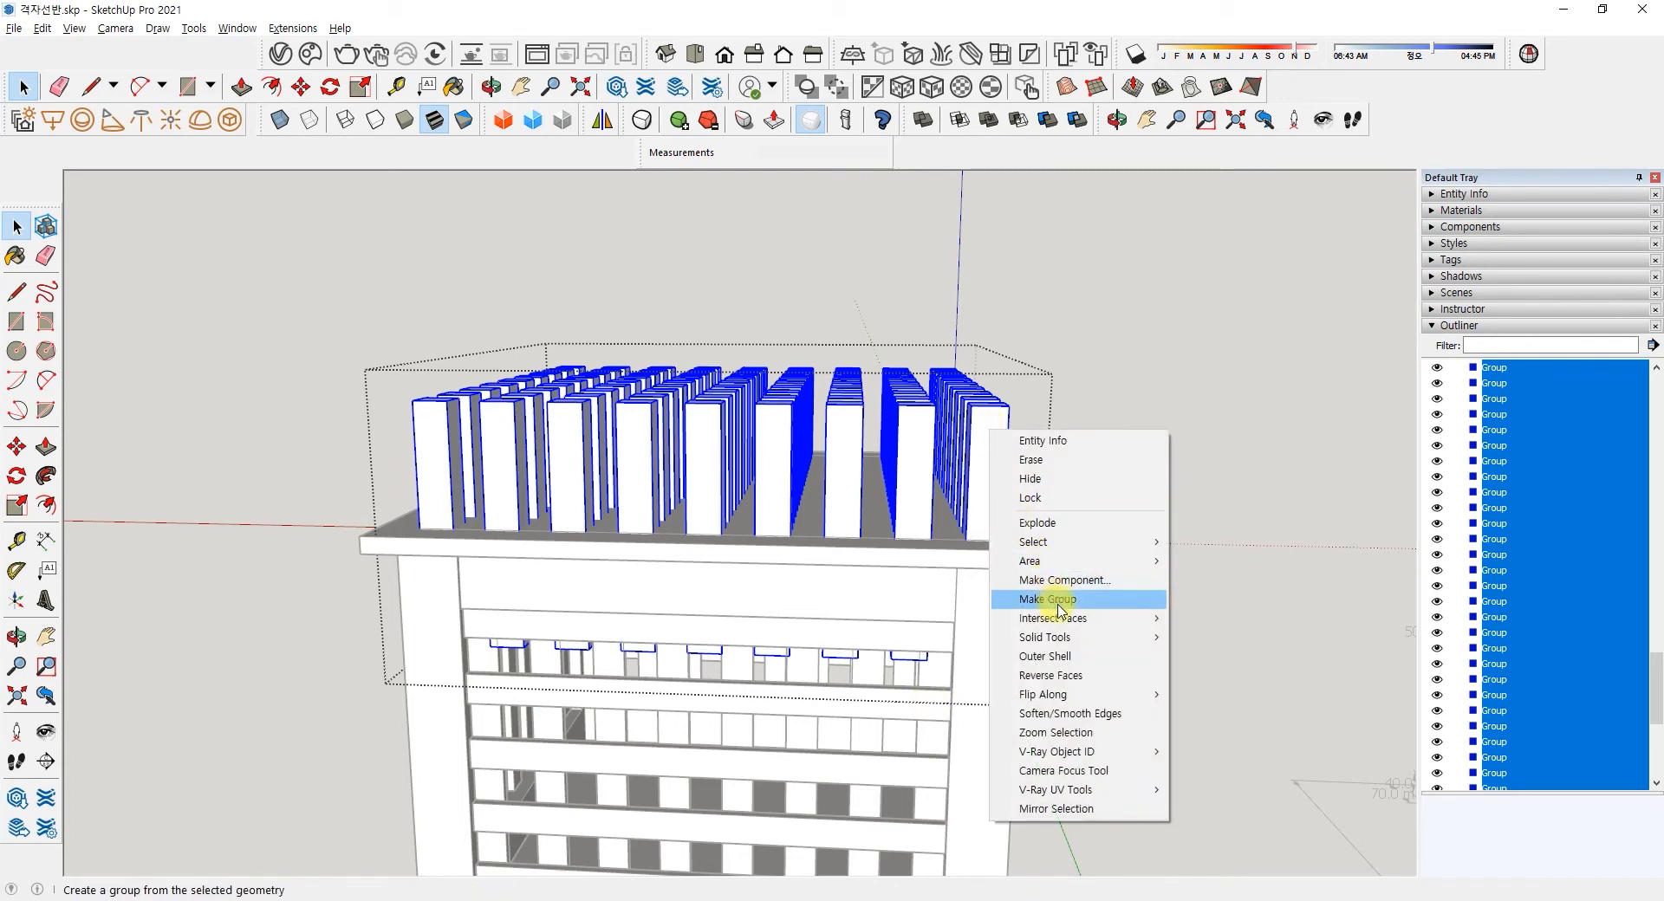
{"action": "left_click", "coordinate": [1071, 524]}
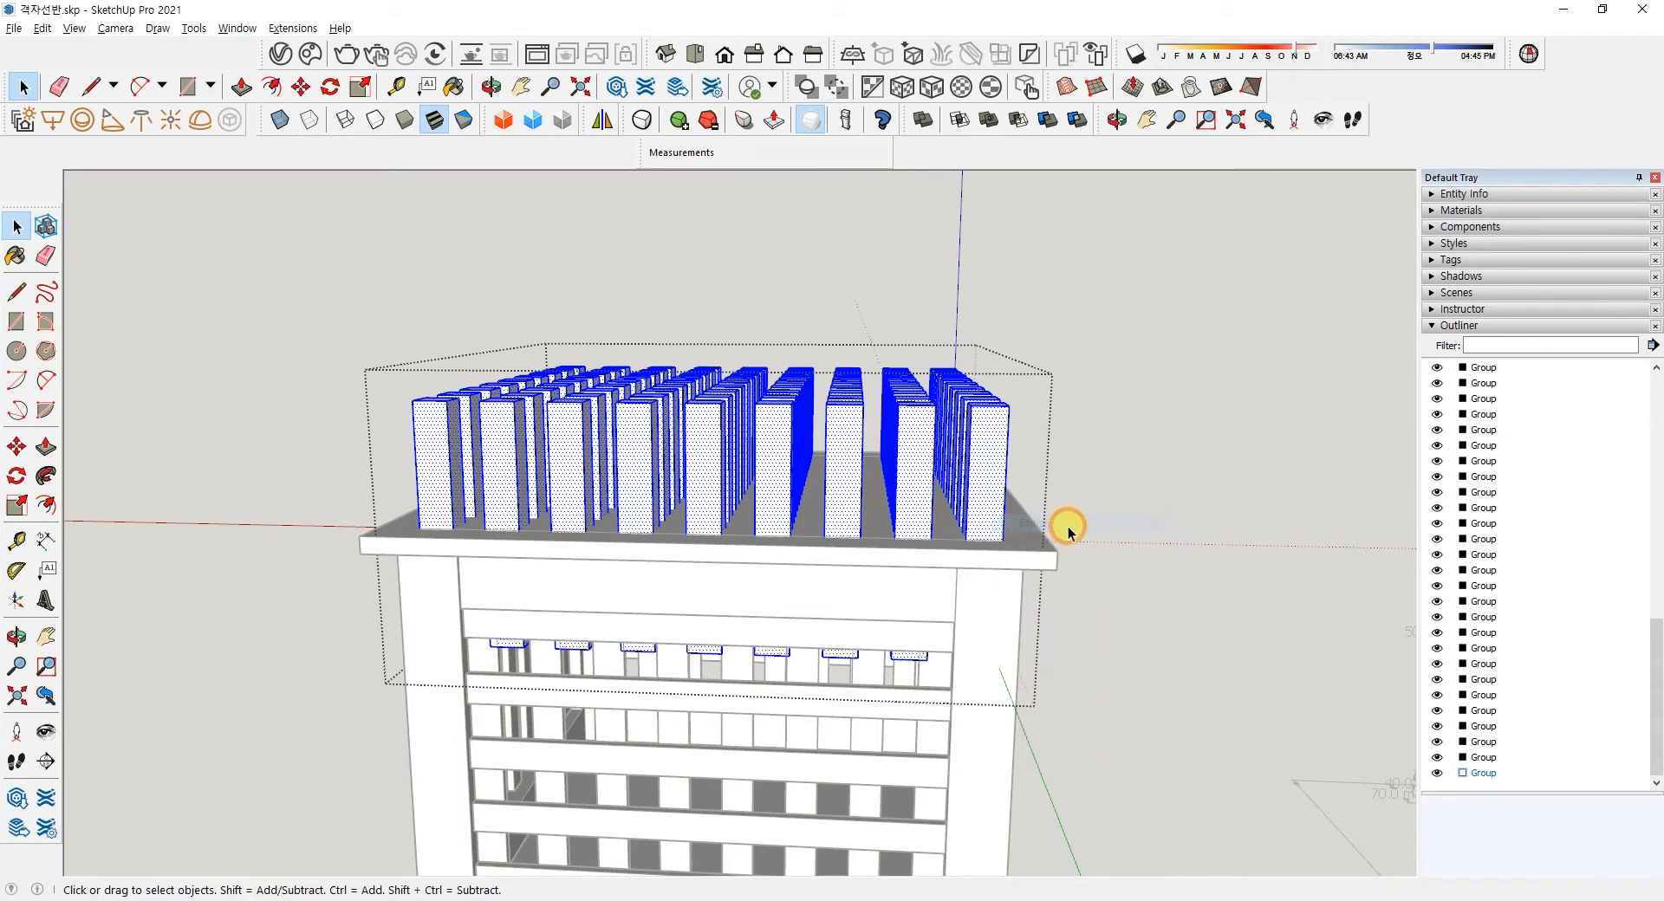
{"action": "left_click", "coordinate": [1110, 447]}
{"action": "middle_click_drag", "start_coordinate": [982, 408], "coordinate": [951, 518]}
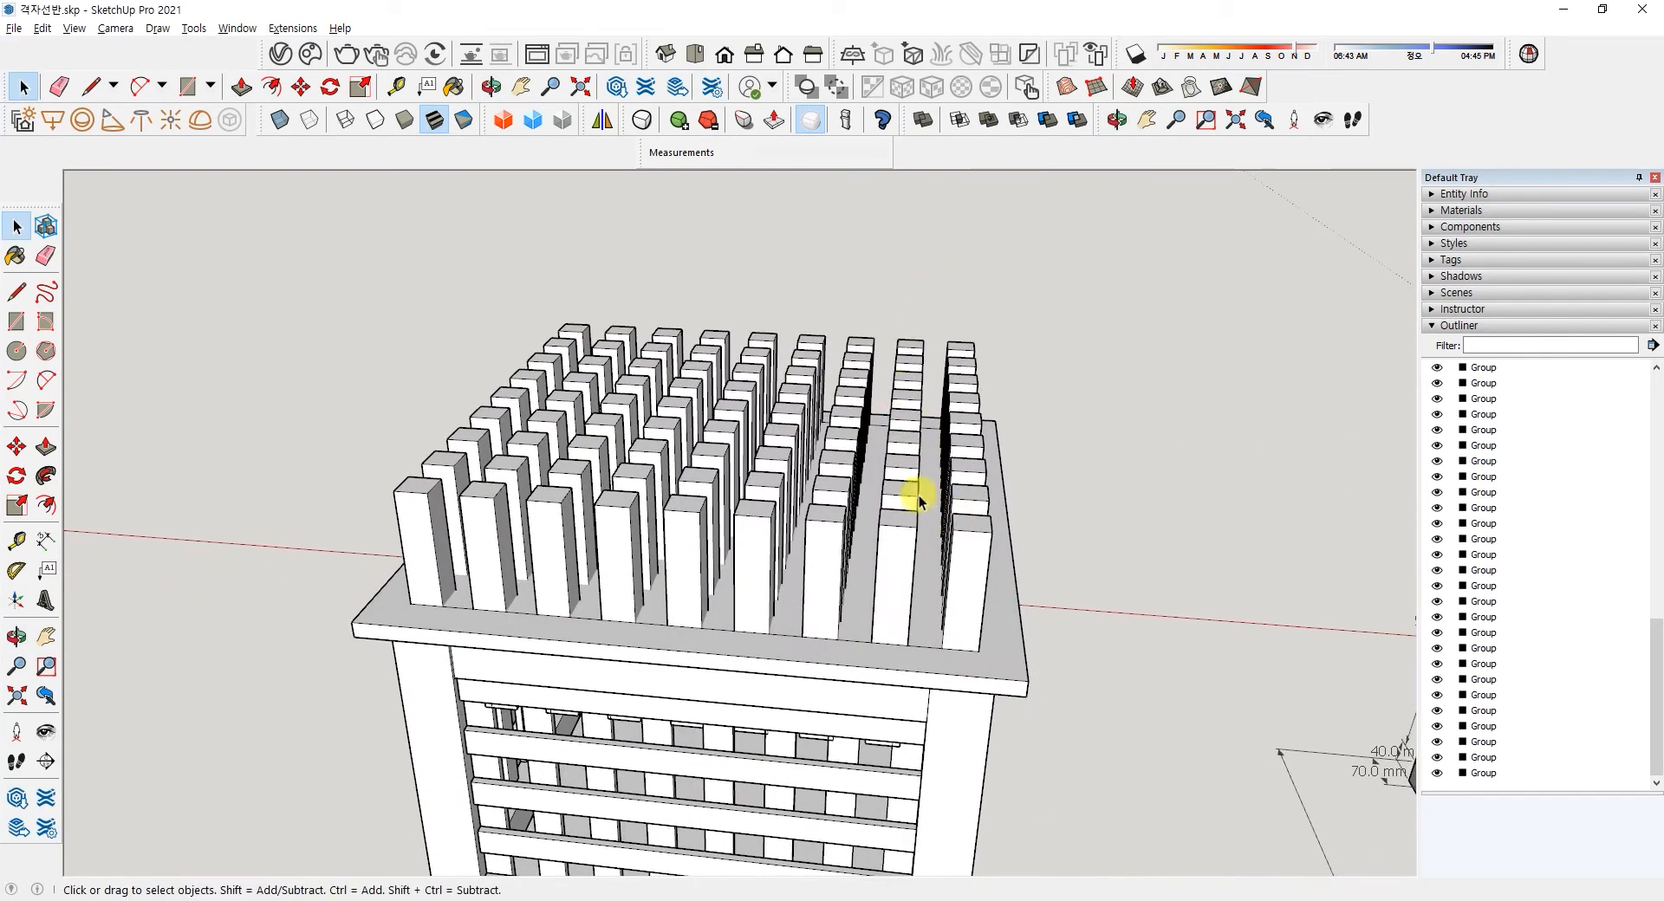
- Subtract the post group from the plain lid with the Solid Tools Subtract operation to cut the grid of square holes
{"action": "left_click", "coordinate": [964, 529]}
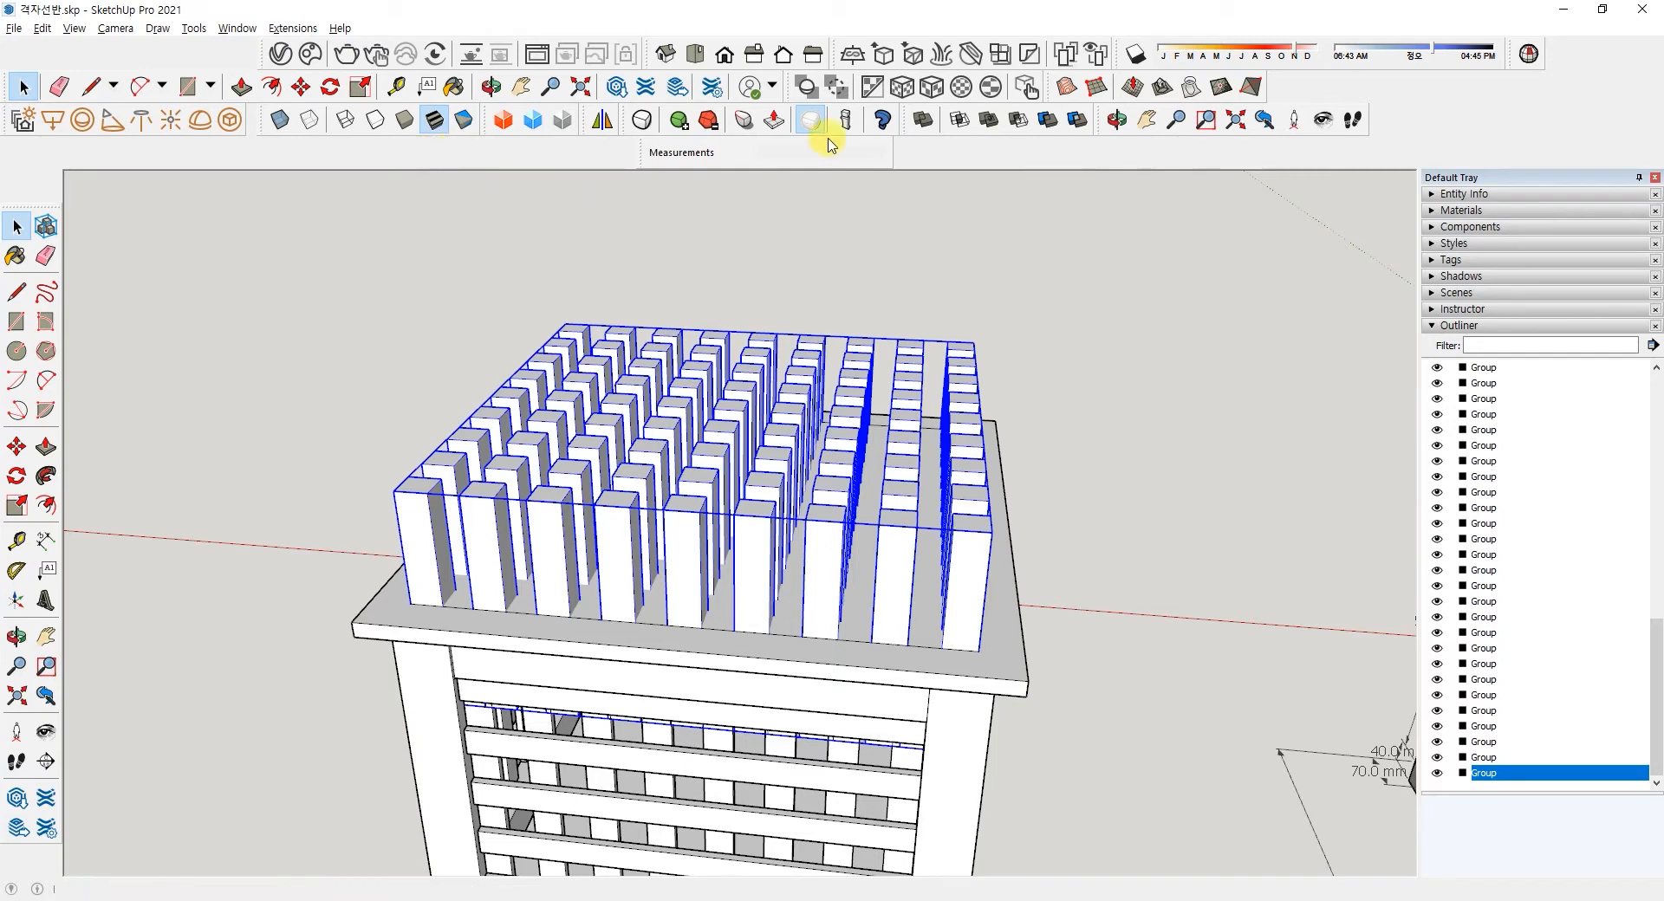
{"action": "right_click", "coordinate": [1295, 90]}
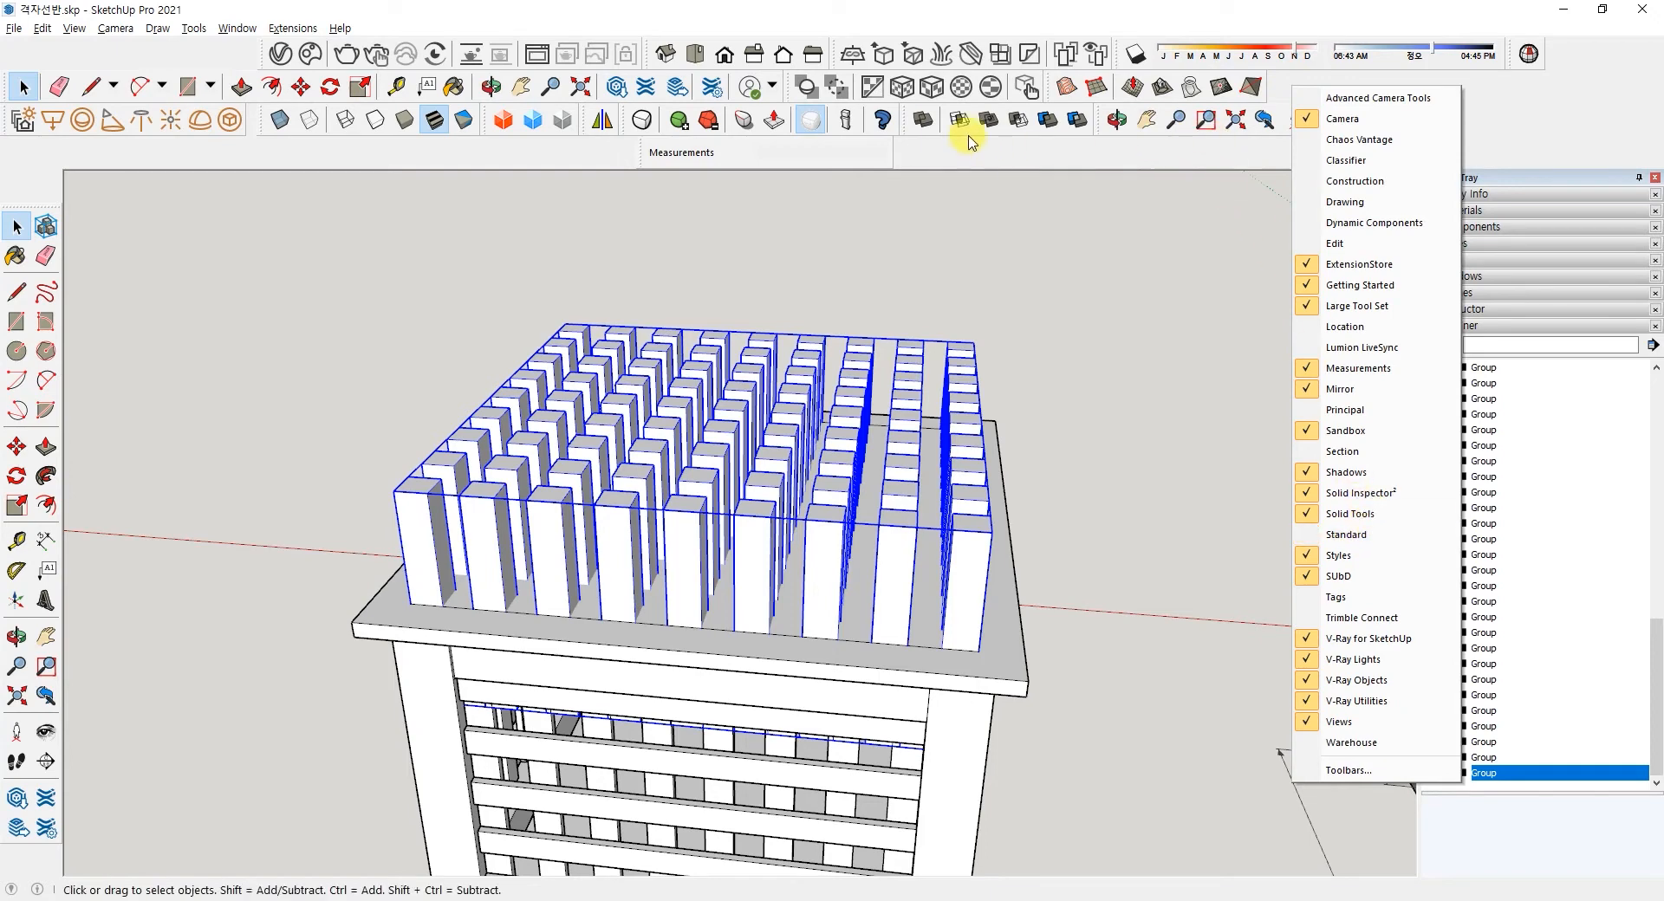
{"action": "left_click", "coordinate": [902, 125]}
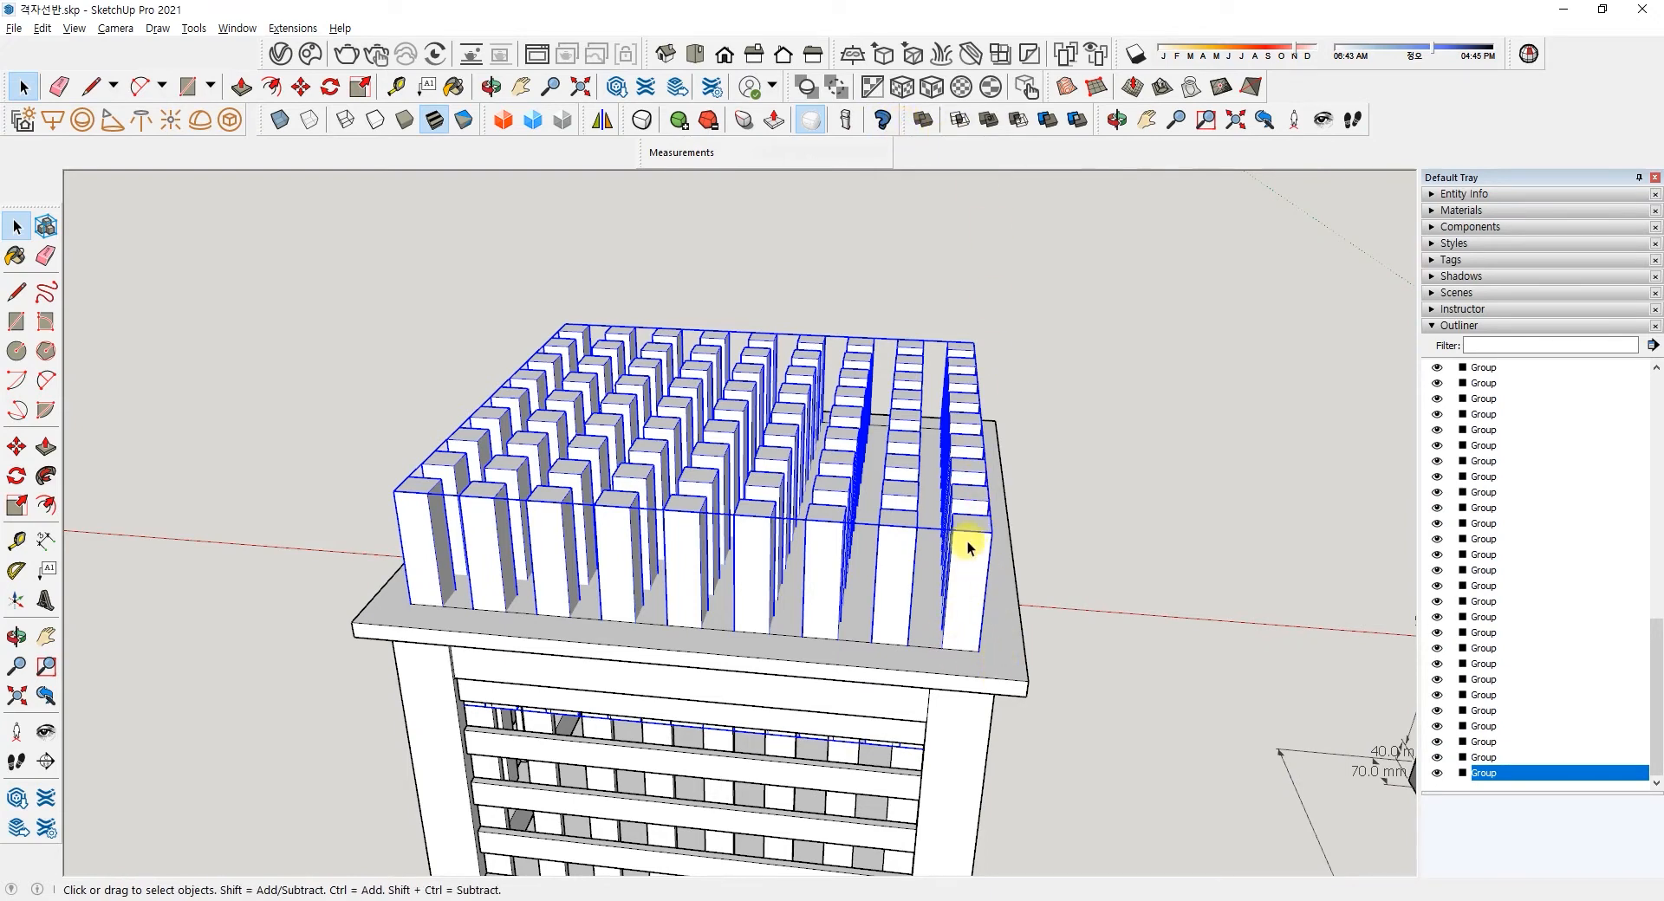
{"action": "left_click", "coordinate": [1019, 120]}
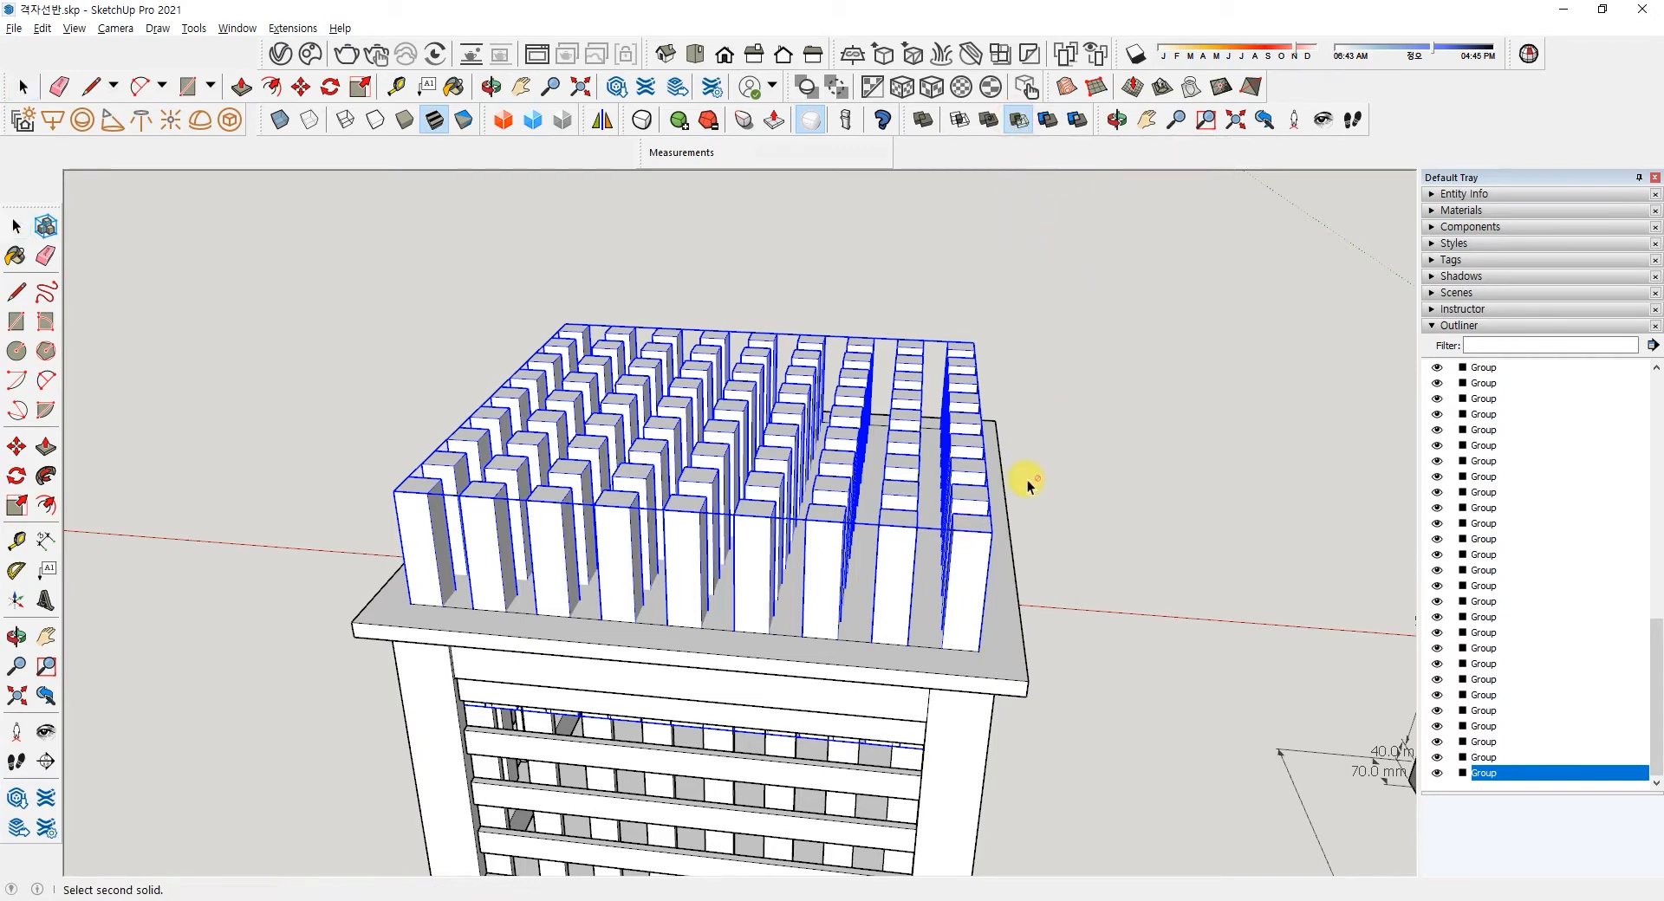
{"action": "left_click", "coordinate": [1010, 646]}
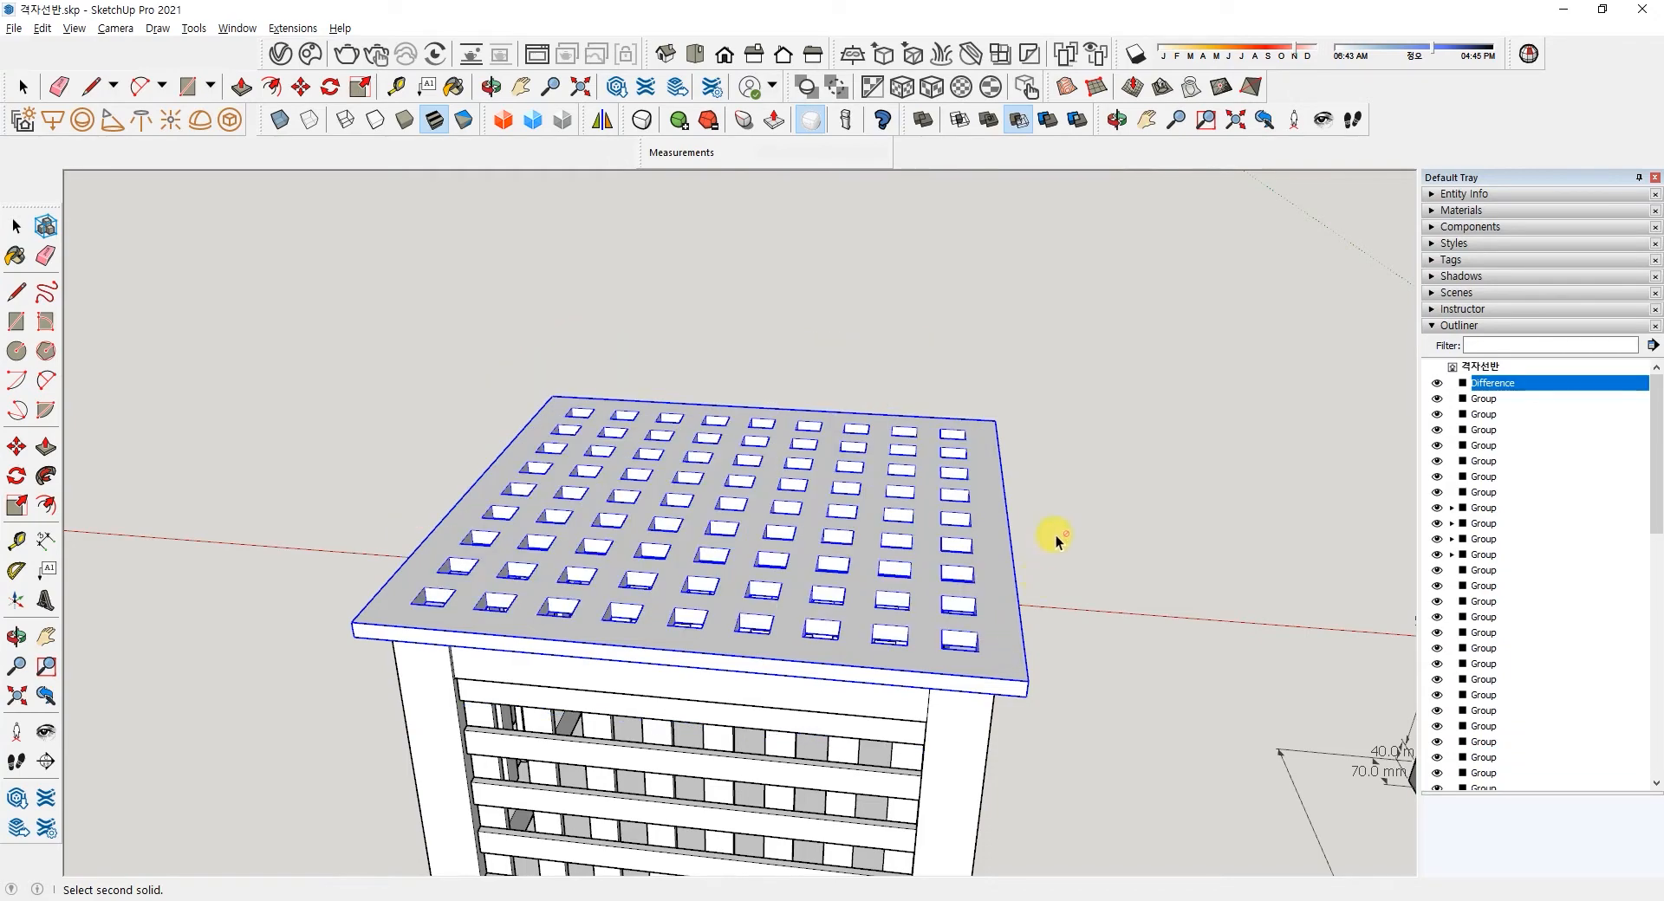
- Dimension the width of the front corner foot at the bottom of the first box's leg
{"action": "key", "text": "space"}
{"action": "left_click", "coordinate": [1084, 483]}
{"action": "middle_click_drag", "start_coordinate": [1005, 674], "coordinate": [186, 561]}
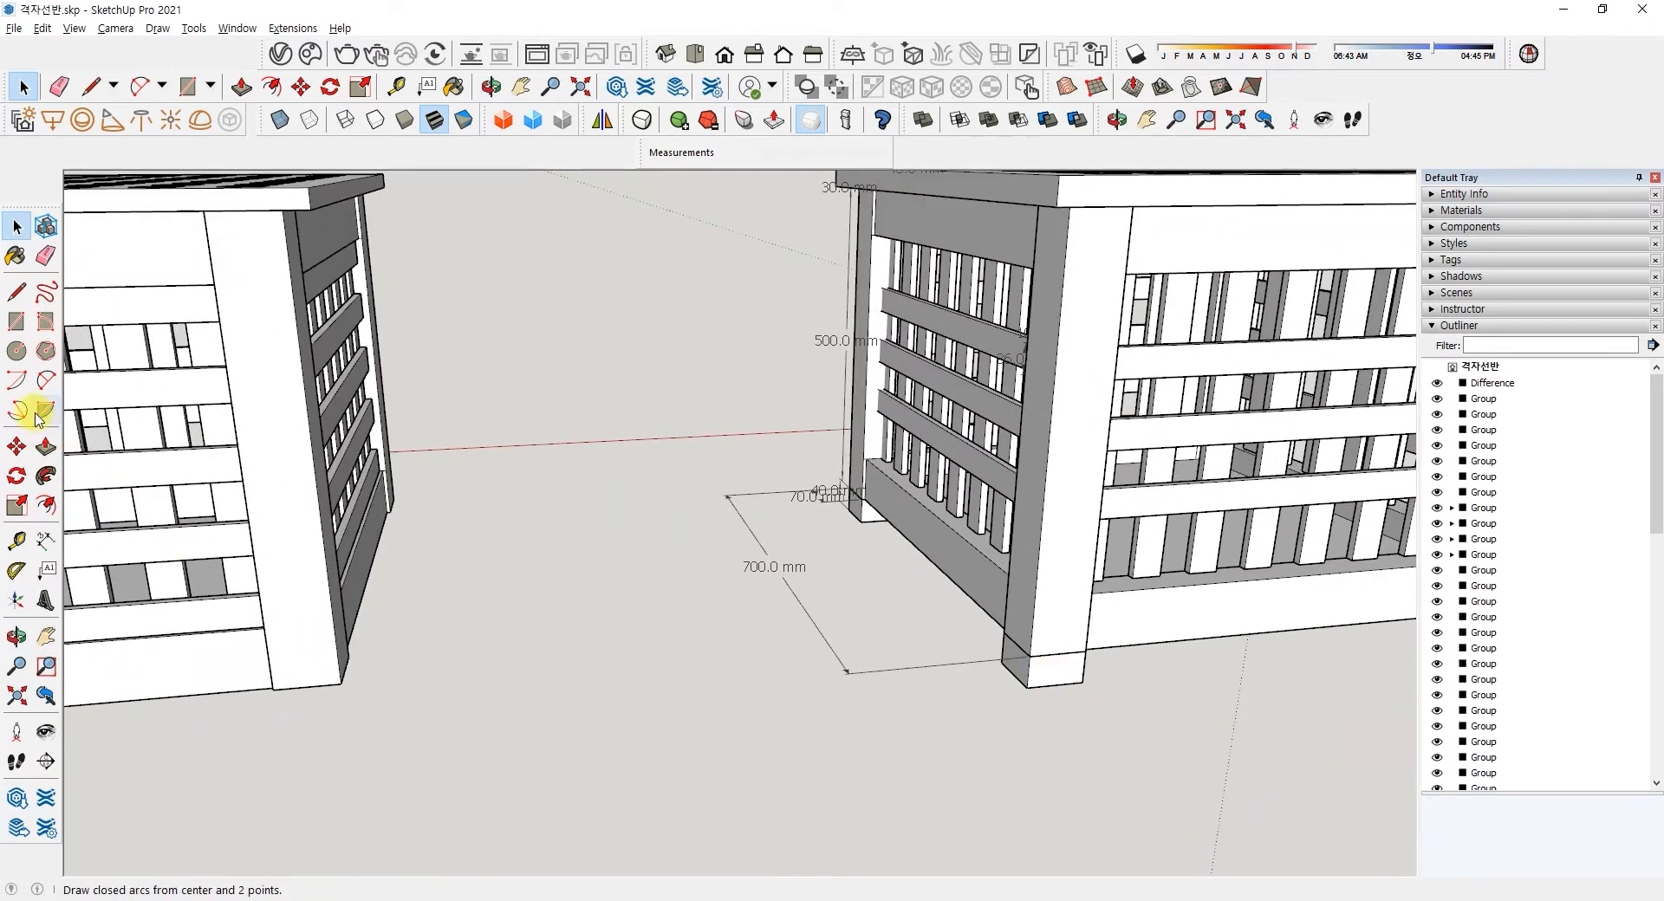
{"action": "left_click", "coordinate": [15, 322]}
{"action": "left_click", "coordinate": [45, 541]}
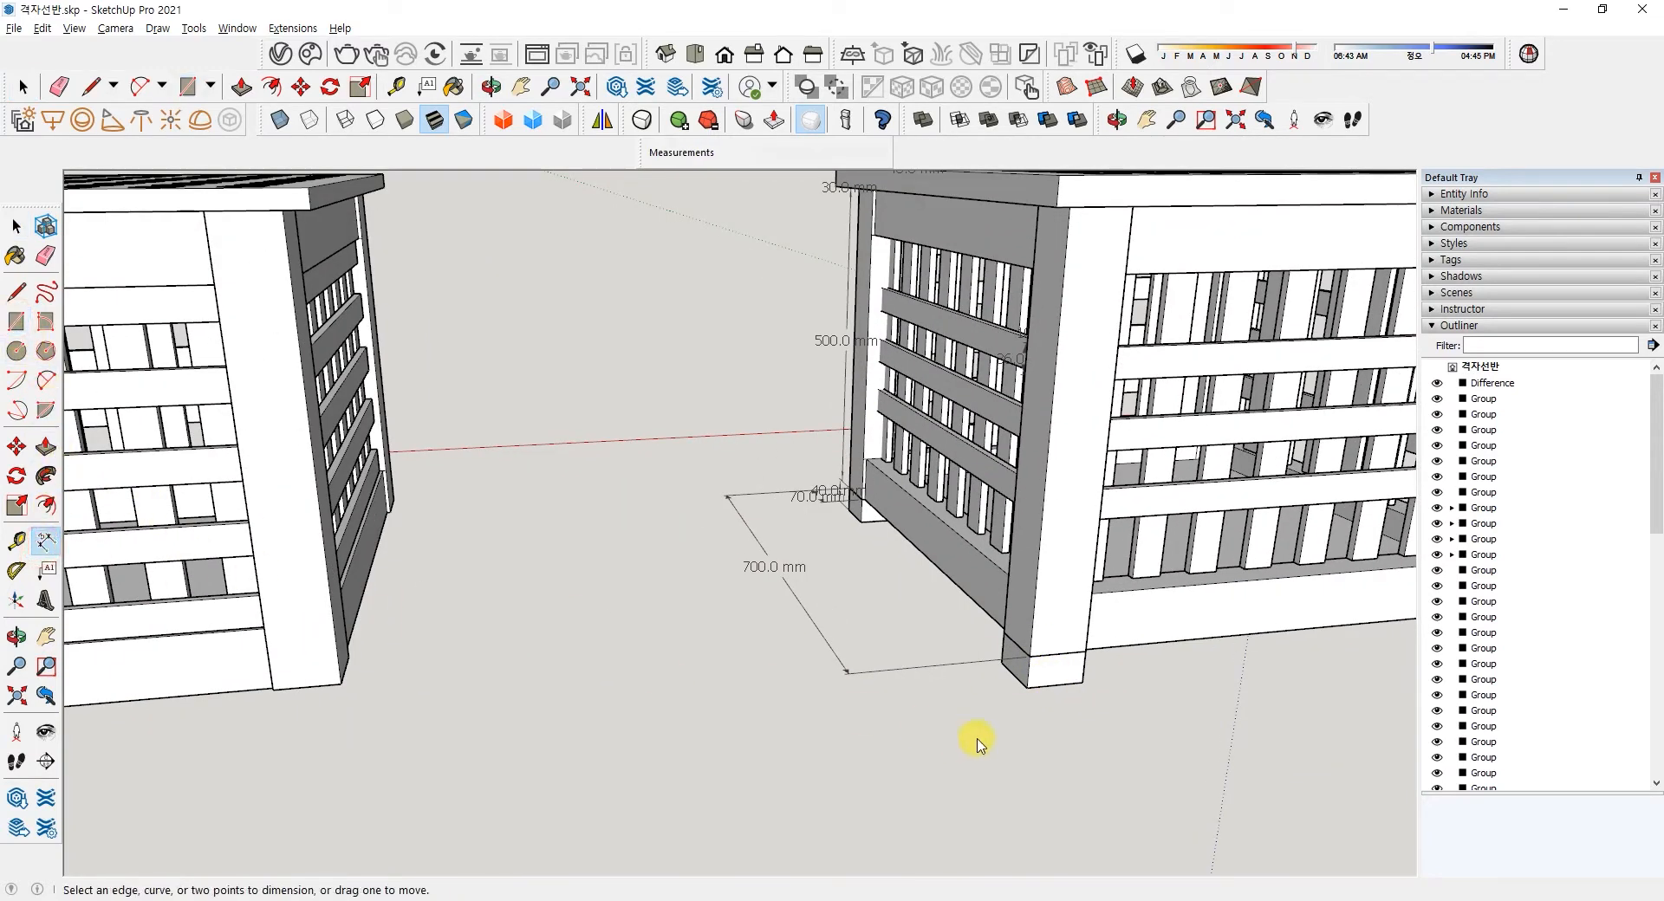
{"action": "left_click", "coordinate": [1031, 688]}
{"action": "left_click", "coordinate": [1083, 685]}
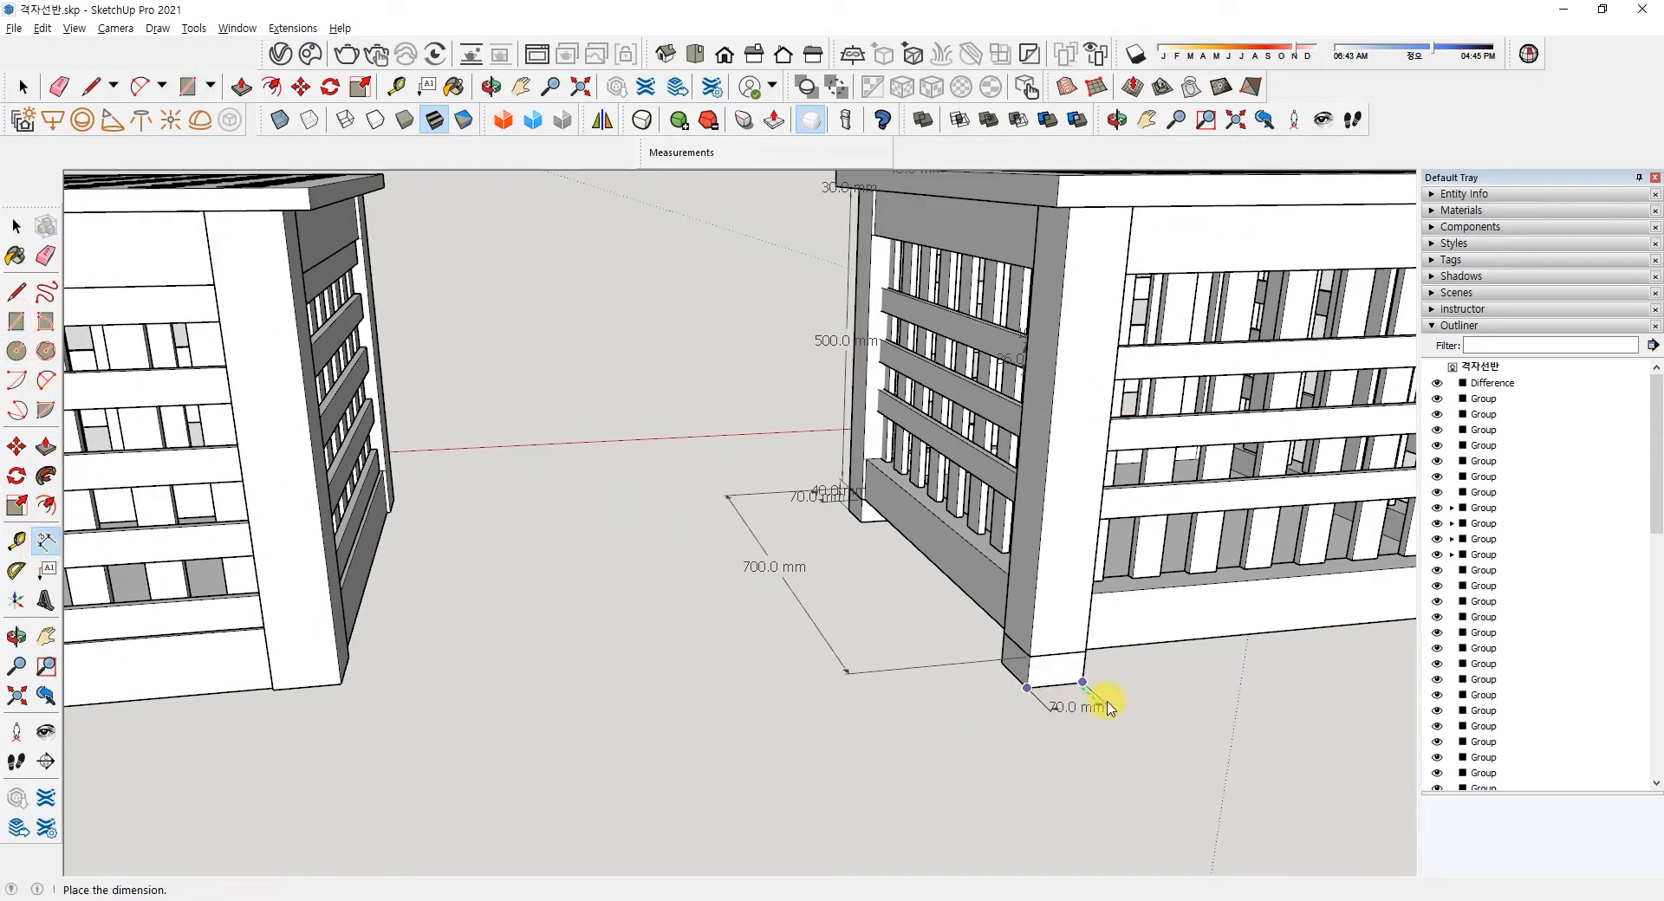
{"action": "left_click", "coordinate": [1096, 732]}
- Draw a small rectangle with a first dimension of 70 mm on the ground between the boxes as a foot base
{"action": "mouse_move", "coordinate": [1096, 732]}
{"action": "middle_mouse_down"}
{"action": "mouse_move", "coordinate": [1052, 757]}
{"action": "mouse_move", "coordinate": [350, 666]}
{"action": "mouse_move", "coordinate": [481, 600]}
{"action": "mouse_move", "coordinate": [543, 416]}
{"action": "middle_mouse_up"}
{"action": "scroll", "coordinate": [1051, 758], "scroll_direction": "up", "scroll_amount": 2}
{"action": "left_click", "coordinate": [17, 322]}
{"action": "middle_click_drag", "start_coordinate": [486, 780], "coordinate": [646, 650]}
{"action": "left_click", "coordinate": [649, 648]}
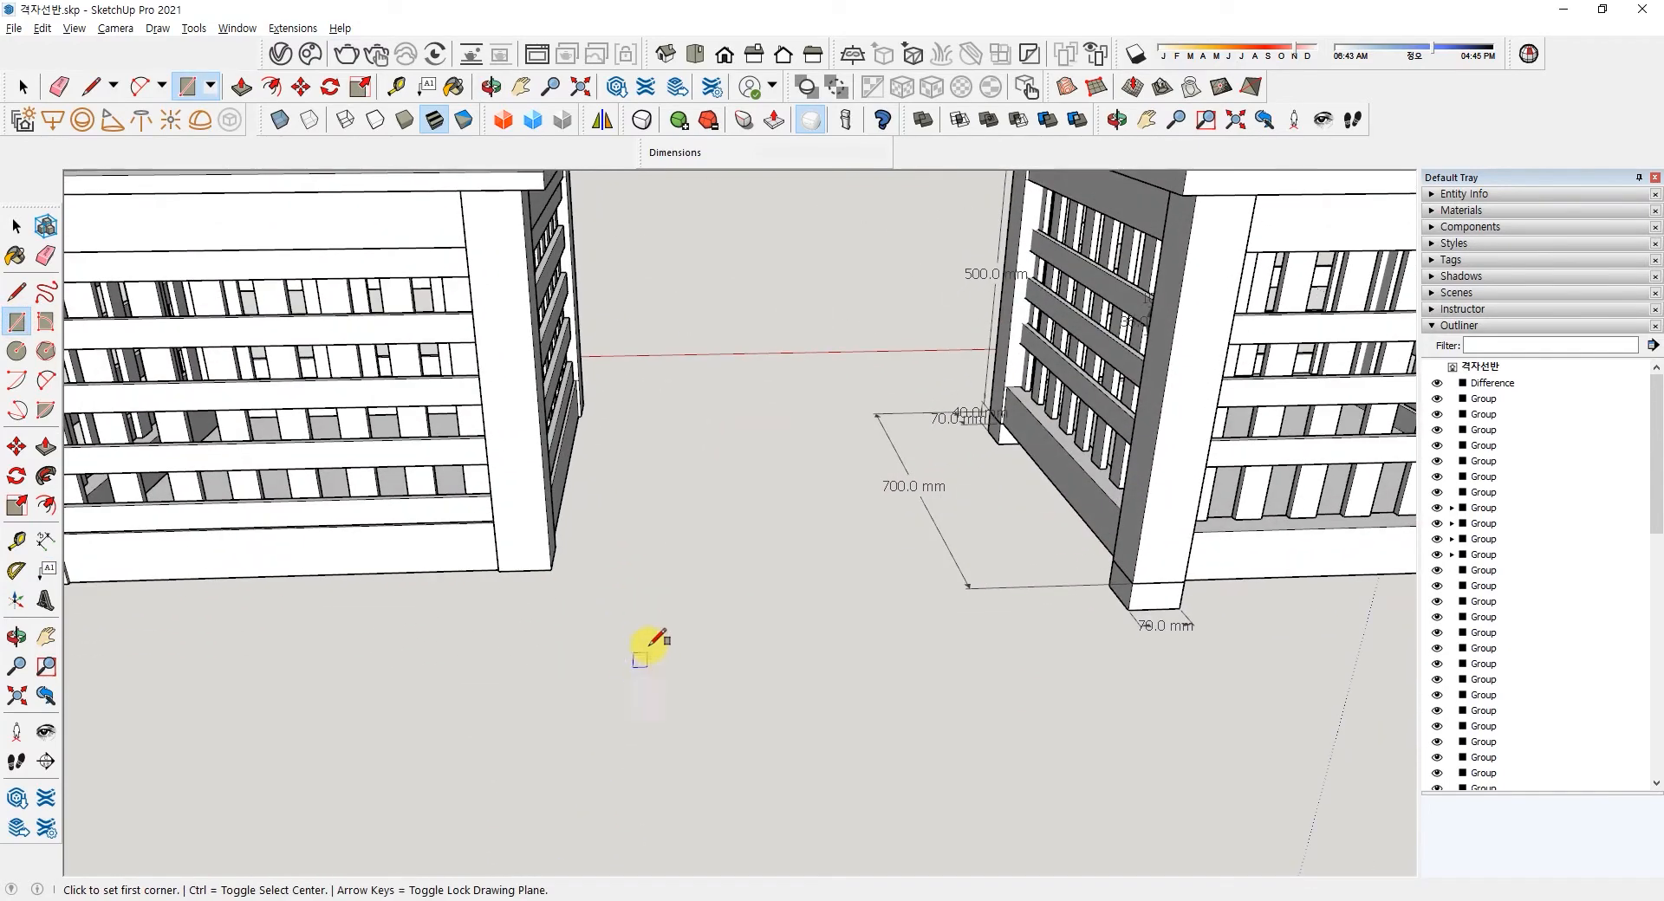
{"action": "left_click", "coordinate": [724, 691]}
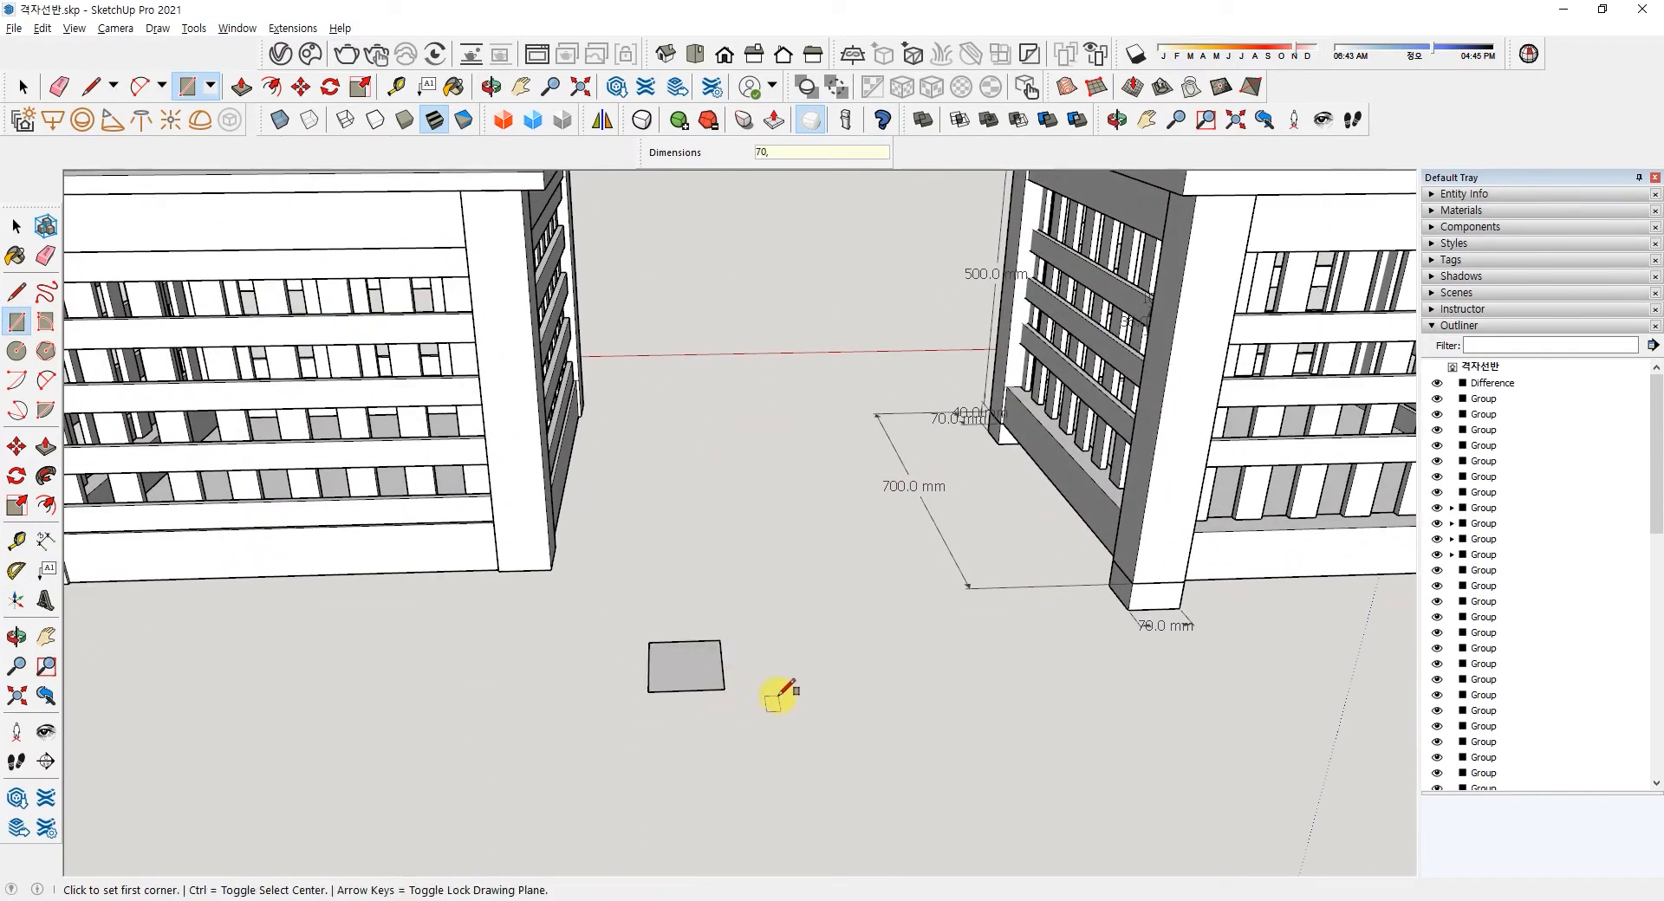
{"action": "key", "text": "space"}
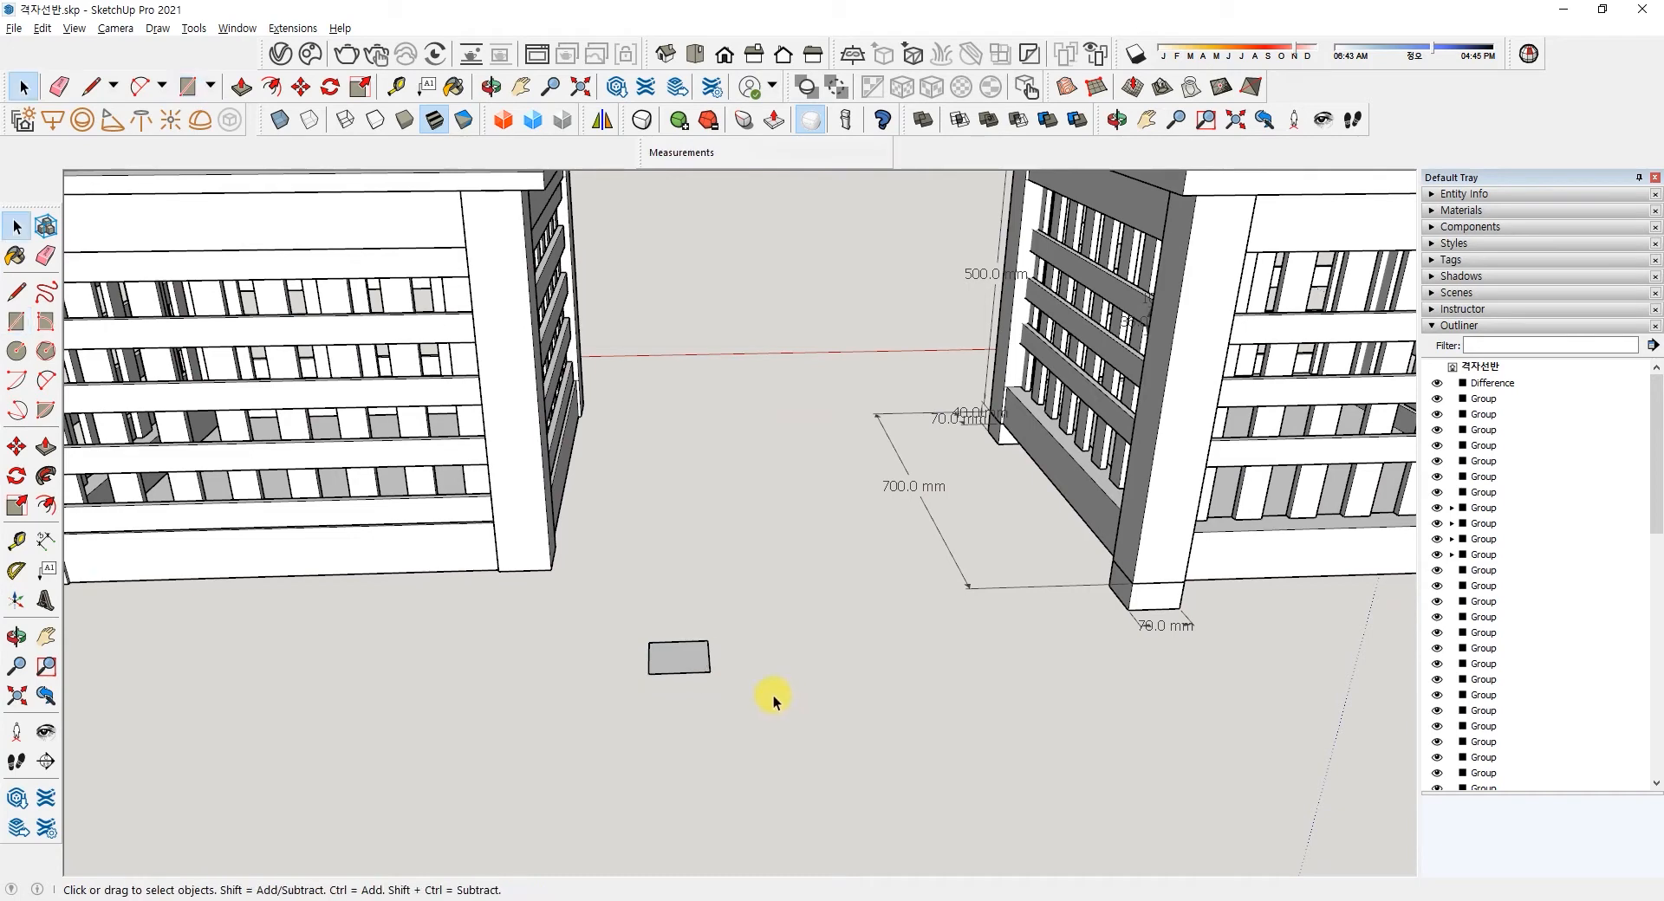
- Check the foot height dimension on the first box and extrude the small rectangle into a foot block to match its 40 mm
{"action": "left_click", "coordinate": [46, 446]}
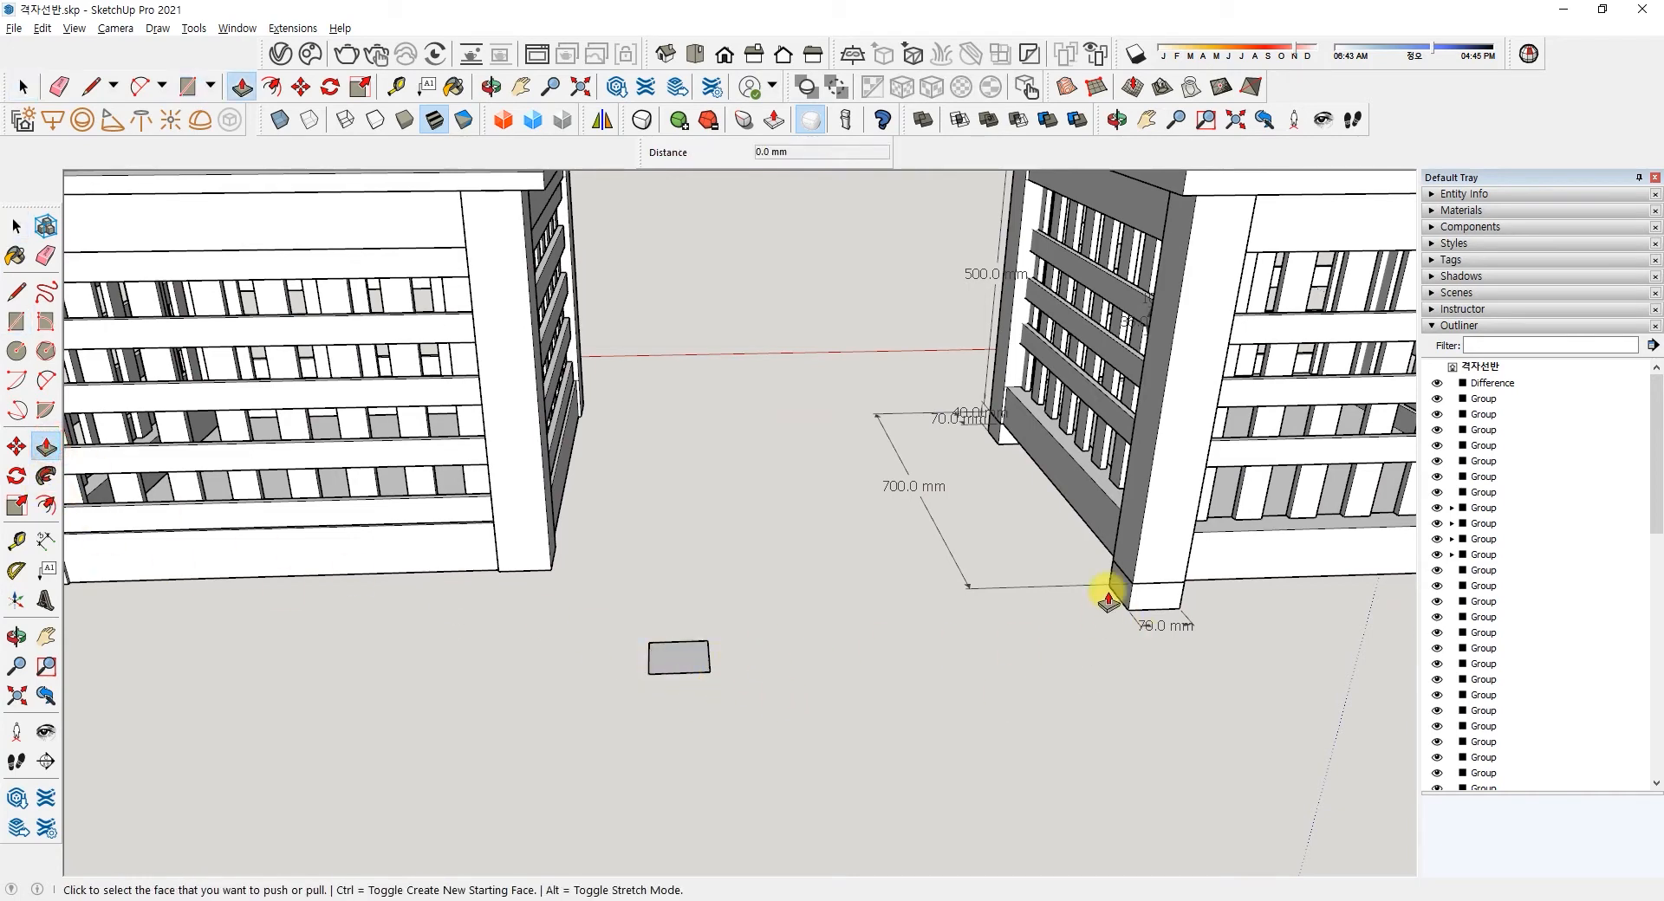
{"action": "key", "text": "space"}
{"action": "scroll", "coordinate": [971, 422], "scroll_direction": "up", "scroll_amount": 6}
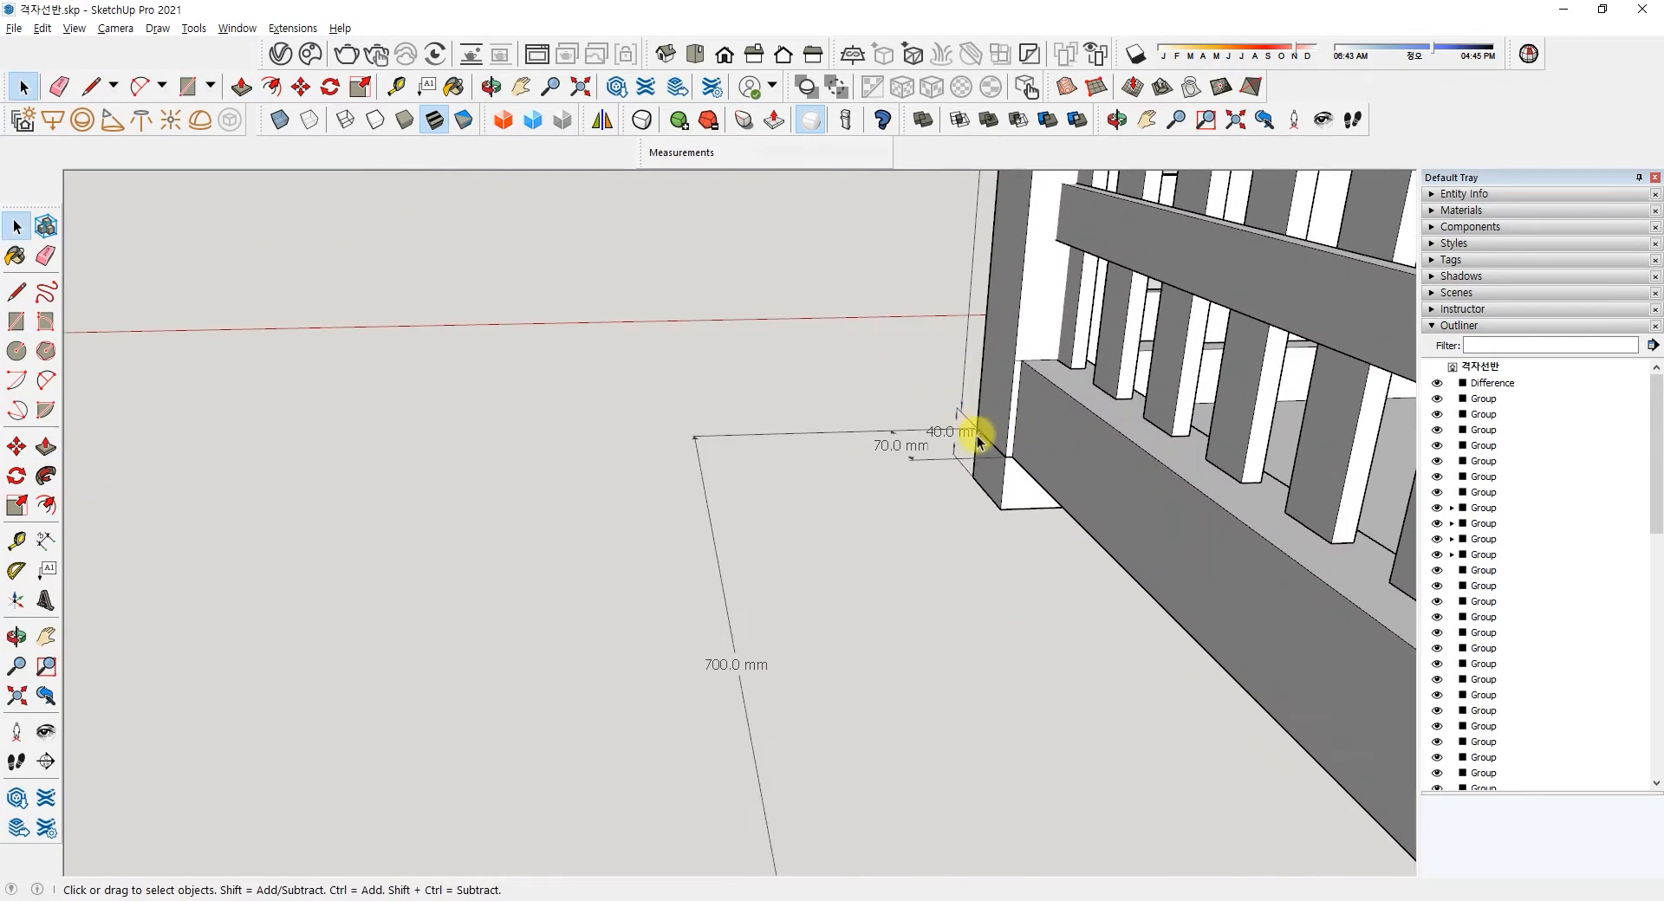
{"action": "scroll", "coordinate": [939, 438], "scroll_direction": "down", "scroll_amount": 6}
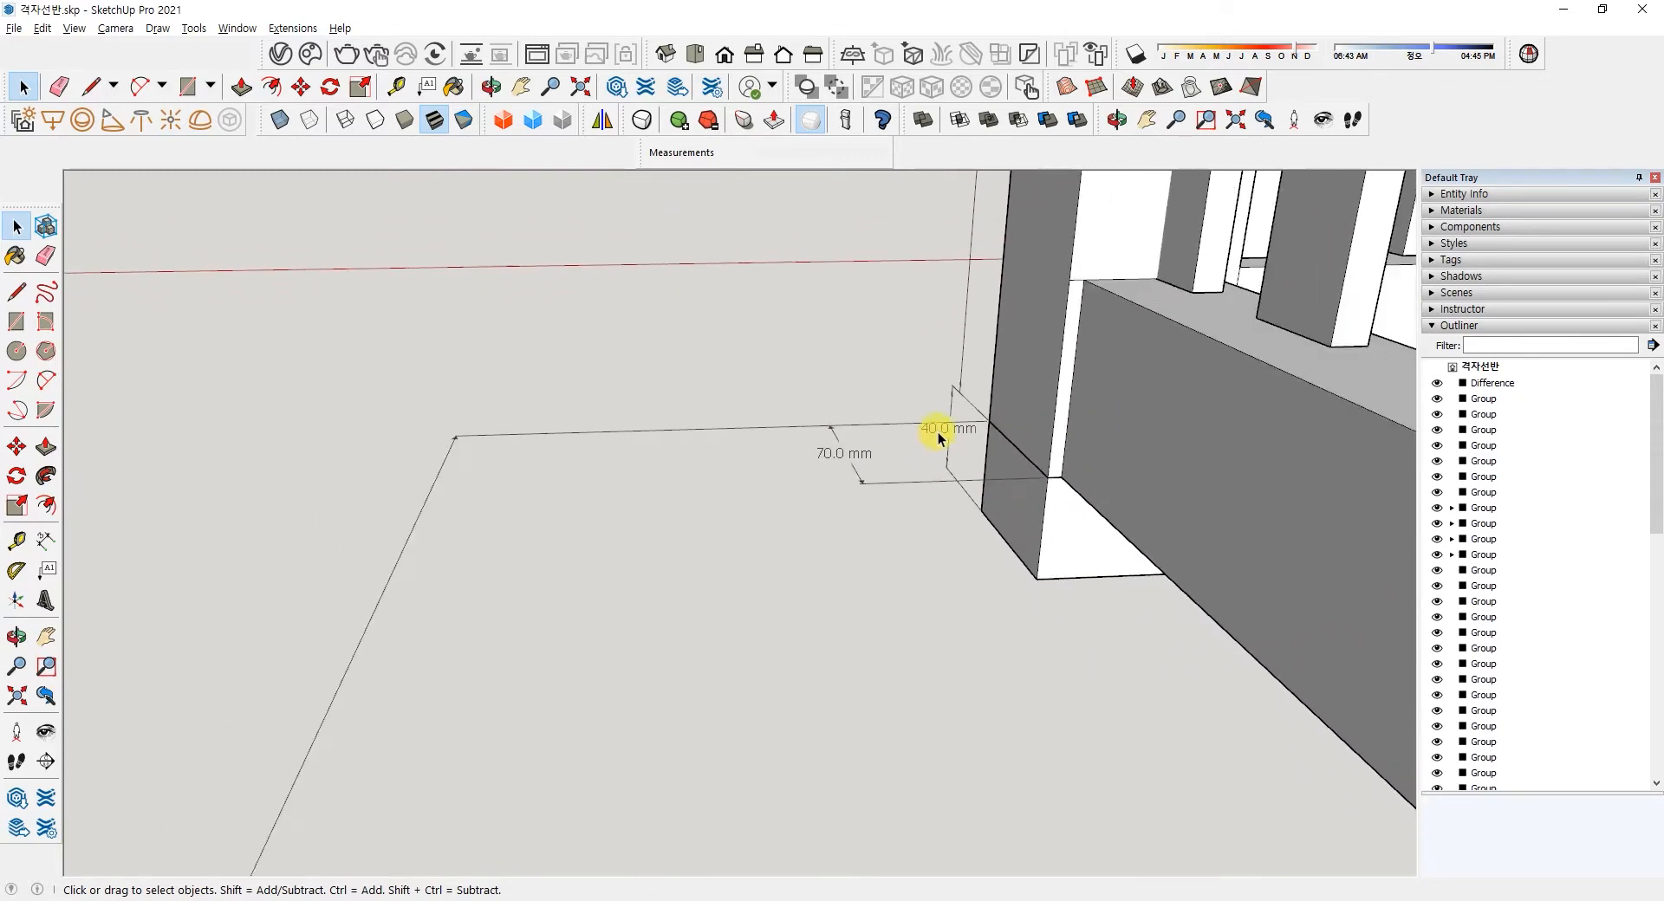
{"action": "scroll", "coordinate": [939, 441], "scroll_direction": "down", "scroll_amount": 2}
{"action": "scroll", "coordinate": [928, 435], "scroll_direction": "up", "scroll_amount": 1}
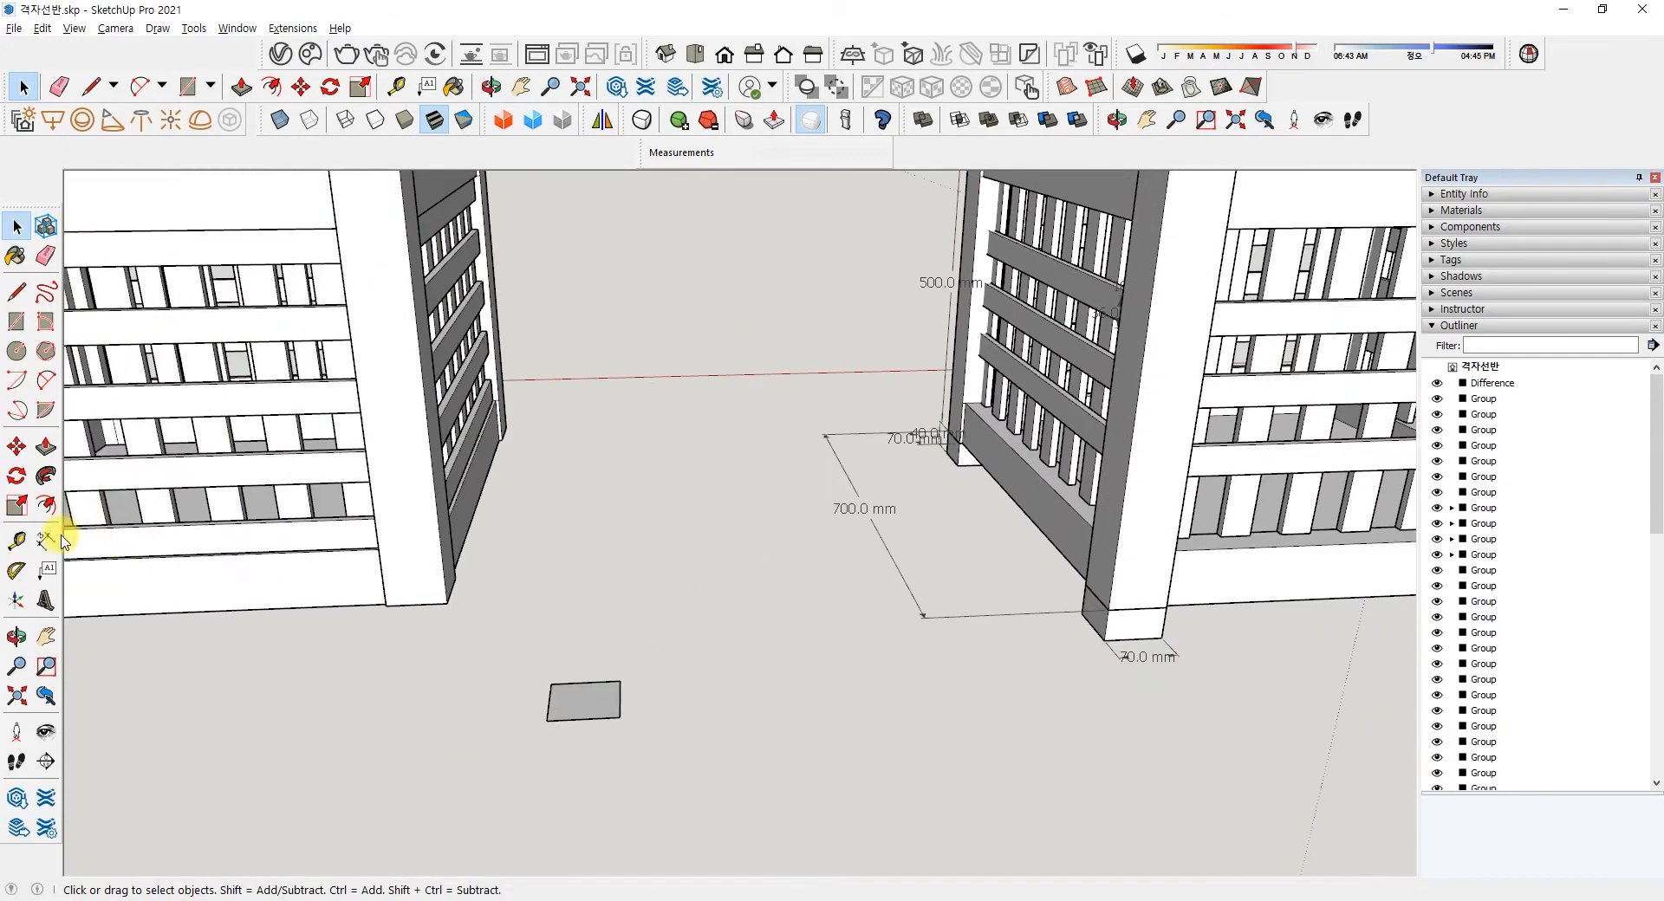
{"action": "left_click", "coordinate": [46, 446]}
{"action": "left_click", "coordinate": [576, 697]}
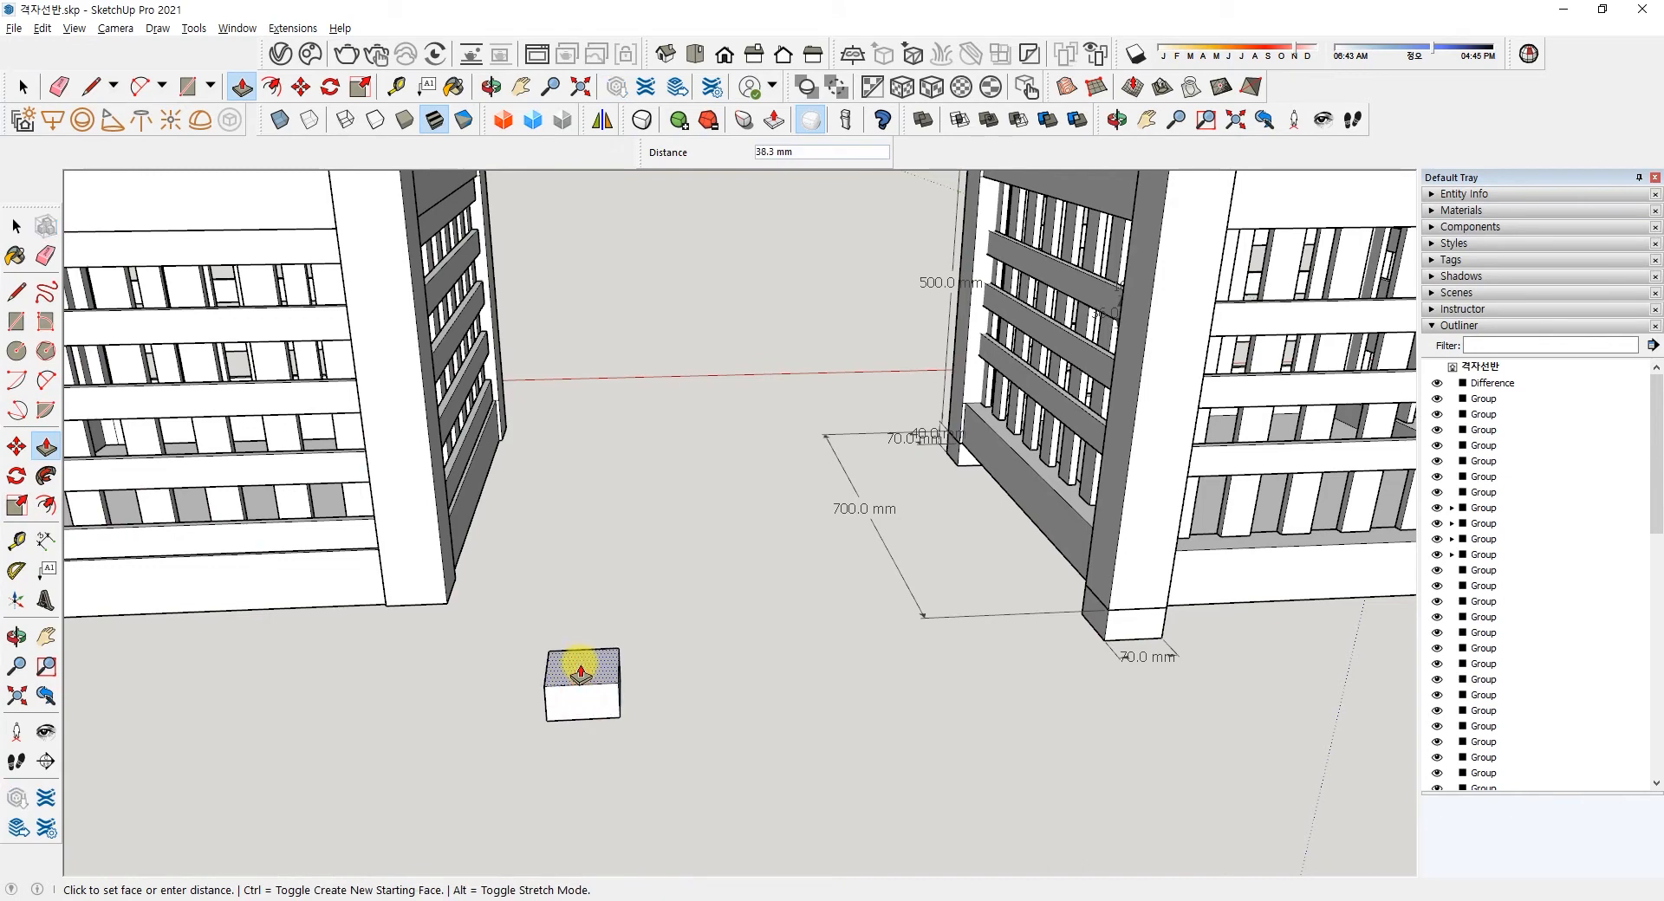
{"action": "key", "text": "Return"}
{"action": "key", "text": "space"}
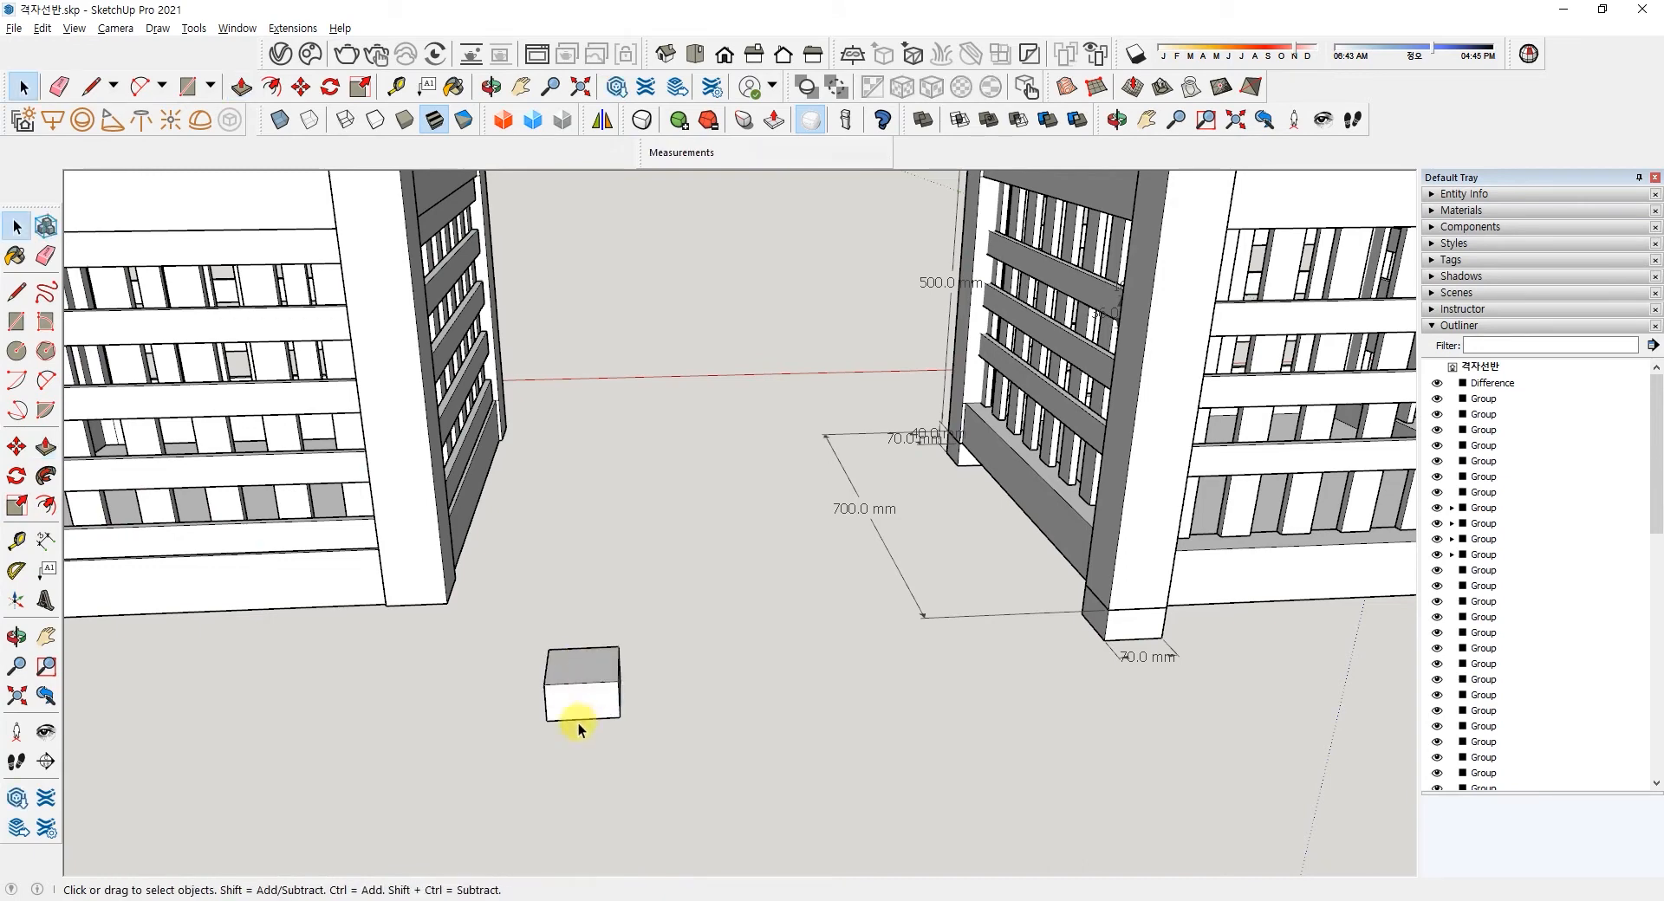
- Make the foot block a group and, with X-ray on during placement, move it beneath the second box's front leg nearest the first box
{"action": "left_click", "coordinate": [569, 702]}
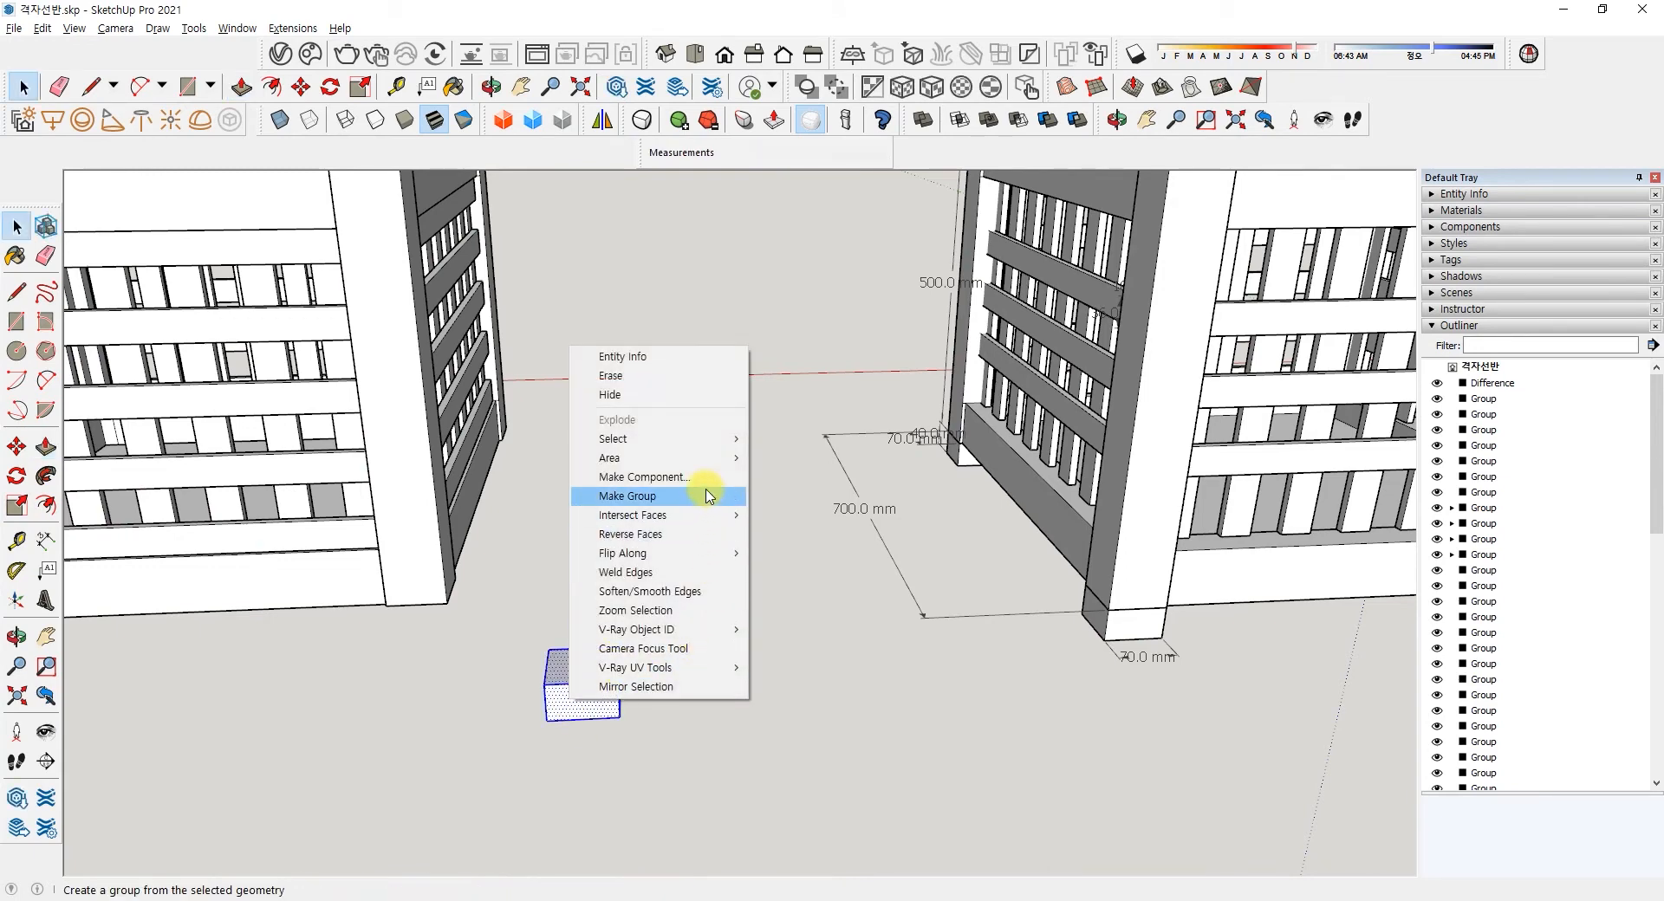
{"action": "left_click", "coordinate": [693, 496]}
{"action": "left_click", "coordinate": [17, 447]}
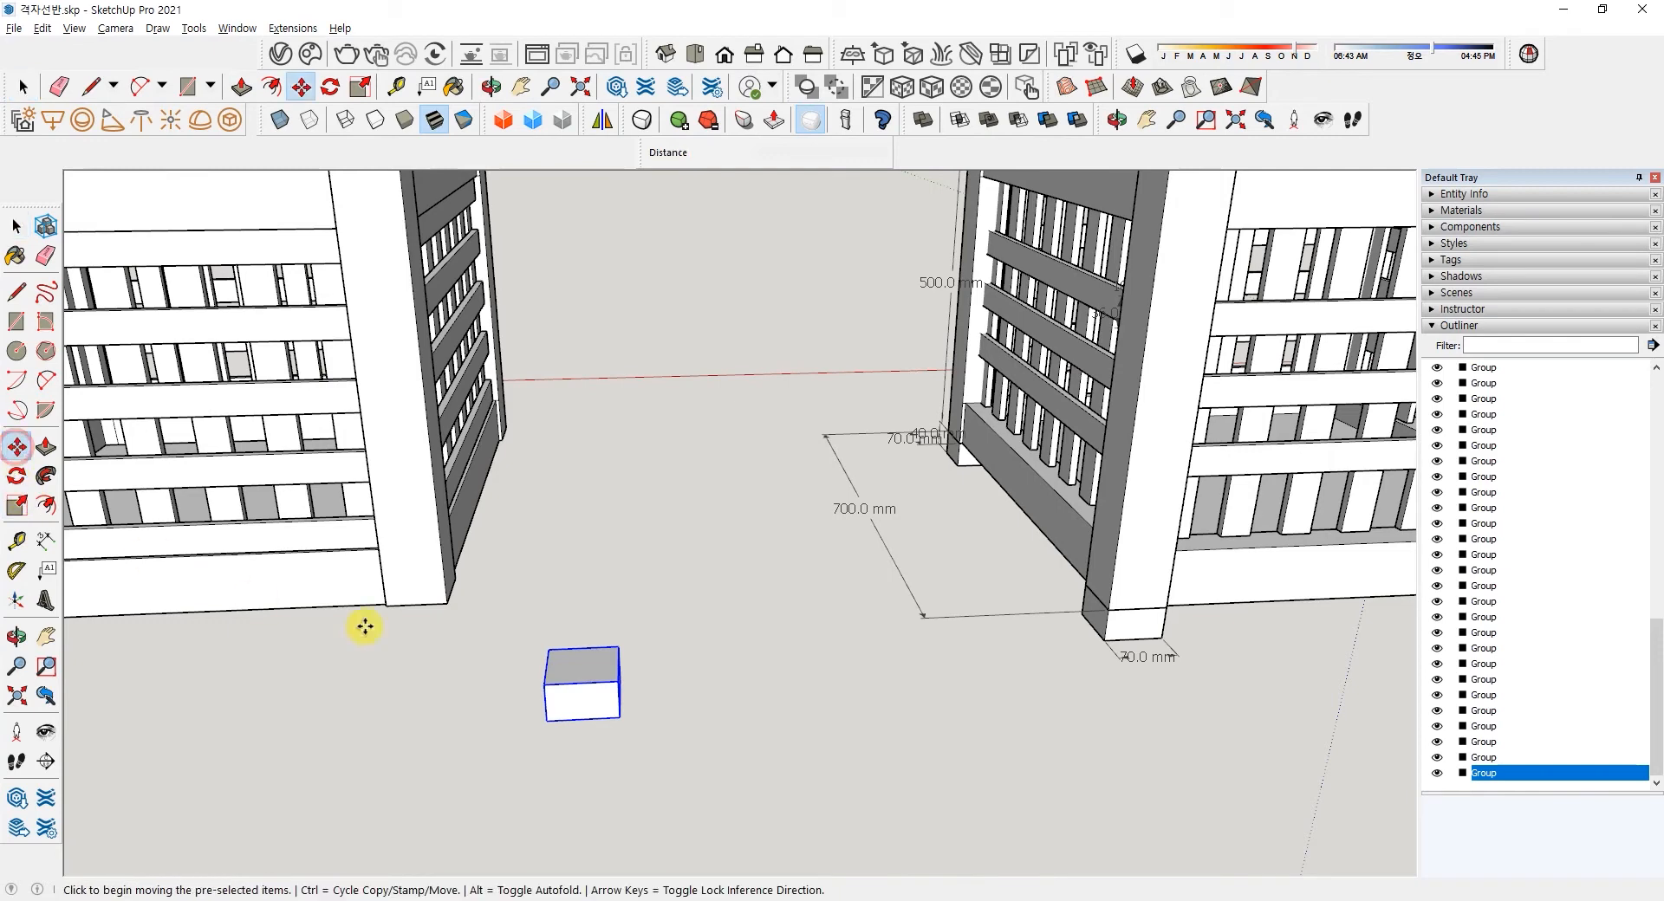
{"action": "left_click", "coordinate": [619, 681]}
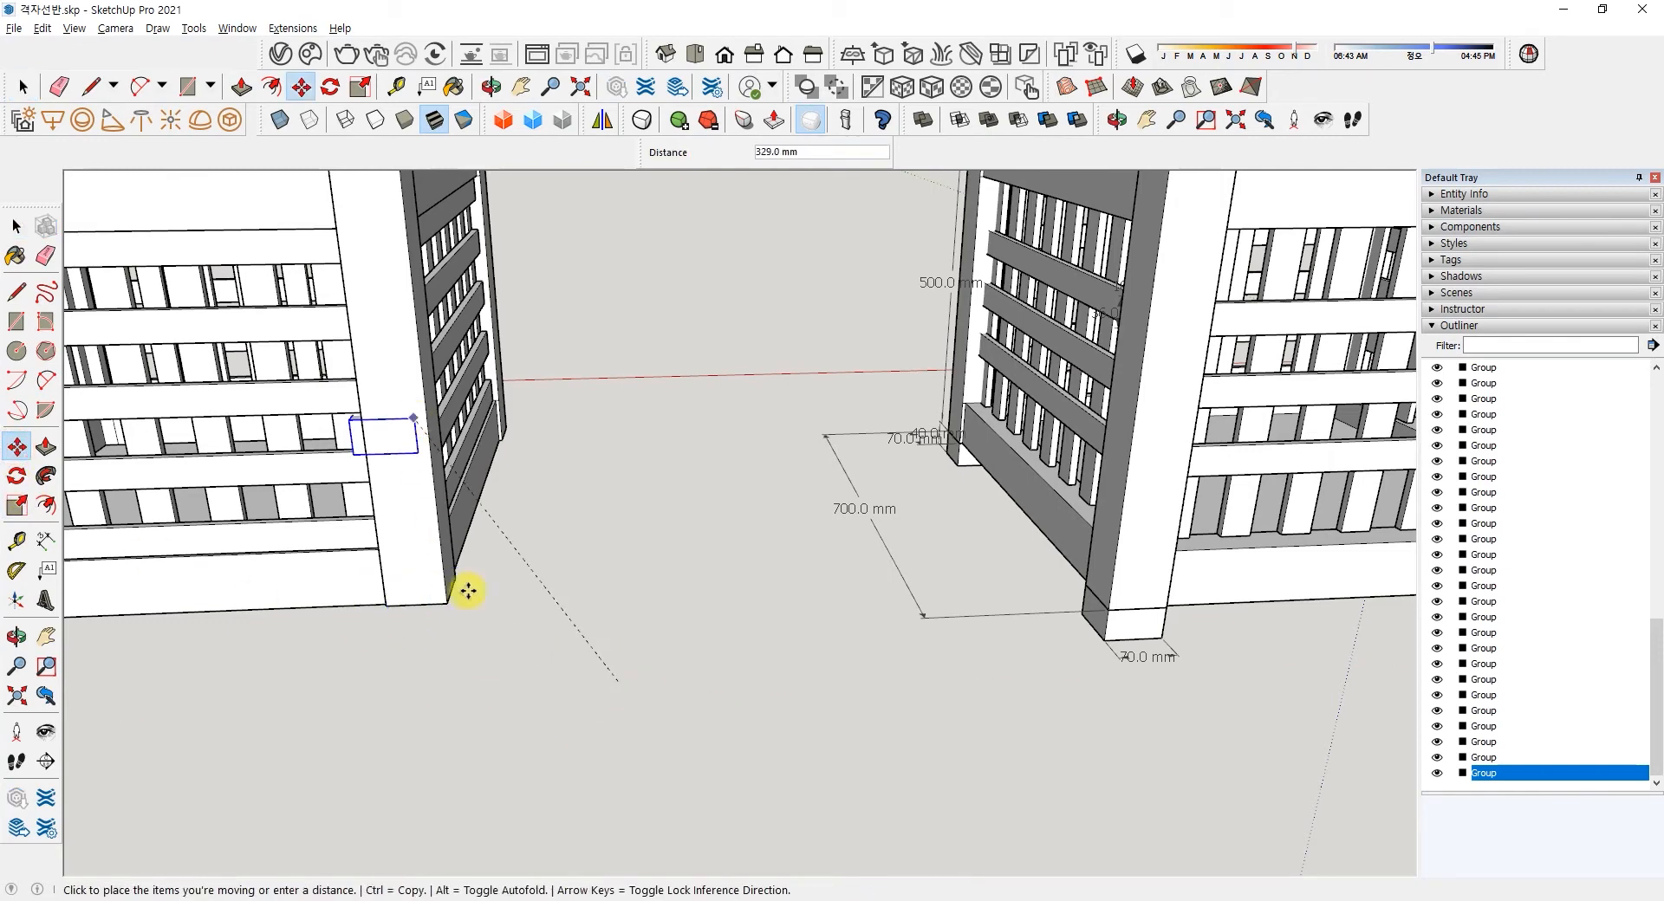
{"action": "left_click", "coordinate": [280, 121]}
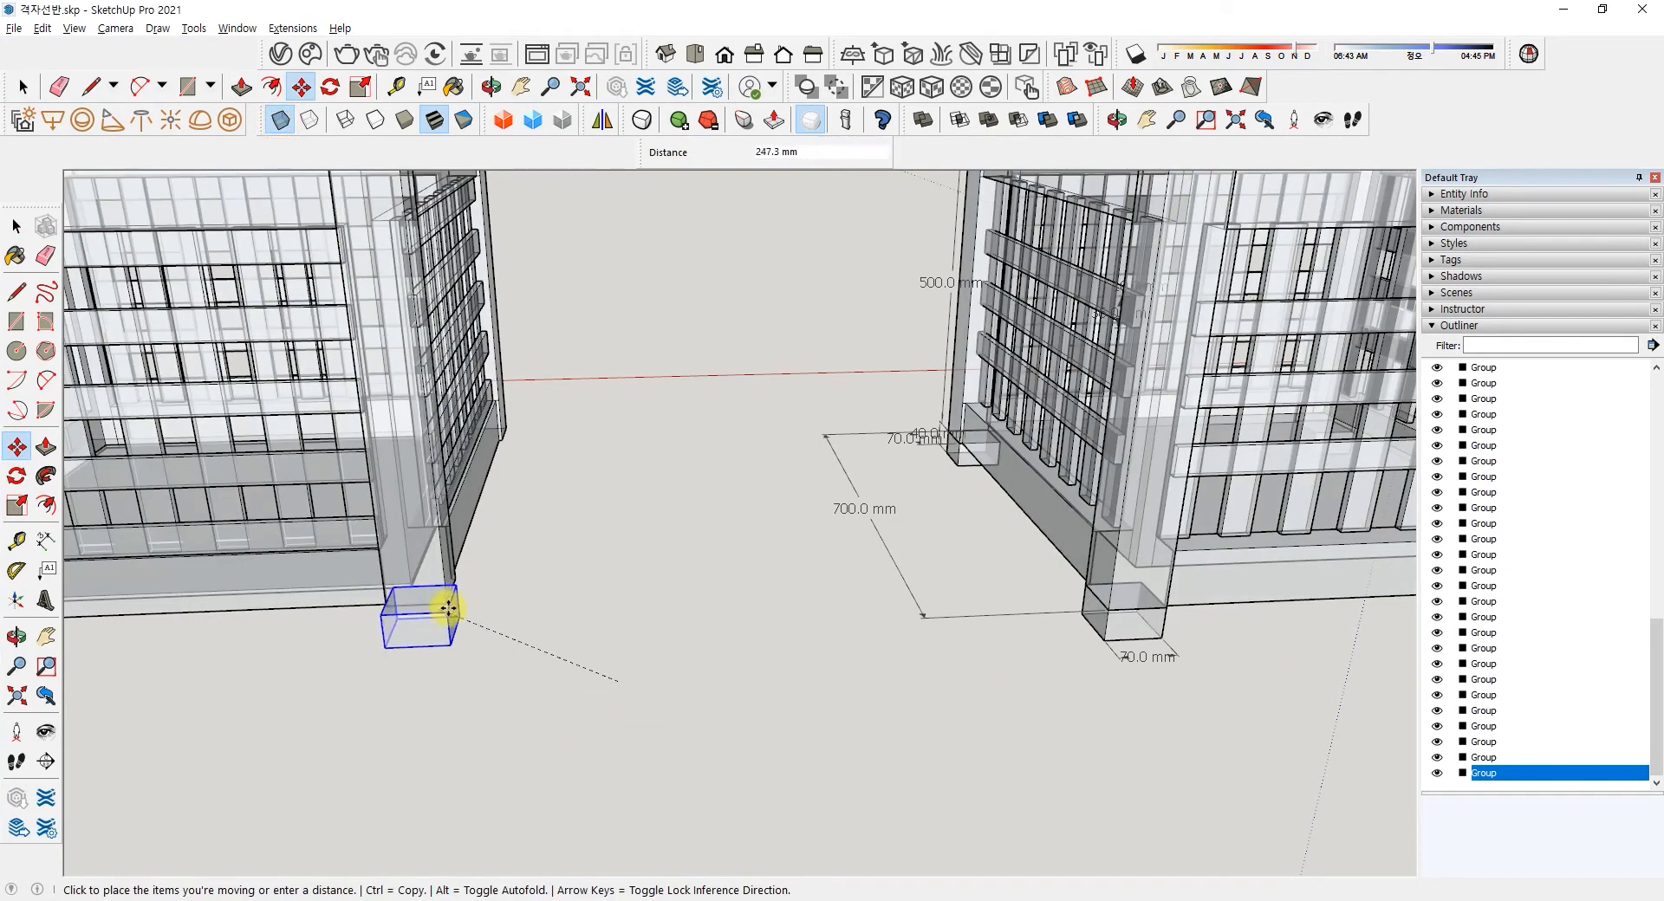
{"action": "left_click", "coordinate": [448, 597]}
{"action": "key", "text": "space"}
{"action": "left_click", "coordinate": [594, 623]}
{"action": "left_click", "coordinate": [437, 625]}
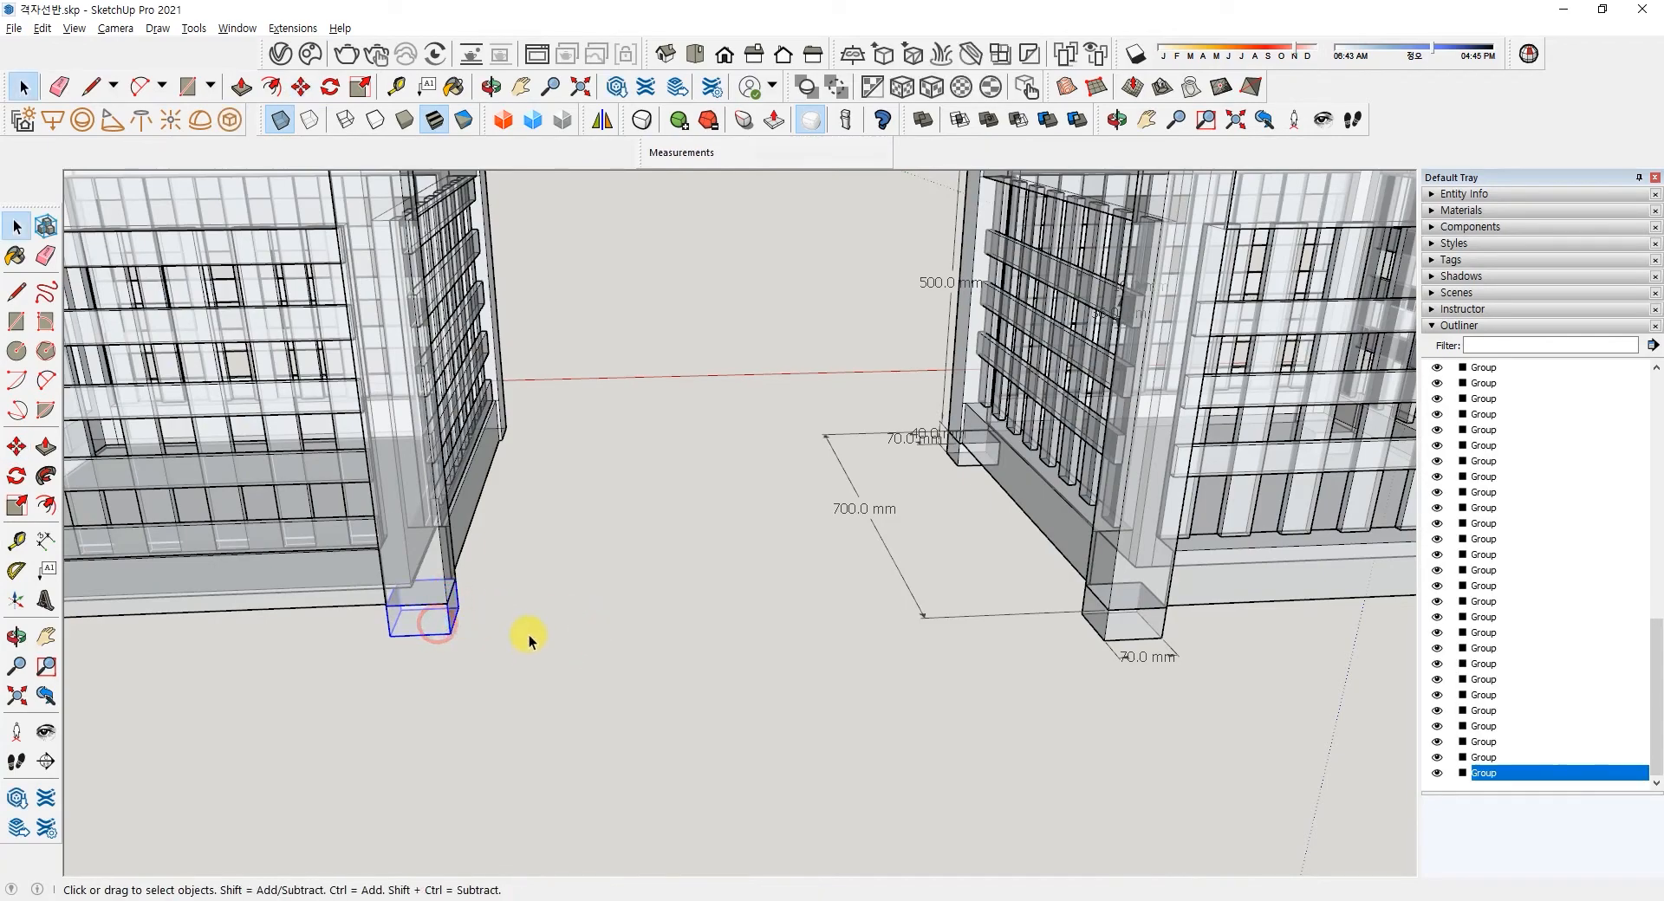
{"action": "scroll", "coordinate": [520, 637], "scroll_direction": "down", "scroll_amount": 5}
{"action": "mouse_move", "coordinate": [513, 632]}
{"action": "middle_mouse_down"}
{"action": "mouse_move", "coordinate": [571, 641]}
{"action": "mouse_move", "coordinate": [525, 655]}
{"action": "middle_mouse_up"}
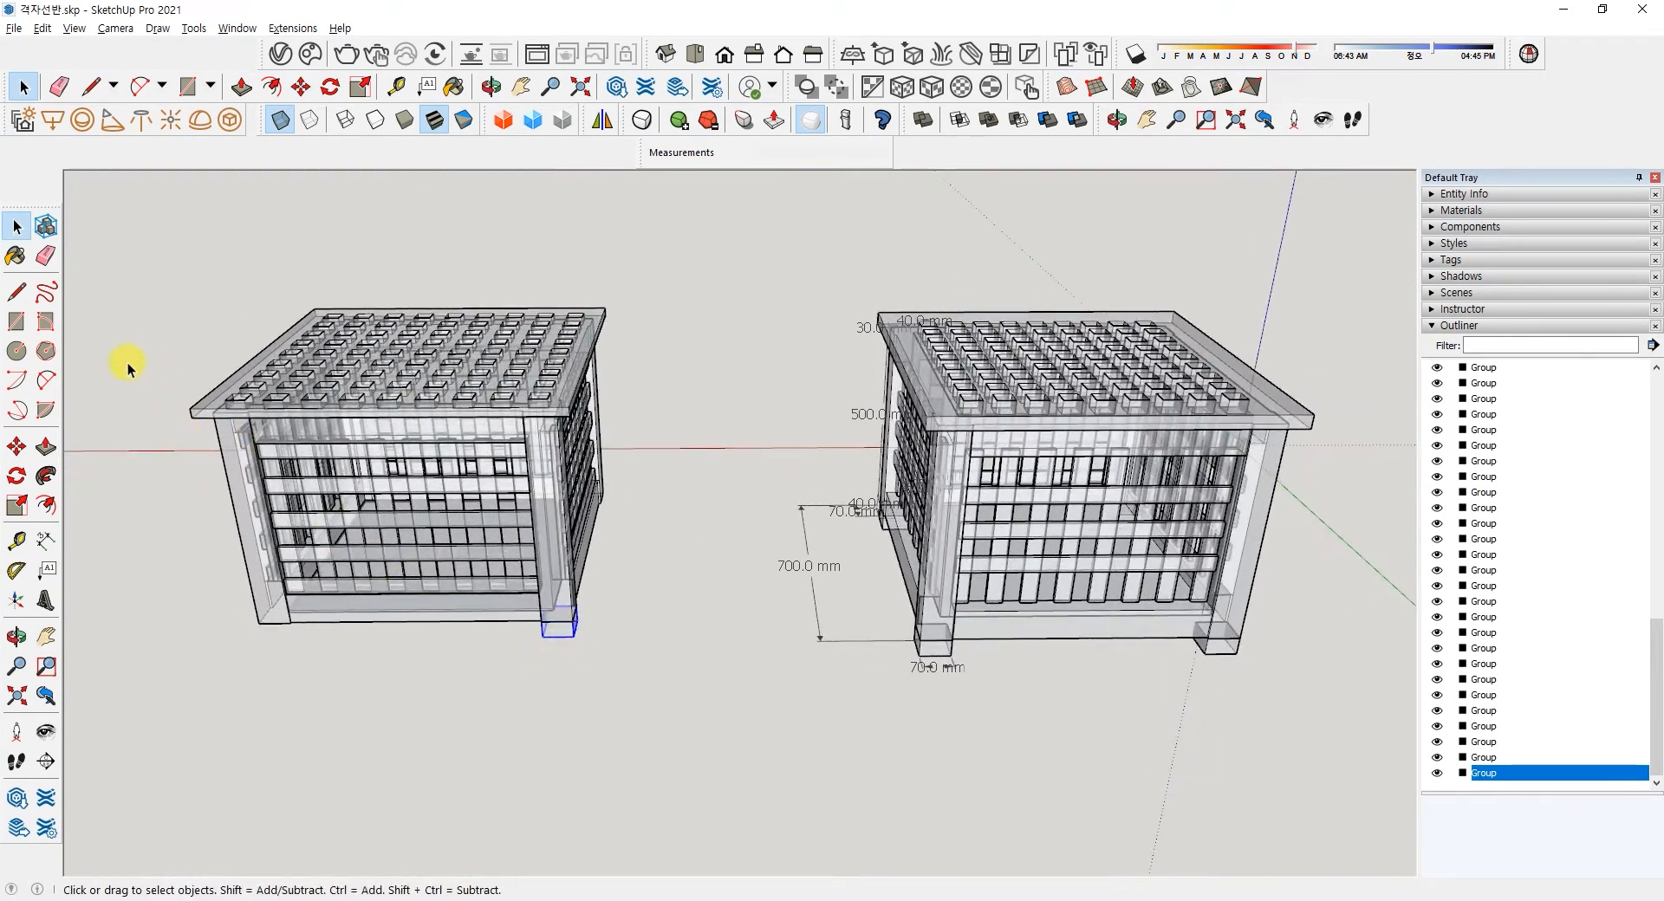
{"action": "left_click", "coordinate": [280, 121]}
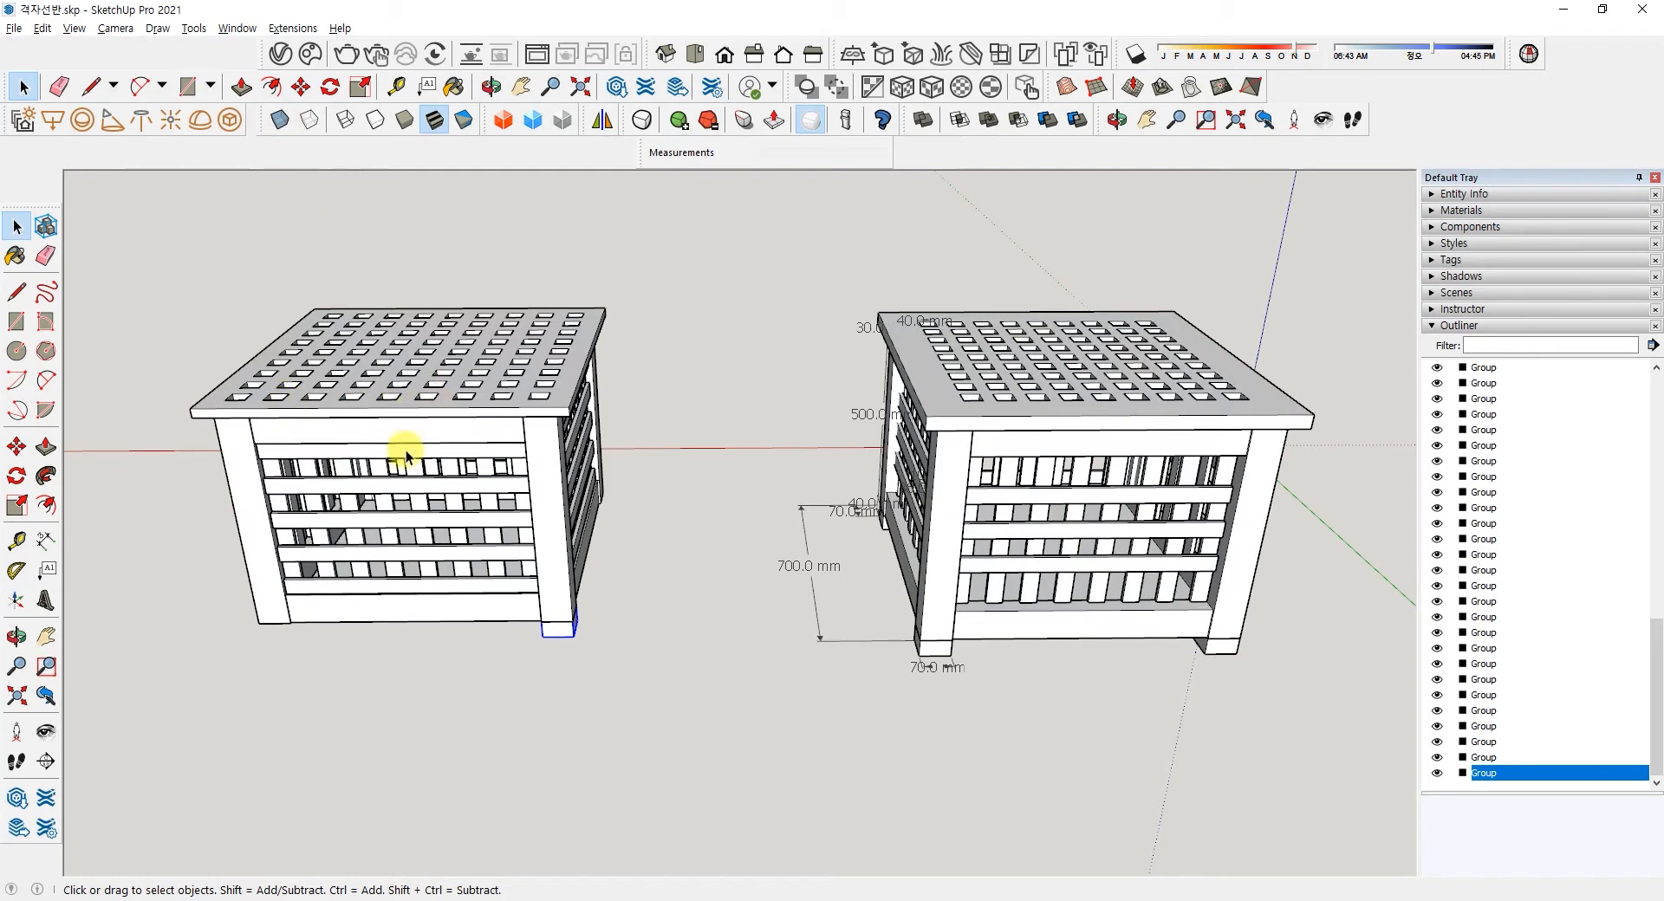
- Draw a diagonal line across the second box's lattice lid from its front outer corner to the opposite rear corner
{"action": "left_click", "coordinate": [16, 292]}
{"action": "left_click", "coordinate": [194, 409]}
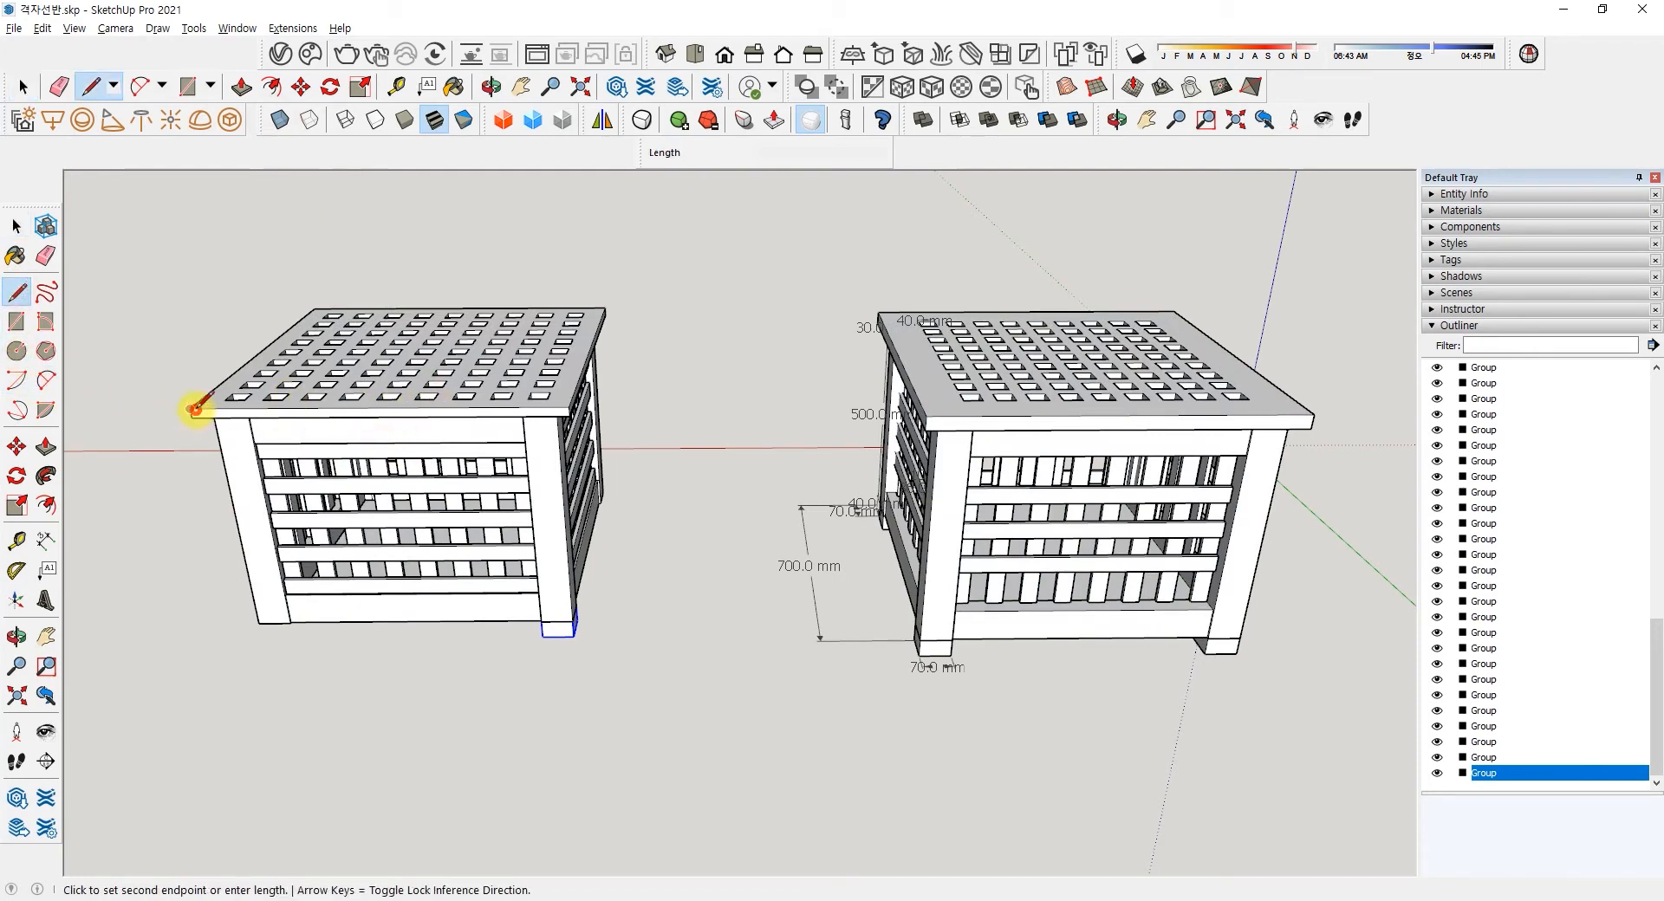
{"action": "left_click", "coordinate": [605, 308]}
{"action": "key", "text": "space"}
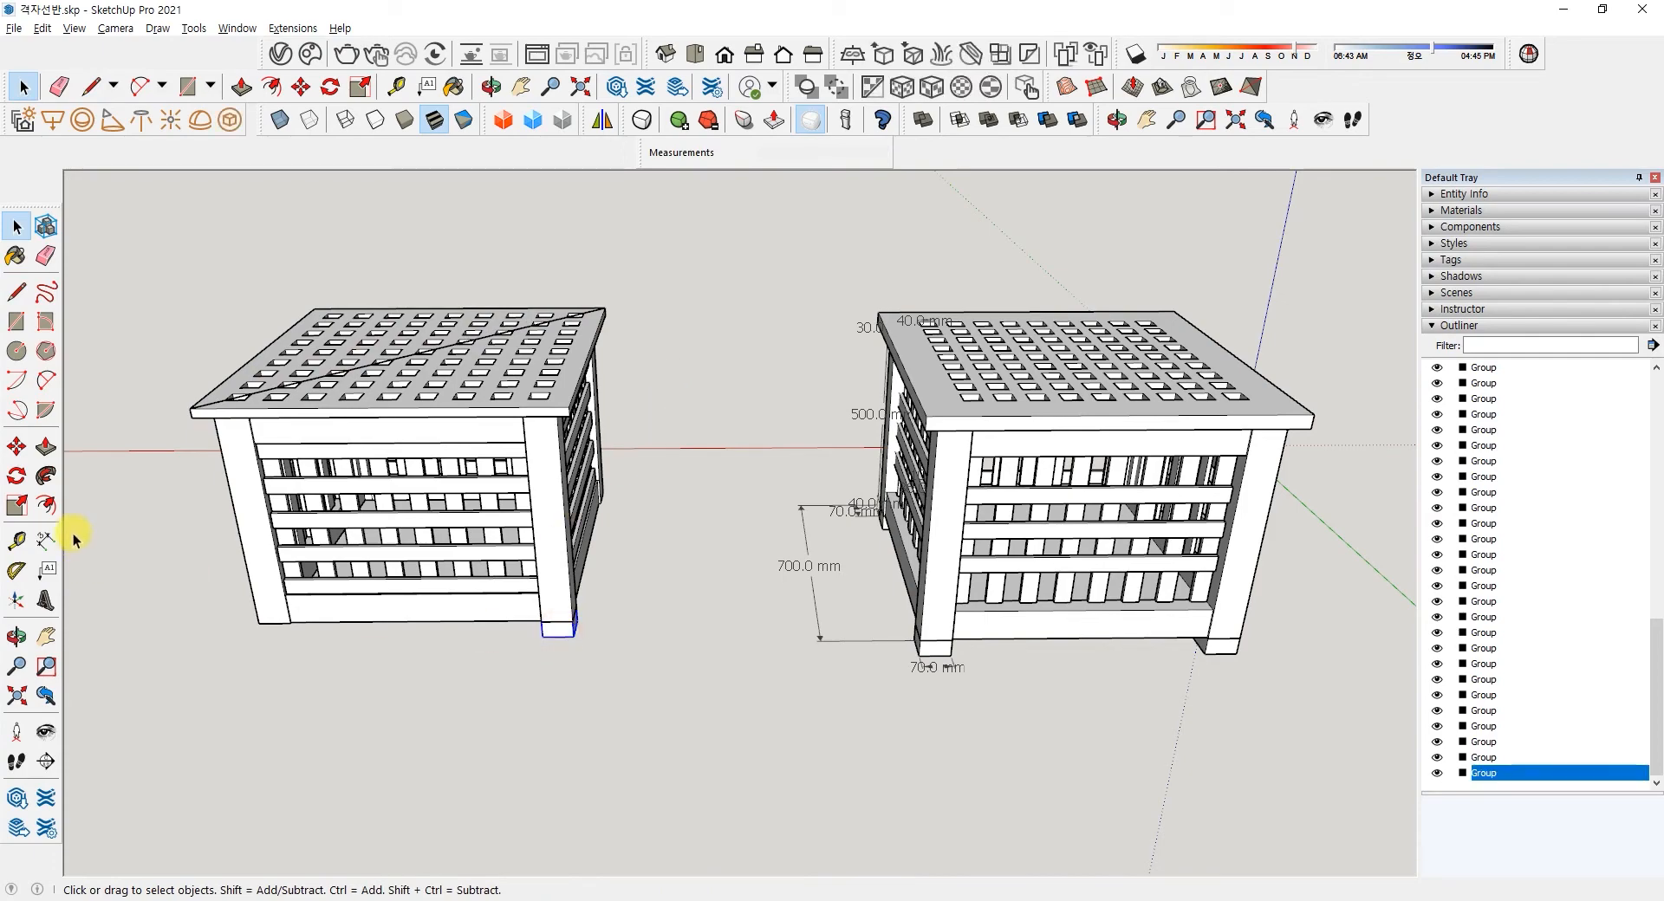
- Try to array rotated copies of the foot block around the centre of the lid's diagonal
{"action": "left_click", "coordinate": [17, 475]}
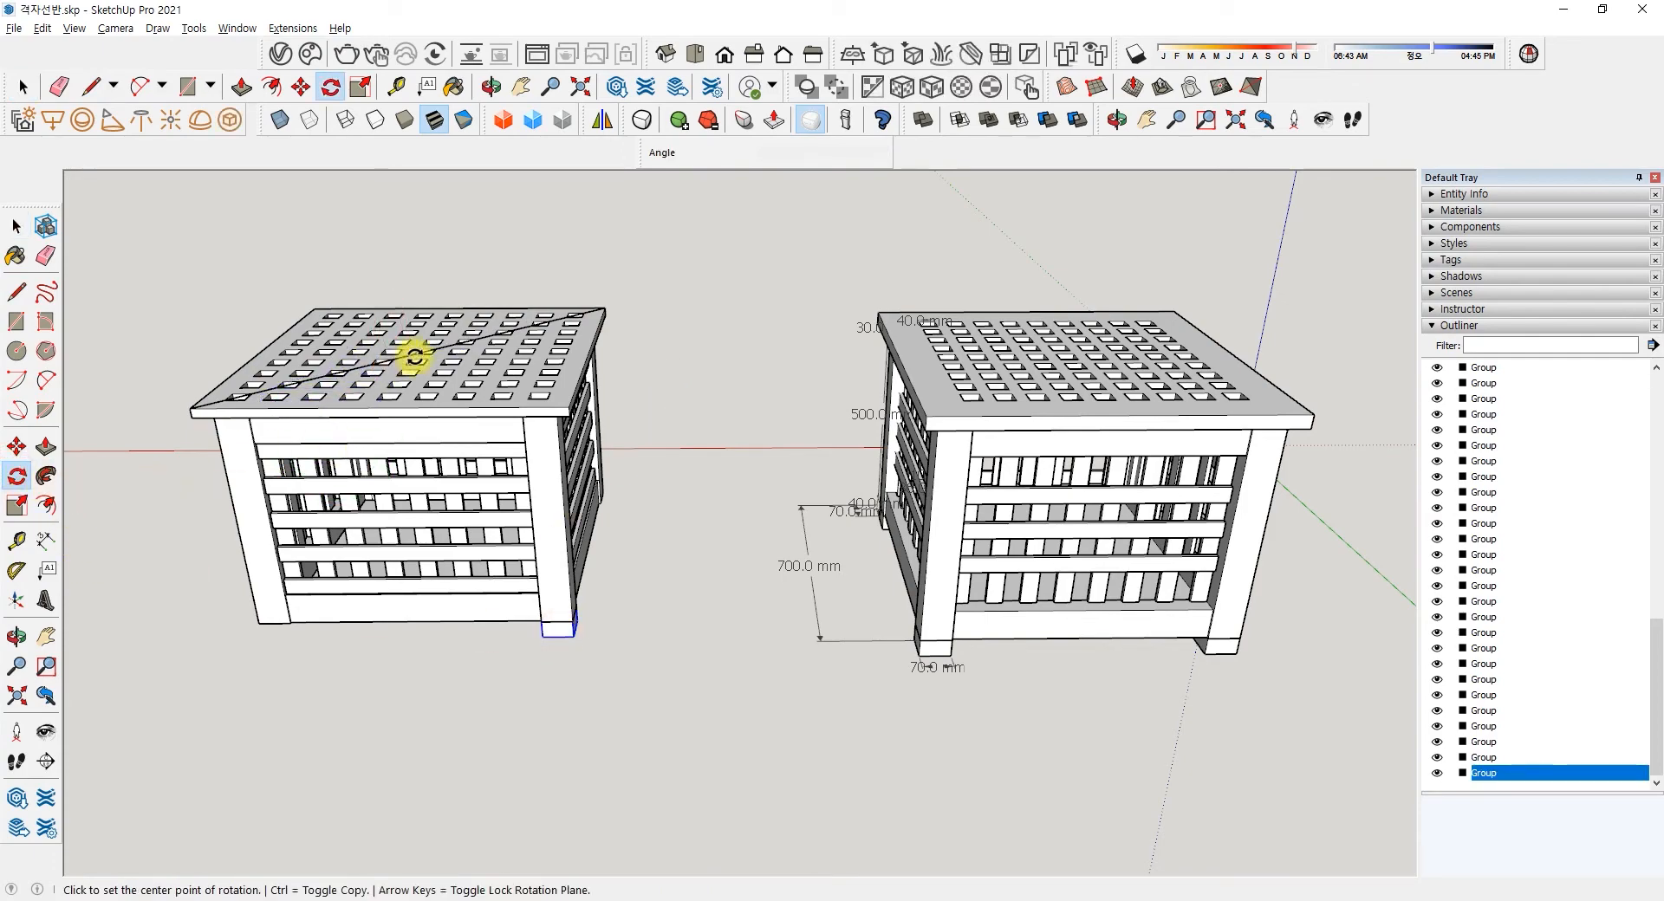
{"action": "scroll", "coordinate": [422, 348], "scroll_direction": "up", "scroll_amount": 4}
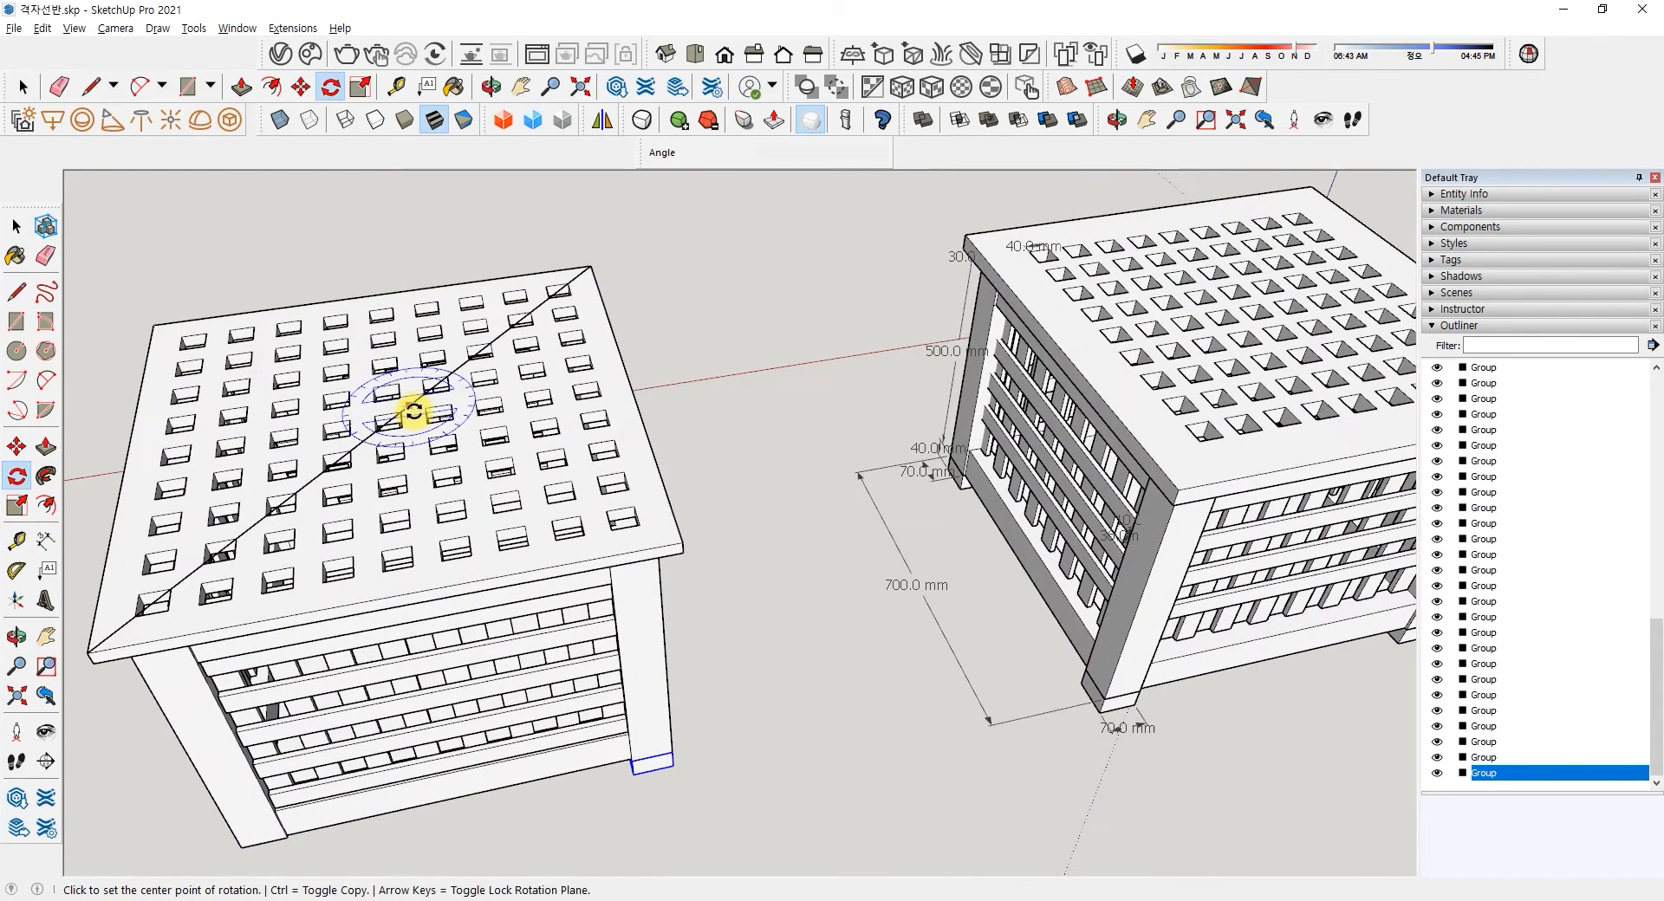
{"action": "left_click", "coordinate": [375, 433]}
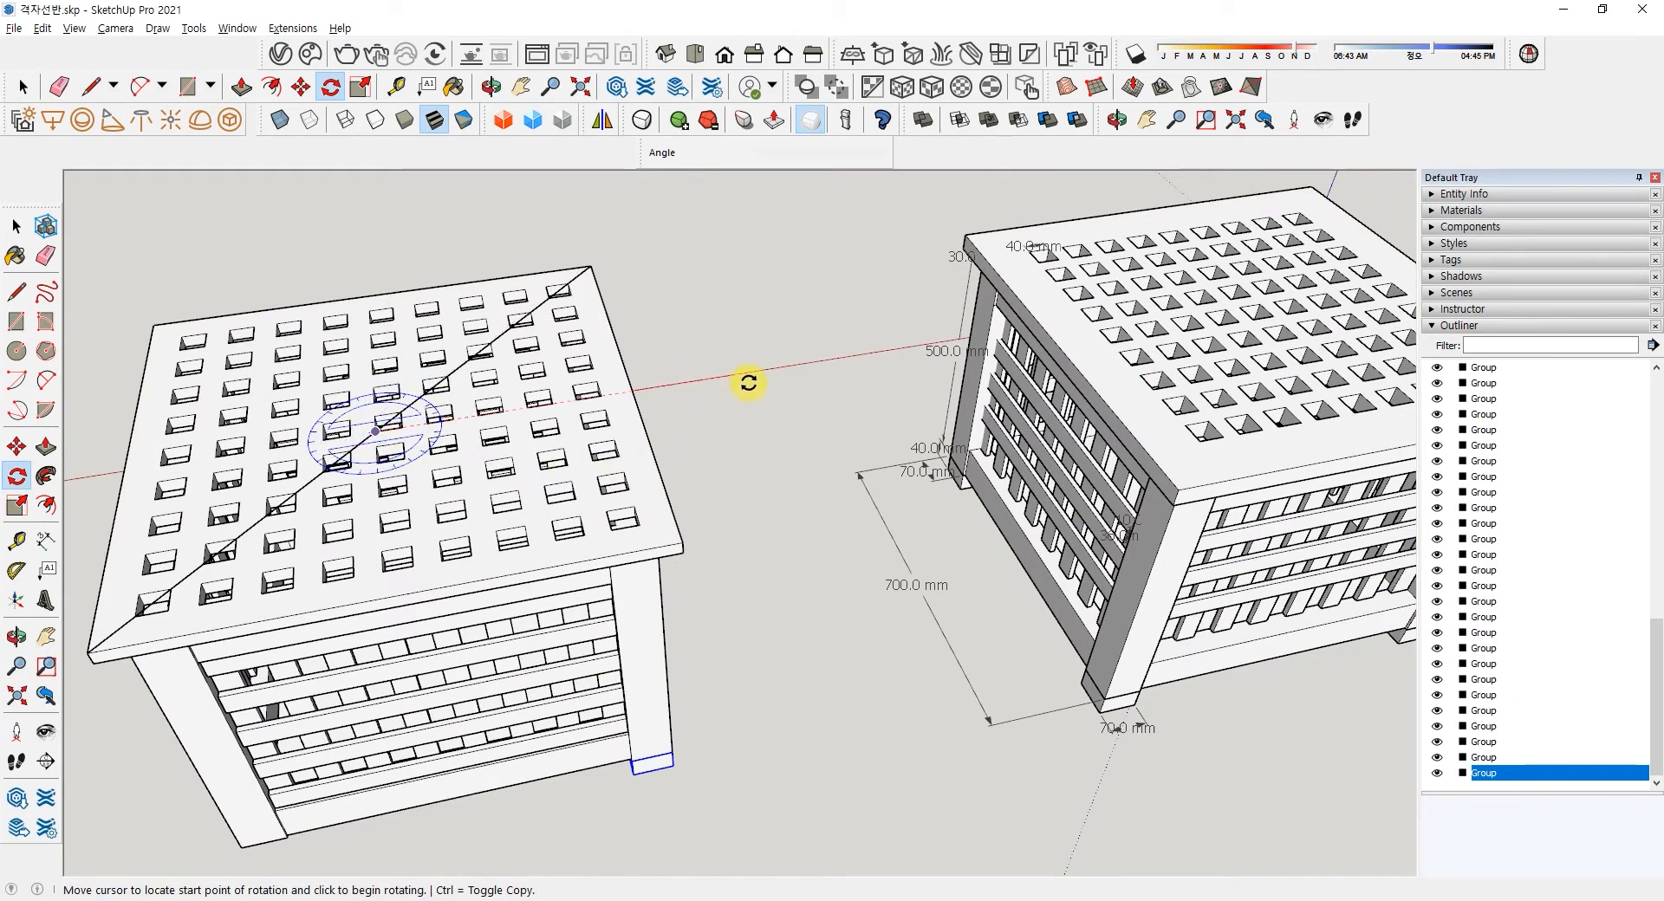
{"action": "left_click", "coordinate": [749, 382]}
{"action": "left_click", "coordinate": [664, 231]}
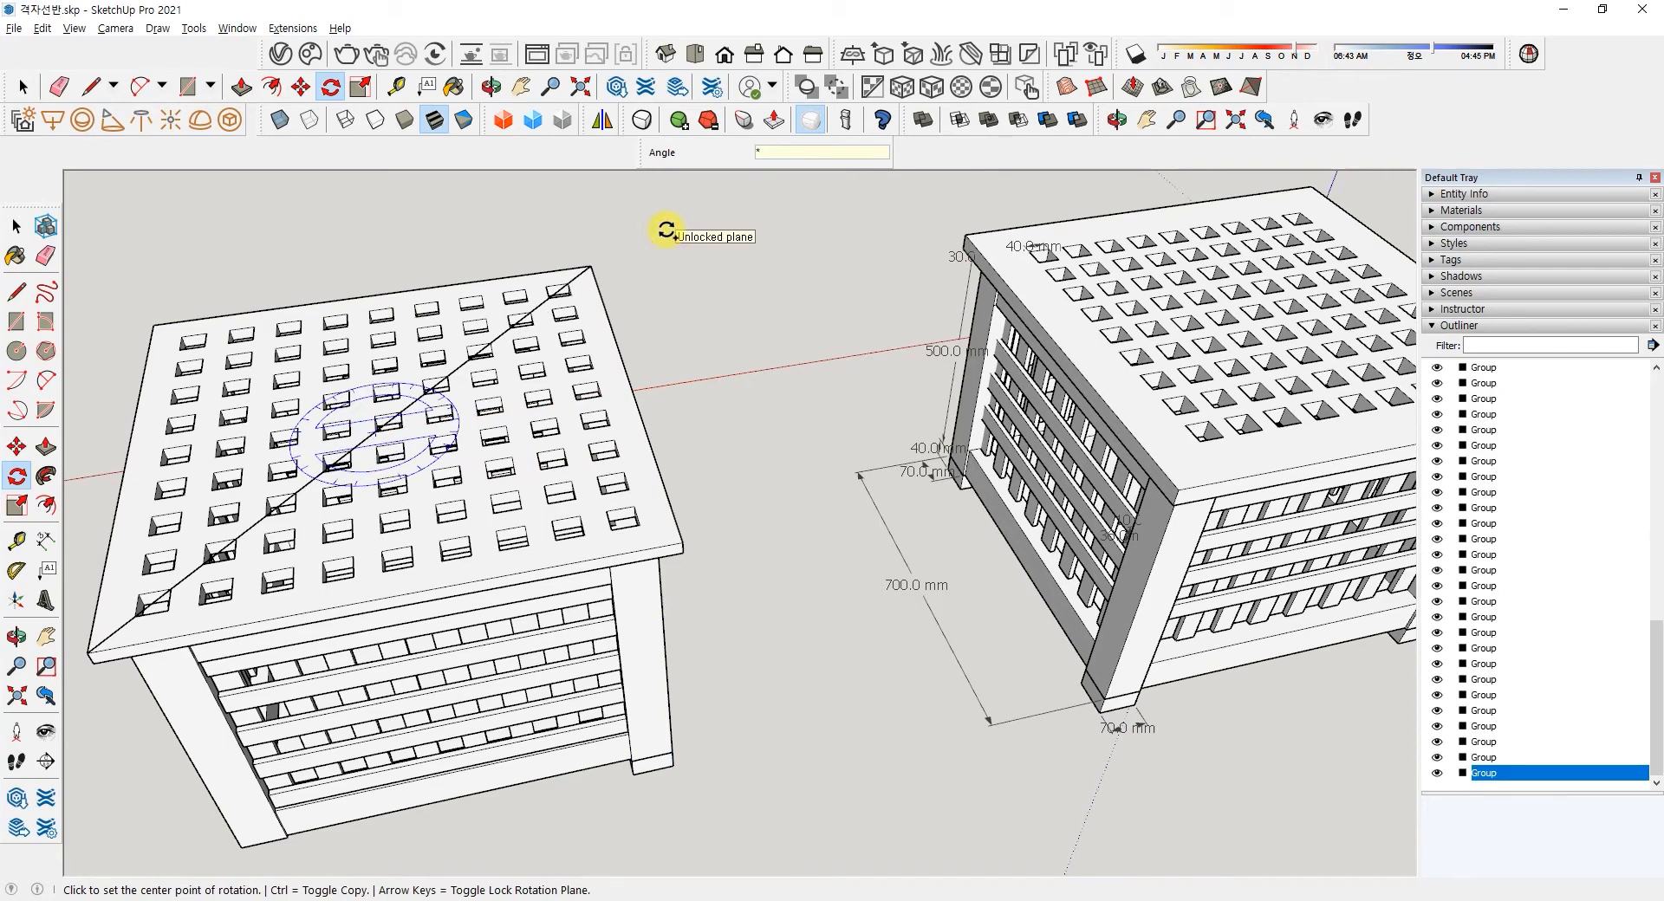
{"action": "key", "text": "Return"}
{"action": "middle_click_drag", "start_coordinate": [494, 505], "coordinate": [561, 304]}
{"action": "middle_click_drag", "start_coordinate": [597, 434], "coordinate": [661, 530]}
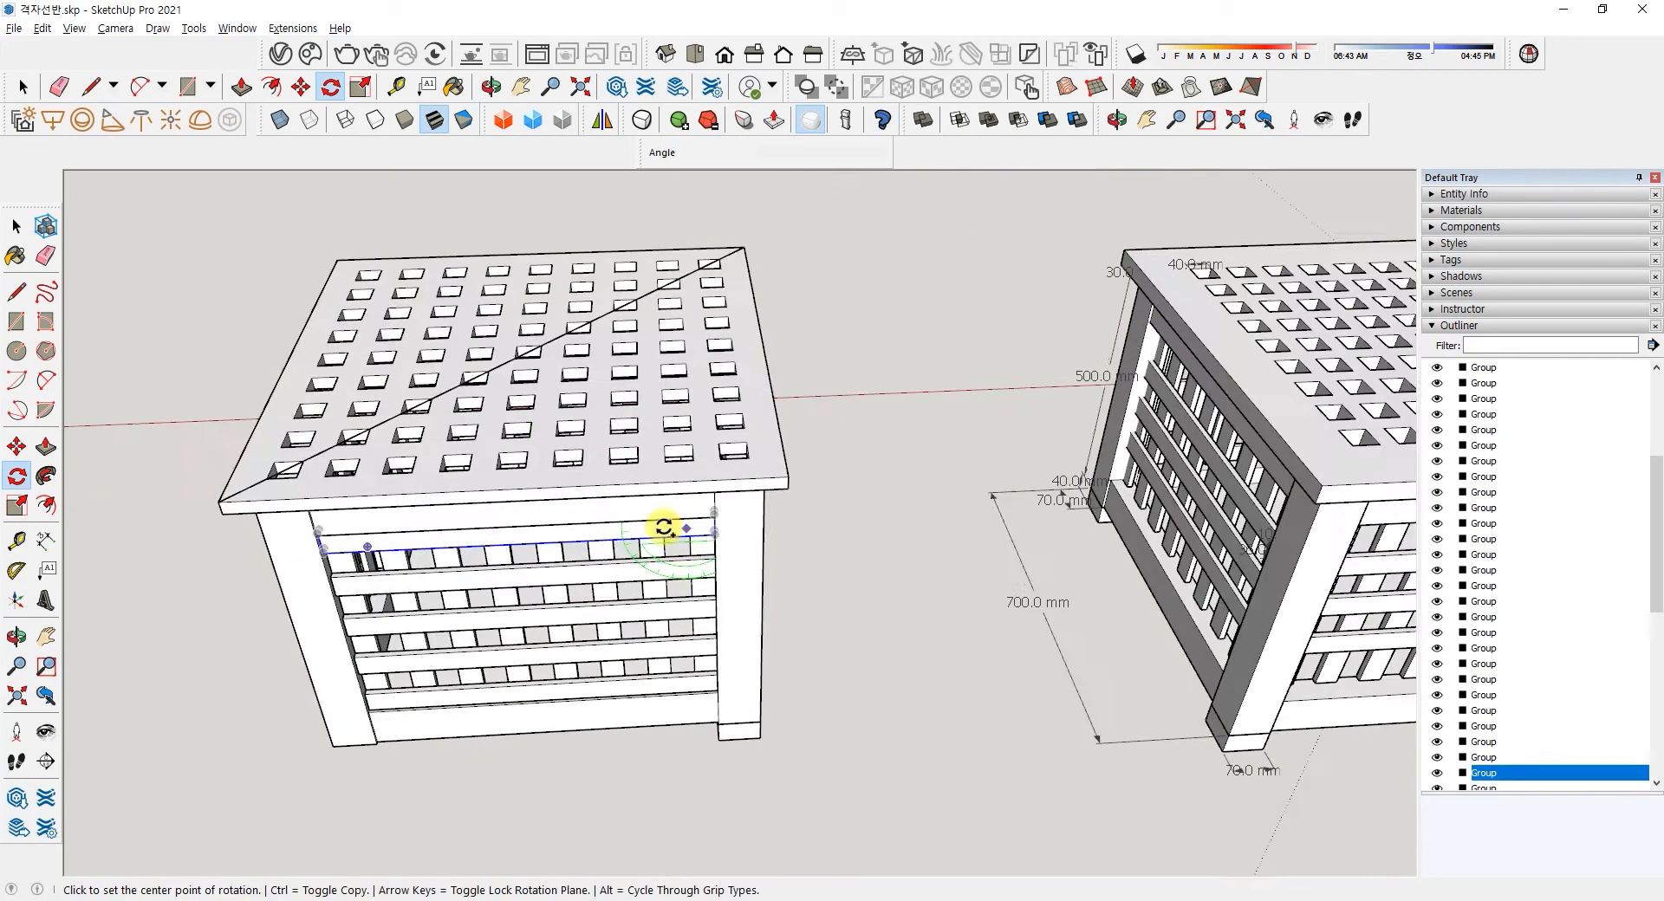
- Hide the second box's lattice lid and delete the diagonal line left above the box
{"action": "key", "text": "space"}
{"action": "right_click", "coordinate": [719, 421]}
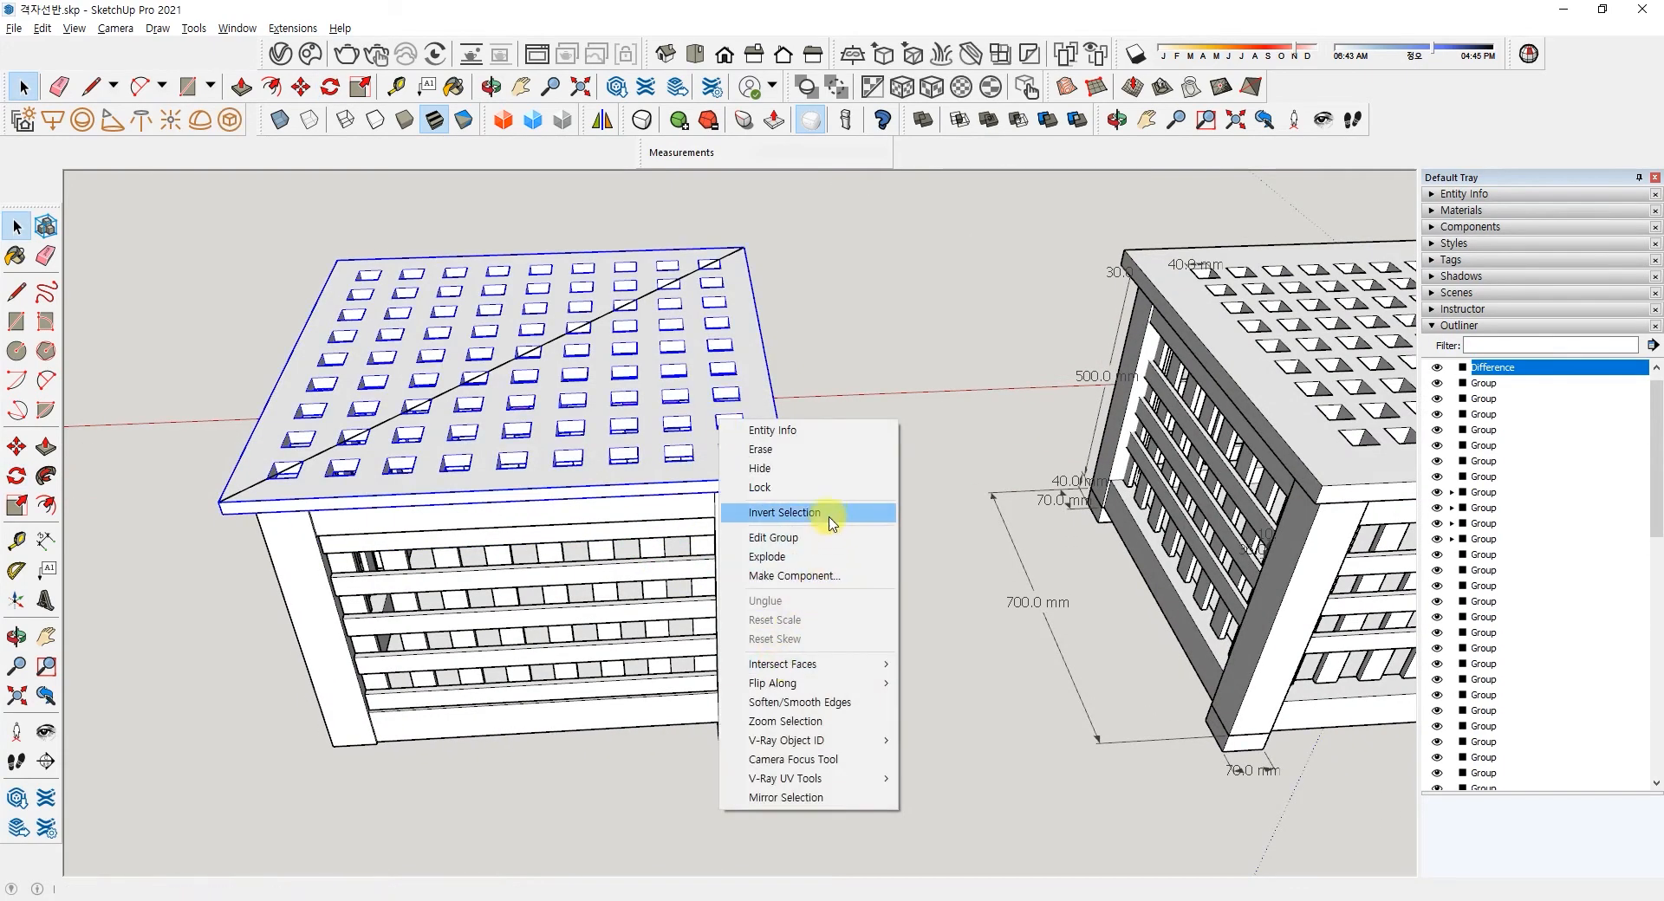
{"action": "left_click", "coordinate": [831, 468]}
{"action": "middle_click_drag", "start_coordinate": [709, 446], "coordinate": [722, 332]}
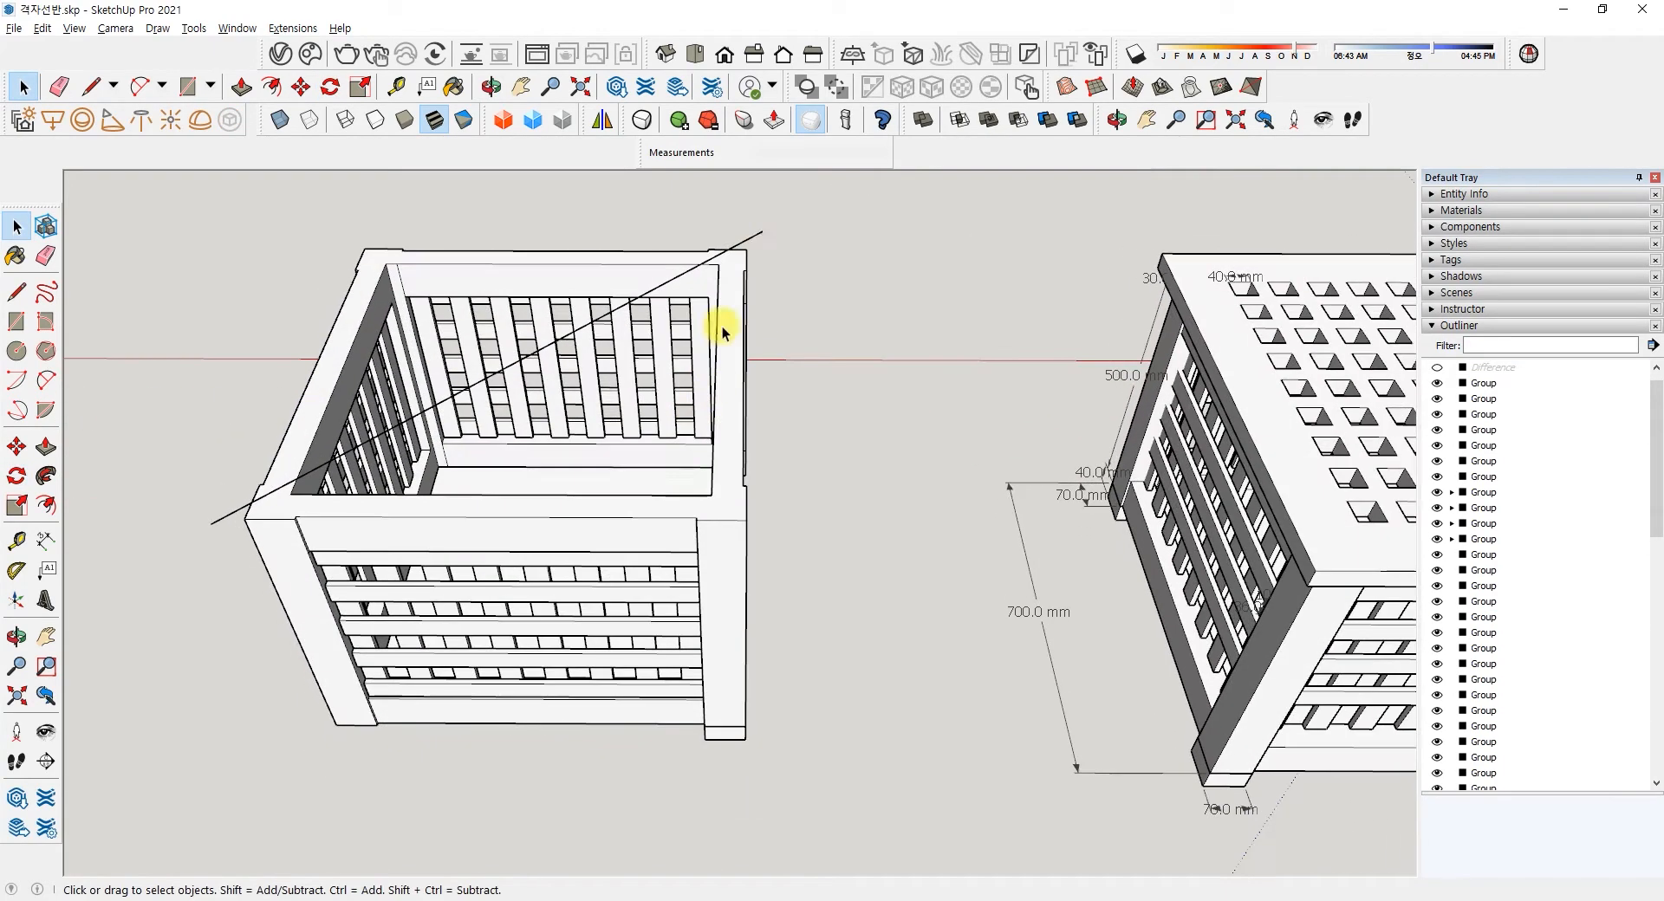
{"action": "left_click", "coordinate": [760, 237]}
{"action": "key", "text": "Delete"}
- Draw a diagonal line across the second box's open top between the outer corners of two opposite legs
{"action": "left_click", "coordinate": [16, 351]}
{"action": "left_click", "coordinate": [17, 292]}
{"action": "left_click", "coordinate": [245, 518]}
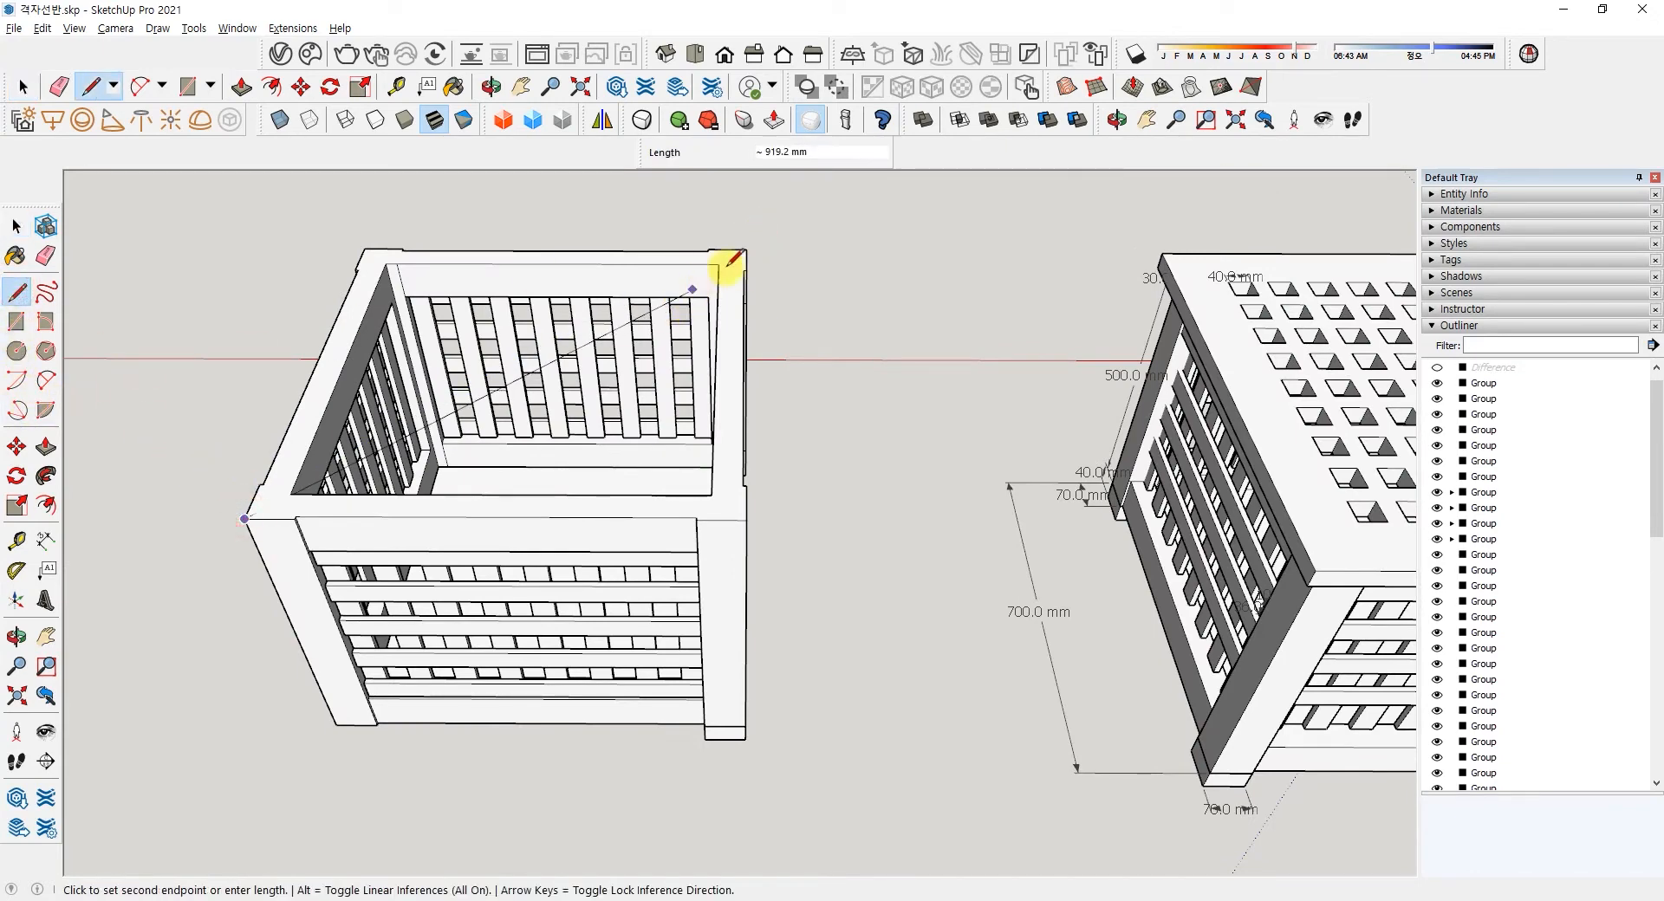
{"action": "left_click", "coordinate": [747, 250]}
{"action": "key", "text": "space"}
{"action": "middle_click_drag", "start_coordinate": [865, 398], "coordinate": [767, 255]}
- Select the foot block under the second box and rotate a copy of it around the centre of the open top's diagonal
{"action": "left_click", "coordinate": [732, 719]}
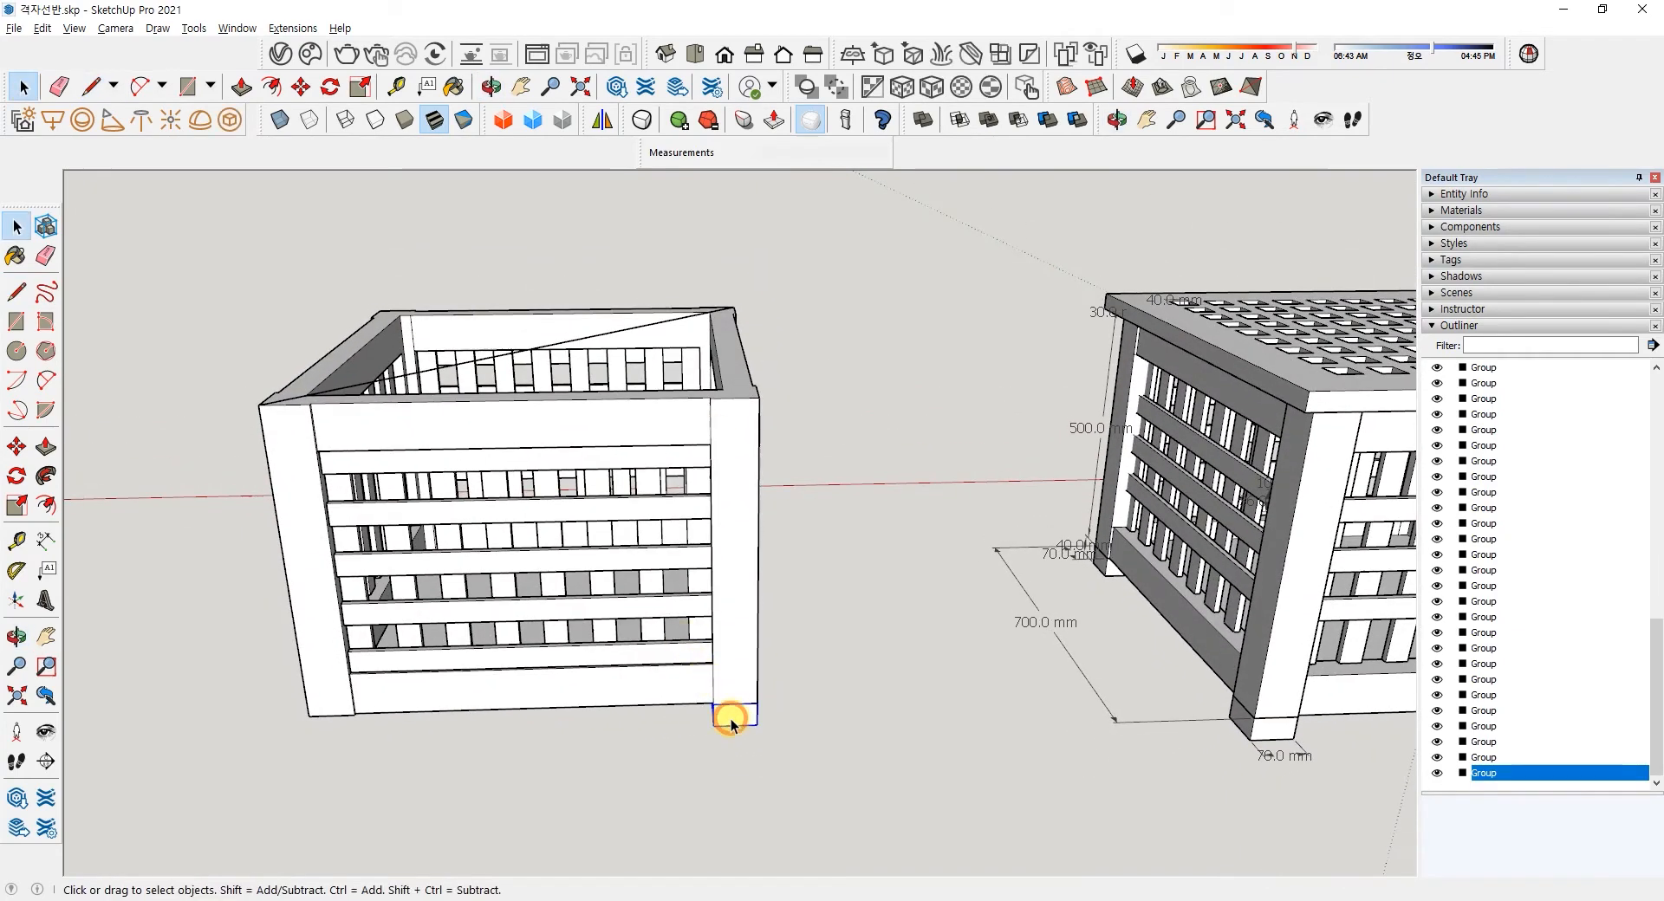
{"action": "left_click", "coordinate": [16, 474]}
{"action": "middle_click_drag", "start_coordinate": [527, 440], "coordinate": [554, 583]}
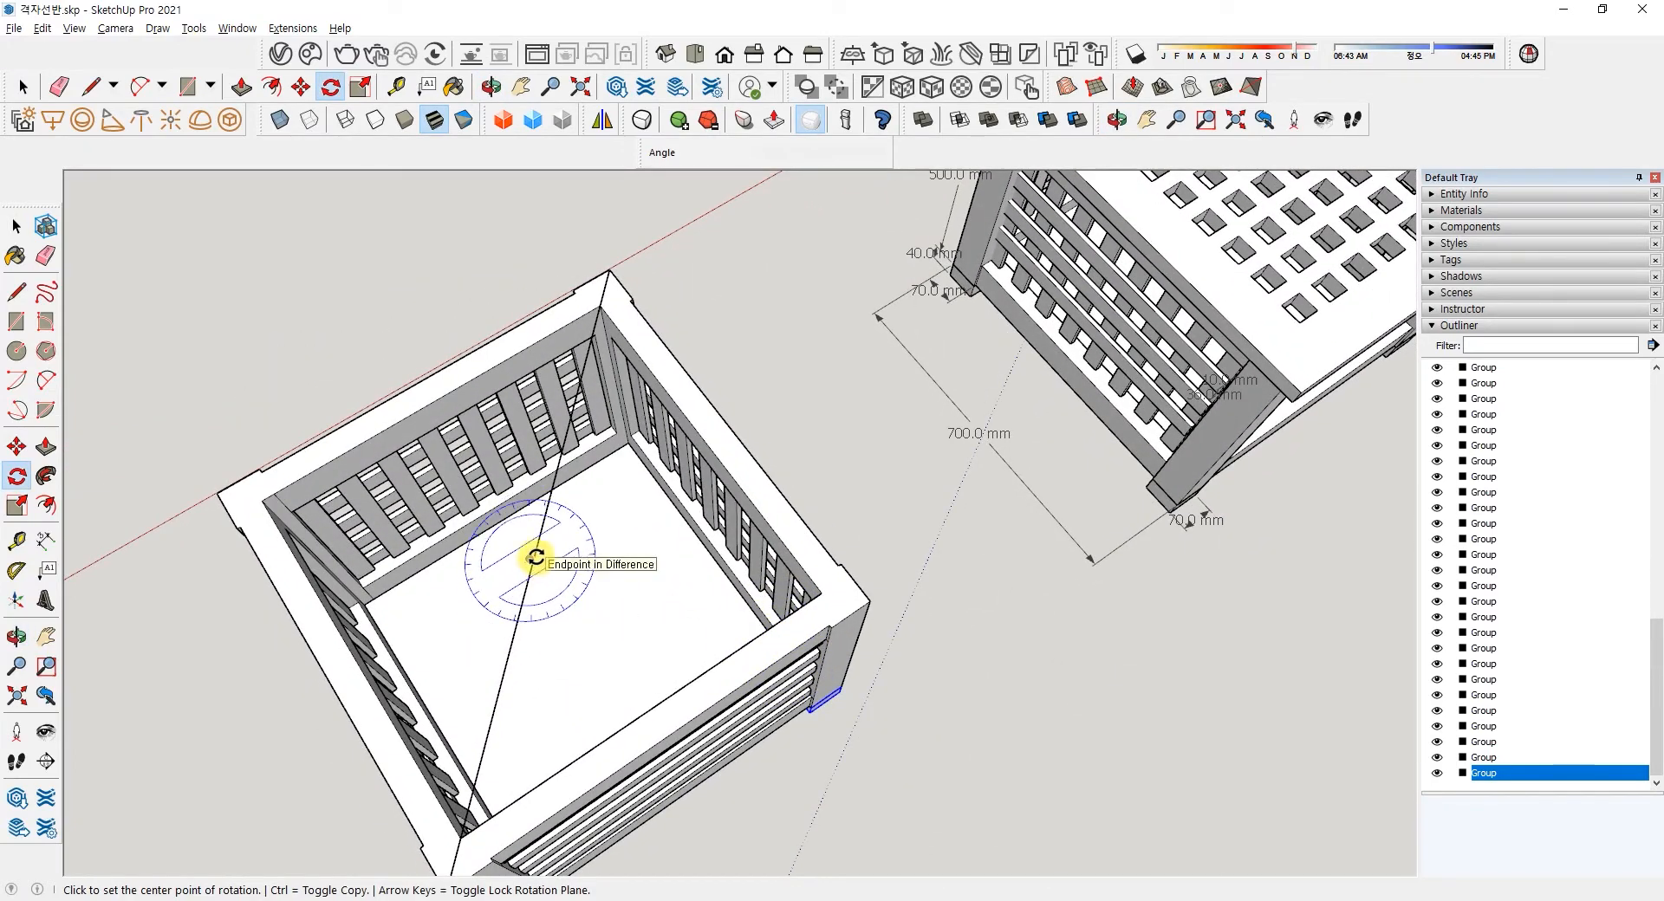
{"action": "scroll", "coordinate": [523, 559], "scroll_direction": "up", "scroll_amount": 4}
{"action": "middle_click_drag", "start_coordinate": [520, 572], "coordinate": [1438, 249]}
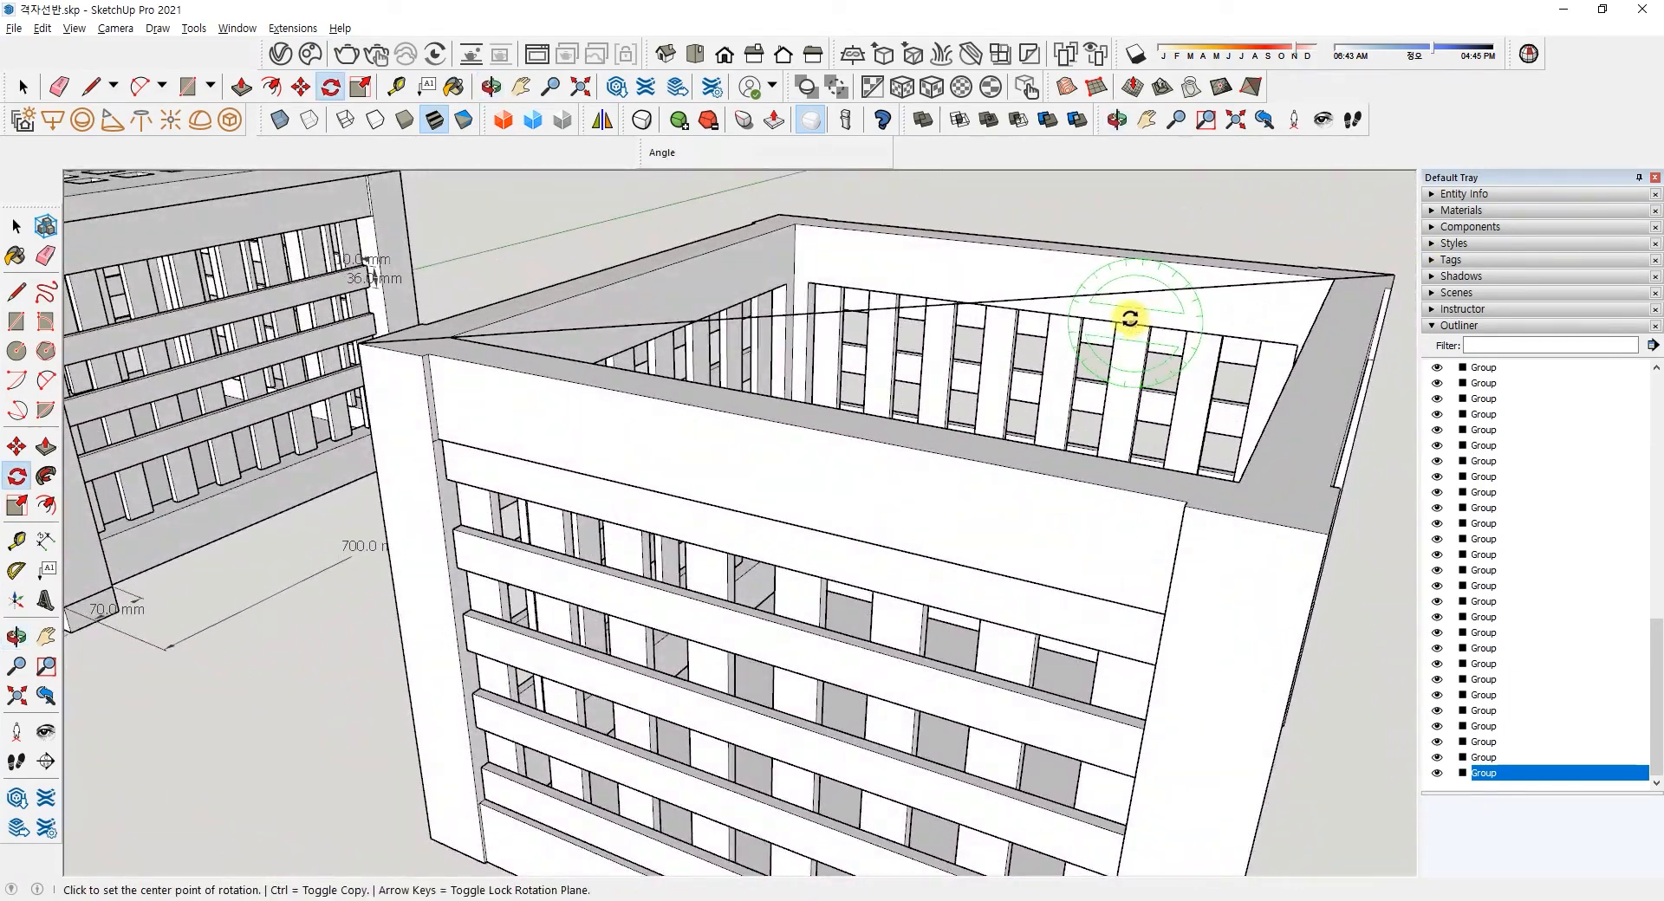
{"action": "middle_click_drag", "start_coordinate": [932, 297], "coordinate": [936, 554]}
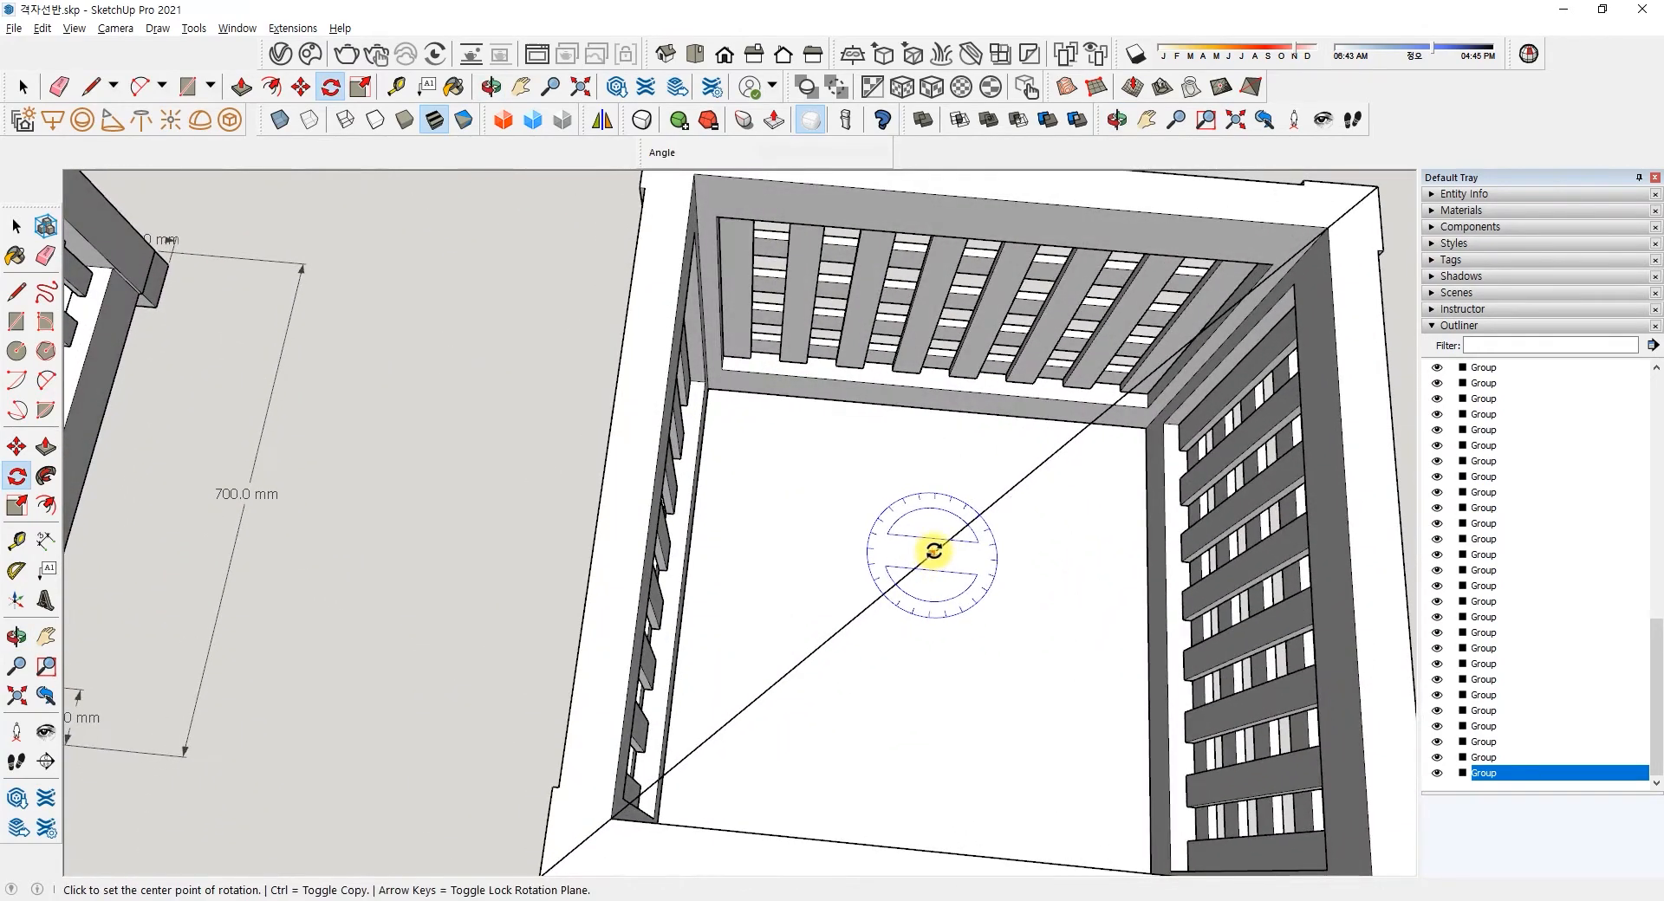
{"action": "left_click", "coordinate": [1000, 496]}
{"action": "left_click", "coordinate": [504, 454]}
{"action": "key", "text": "ctrl"}
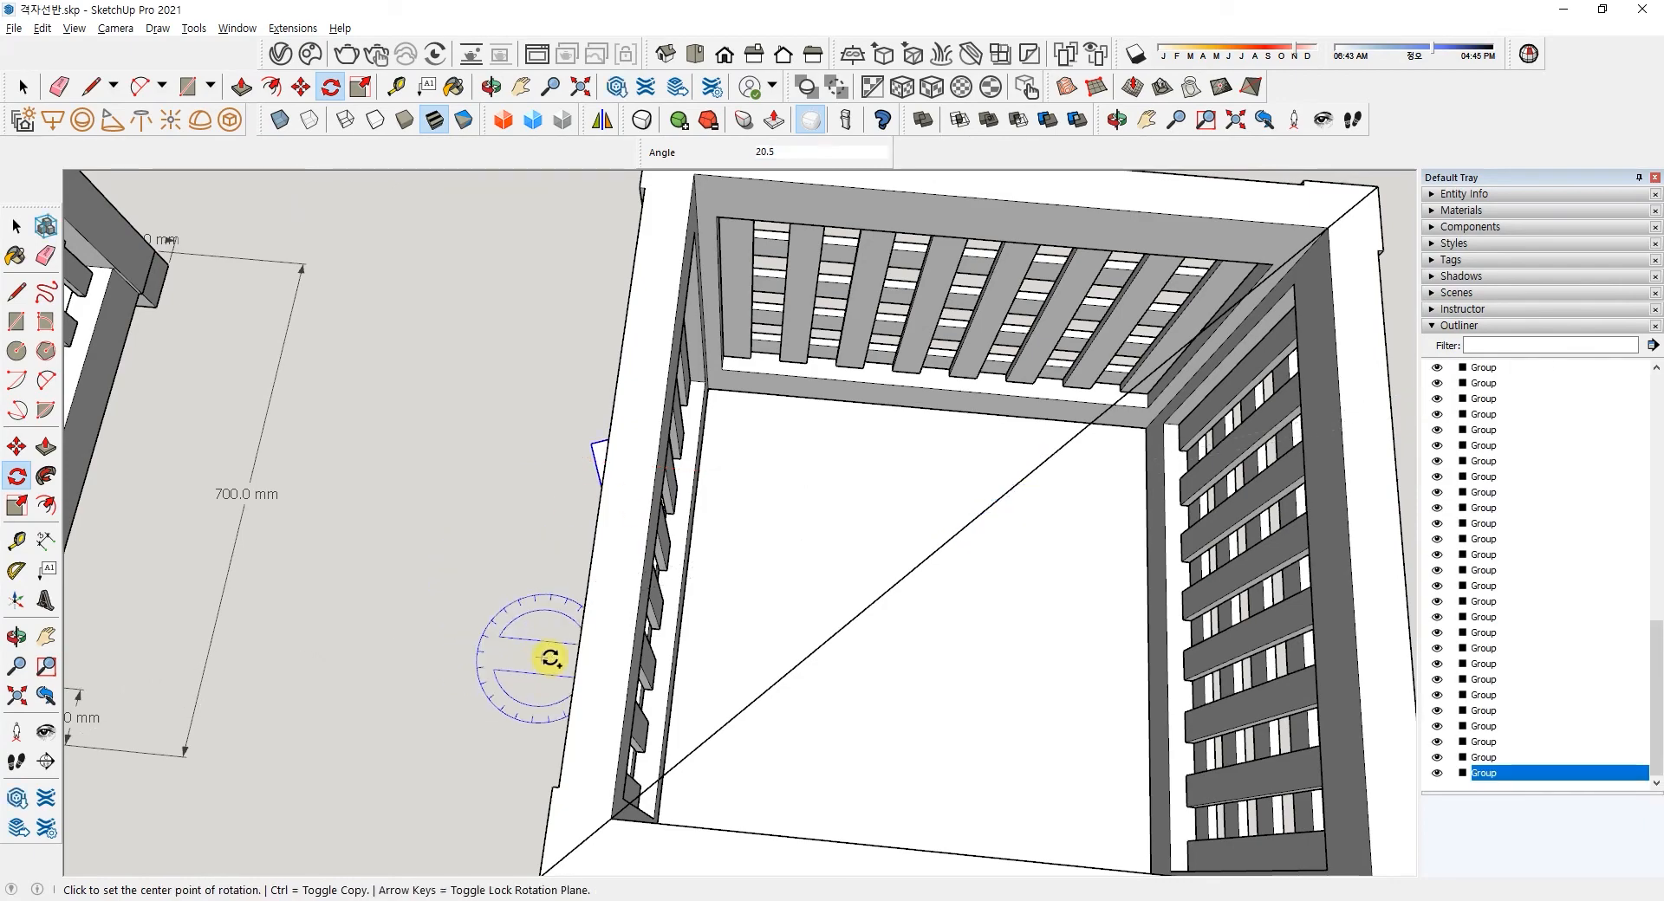
{"action": "middle_click_drag", "start_coordinate": [551, 659], "coordinate": [843, 523]}
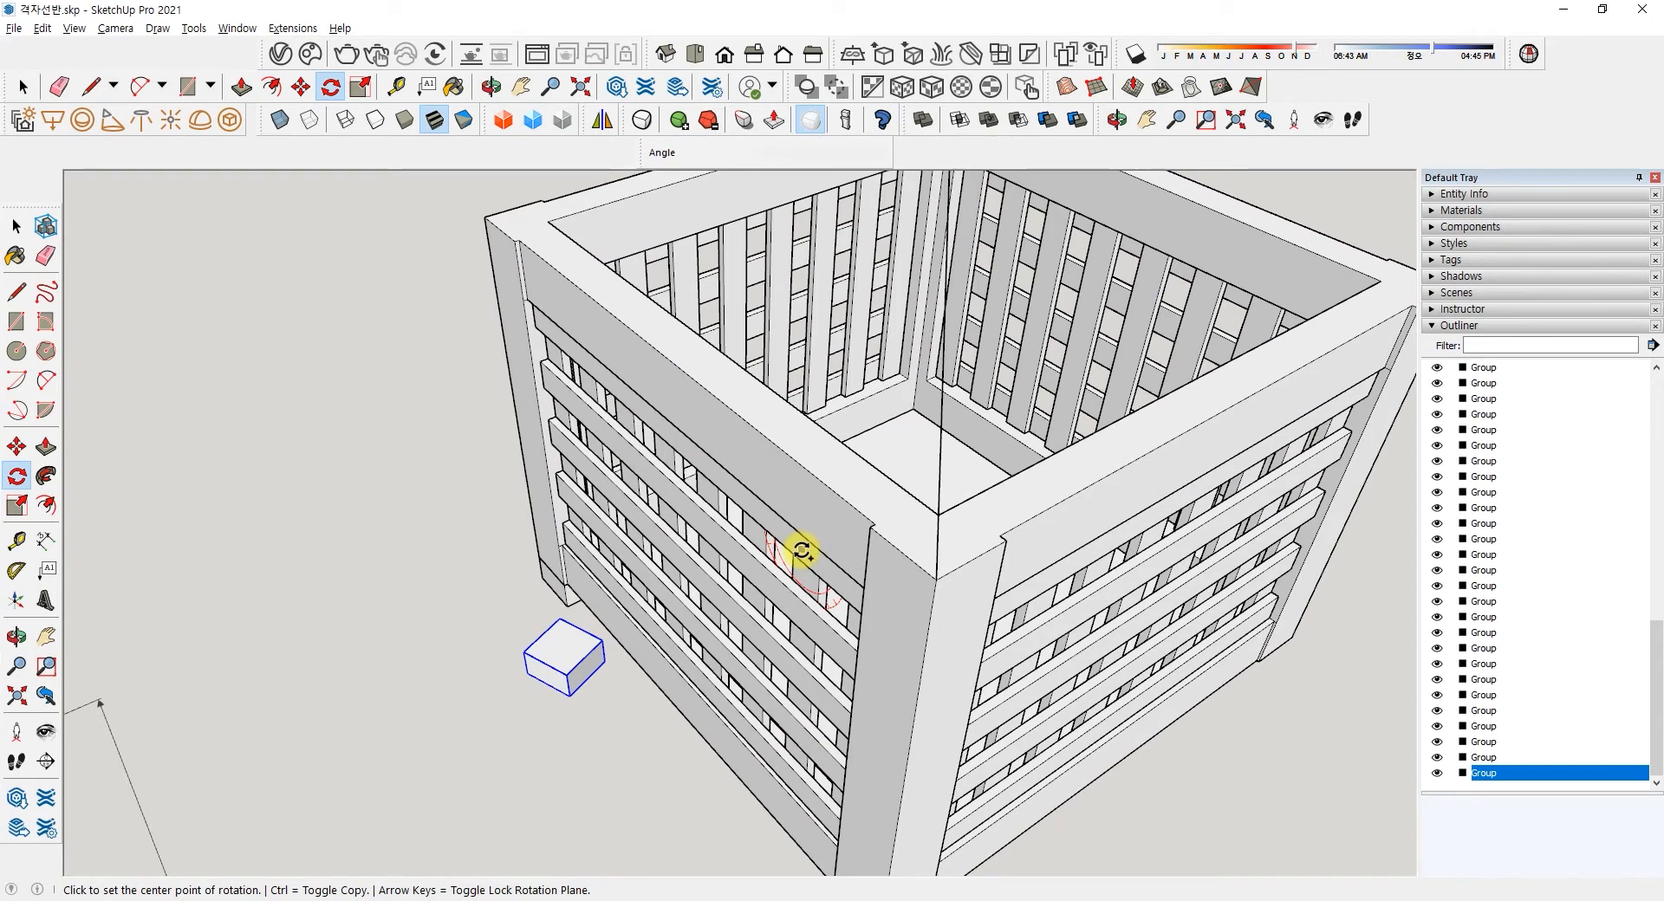
- Set the foot block copy's rotation to 90° and array it three times around the box centre
{"action": "type", "text": "90"}
{"action": "key", "text": "Return"}
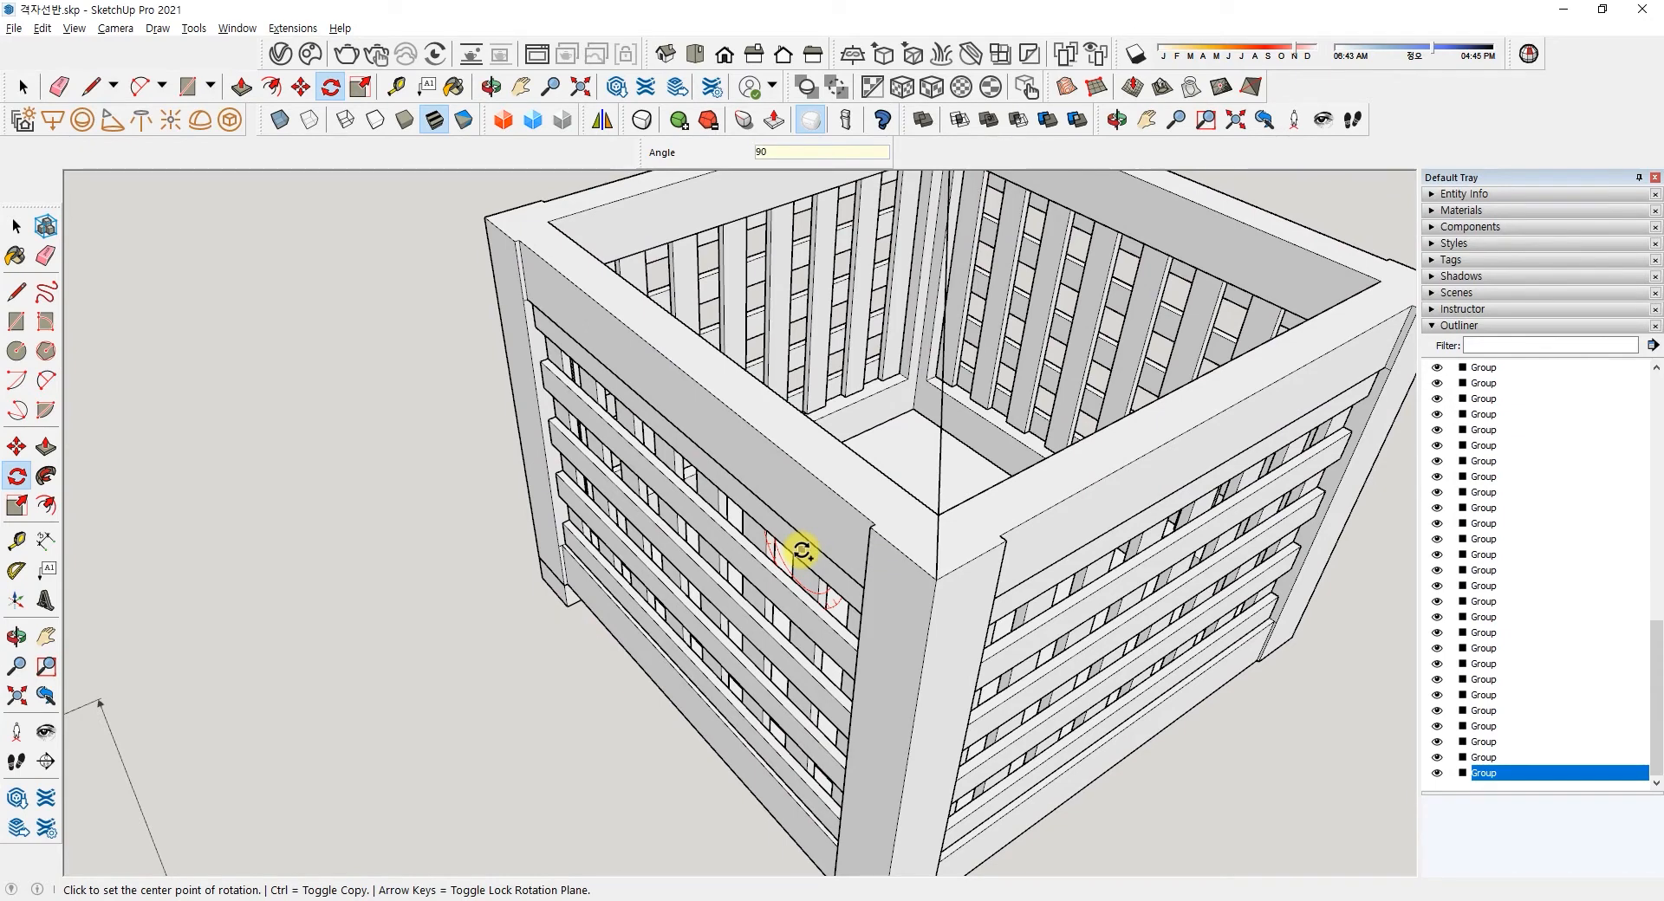
{"action": "middle_click_drag", "start_coordinate": [827, 712], "coordinate": [803, 452], "text": "shift"}
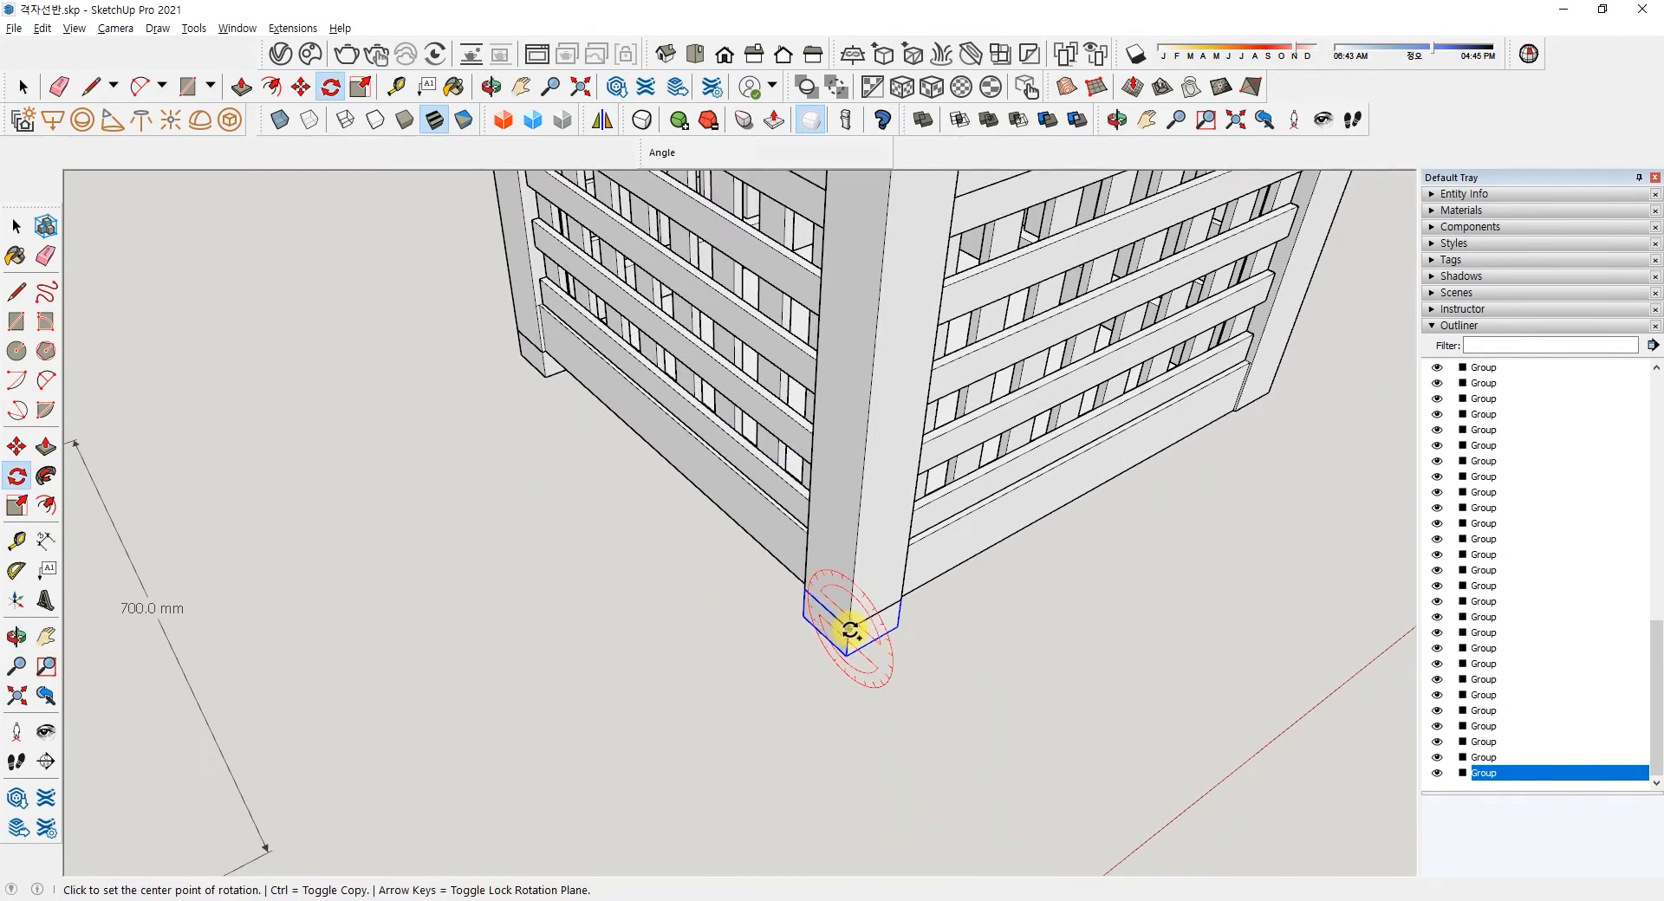
{"action": "type", "text": "*"}
{"action": "key", "text": "Return"}
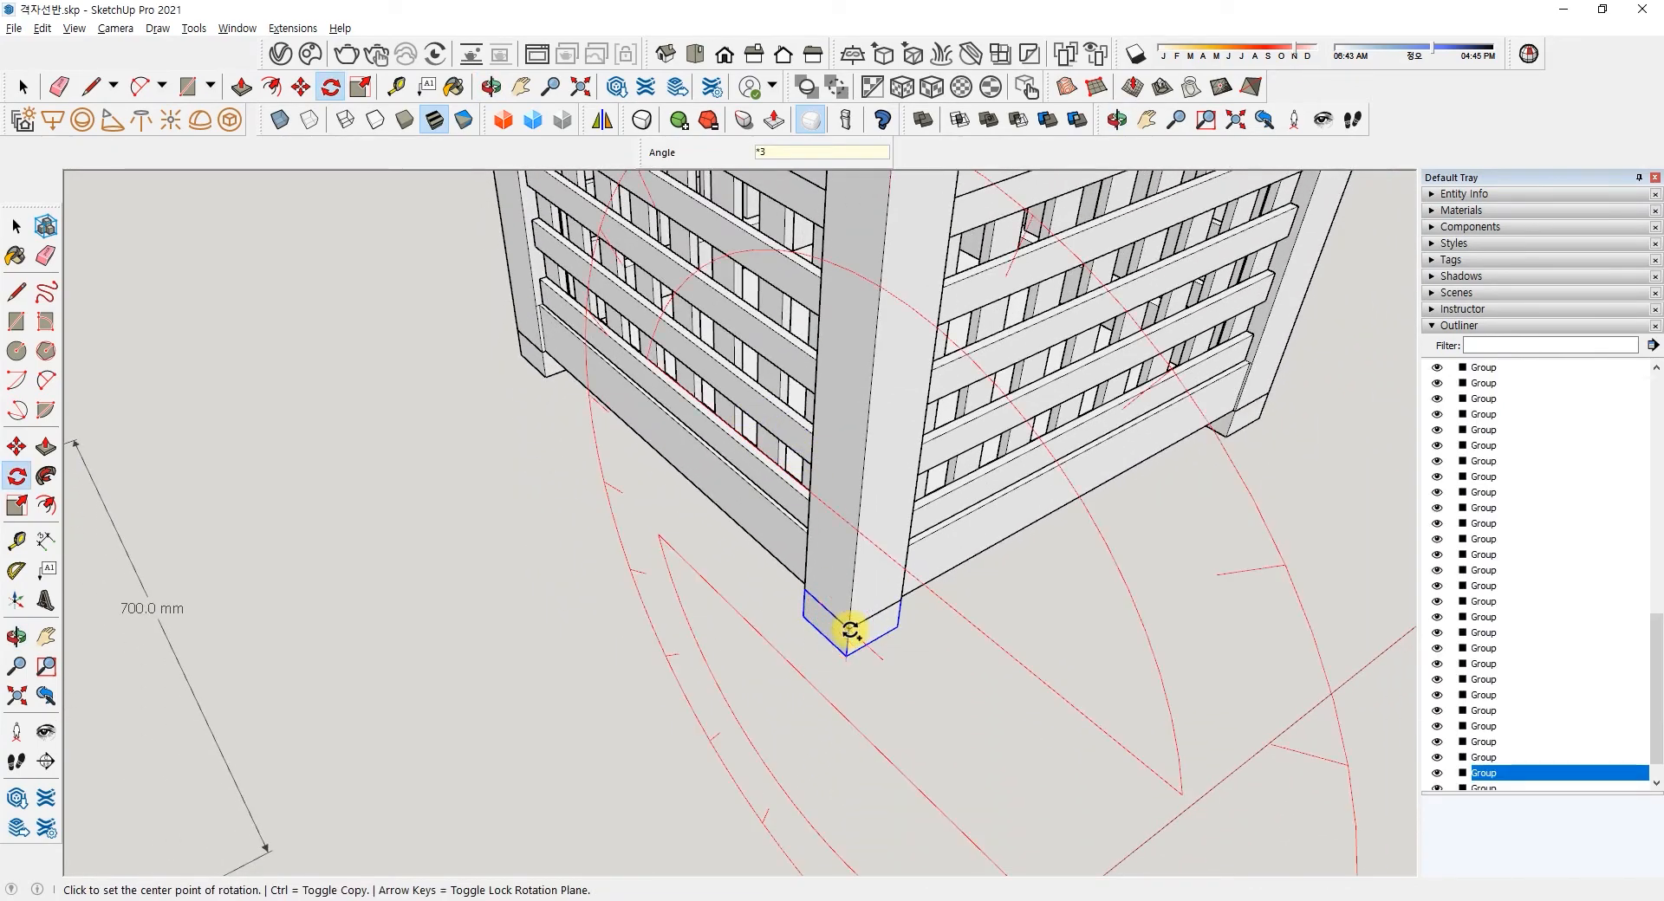
- Delete the diagonal line across the second box's open top
{"action": "middle_click_drag", "start_coordinate": [902, 587], "coordinate": [783, 623]}
{"action": "scroll", "coordinate": [1085, 494], "scroll_direction": "up", "scroll_amount": 5}
{"action": "key", "text": "space"}
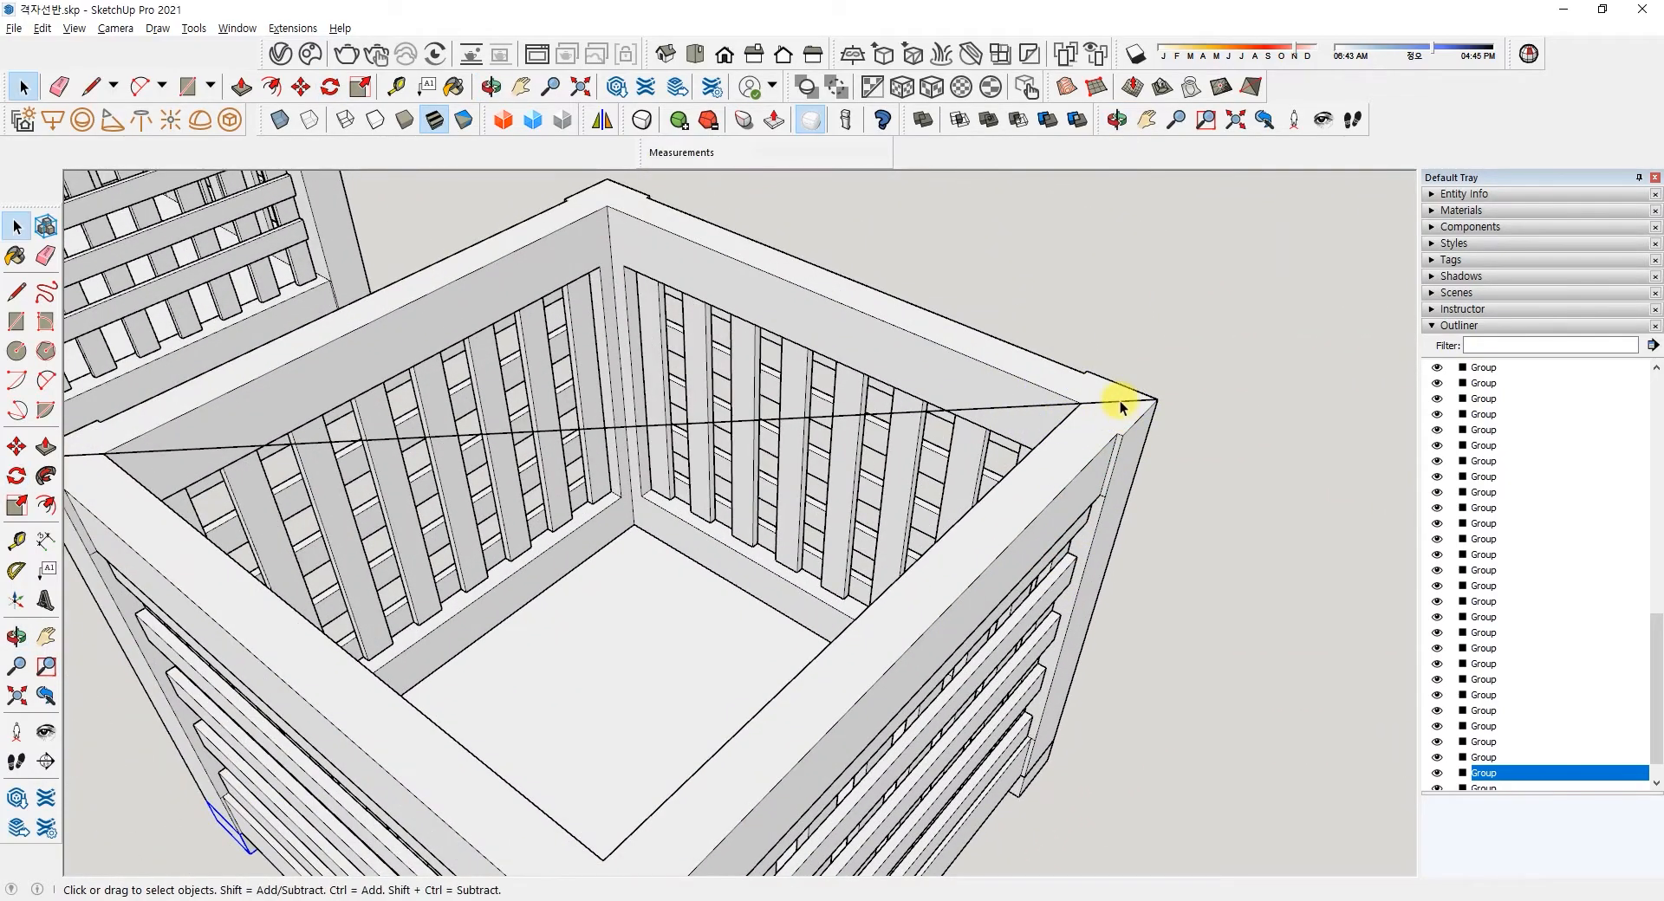
{"action": "key", "text": "Delete"}
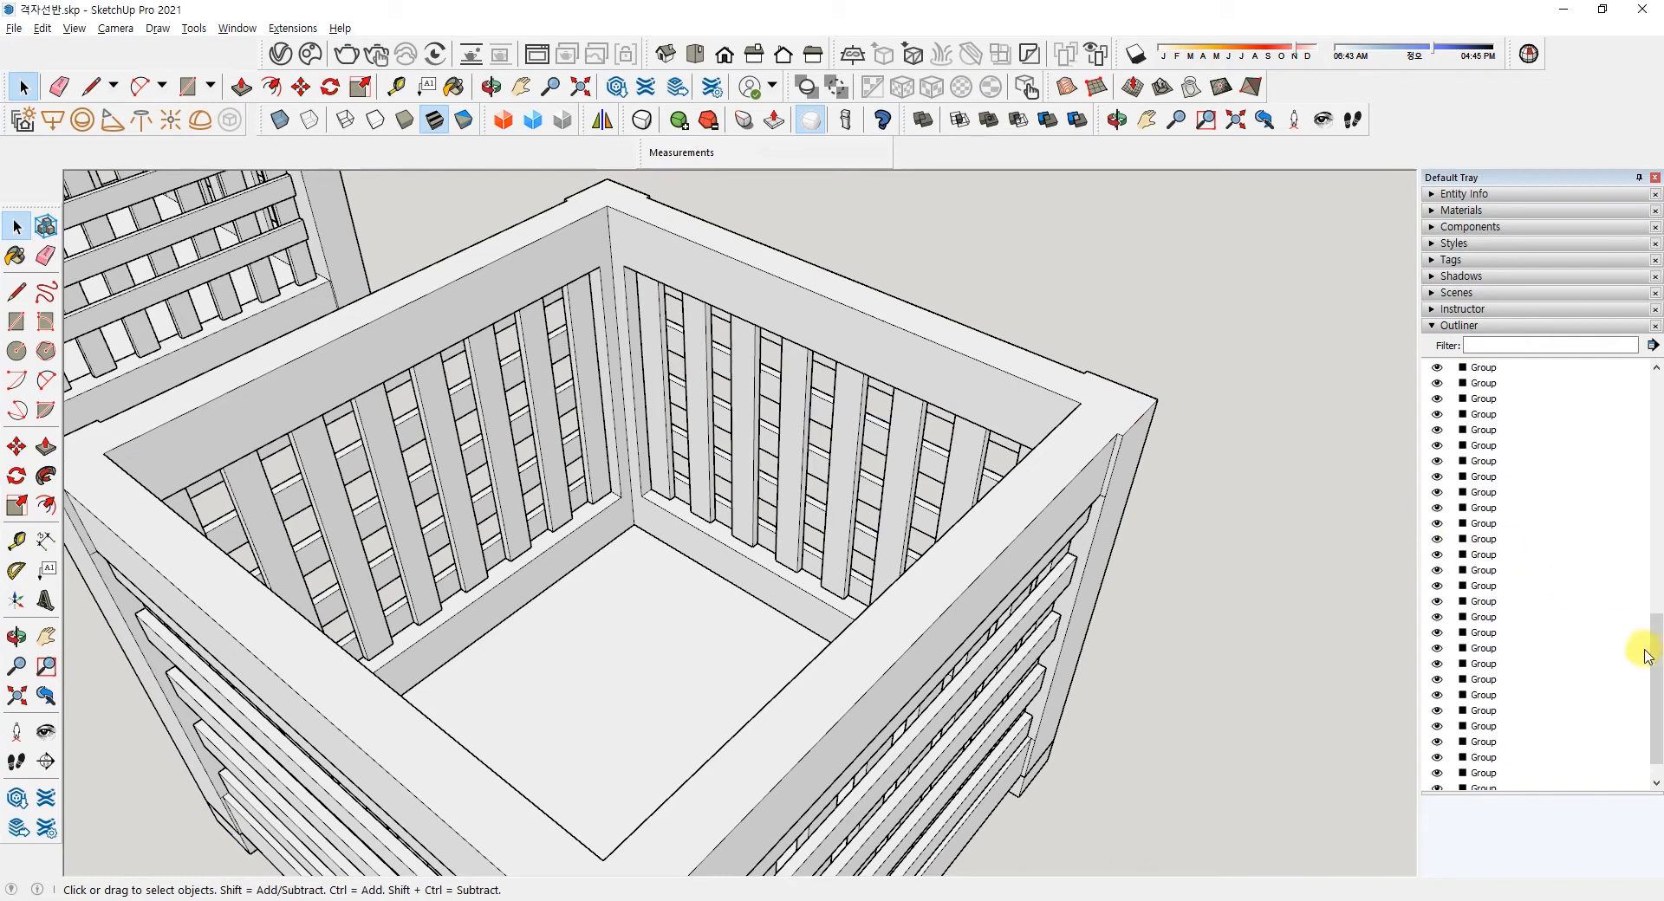
- Show the second box's hidden lattice lid again
{"action": "left_click_drag", "start_coordinate": [1656, 668], "coordinate": [1647, 382]}
{"action": "left_click", "coordinate": [1435, 385]}
{"action": "left_click", "coordinate": [1436, 384]}
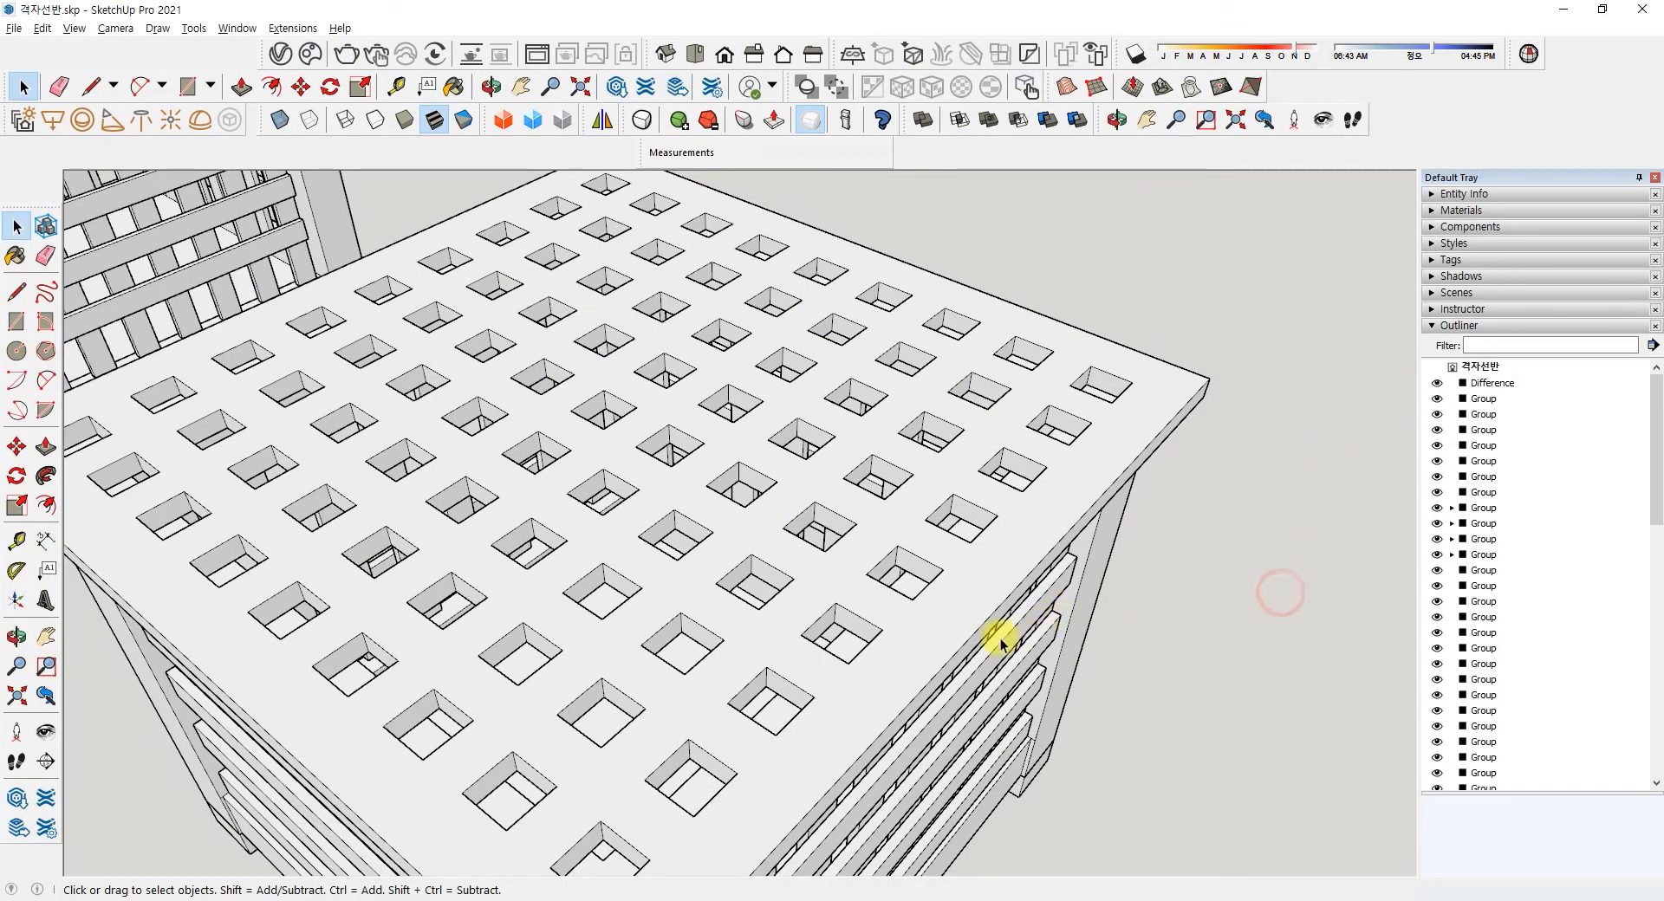
{"action": "middle_click_drag", "start_coordinate": [1001, 644], "coordinate": [917, 447]}
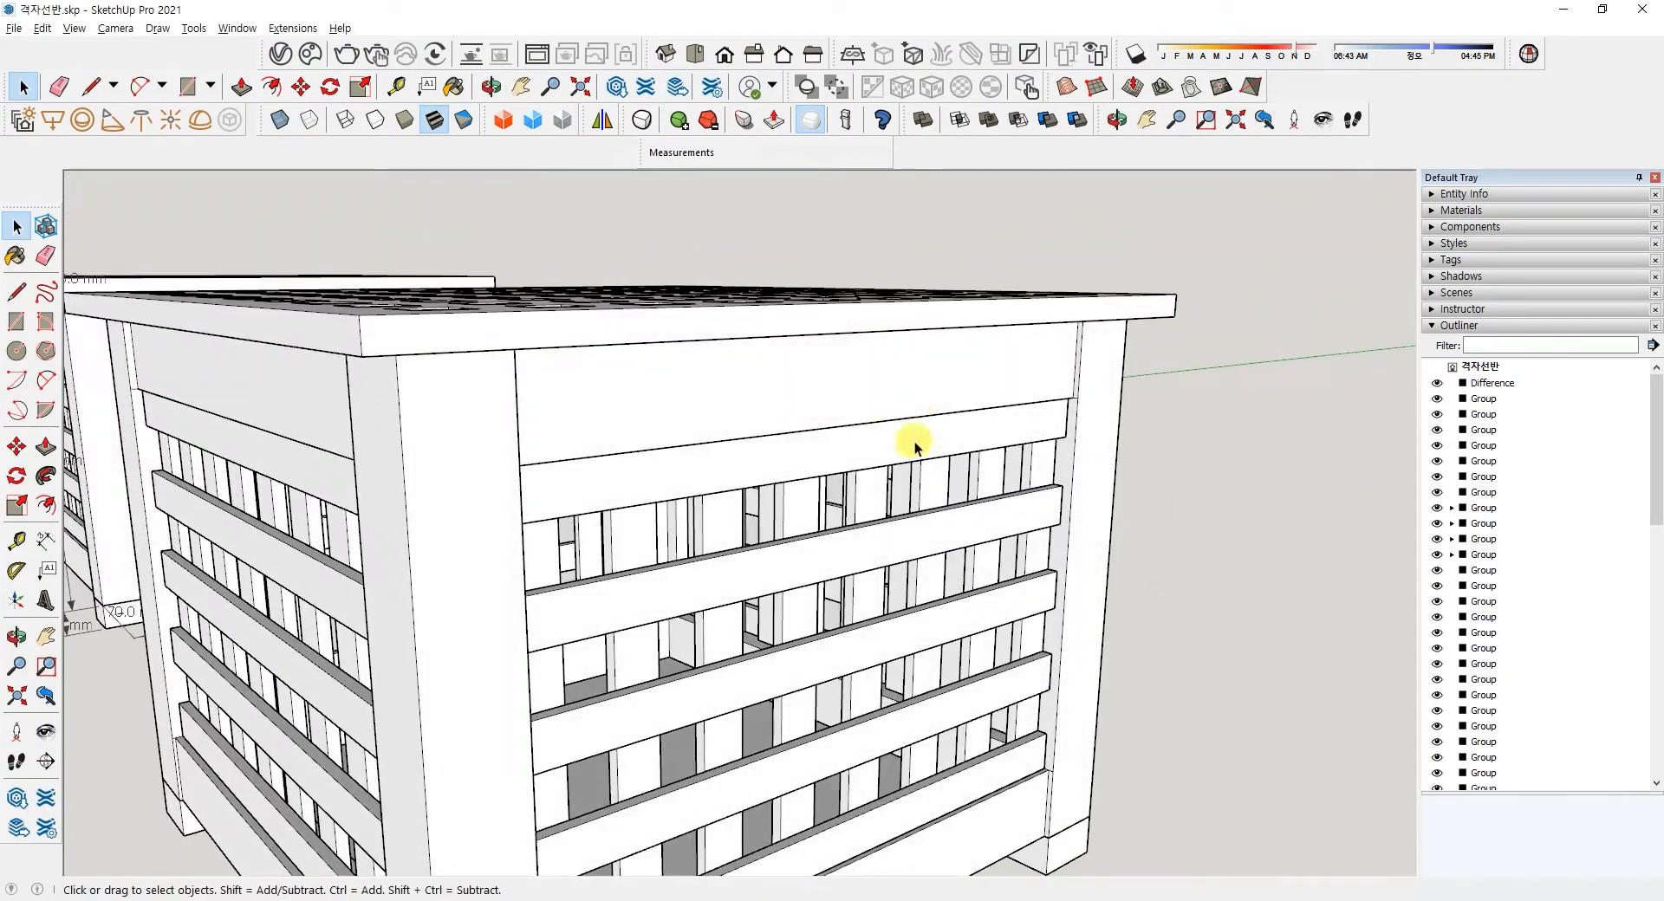
{"action": "scroll", "coordinate": [918, 460], "scroll_direction": "down", "scroll_amount": 5}
{"action": "middle_click_drag", "start_coordinate": [939, 527], "coordinate": [529, 581]}
{"action": "middle_click_drag", "start_coordinate": [738, 587], "coordinate": [471, 616]}
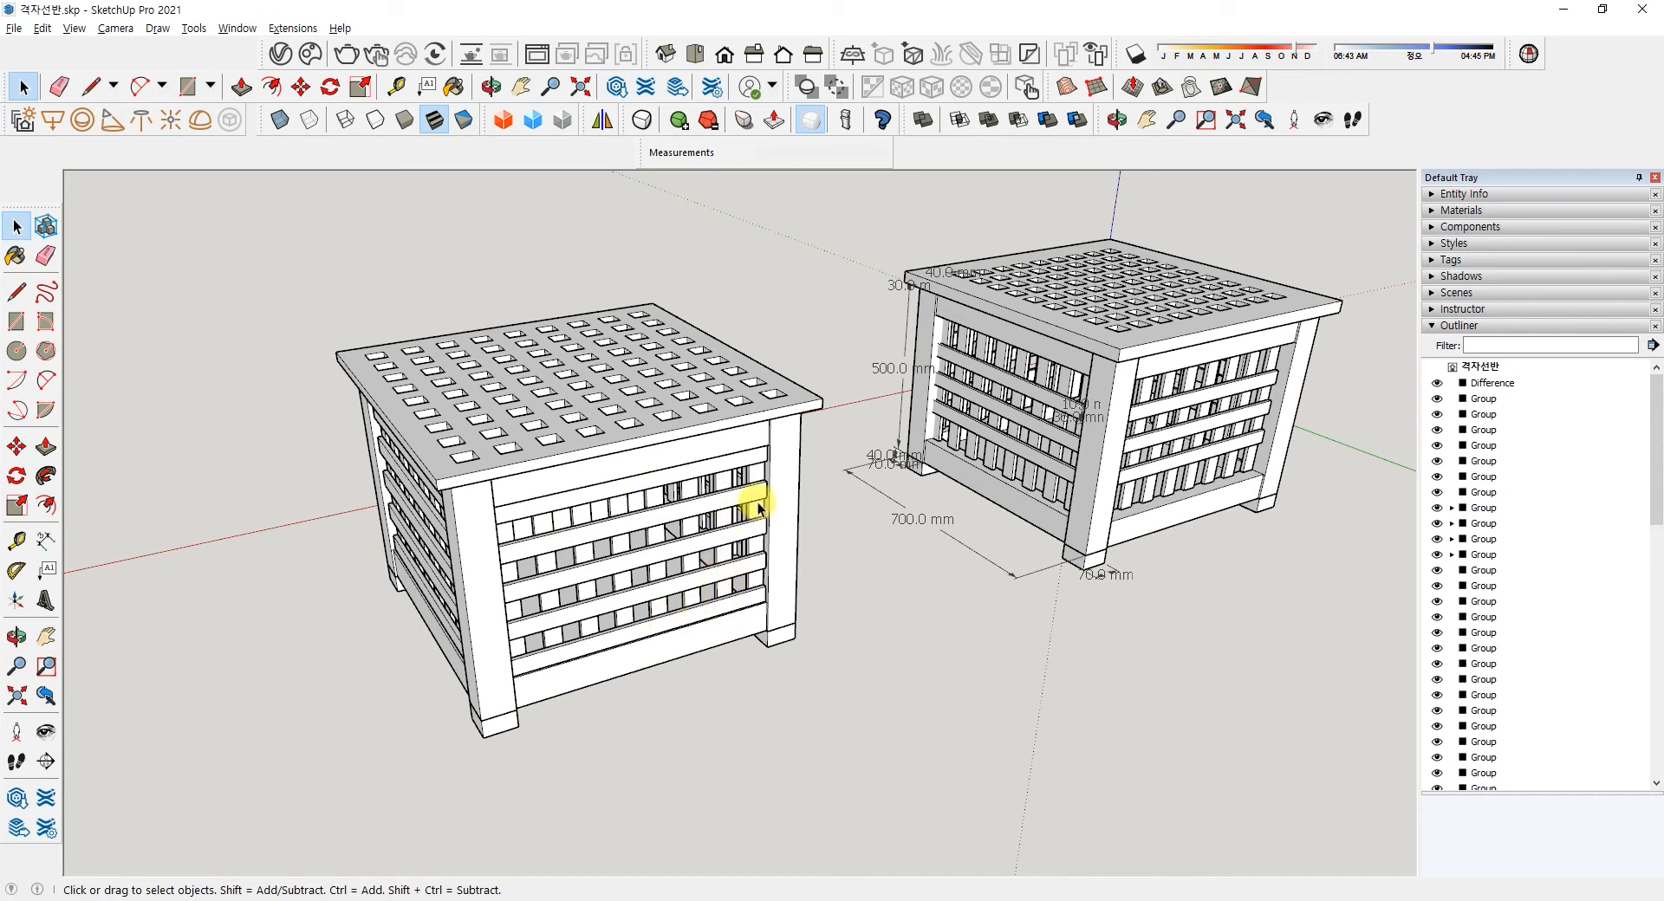
- Copy the entire second box, including lid and feet, along the red axis to create a third box
{"action": "left_click_drag", "start_coordinate": [251, 241], "coordinate": [830, 771]}
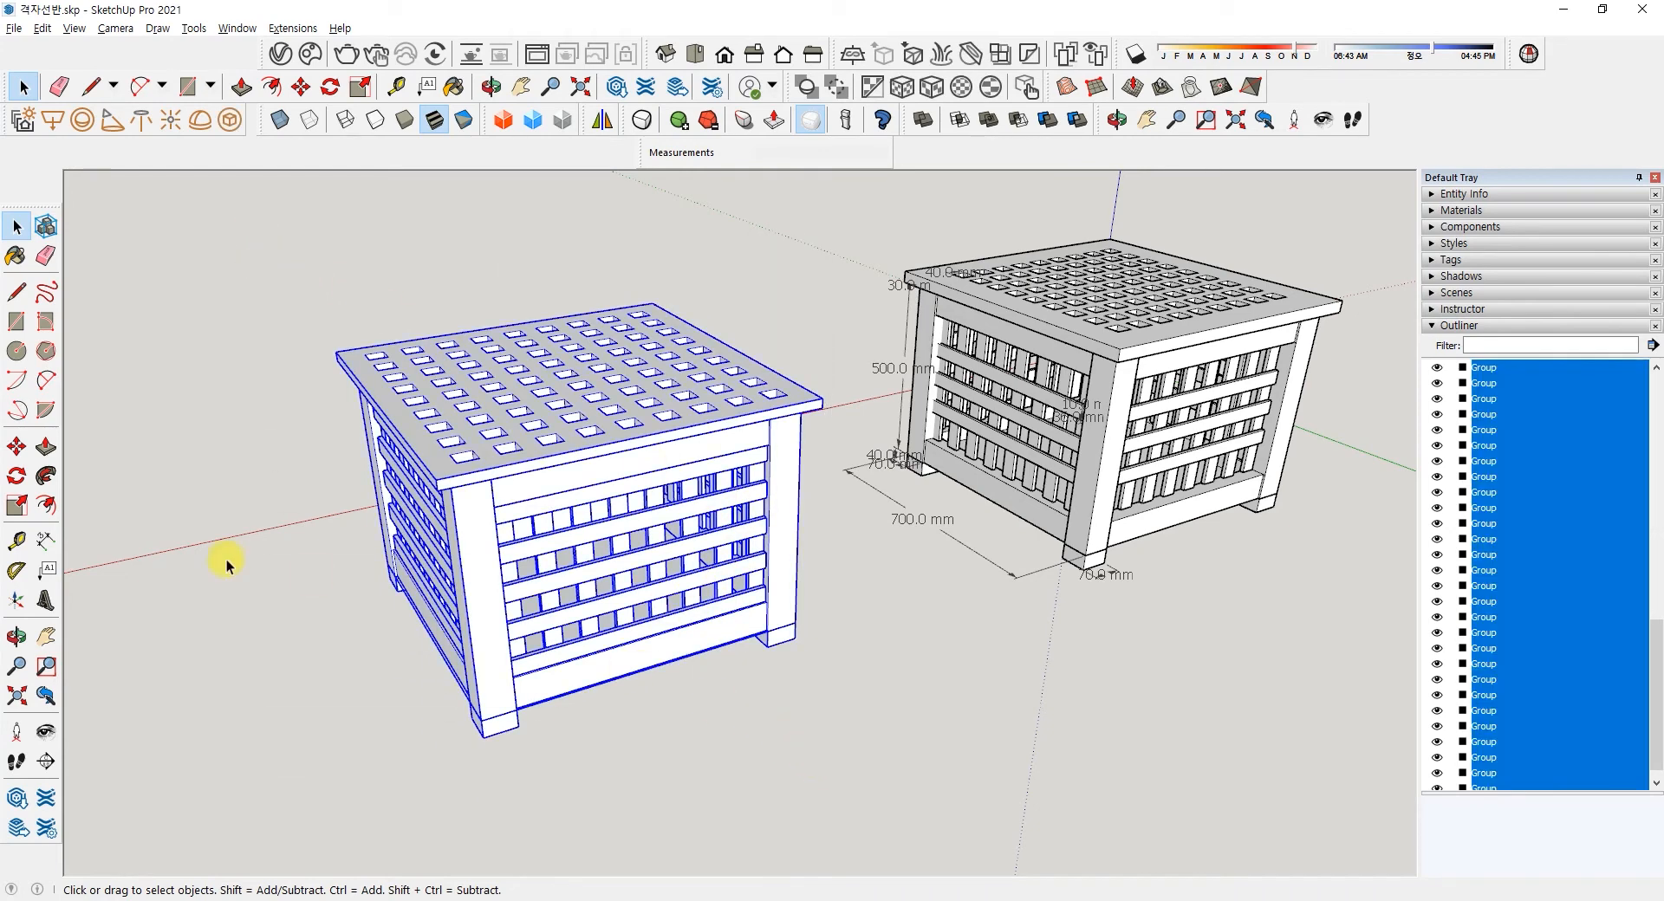
{"action": "left_click", "coordinate": [17, 446]}
{"action": "middle_click_drag", "start_coordinate": [225, 572], "coordinate": [805, 575]}
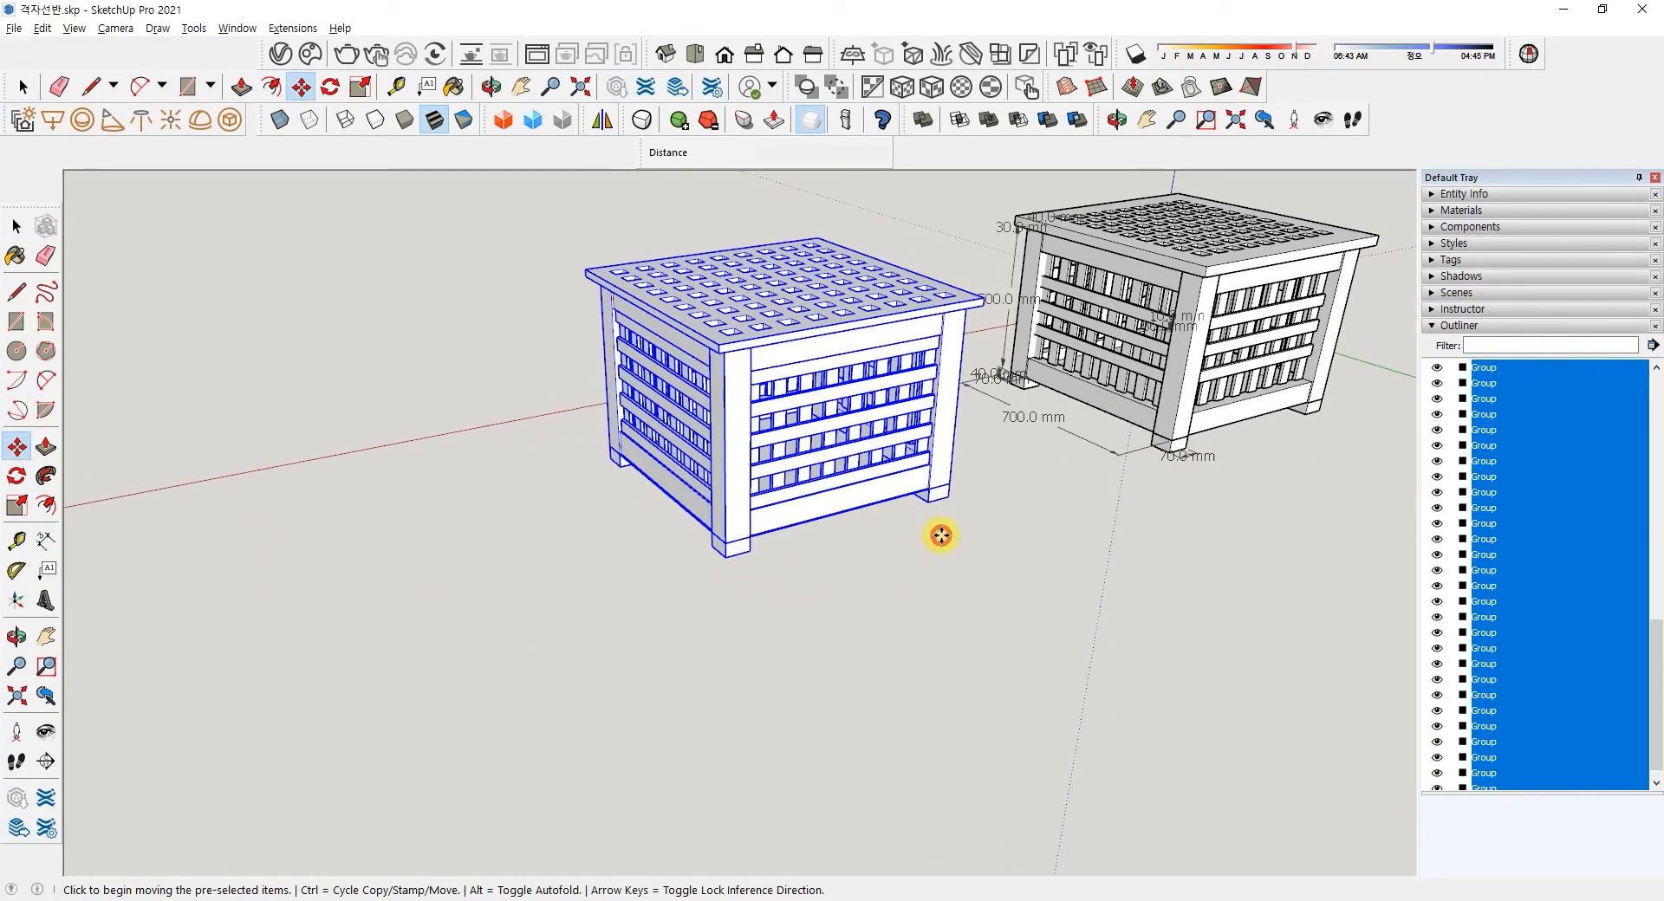
{"action": "key", "text": "ctrl"}
{"action": "left_click", "coordinate": [942, 535]}
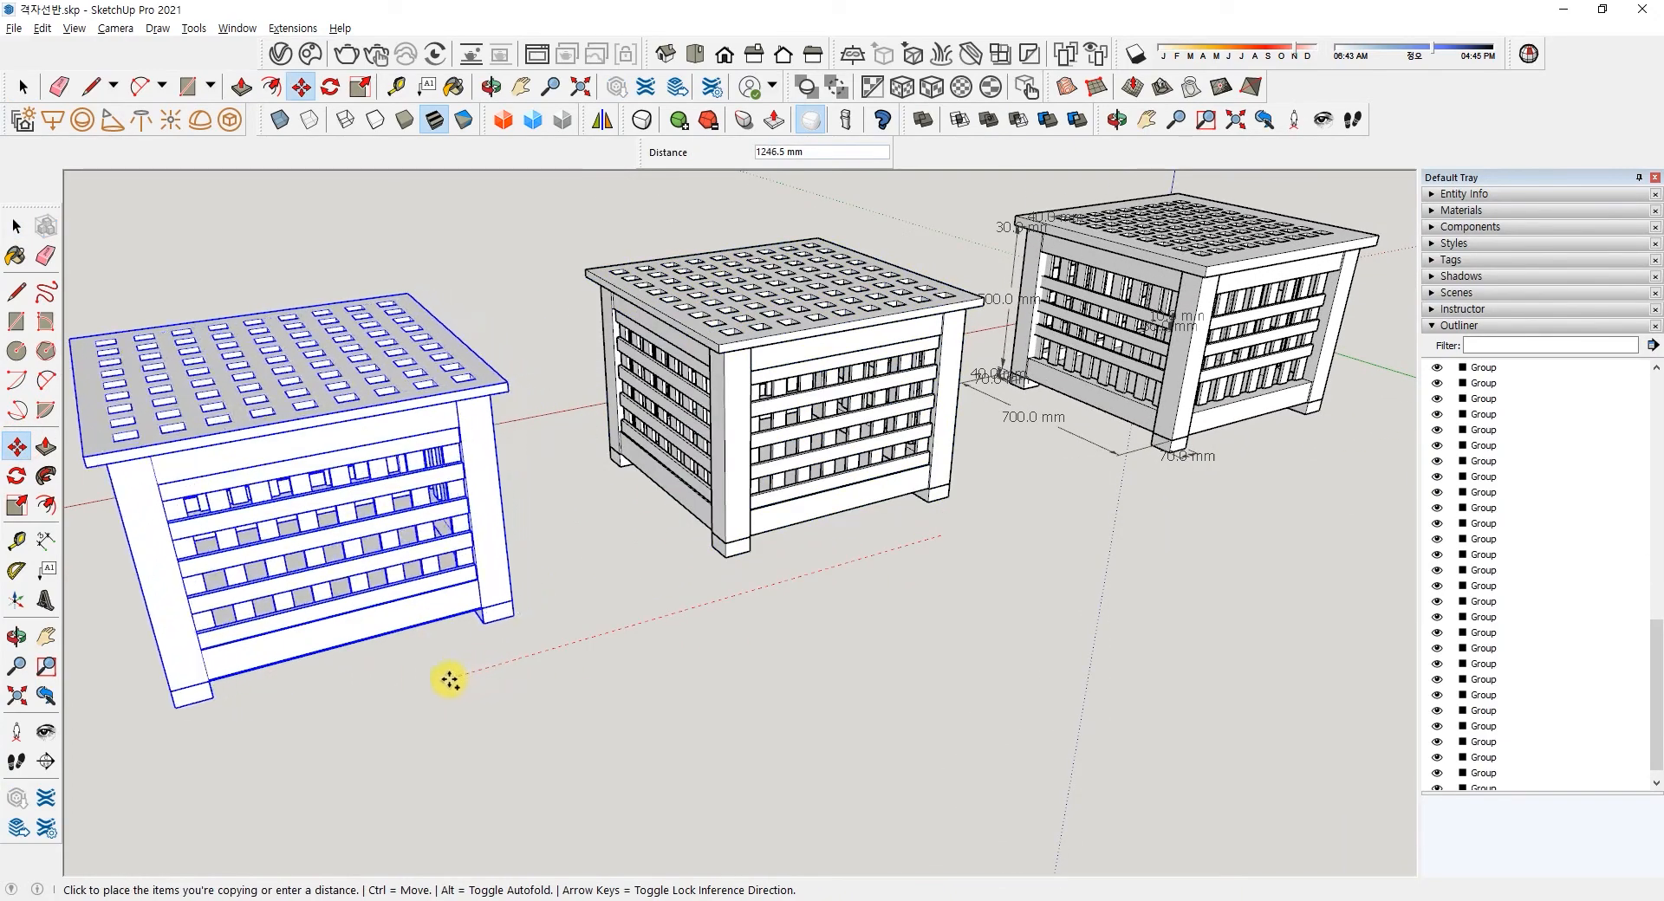
{"action": "left_click", "coordinate": [411, 676]}
{"action": "middle_click_drag", "start_coordinate": [413, 676], "coordinate": [472, 516]}
{"action": "key", "text": "space"}
{"action": "middle_click_drag", "start_coordinate": [294, 506], "coordinate": [298, 518]}
{"action": "middle_click_drag", "start_coordinate": [113, 374], "coordinate": [185, 427]}
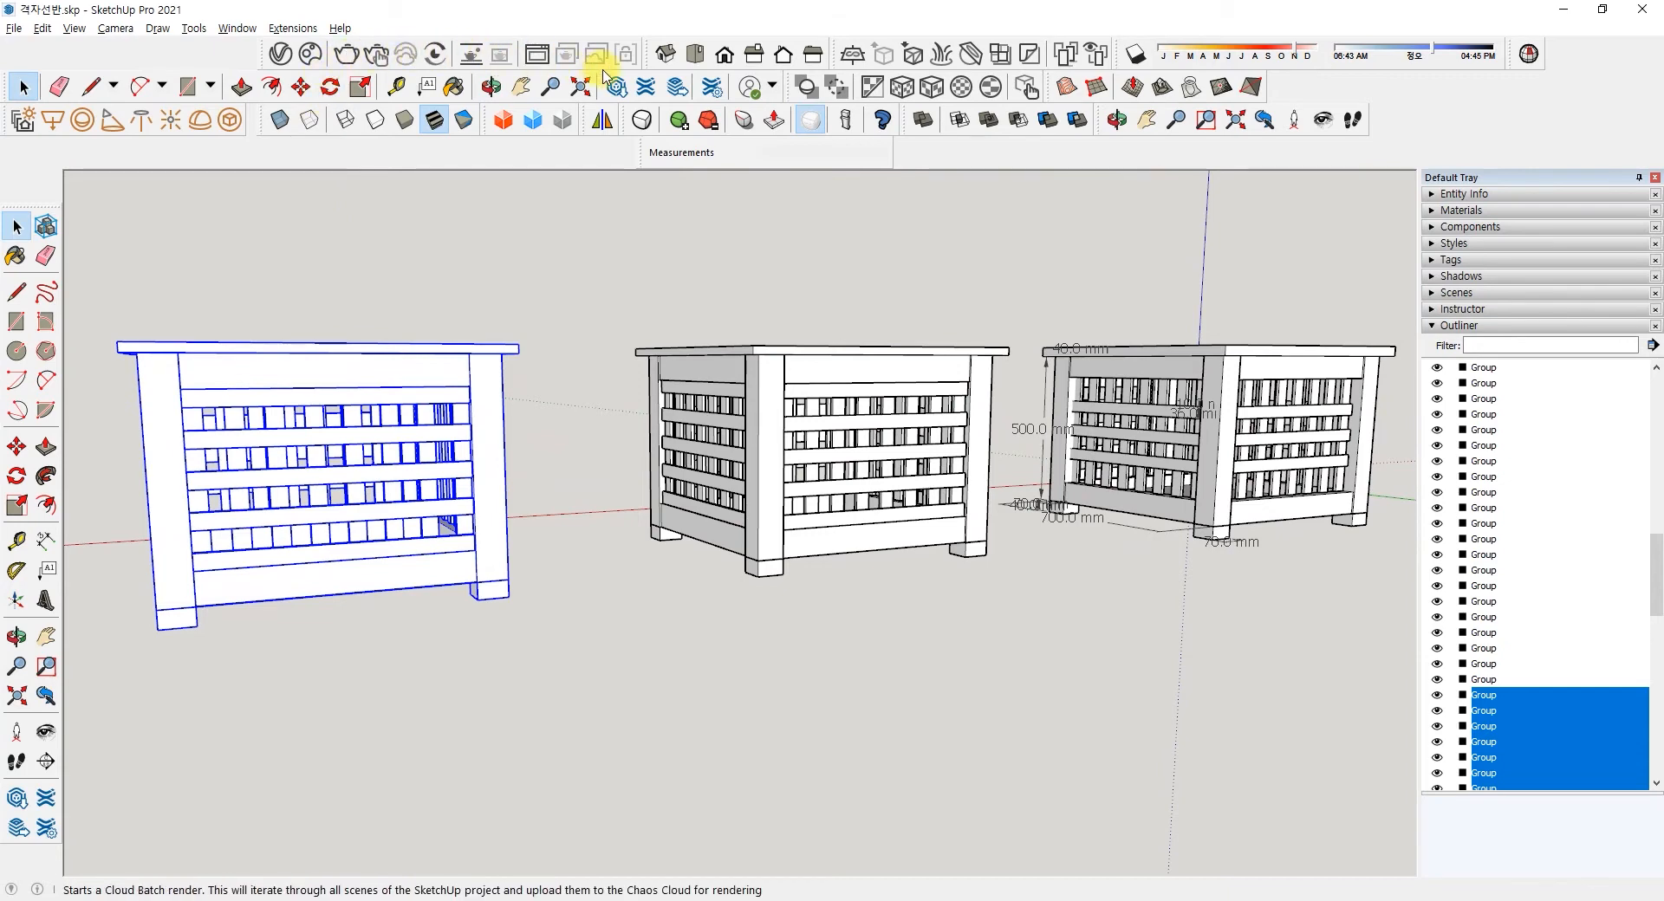
- Delete all side slats of the third box using a parallel-projection front view, and restore the perspective projection
{"action": "left_click", "coordinate": [699, 55]}
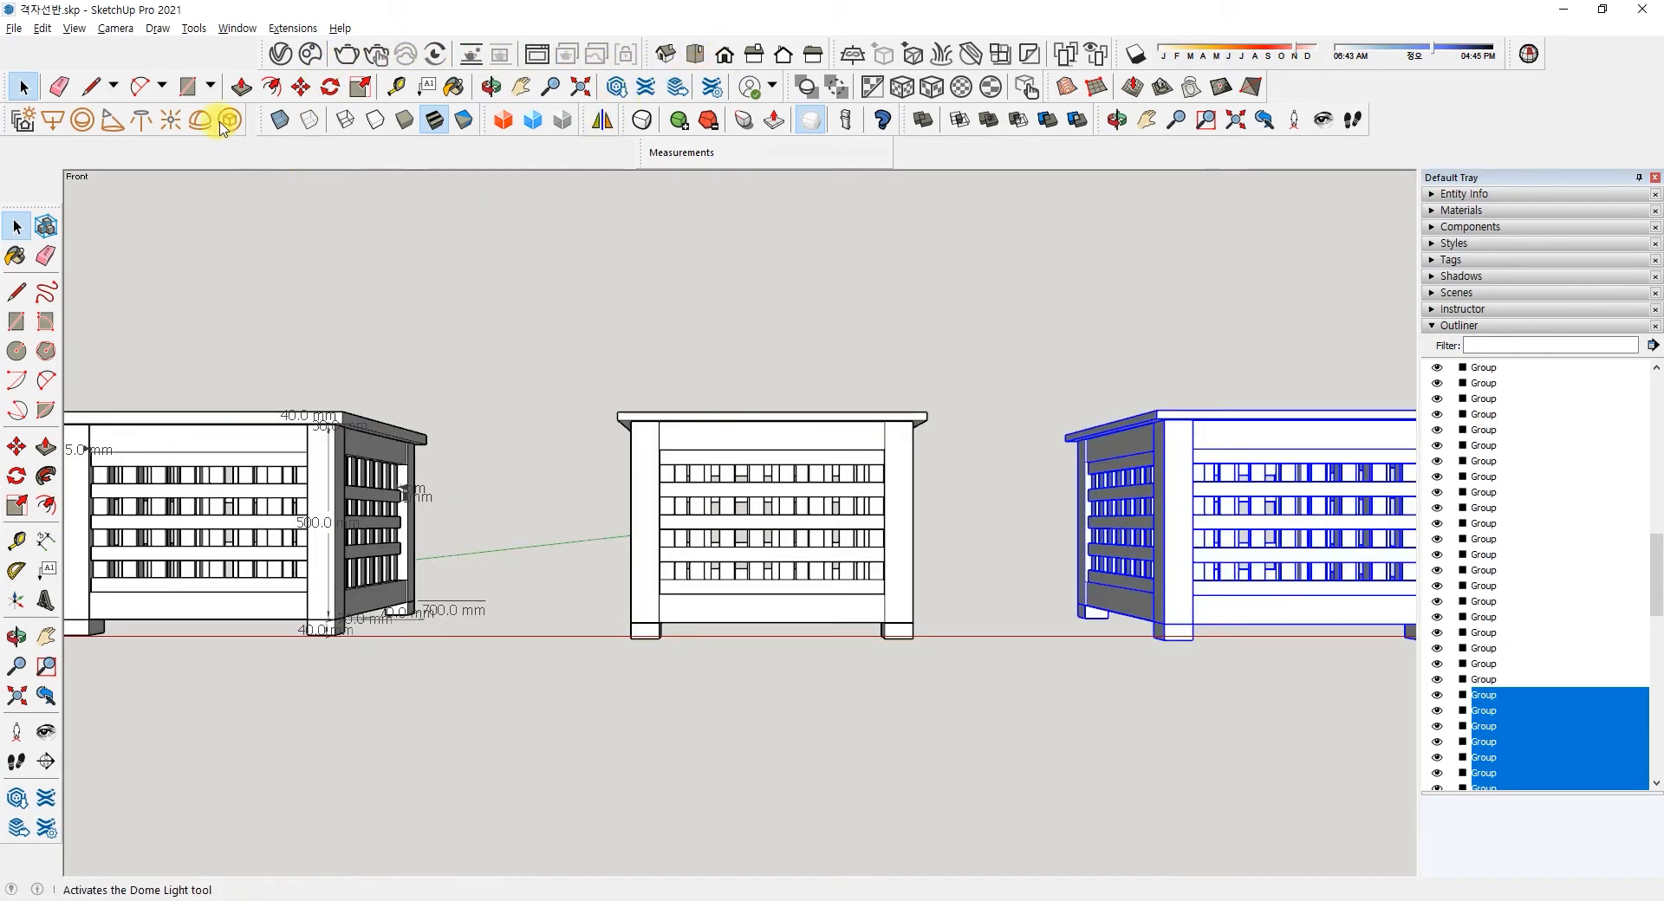
{"action": "left_click", "coordinate": [123, 29]}
{"action": "left_click", "coordinate": [161, 108]}
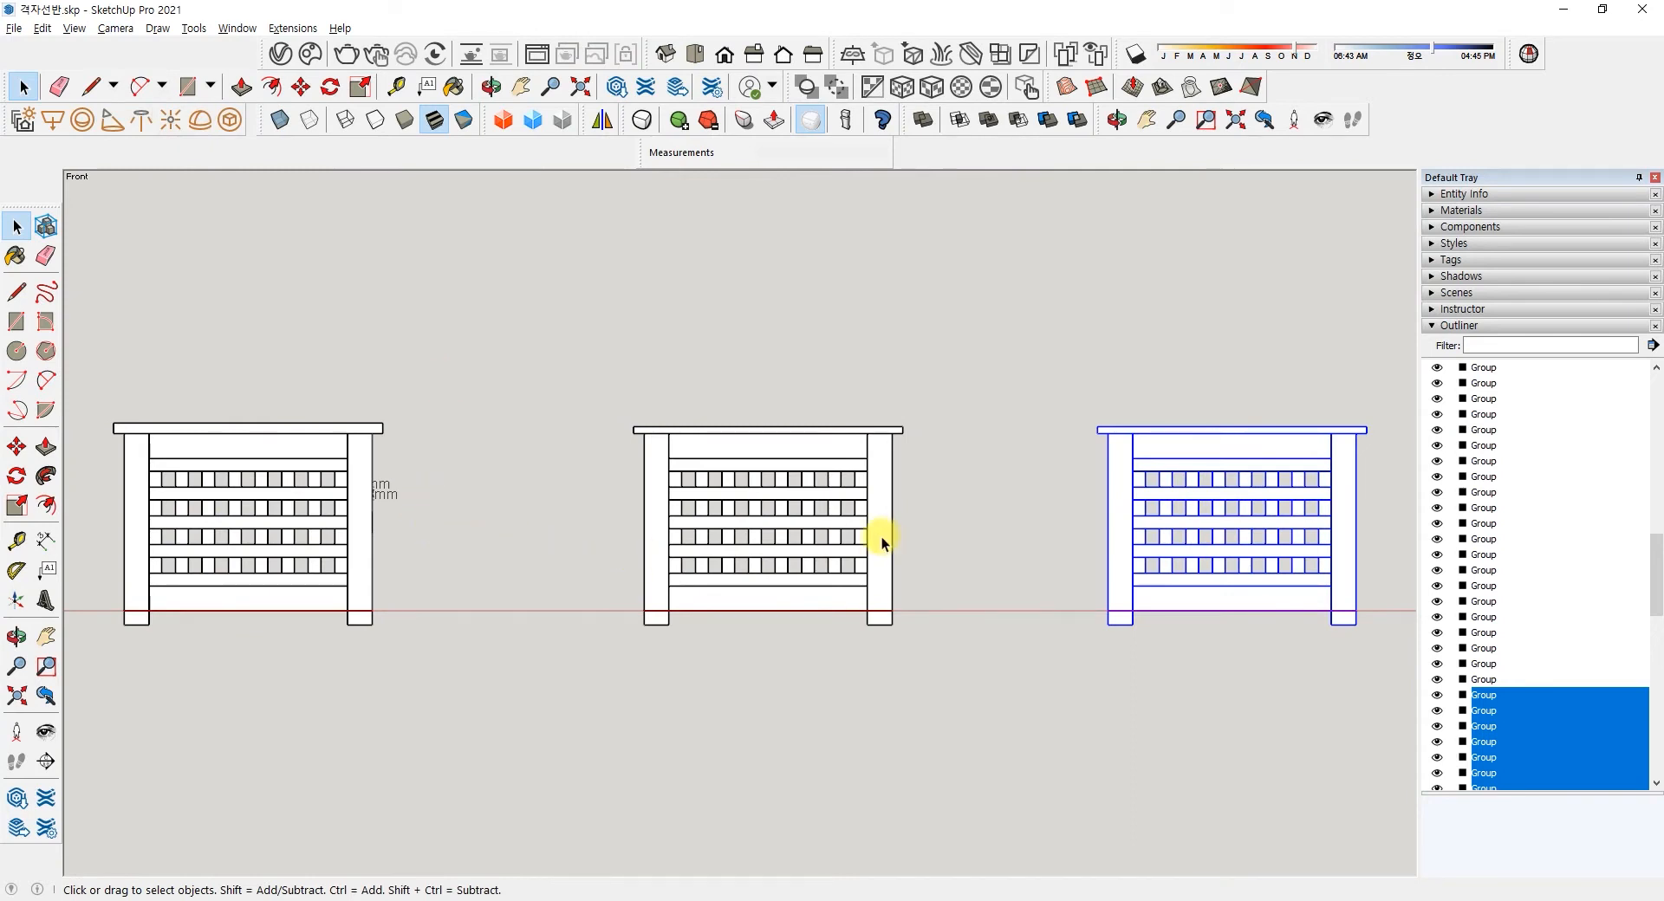
{"action": "middle_click_drag", "start_coordinate": [1219, 488], "coordinate": [913, 470], "text": "shift"}
{"action": "scroll", "coordinate": [912, 469], "scroll_direction": "up", "scroll_amount": 2}
{"action": "left_click_drag", "start_coordinate": [747, 428], "coordinate": [1132, 602]}
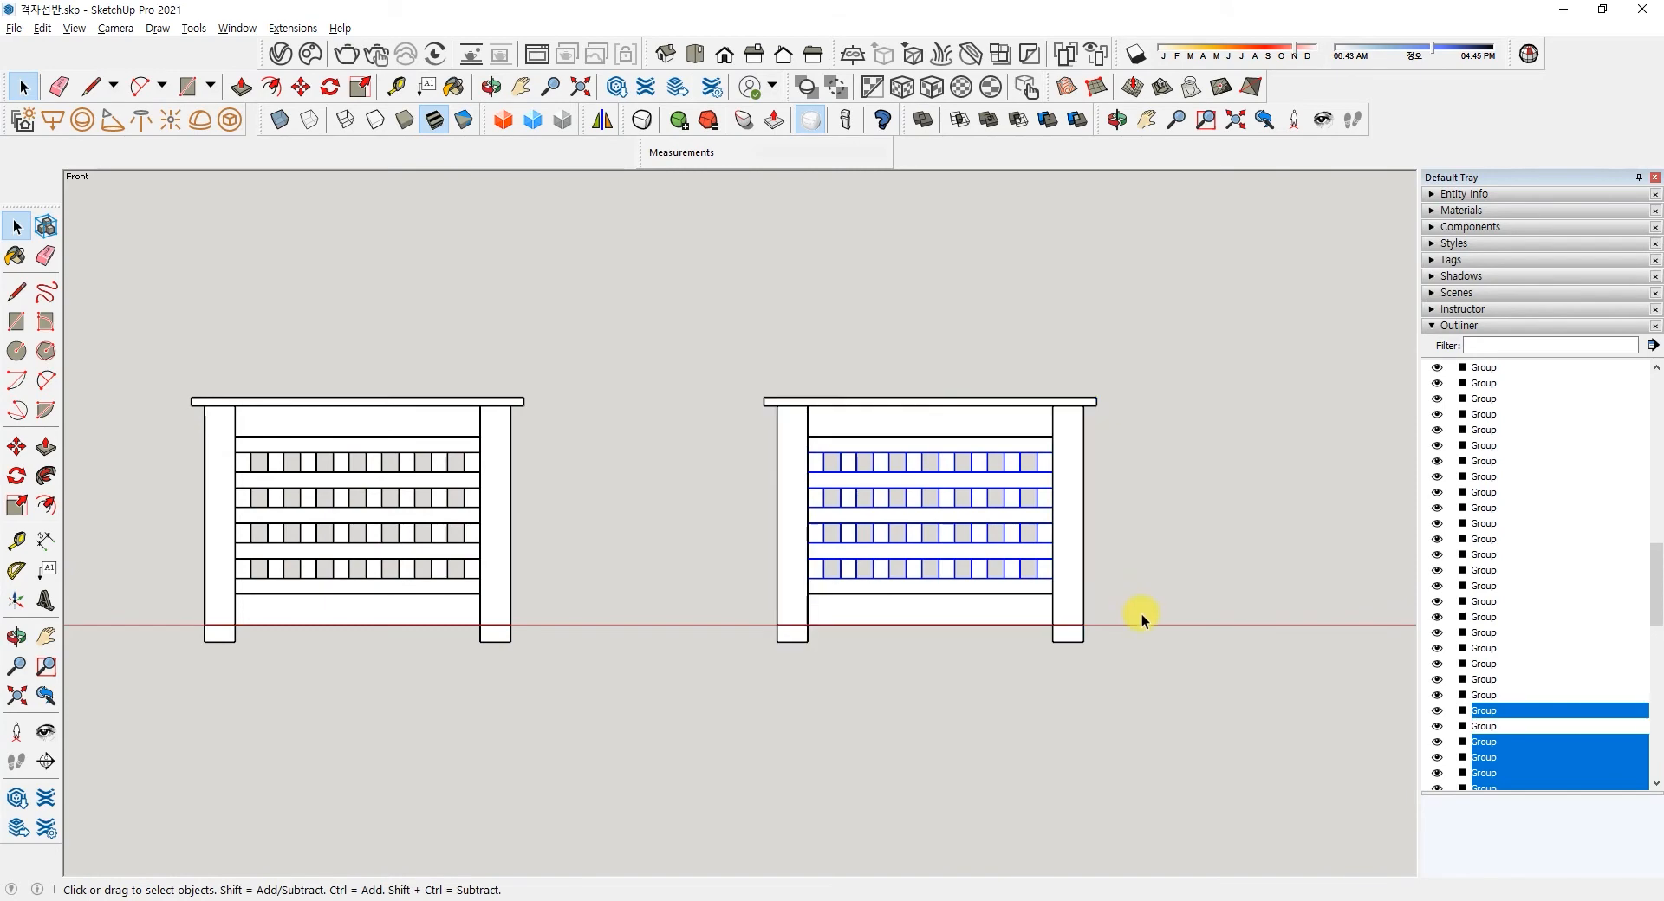
{"action": "key", "text": "Delete"}
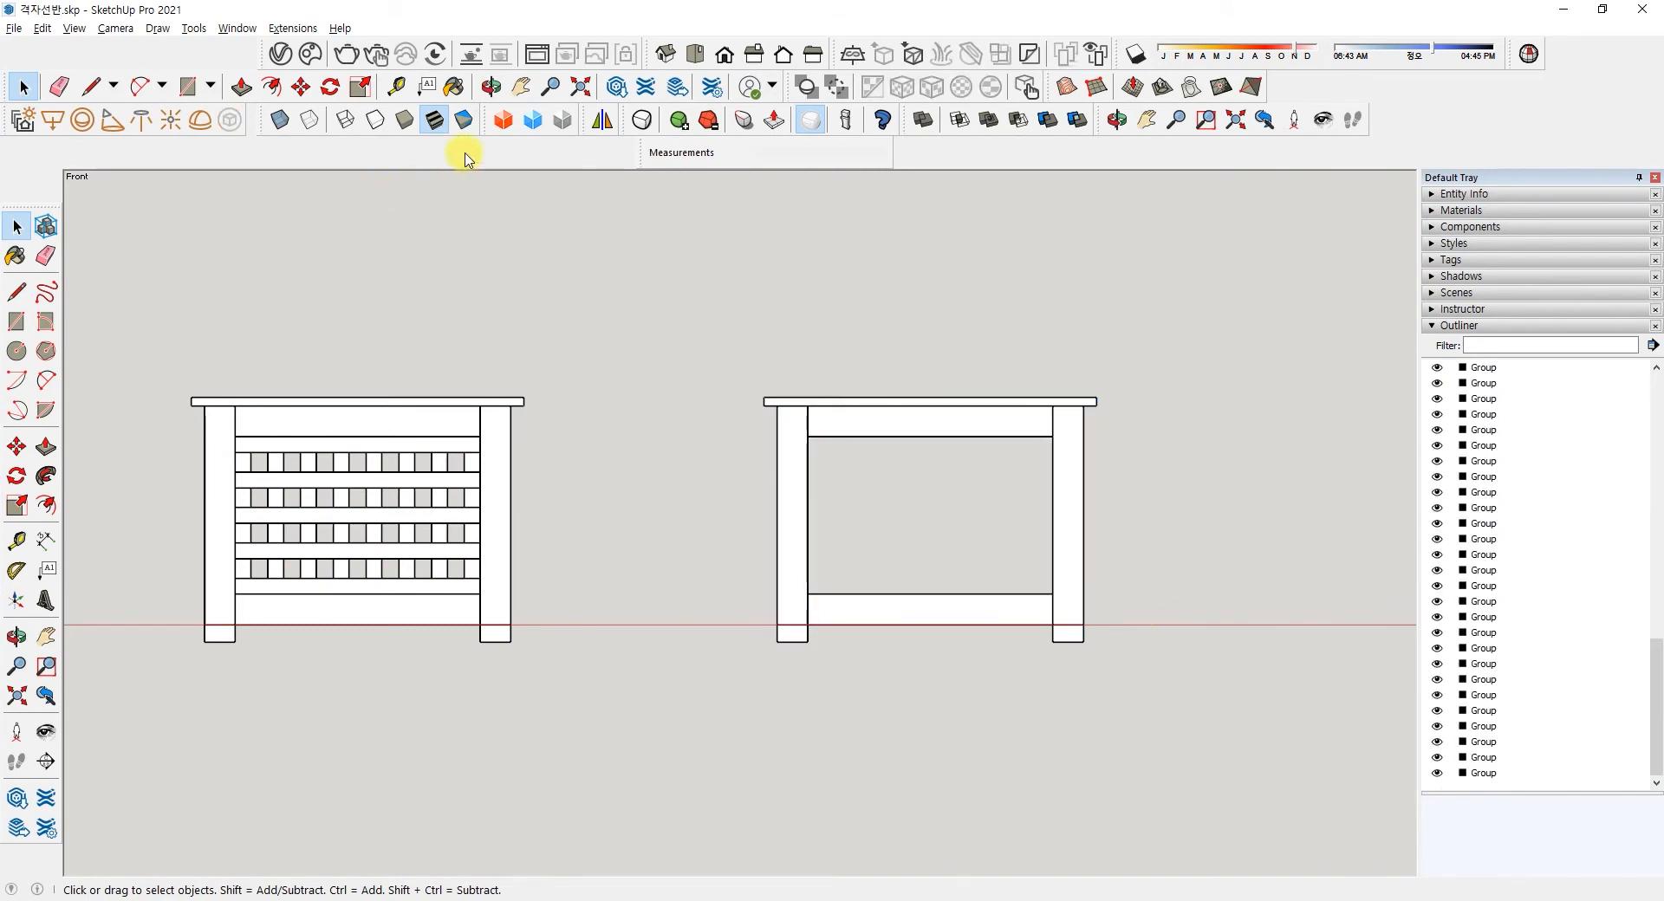
{"action": "left_click", "coordinate": [115, 28]}
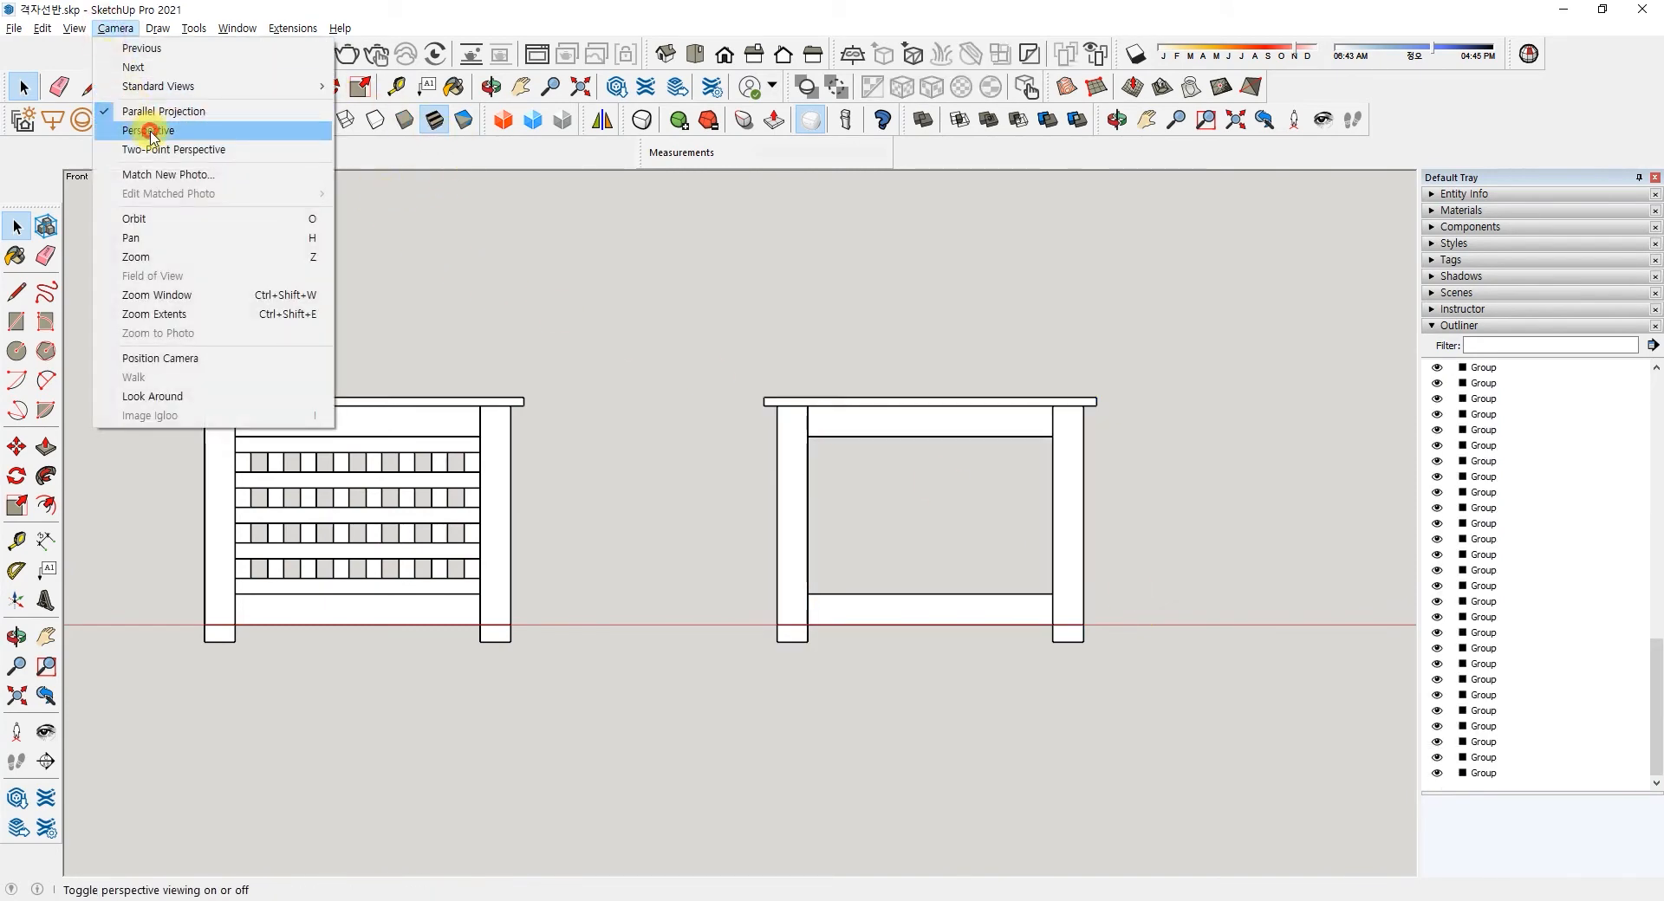
{"action": "left_click", "coordinate": [150, 132]}
- Draw a 360 × 560 mm rectangle filling one side opening of the third box between legs and rails
{"action": "middle_click_drag", "start_coordinate": [747, 512], "coordinate": [638, 565]}
{"action": "scroll", "coordinate": [714, 569], "scroll_direction": "up", "scroll_amount": 4}
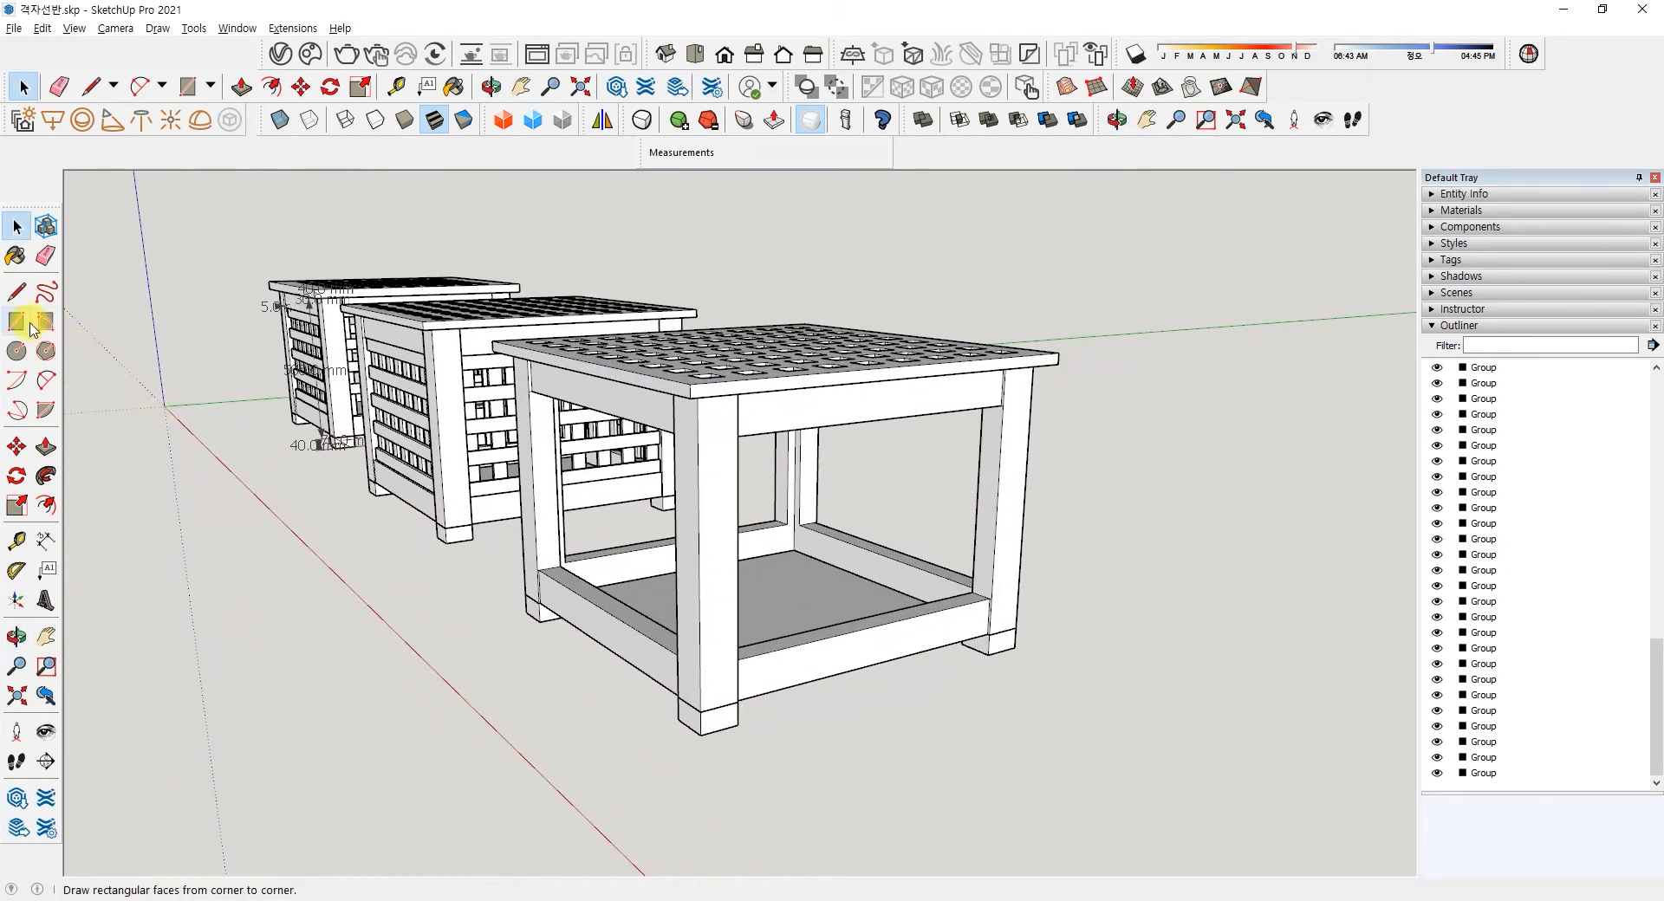
{"action": "left_click", "coordinate": [24, 325]}
{"action": "middle_click_drag", "start_coordinate": [743, 458], "coordinate": [923, 379]}
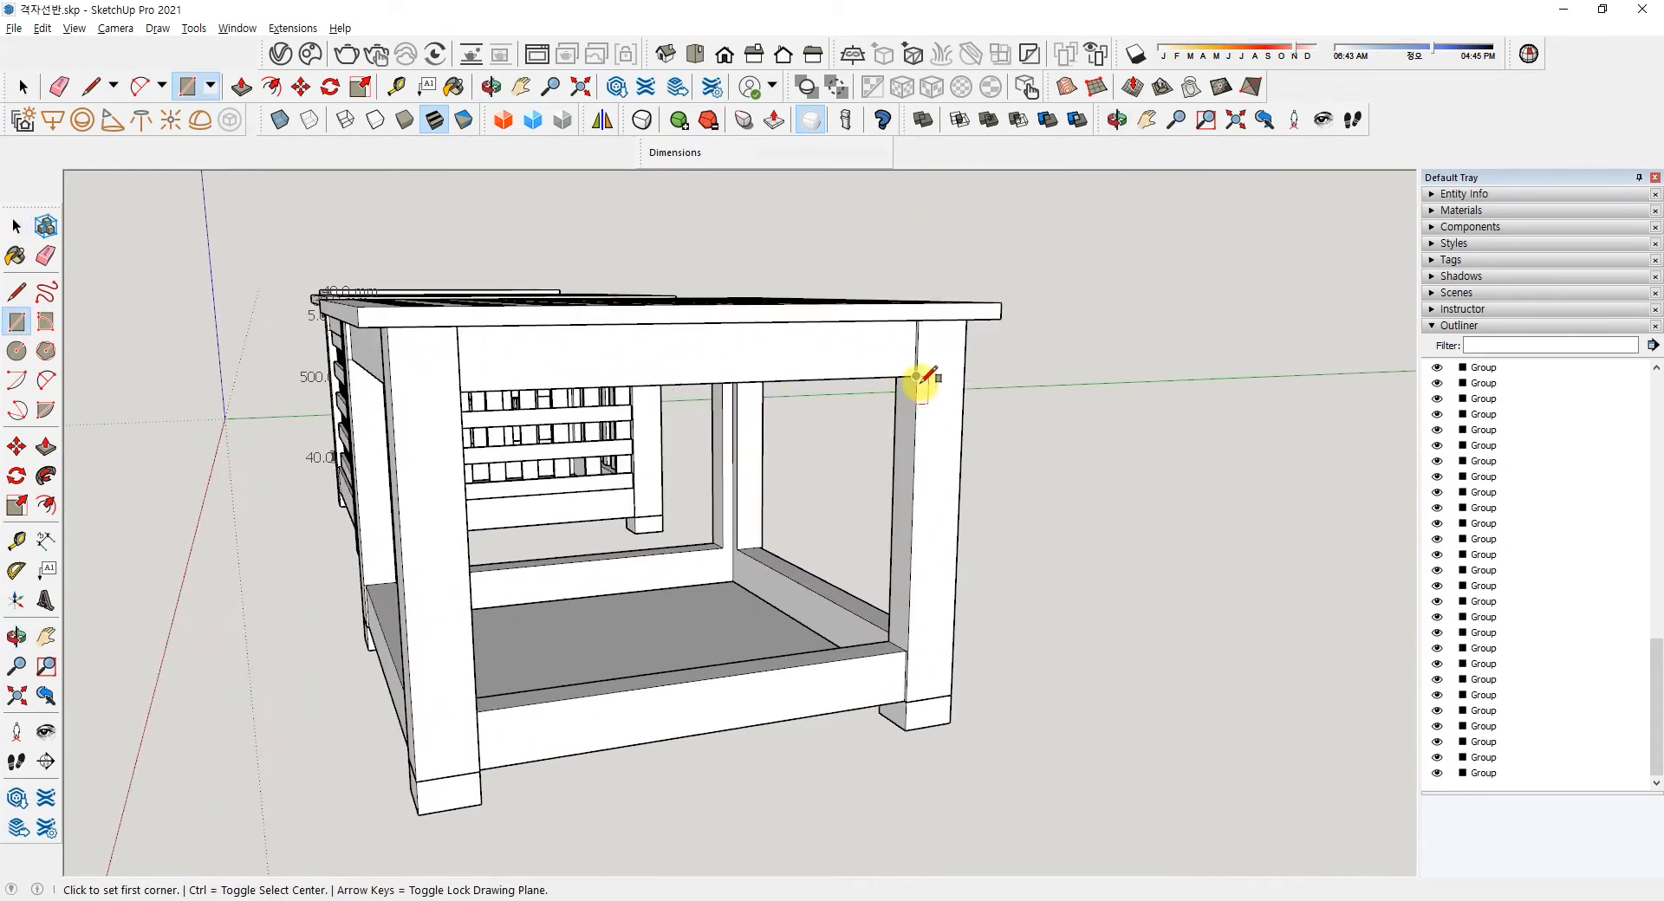
{"action": "scroll", "coordinate": [920, 379], "scroll_direction": "up", "scroll_amount": 6}
{"action": "left_click", "coordinate": [910, 372]}
{"action": "scroll", "coordinate": [759, 598], "scroll_direction": "down", "scroll_amount": 10}
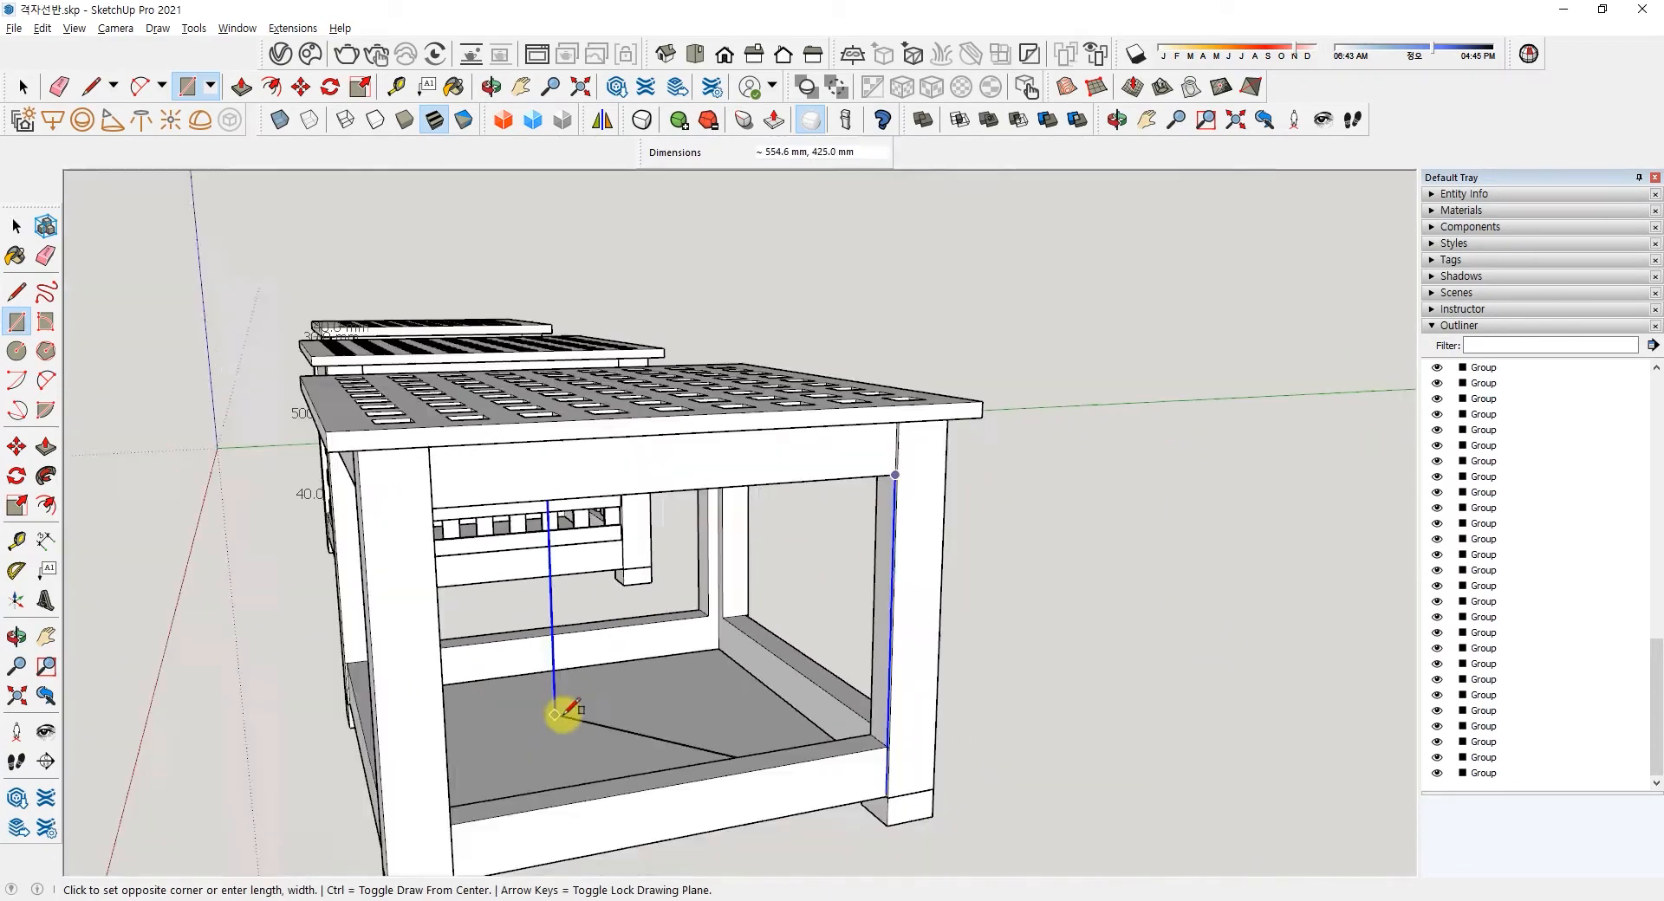
{"action": "middle_click_drag", "start_coordinate": [555, 715], "coordinate": [364, 676]}
{"action": "scroll", "coordinate": [381, 676], "scroll_direction": "up", "scroll_amount": 8}
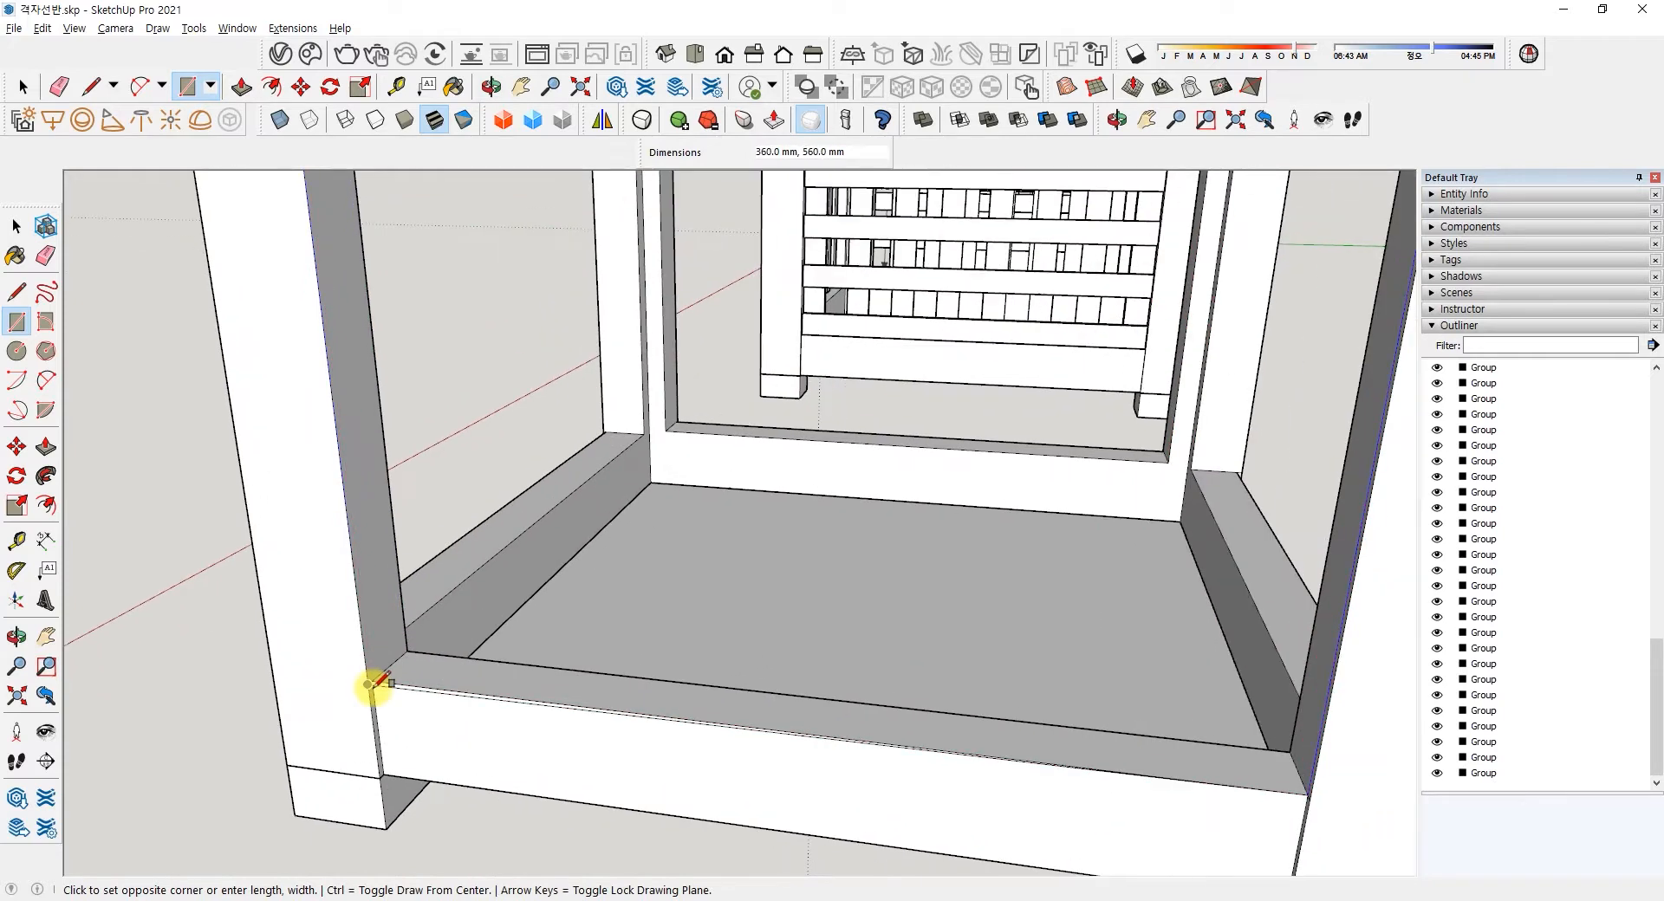
{"action": "left_click", "coordinate": [373, 681]}
{"action": "key", "text": "space"}
{"action": "scroll", "coordinate": [501, 594], "scroll_direction": "down", "scroll_amount": 6}
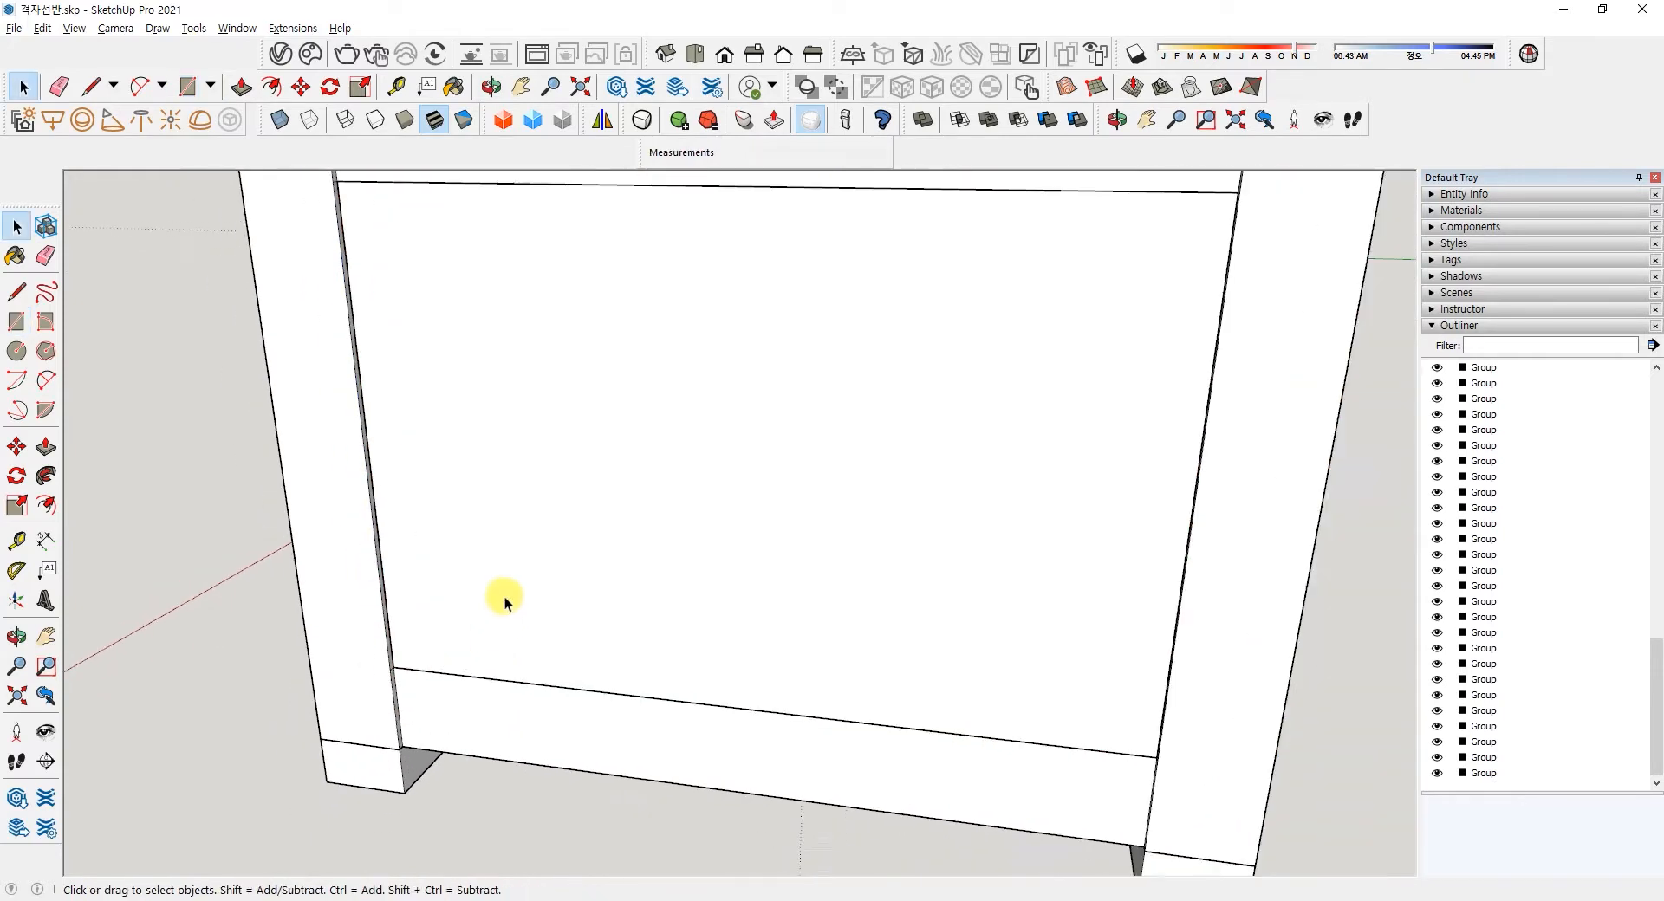
- Make a group from the rectangular face filling the third box's side opening
{"action": "middle_click_drag", "start_coordinate": [891, 575], "coordinate": [880, 633]}
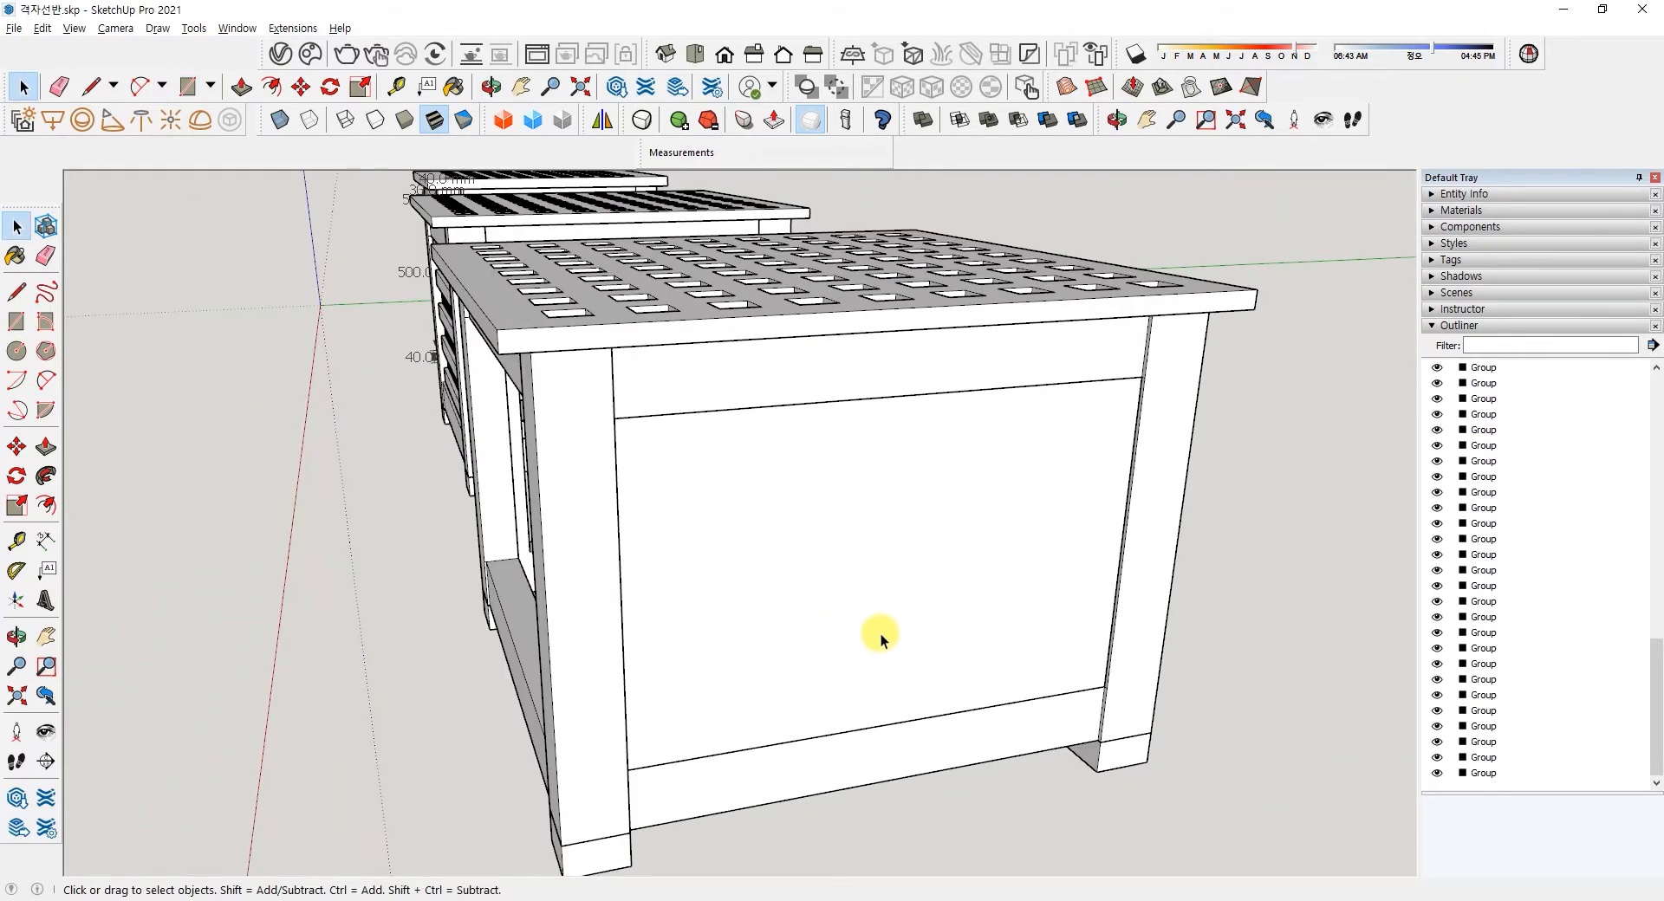
{"action": "left_click", "coordinate": [926, 553]}
{"action": "right_click", "coordinate": [926, 553]}
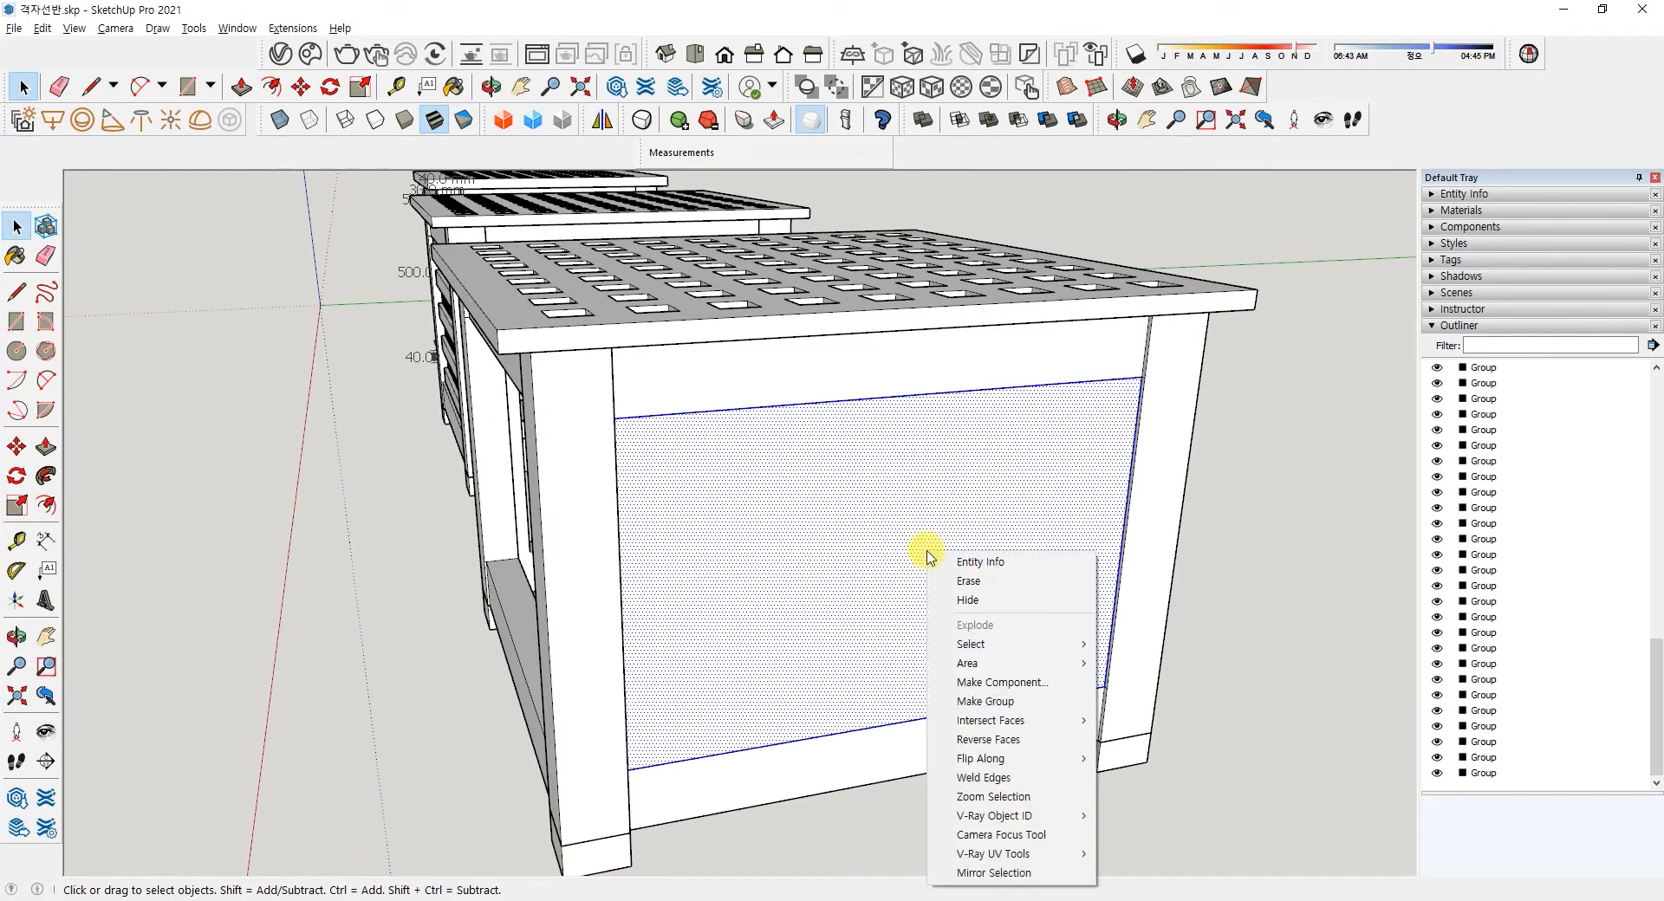
{"action": "left_click", "coordinate": [992, 702]}
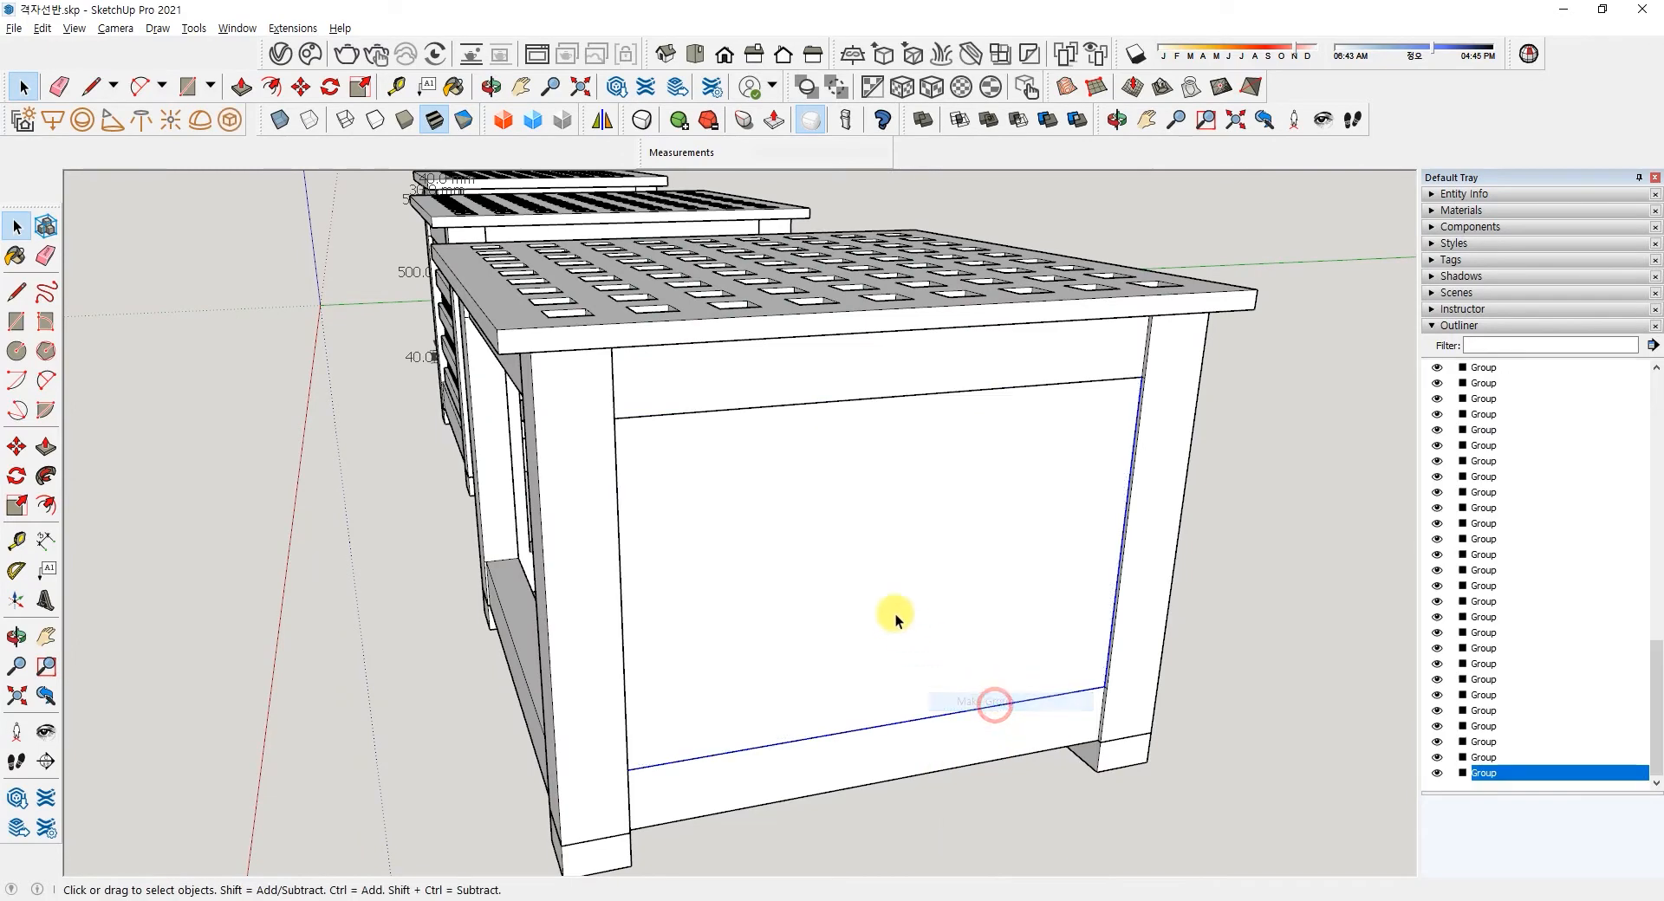
- Extrude the grouped side face outward into a thin panel
{"action": "double_click", "coordinate": [872, 598]}
{"action": "left_click", "coordinate": [46, 447]}
{"action": "left_click", "coordinate": [732, 550]}
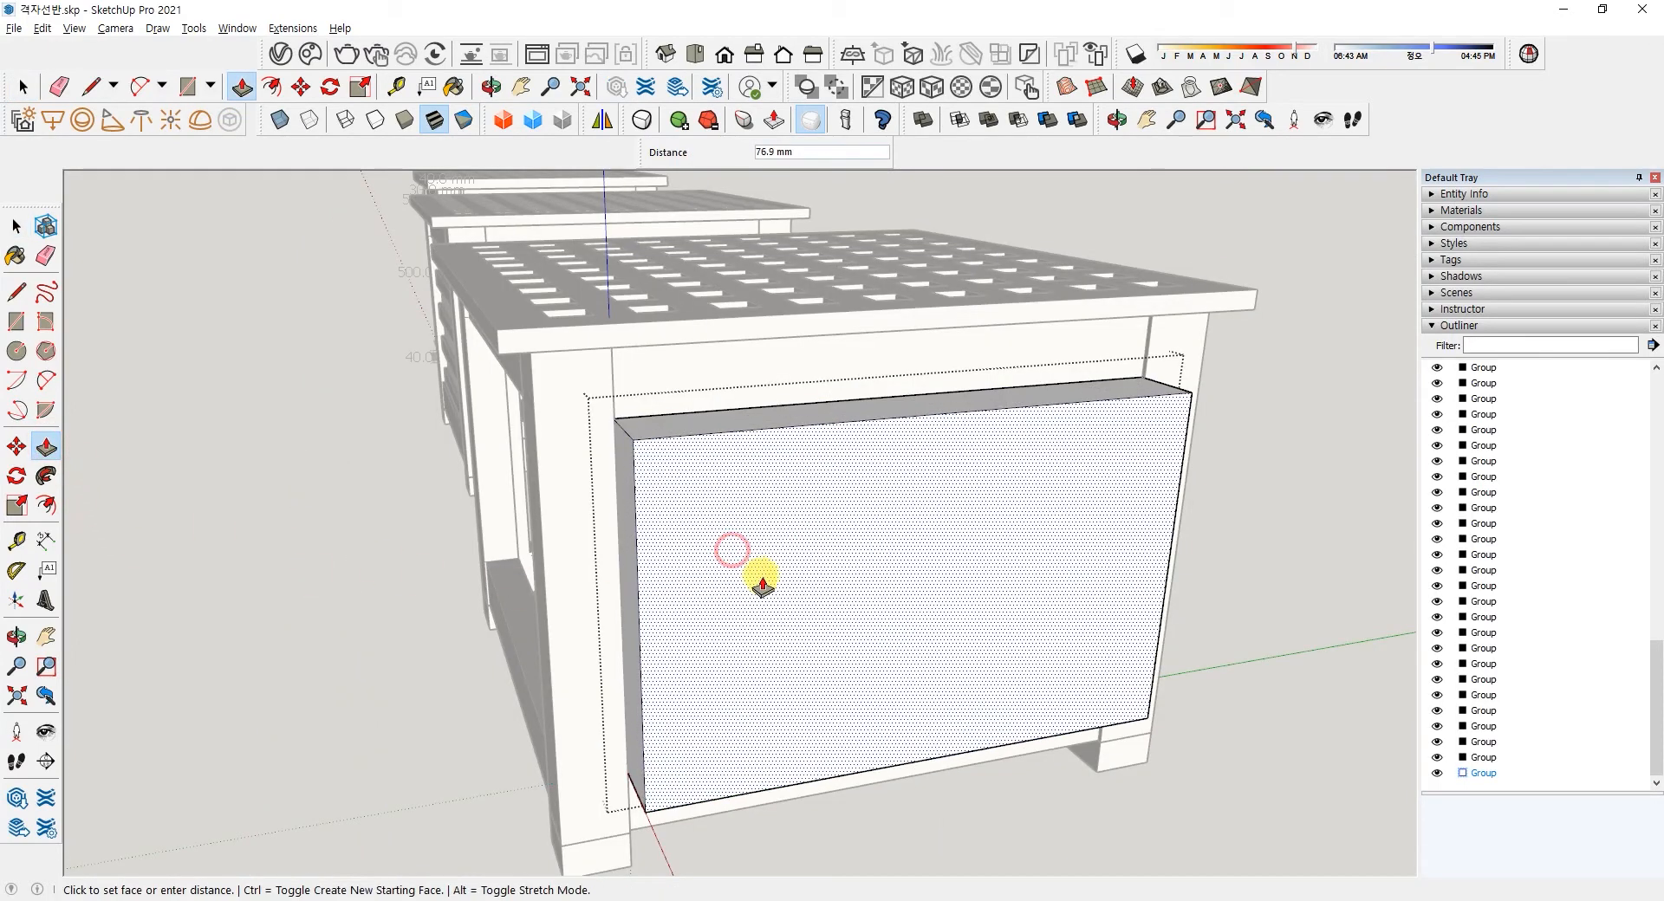
{"action": "key", "text": "Return"}
{"action": "key", "text": "space"}
{"action": "left_click", "coordinate": [1252, 617]}
- Draw a 40 mm square at the upper-left corner of the side panel and make it a group
{"action": "middle_click_drag", "start_coordinate": [997, 520], "coordinate": [1089, 574]}
{"action": "scroll", "coordinate": [1042, 529], "scroll_direction": "up", "scroll_amount": 2}
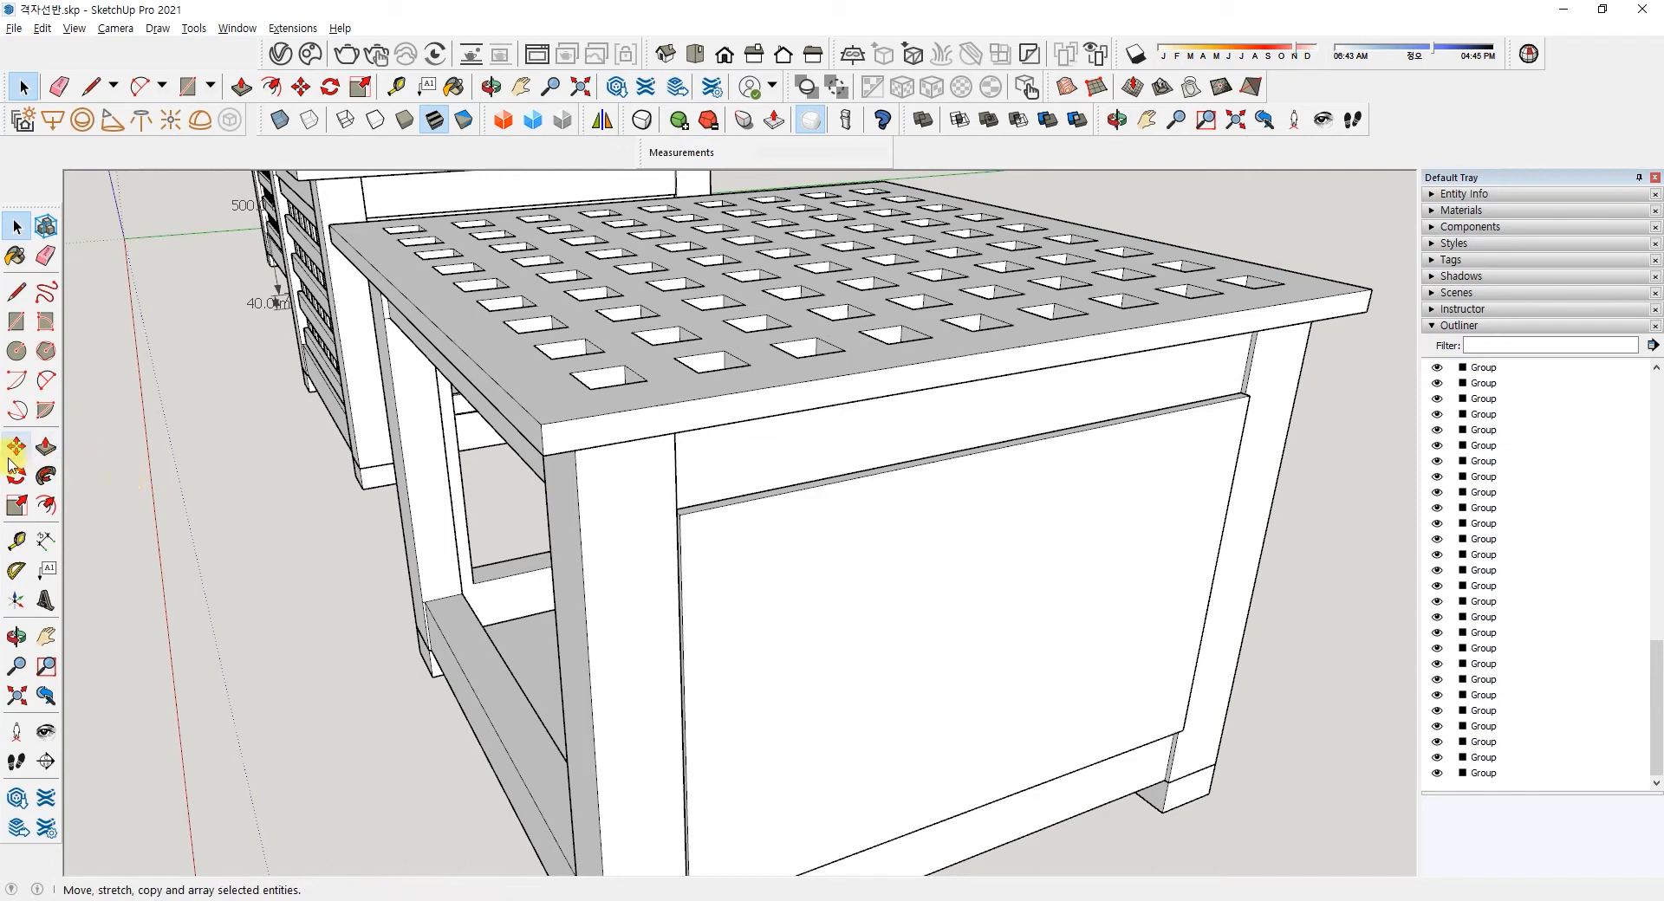
{"action": "left_click", "coordinate": [19, 322]}
{"action": "left_click", "coordinate": [681, 514]}
{"action": "left_click", "coordinate": [755, 552]}
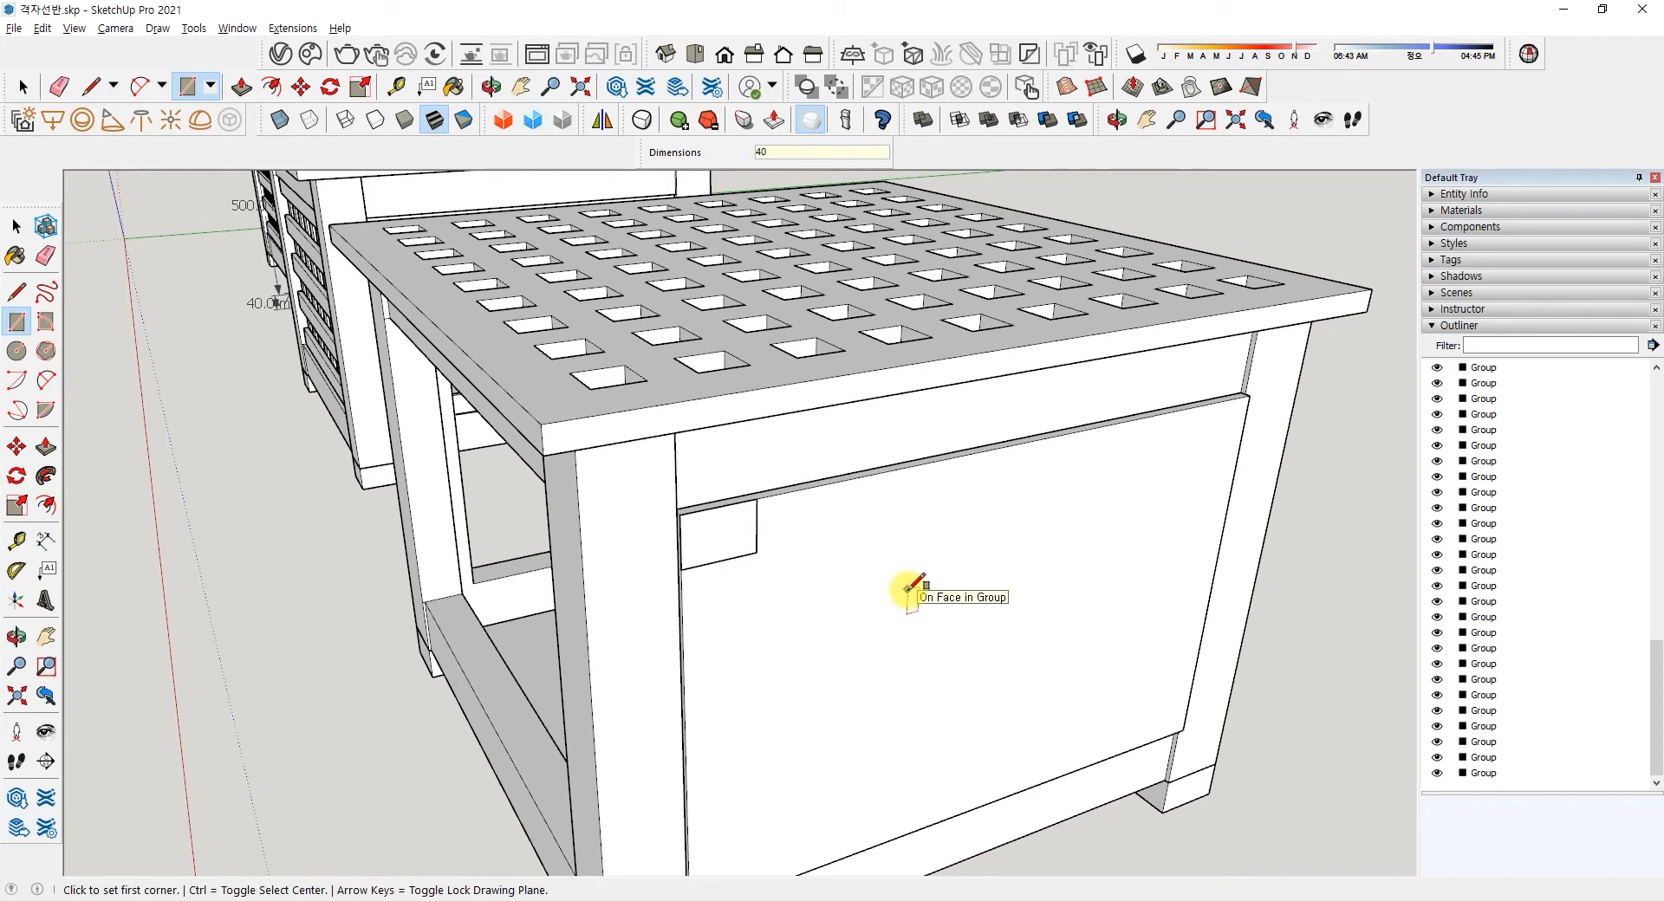
{"action": "key", "text": "space"}
{"action": "left_click", "coordinate": [707, 536]}
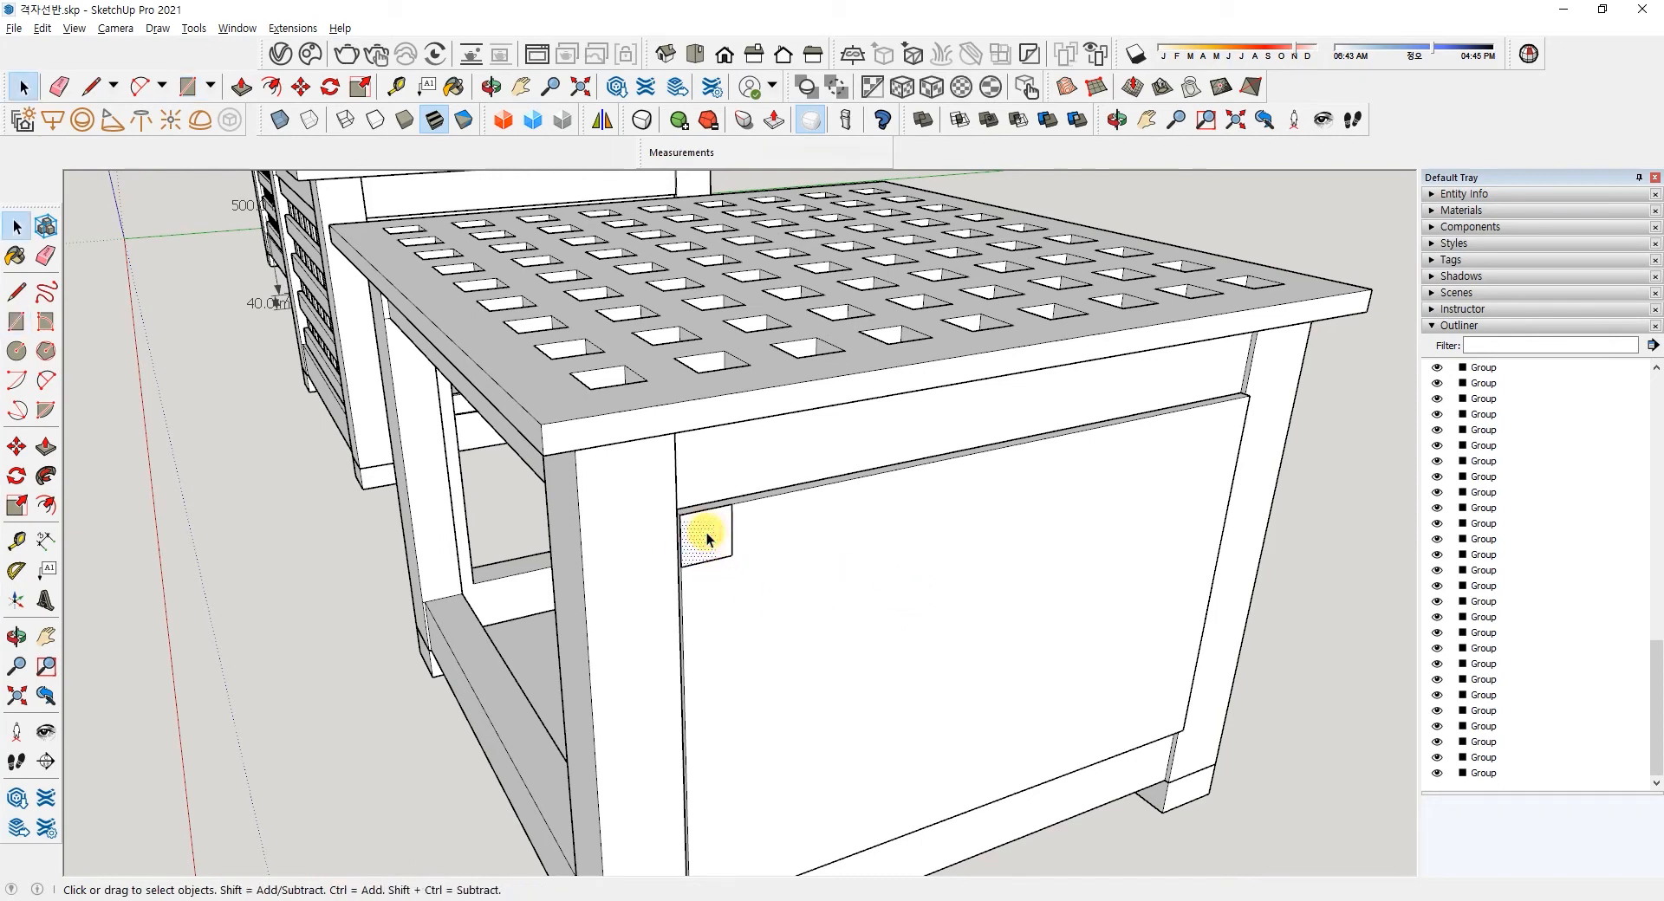
{"action": "right_click", "coordinate": [707, 537]}
{"action": "left_click", "coordinate": [762, 679]}
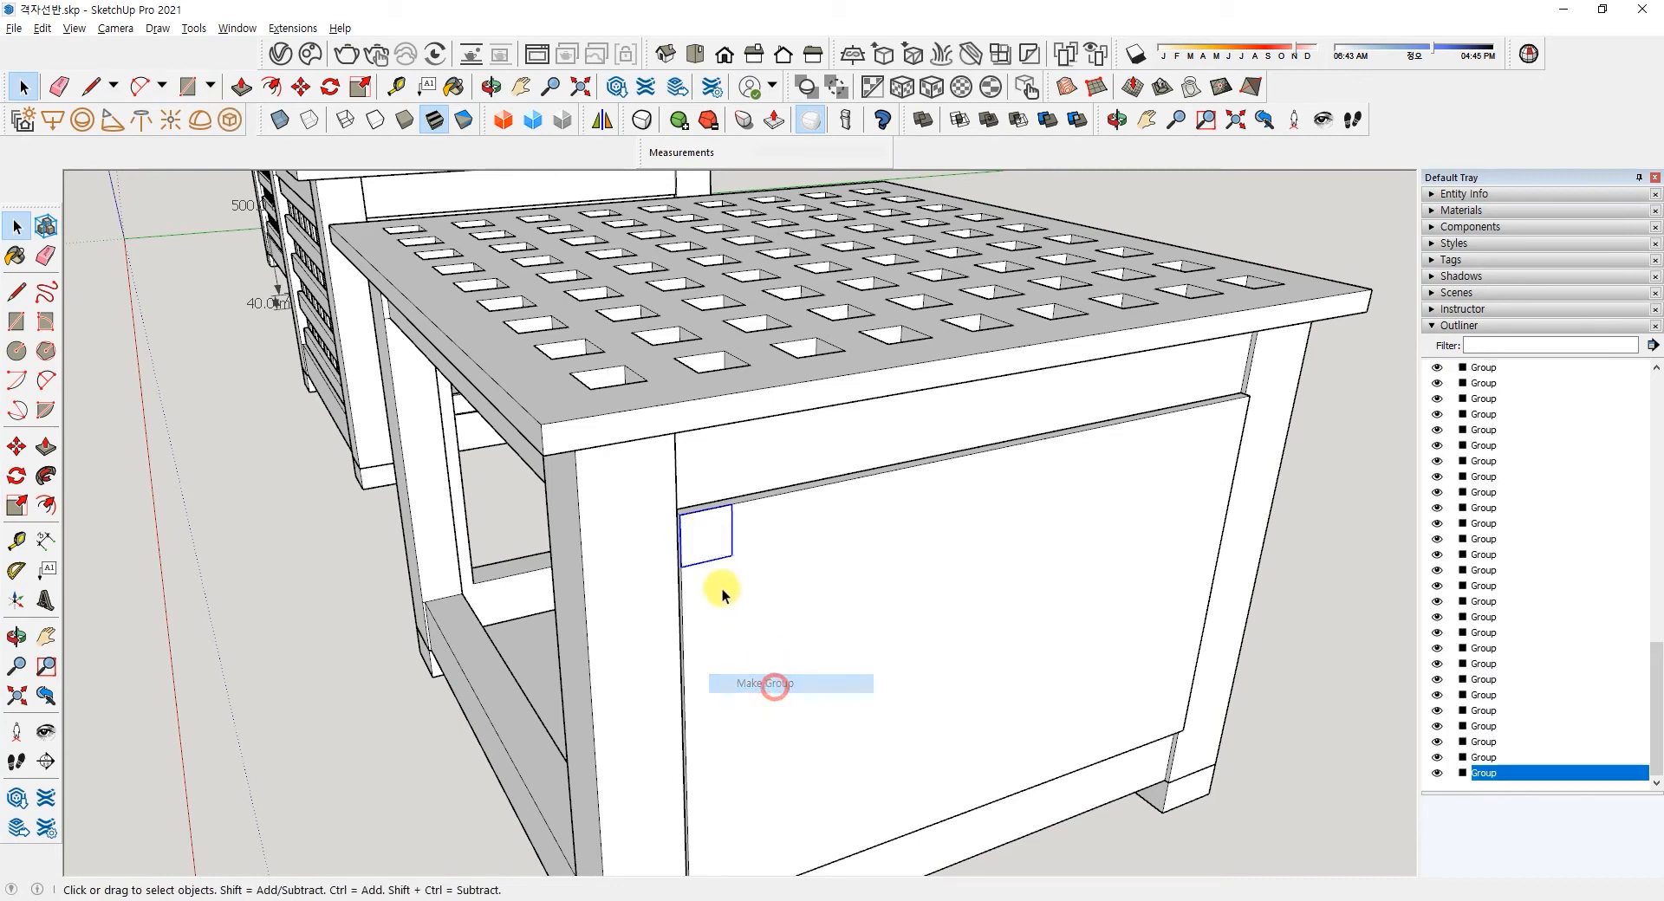
- Extrude the grouped square outward from the side panel into a bar
{"action": "double_click", "coordinate": [707, 542]}
{"action": "left_click", "coordinate": [46, 446]}
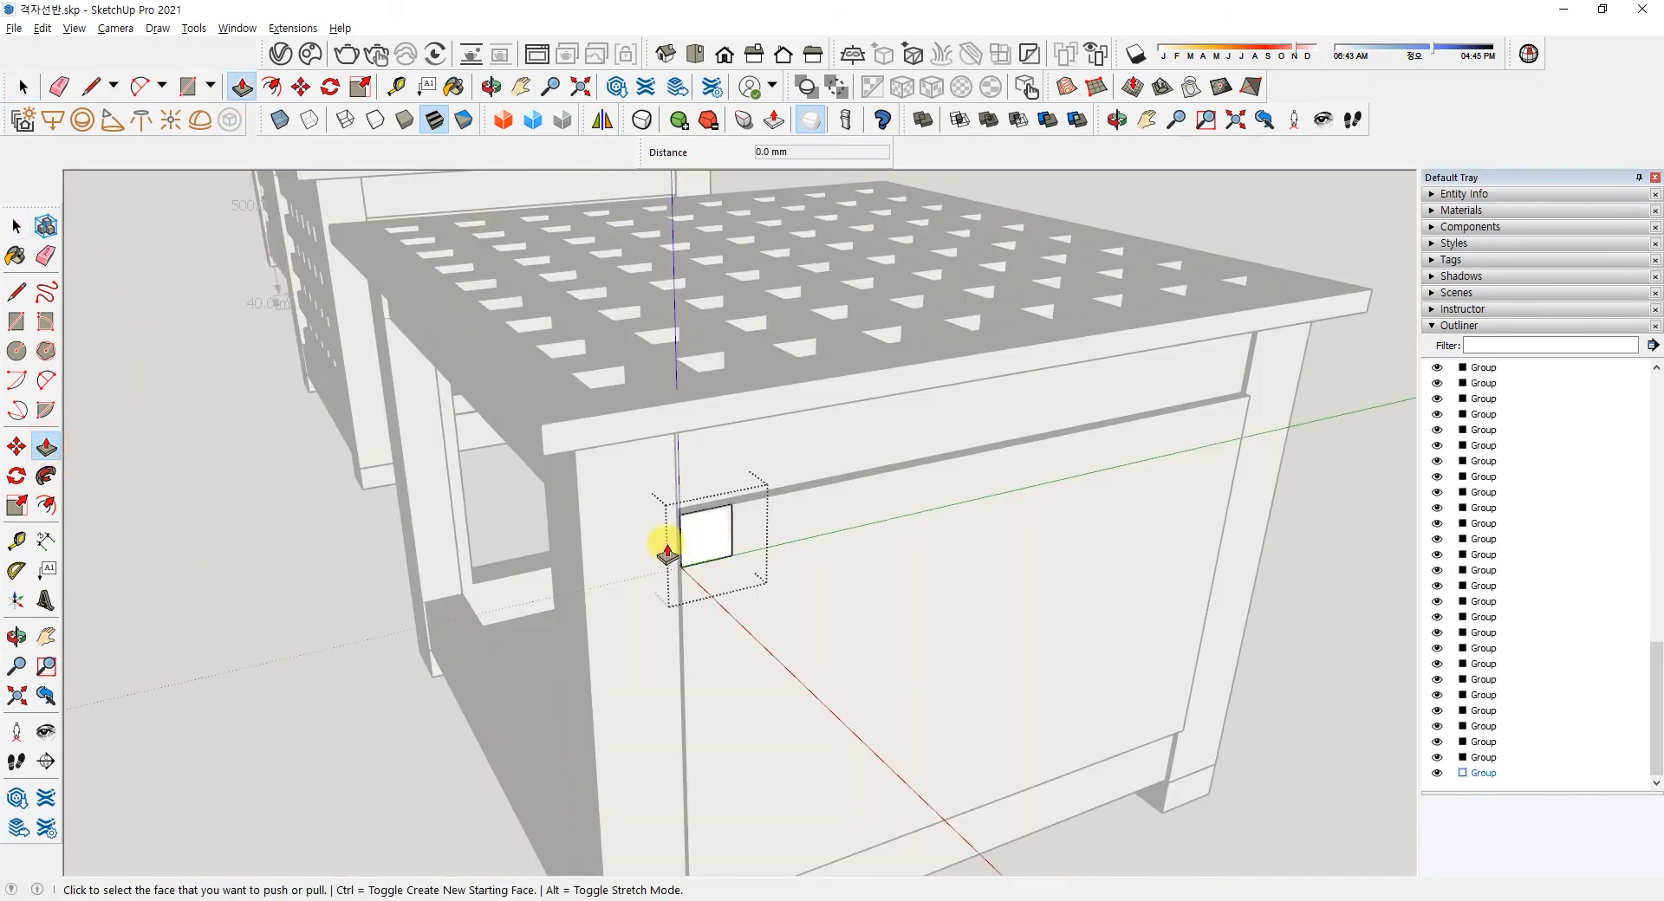
{"action": "left_click", "coordinate": [714, 529]}
{"action": "left_click", "coordinate": [810, 623]}
- Extend the bar's back face inward through the side panel
{"action": "middle_click_drag", "start_coordinate": [712, 617], "coordinate": [967, 646]}
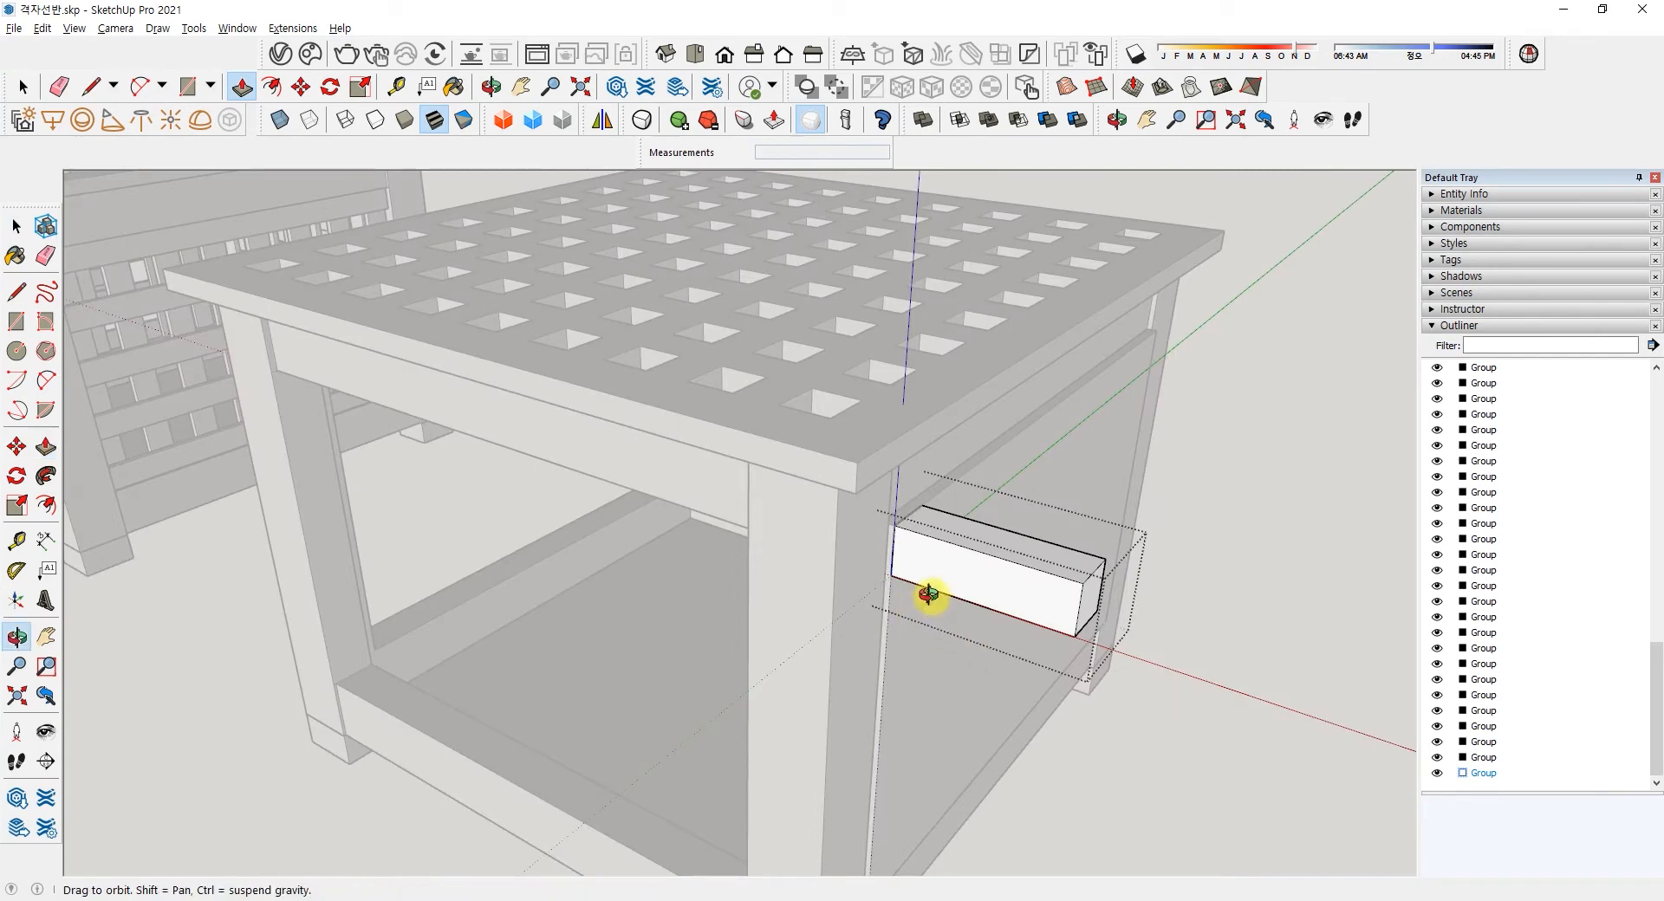
{"action": "middle_click_drag", "start_coordinate": [637, 606], "coordinate": [744, 610]}
{"action": "key", "text": "i"}
{"action": "middle_click_drag", "start_coordinate": [866, 582], "coordinate": [1074, 559]}
{"action": "left_click", "coordinate": [1049, 447]}
{"action": "left_click", "coordinate": [862, 442]}
{"action": "key", "text": "space"}
{"action": "left_click", "coordinate": [1089, 667]}
- Copy the square bar to the panel's opposite upper corner and divide the 520 mm distance into 7 equal copies
{"action": "middle_click_drag", "start_coordinate": [1151, 568], "coordinate": [710, 573]}
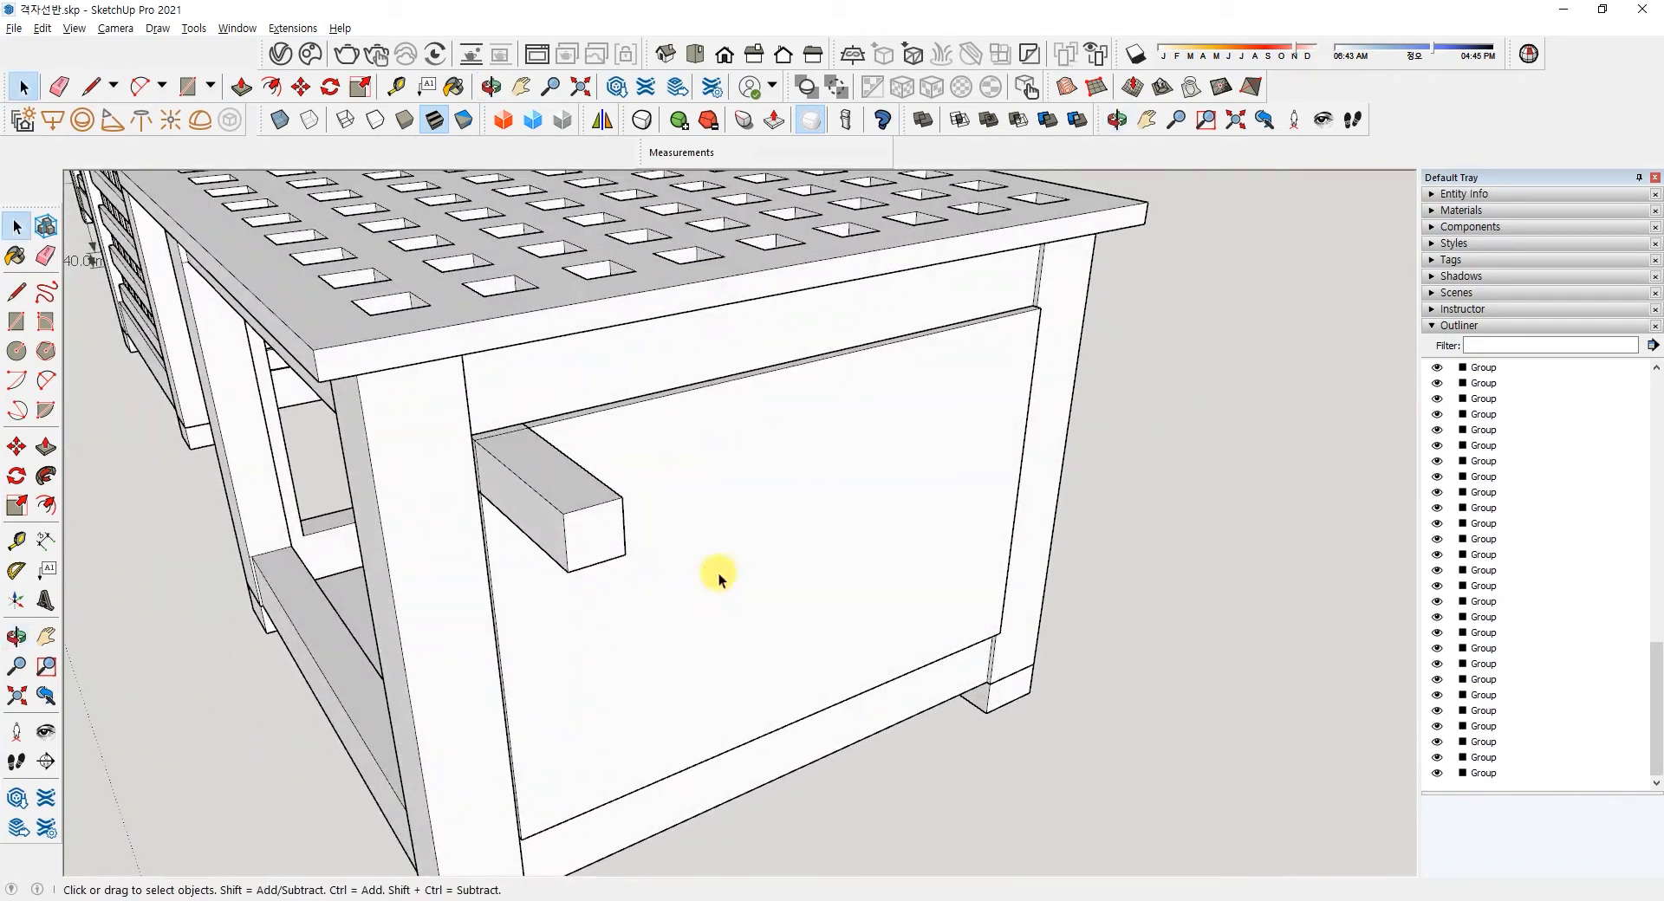
{"action": "left_click", "coordinate": [539, 497]}
{"action": "left_click", "coordinate": [17, 445]}
{"action": "middle_click_drag", "start_coordinate": [546, 472], "coordinate": [390, 509]}
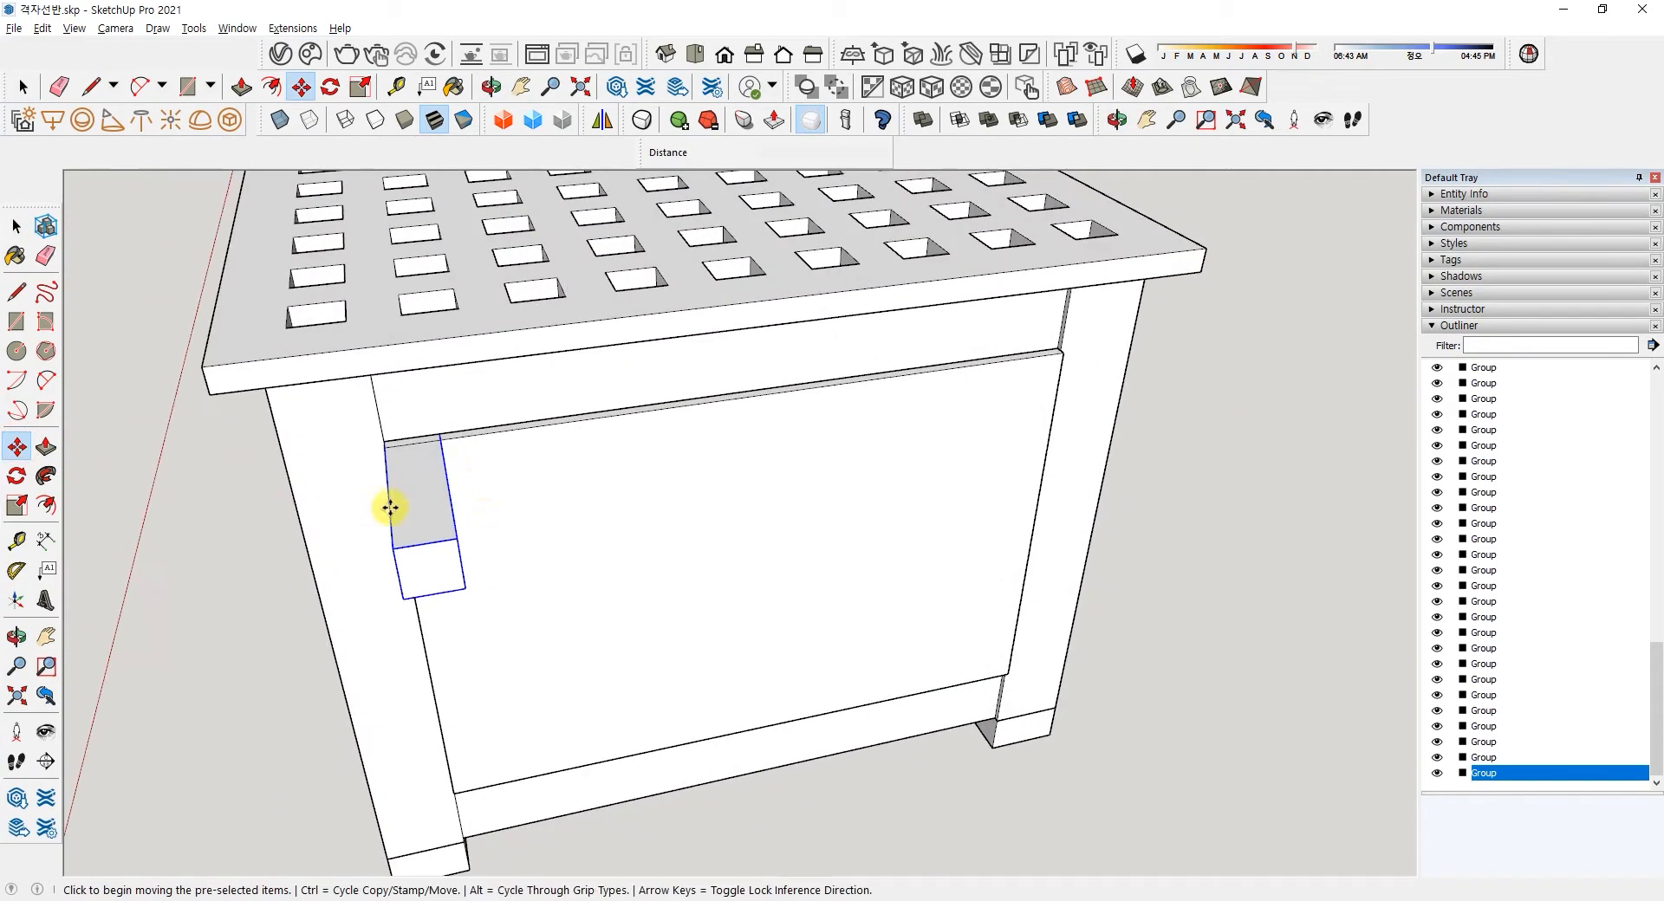
{"action": "scroll", "coordinate": [440, 443], "scroll_direction": "up", "scroll_amount": 2}
{"action": "left_click", "coordinate": [436, 442]}
{"action": "key", "text": "ctrl"}
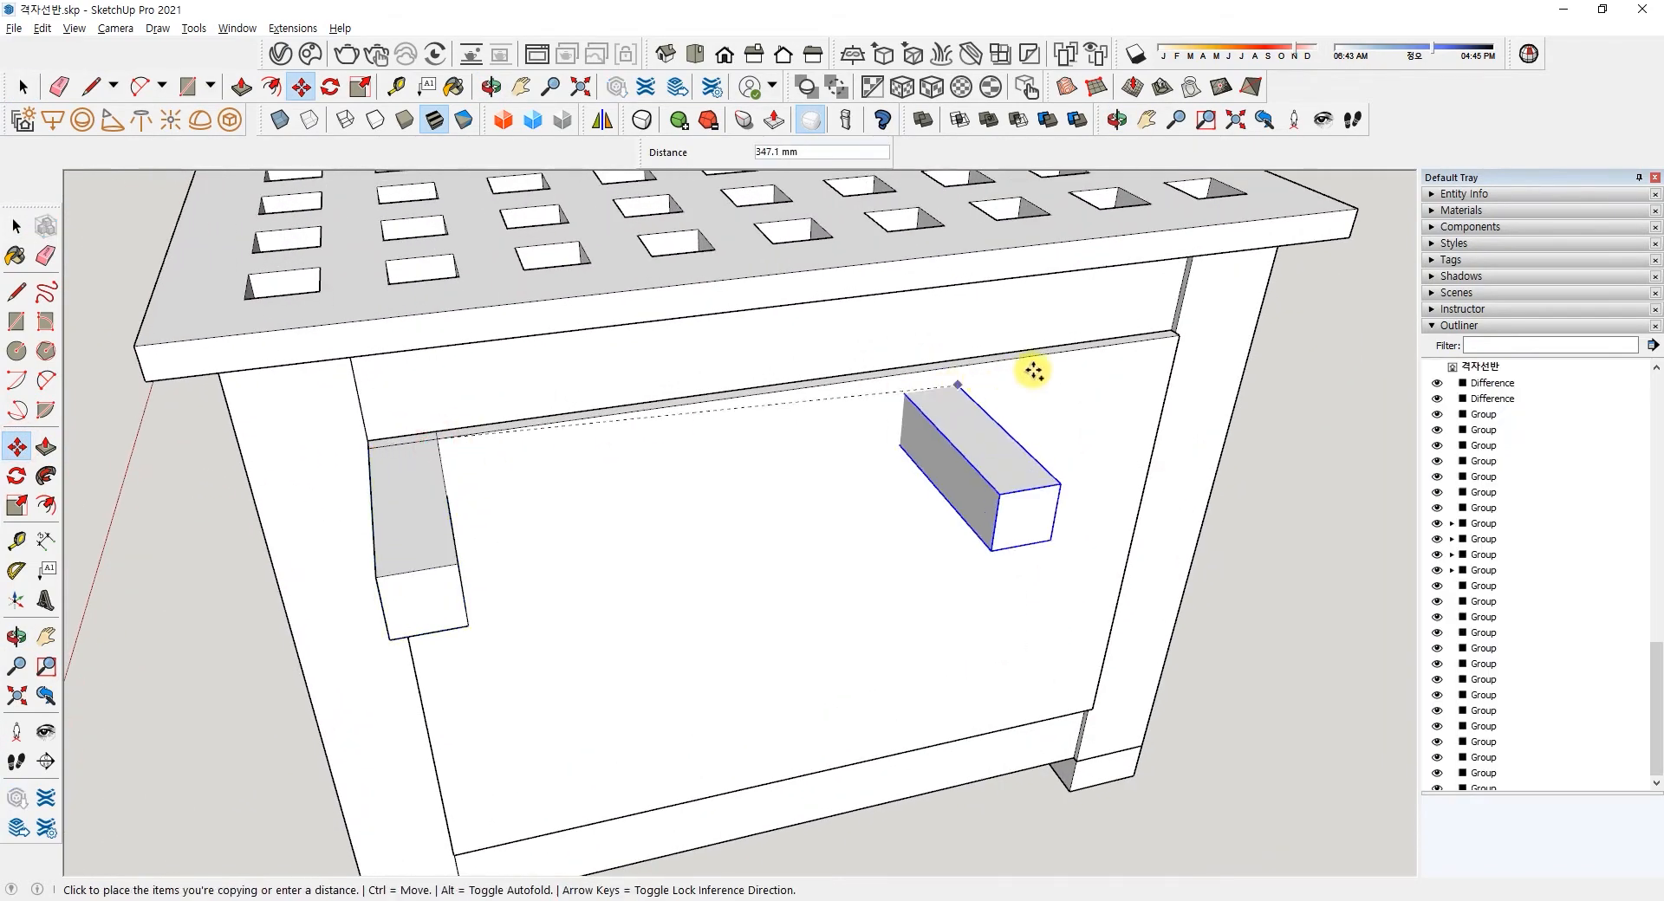
{"action": "left_click", "coordinate": [1180, 338]}
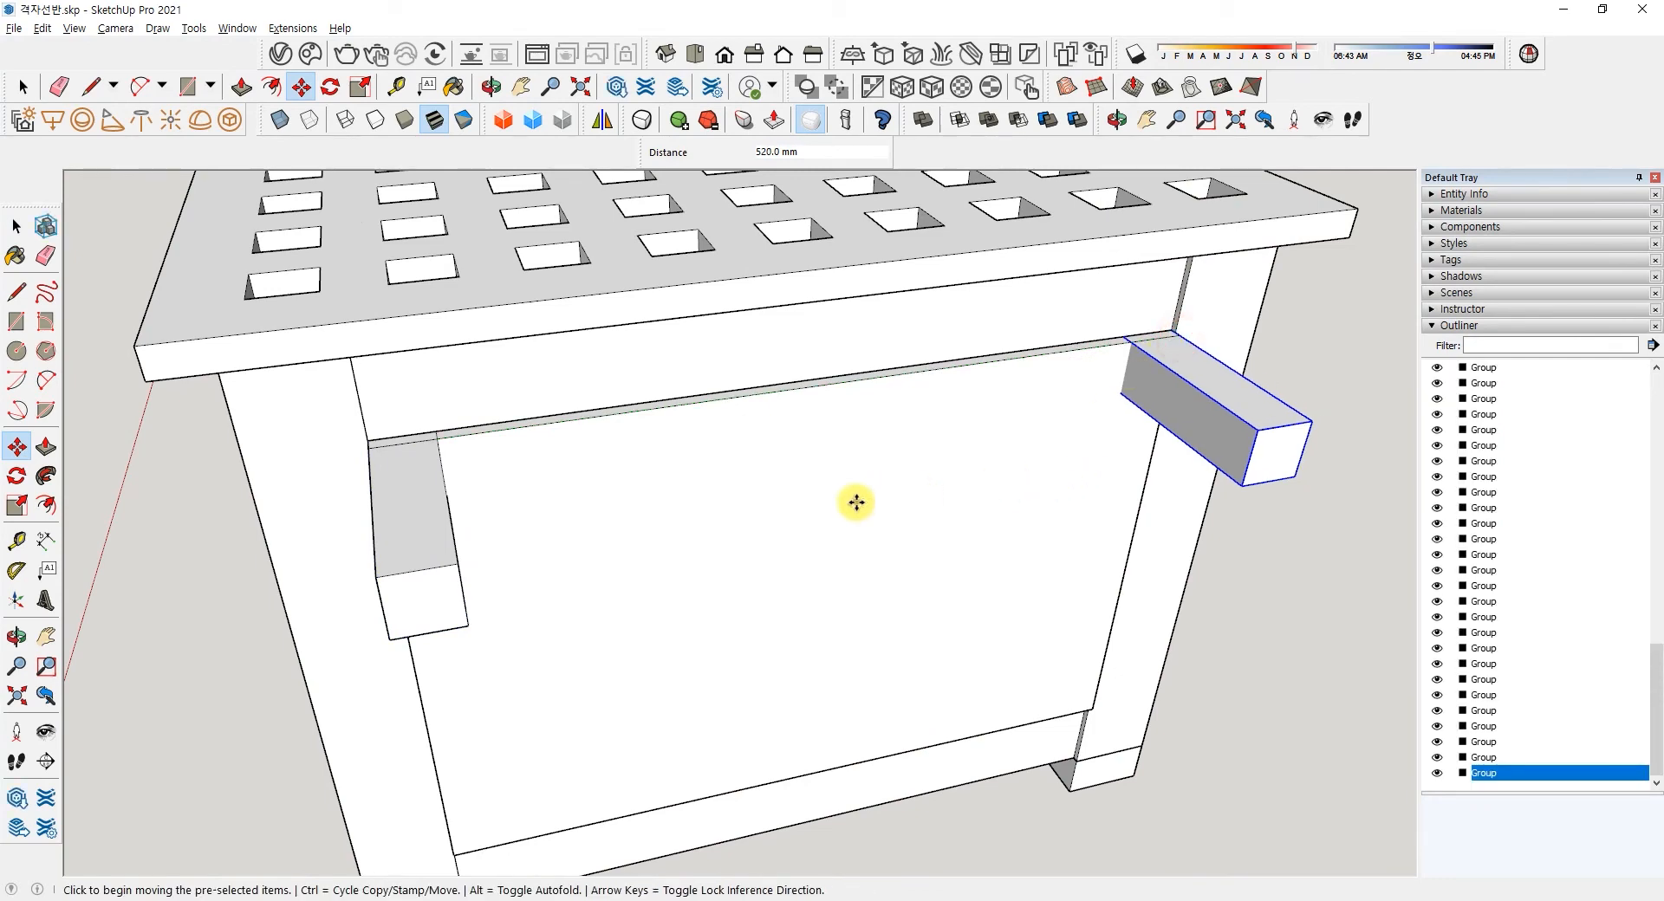
{"action": "key", "text": "Return"}
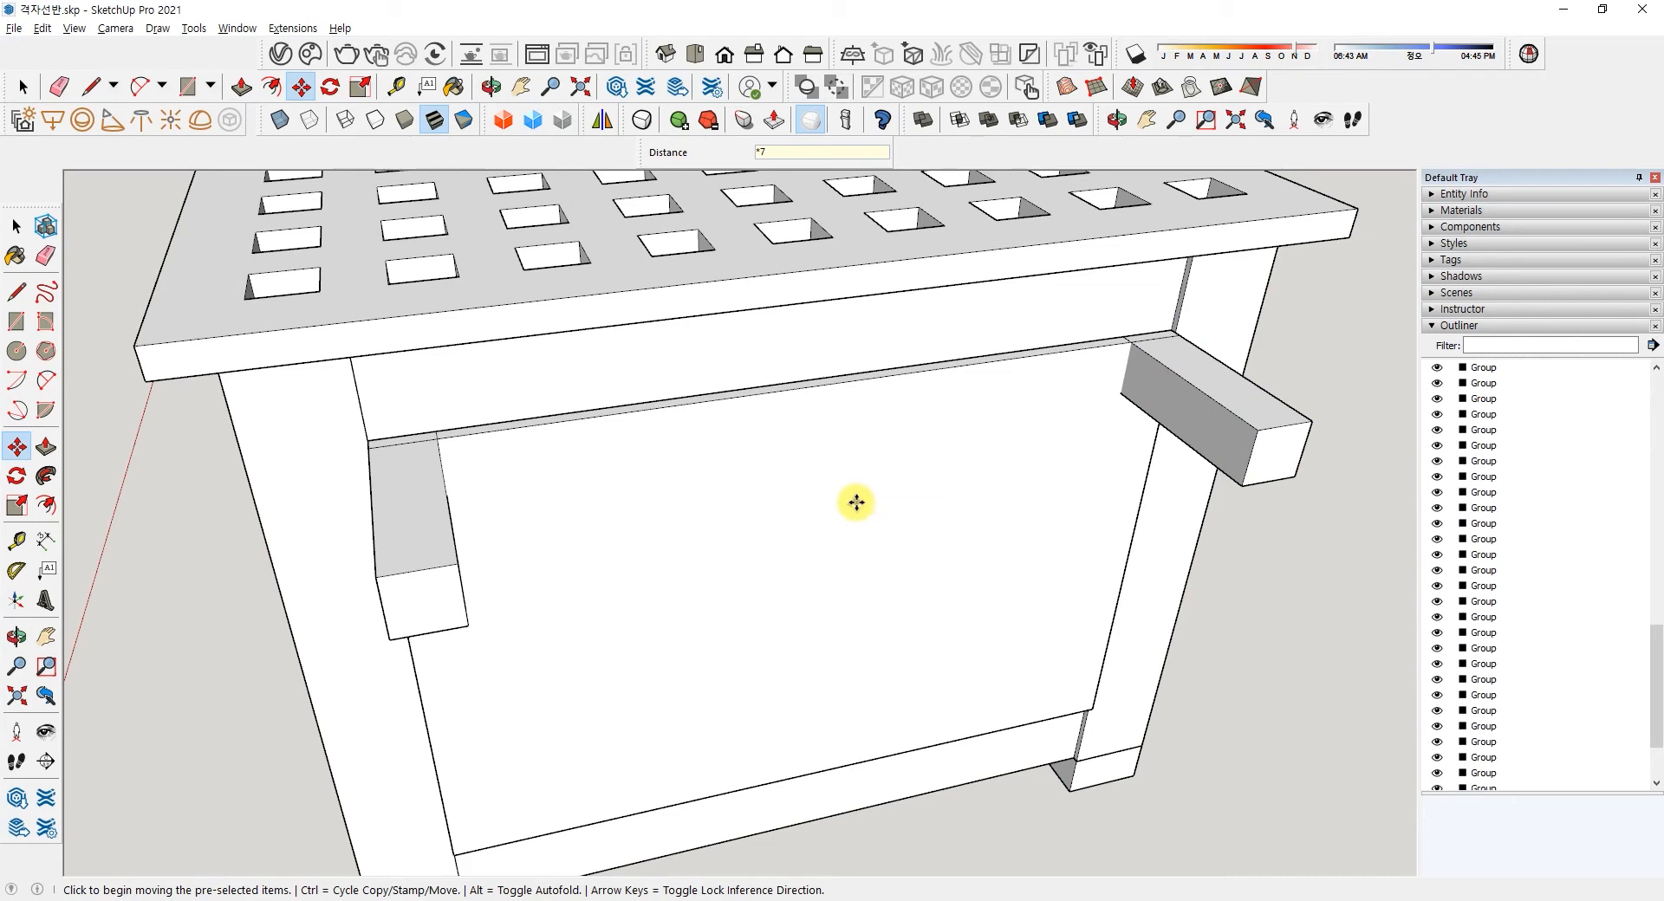
{"action": "type", "text": "/7"}
{"action": "key", "text": "Return"}
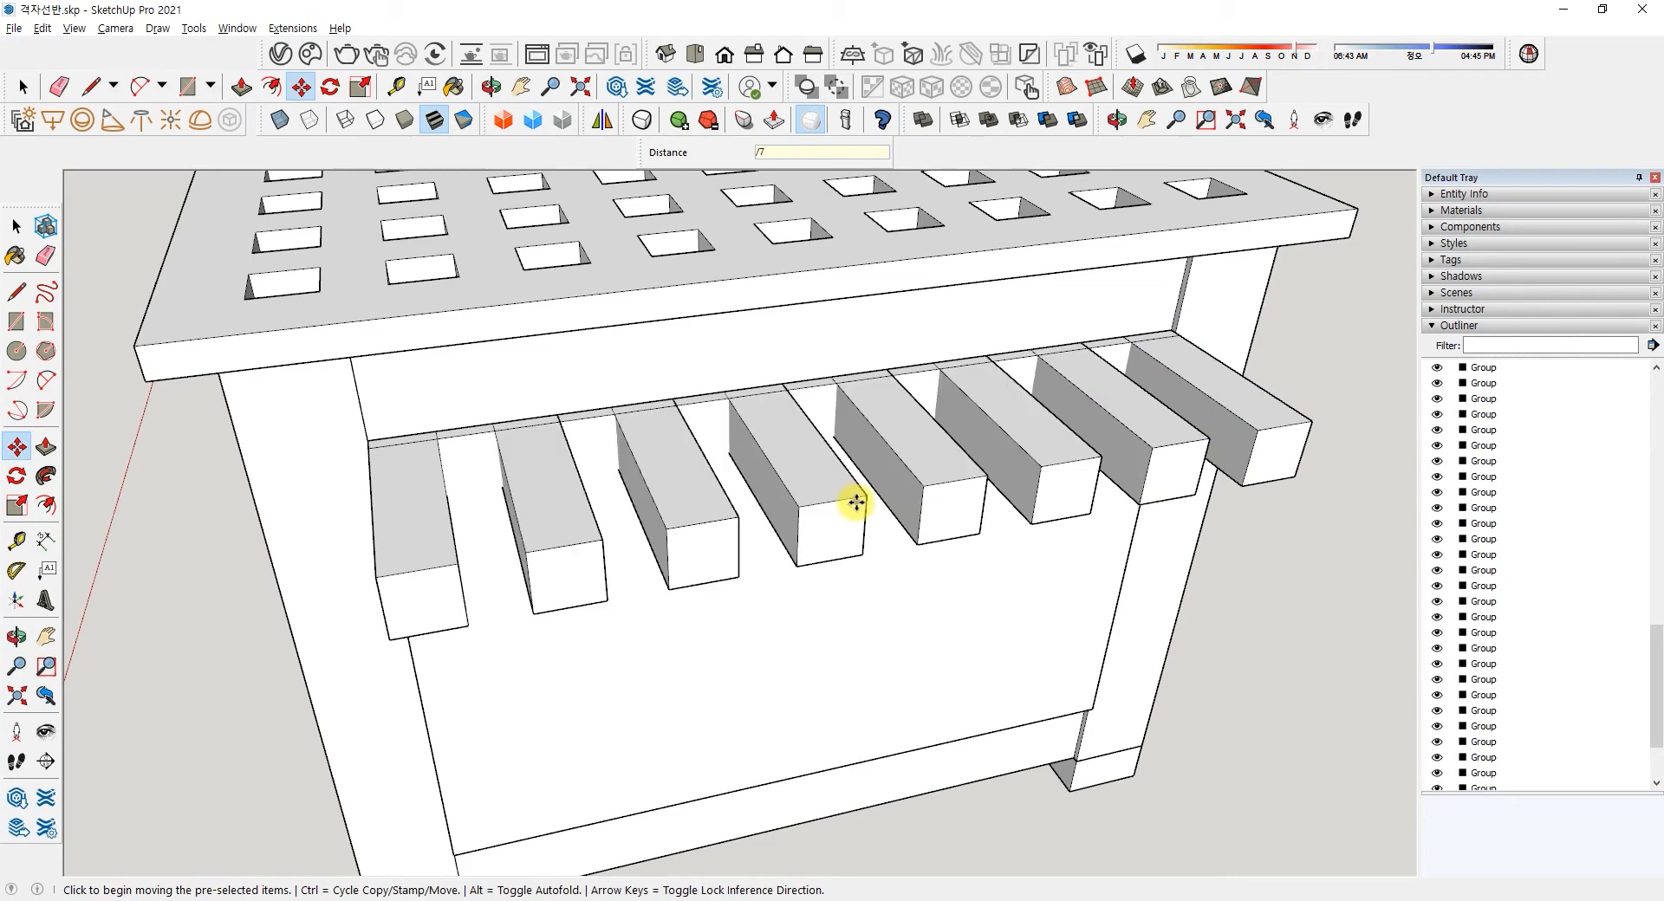
- Copy the complete upper row of bars 320 mm down to the side panel's lower edge
{"action": "middle_click_drag", "start_coordinate": [856, 502], "coordinate": [1203, 602]}
{"action": "key", "text": "space"}
{"action": "left_click_drag", "start_coordinate": [1177, 623], "coordinate": [1014, 231]}
{"action": "middle_click_drag", "start_coordinate": [1014, 230], "coordinate": [875, 394]}
{"action": "left_click", "coordinate": [16, 446]}
{"action": "left_click", "coordinate": [772, 421]}
{"action": "key", "text": "ctrl"}
{"action": "middle_click_drag", "start_coordinate": [798, 667], "coordinate": [694, 676]}
{"action": "left_click", "coordinate": [672, 693]}
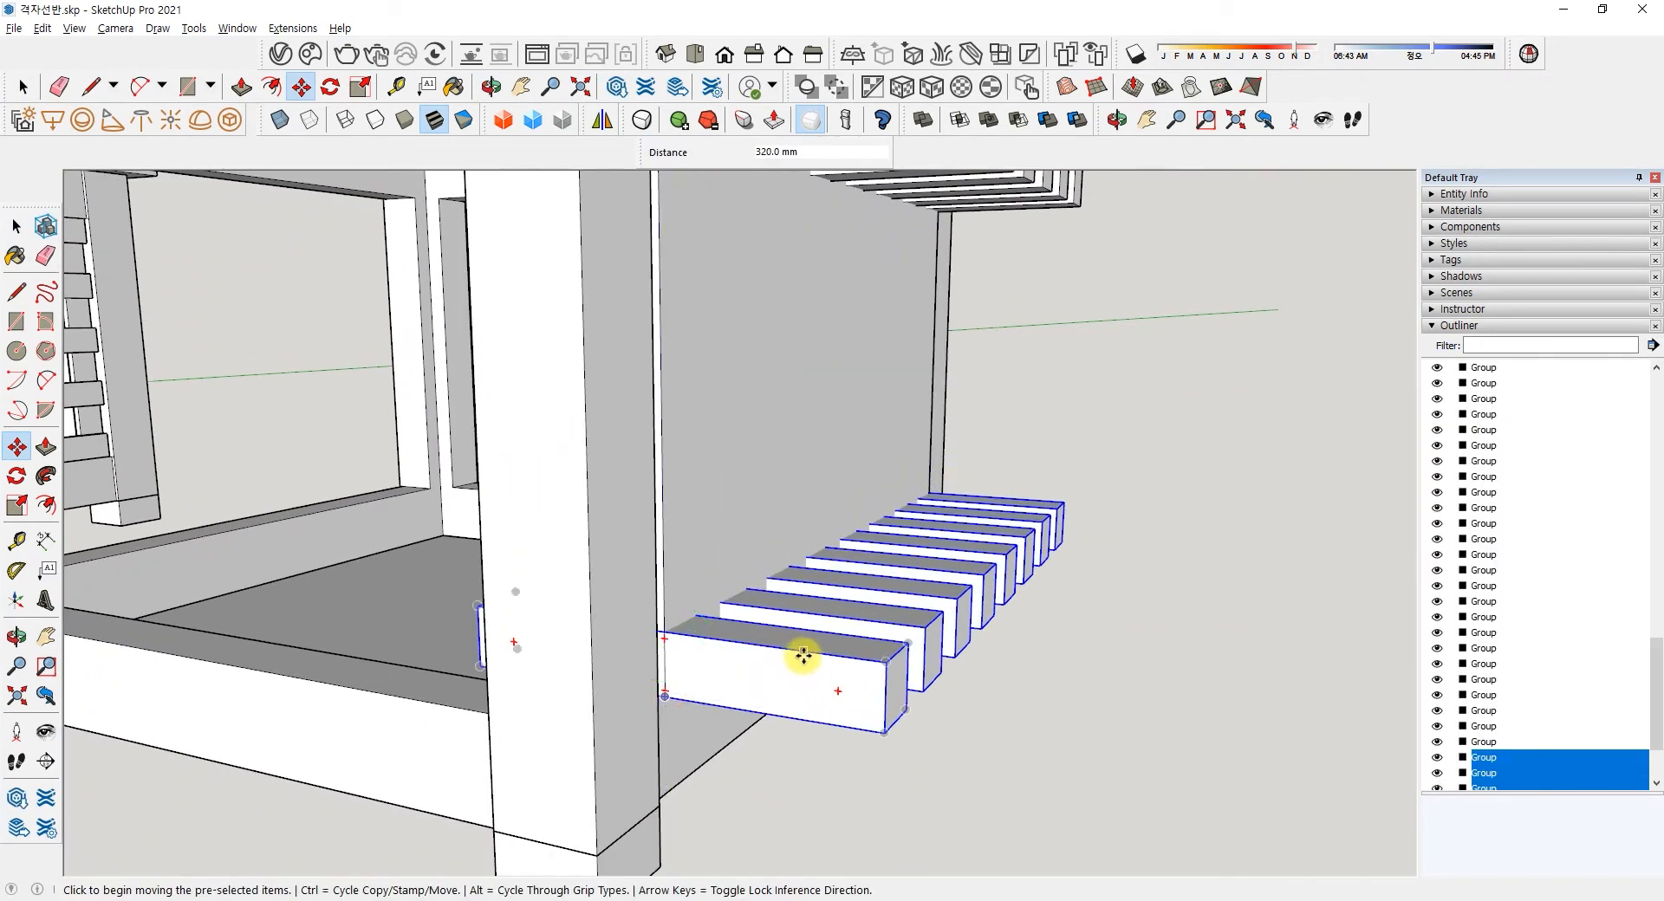
- Divide the vertical copy distance evenly so that five rows of bars fill the side panel
{"action": "key", "text": "Return"}
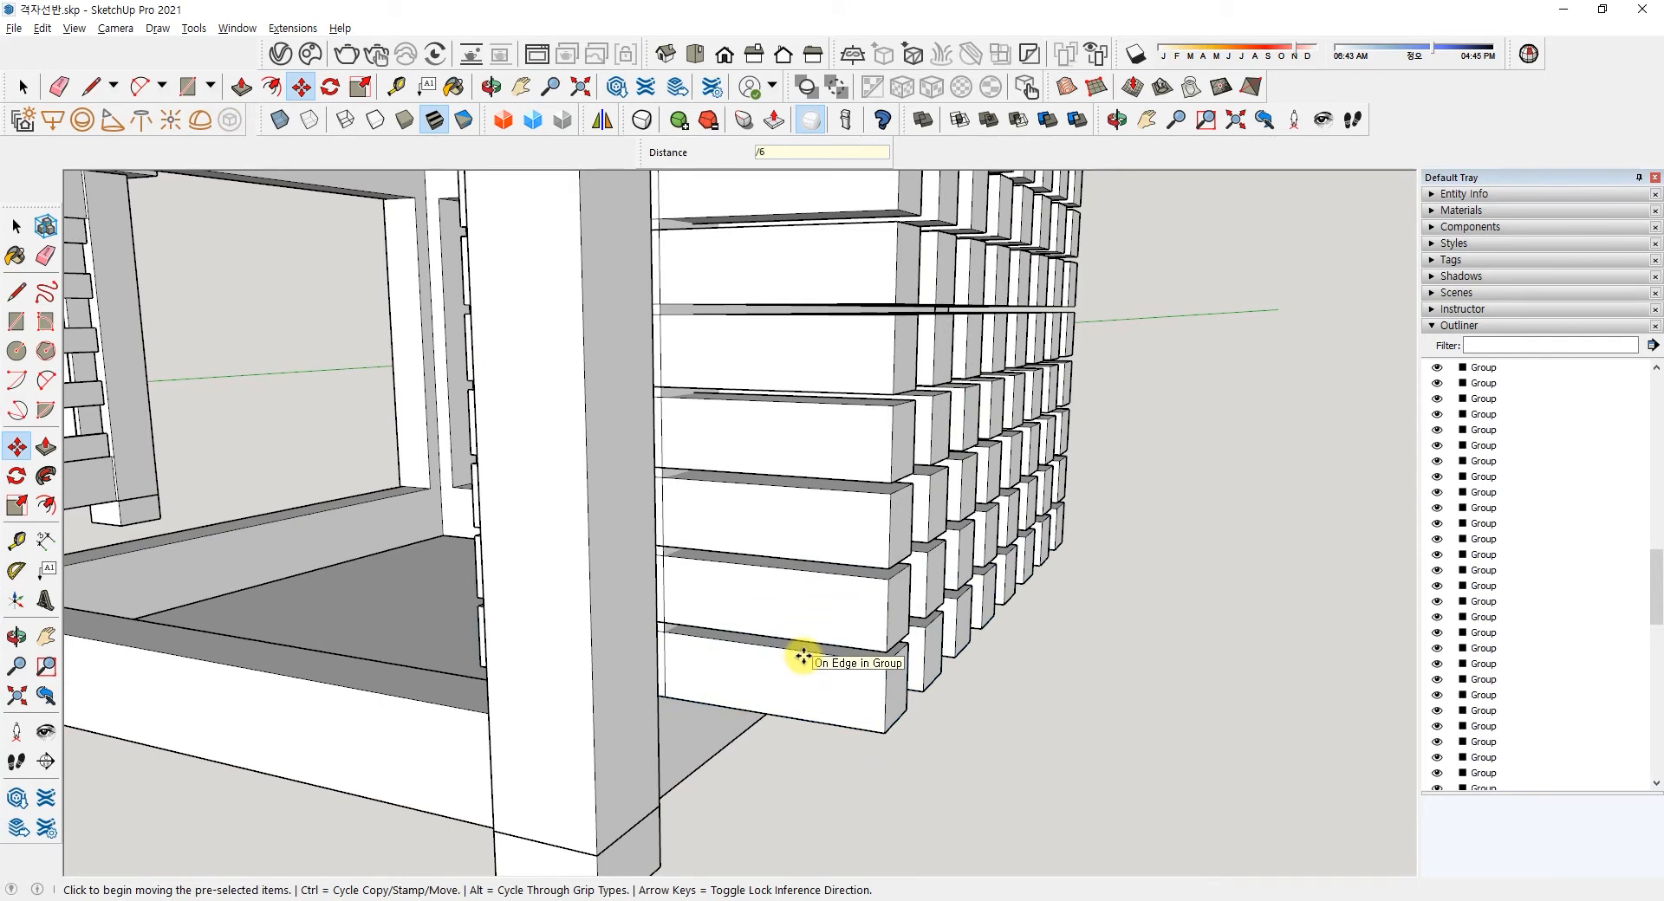
{"action": "key", "text": "Return"}
{"action": "type", "text": "/"}
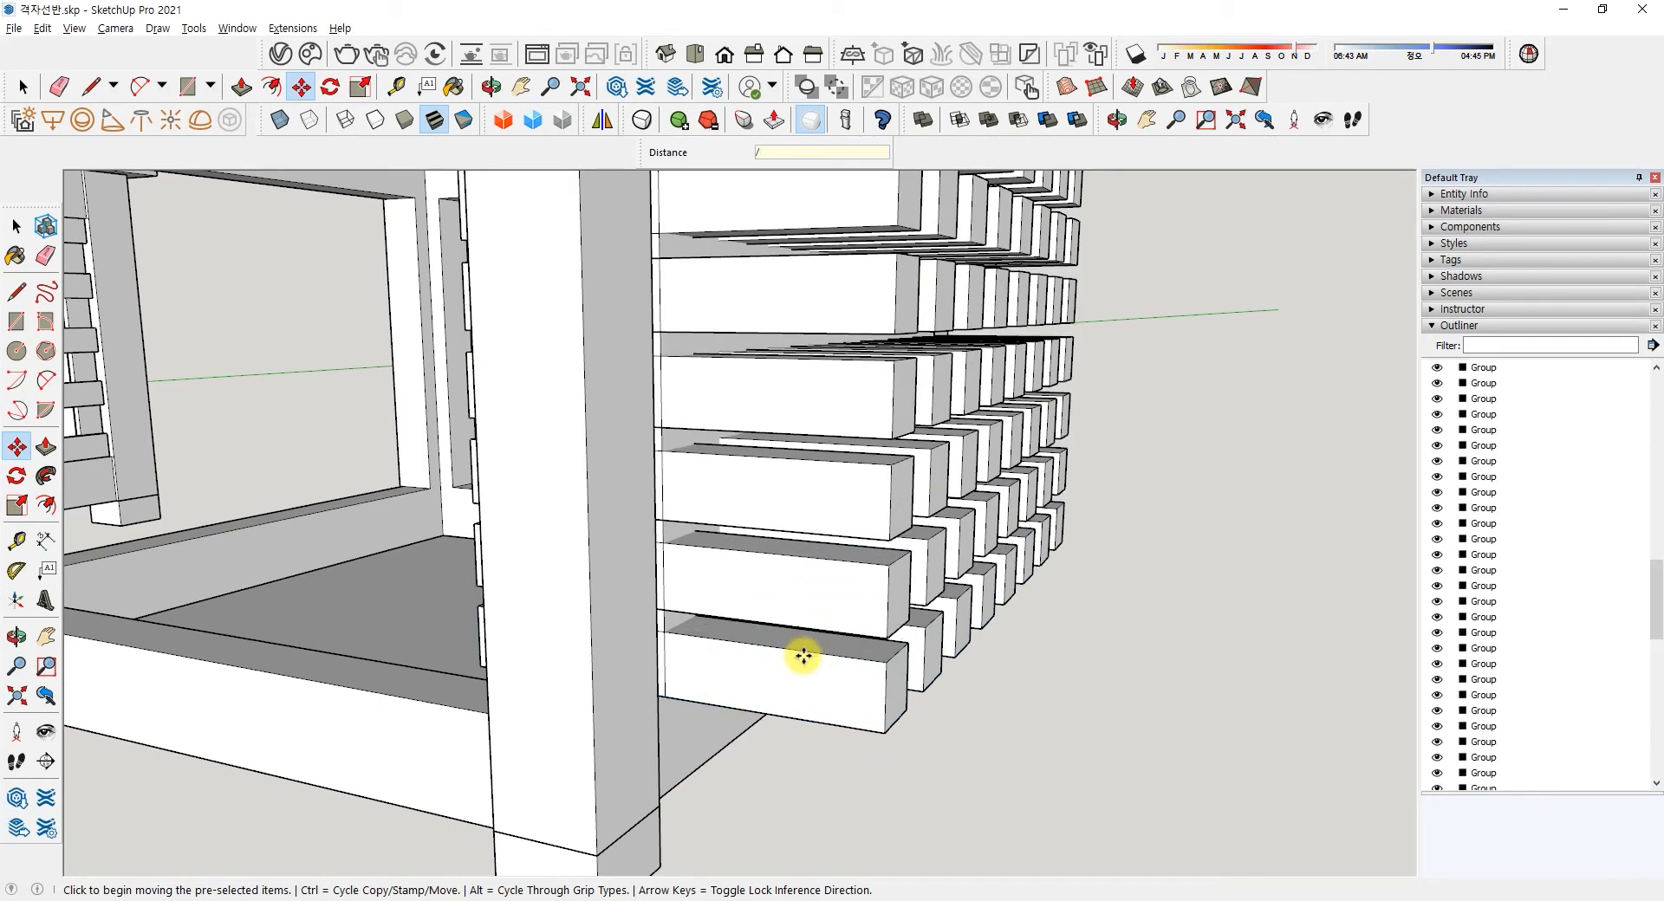
{"action": "type", "text": "5"}
{"action": "key", "text": "Return"}
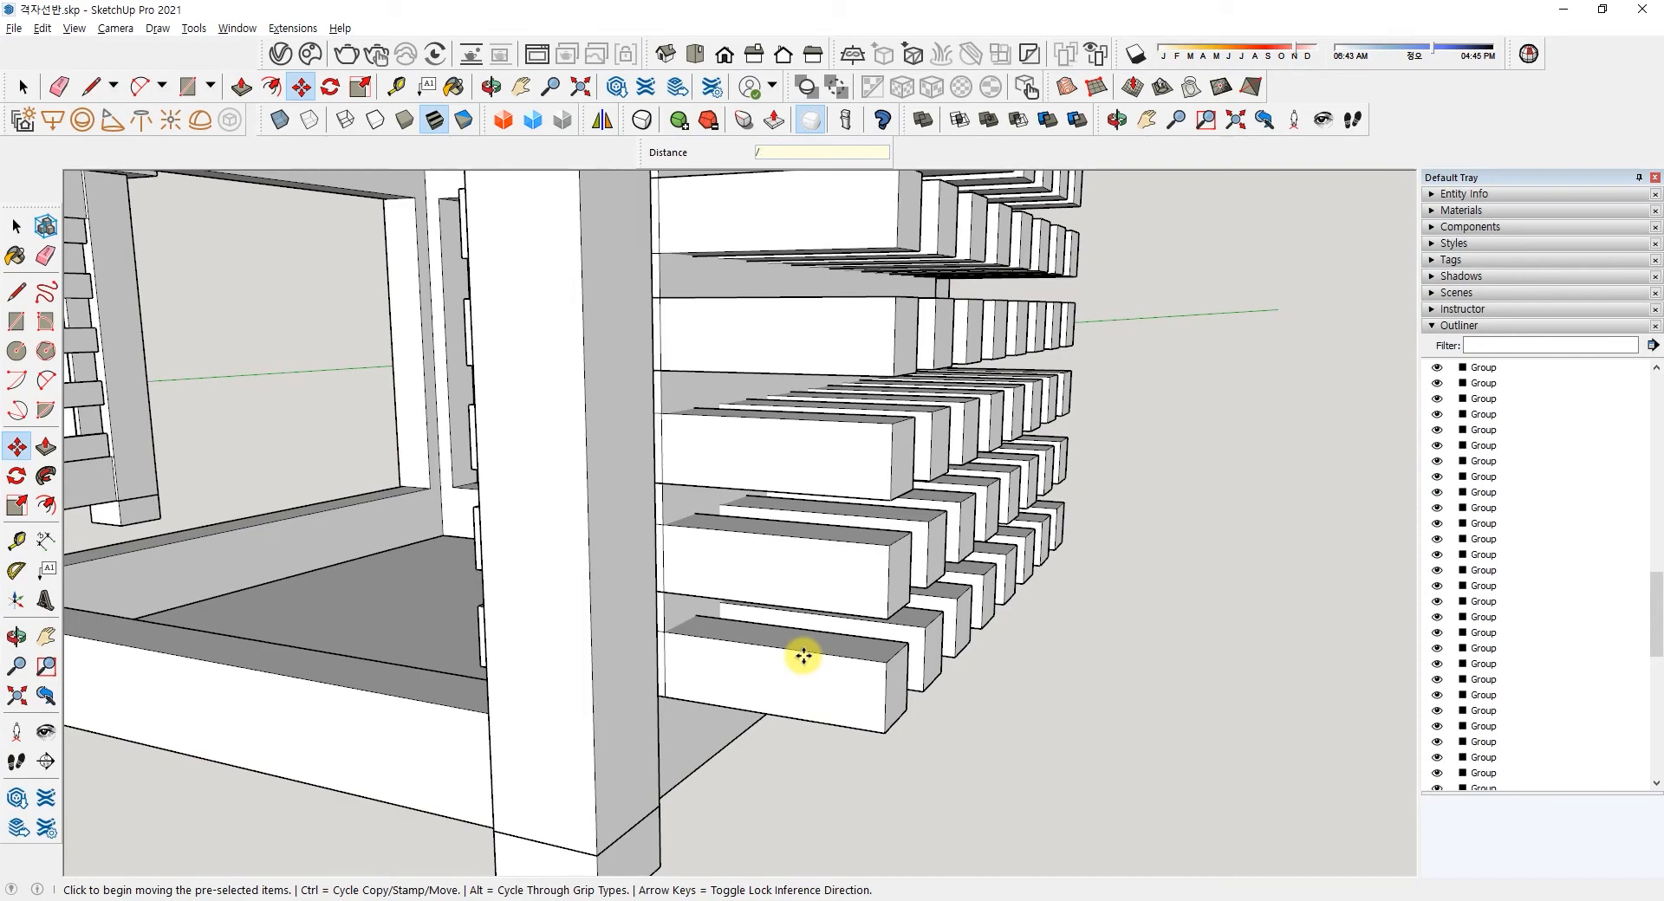
{"action": "key", "text": "Return"}
{"action": "key", "text": "ctrl+t"}
- Select all the bars running through the side panel and make them one group
{"action": "scroll", "coordinate": [887, 550], "scroll_direction": "down", "scroll_amount": 2}
{"action": "middle_click_drag", "start_coordinate": [910, 553], "coordinate": [895, 483]}
{"action": "scroll", "coordinate": [545, 497], "scroll_direction": "down", "scroll_amount": 2}
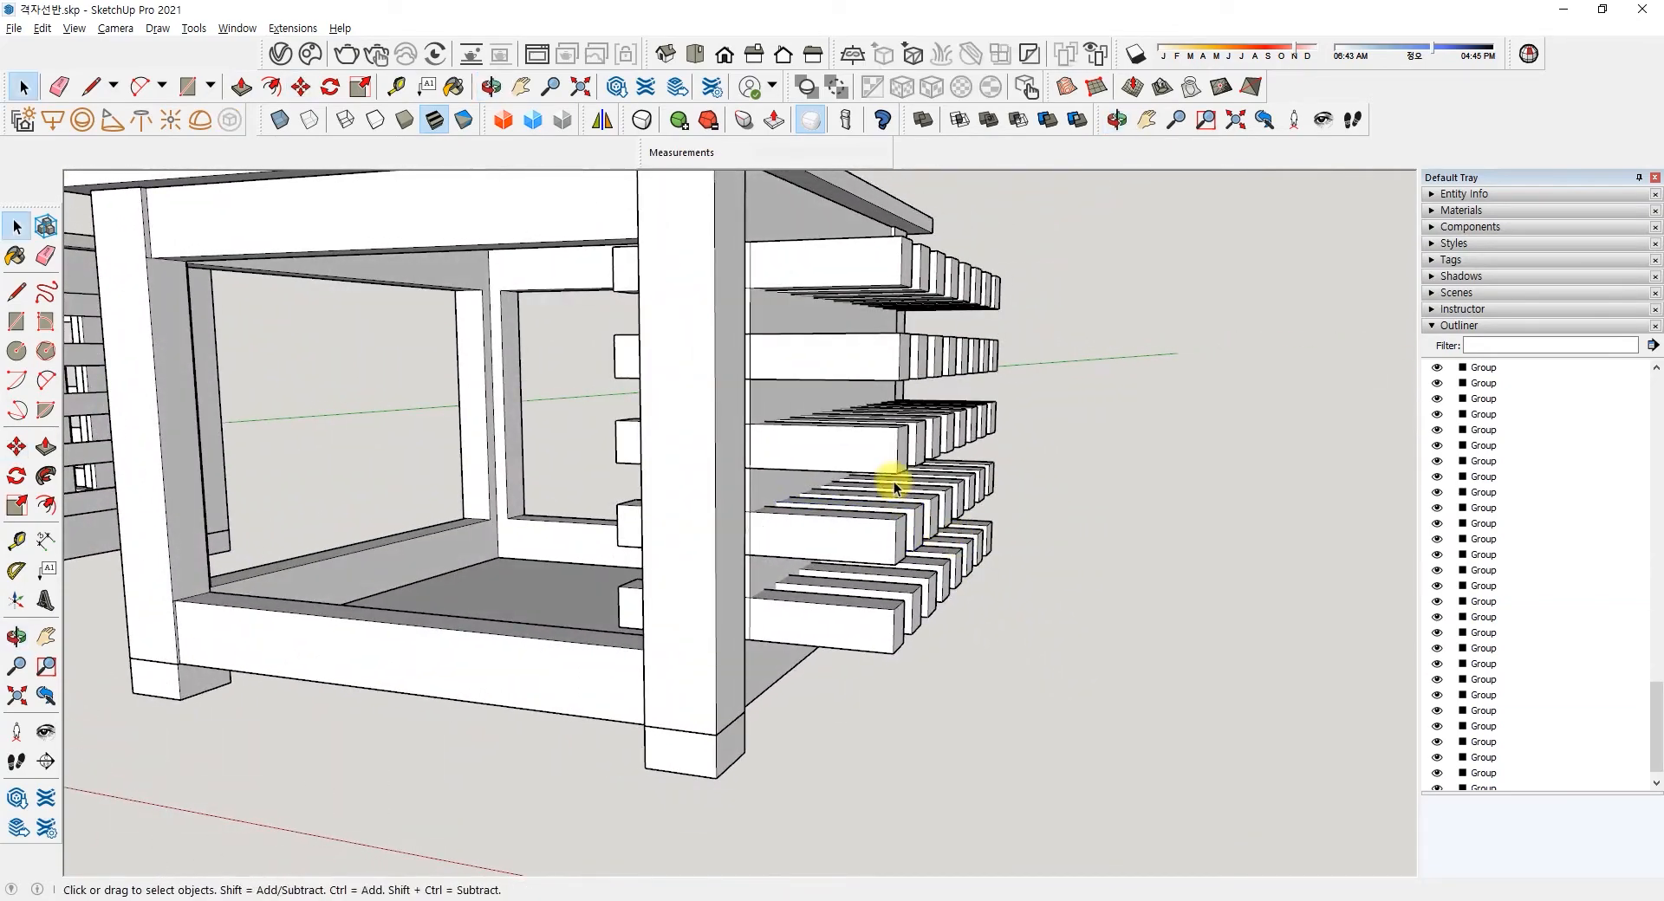
{"action": "left_click", "coordinate": [798, 407]}
{"action": "middle_click_drag", "start_coordinate": [800, 417], "coordinate": [799, 499]}
{"action": "left_click", "coordinate": [787, 474]}
{"action": "middle_click_drag", "start_coordinate": [726, 412], "coordinate": [1054, 716]}
{"action": "left_click_drag", "start_coordinate": [925, 251], "coordinate": [919, 222]}
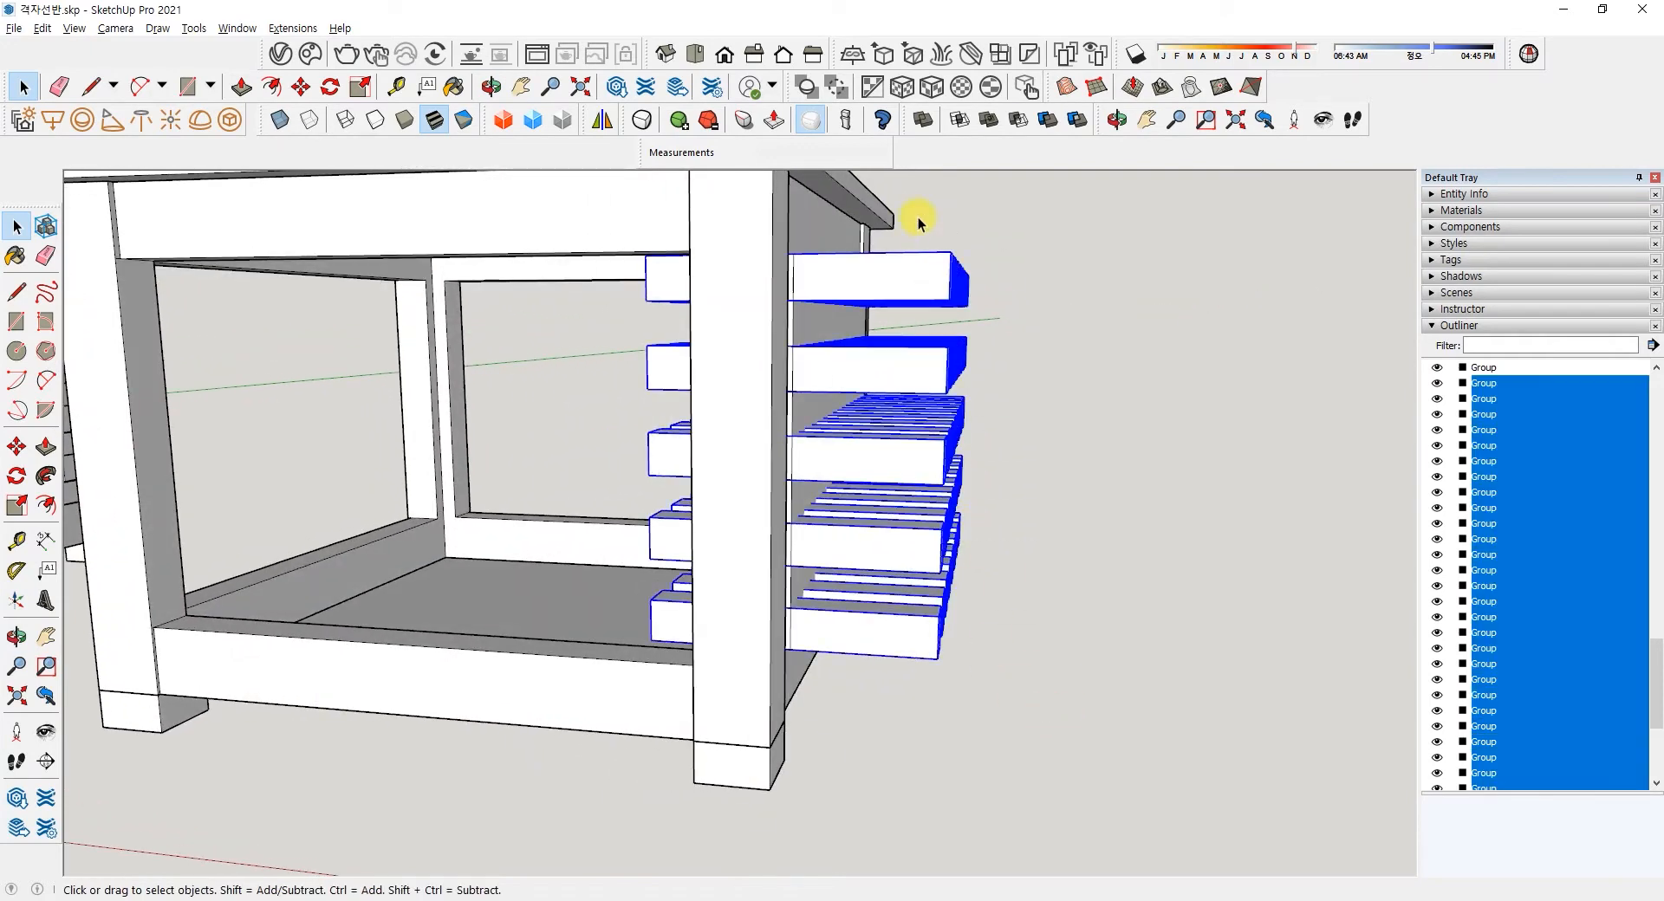
{"action": "right_click", "coordinate": [931, 295]}
{"action": "left_click", "coordinate": [1011, 459]}
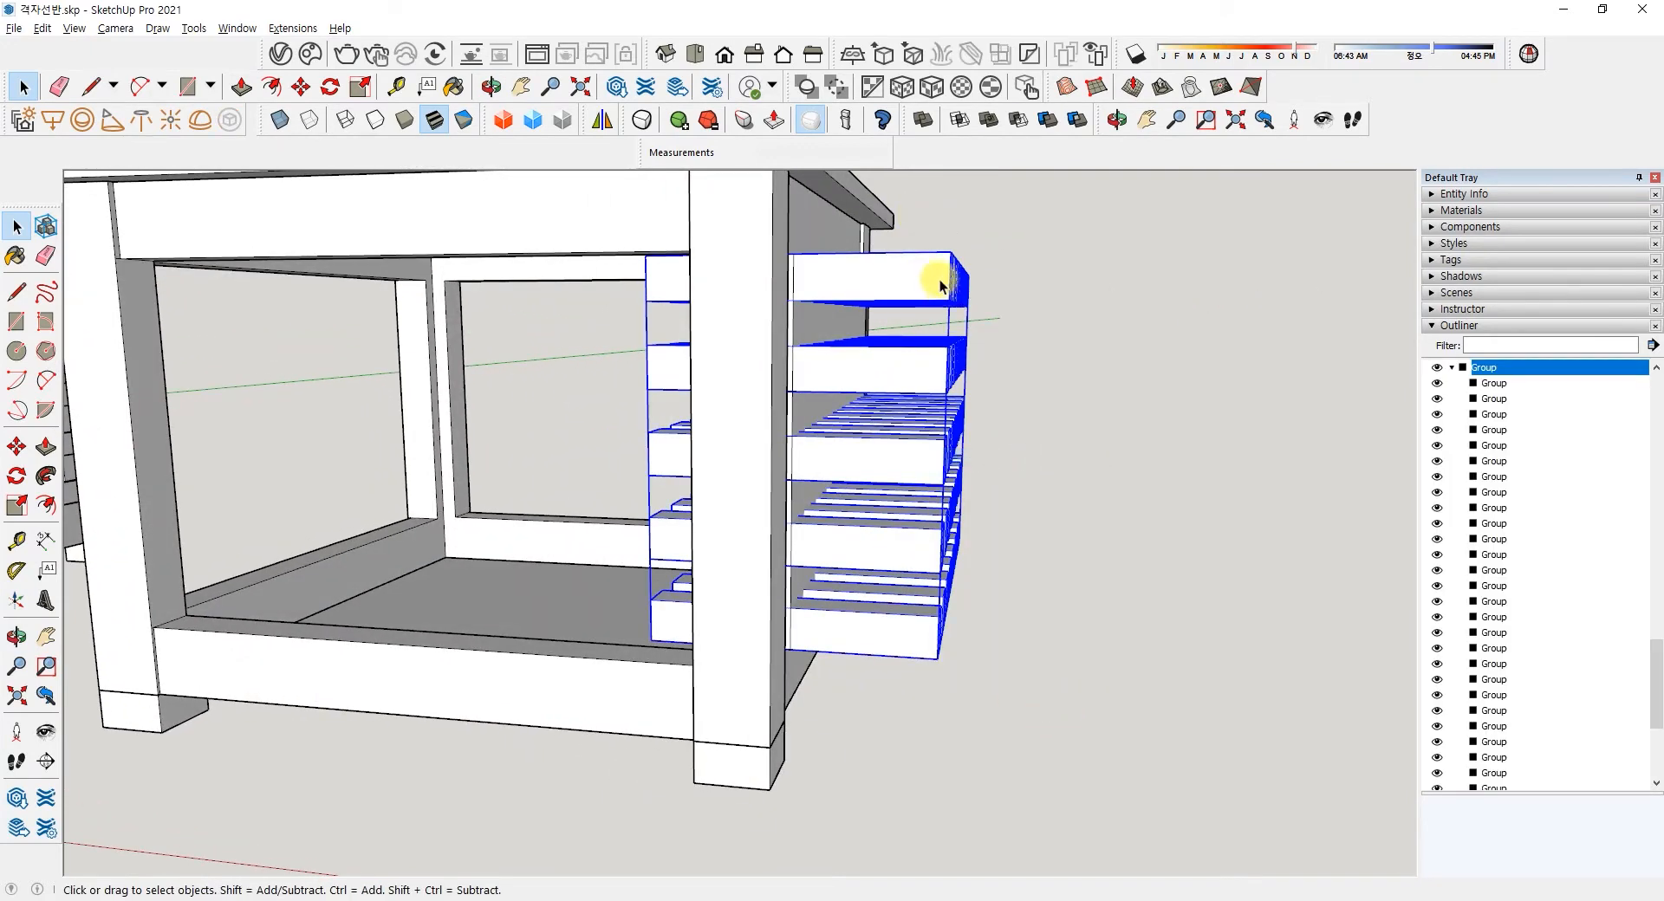
- Explode all the individual bar groups inside the new group and close it
{"action": "double_click", "coordinate": [945, 290]}
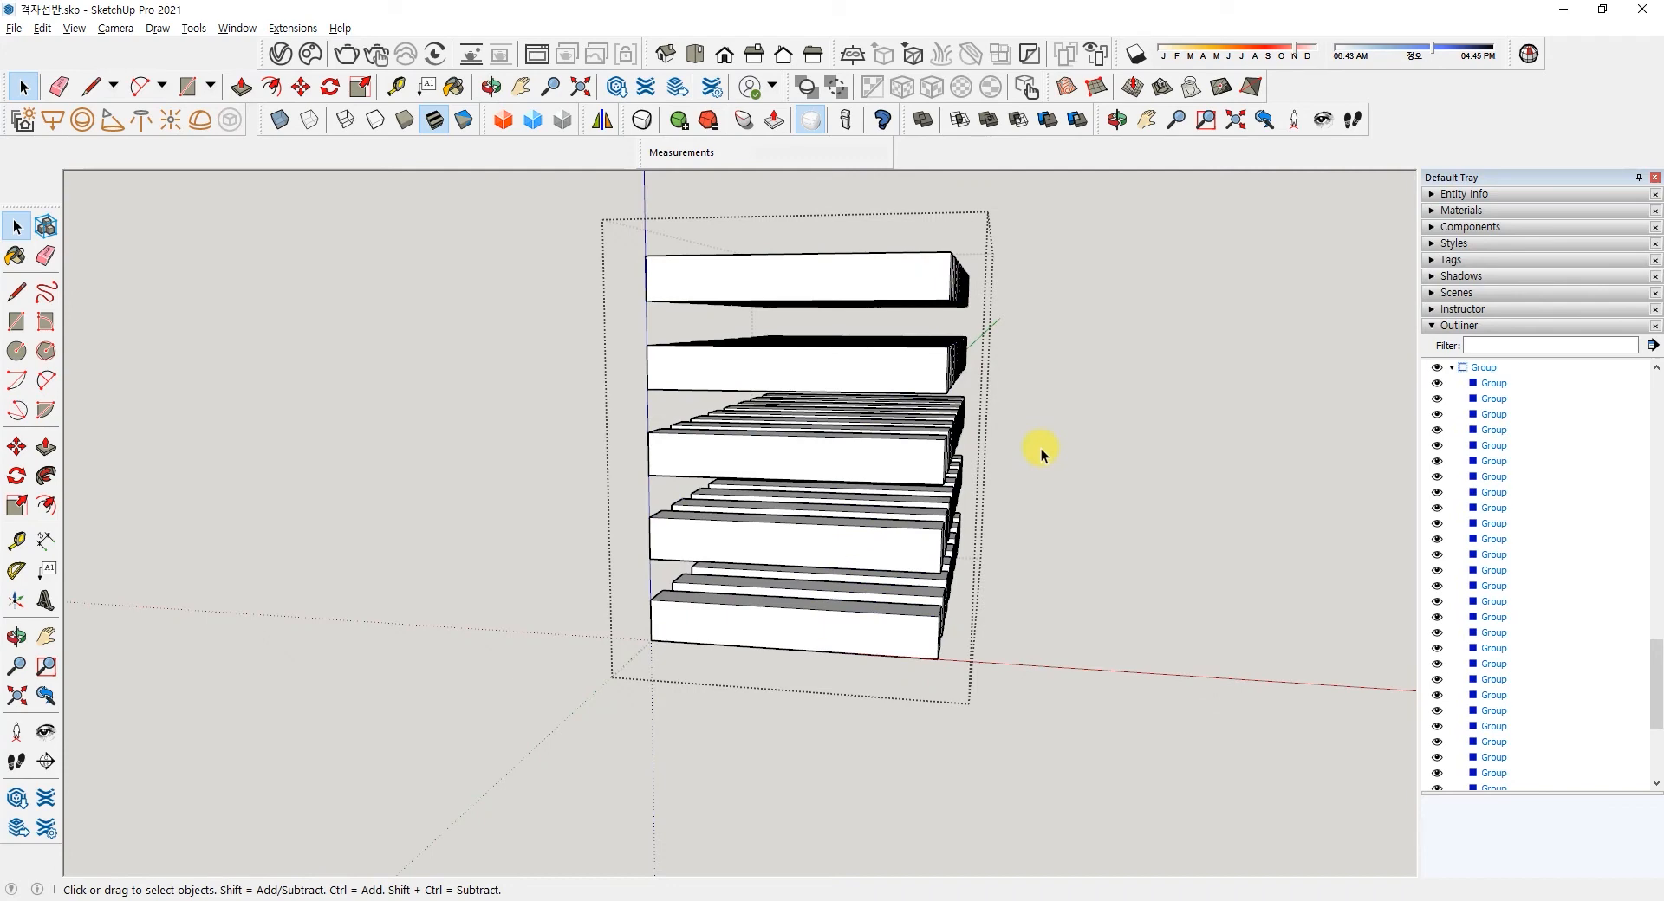
{"action": "key", "text": "ctrl+a"}
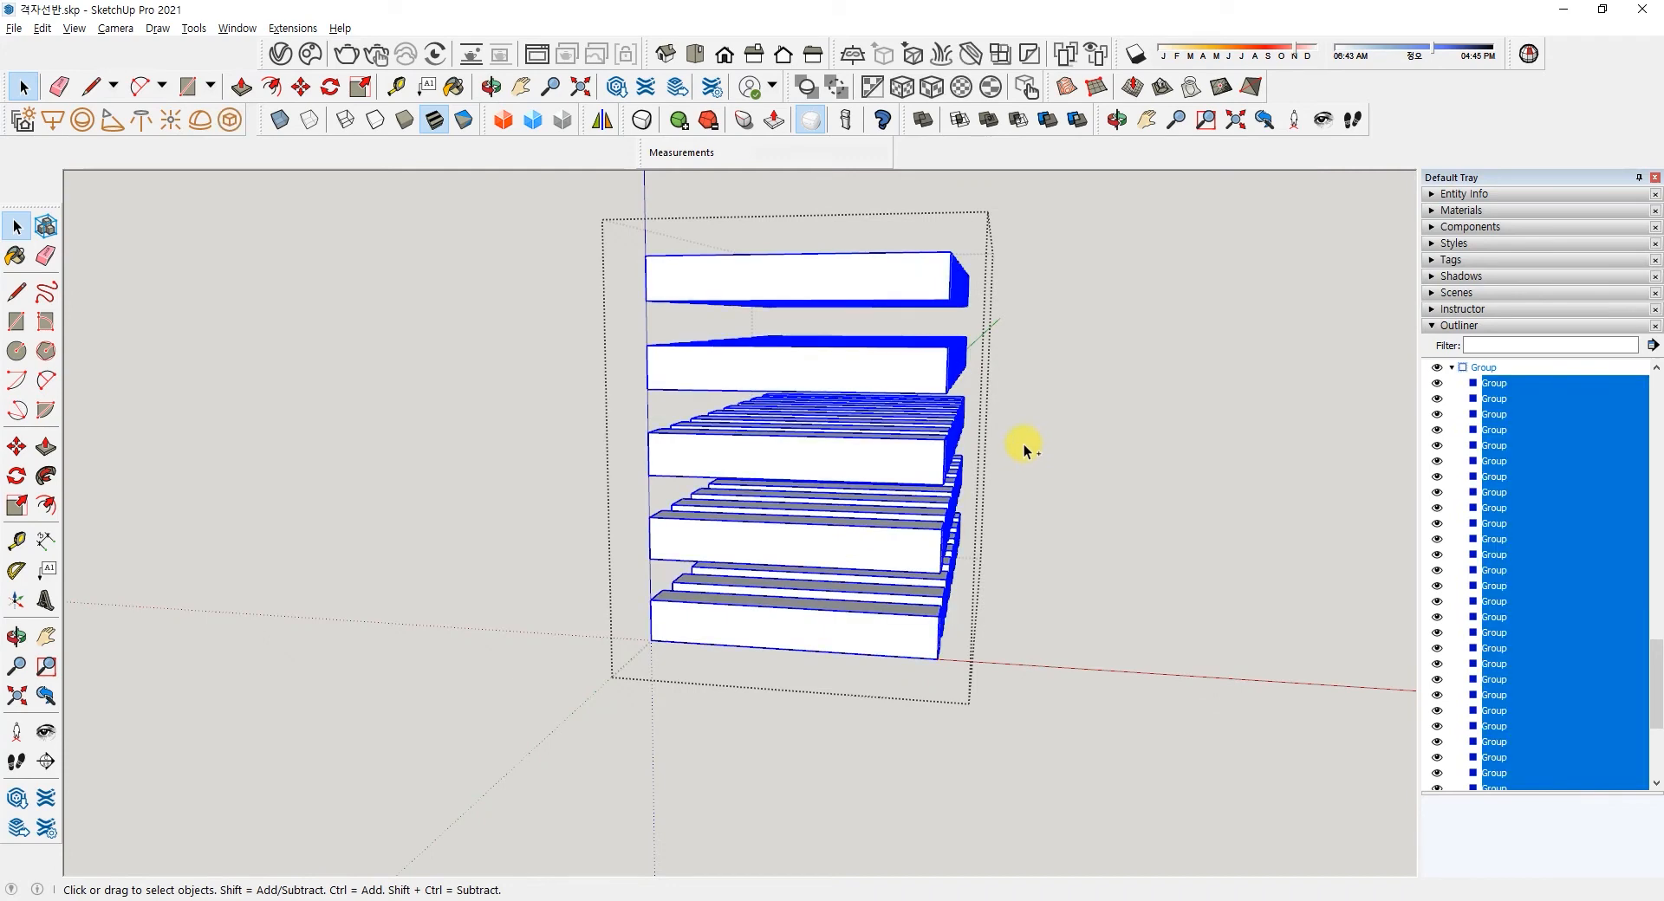
{"action": "right_click", "coordinate": [885, 462]}
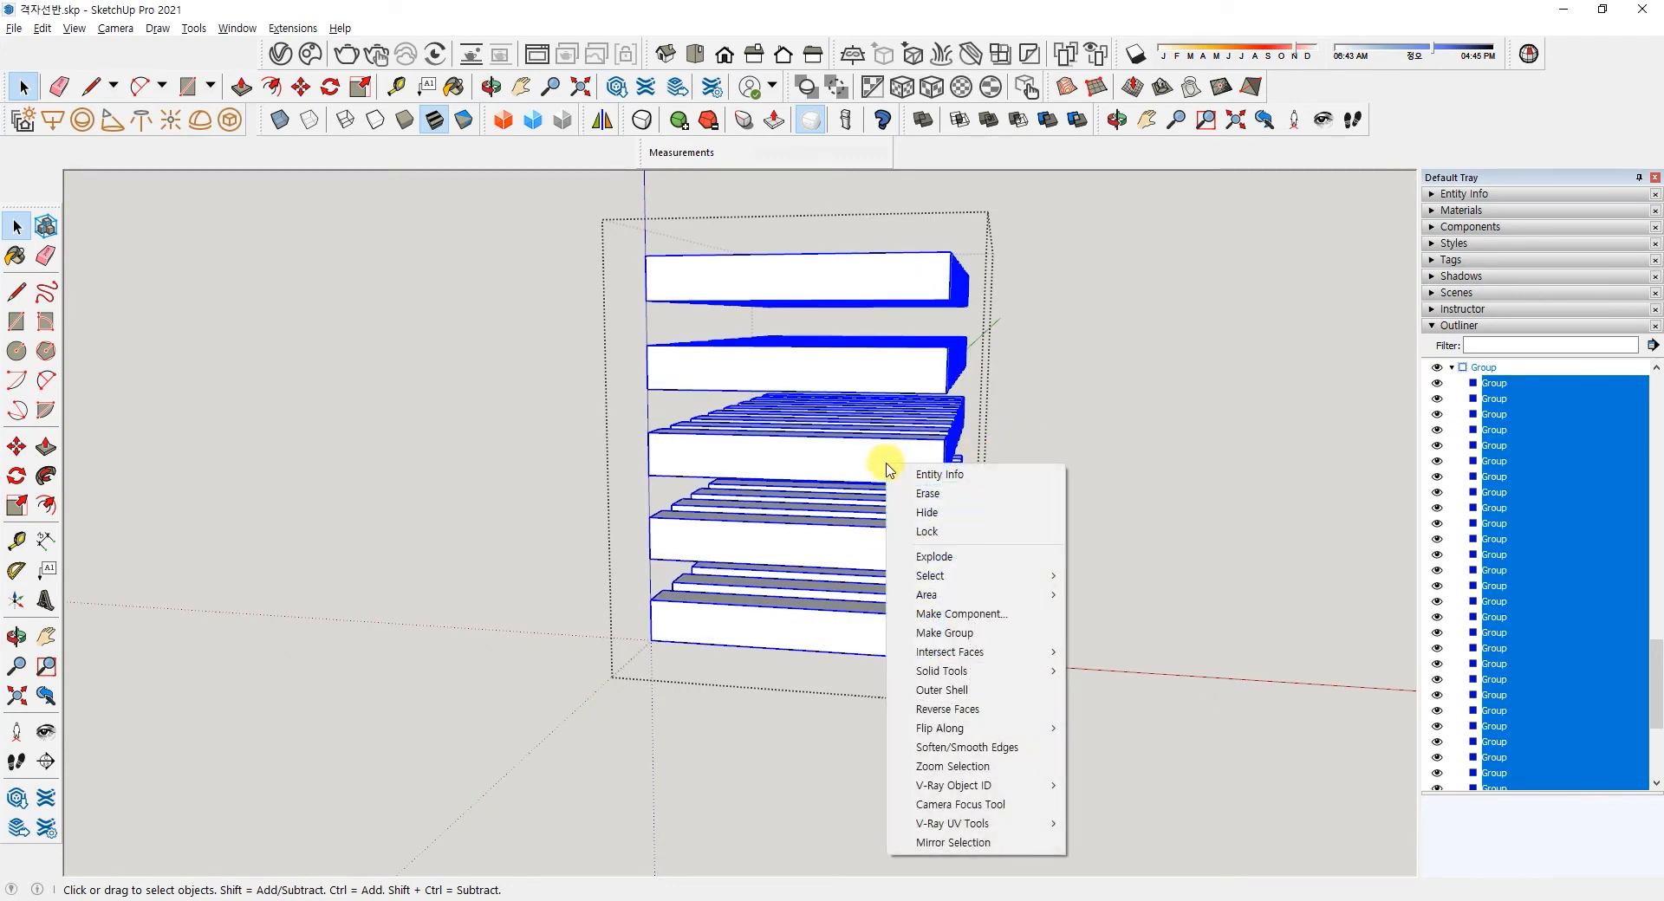
{"action": "left_click", "coordinate": [958, 557]}
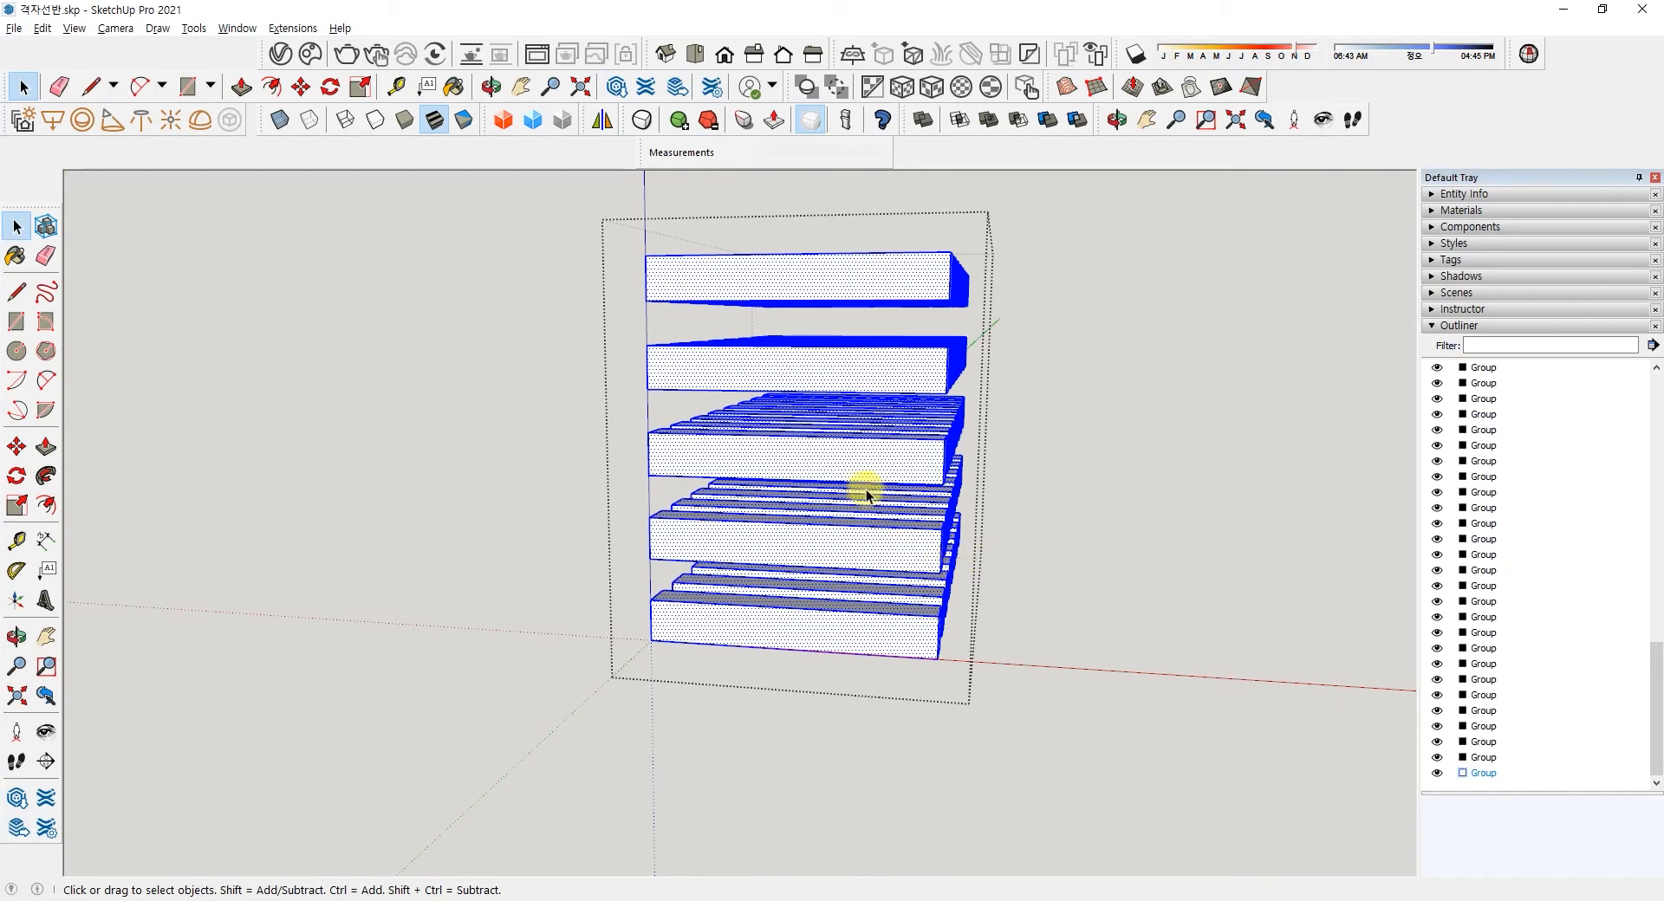
{"action": "middle_click_drag", "start_coordinate": [1054, 507], "coordinate": [1167, 596]}
{"action": "left_click", "coordinate": [1168, 592]}
- Subtract the grouped bars from the side panel to cut a grid of square holes
{"action": "middle_click_drag", "start_coordinate": [941, 447], "coordinate": [785, 475]}
{"action": "left_click", "coordinate": [659, 437]}
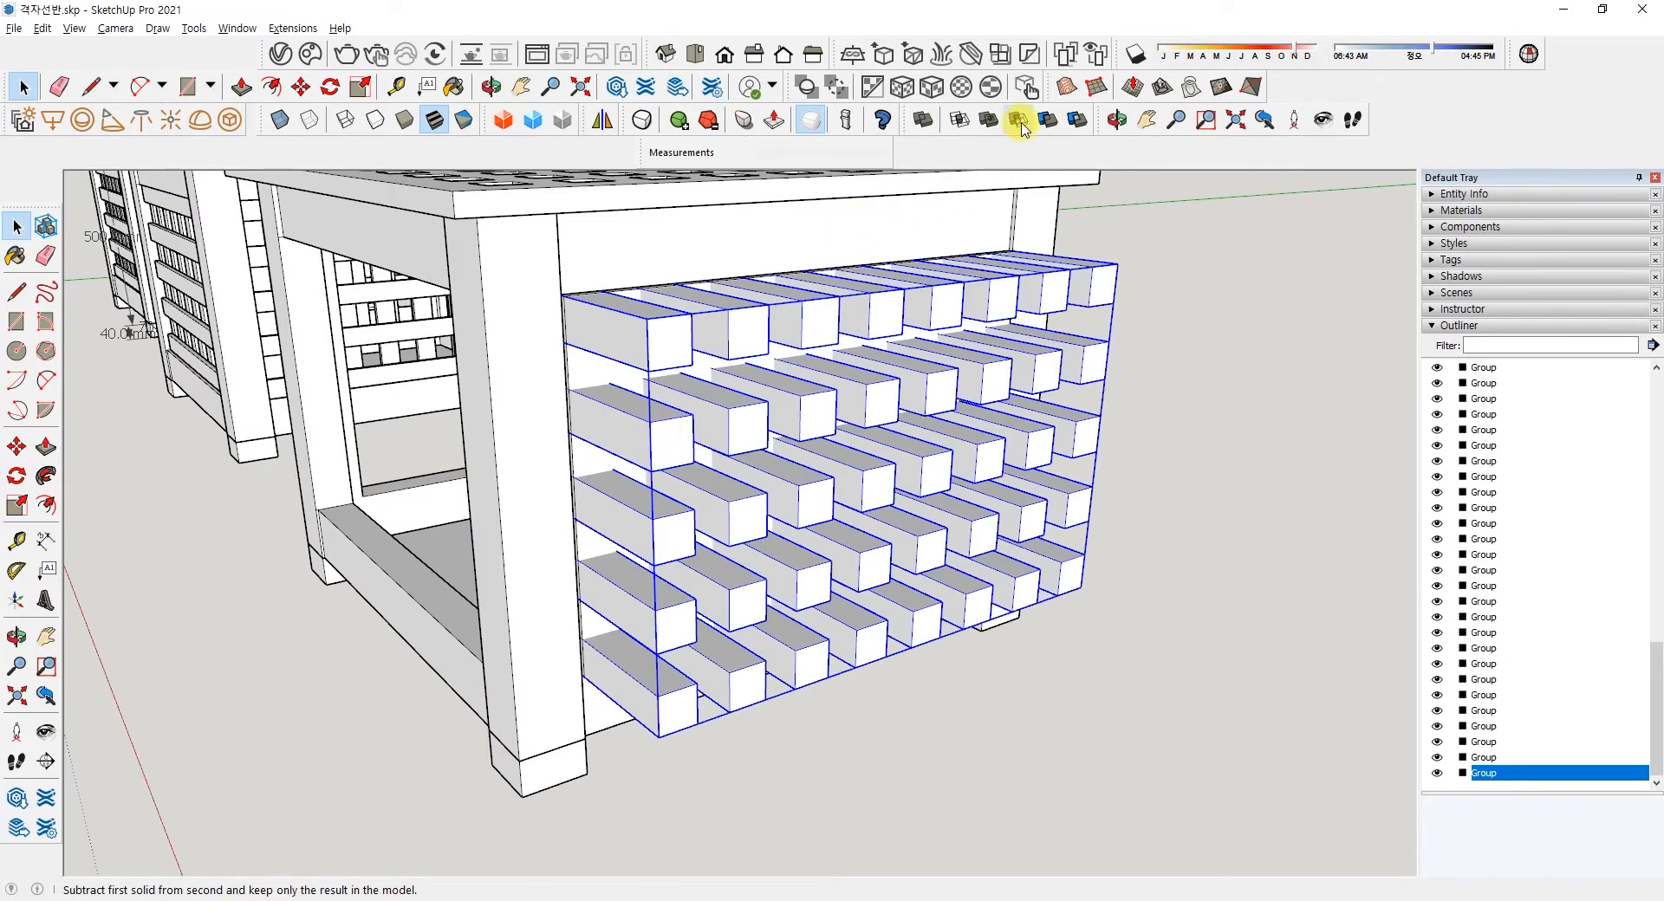
{"action": "left_click", "coordinate": [1019, 119]}
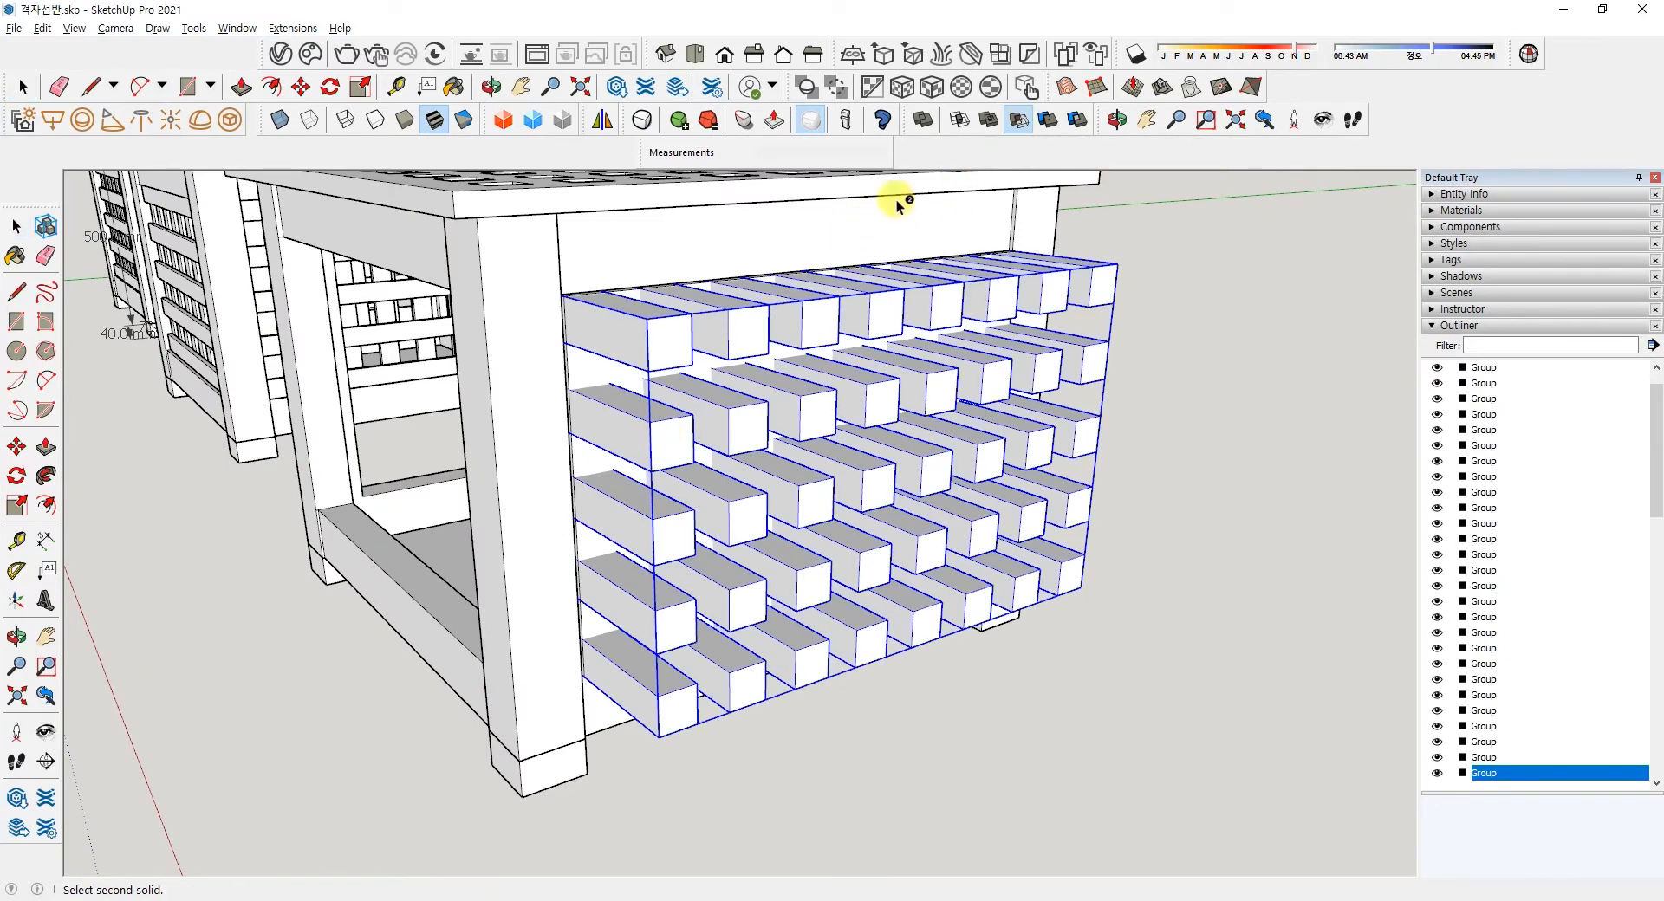
{"action": "left_click", "coordinate": [585, 378]}
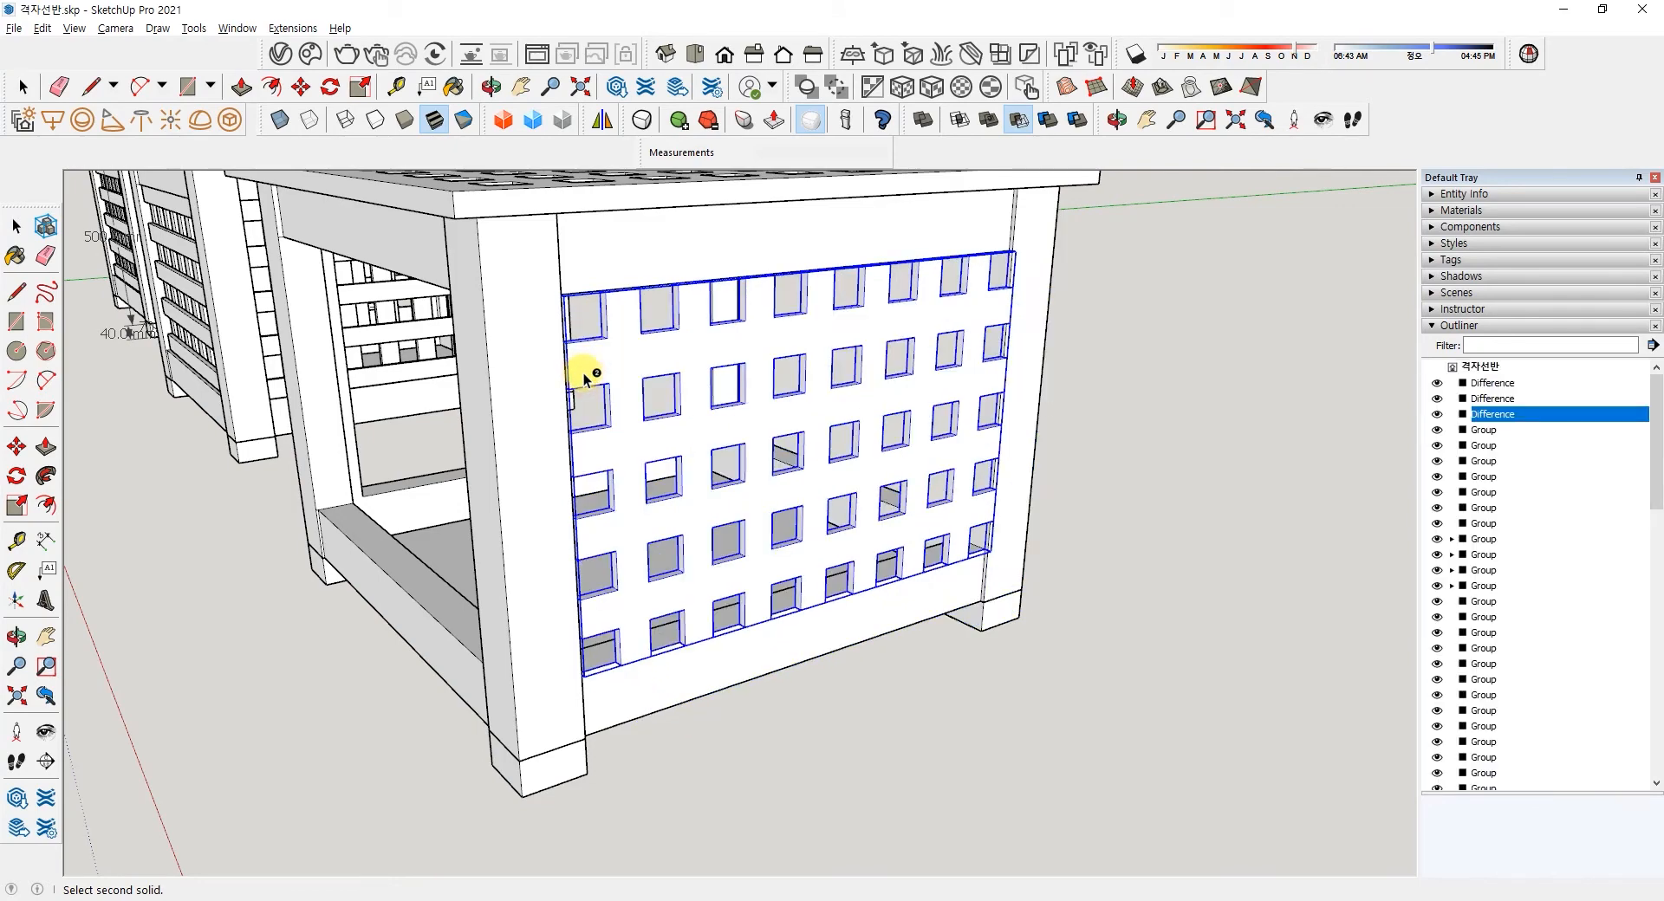
{"action": "key", "text": "space"}
{"action": "left_click", "coordinate": [1123, 600]}
- Move the perforated side panel 10 mm inward along the red axis, flush with the rail above it
{"action": "middle_click_drag", "start_coordinate": [1018, 607], "coordinate": [624, 483]}
{"action": "left_click", "coordinate": [612, 483]}
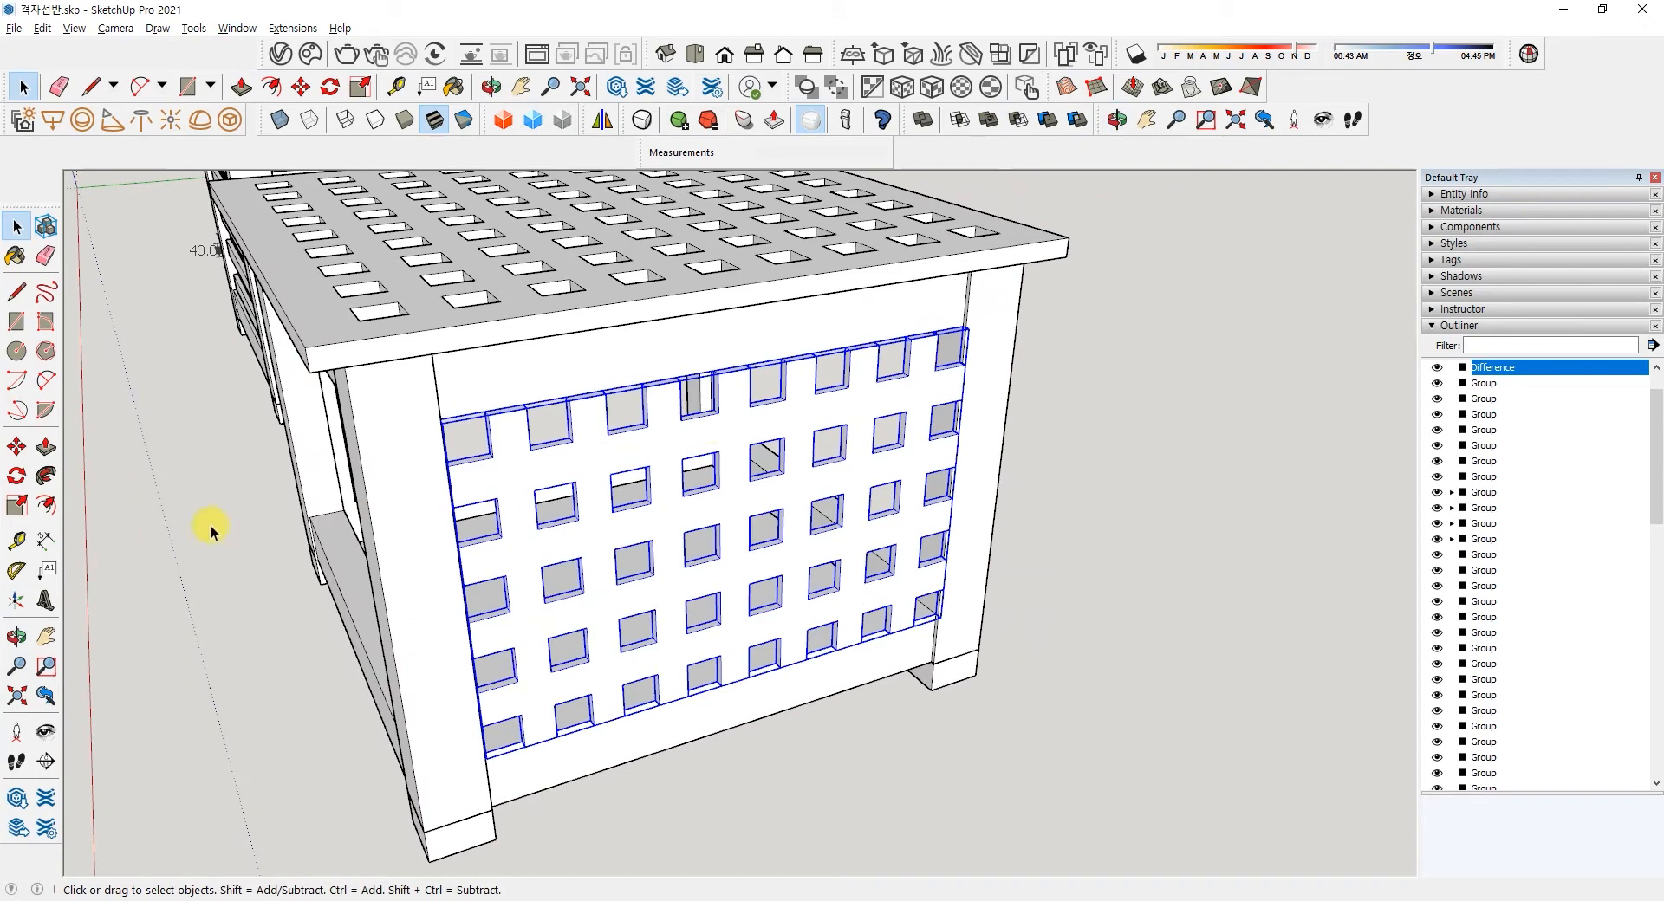
{"action": "left_click", "coordinate": [17, 446]}
{"action": "scroll", "coordinate": [944, 297], "scroll_direction": "up", "scroll_amount": 5}
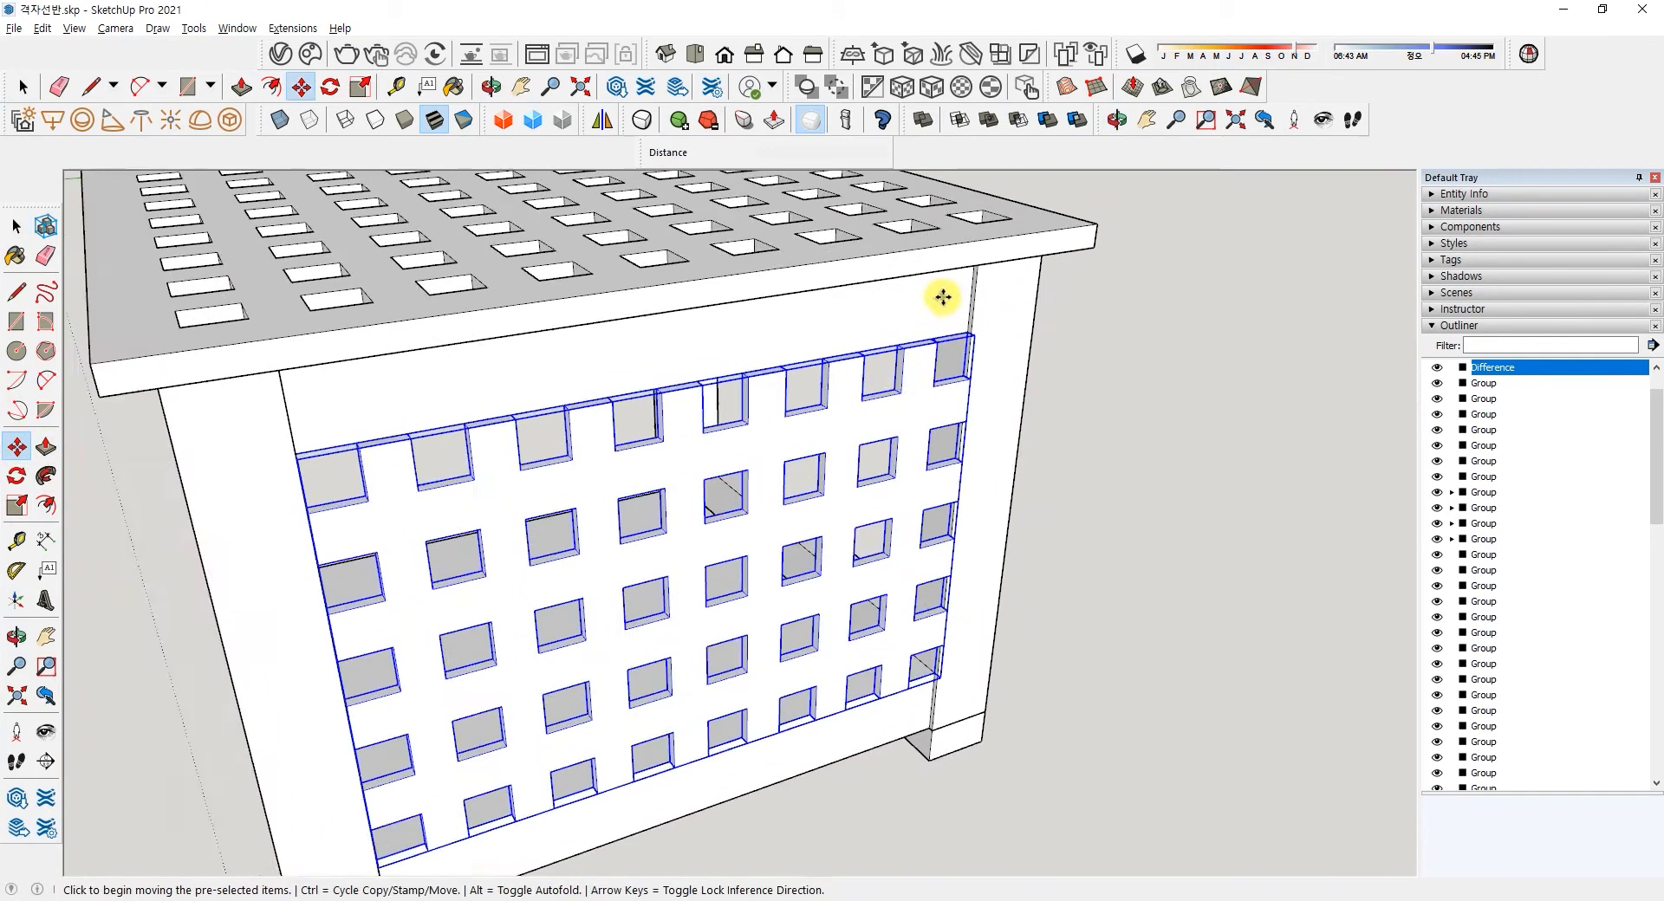
{"action": "left_click", "coordinate": [932, 346]}
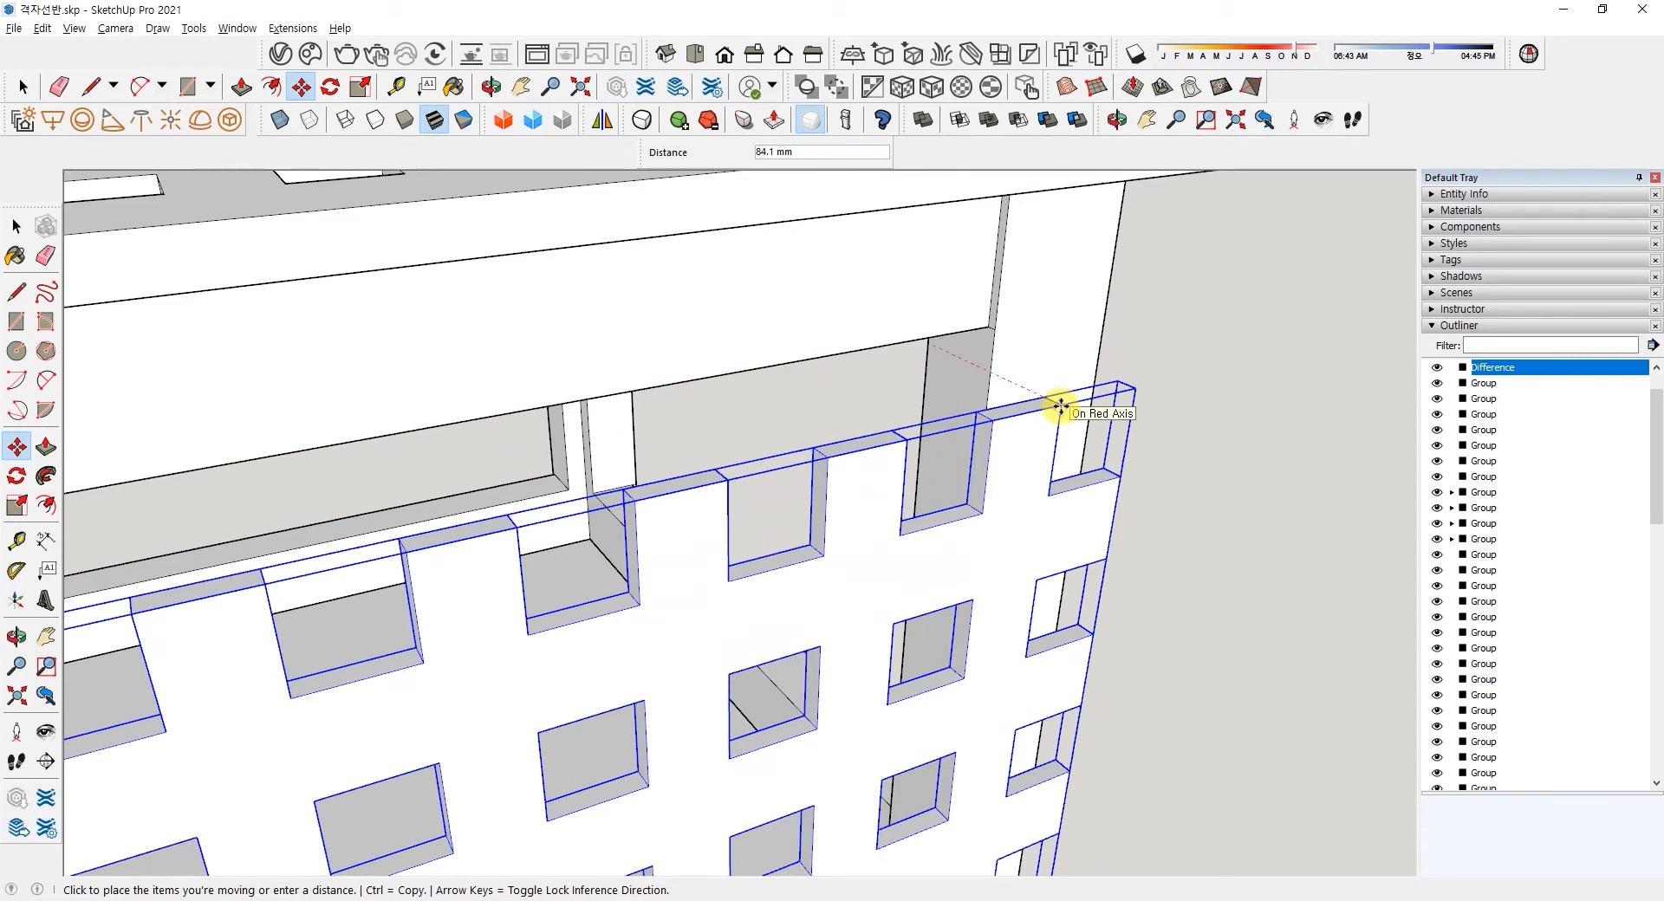
{"action": "key", "text": "Right"}
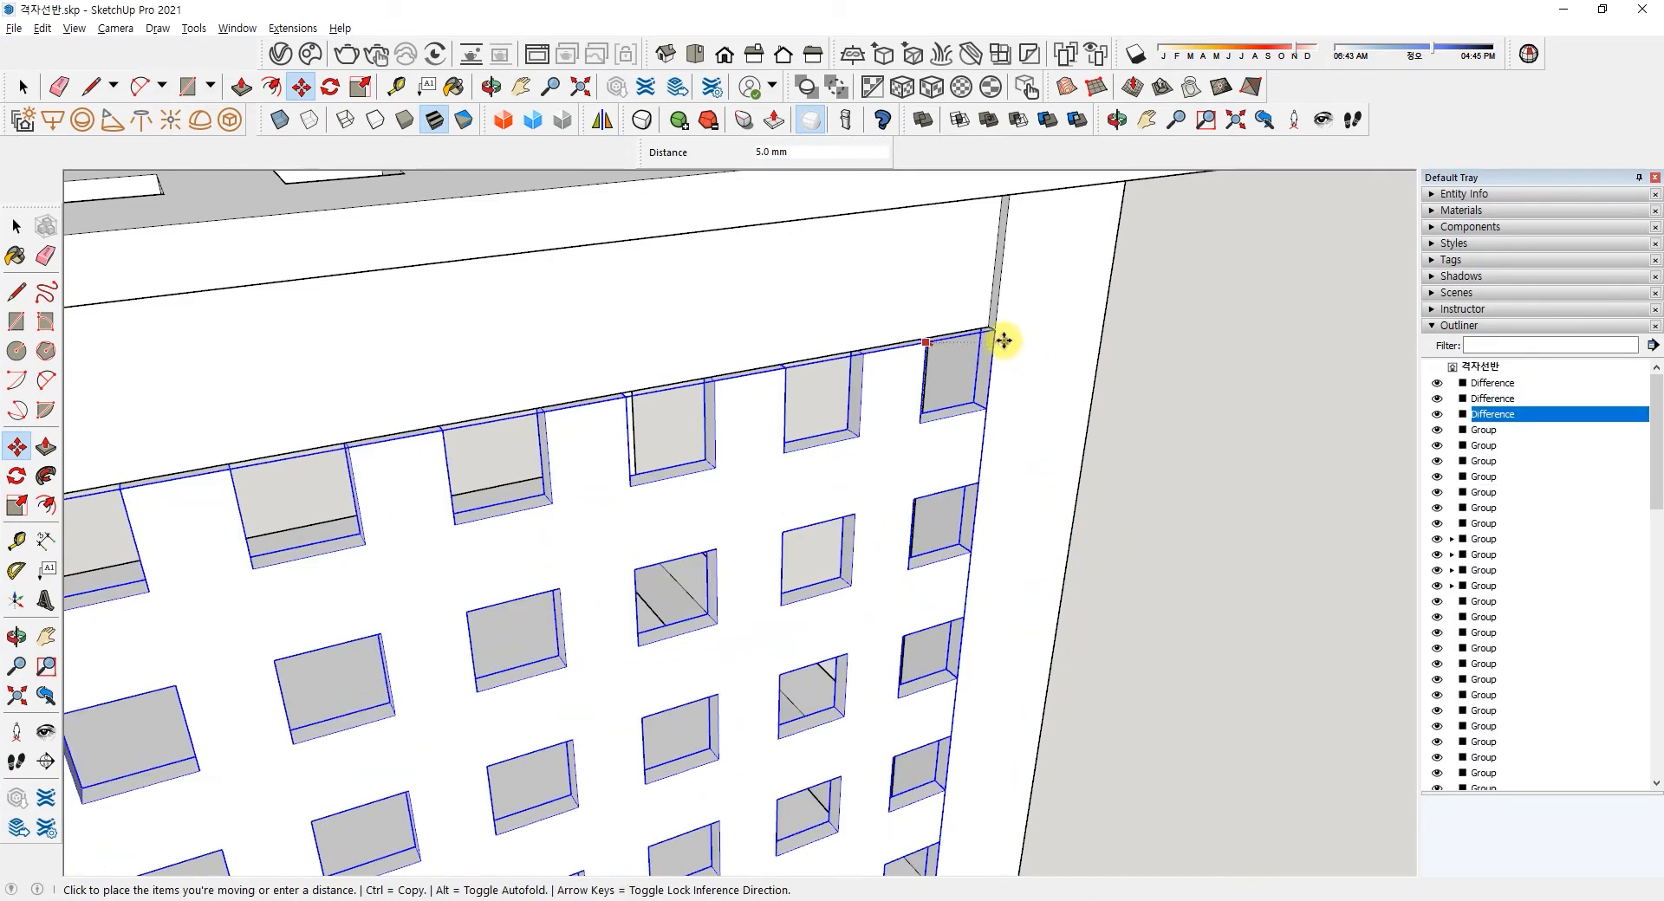
{"action": "scroll", "coordinate": [986, 325], "scroll_direction": "up", "scroll_amount": 3}
{"action": "scroll", "coordinate": [985, 325], "scroll_direction": "up", "scroll_amount": 2}
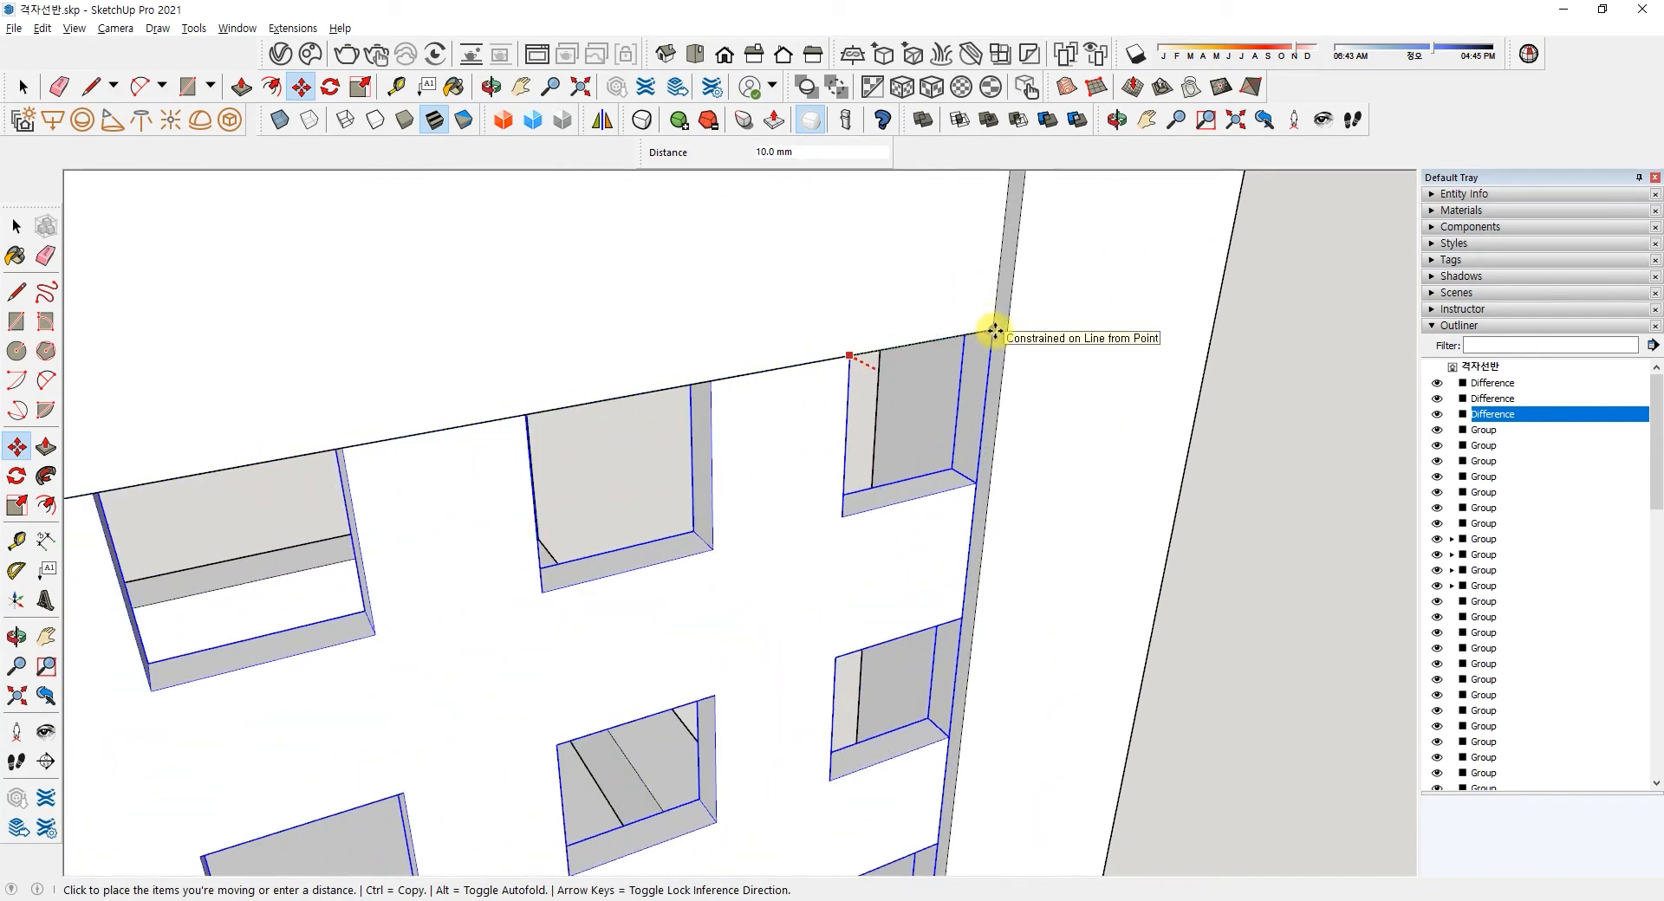
{"action": "left_click", "coordinate": [995, 330]}
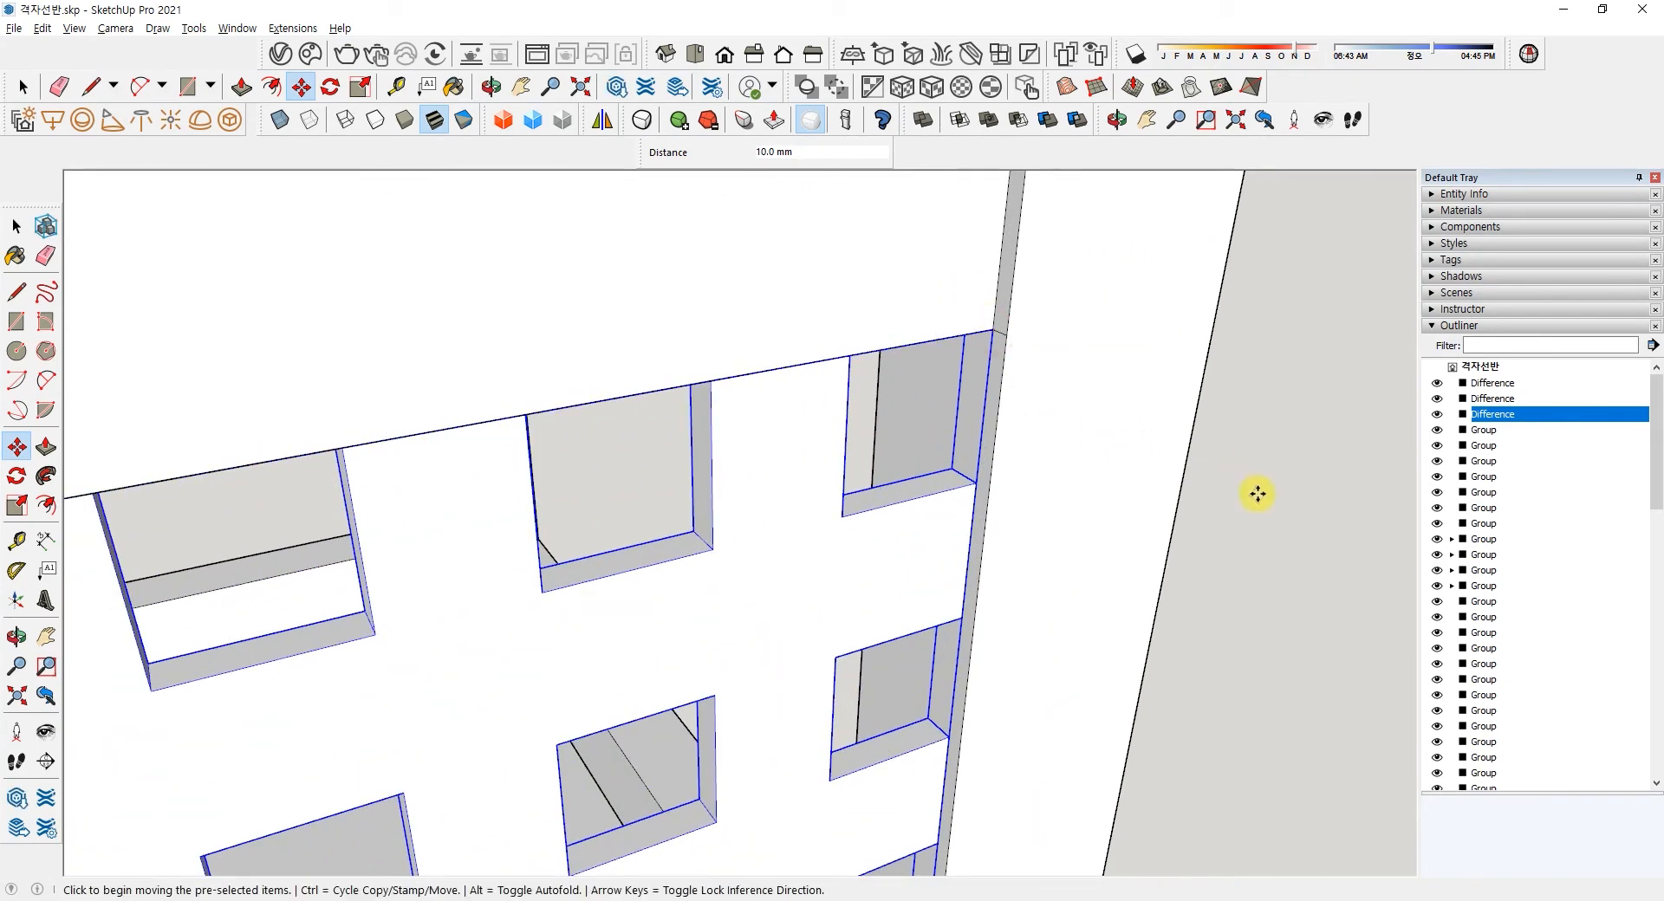
- Move the perforated side panel a further 5 mm inward along the red axis to recess it in the frame
{"action": "left_click", "coordinate": [1290, 523]}
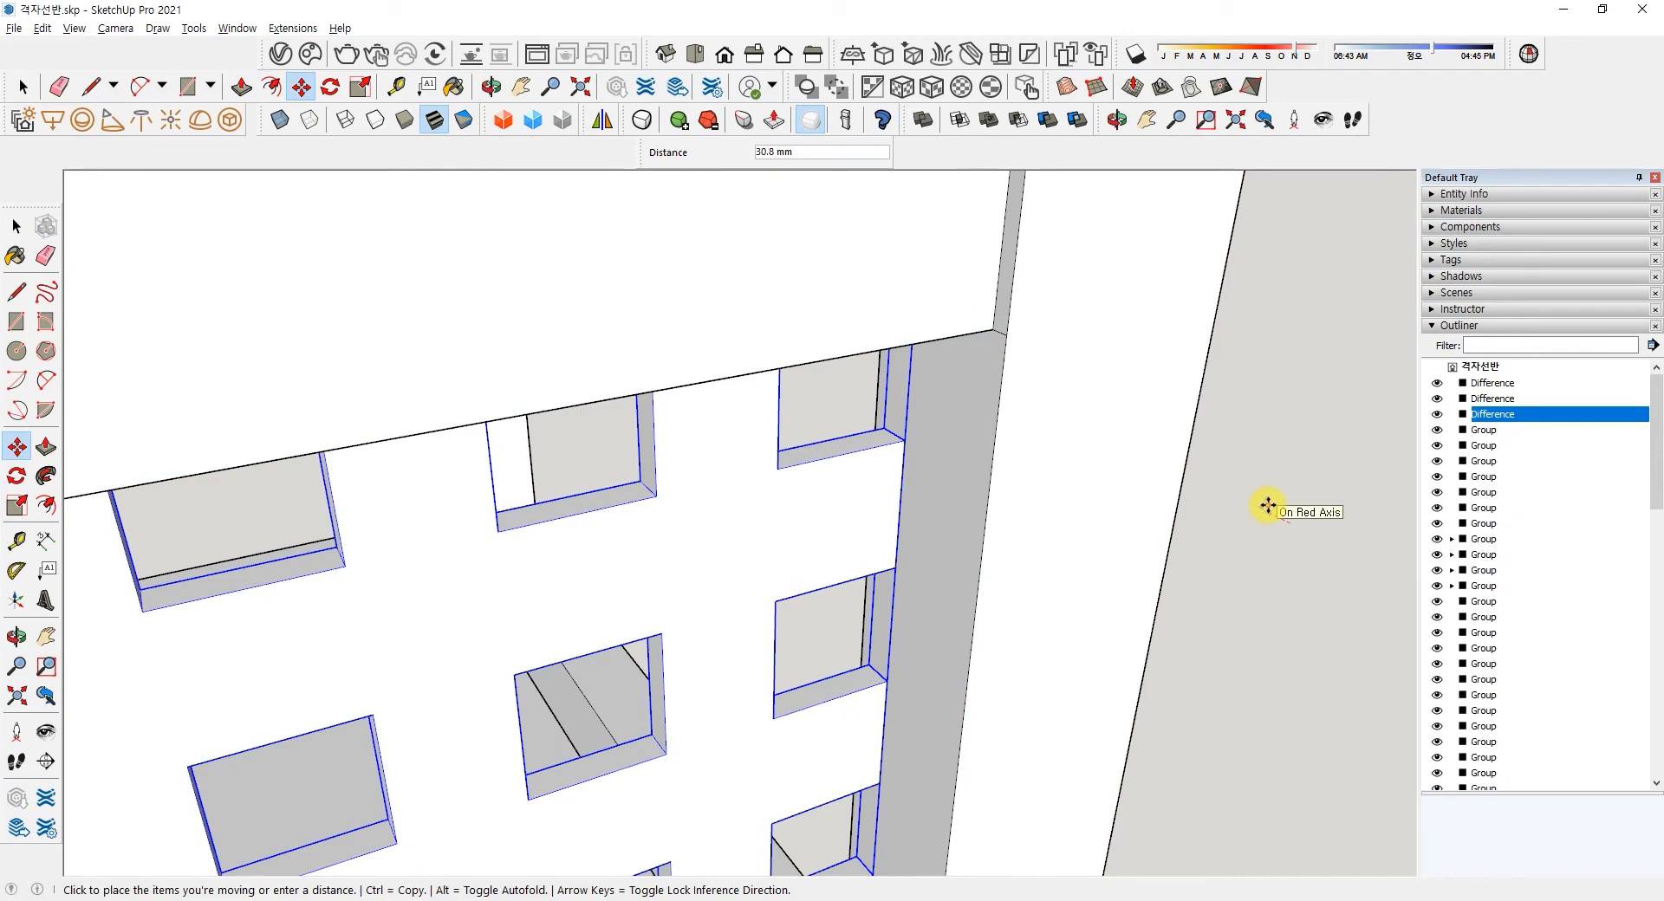
{"action": "left_click", "coordinate": [1267, 505]}
{"action": "key", "text": "Return"}
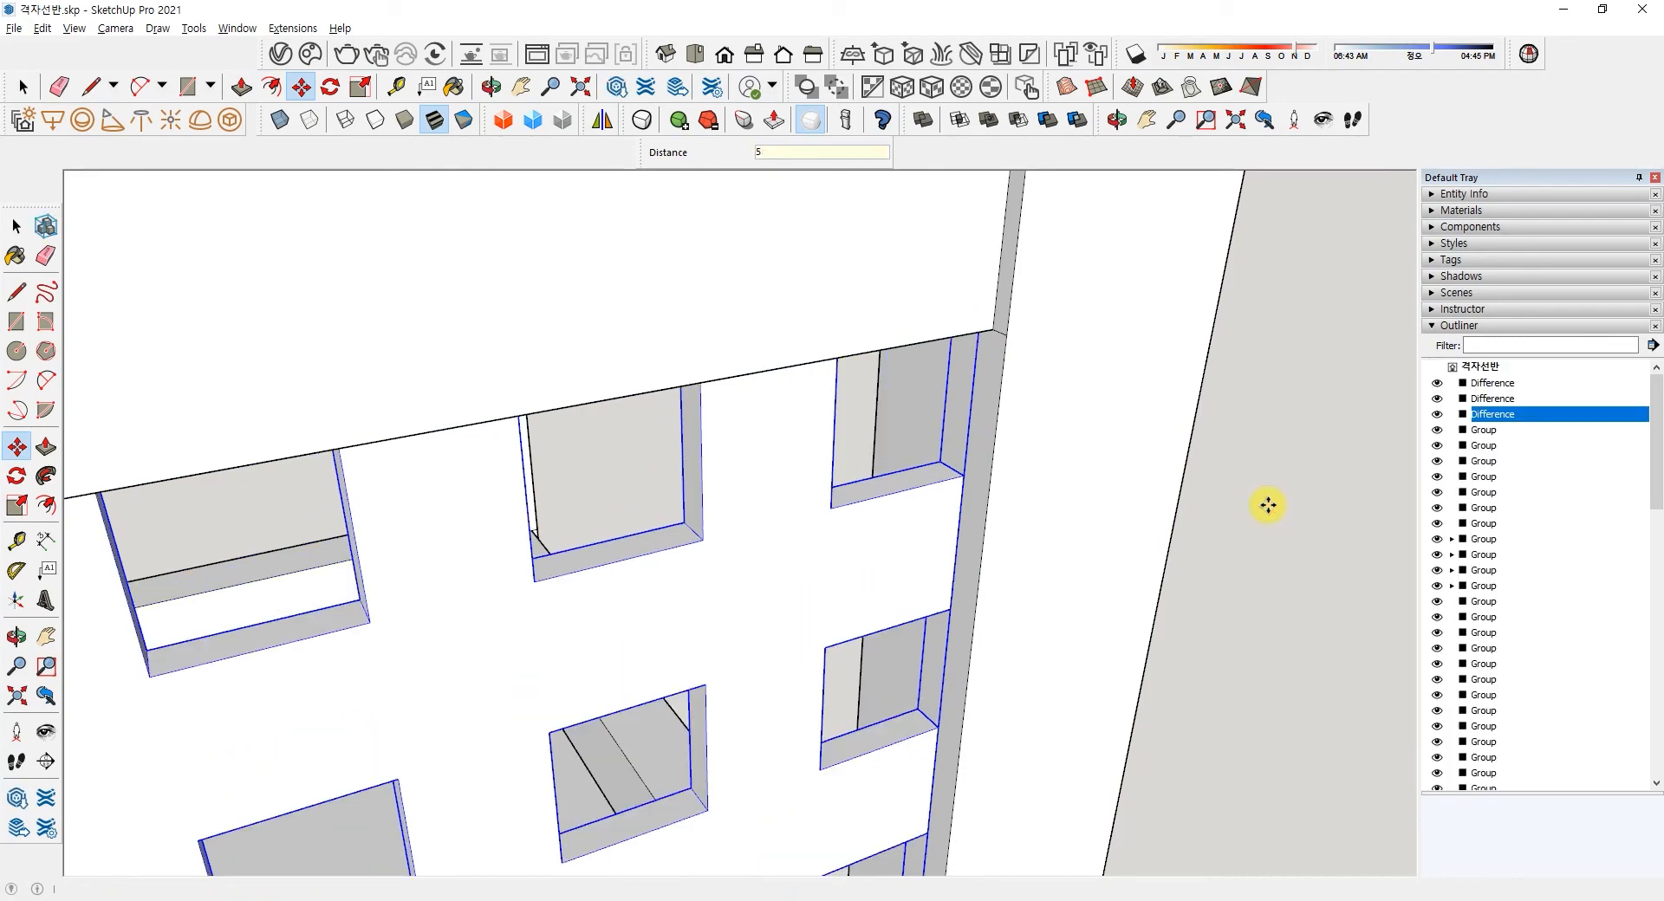
{"action": "key", "text": "space"}
{"action": "left_click", "coordinate": [1245, 663]}
{"action": "scroll", "coordinate": [1052, 610], "scroll_direction": "down", "scroll_amount": 2}
{"action": "scroll", "coordinate": [1053, 610], "scroll_direction": "down", "scroll_amount": 6}
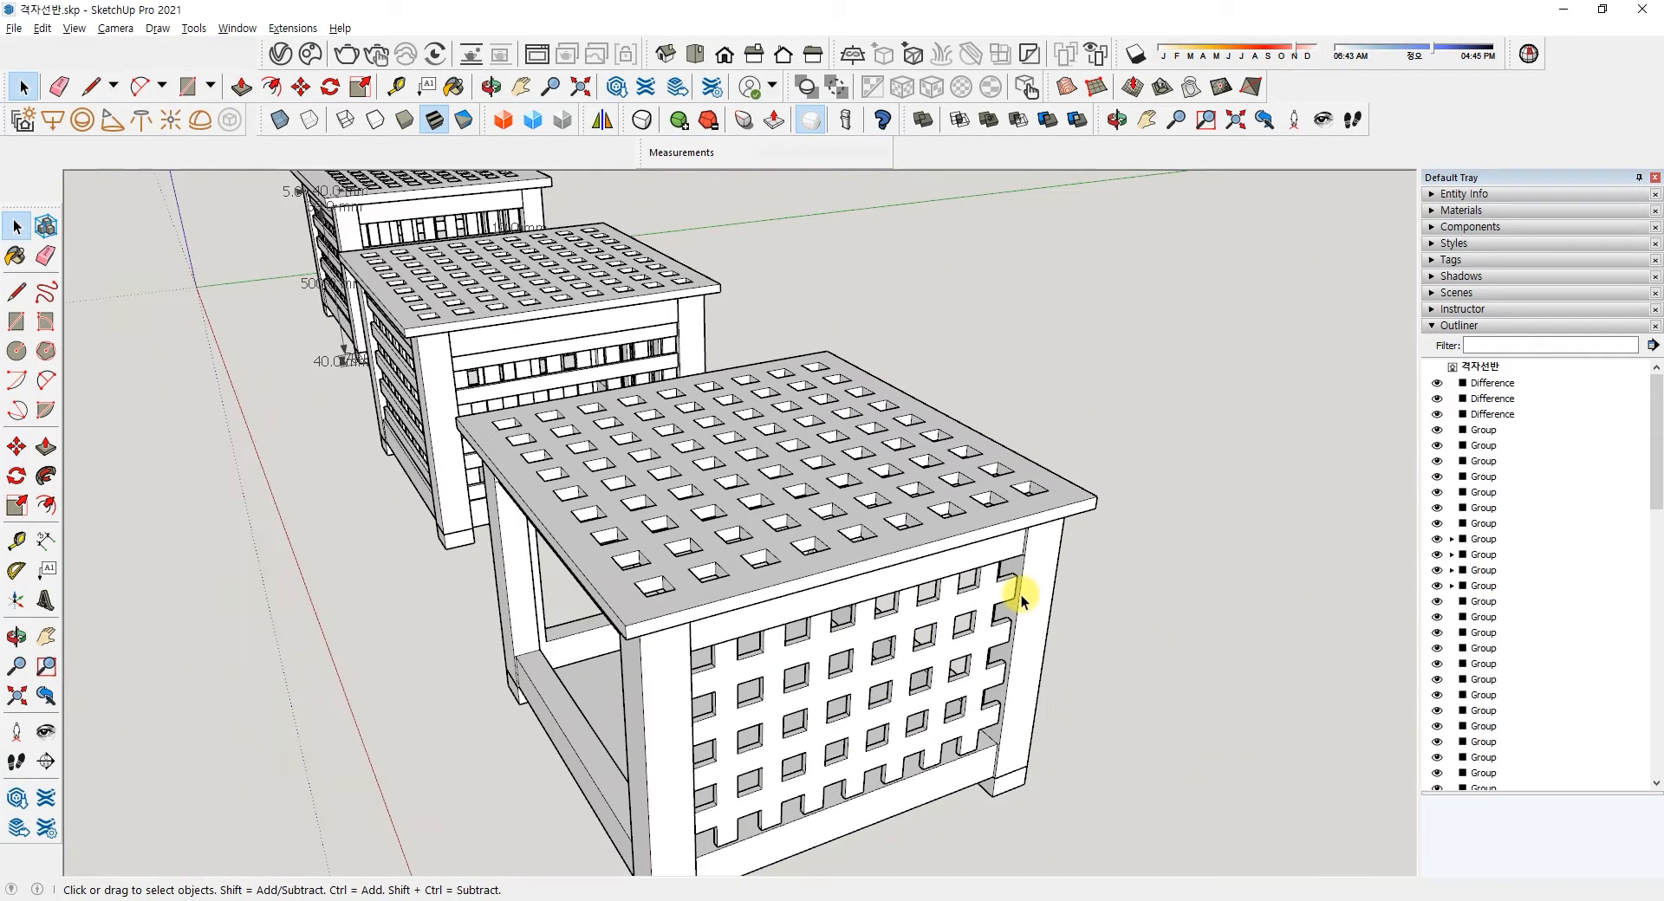
- Select the perforated side panel and draw a diagonal guide line between opposite corners of the tabletop
{"action": "middle_click_drag", "start_coordinate": [1022, 687], "coordinate": [750, 624]}
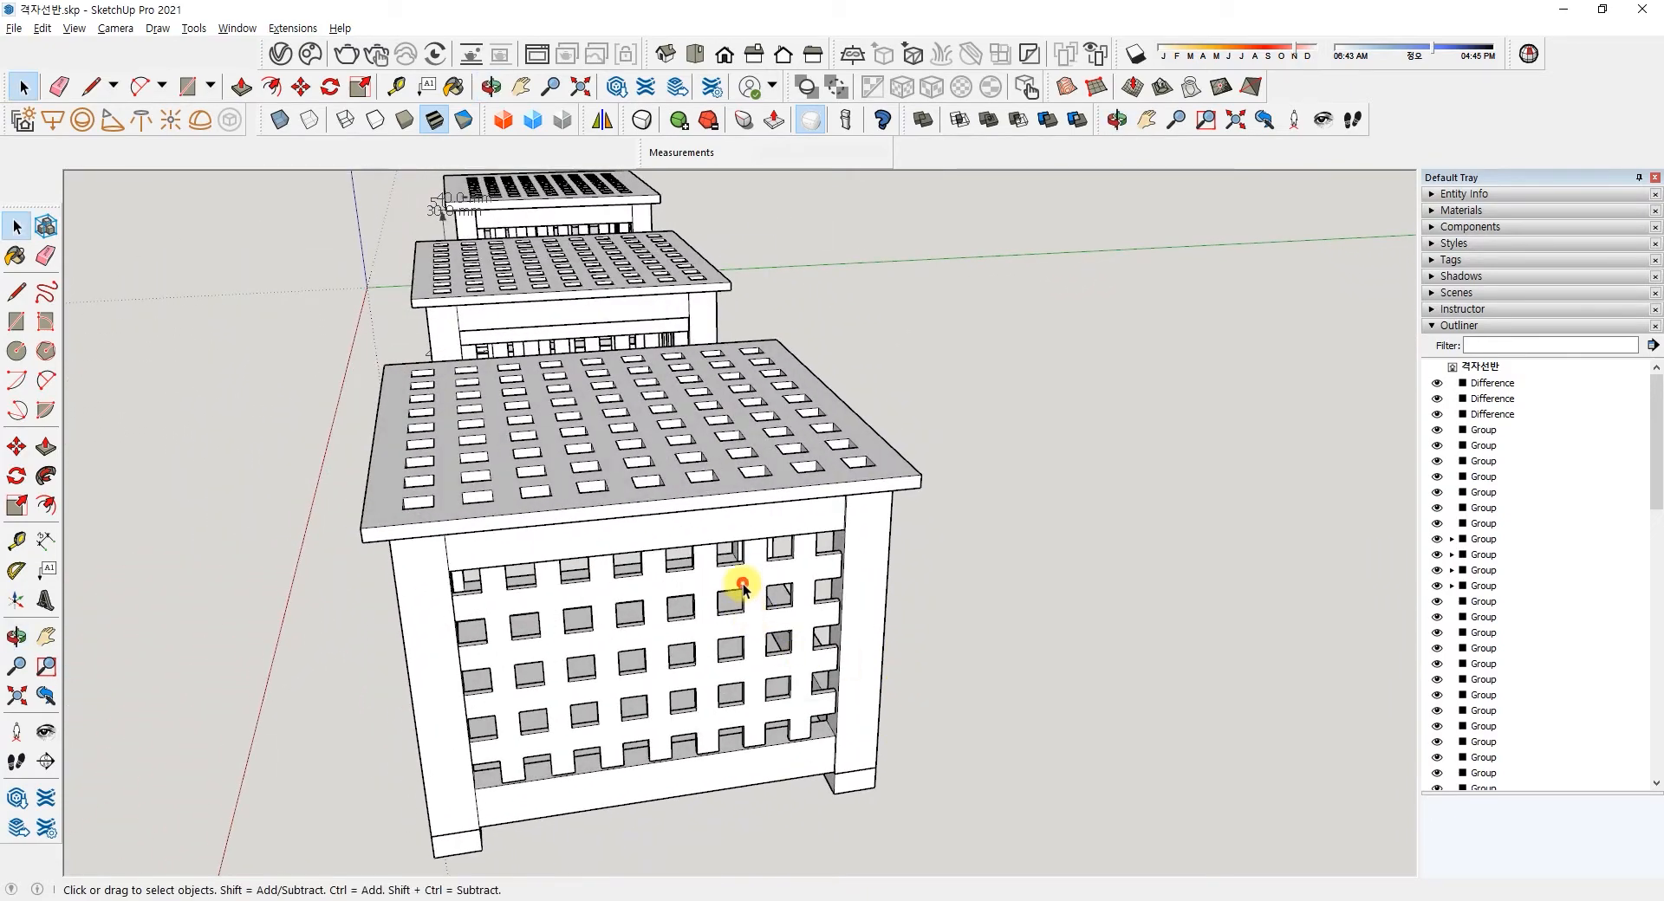
{"action": "left_click", "coordinate": [743, 583]}
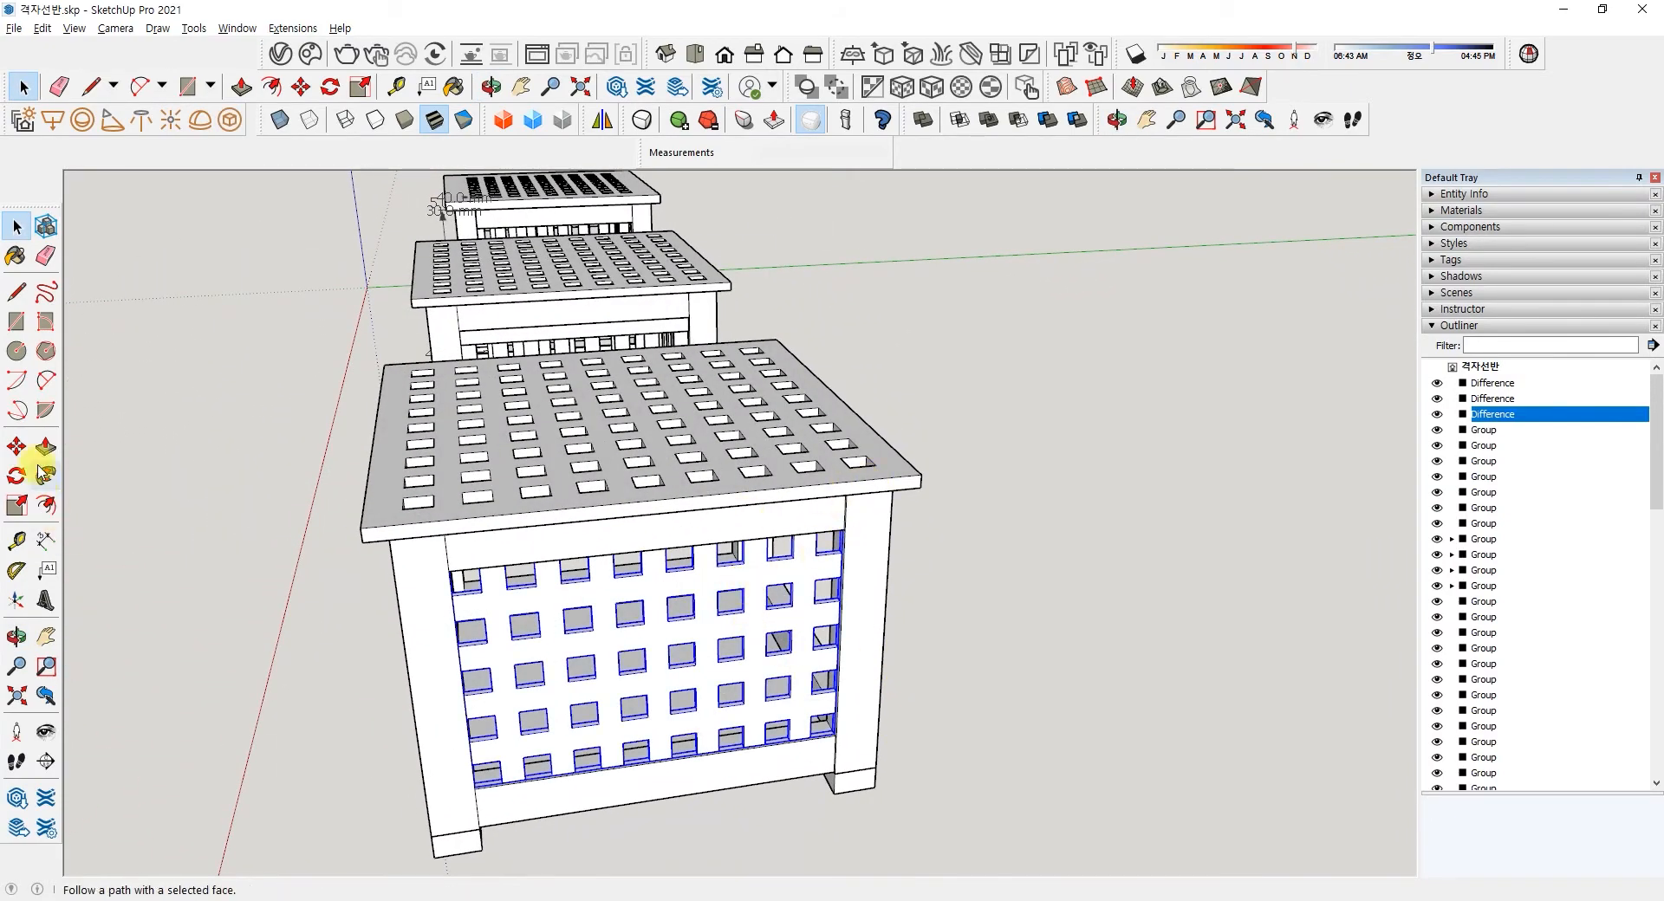
{"action": "left_click", "coordinate": [16, 293]}
{"action": "middle_click_drag", "start_coordinate": [350, 345], "coordinate": [698, 656]}
{"action": "left_click", "coordinate": [652, 772]}
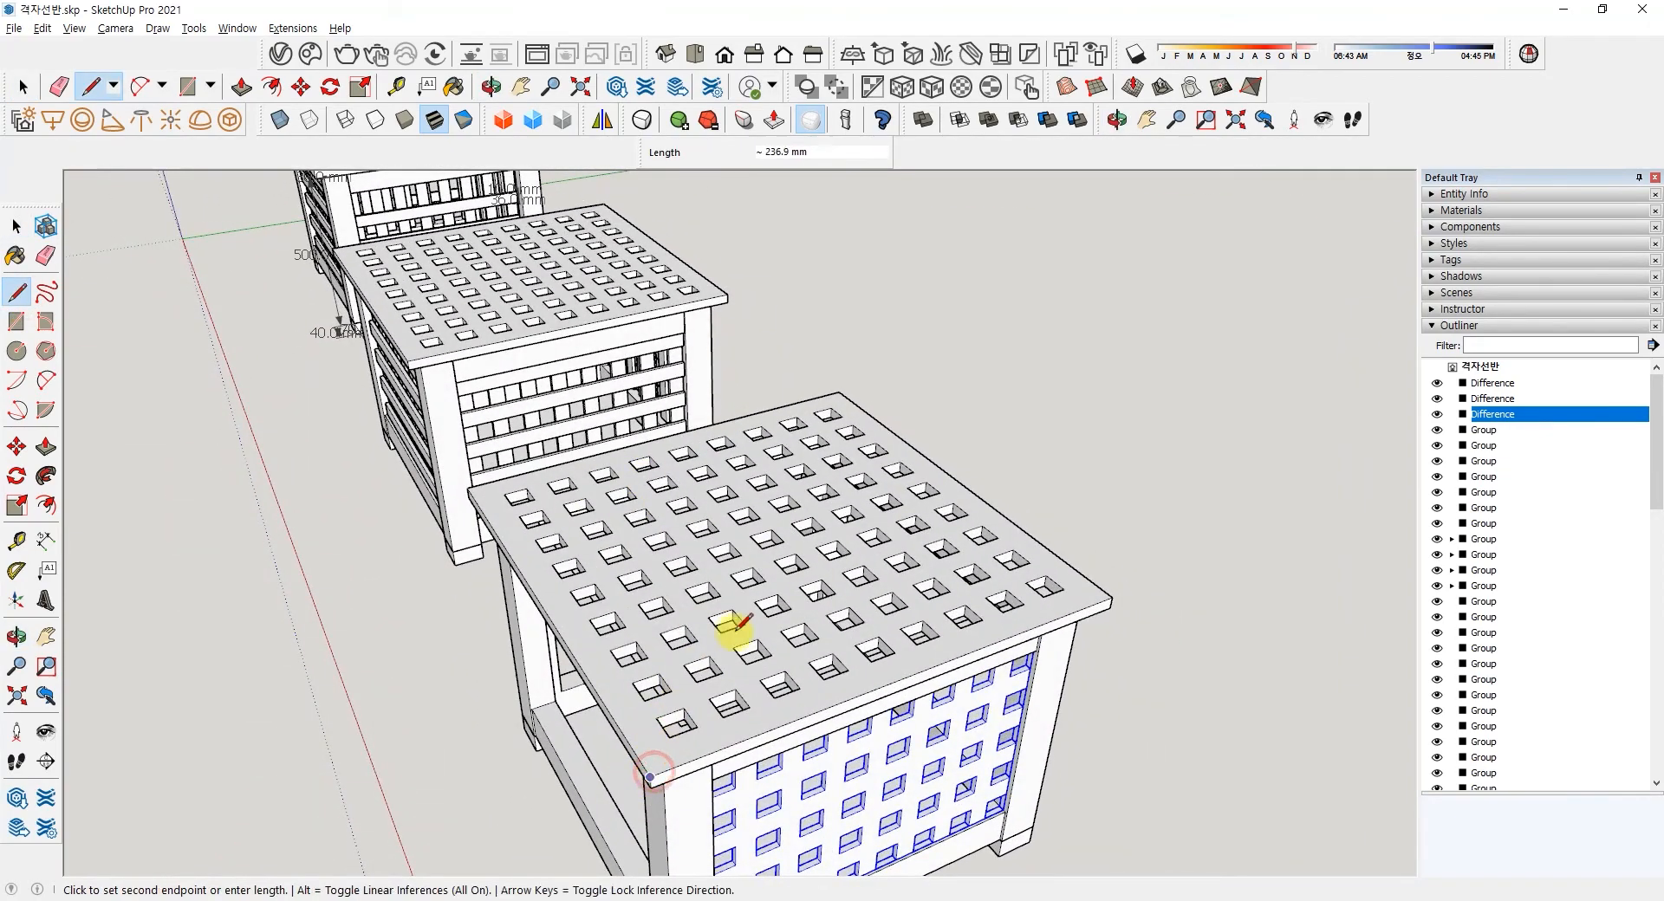
{"action": "left_click", "coordinate": [838, 392]}
{"action": "middle_click_drag", "start_coordinate": [858, 551], "coordinate": [546, 587]}
{"action": "scroll", "coordinate": [547, 589], "scroll_direction": "up", "scroll_amount": 2}
{"action": "key", "text": "space"}
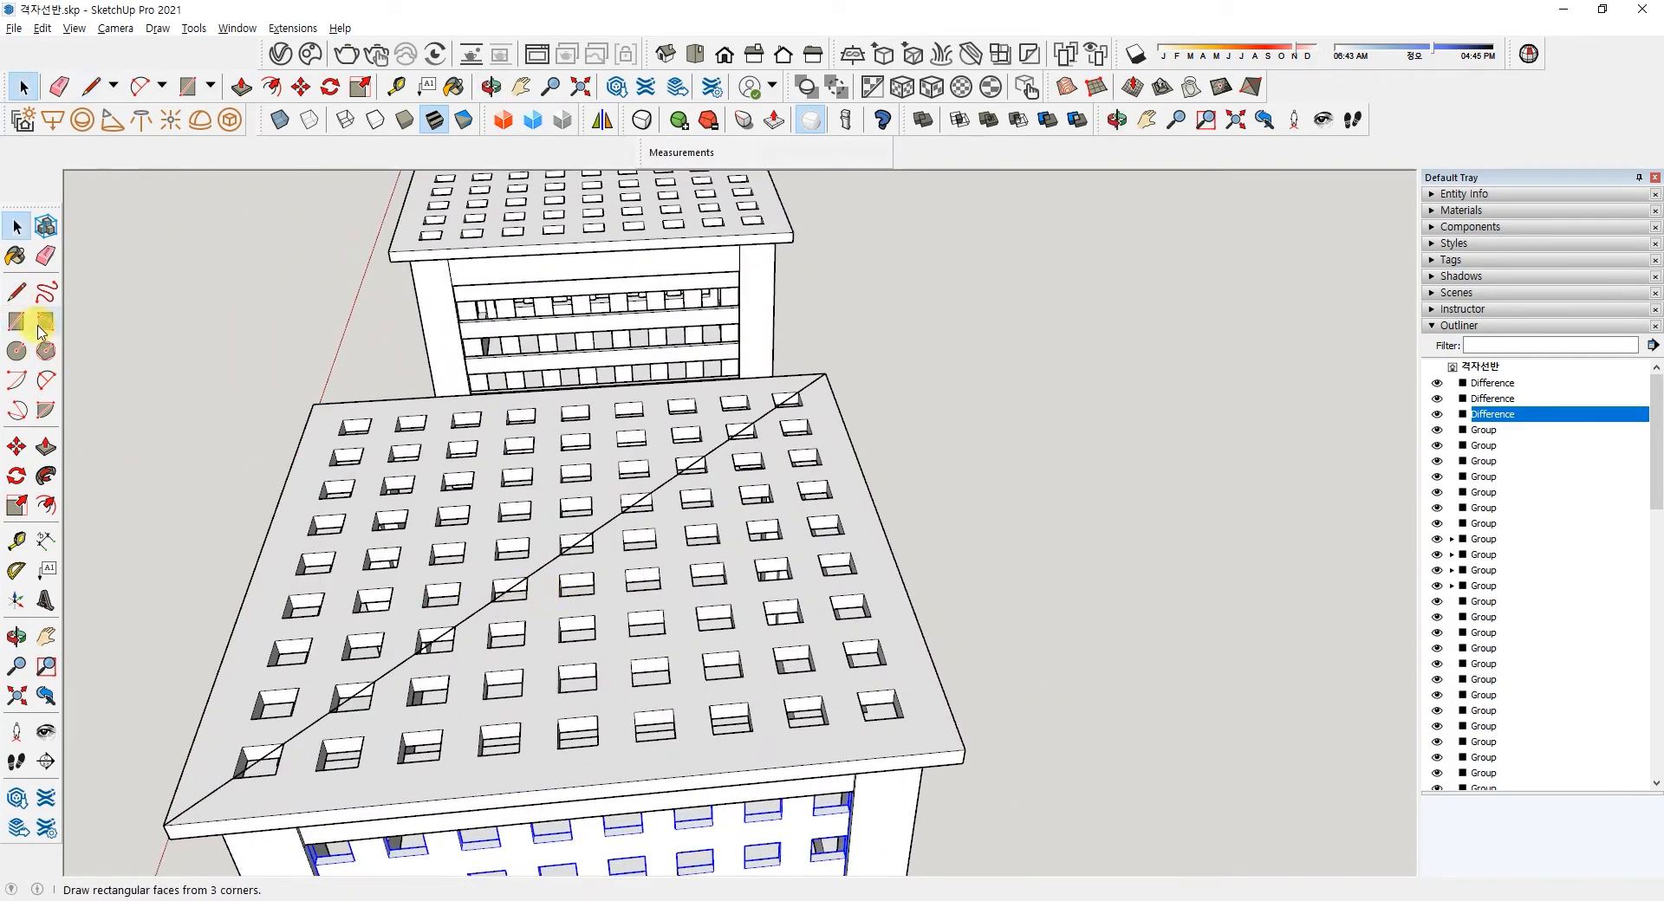
- Start rotating the selected side panel, placing the rotation centre at the diagonal guide line's midpoint with the axis vertical
{"action": "left_click", "coordinate": [19, 476]}
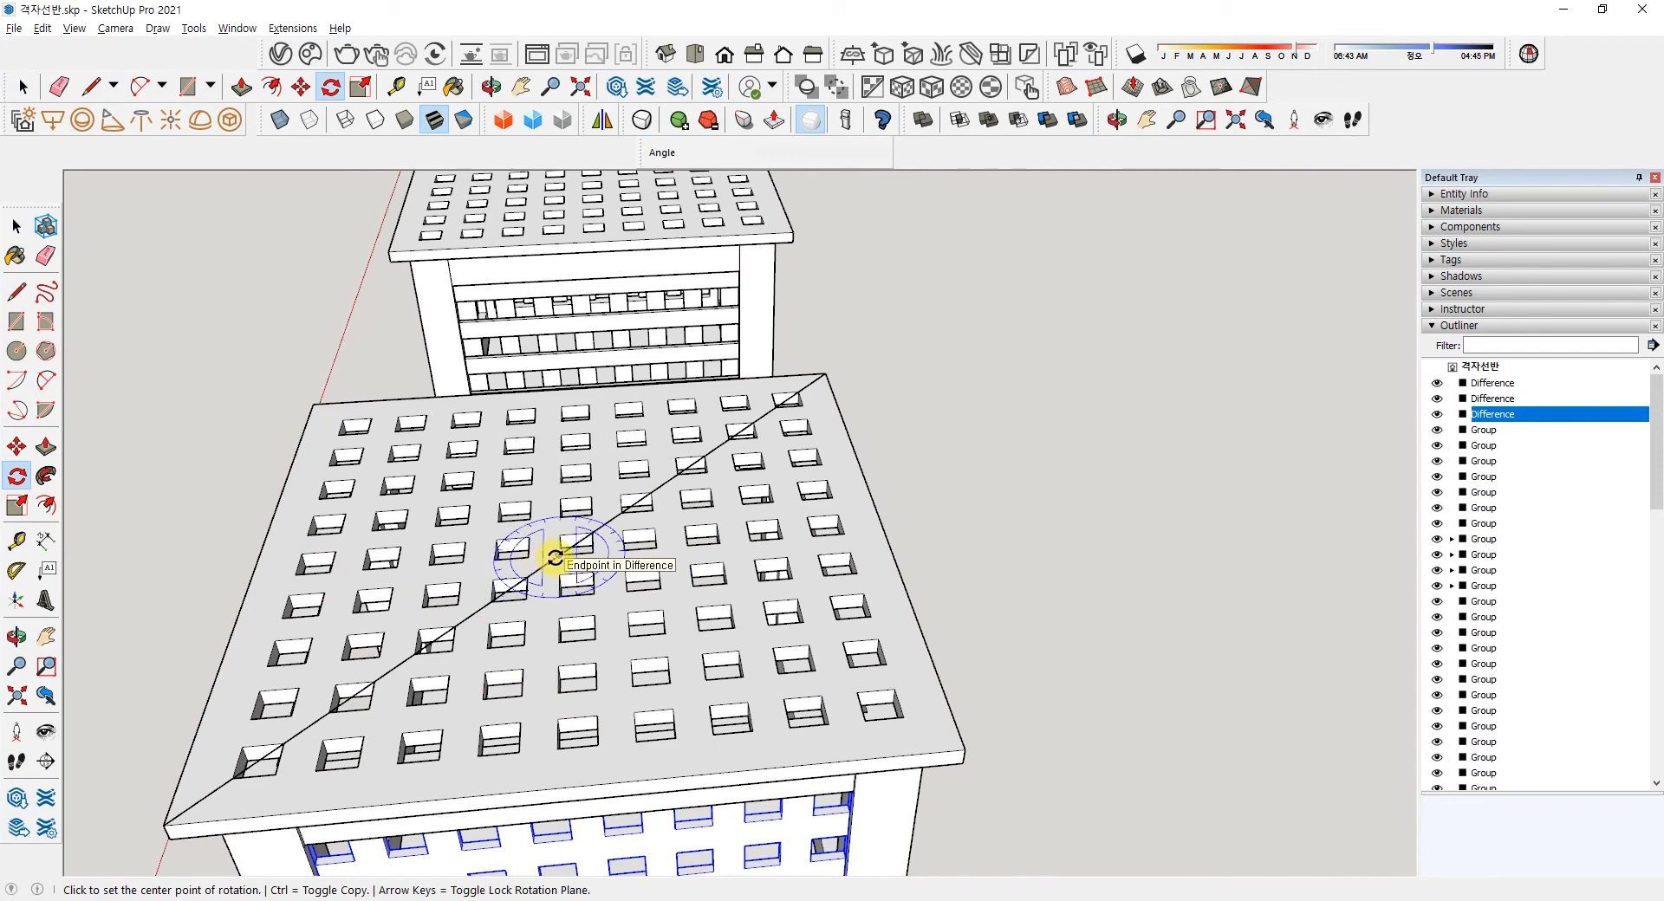
{"action": "scroll", "coordinate": [550, 559], "scroll_direction": "up", "scroll_amount": 6}
{"action": "scroll", "coordinate": [557, 557], "scroll_direction": "up", "scroll_amount": 2}
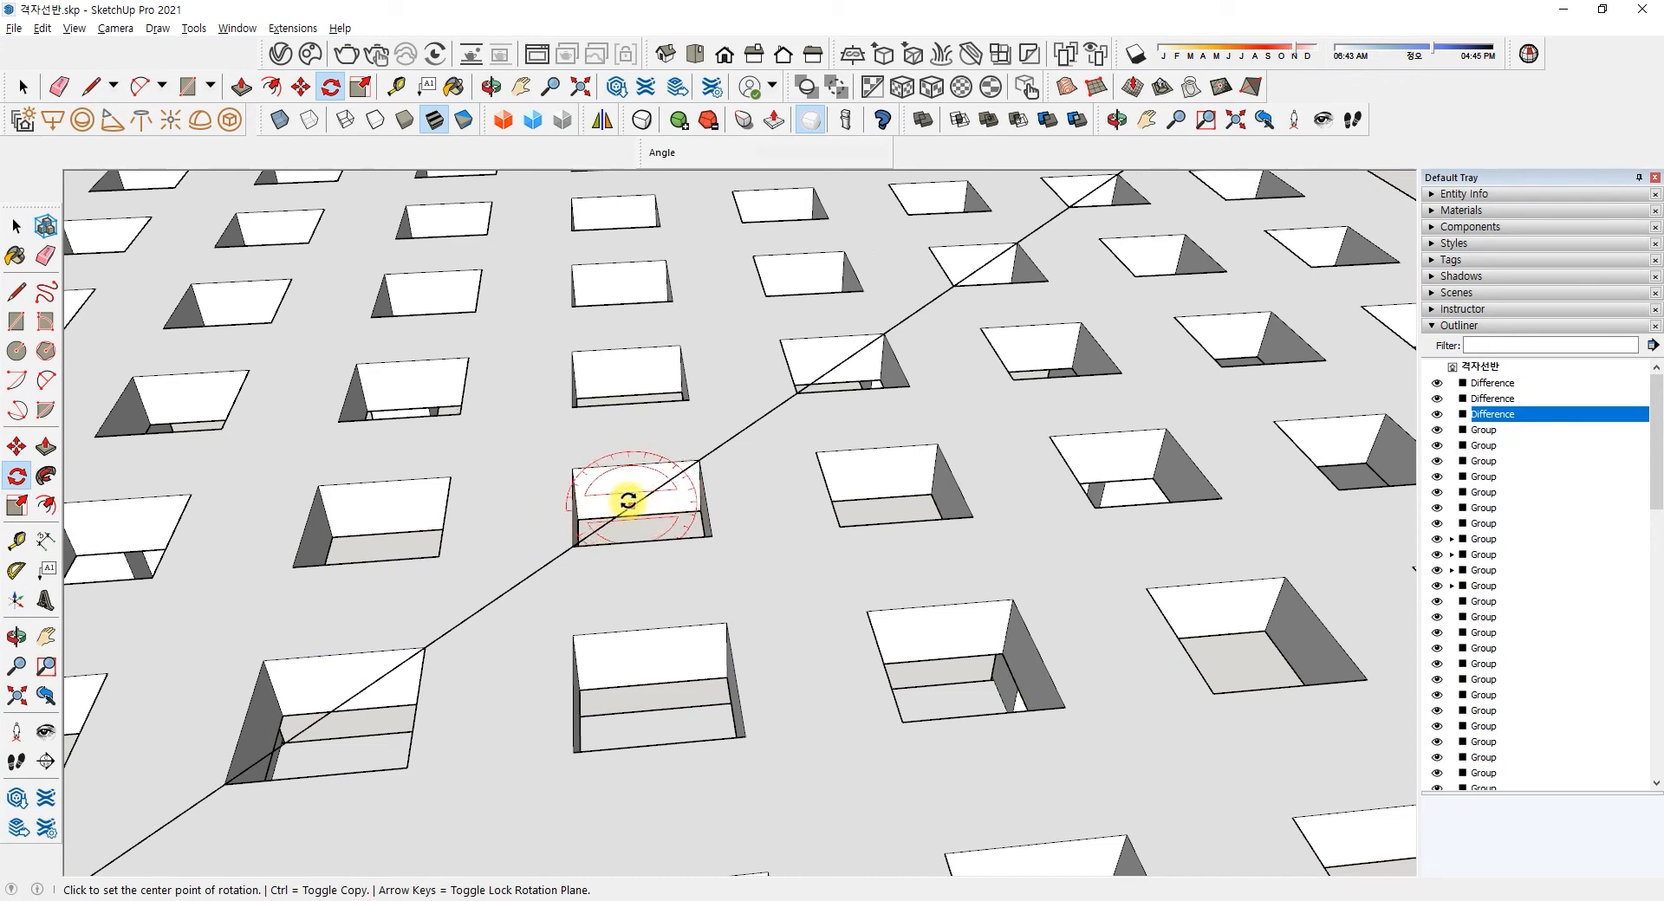
{"action": "scroll", "coordinate": [632, 501], "scroll_direction": "down", "scroll_amount": 2}
{"action": "scroll", "coordinate": [637, 497], "scroll_direction": "down", "scroll_amount": 2}
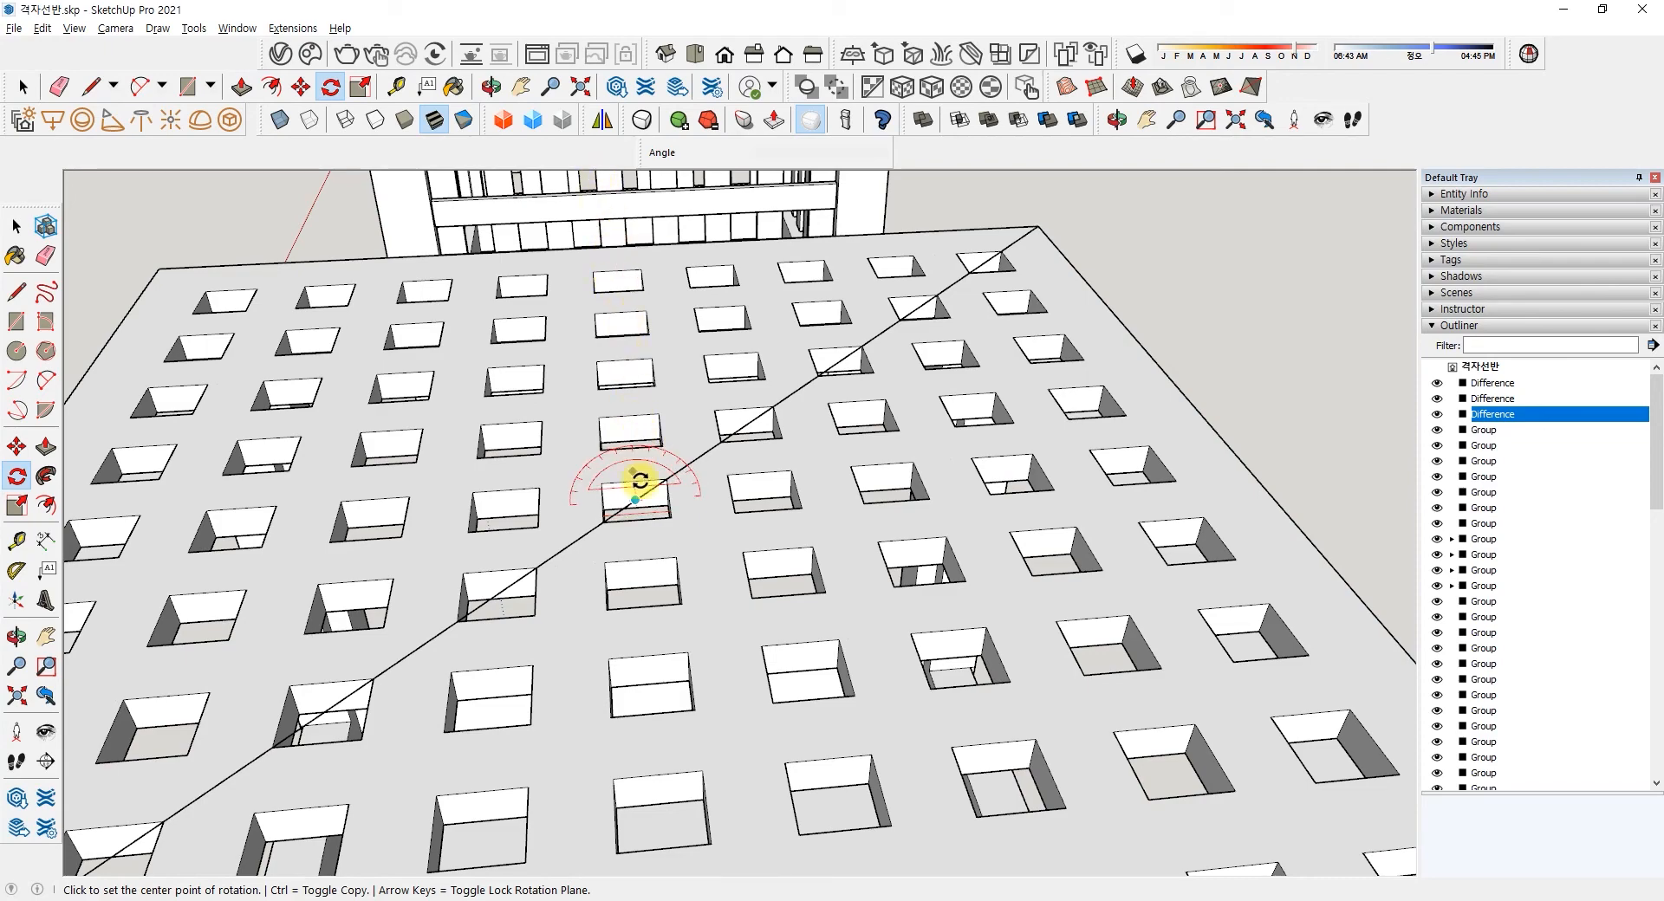
{"action": "middle_click_drag", "start_coordinate": [676, 531], "coordinate": [938, 679]}
{"action": "key", "text": "Escape"}
{"action": "key", "text": "Down"}
{"action": "scroll", "coordinate": [797, 484], "scroll_direction": "down", "scroll_amount": 2}
{"action": "key", "text": "Right"}
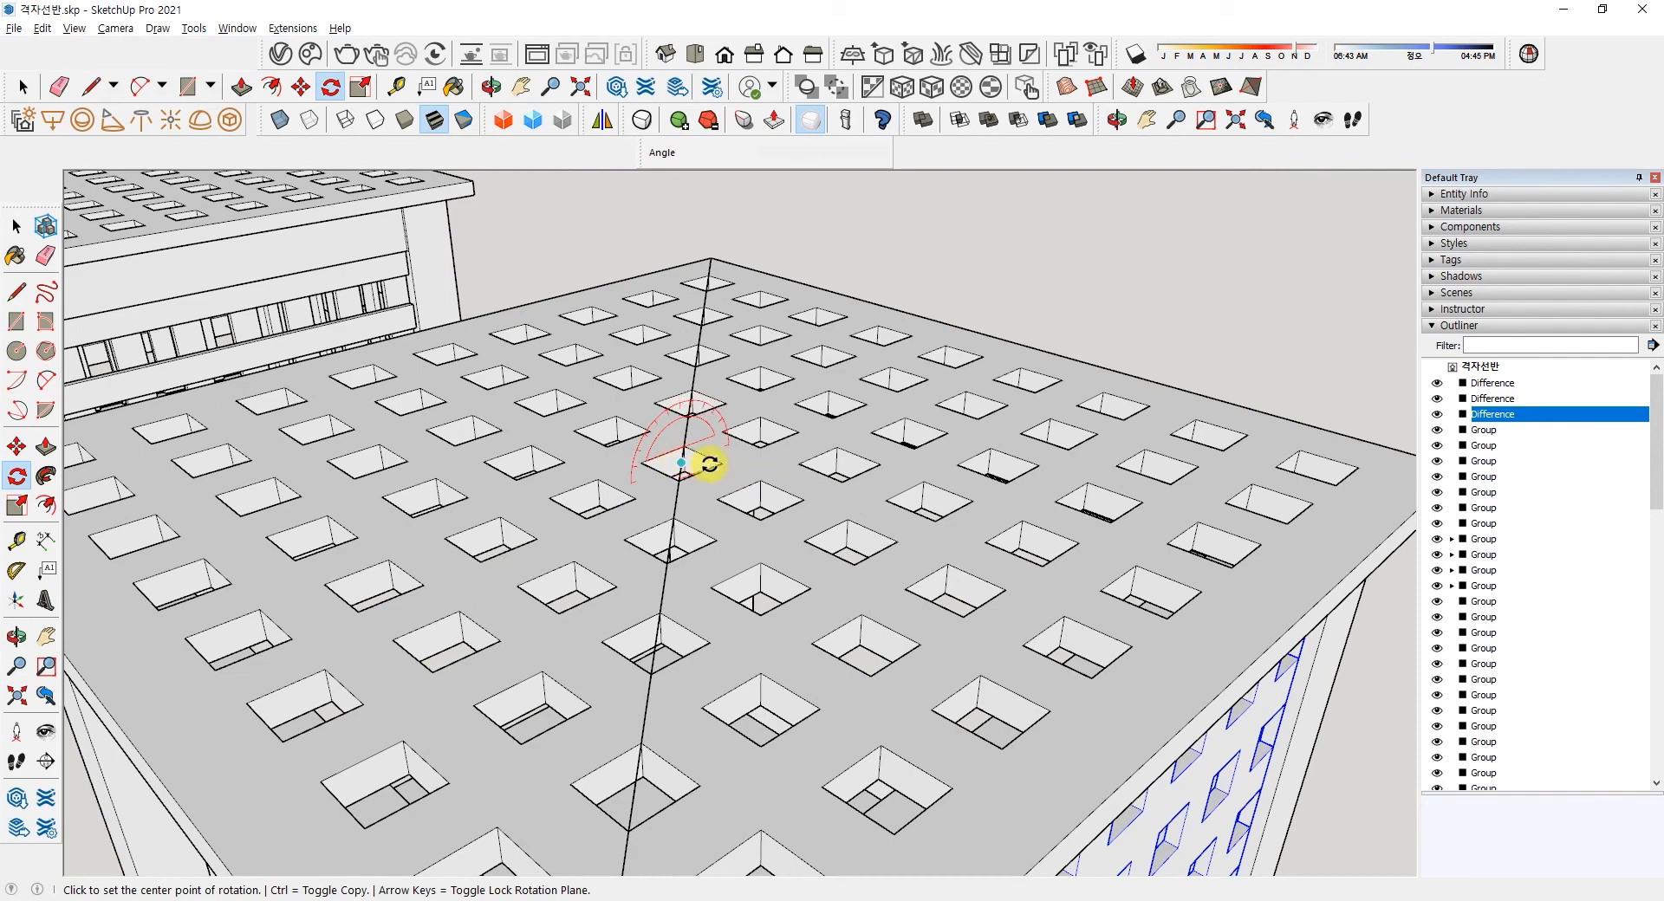
{"action": "scroll", "coordinate": [677, 461], "scroll_direction": "up", "scroll_amount": 3}
{"action": "middle_click_drag", "start_coordinate": [672, 464], "coordinate": [592, 486]}
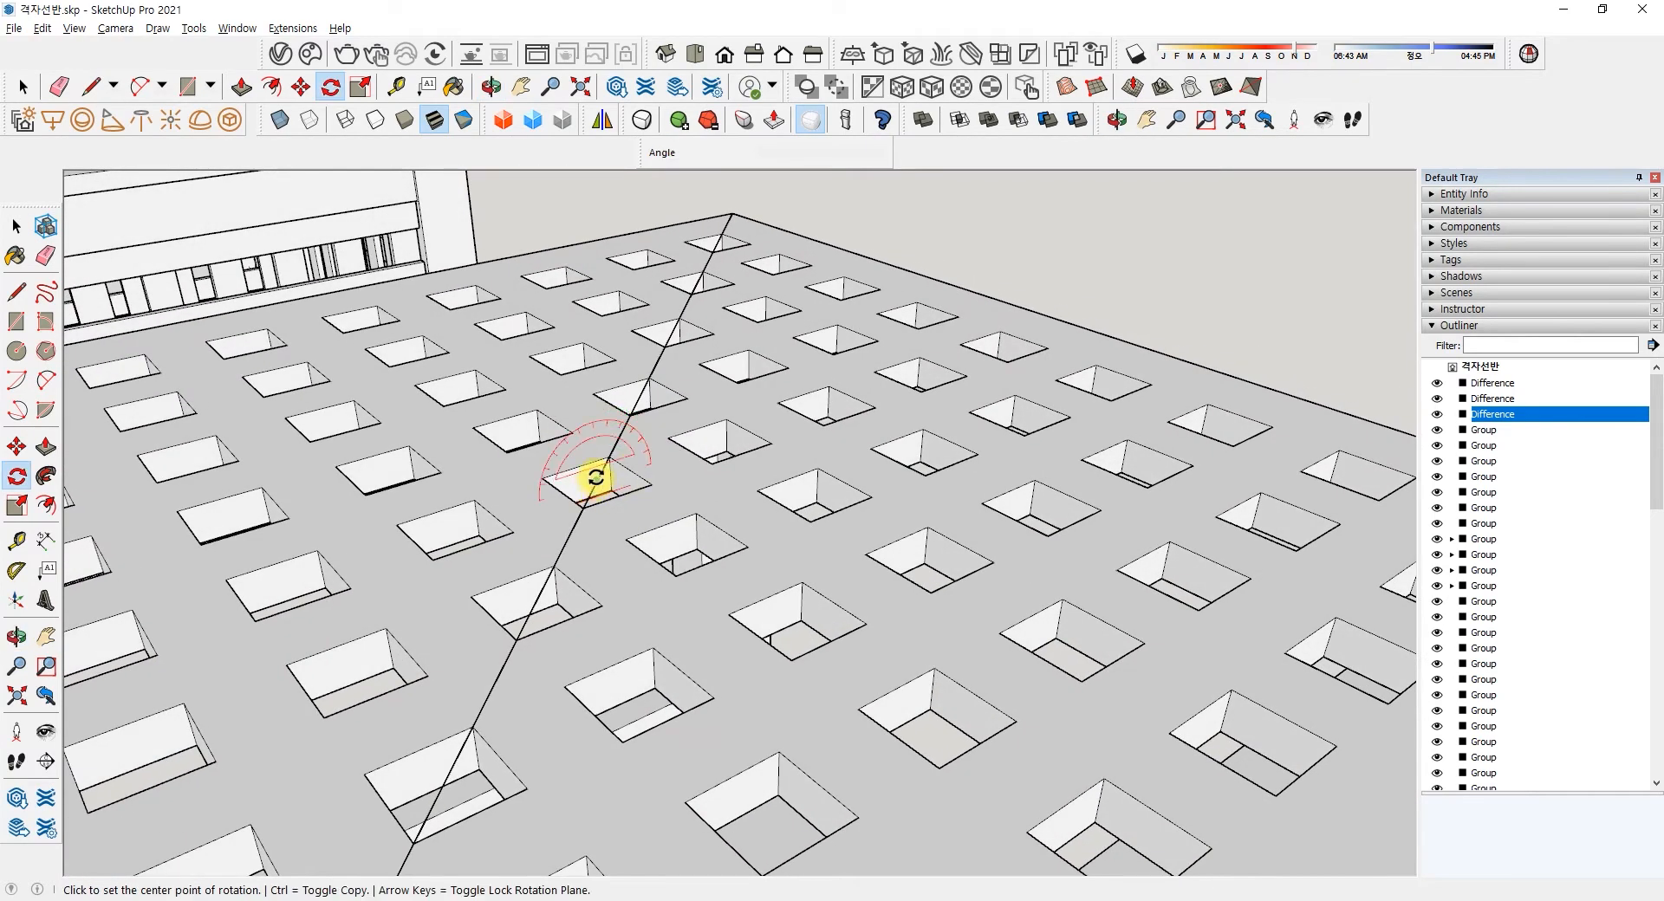
{"action": "left_click_drag", "start_coordinate": [596, 477], "coordinate": [570, 209]}
{"action": "scroll", "coordinate": [617, 368], "scroll_direction": "down", "scroll_amount": 4}
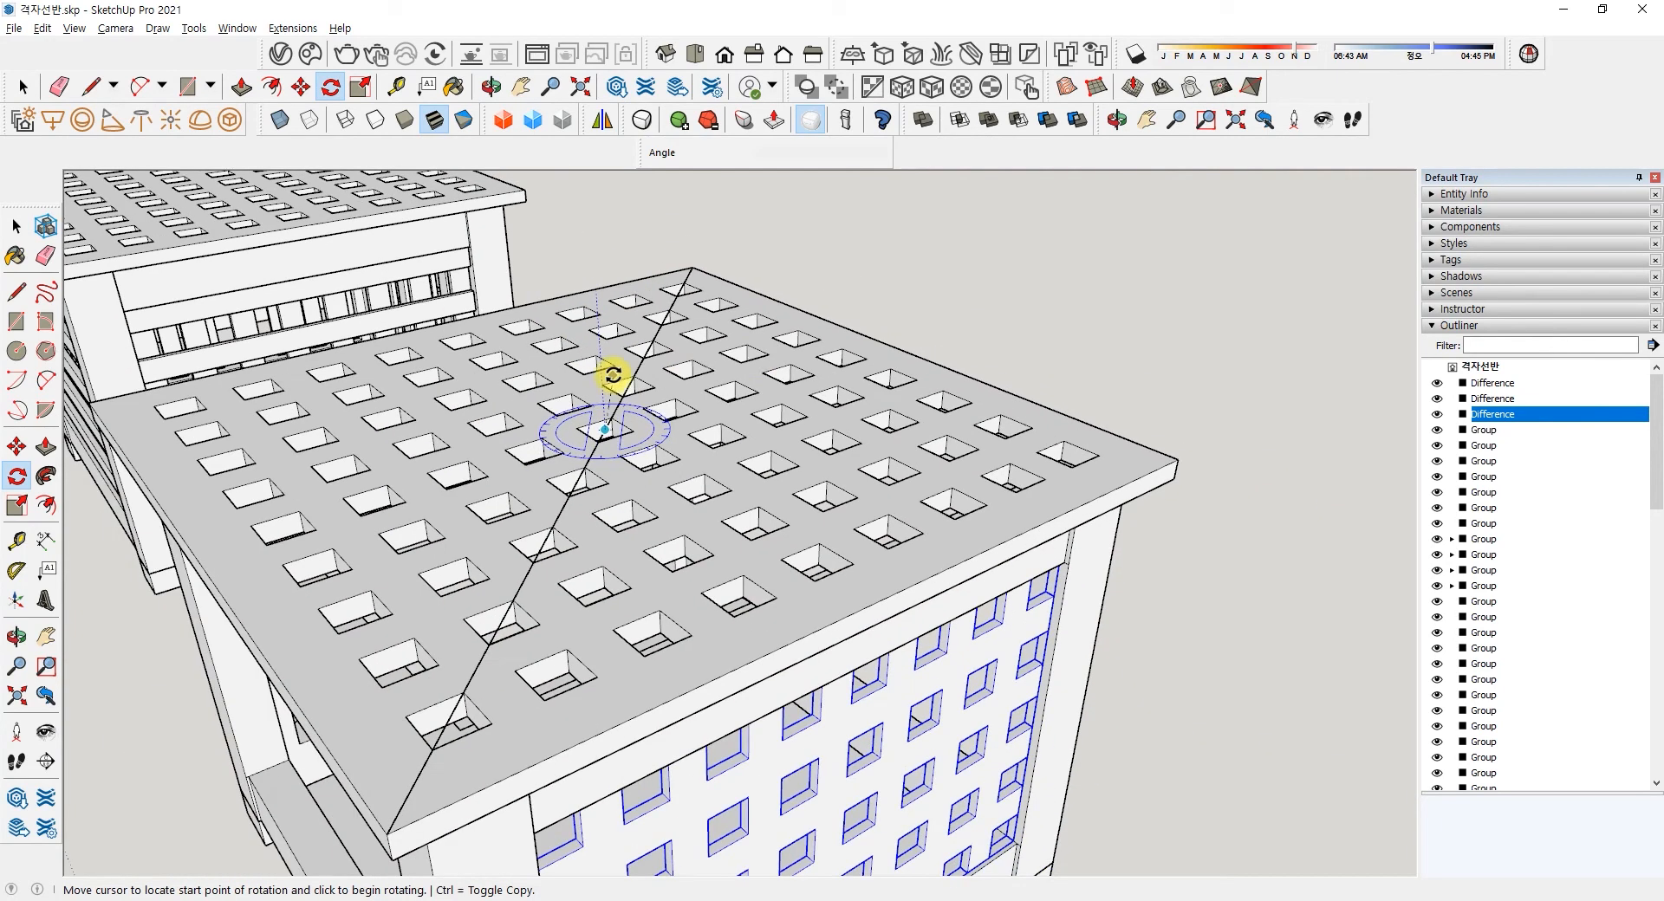
- Rotate a copy of the perforated side panel by 90 degrees and array it with *3 to cover all four sides
{"action": "left_click", "coordinate": [965, 308]}
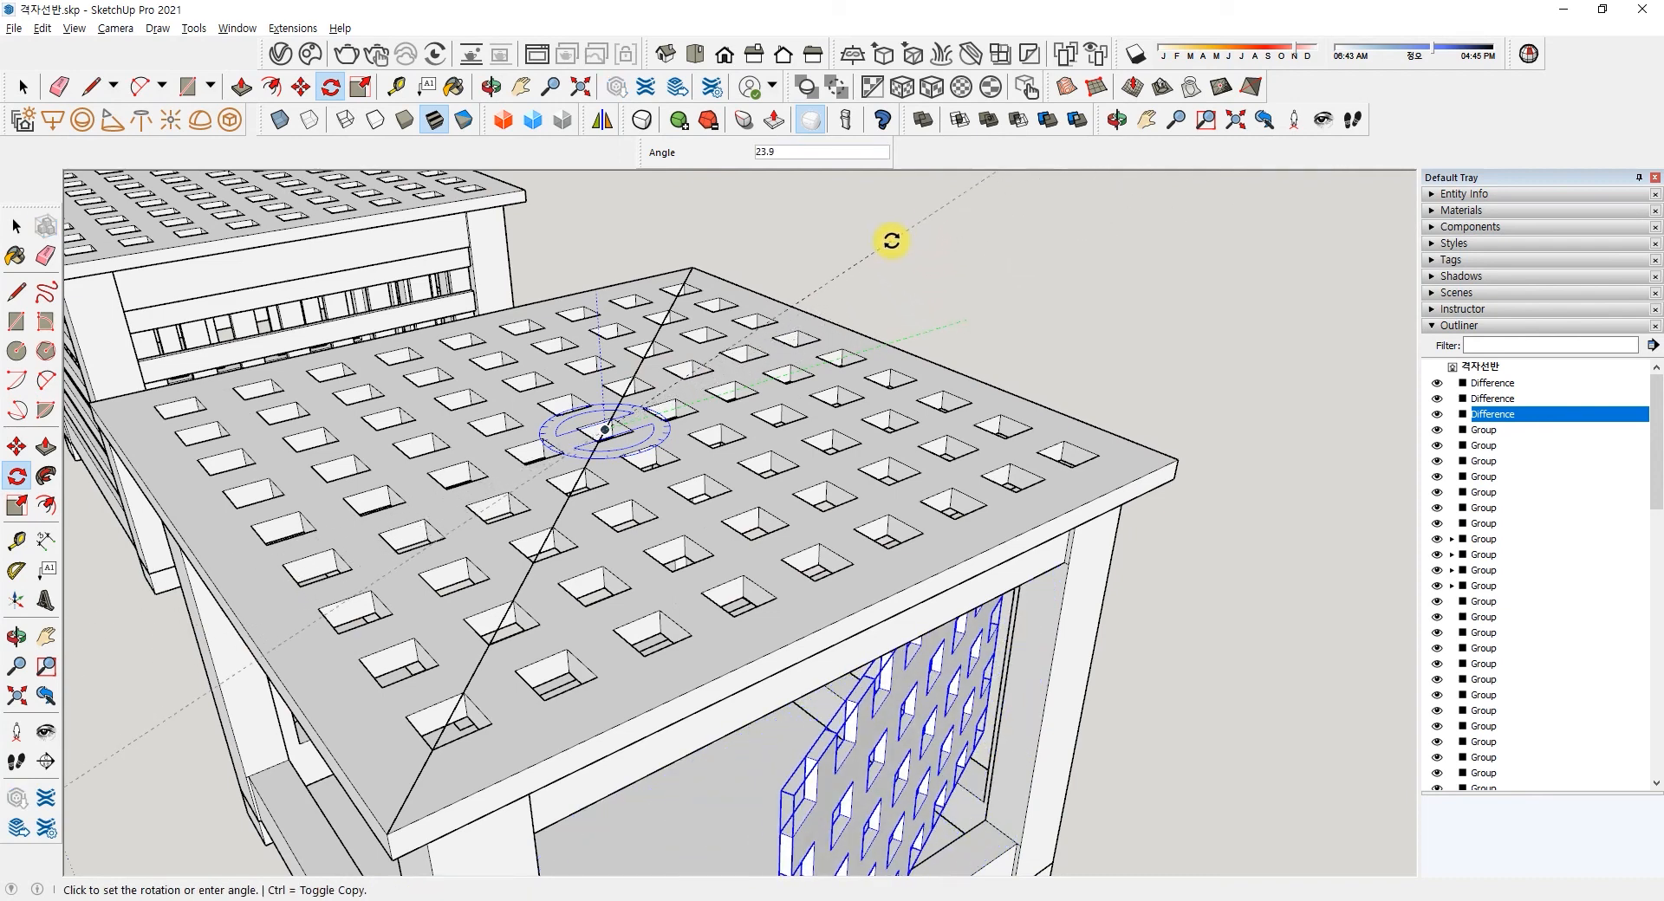
{"action": "key", "text": "ctrl"}
{"action": "left_click", "coordinate": [892, 242]}
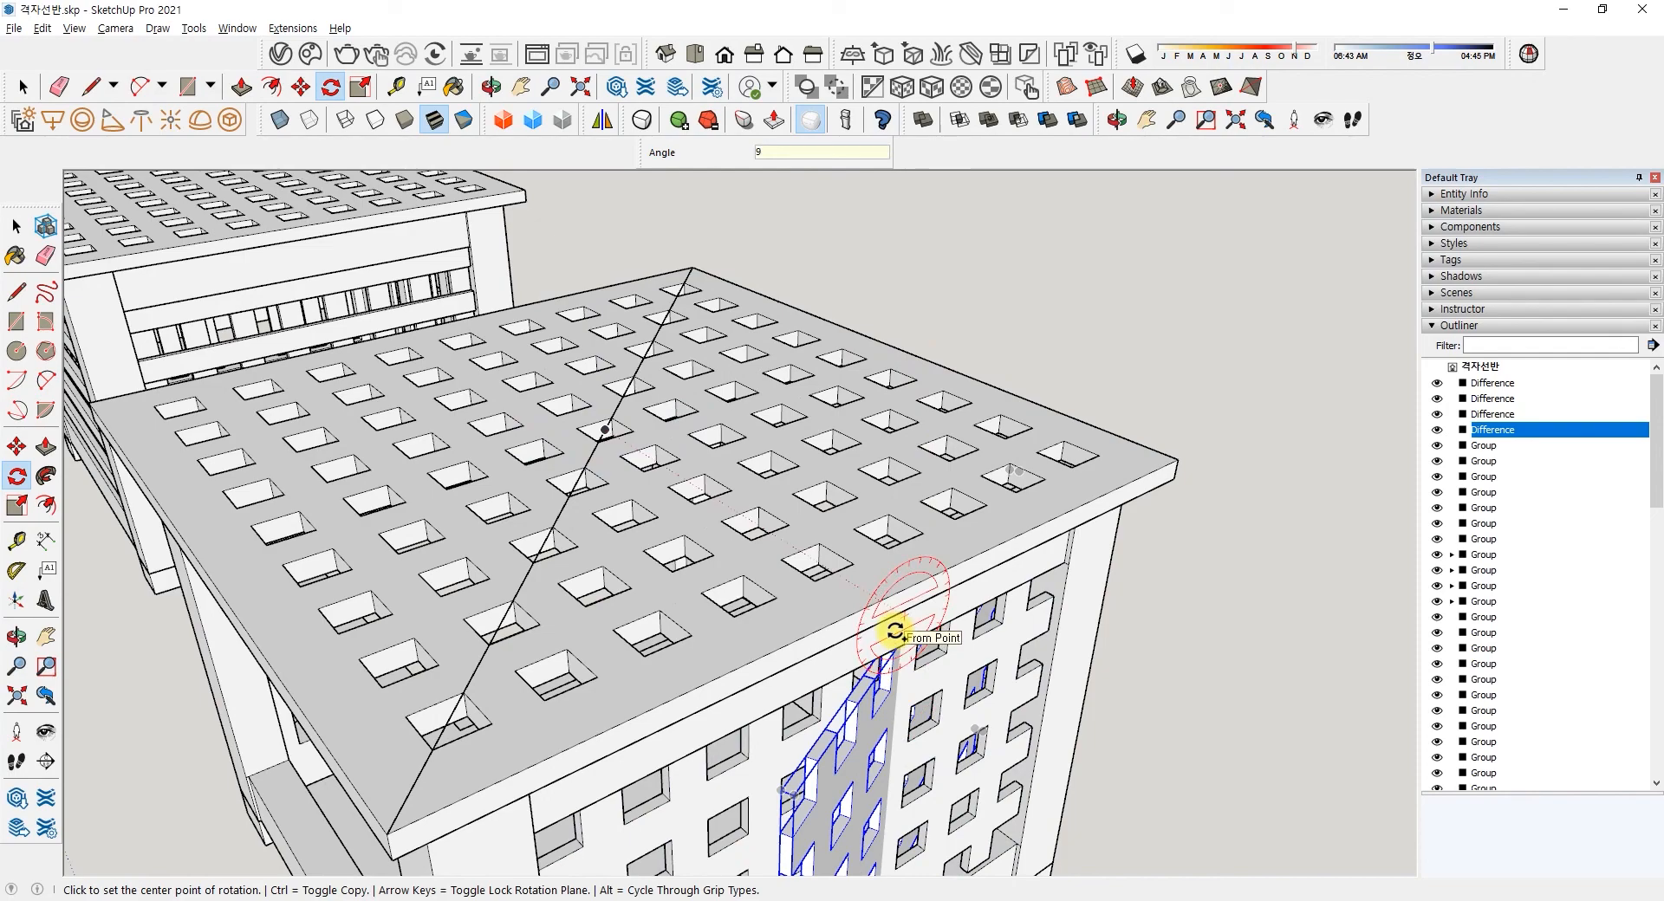
{"action": "key", "text": "Return"}
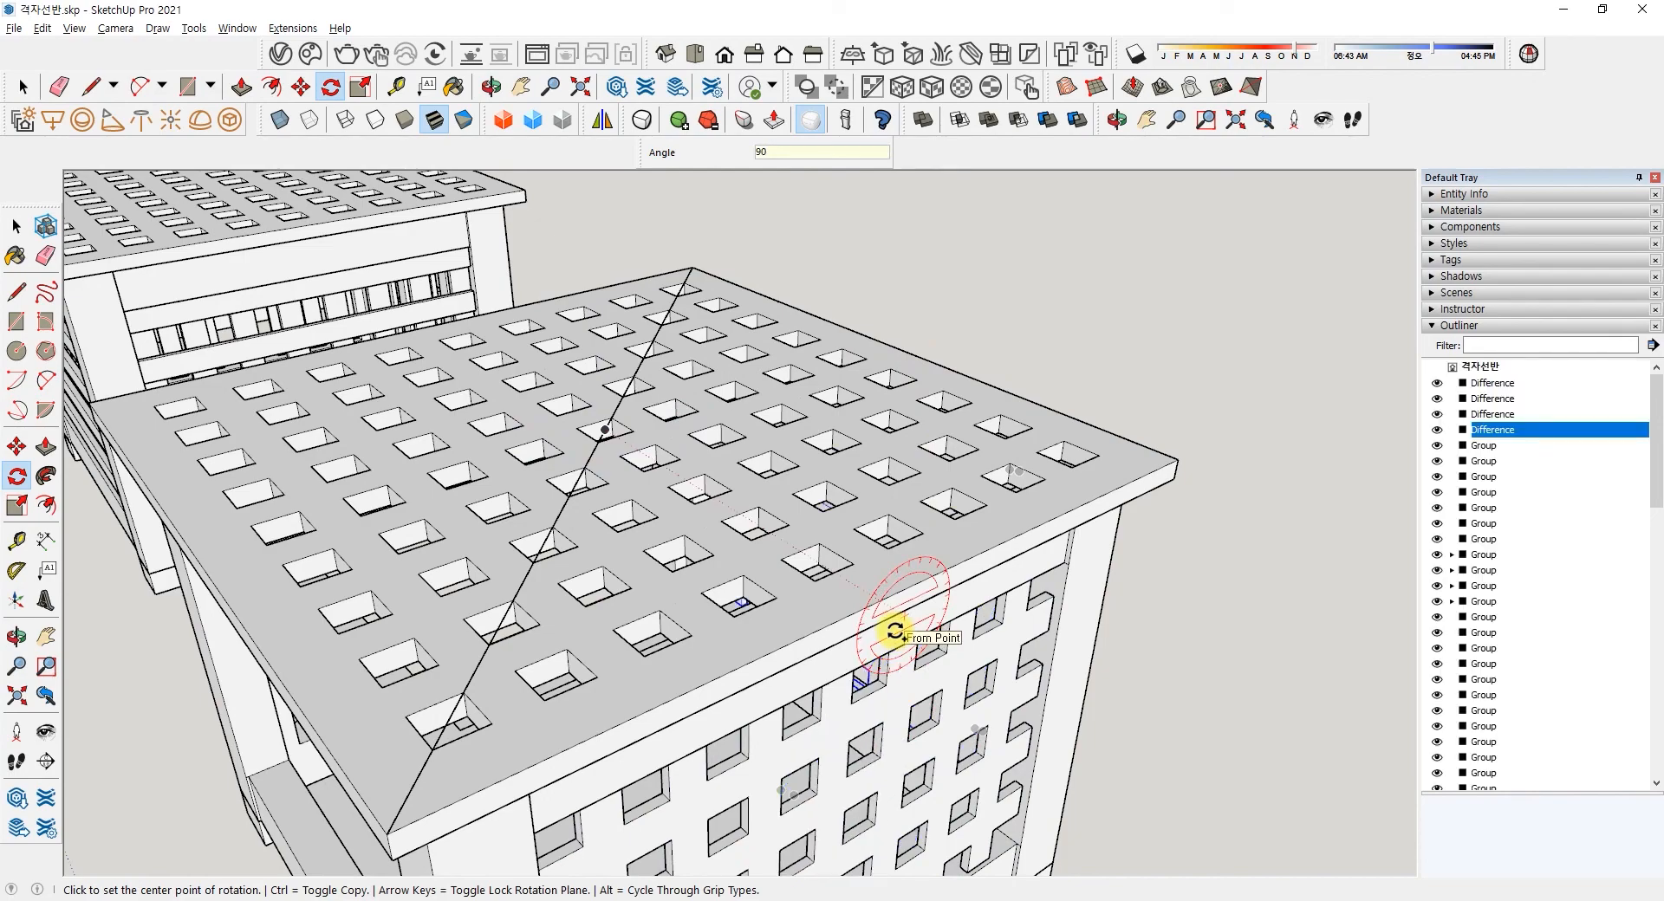
{"action": "key", "text": "Return"}
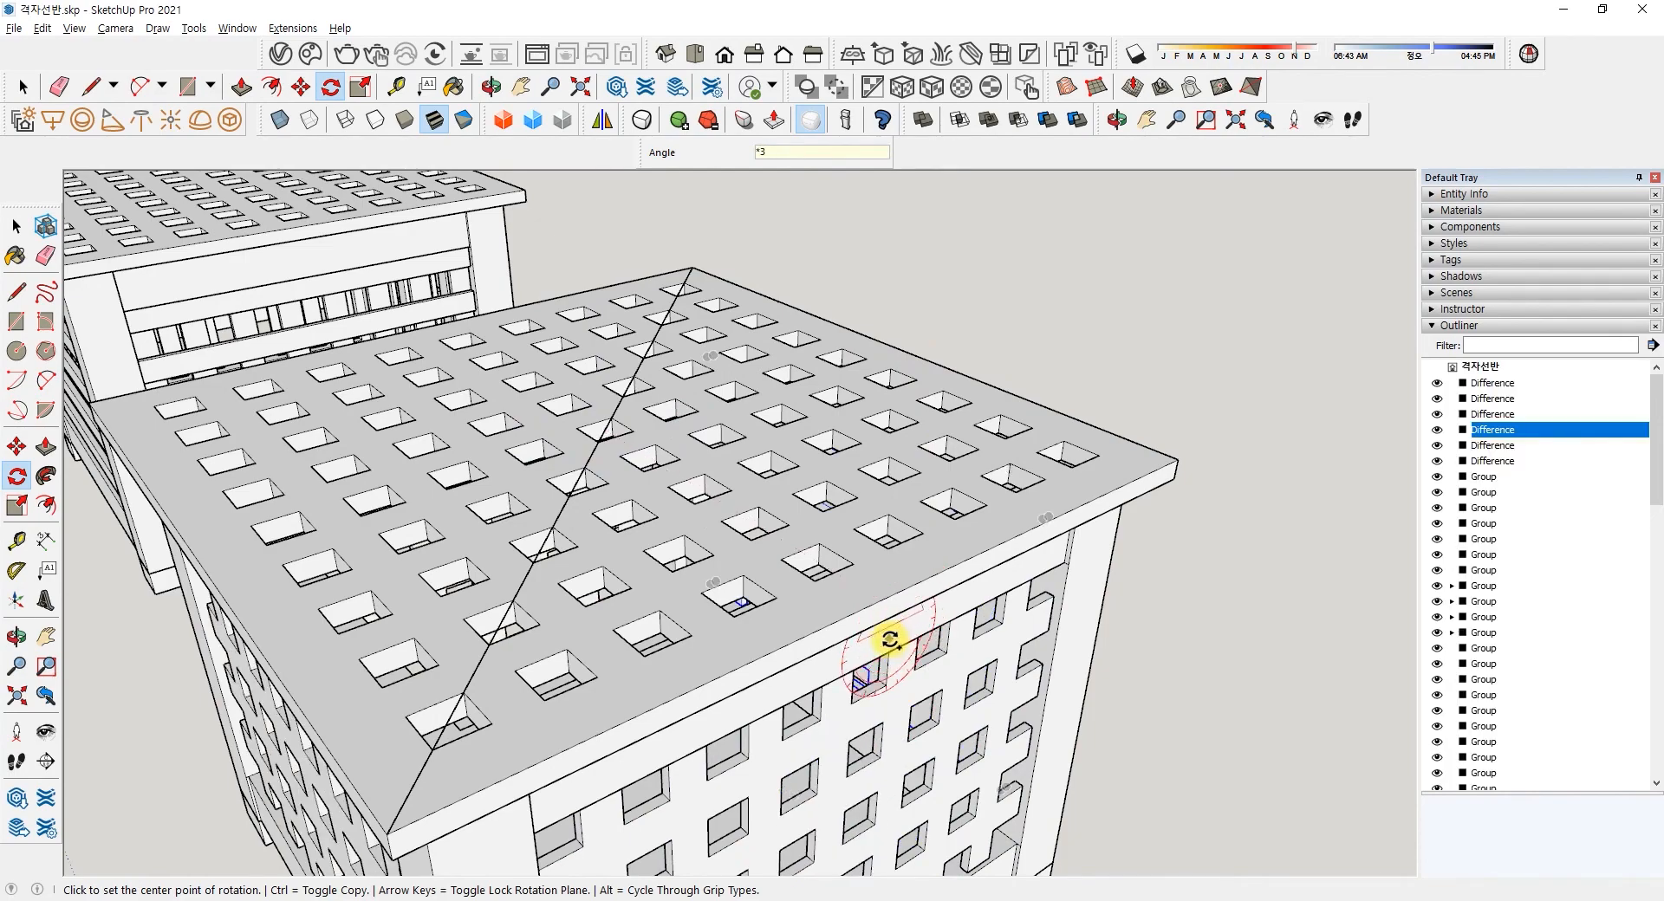
- Delete the diagonal guide line from the tabletop of the box with perforated side panels
{"action": "scroll", "coordinate": [866, 659], "scroll_direction": "down", "scroll_amount": 5}
{"action": "middle_click_drag", "start_coordinate": [840, 681], "coordinate": [407, 631]}
{"action": "key", "text": "space"}
{"action": "middle_click_drag", "start_coordinate": [420, 494], "coordinate": [632, 567]}
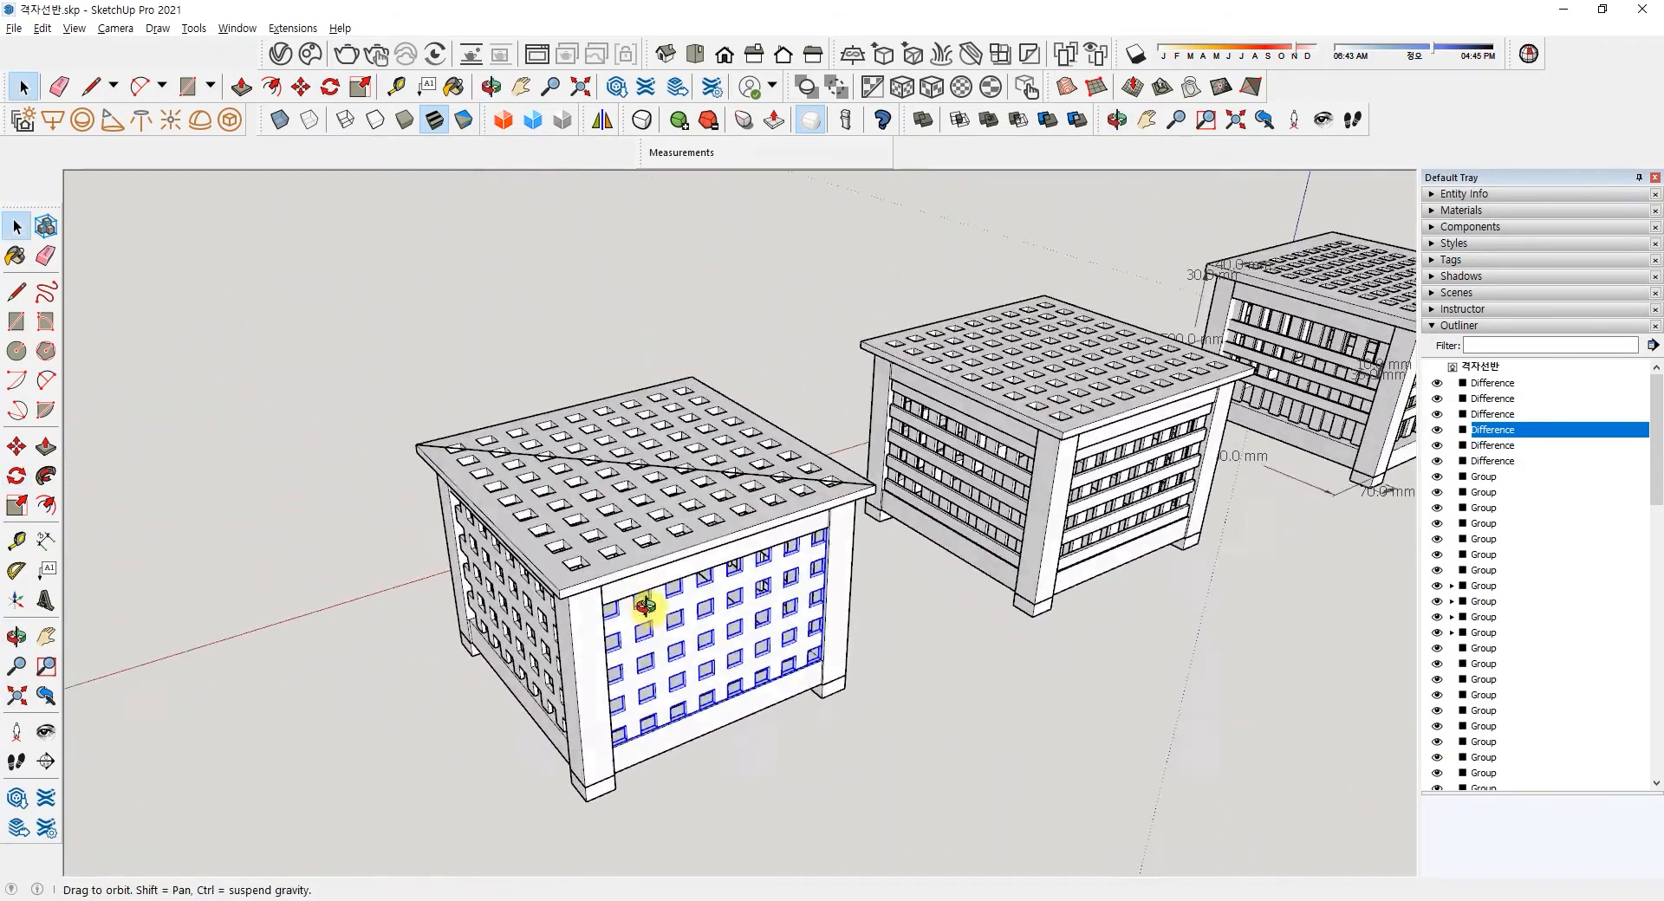
{"action": "scroll", "coordinate": [635, 517], "scroll_direction": "up", "scroll_amount": 5}
{"action": "left_click", "coordinate": [633, 503]}
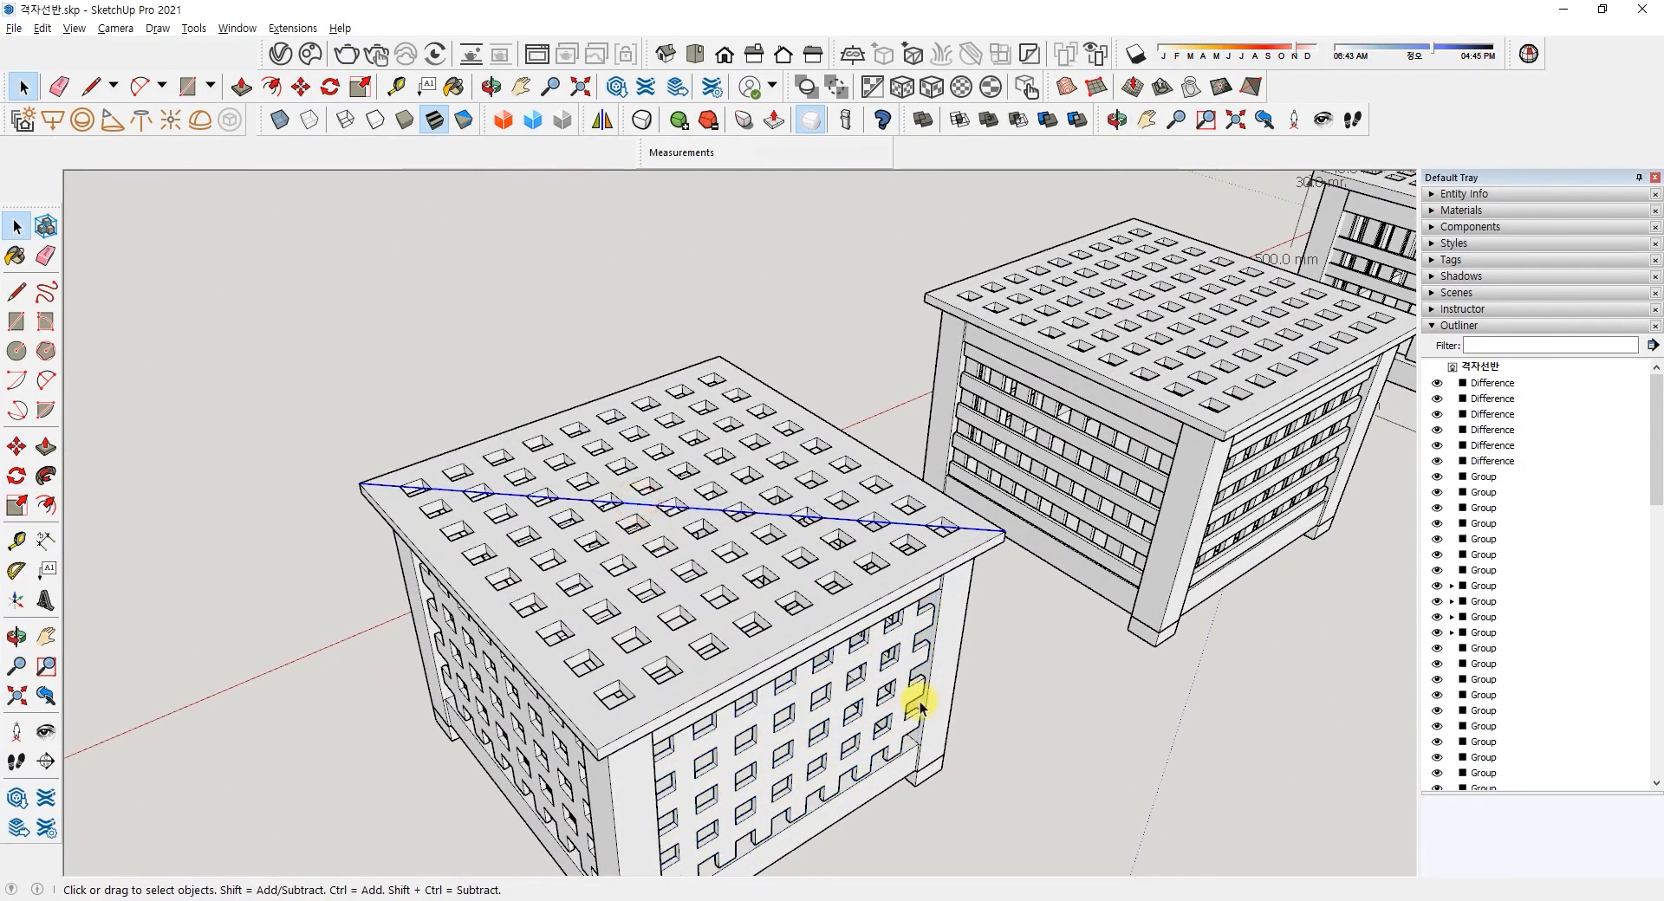
{"action": "key", "text": "Delete"}
- Save the model with all three box variants in view
{"action": "scroll", "coordinate": [953, 706], "scroll_direction": "down", "scroll_amount": 5}
{"action": "middle_click_drag", "start_coordinate": [892, 672], "coordinate": [726, 659]}
{"action": "scroll", "coordinate": [759, 664], "scroll_direction": "down", "scroll_amount": 2}
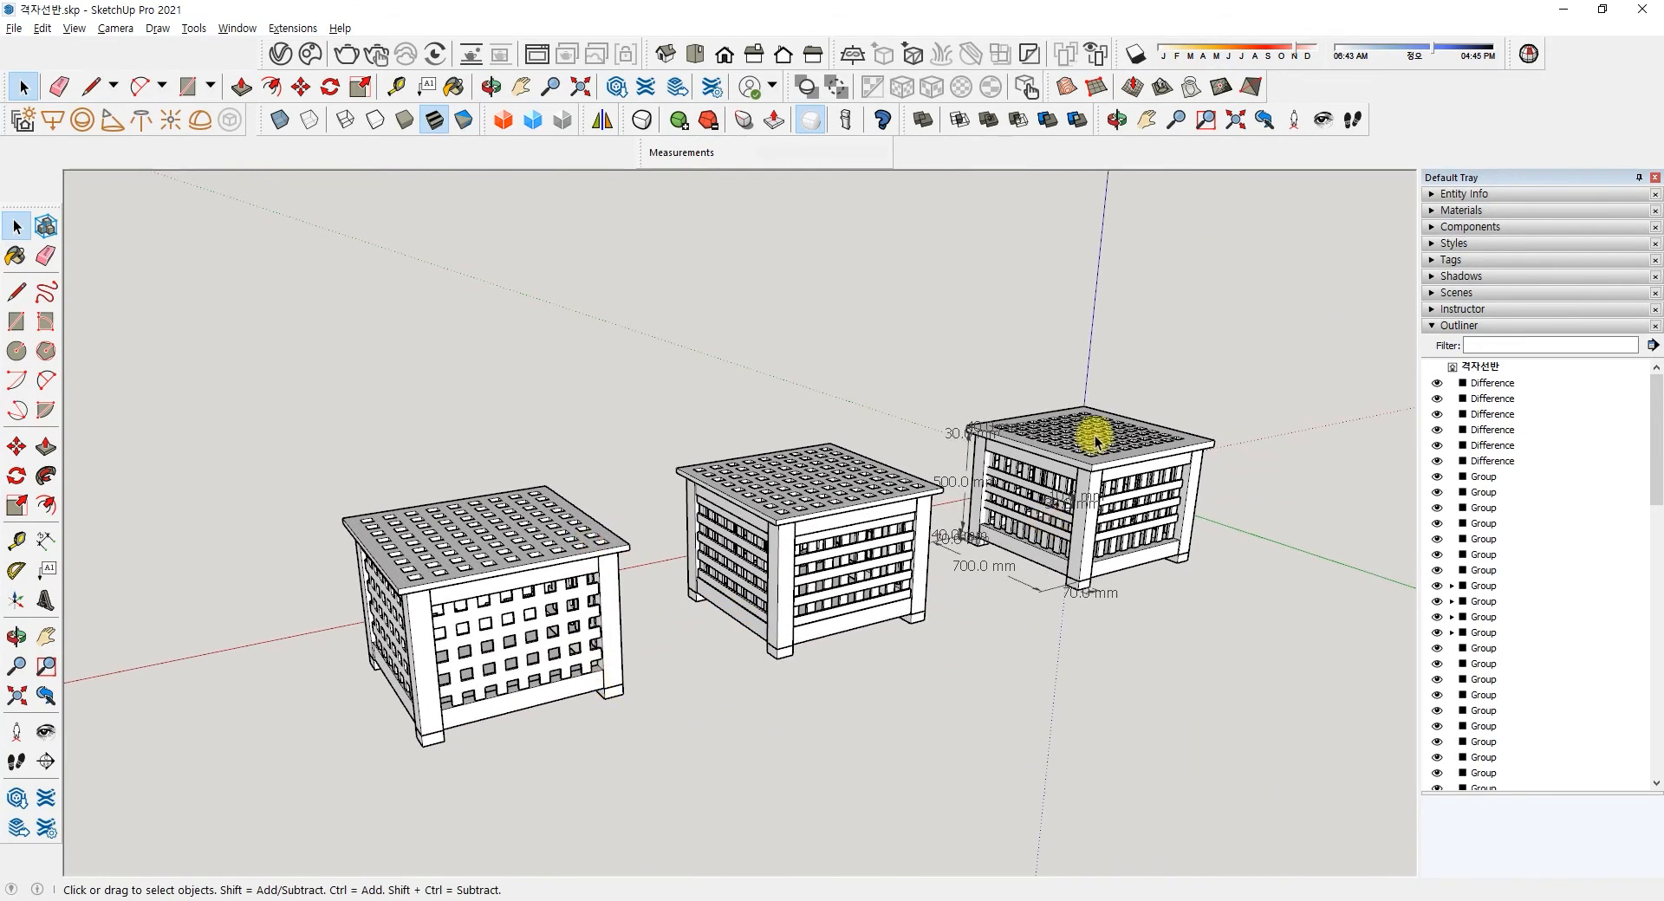
{"action": "left_click", "coordinate": [14, 28]}
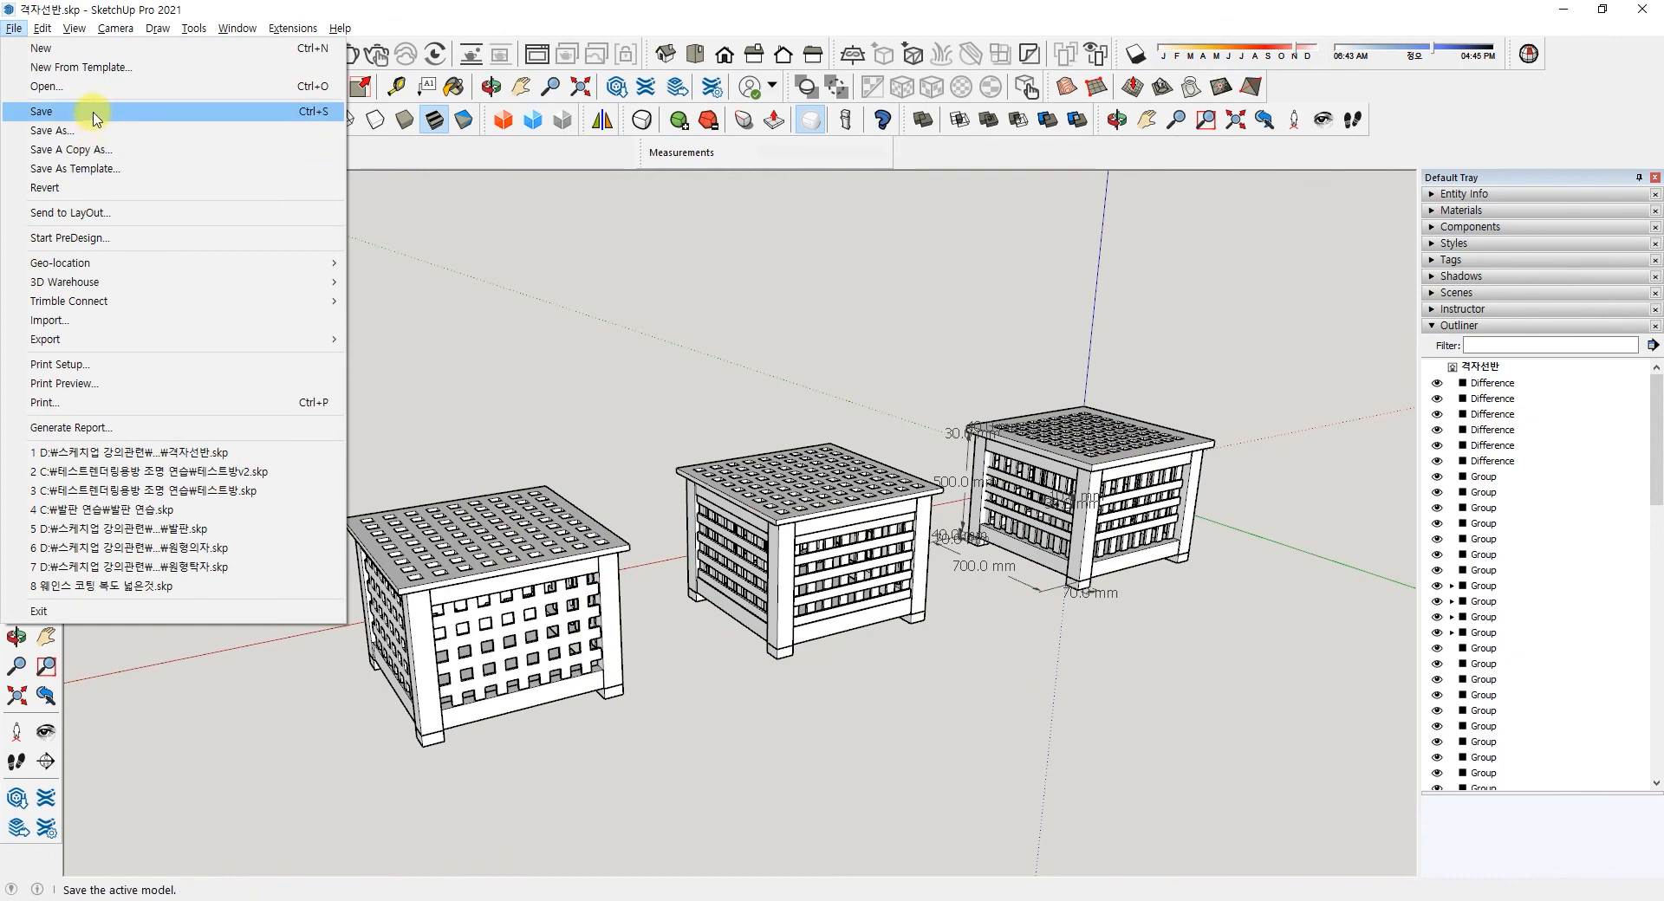